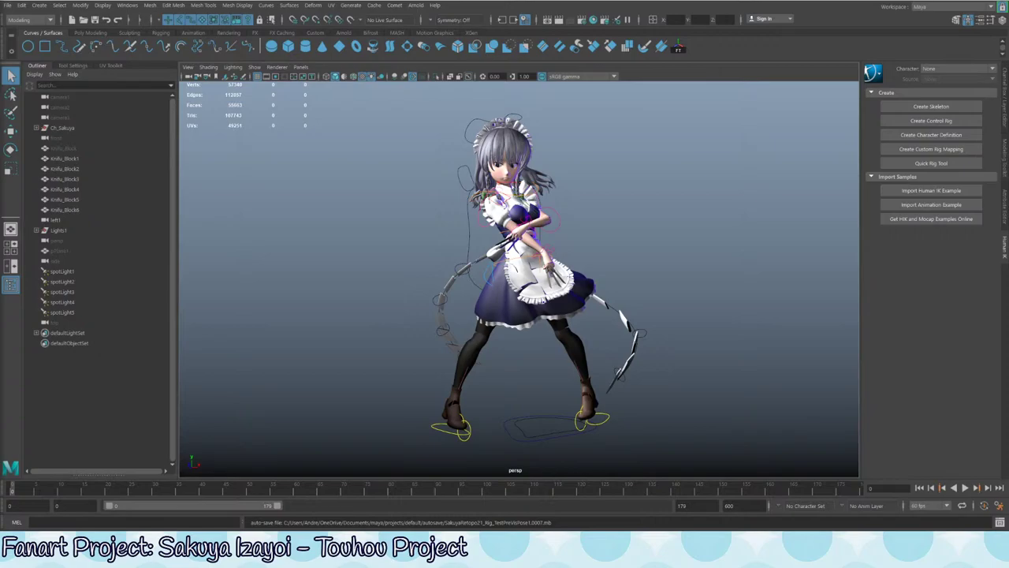
- Show the object attributes and display layers, and select the head control followed by the left lower-arm FK control
scroll(585, 227, "up", 2)
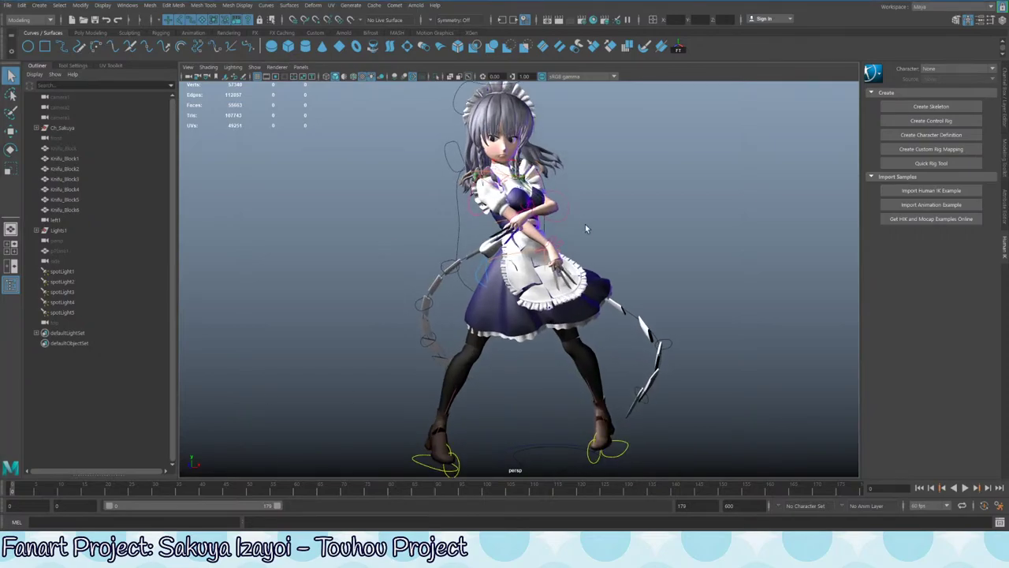
left_click_drag(585, 227, 513, 227, "alt")
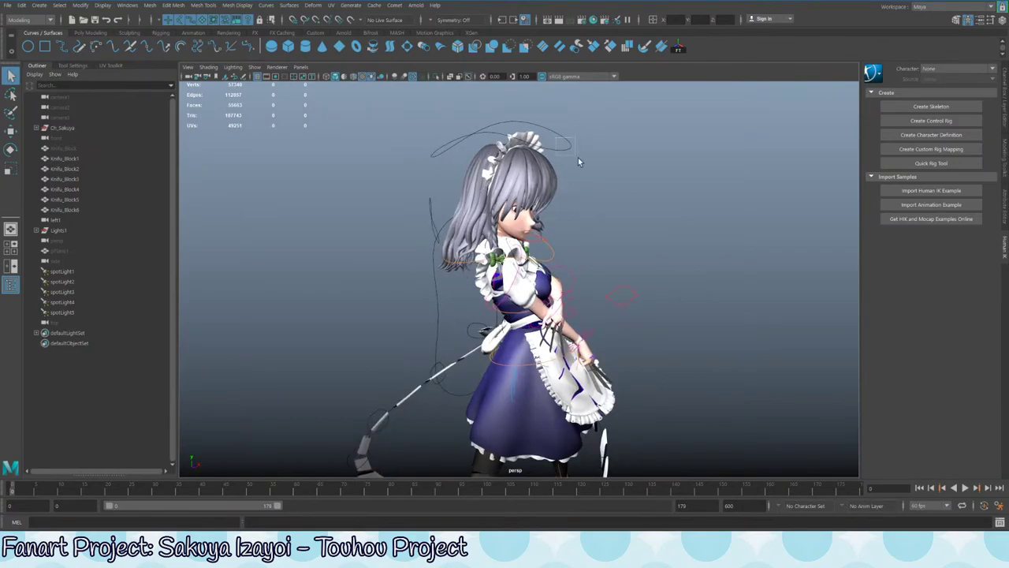
key("ctrl+a")
key("ctrl+a")
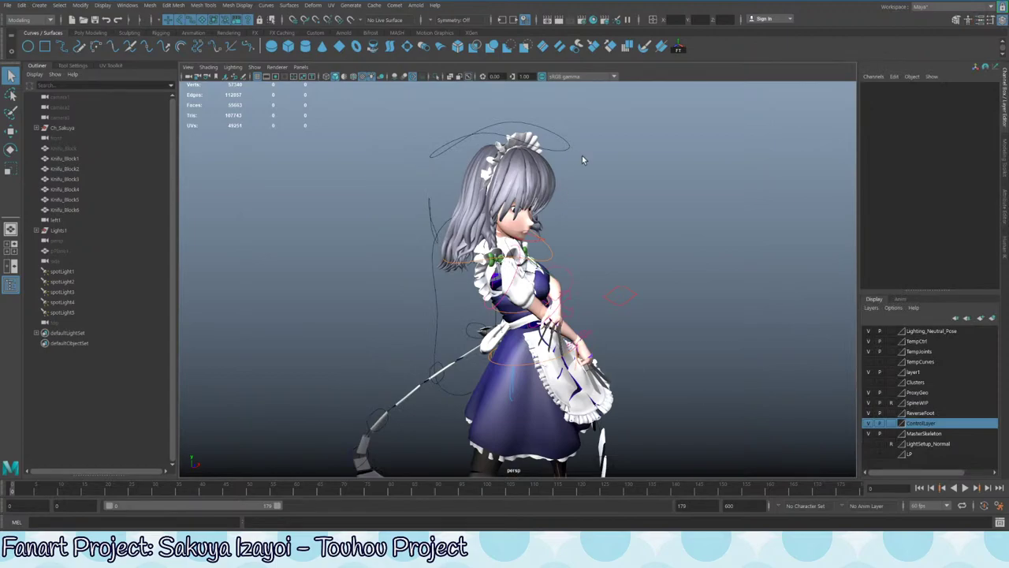
left_click(561, 141)
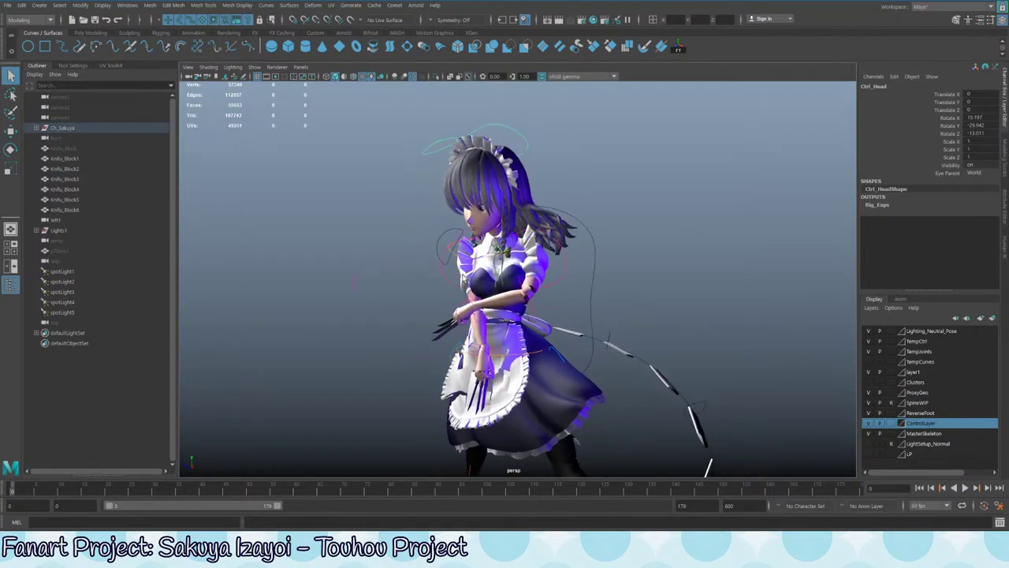
left_click_drag(507, 224, 429, 248, "alt")
left_click(550, 227)
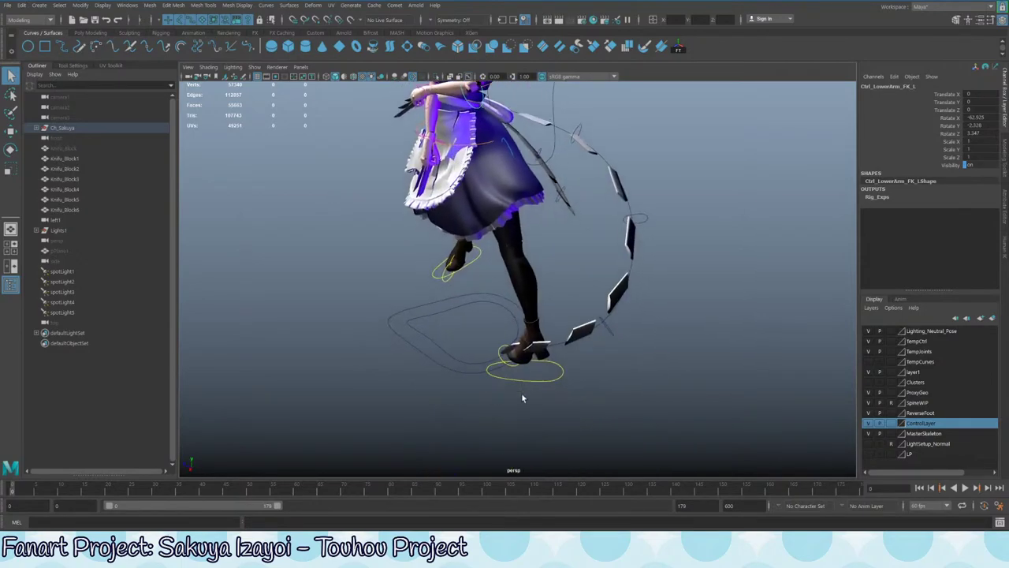
- Select the left ribbon trail's end control, Ctrl_Ribbon_Trail_5_L, and move it upward behind the character's leg
left_click(561, 347)
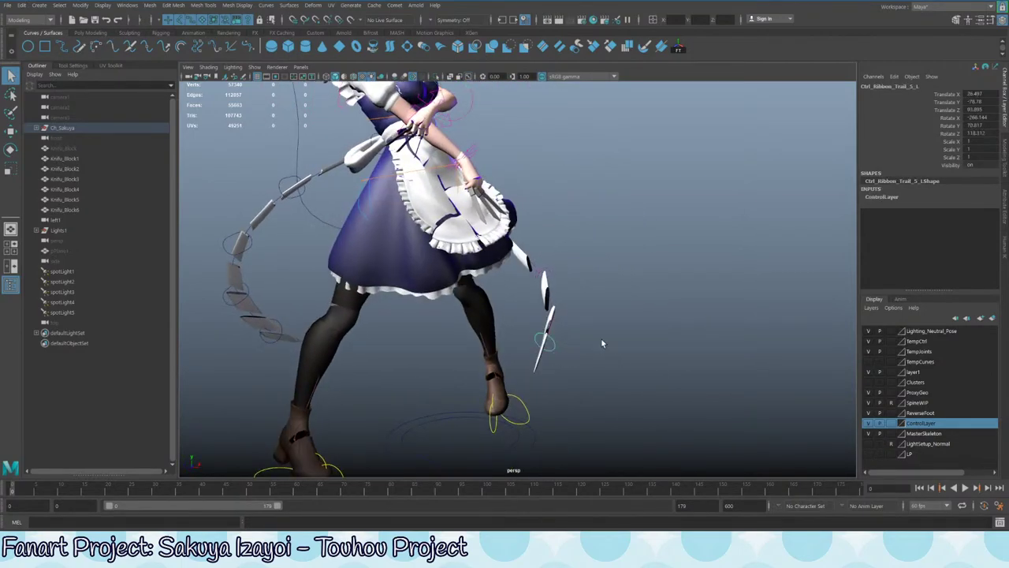
key("w")
mouse_move(425, 129)
left_mouse_down("alt")
mouse_move(408, 135)
mouse_move(433, 141)
left_mouse_up("alt")
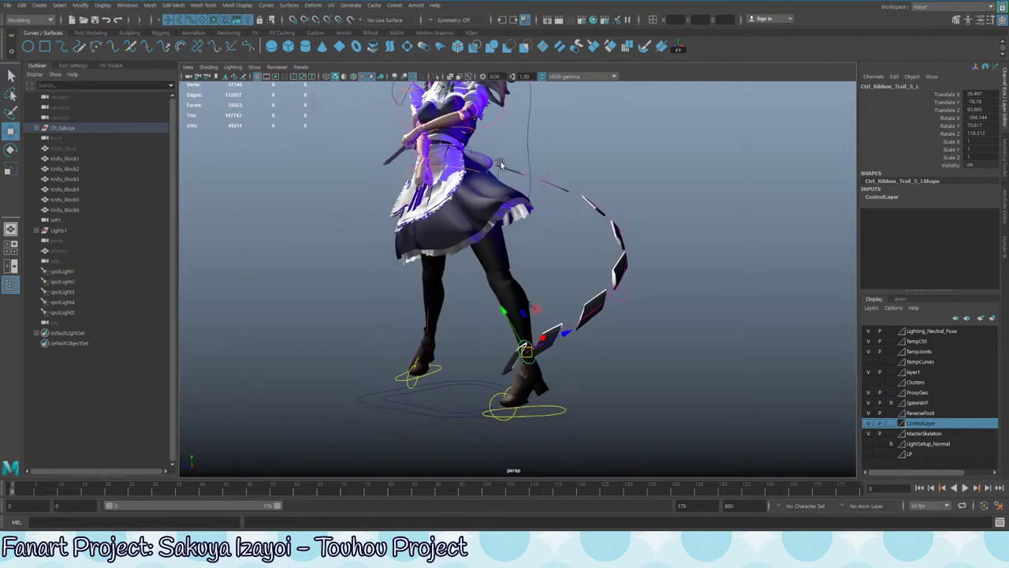
left_click_drag(526, 361, 517, 308)
- Reshape the middle of the left ribbon trail by moving its controls up and outward into a wider curve
left_click(571, 271)
left_click_drag(572, 275, 607, 217)
key("q")
left_click(569, 205)
key("w")
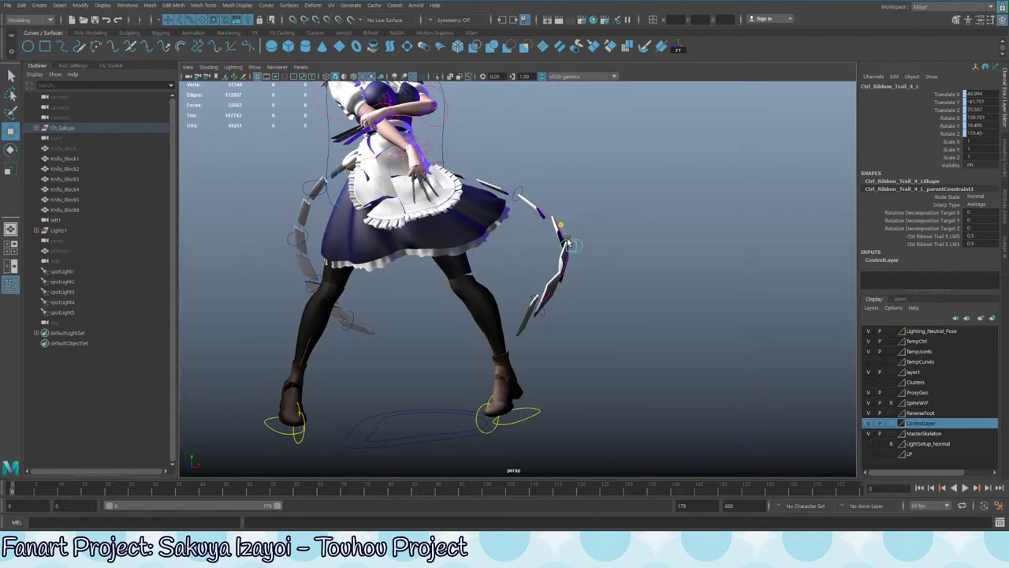
left_click(577, 249)
- Shift Ctrl_Ribbon_Trail_5_L outward and forward to refine the trail's curve, and select Ctrl_Ribbon_Trail_4_L
mouse_move(551, 319)
left_mouse_down()
mouse_move(532, 309)
mouse_move(601, 323)
mouse_move(575, 288)
mouse_move(562, 326)
mouse_move(570, 315)
left_mouse_up()
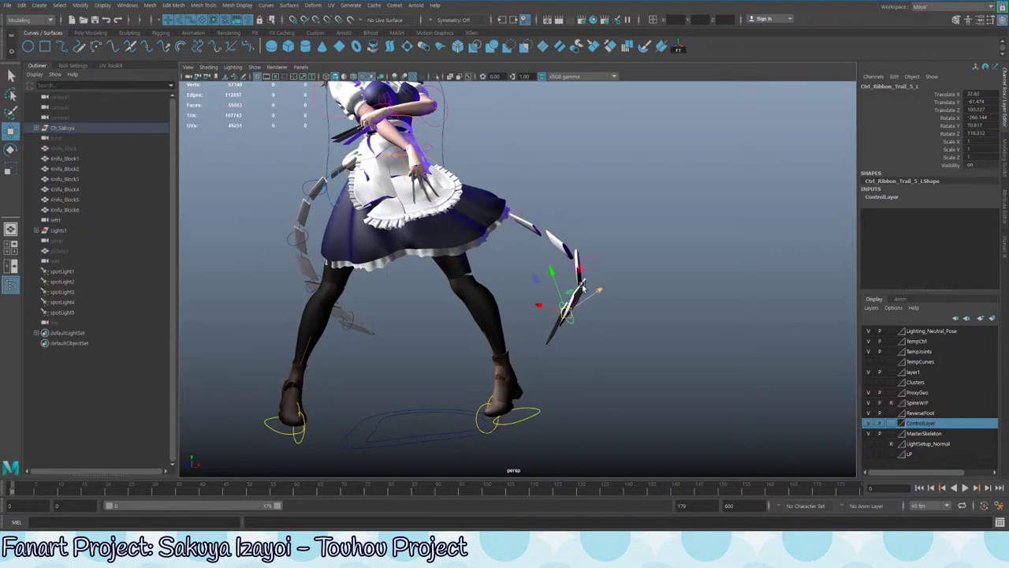
left_click_drag(575, 204, 504, 263, "alt")
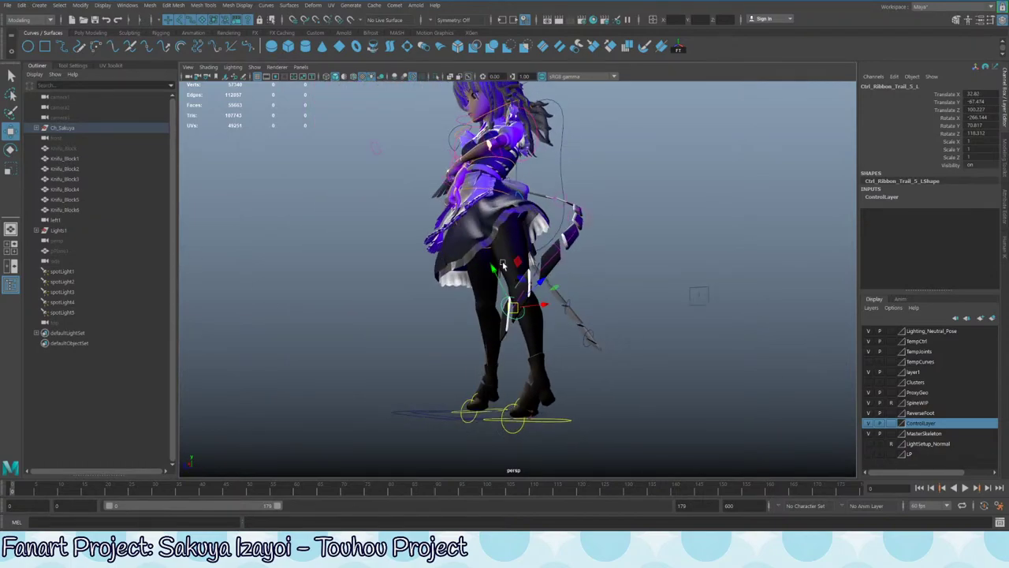
left_click_drag(516, 308, 491, 324)
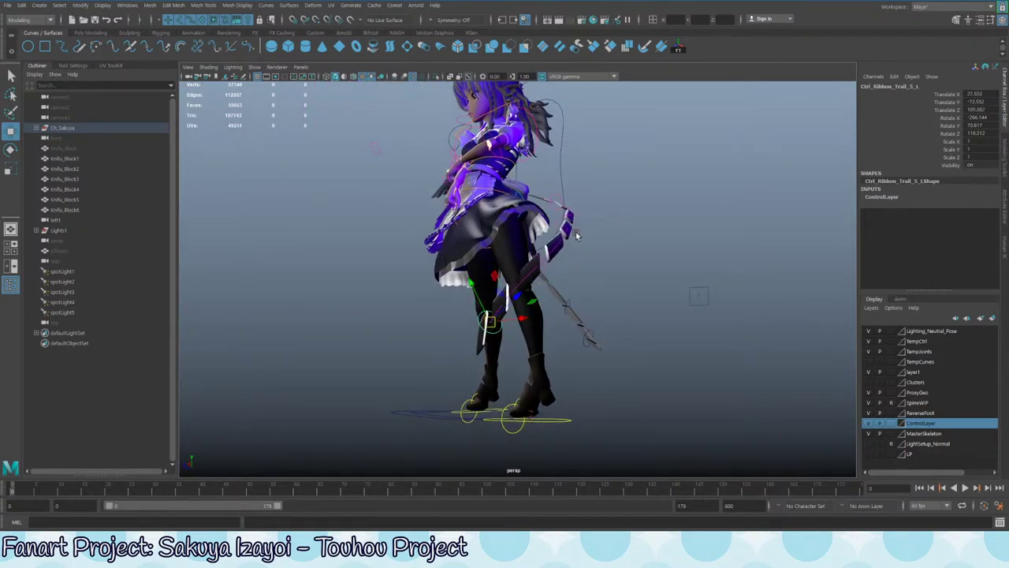
left_click(597, 200)
left_click_drag(597, 202, 604, 279, "alt")
left_click(578, 272)
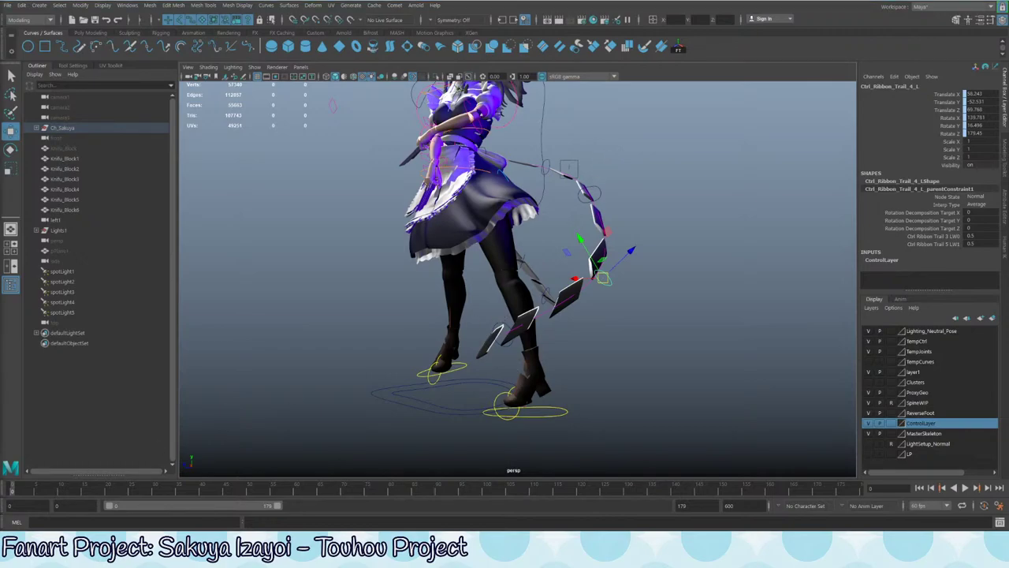
- Examine the posed character and the curve of both ribbon trails from the front, side and up close
left_click_drag(392, 209, 490, 216, "alt")
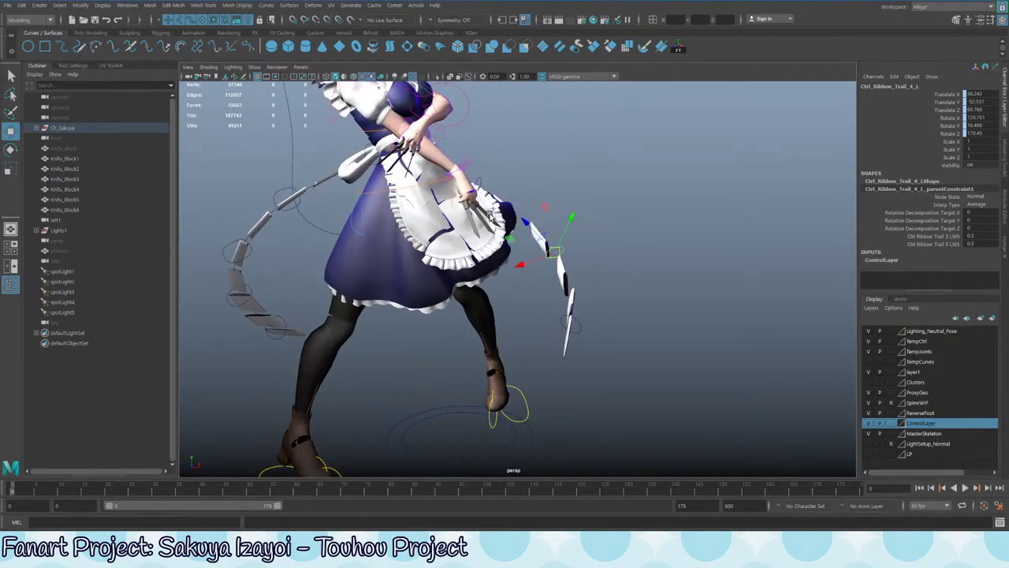
middle_click_drag(361, 170, 462, 203, "alt")
mouse_move(463, 205)
left_mouse_down("alt")
mouse_move(522, 209)
mouse_move(448, 202)
left_mouse_up("alt")
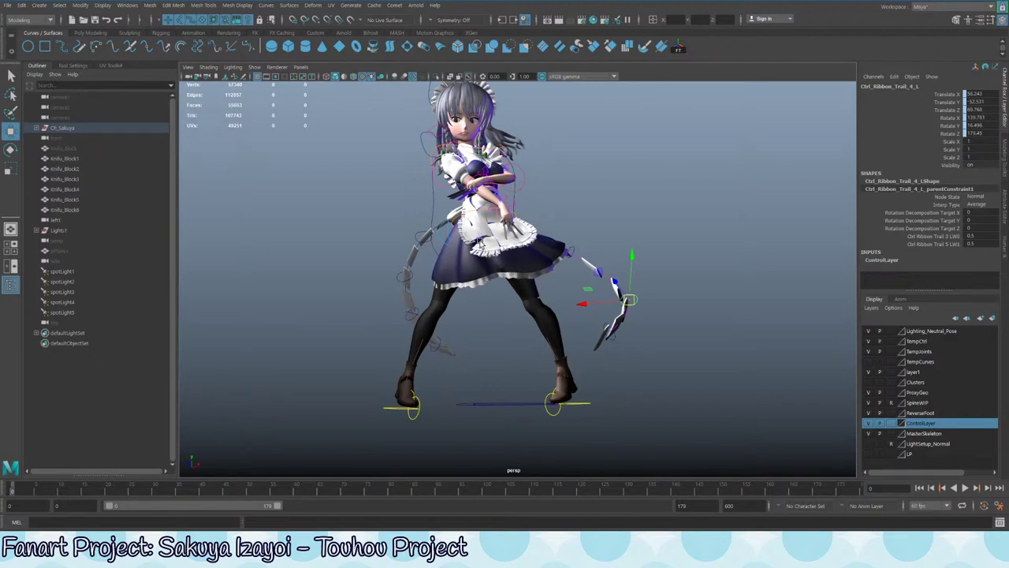
middle_click_drag(527, 217, 531, 228, "alt")
left_click_drag(530, 229, 553, 269, "alt")
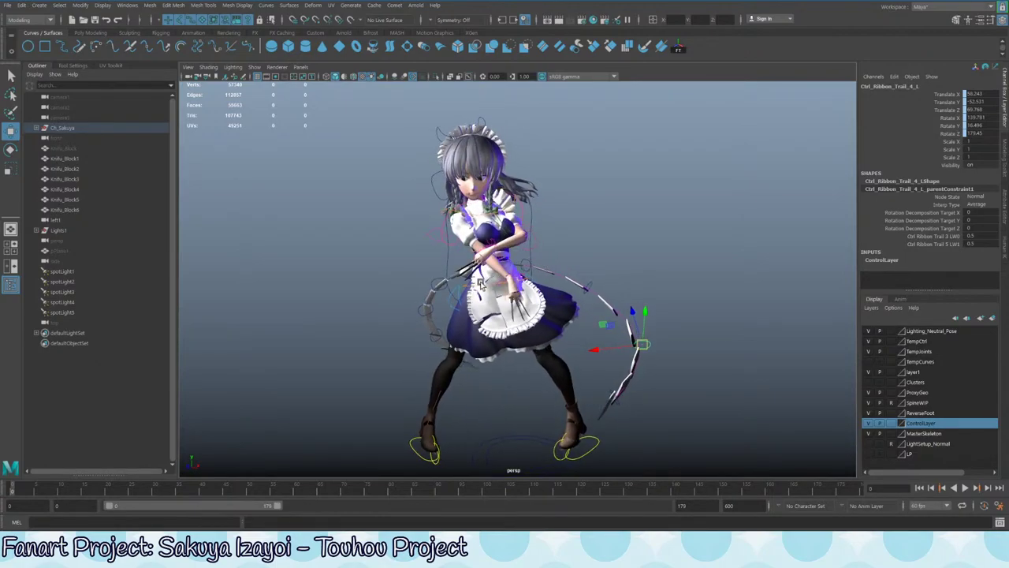
middle_click_drag(498, 217, 505, 229, "alt")
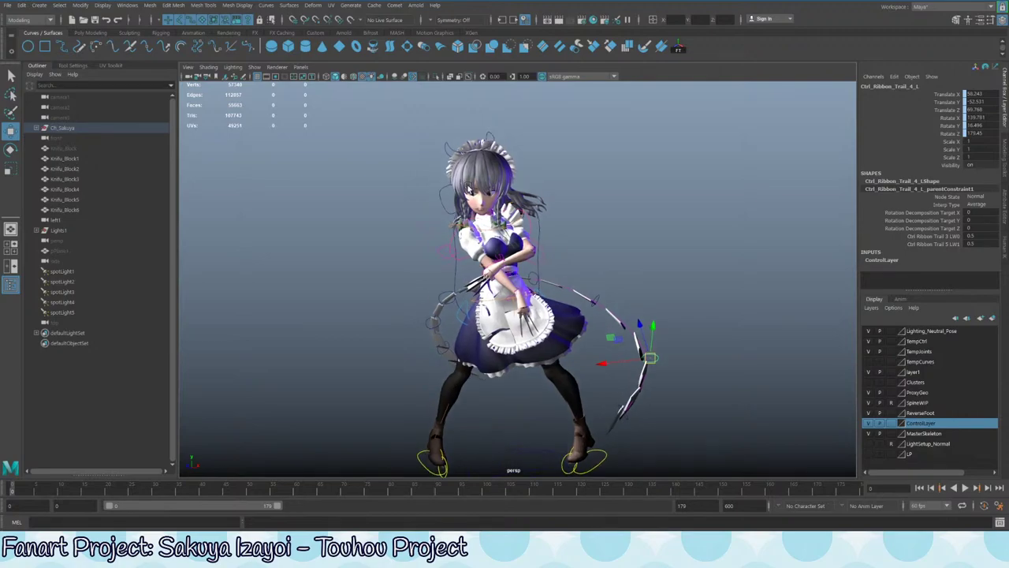
scroll(505, 229, "up", 3)
left_click_drag(502, 238, 554, 226, "alt")
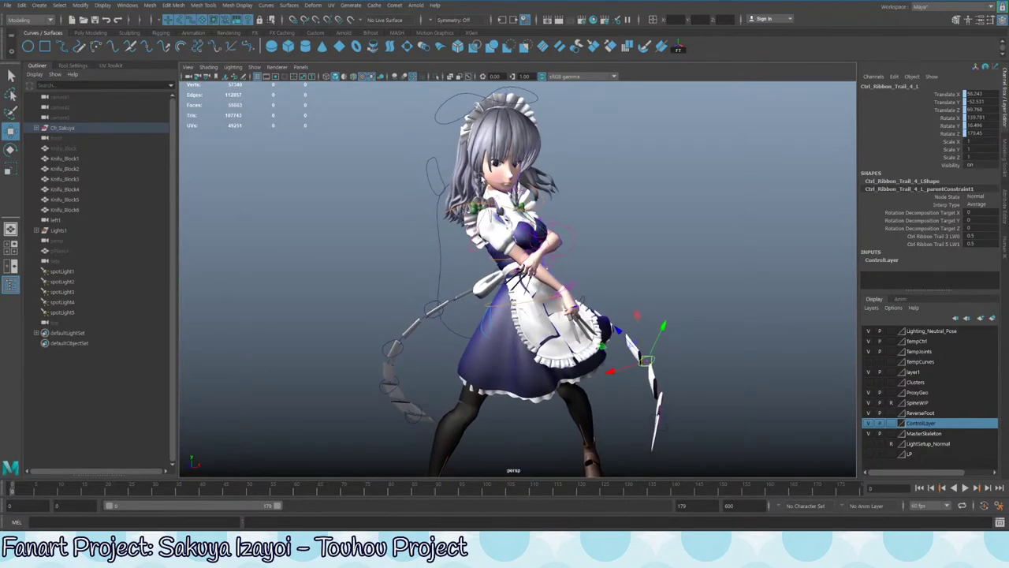
scroll(554, 225, "up", 3)
left_click_drag(554, 157, 596, 261, "alt")
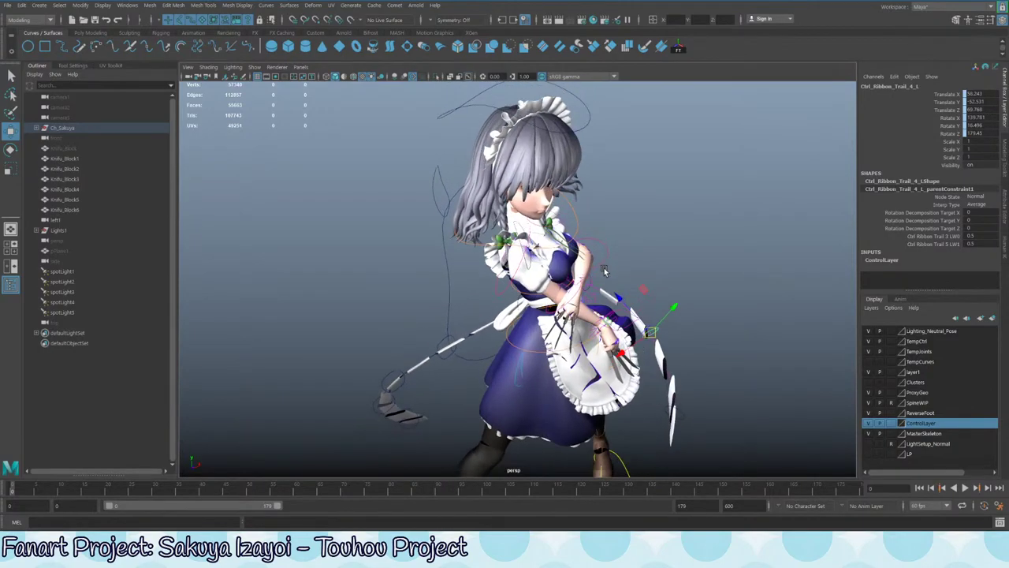
right_click_drag(597, 261, 481, 278, "alt")
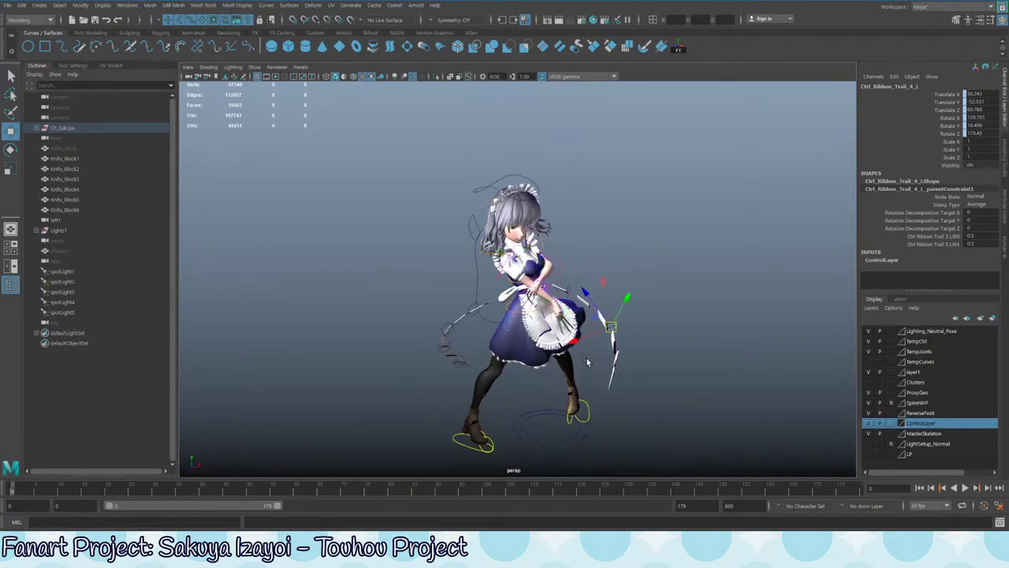
right_click_drag(586, 361, 637, 310, "alt")
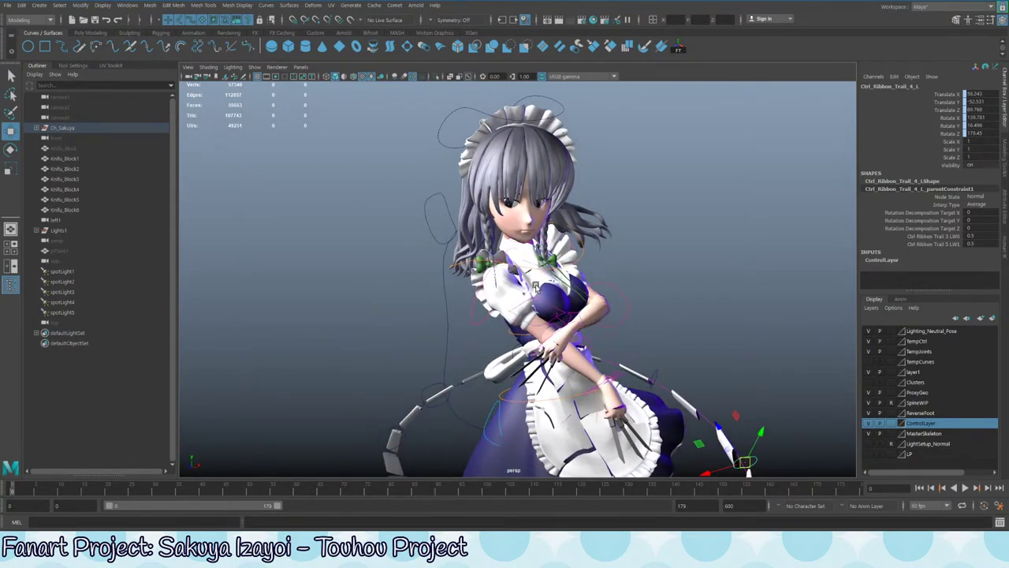
- Try rotating the right upper-arm FK control to test the arm's movement
left_click(583, 265)
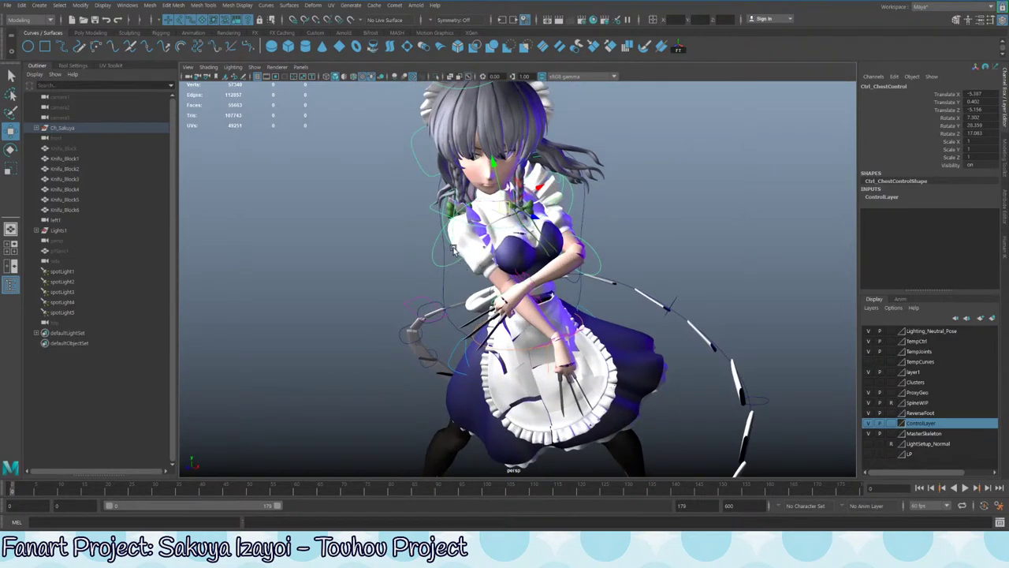
left_click(442, 230)
key("e")
left_click_drag(469, 246, 512, 272)
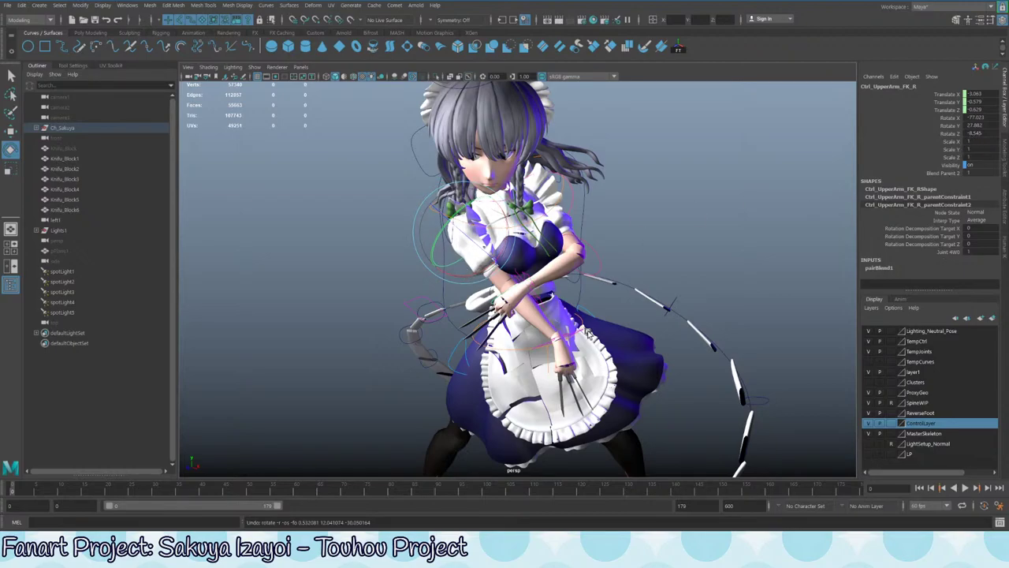
- Select the right hand control and set its IK FK Switch to 10
left_click_drag(599, 284, 658, 286, "alt")
left_click(640, 287)
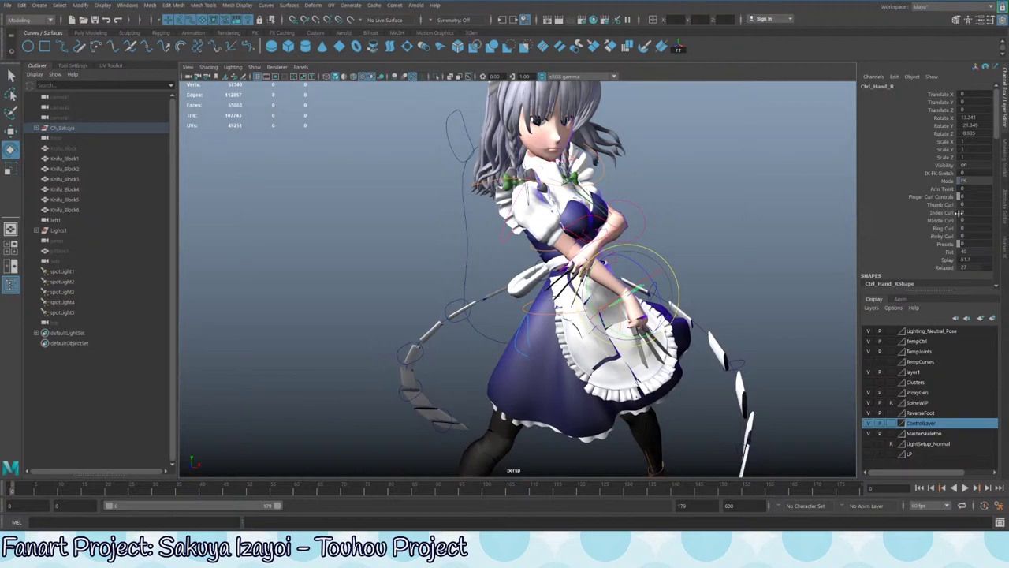
left_click(937, 174)
middle_click_drag(630, 244, 679, 243)
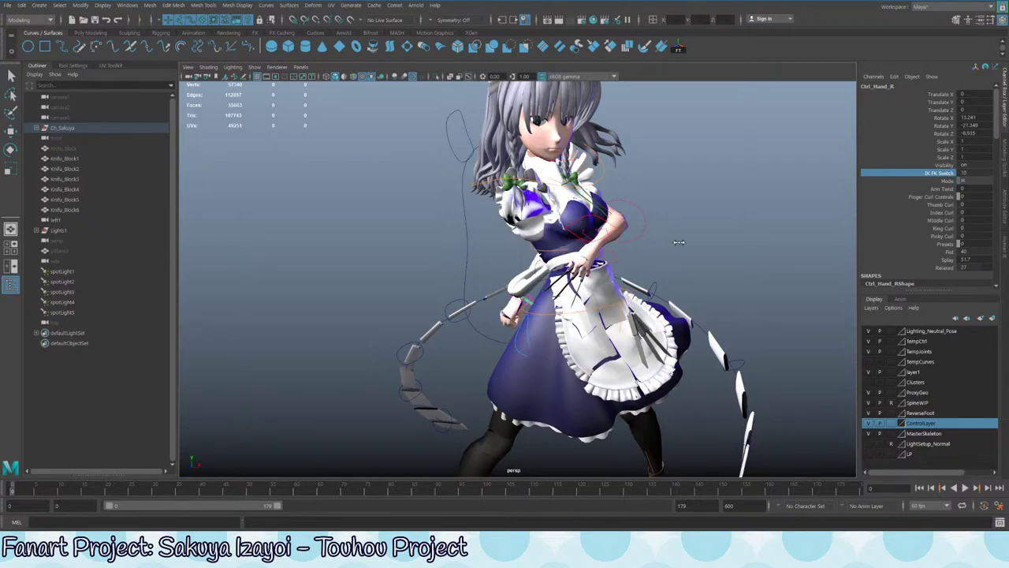
- Select the right arm's IK control and move it up and forward so the arm extends away from the body
right_click_drag(461, 285, 552, 293, "alt")
left_click_drag(551, 294, 662, 302, "alt")
left_click(664, 284)
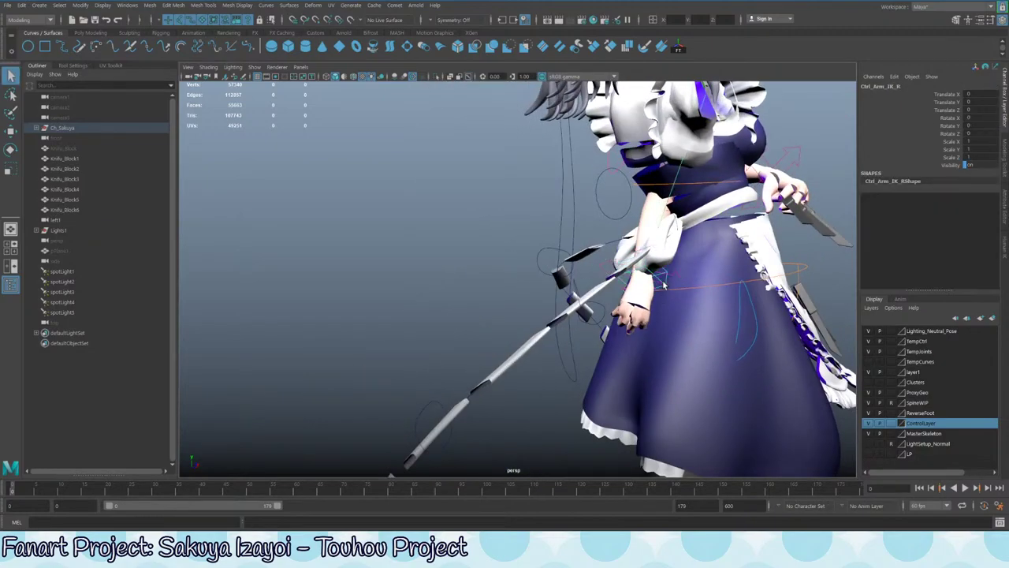
right_click_drag(742, 299, 676, 277, "alt")
middle_click_drag(676, 277, 516, 262, "alt")
key("w")
left_click_drag(515, 262, 753, 166, "alt")
left_click_drag(753, 170, 583, 178, "alt")
middle_click_drag(406, 178, 508, 205, "alt")
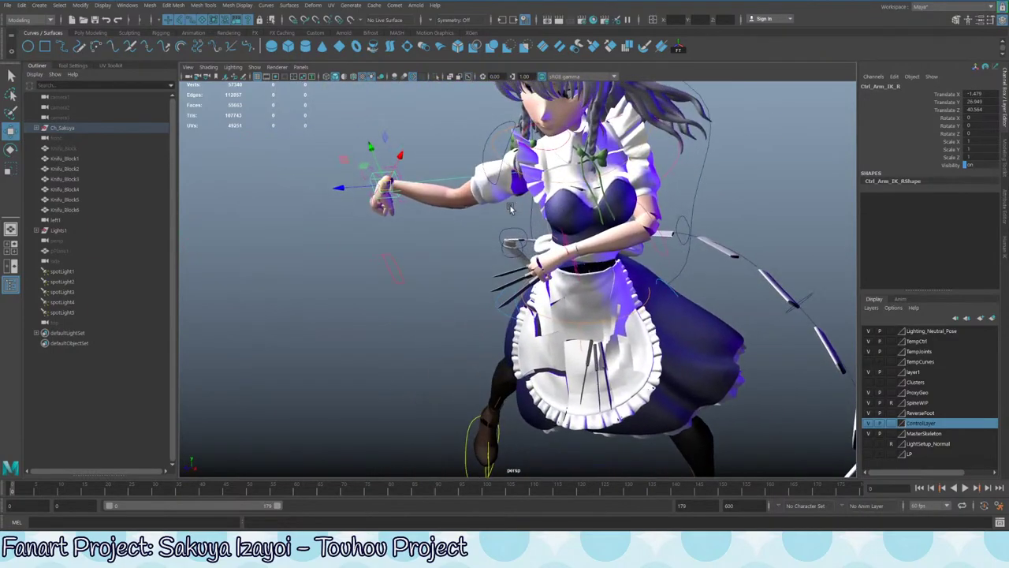
- Lower the right arm's IK control and push it farther forward to test the elbow bend
left_click_drag(384, 186, 408, 226)
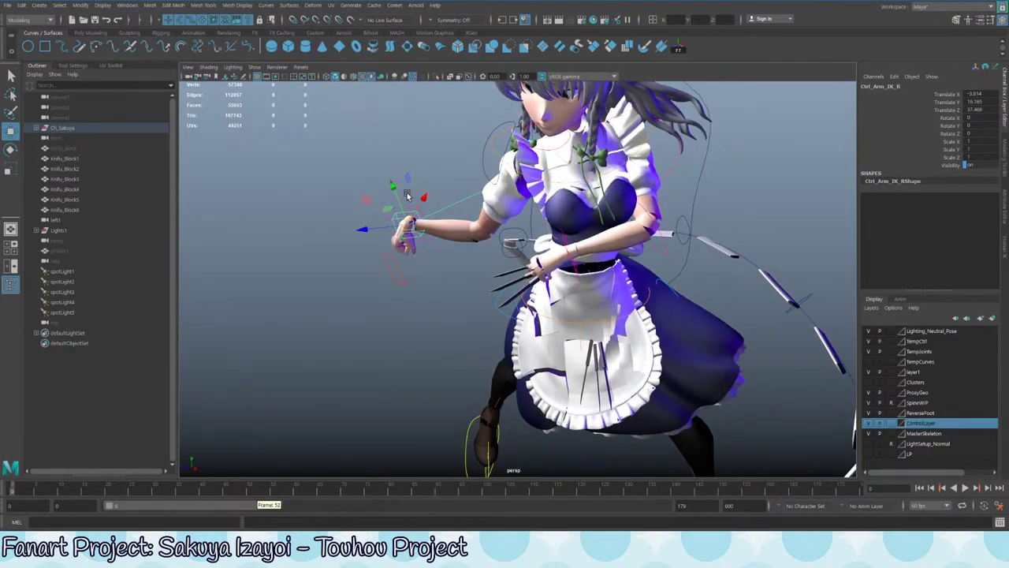
left_click_drag(405, 191, 518, 182, "alt")
left_click_drag(546, 287, 596, 260)
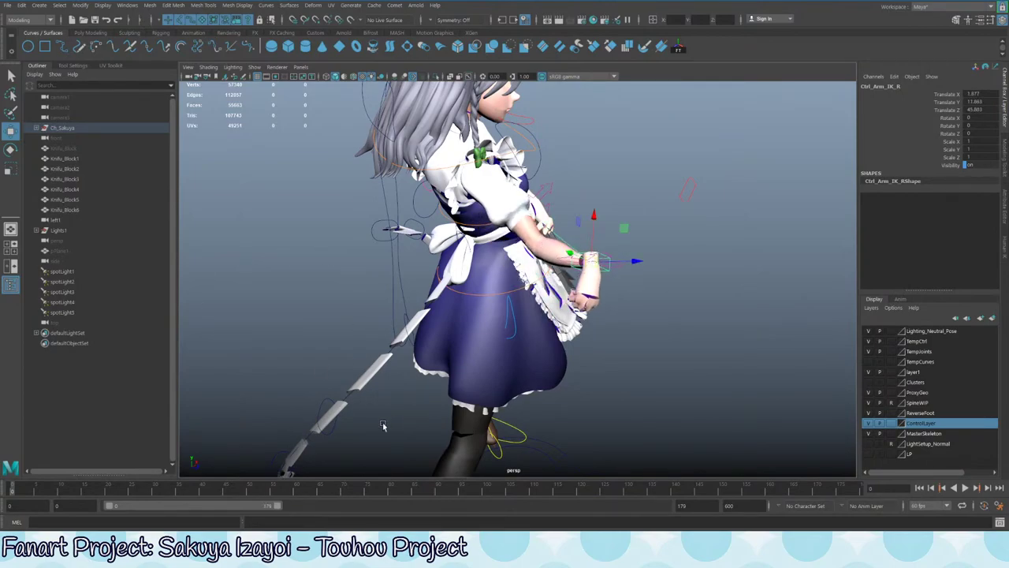
- Display the joints in the viewport and inspect the right arm's skeleton in the IK pose
left_click_drag(495, 208, 446, 157, "alt")
right_click_drag(447, 158, 513, 152, "alt")
left_click(254, 67)
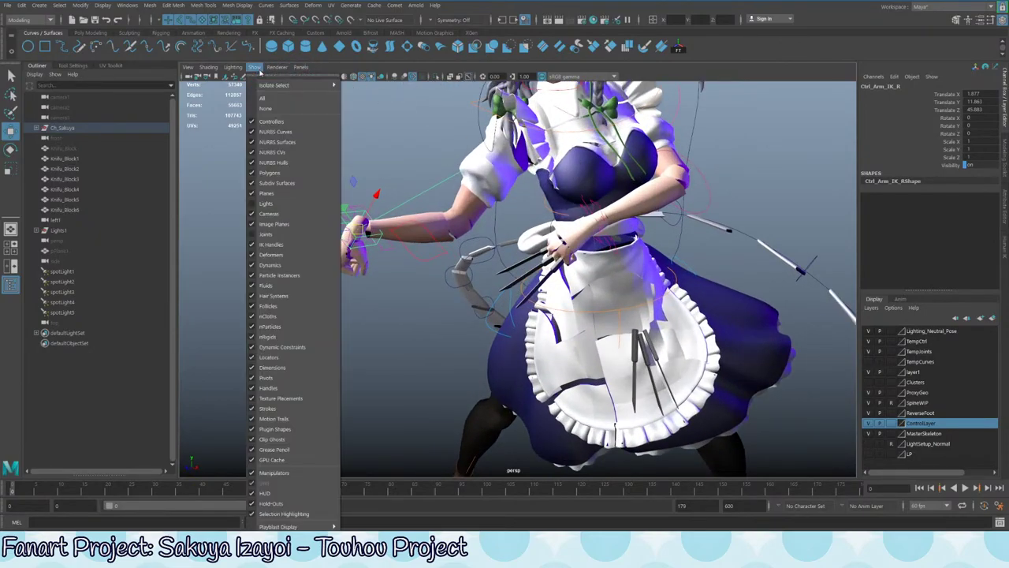
left_click(252, 236)
middle_click_drag(552, 260, 555, 279, "alt")
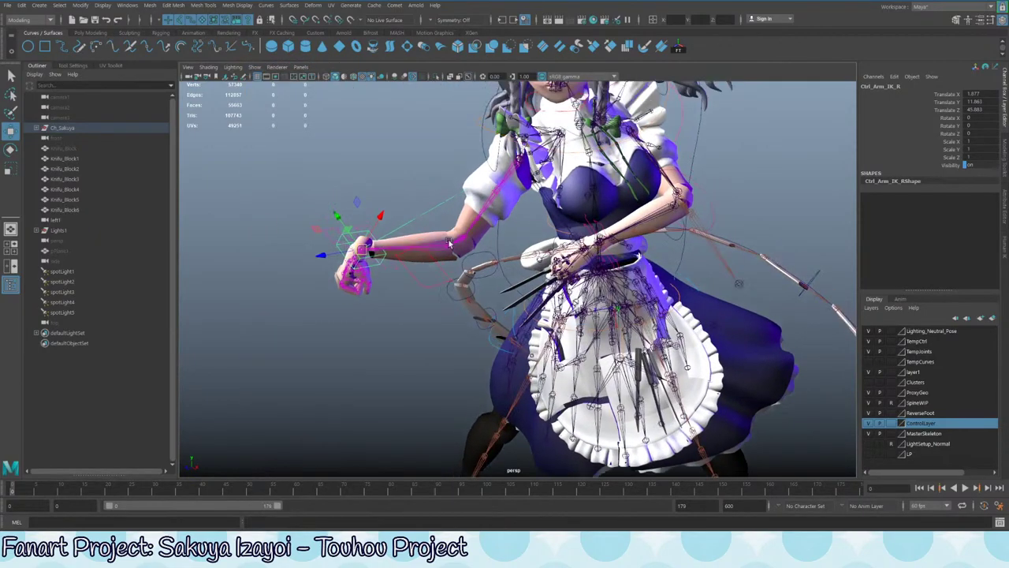
right_click_drag(555, 279, 678, 315, "alt")
left_click_drag(678, 315, 724, 398, "alt")
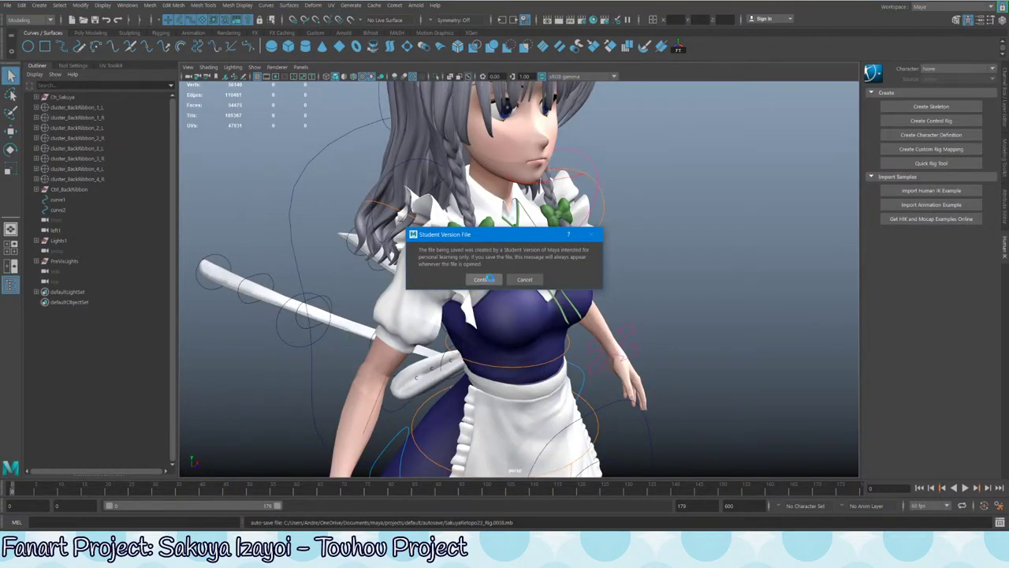
- Continue past the student version notice for the opened rig file and display its joints around the upper body
left_click(489, 278)
left_click_drag(481, 268, 390, 159, "alt")
left_click(256, 68)
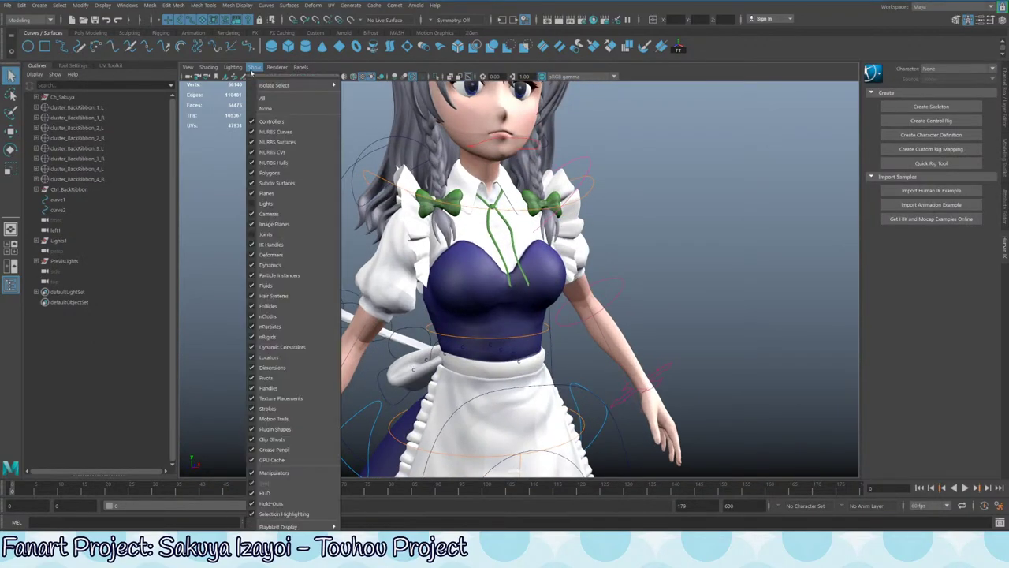
left_click(253, 236)
left_click_drag(425, 275, 517, 257, "alt")
right_click_drag(516, 256, 540, 252, "alt")
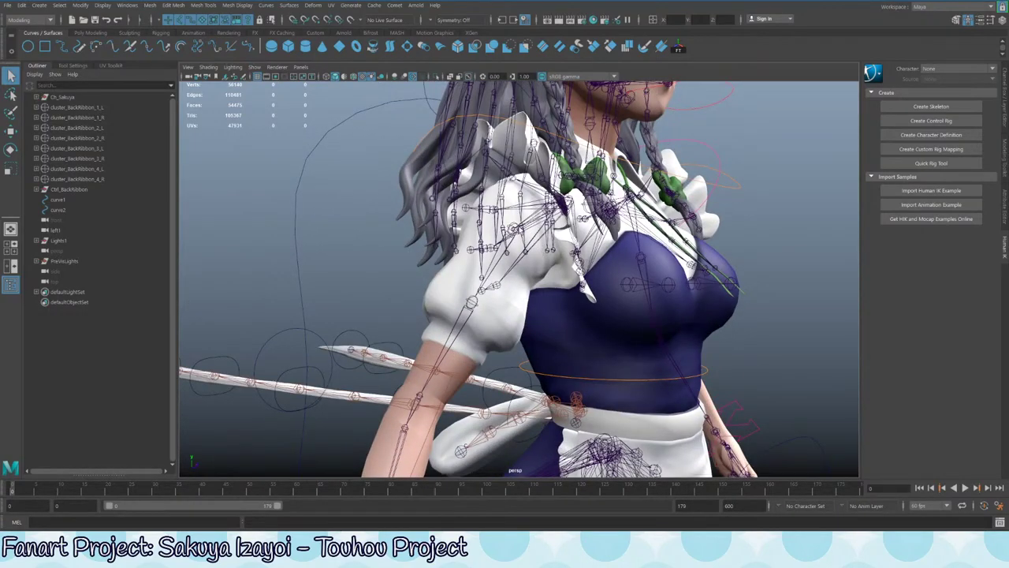
left_click_drag(519, 235, 482, 238, "alt")
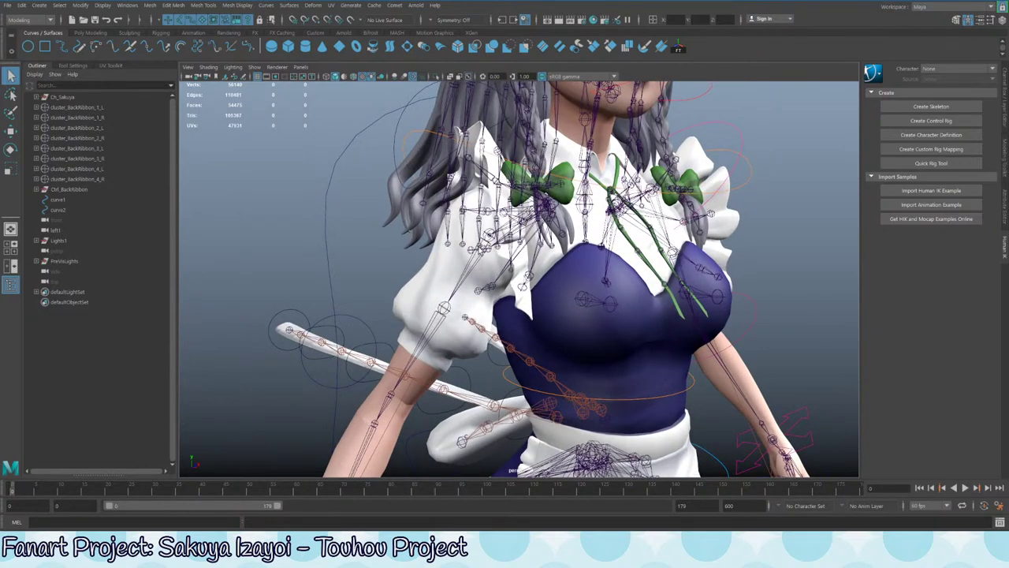
- Select the right arm's joint chain at the upper arm and frame it down to the hand
left_click(465, 272)
right_click_drag(465, 308, 398, 309, "alt")
middle_click_drag(397, 309, 397, 233, "alt")
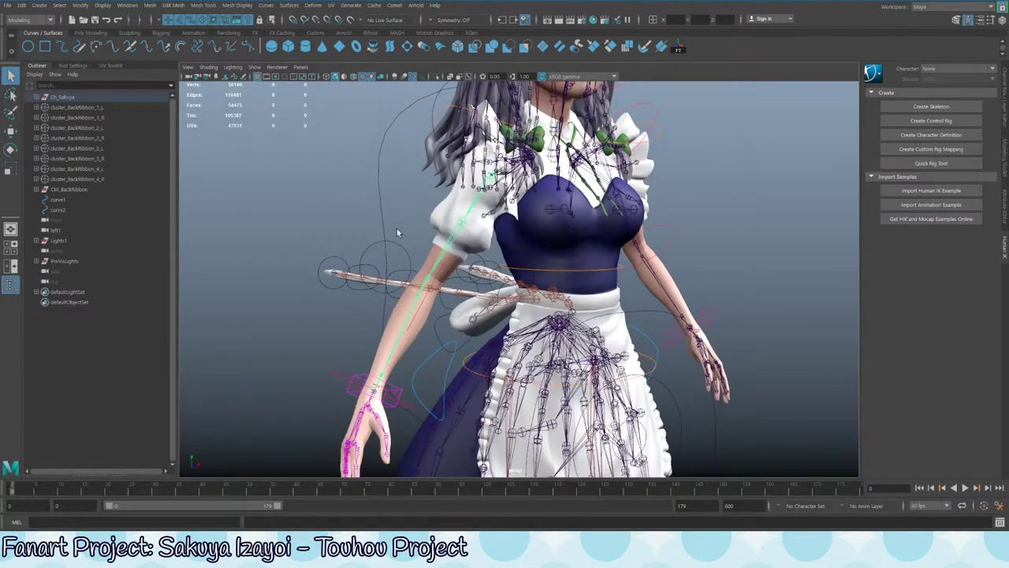
- Try moving the right hand's IK control up and outward to bend the elbow, and undo the move
left_click(359, 377)
key("w")
left_click_drag(360, 375, 364, 360, "alt")
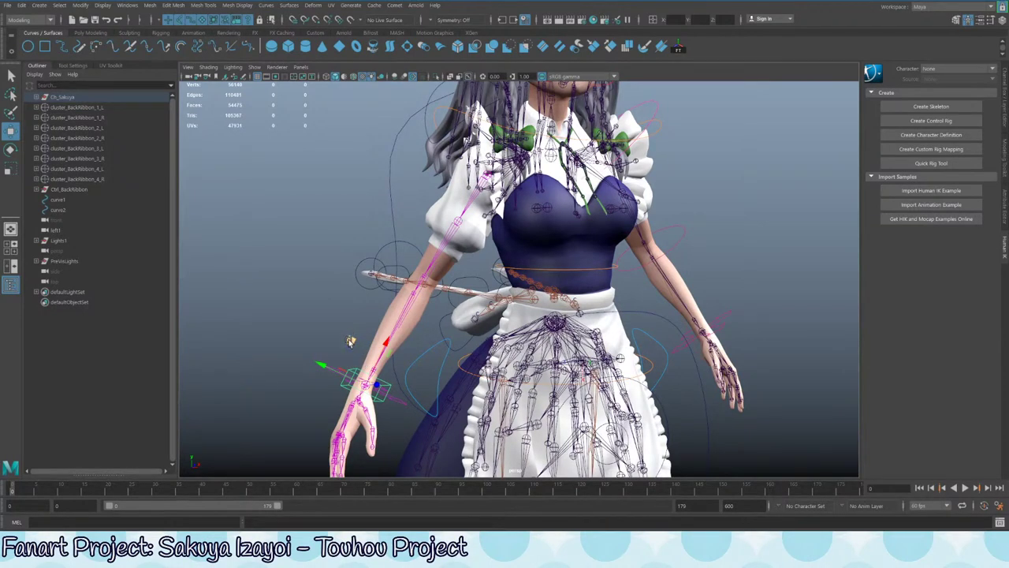
middle_click_drag(351, 341, 288, 269)
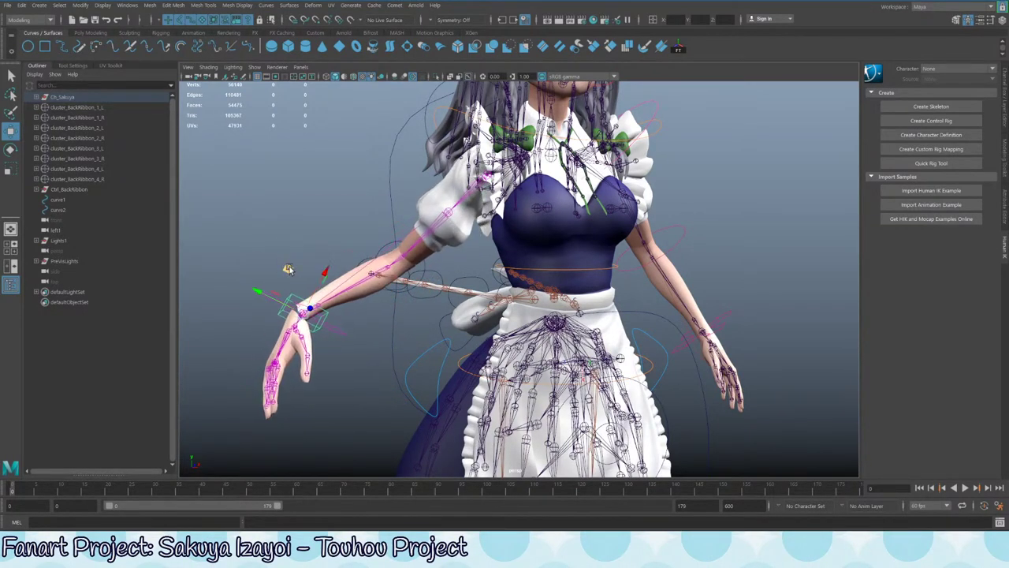
key("ctrl+z")
- Show the right hand control's channels and set IK FK Switch to 0 so the arm works in FK
scroll(421, 194, "down", 3)
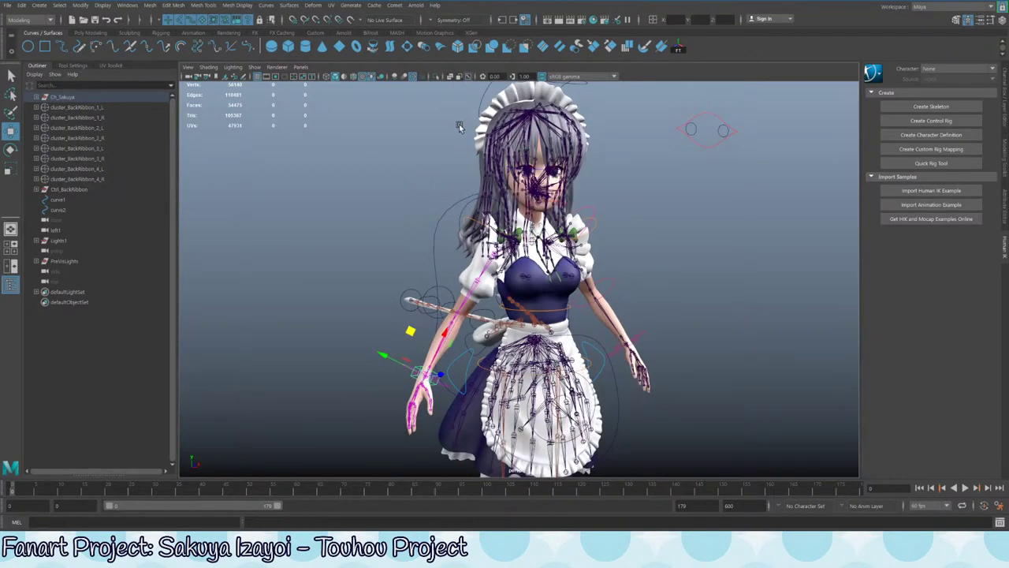
left_click_drag(459, 124, 435, 115, "alt")
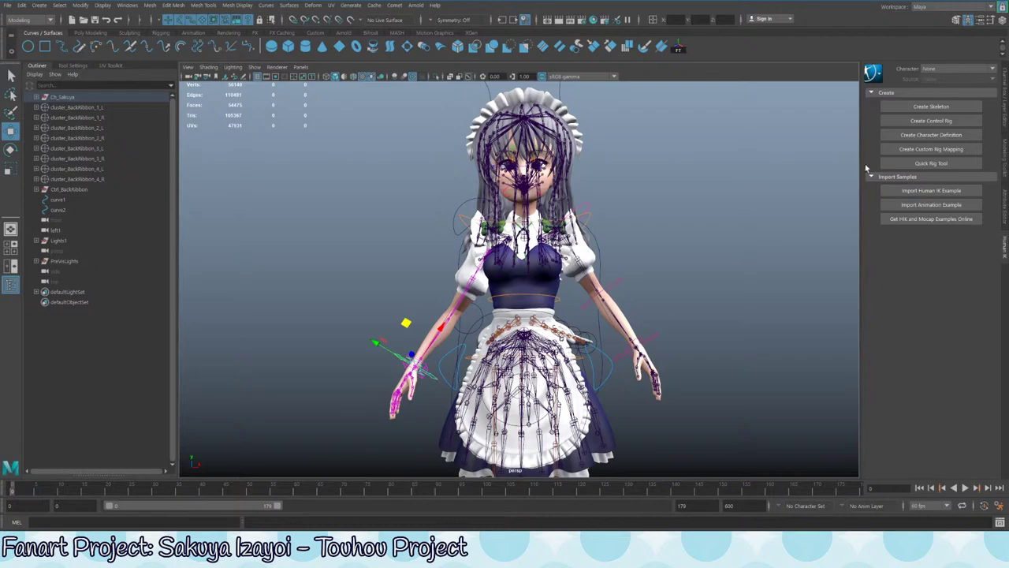
left_click(1006, 82)
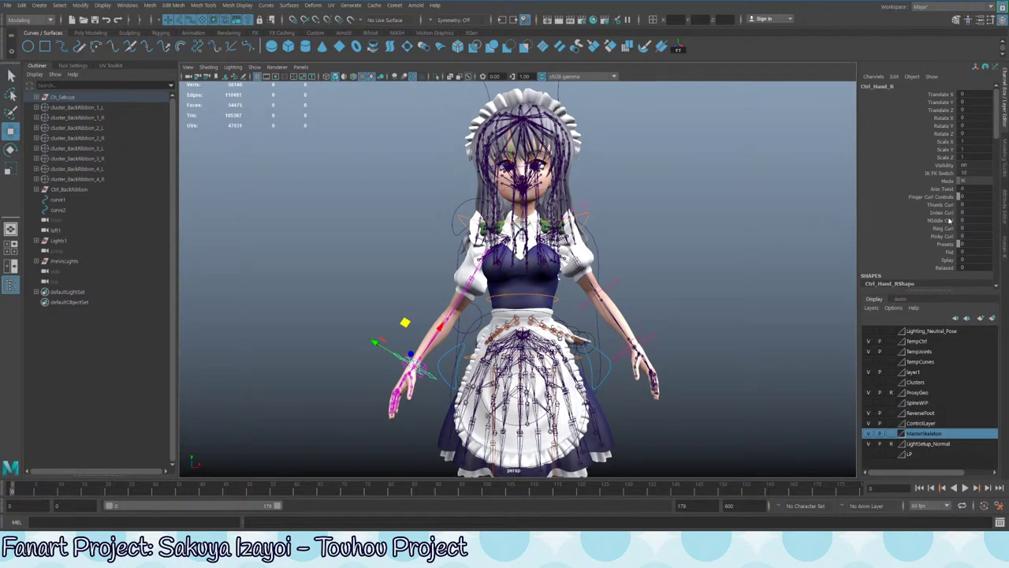
left_click(949, 213)
left_click(938, 166)
left_click(938, 173)
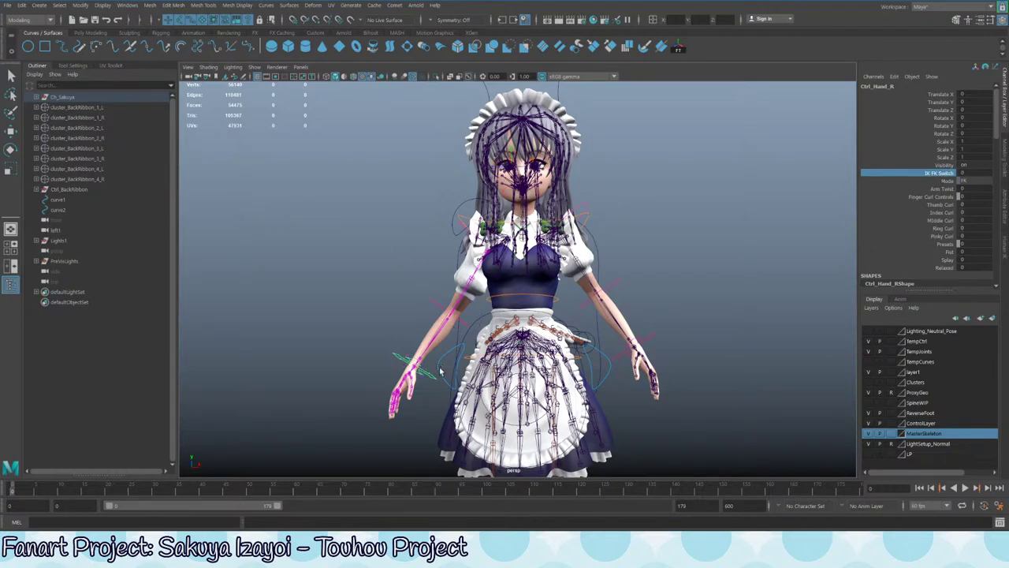
- Rotate the right upper arm's FK control until the arm is raised straight up beside the head
left_click_drag(462, 243, 482, 223, "alt")
key("q")
left_click(478, 227)
key("e")
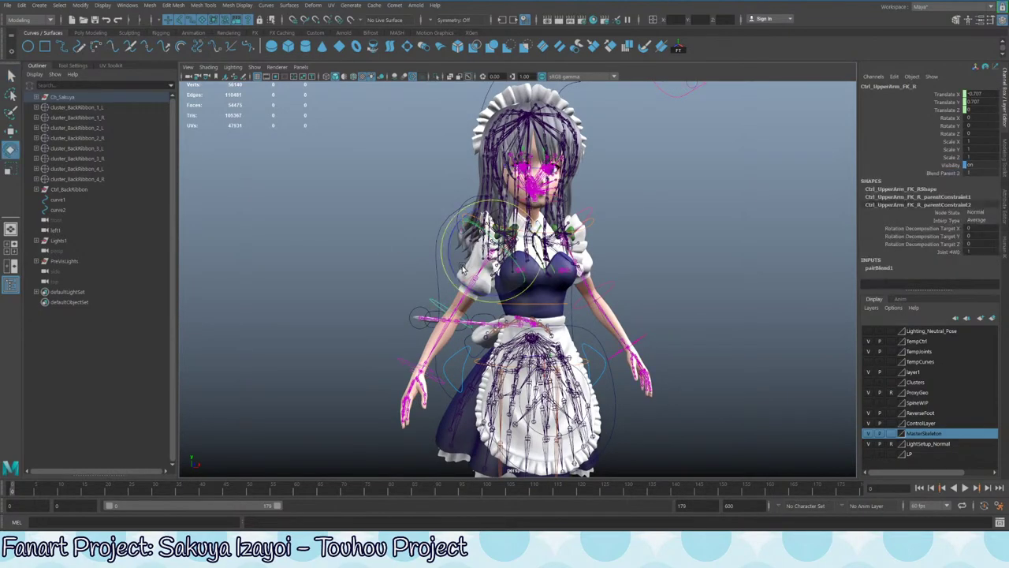
left_click_drag(464, 260, 489, 155)
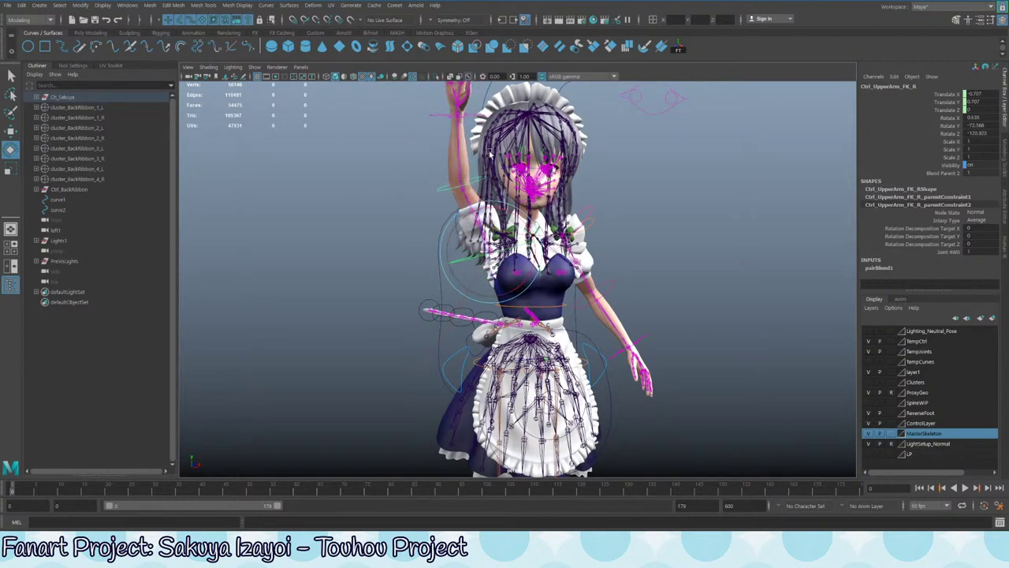
- Rotate the Shoulder_Roll_R joint to -45 on the Y axis
scroll(498, 189, "up", 6)
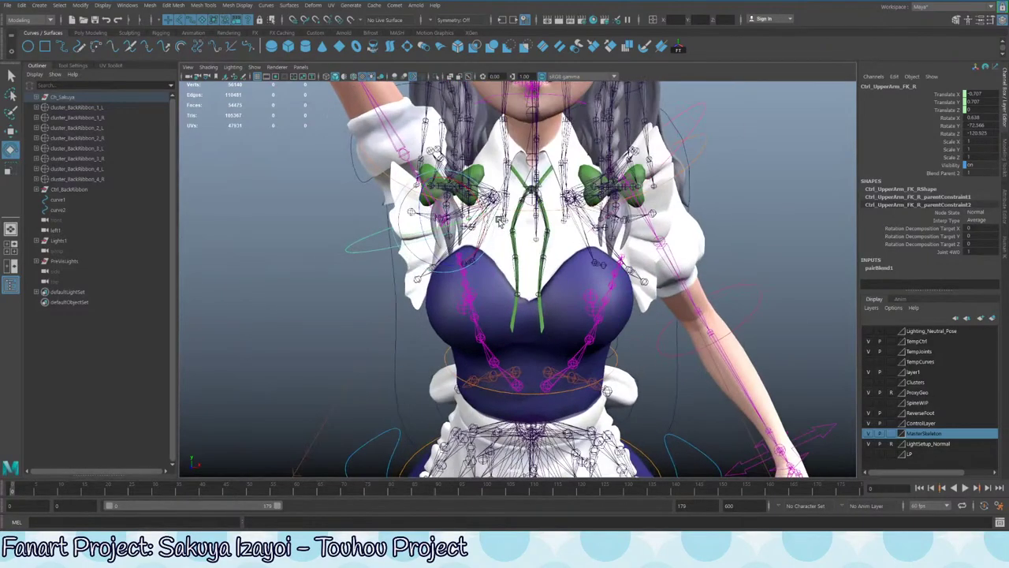
key("q")
middle_click_drag(469, 197, 497, 251, "alt")
scroll(497, 251, "up", 3)
middle_click_drag(466, 158, 473, 227, "alt")
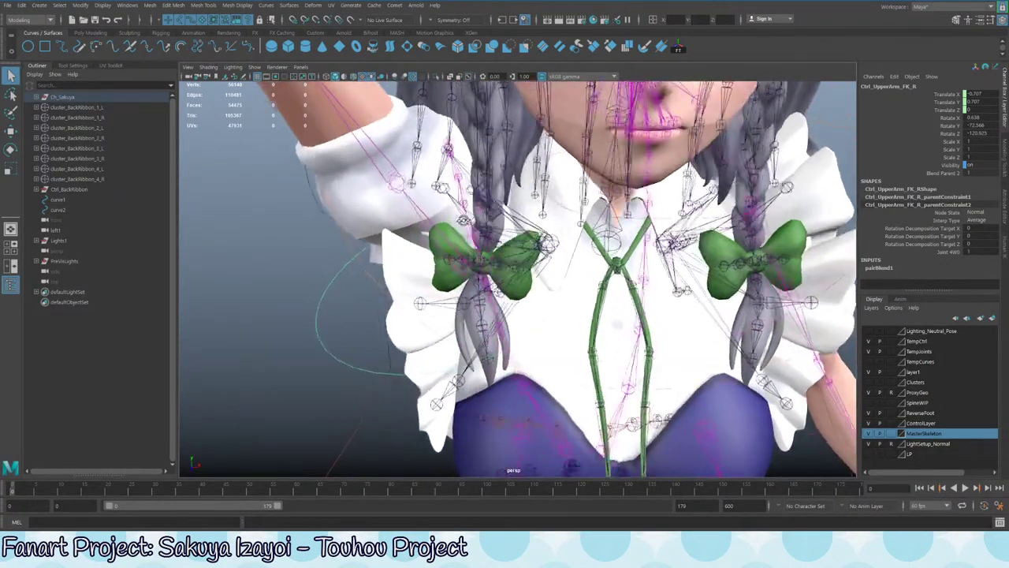
left_click_drag(433, 213, 511, 237, "alt")
left_click(507, 275)
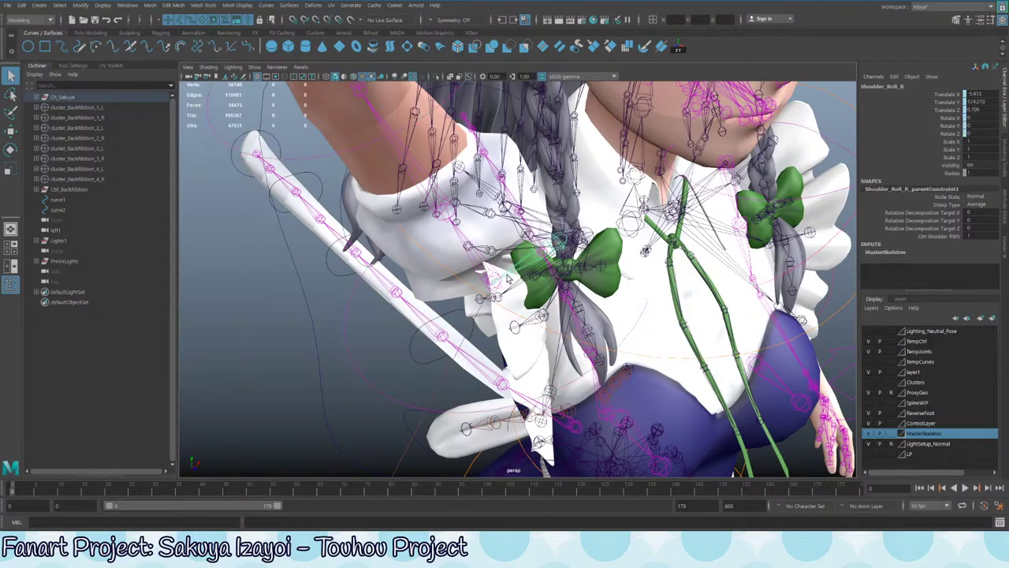
scroll(587, 286, "down", 5)
left_click_drag(587, 286, 523, 244, "alt")
key("e")
scroll(523, 191, "down", 2)
middle_click_drag(523, 191, 519, 233, "alt")
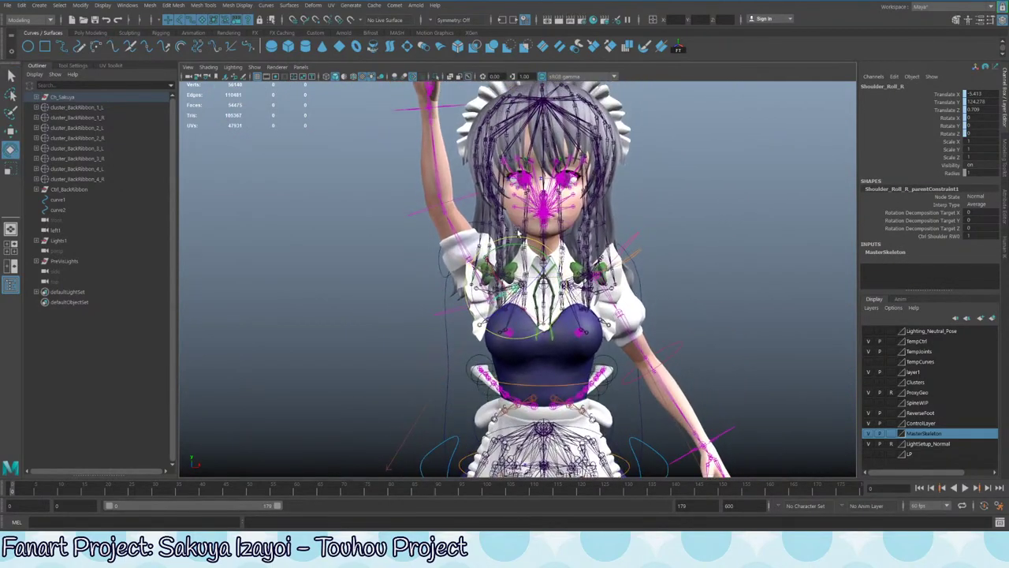
left_click_drag(508, 246, 536, 249)
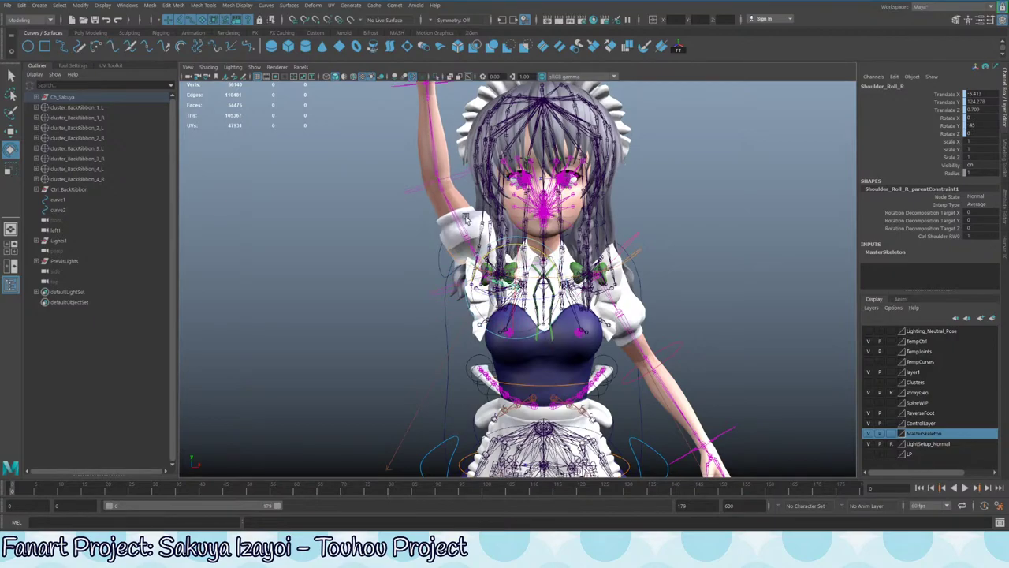
- Try rotating the right upper arm's FK control again, and undo the arm and shoulder rotations
left_click(460, 178)
left_click(444, 293)
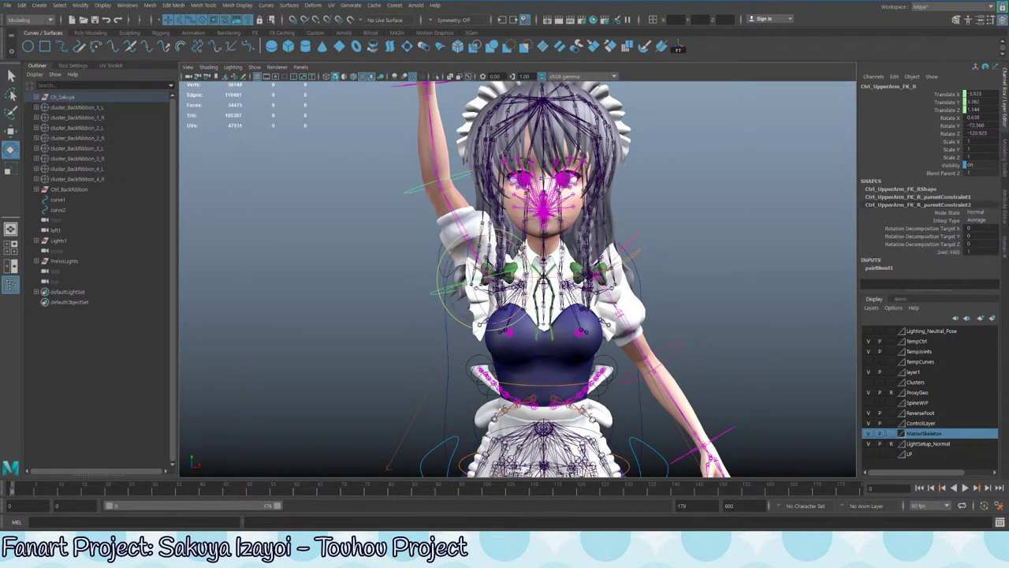
left_click_drag(521, 250, 508, 242)
key("ctrl+z")
key("ctrl+z")
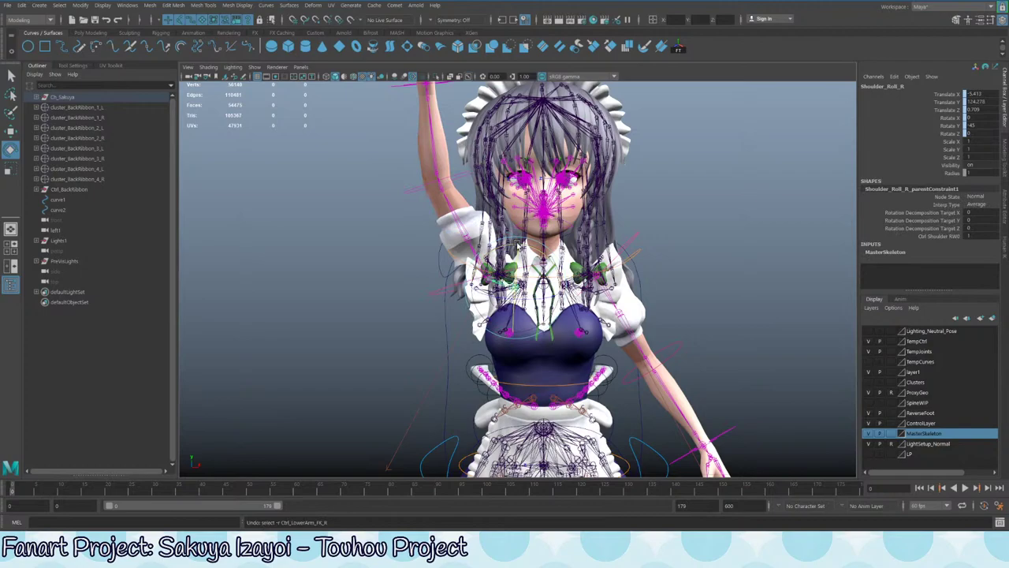
key("ctrl+z")
key("ctrl+z")
key("ctrl+z")
key("ctrl+z")
key("ctrl+z")
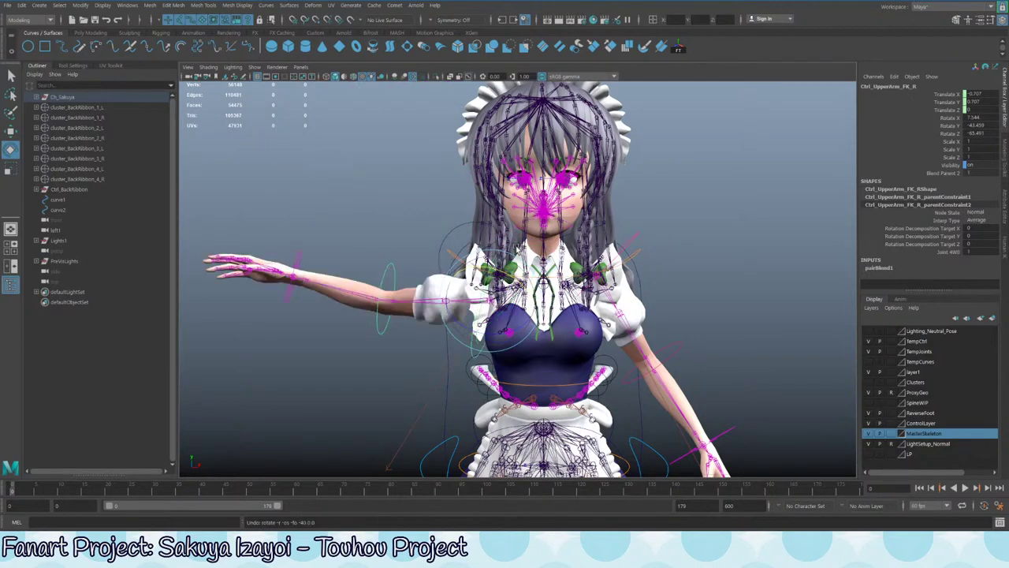
right_click_drag(516, 247, 412, 268, "alt")
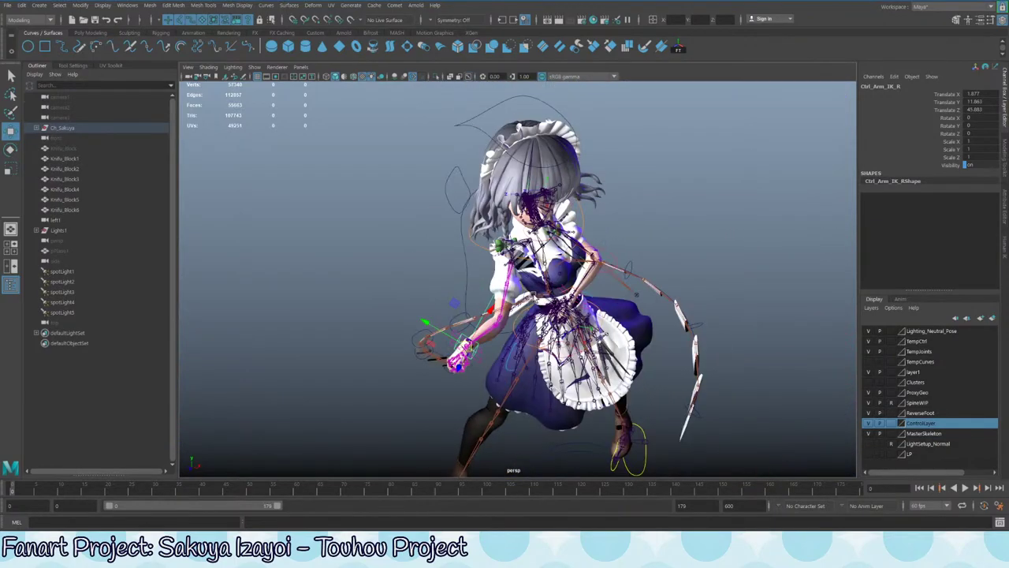
- In the posed character file, set the right hand control's IK FK Switch to 0 and hide the joints in the viewport
key("q")
left_click(486, 361)
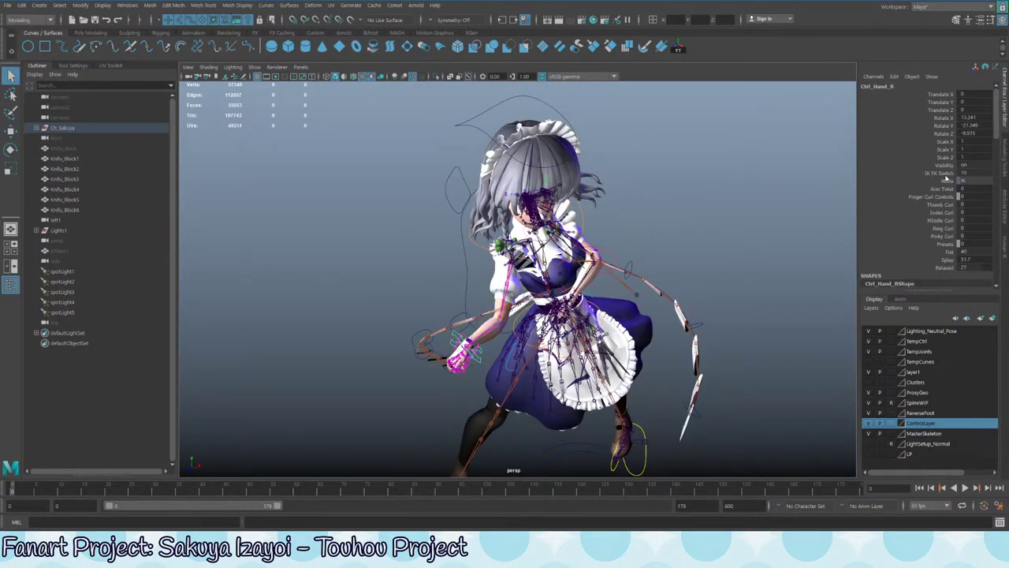
left_click(942, 174)
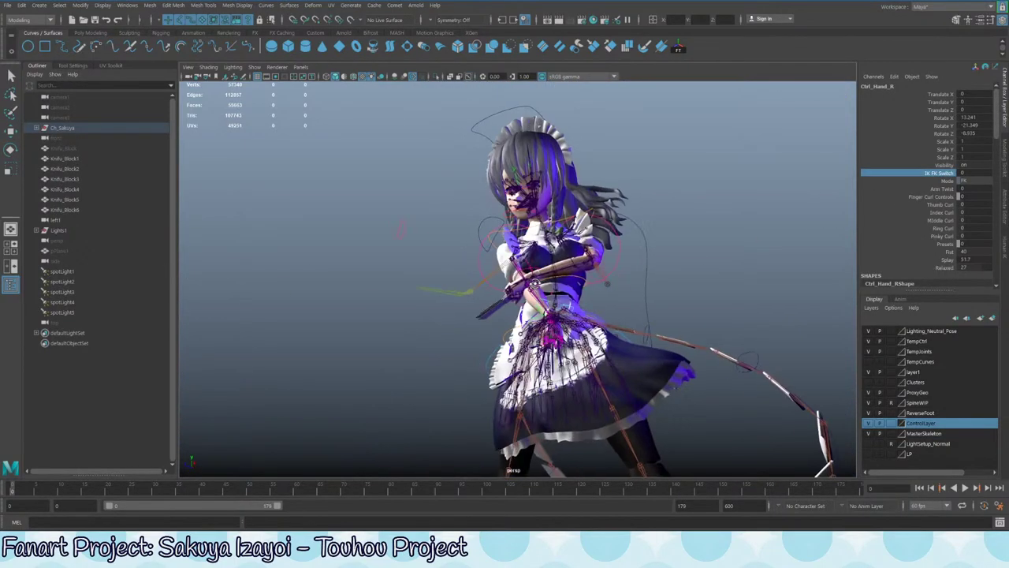
left_click(254, 68)
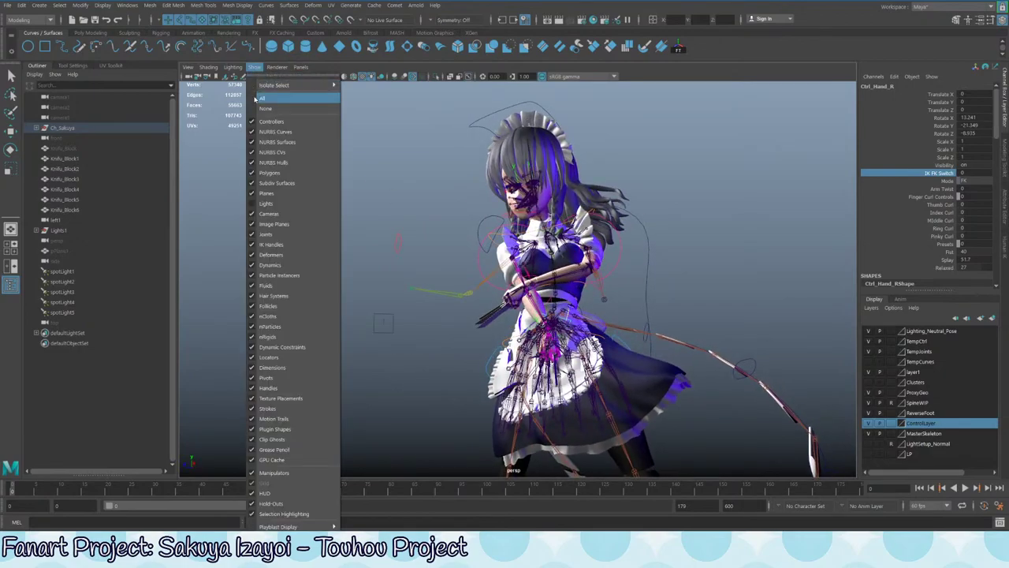
left_click(254, 235)
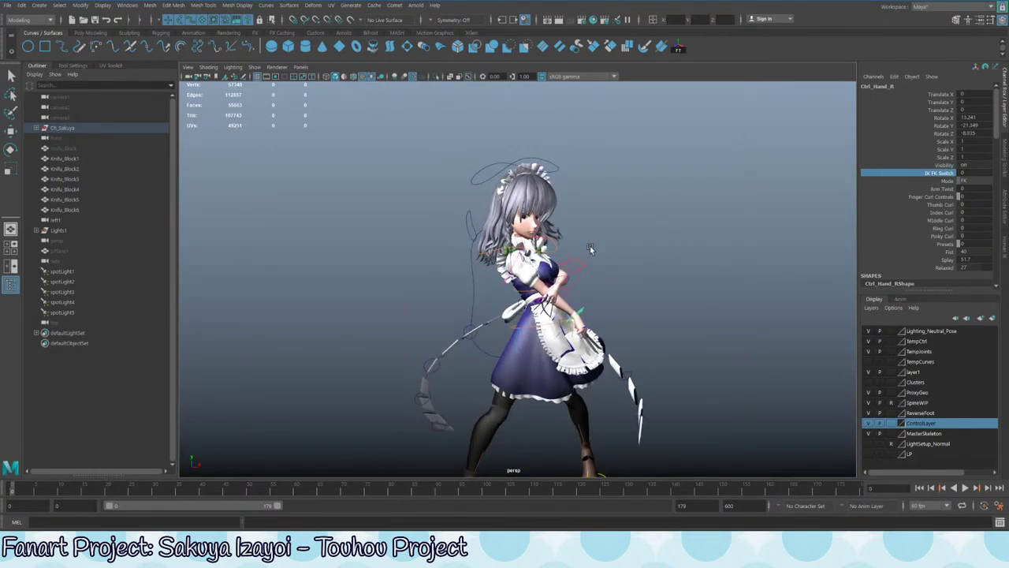
- Try moving the posed character's eye target control up and across to redirect the gaze, and undo the move
key("q")
left_click(565, 254)
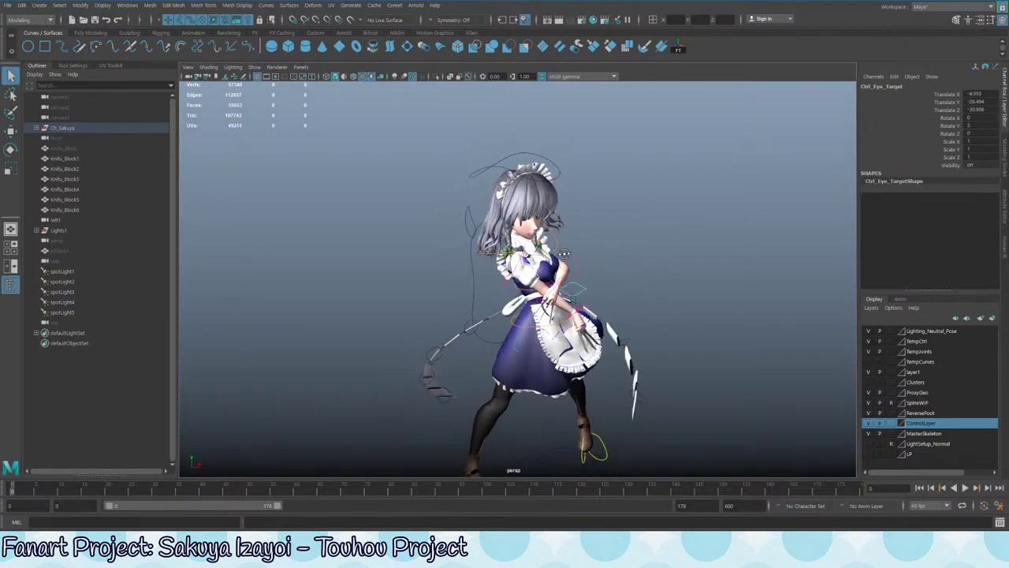
key("w")
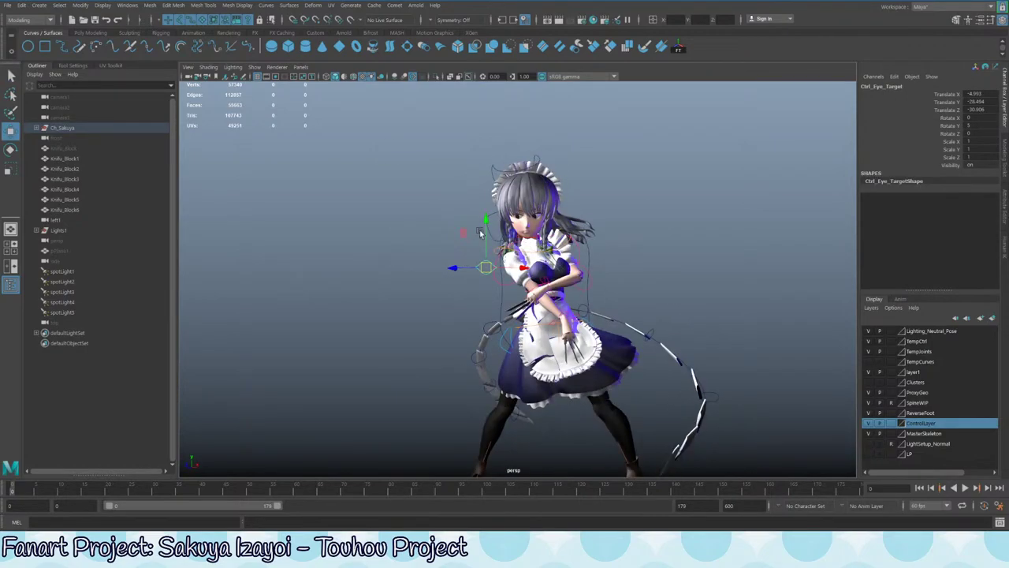
left_click_drag(480, 232, 621, 192)
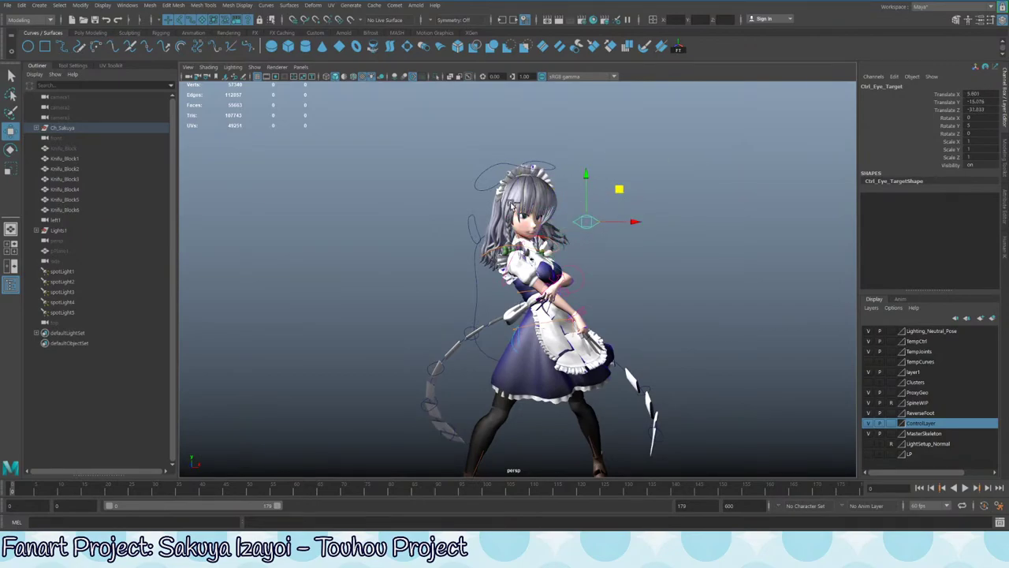
right_click_drag(518, 211, 599, 211, "alt")
left_click_drag(599, 211, 468, 200, "alt")
key("ctrl+z")
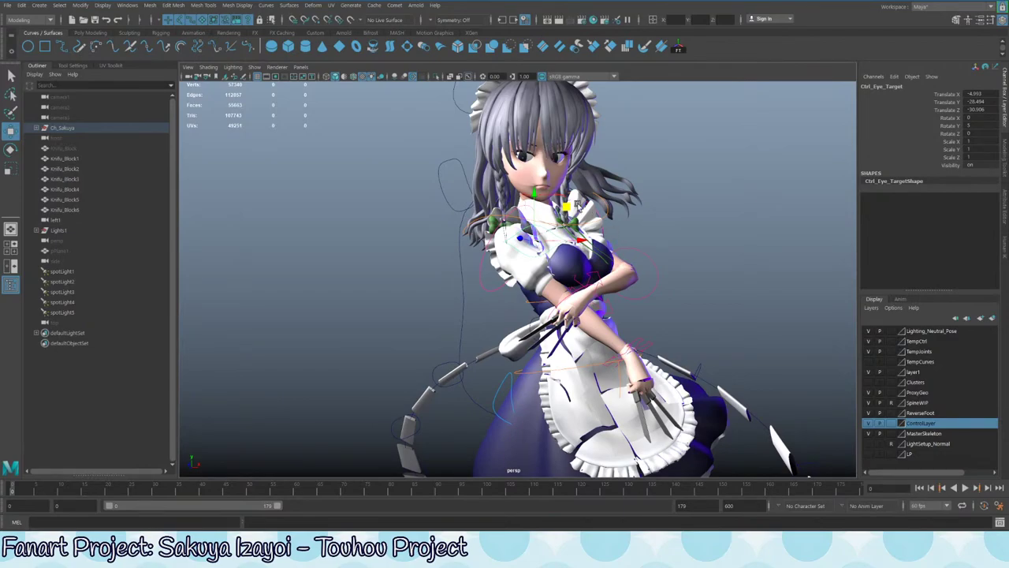
left_click_drag(577, 203, 577, 180)
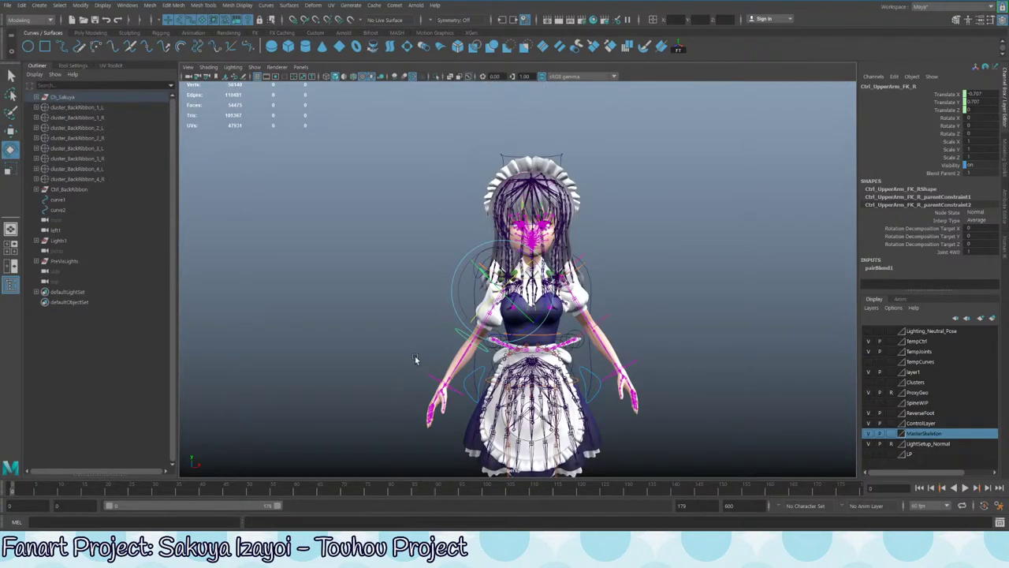
- Hide the joints of the unposed rig in the viewport and inspect the face and upper body
right_click_drag(542, 140, 619, 197, "alt")
left_click_drag(620, 198, 651, 201, "alt")
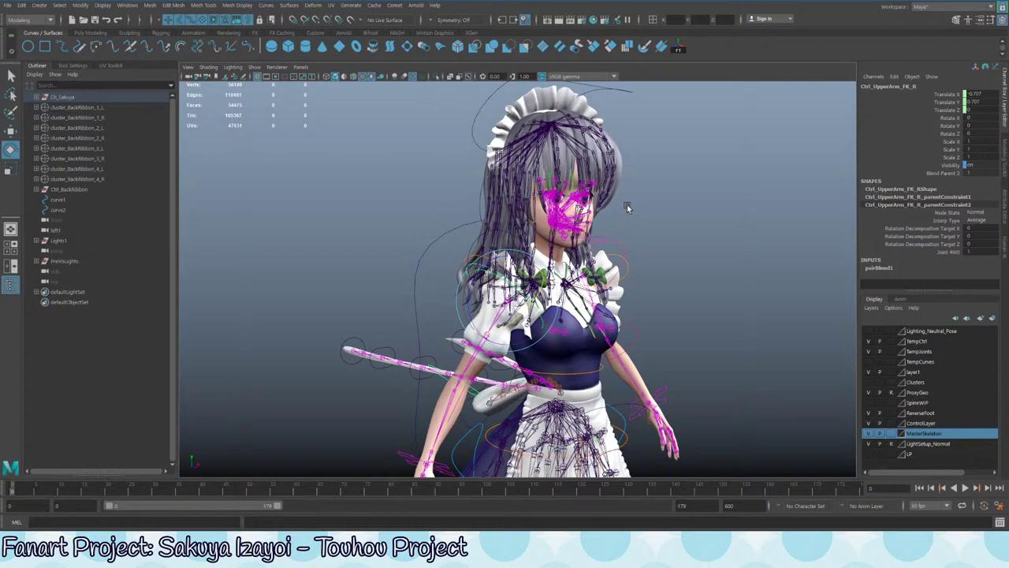
left_click(256, 67)
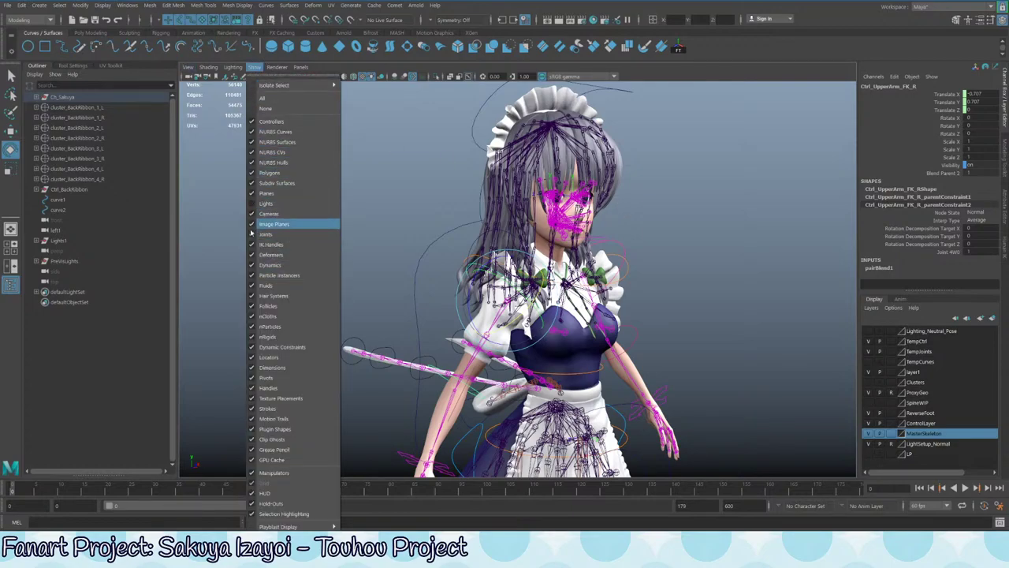
left_click(265, 234)
scroll(510, 182, "up", 8)
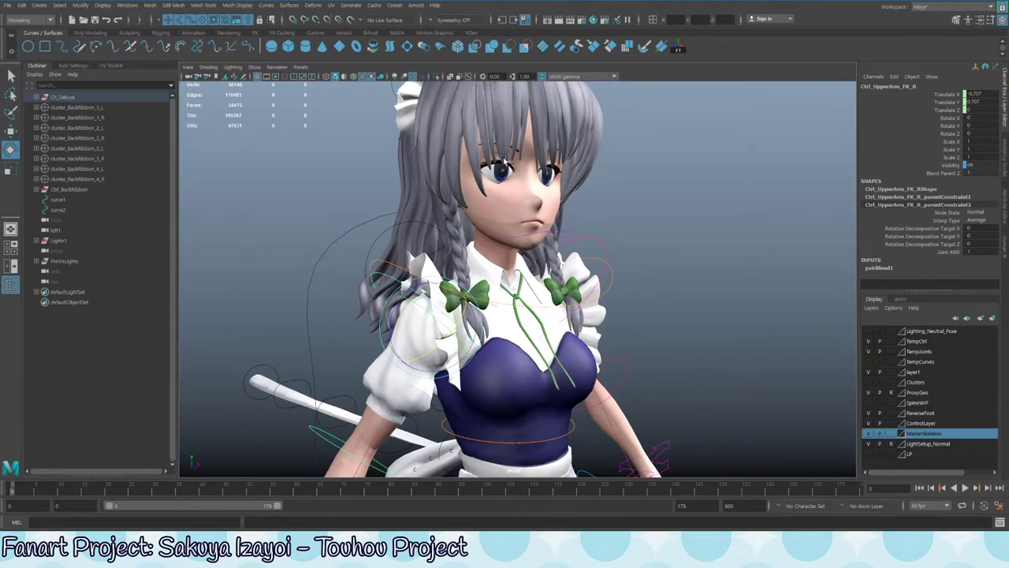
scroll(405, 148, "down", 8)
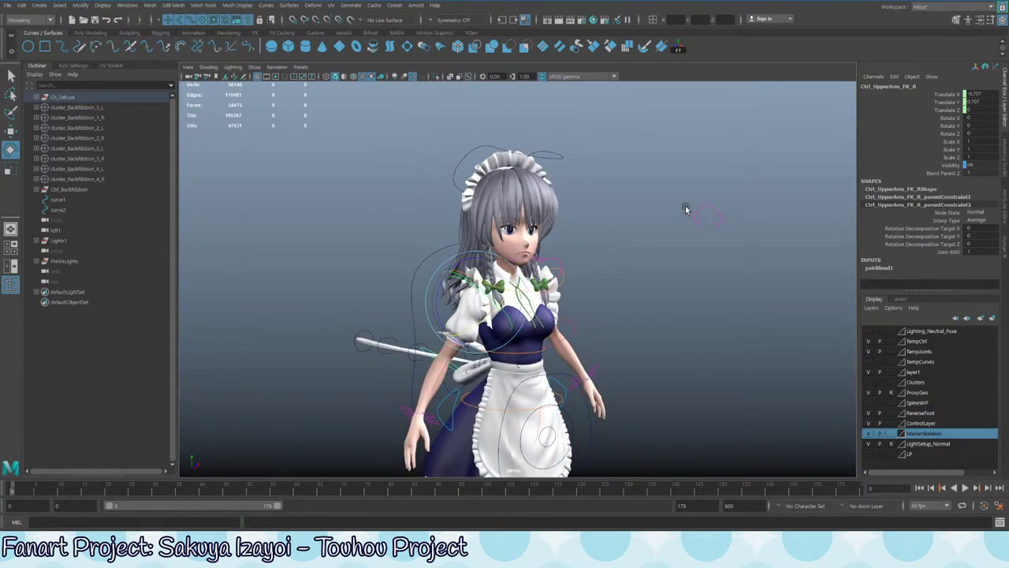
- Move the eye target control off toward the character's left side so the eyes look sideways
left_click_drag(685, 207, 689, 235)
key("q")
key("w")
- Rotate the head control to tilt the head toward the character's right shoulder
left_click(542, 152)
key("e")
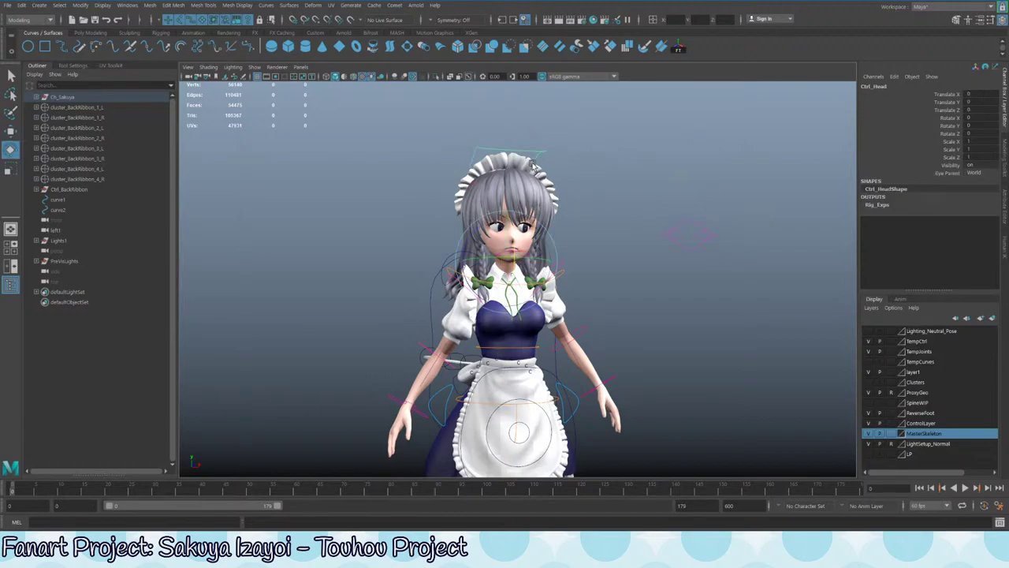
left_click_drag(468, 228, 462, 239)
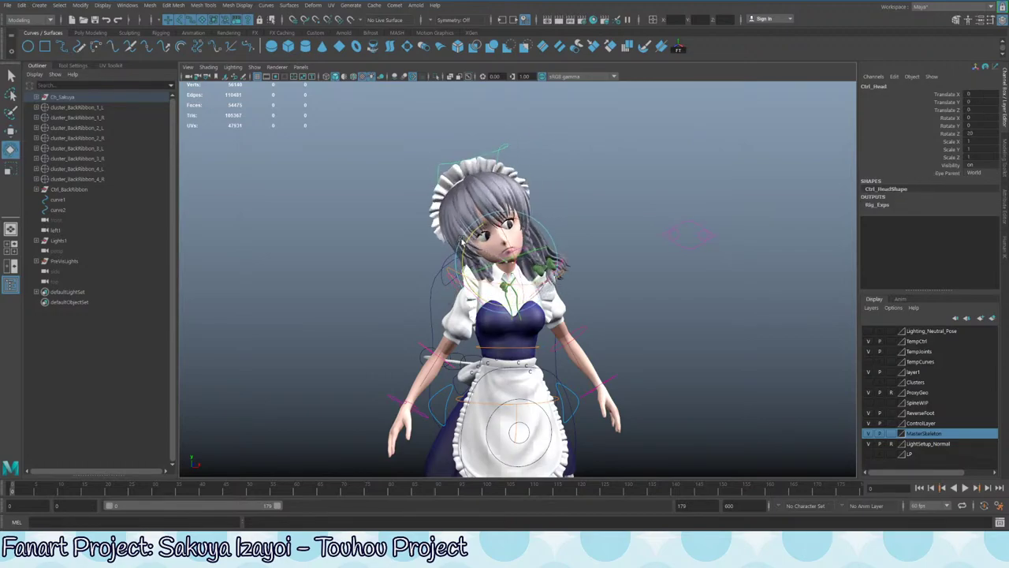
- Move the eye target control up close beside the head to test the gaze, and undo it together with the head tilt
left_click(688, 226)
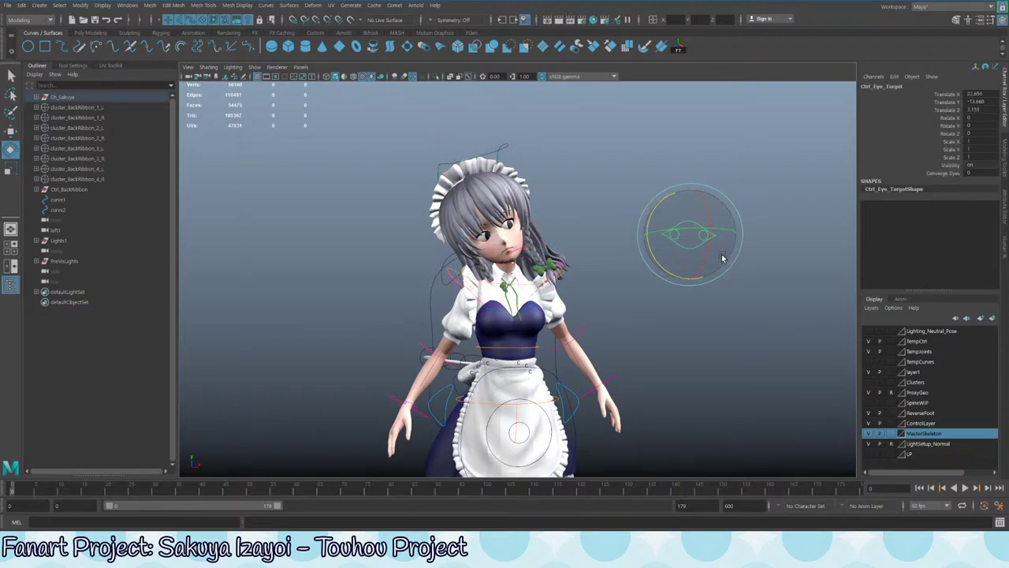
key("w")
left_click_drag(688, 233, 533, 175)
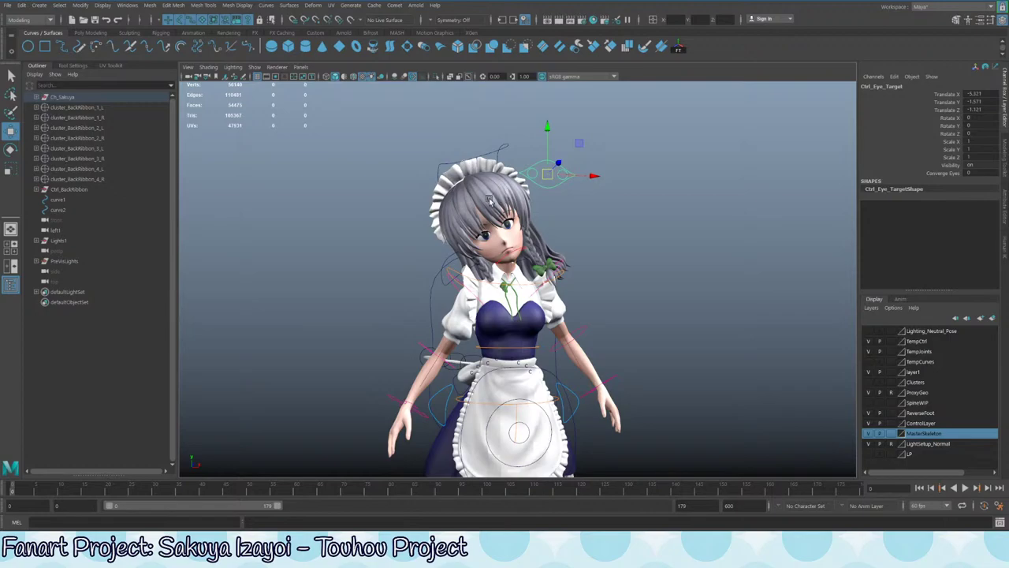
right_click_drag(561, 144, 600, 194, "alt")
left_click_drag(600, 194, 620, 284, "alt")
key("ctrl+z")
key("ctrl+z")
key("ctrl+z")
key("ctrl+z")
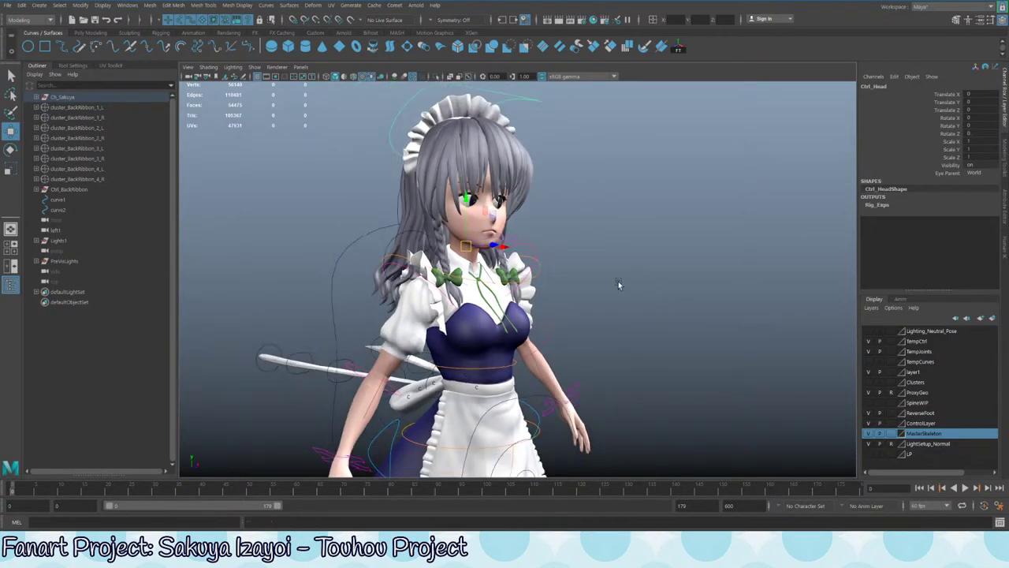
- Select the eye target control and reset its Translate X, Y and Z to 0
right_click_drag(620, 284, 563, 267, "alt")
middle_click_drag(563, 267, 503, 249, "alt")
left_click(596, 249)
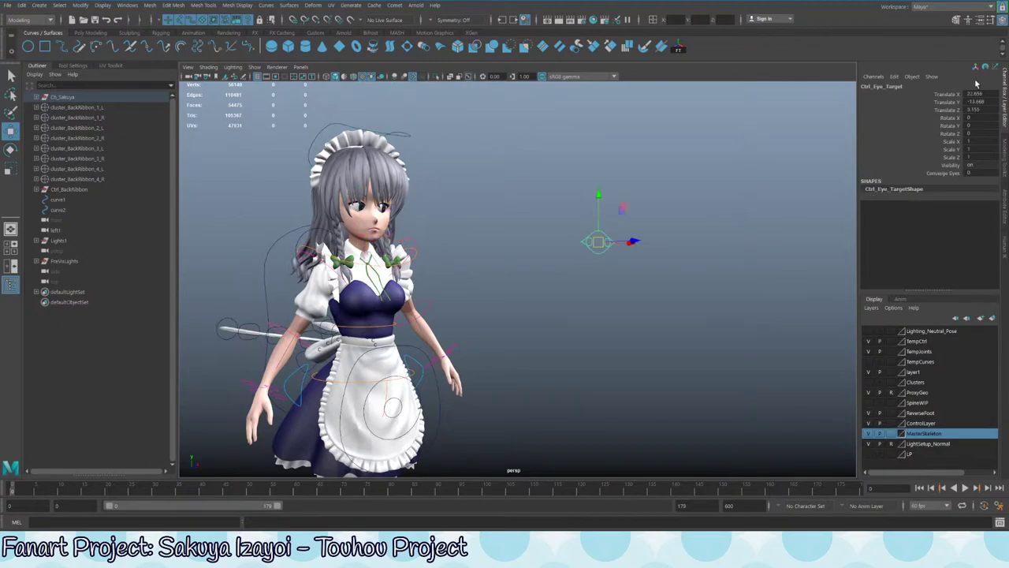
left_click_drag(970, 93, 970, 110)
type("0")
key("Return")
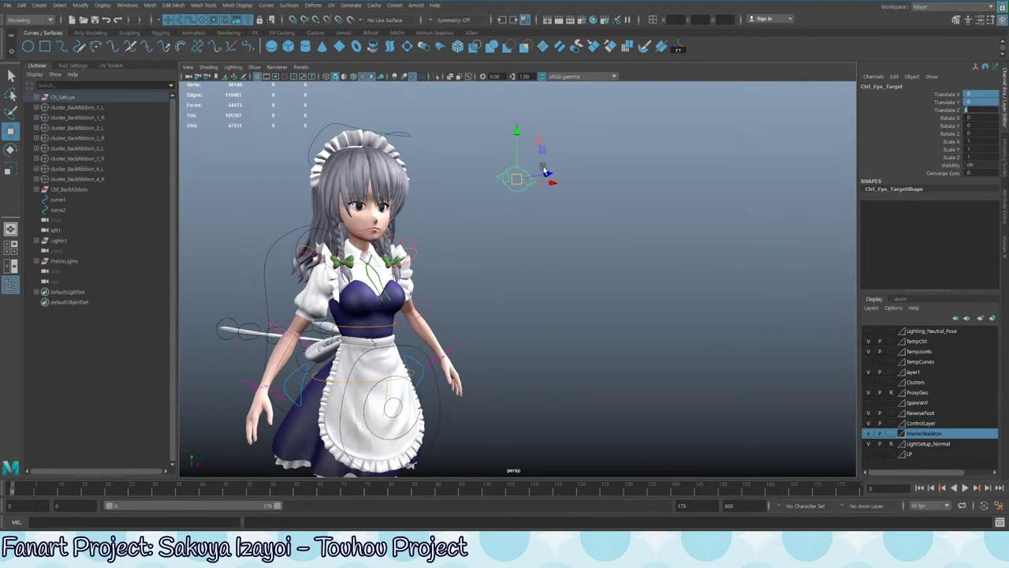
- Try moving the left eye control off to the character's left on its own, and undo the move
left_click_drag(544, 171, 510, 195, "alt")
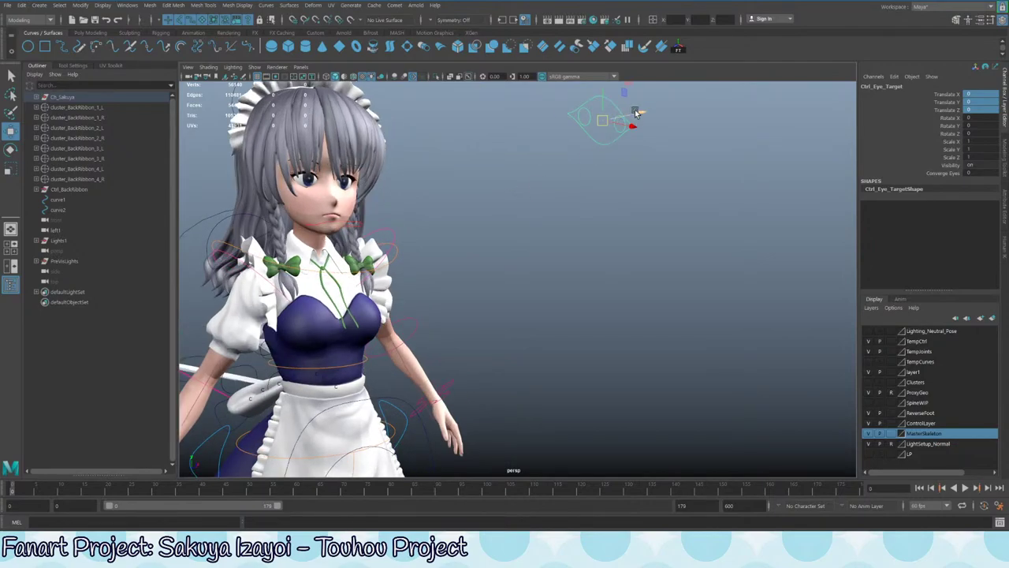
left_click(616, 133)
left_click_drag(630, 164, 539, 198, "alt")
left_click_drag(461, 205, 657, 152)
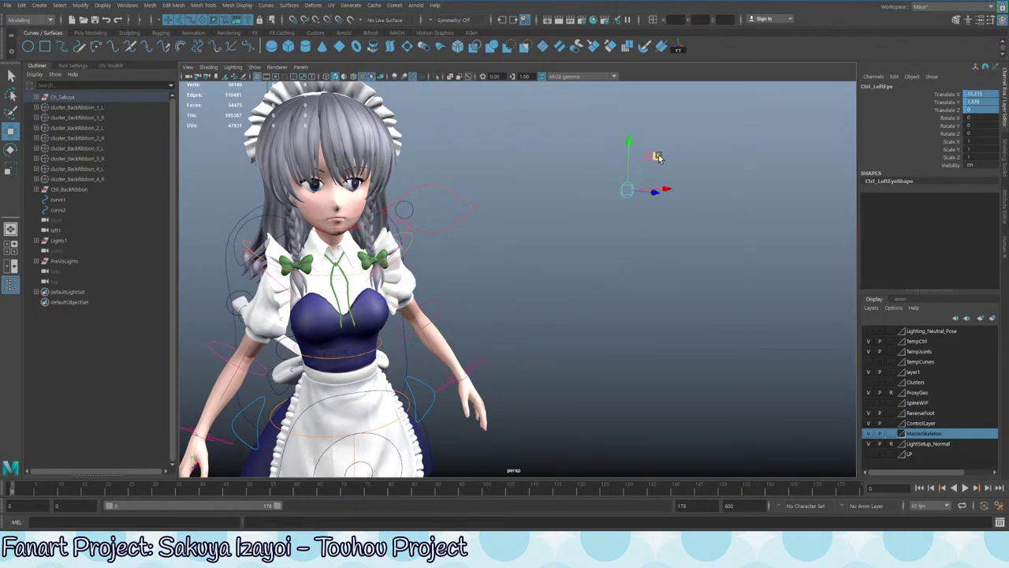
key("ctrl+z")
- Select the whole eye target control and pull it back along Z to just in front of the eyes
left_click(447, 225)
left_click_drag(447, 224, 489, 240, "alt")
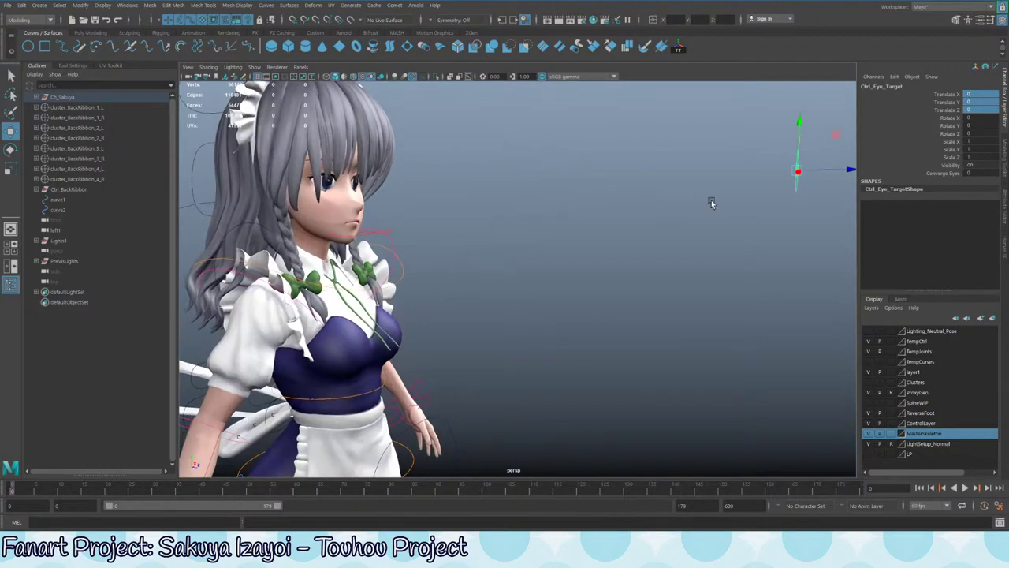
left_click_drag(839, 169, 608, 194)
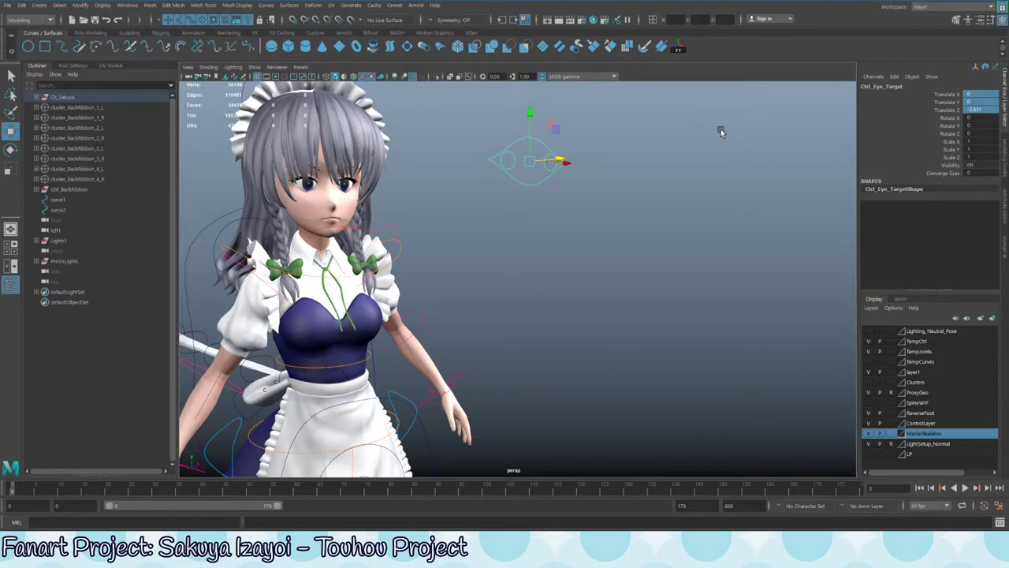
left_click_drag(720, 131, 433, 219, "alt")
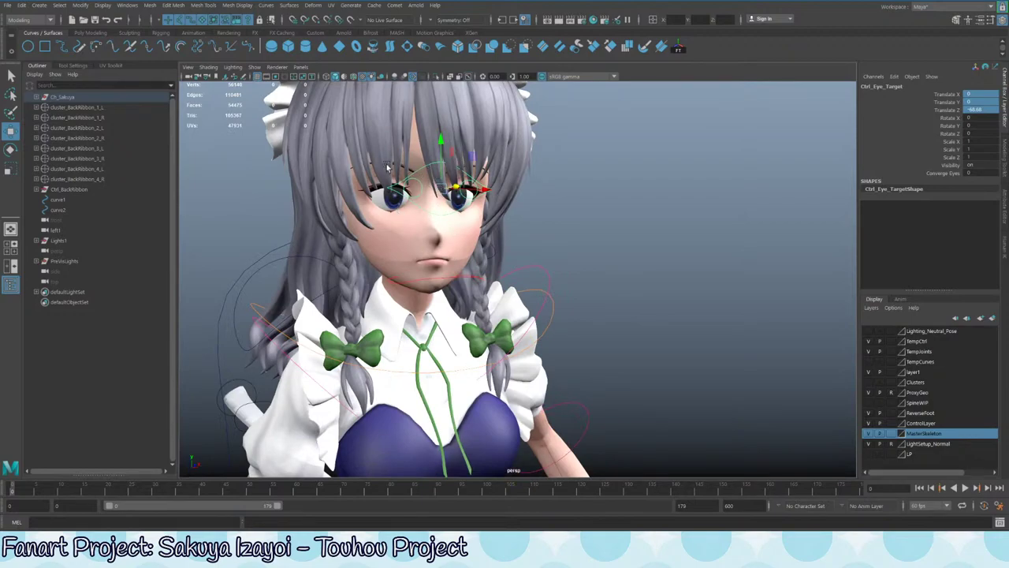
- Raise the eye target's Converge Eyes attribute to 10 and check the gaze from the side
left_click(943, 172)
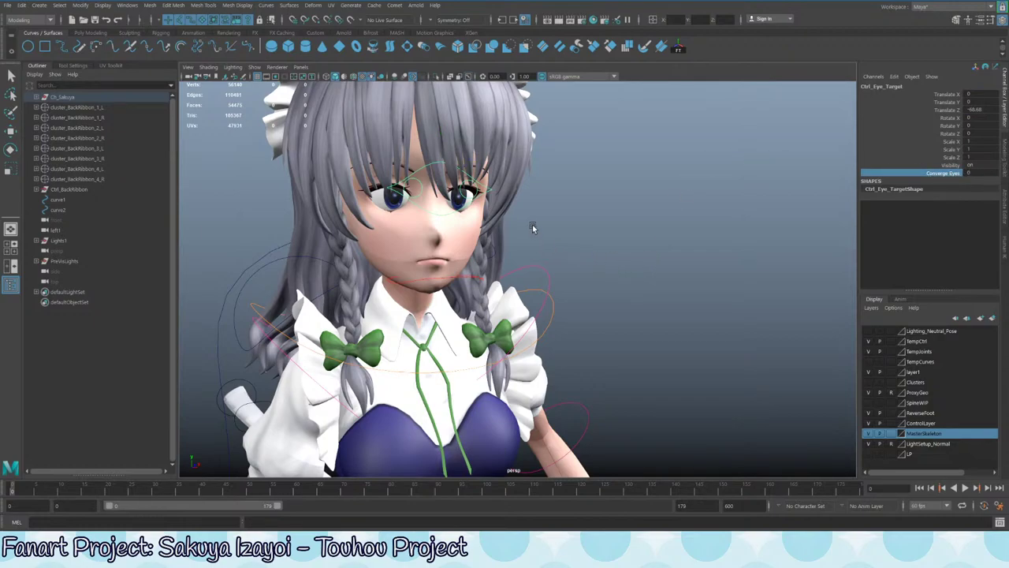
middle_click_drag(533, 226, 580, 227)
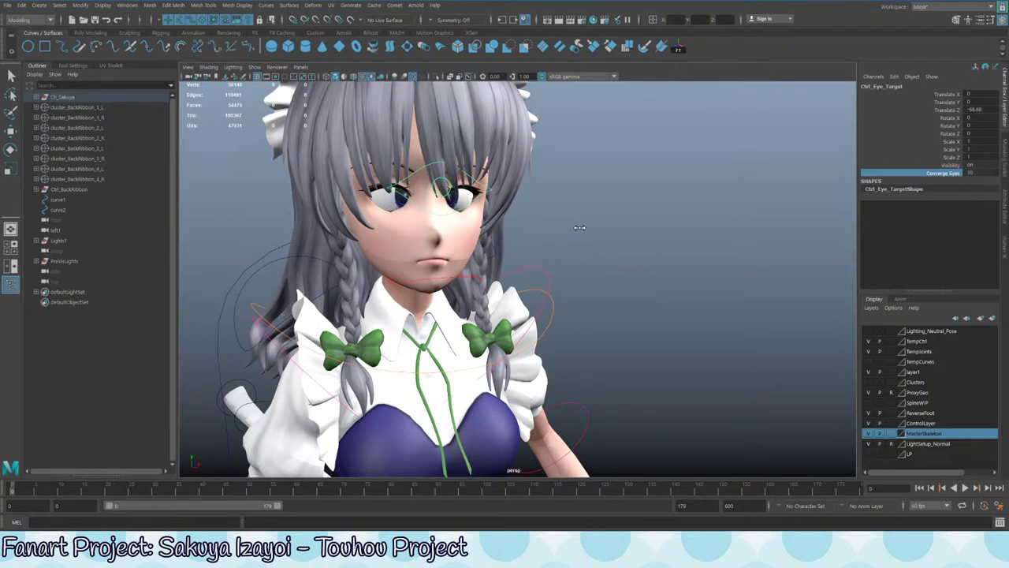
mouse_move(511, 207)
left_mouse_down("alt")
mouse_move(537, 244)
mouse_move(518, 223)
left_mouse_up("alt")
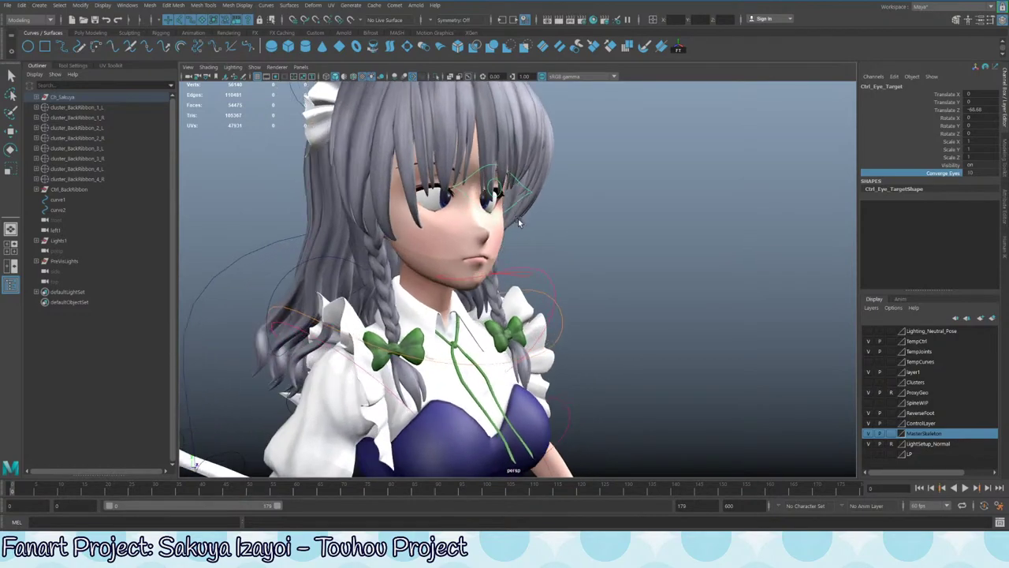
- Move the eye target away from the face to test the convergence, and undo it together with the Converge Eyes change
key("w")
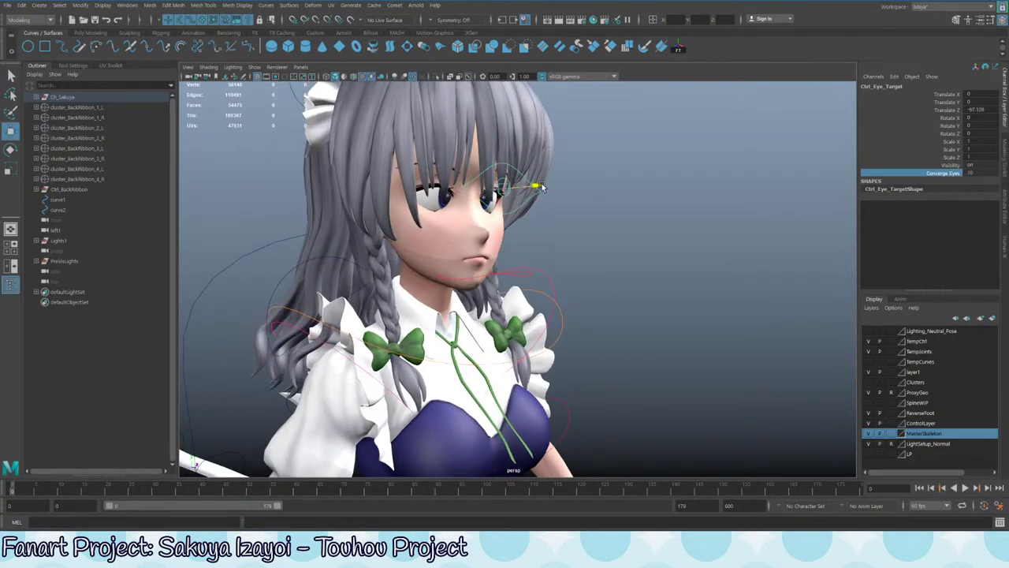
left_click_drag(536, 189, 578, 211)
mouse_move(577, 209)
middle_mouse_down()
mouse_move(589, 226)
mouse_move(576, 241)
mouse_move(586, 213)
middle_mouse_up()
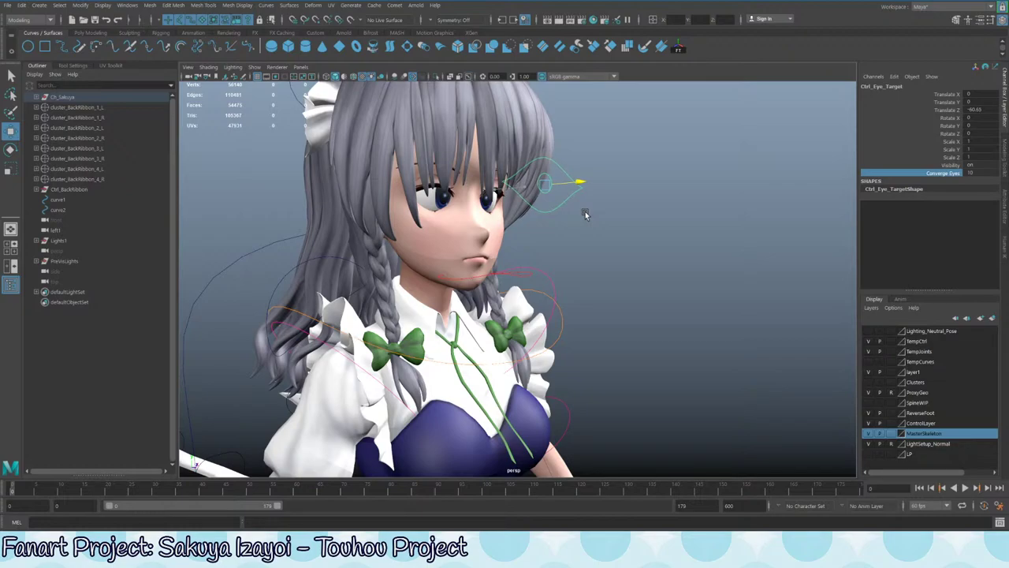
middle_click_drag(586, 214, 564, 303)
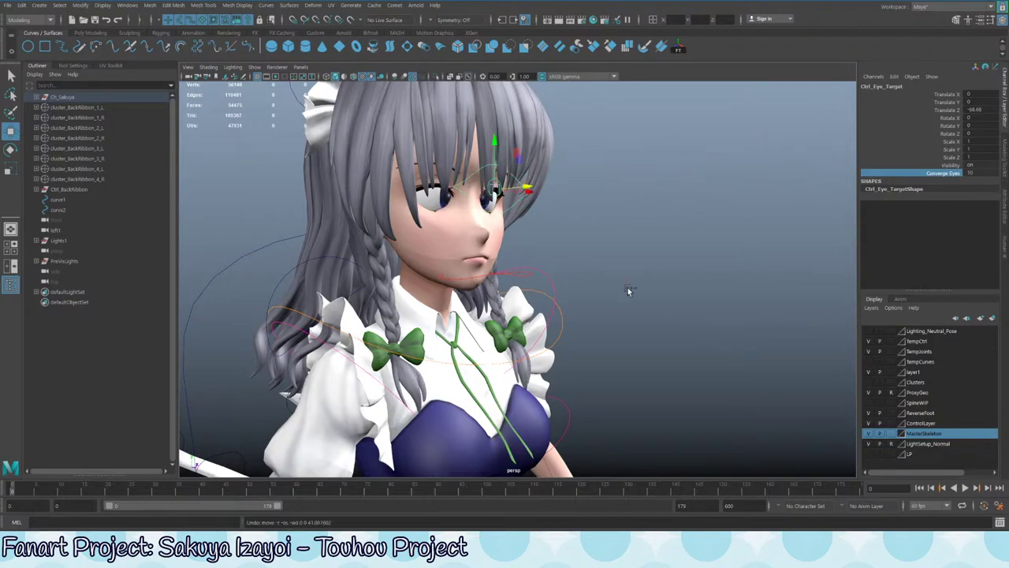
right_click_drag(697, 293, 554, 250, "alt")
key("ctrl+z")
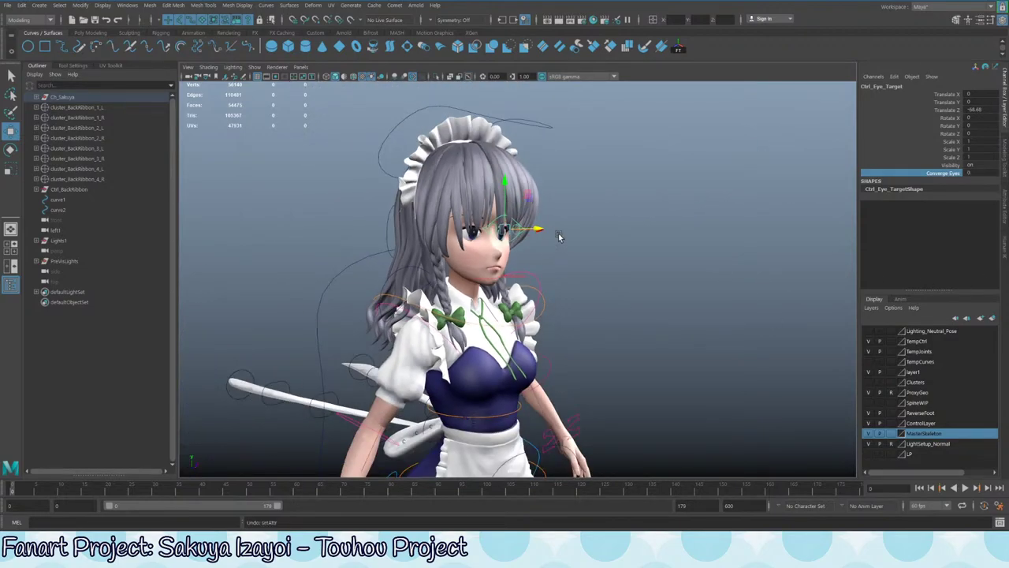
- Reset the eye target control's Translate Z to 0
middle_click_drag(611, 234, 545, 218, "alt")
left_click_drag(546, 218, 549, 207, "alt")
left_click(914, 175)
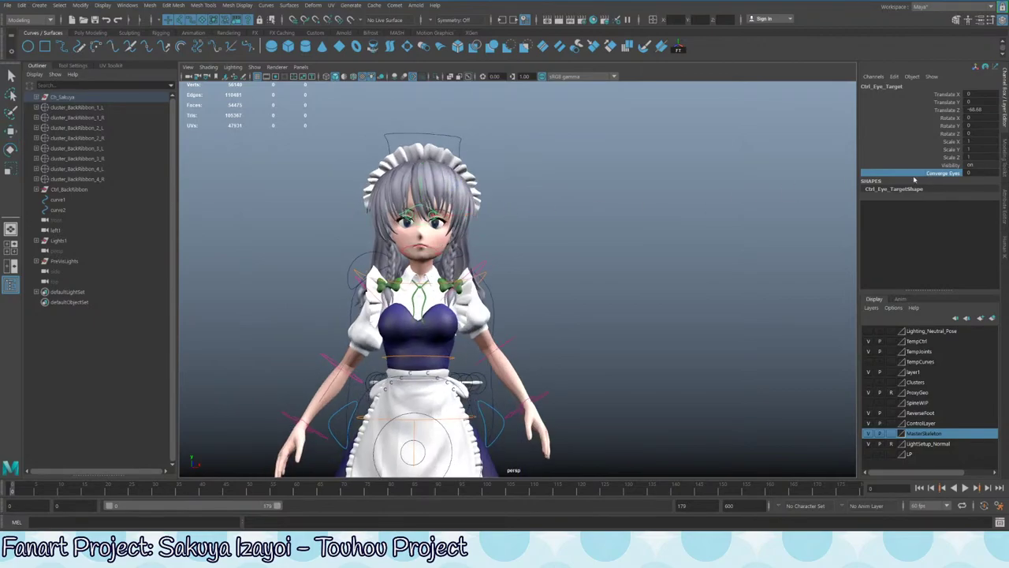
double_click(976, 110)
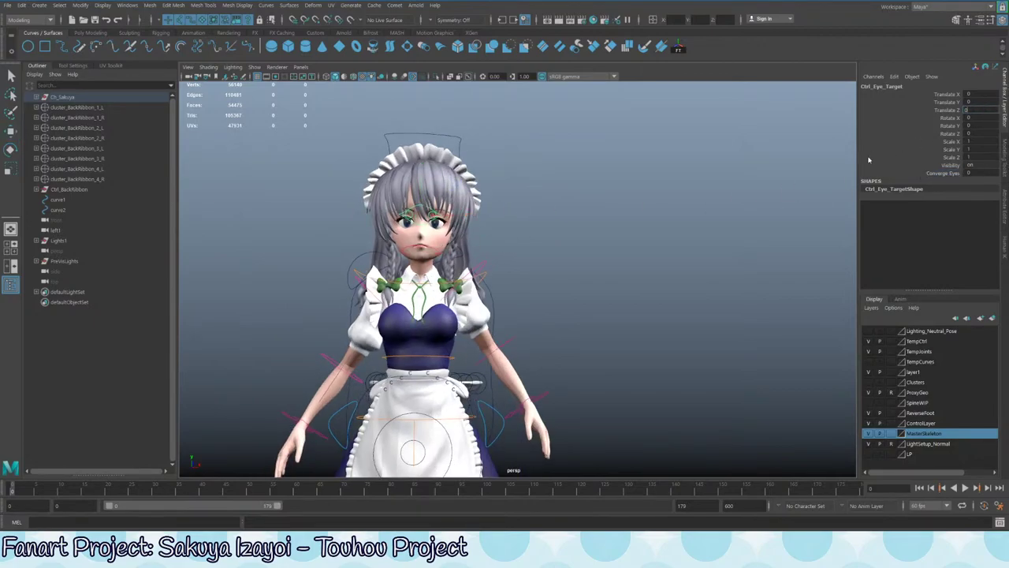
type("8")
key("Return")
- Show the rig's joints in the viewport with the upper body in view
left_click_drag(312, 301, 348, 311, "alt")
right_click_drag(618, 318, 430, 316, "alt")
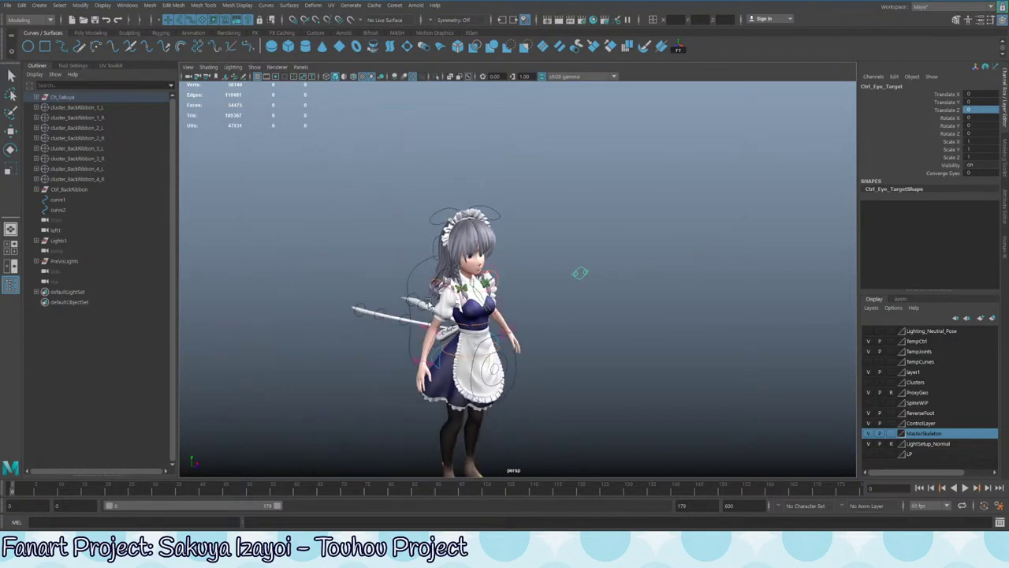
middle_click_drag(430, 315, 503, 289, "alt")
mouse_move(502, 288)
left_mouse_down("alt")
mouse_move(504, 272)
mouse_move(497, 288)
left_mouse_up("alt")
scroll(392, 209, "up", 1)
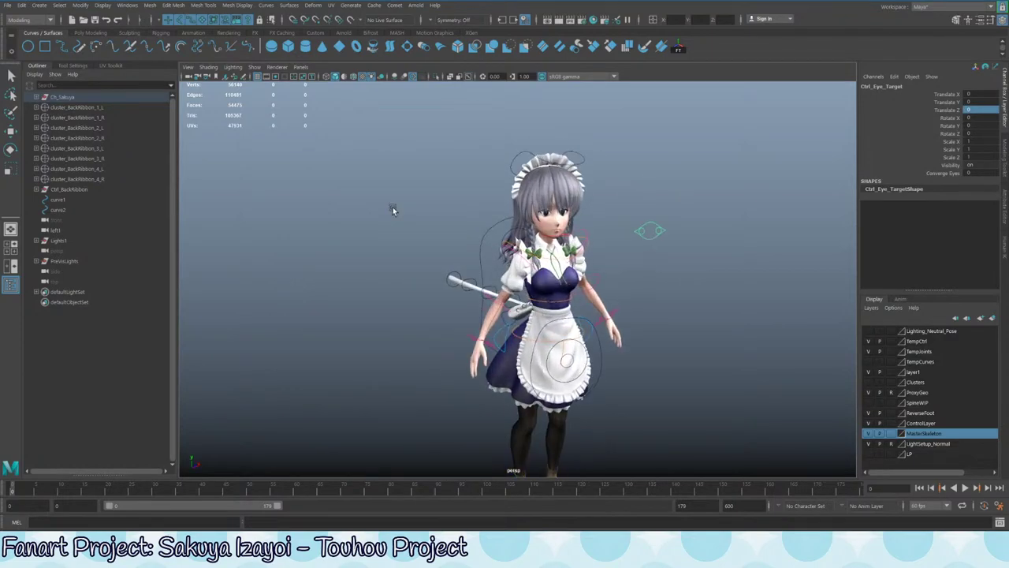
left_click(255, 67)
left_click(254, 234)
- Examine the joint chains of the apron, skirt, arms and hair from several sides
middle_click_drag(338, 257, 244, 205, "alt")
right_click_drag(338, 257, 426, 257, "alt")
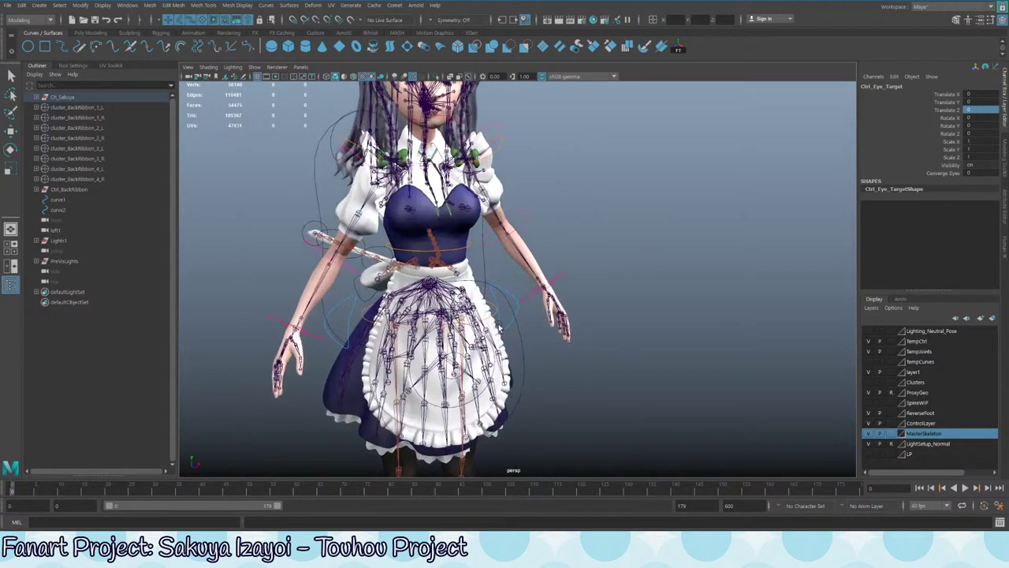
left_click_drag(426, 257, 315, 260, "alt")
right_click_drag(315, 260, 371, 260, "alt")
middle_click_drag(371, 260, 438, 252, "alt")
left_click_drag(504, 324, 459, 259, "alt")
left_click_drag(588, 250, 523, 333, "alt")
left_click_drag(498, 298, 431, 324, "alt")
left_click_drag(395, 263, 434, 227, "alt")
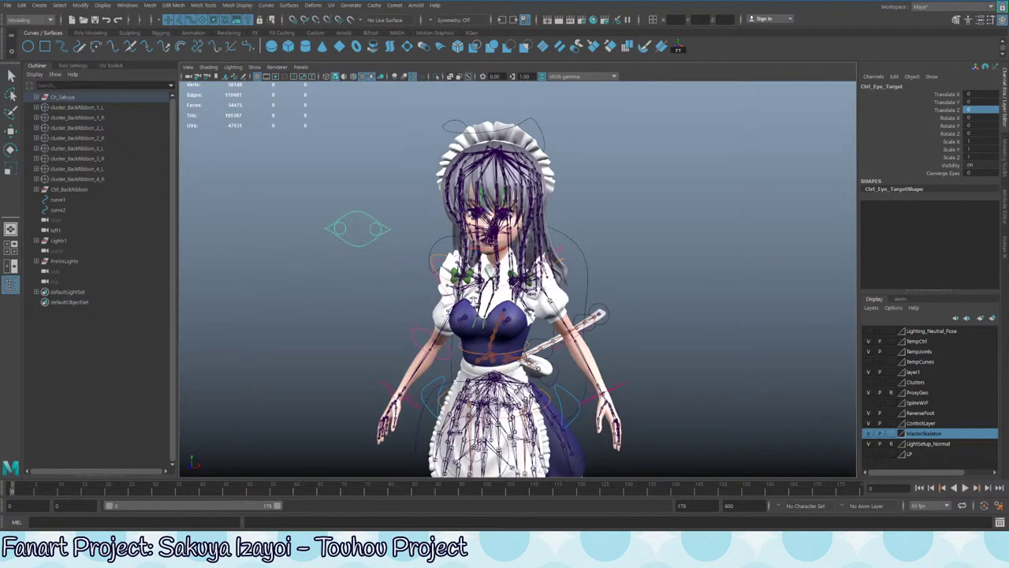
right_click_drag(465, 295, 418, 266, "alt")
middle_click_drag(418, 267, 407, 227, "alt")
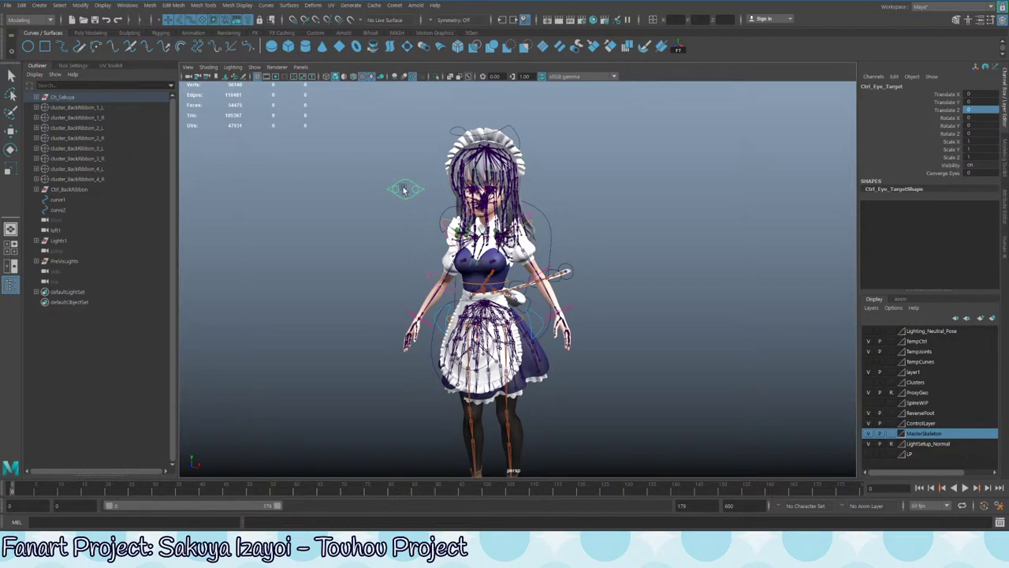
- Select the small curve controller in front of the apron and shift it to test the apron joints
left_click(517, 133)
key("w")
middle_click_drag(419, 353, 478, 298, "alt")
right_click_drag(477, 298, 552, 268, "alt")
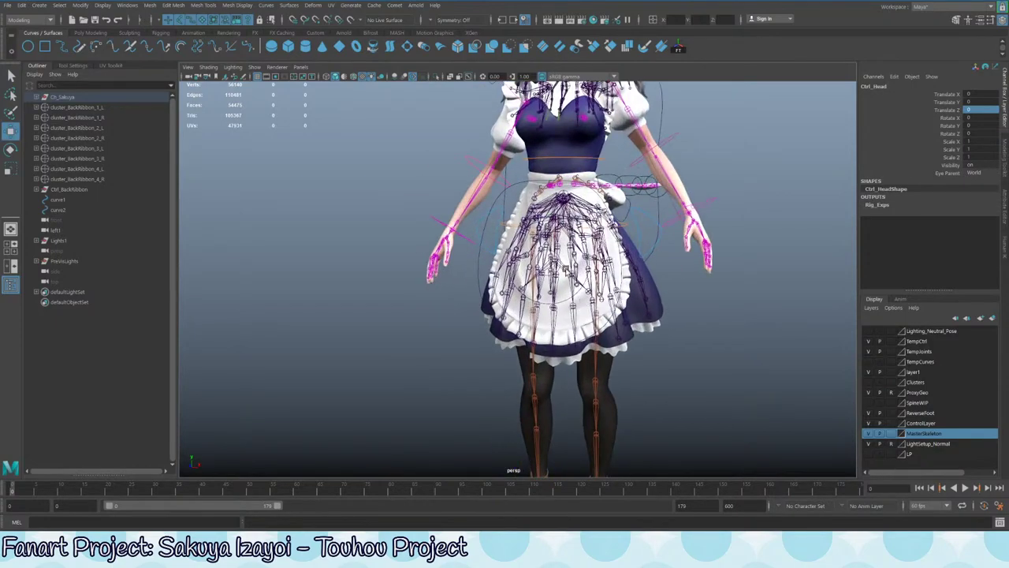
middle_click_drag(521, 164, 495, 177, "alt")
left_click_drag(495, 205, 377, 227, "alt")
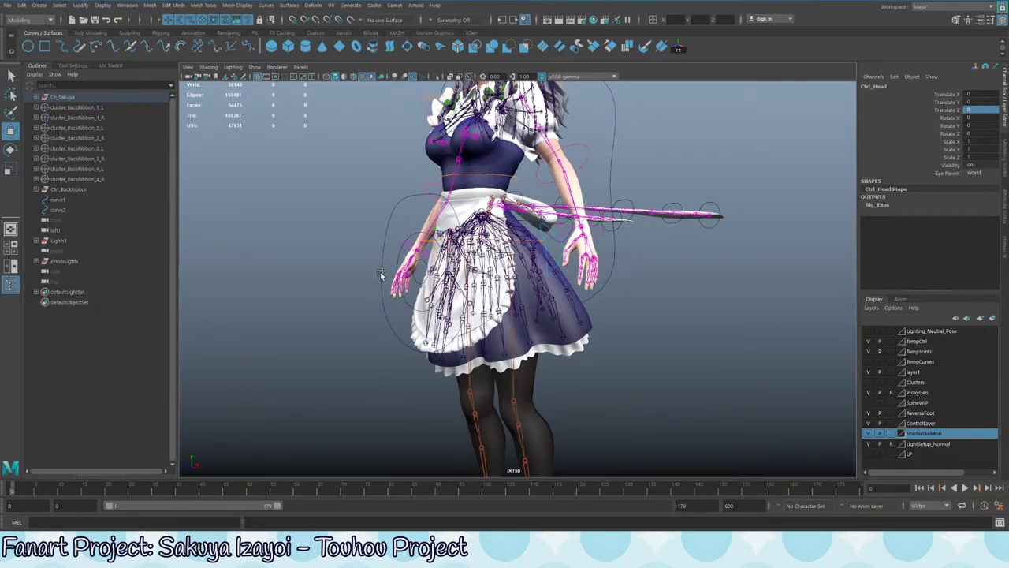
left_click(380, 274)
left_click(478, 224)
left_click(461, 255)
scroll(398, 244, "up", 5)
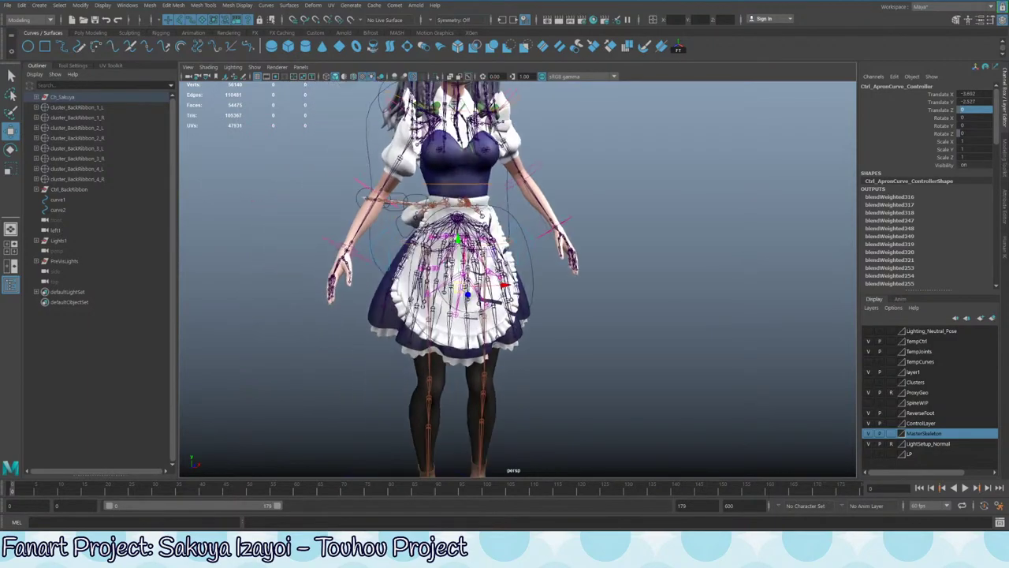
- Hide the joints in the viewport and undo the apron controller's move
left_click(254, 66)
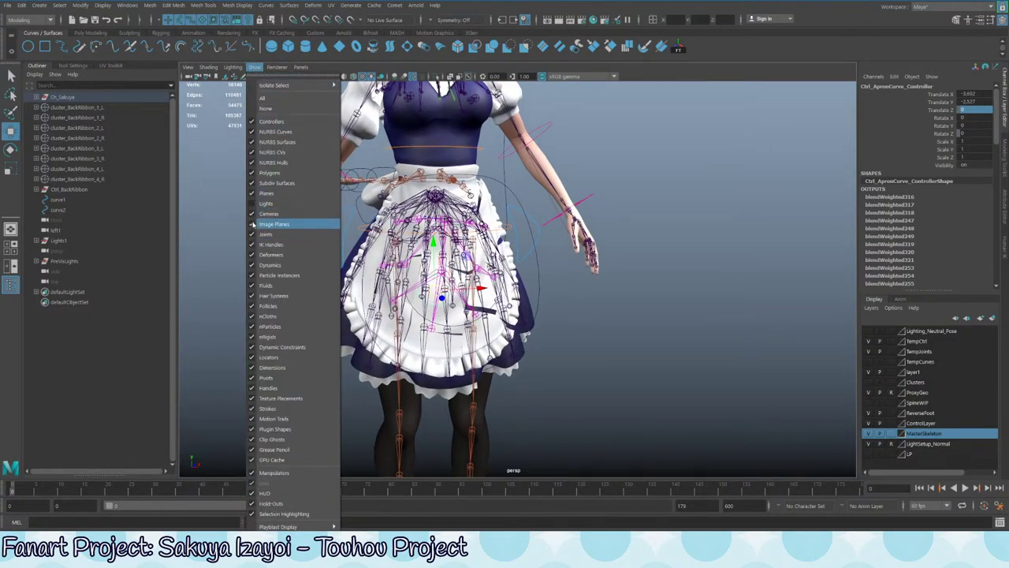
left_click(272, 234)
middle_click_drag(459, 281, 484, 287, "alt")
key("ctrl+z")
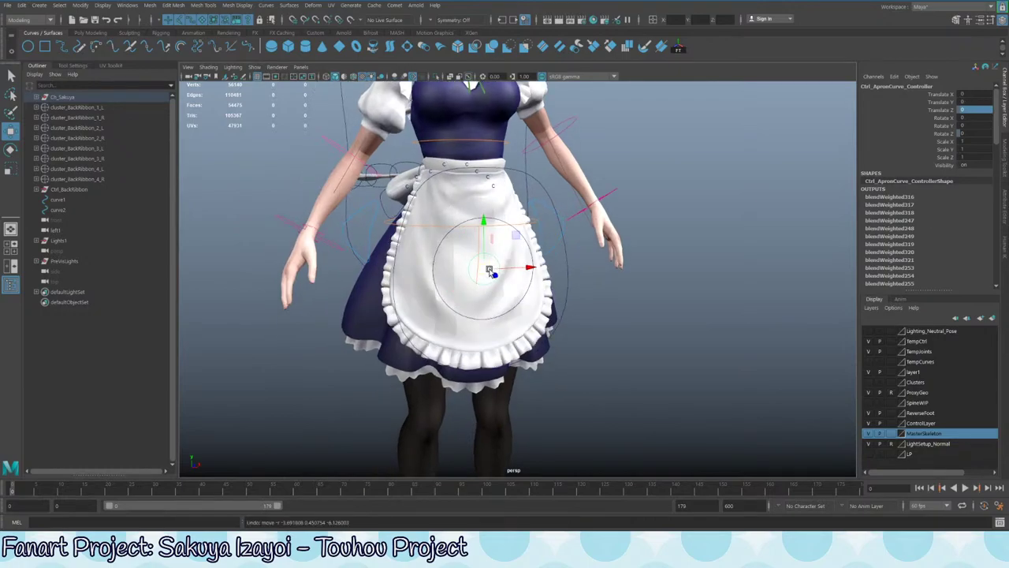
- Try moving the apron controller down and up to swing the apron, undoing each move
left_click_drag(490, 270, 565, 242)
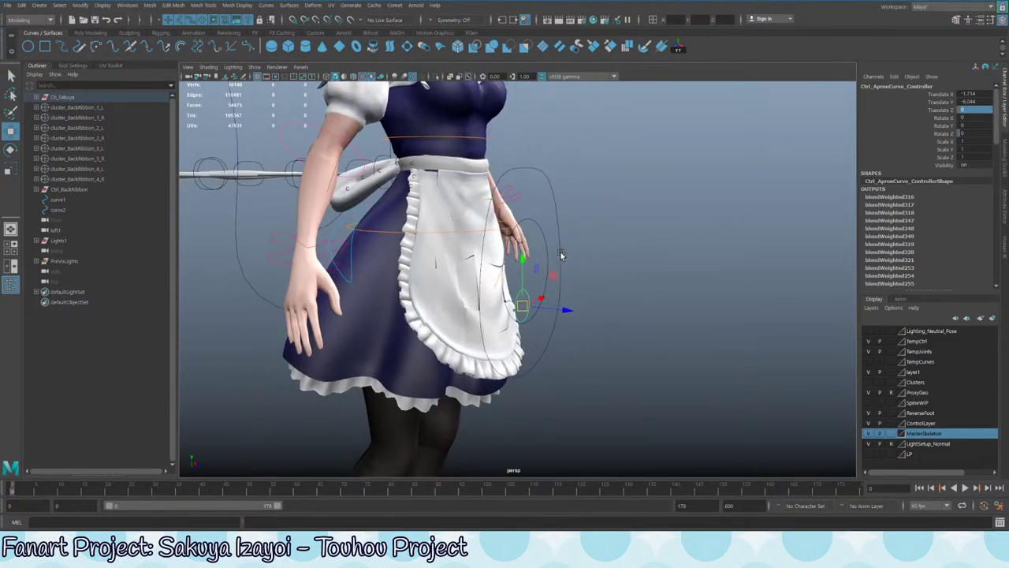
key("ctrl+z")
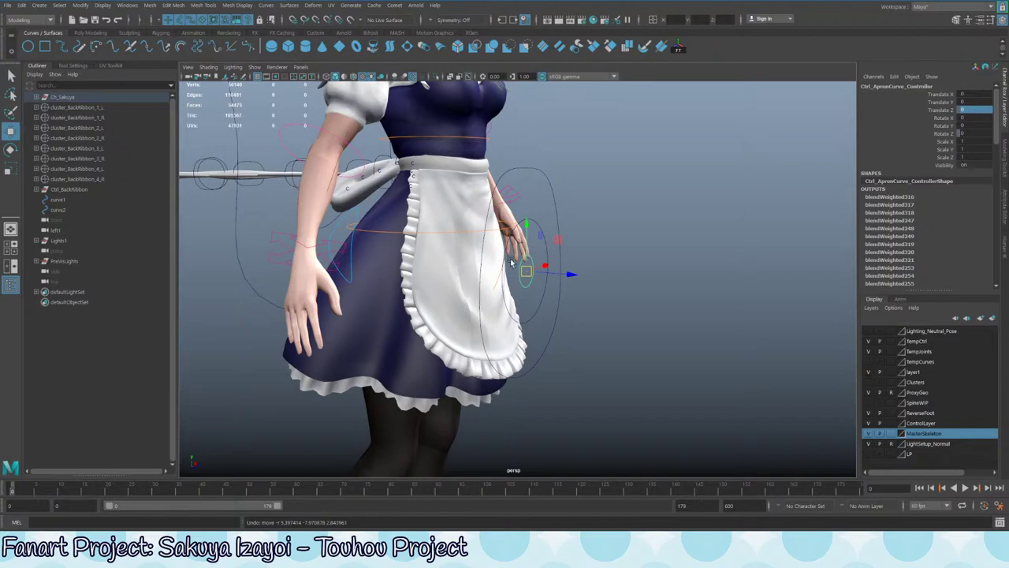
left_click_drag(498, 346, 513, 284, "alt")
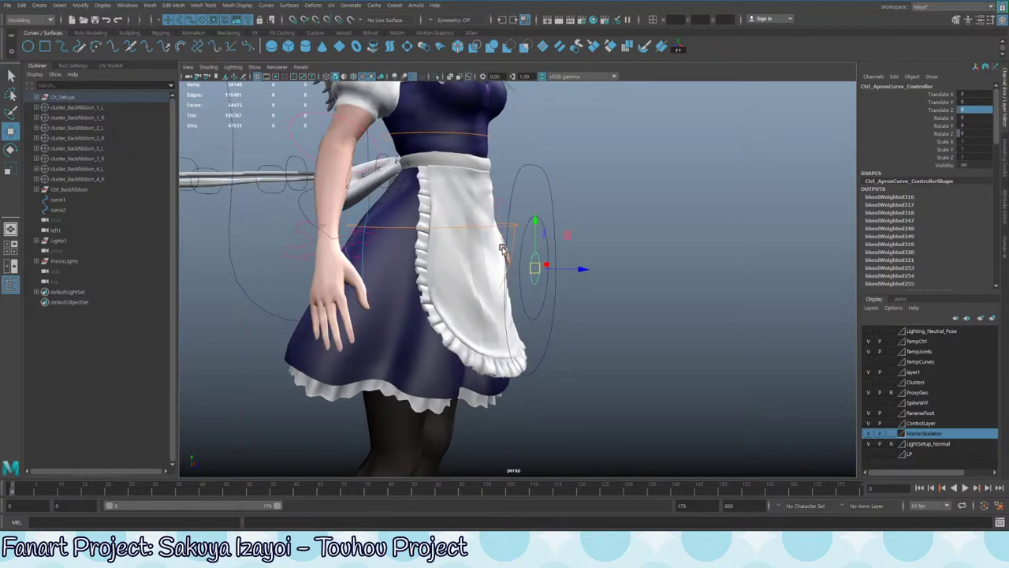
mouse_move(523, 236)
left_mouse_down("alt")
mouse_move(479, 243)
mouse_move(477, 267)
mouse_move(435, 272)
mouse_move(473, 260)
mouse_move(497, 207)
mouse_move(473, 232)
mouse_move(521, 220)
left_mouse_up("alt")
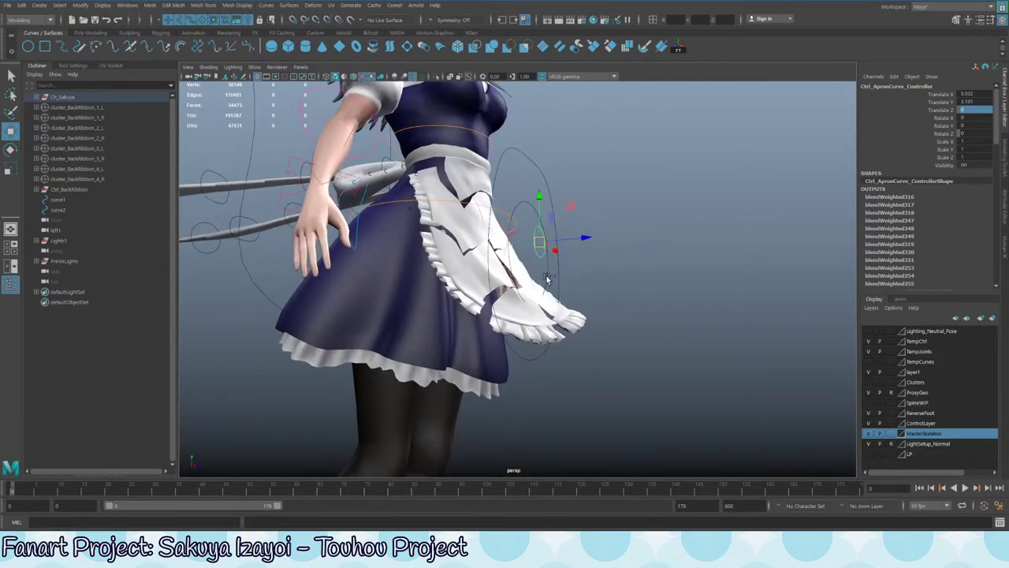
key("ctrl+z")
- Show the joints in the viewport again, framing the character's head and torso
left_click_drag(537, 281, 548, 255, "alt")
scroll(500, 258, "down", 3)
middle_click_drag(499, 219, 556, 371, "alt")
right_click_drag(557, 347, 755, 299, "alt")
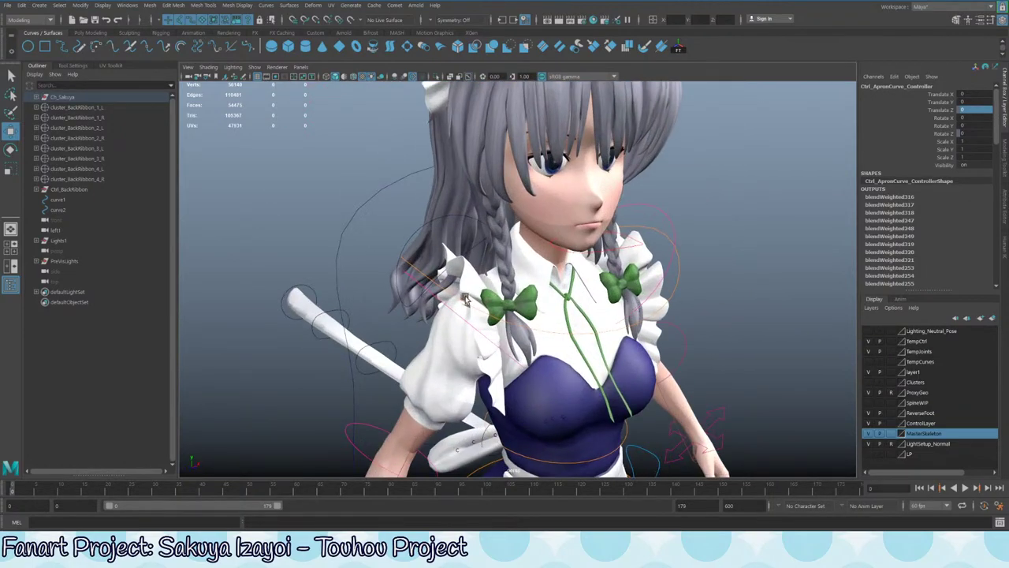
right_click_drag(310, 282, 300, 184, "alt")
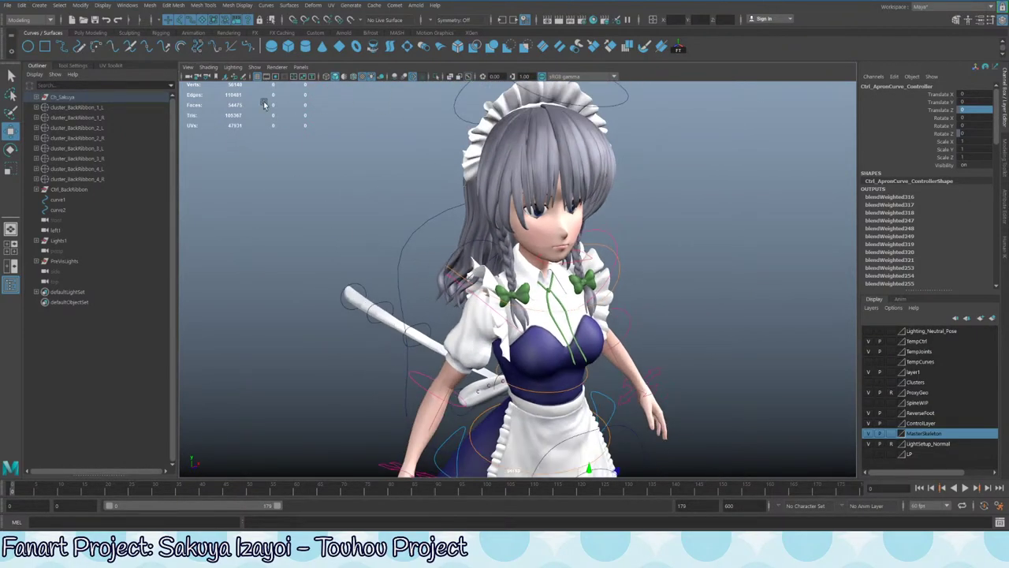
left_click(256, 68)
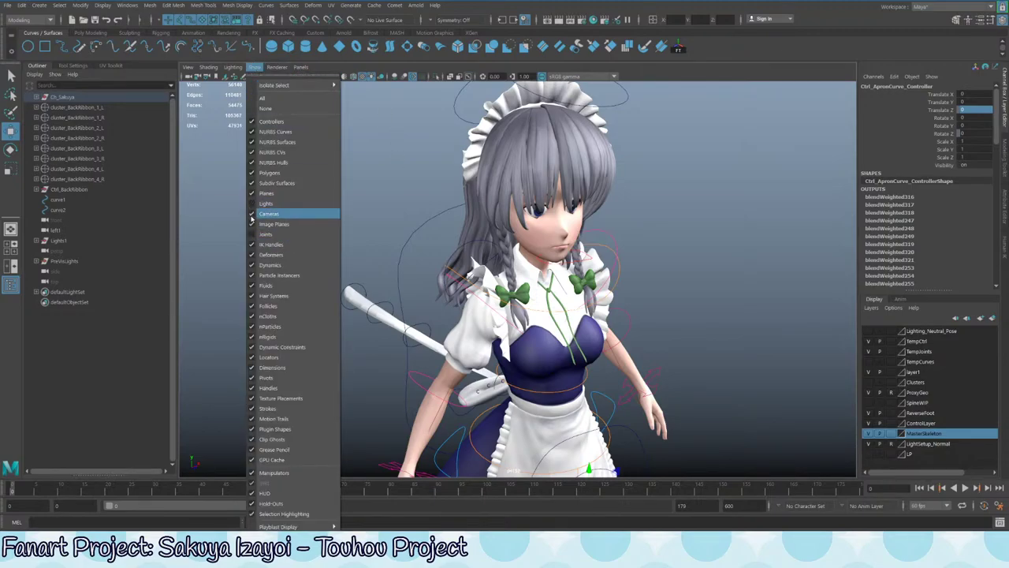
left_click(252, 235)
- Select the left end controller of the back ribbon, with the bow behind the waist in view
left_click_drag(374, 218, 567, 229, "alt")
middle_click_drag(462, 289, 481, 229, "alt")
right_click_drag(426, 253, 505, 260, "alt")
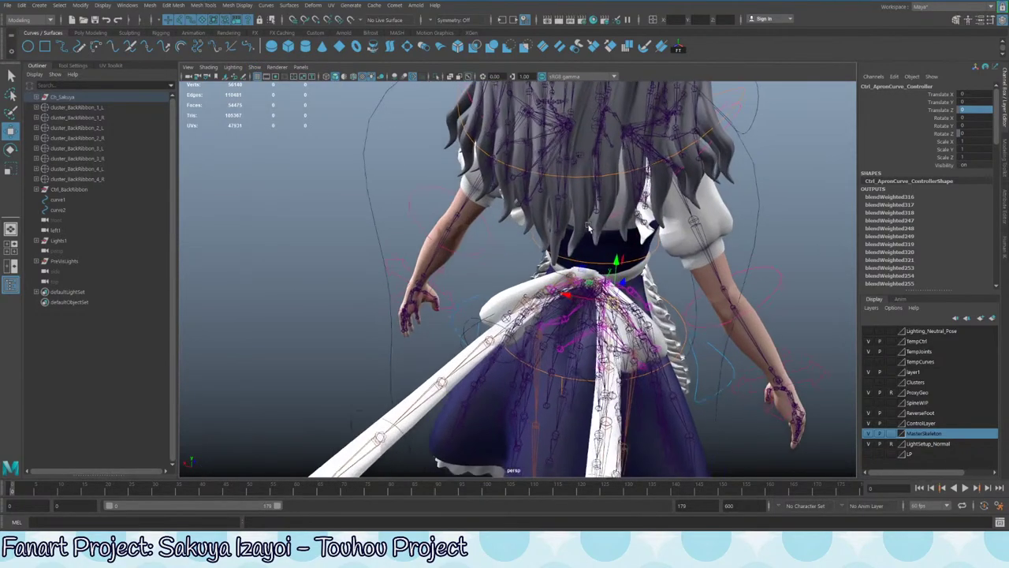
left_click_drag(505, 260, 443, 238, "alt")
key("q")
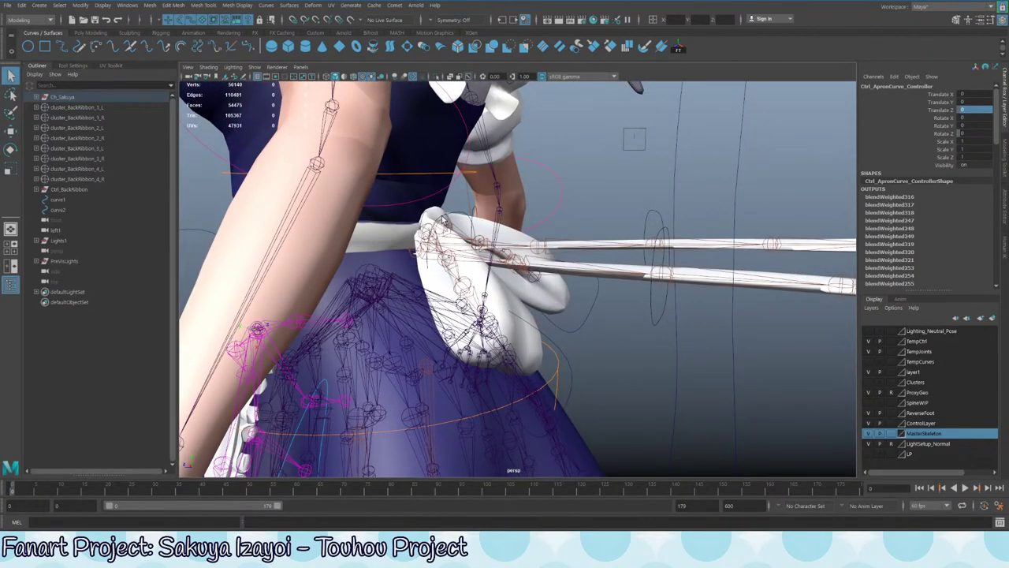
left_click(552, 209)
left_click_drag(552, 210, 402, 381, "alt")
left_click(428, 373)
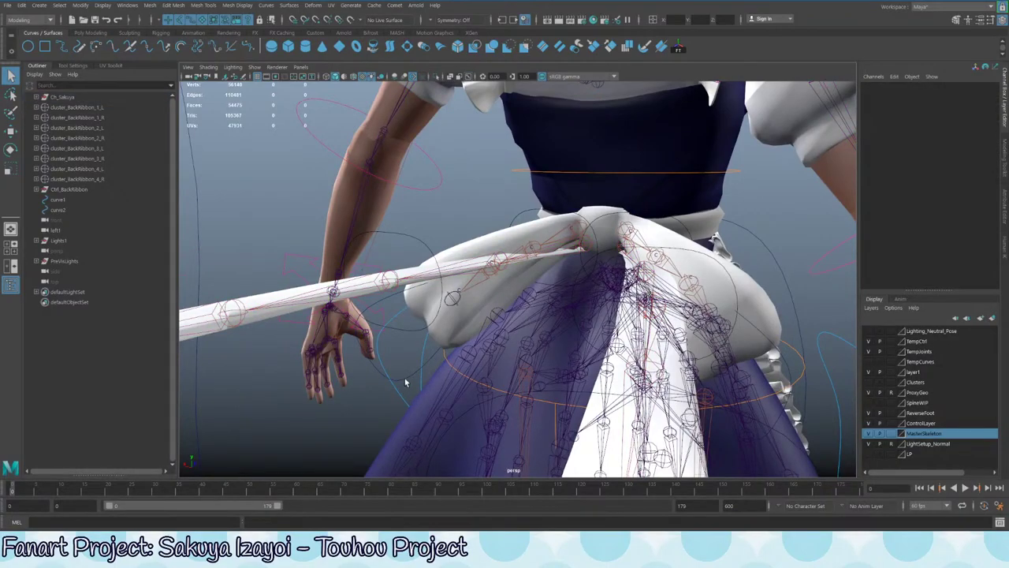
left_click(404, 378)
mouse_move(479, 270)
left_mouse_down("alt")
mouse_move(506, 250)
mouse_move(487, 254)
left_mouse_up("alt")
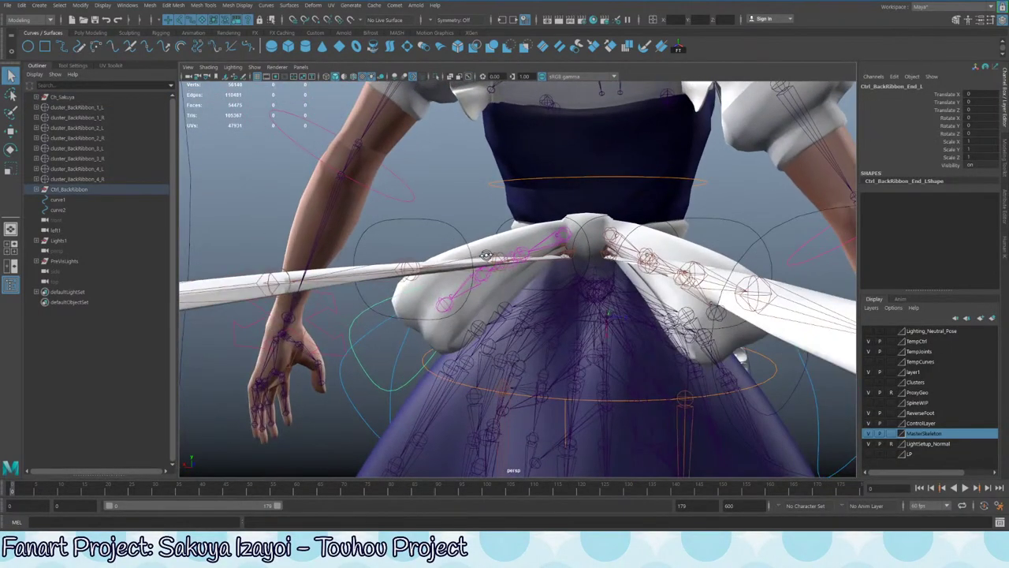
- Try moving the left back ribbon end controller upward to test its joints, and undo the move
key("w")
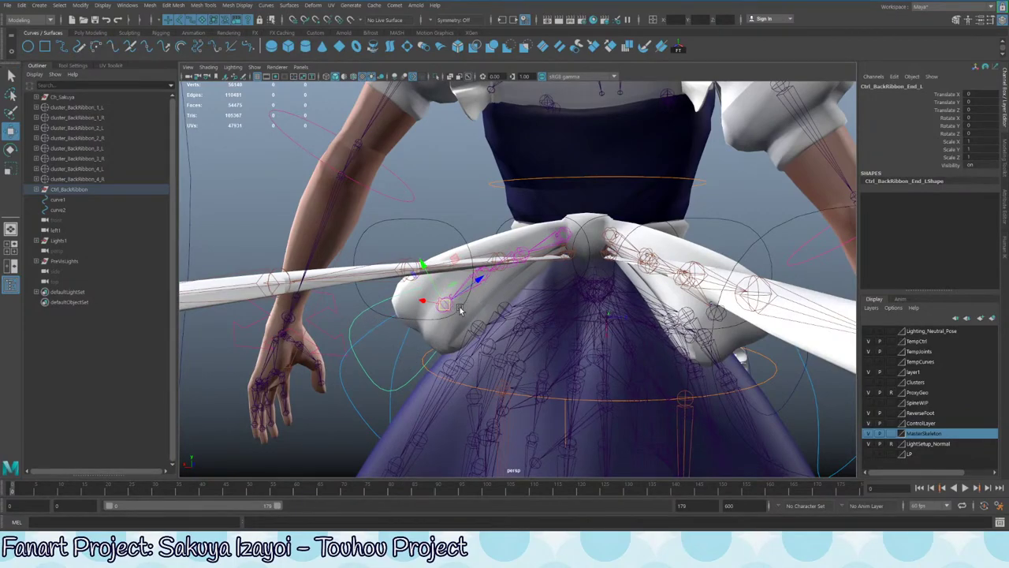
left_click_drag(445, 307, 468, 235)
key("ctrl+z")
left_click_drag(464, 299, 493, 322, "alt")
- Select the Test_BigRibbon mesh, fully expand the Ch_Sakuya hierarchy and locate the mesh in it
left_click(502, 308)
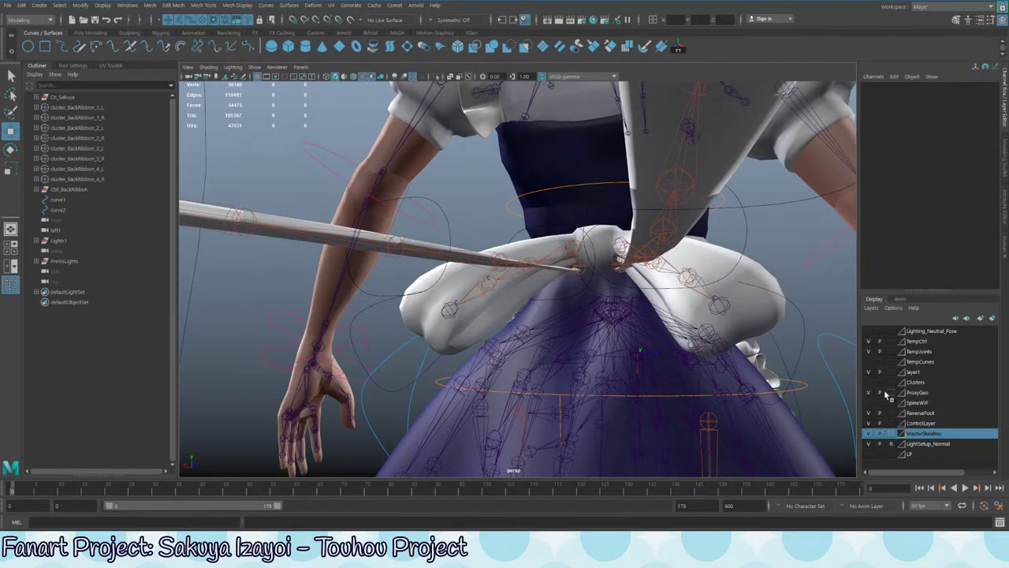
left_click(473, 339)
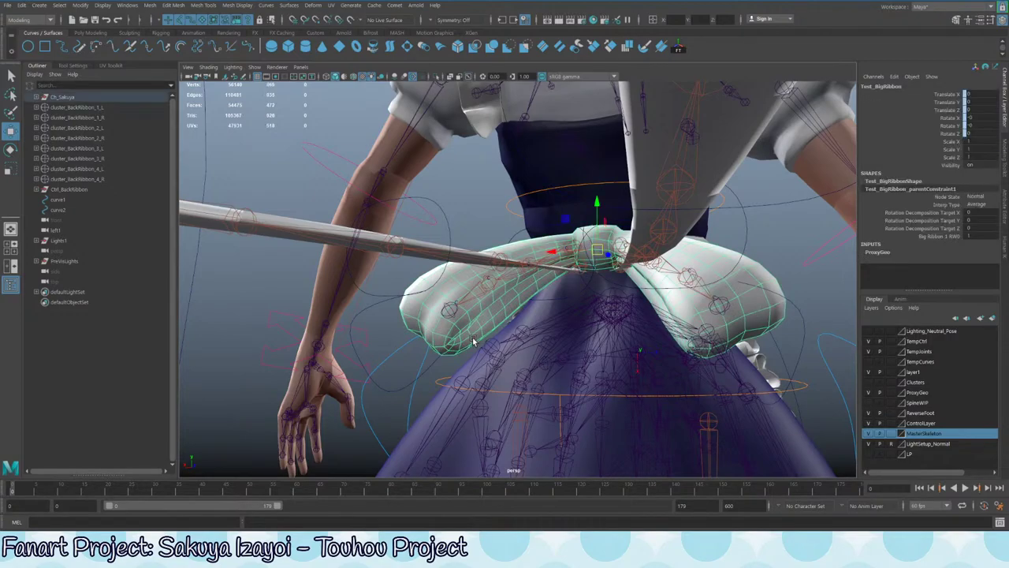
left_click(36, 97)
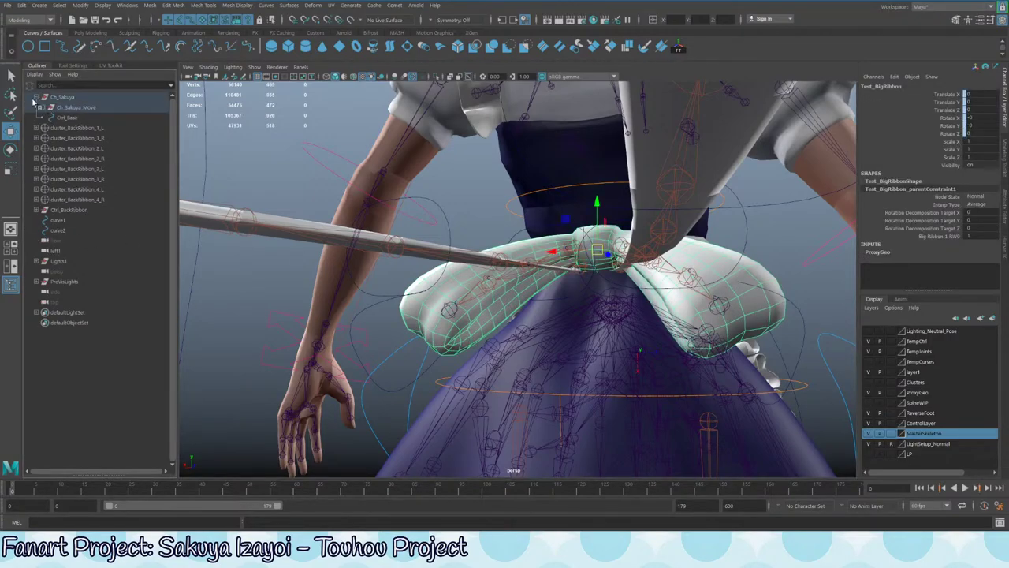
left_click(42, 108)
left_click(52, 118, "shift")
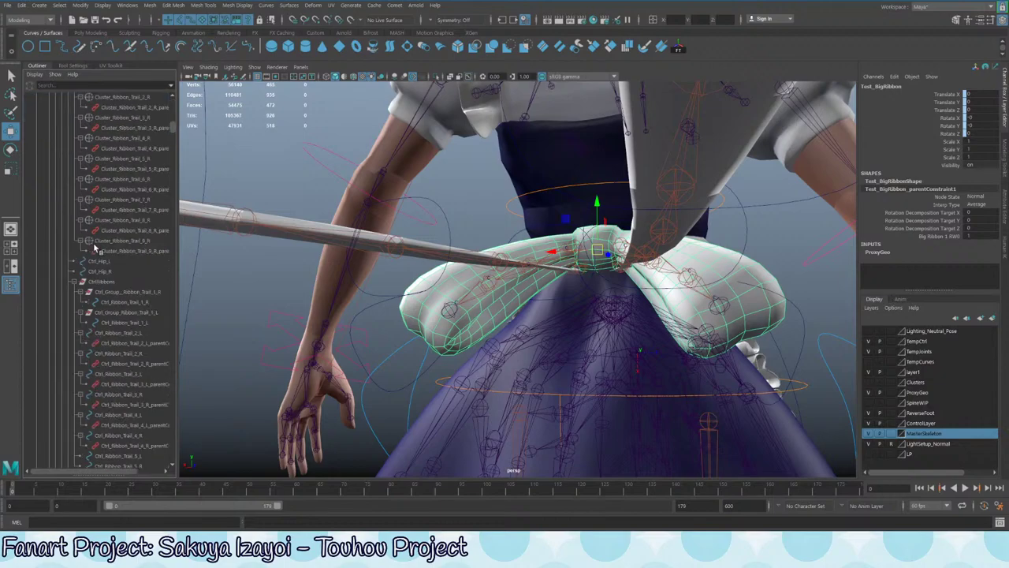
key("f")
scroll(79, 289, "up", 15)
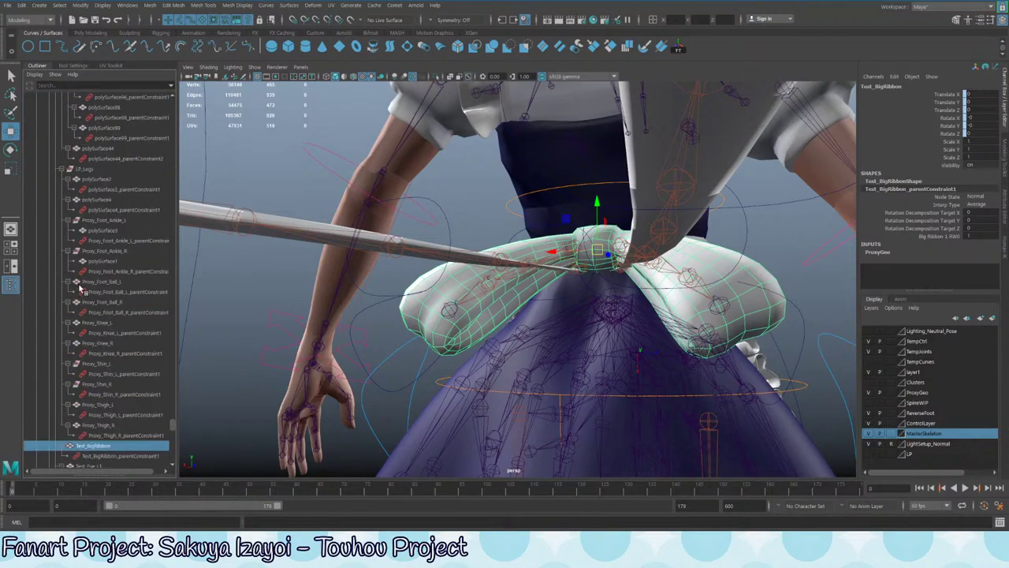
scroll(79, 289, "up", 15)
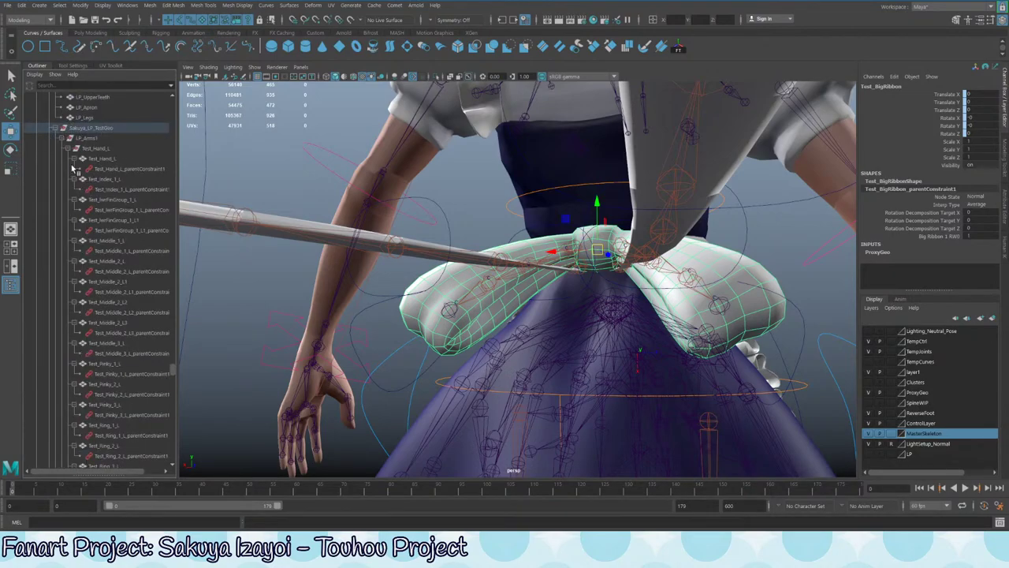
- Collapse the child groups of Sakuya_LP_TestGeo from LP_Arms1 through LP_Legs
left_click(62, 137)
left_click(62, 149)
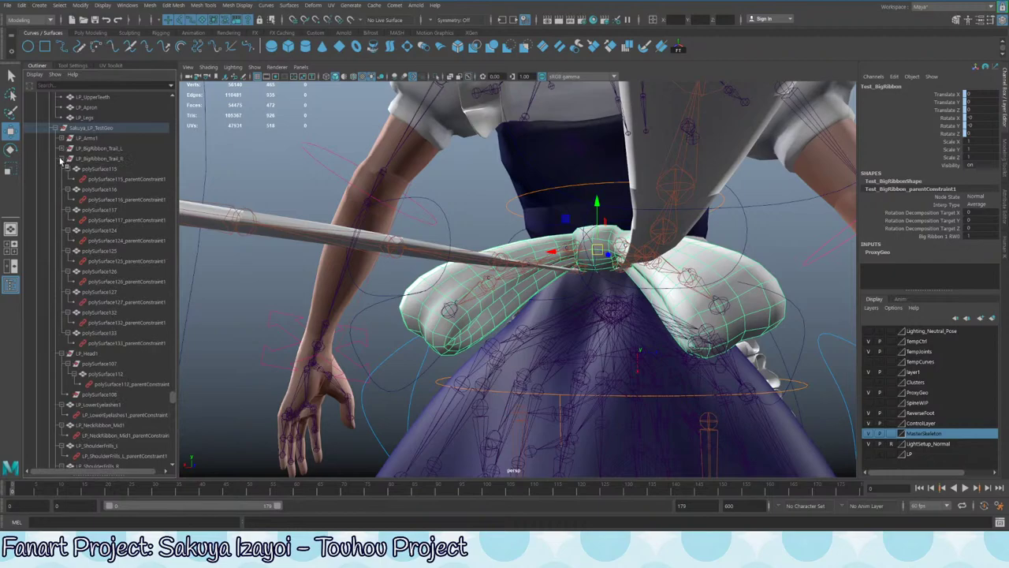
left_click(62, 159)
left_click(62, 168)
left_click(62, 179)
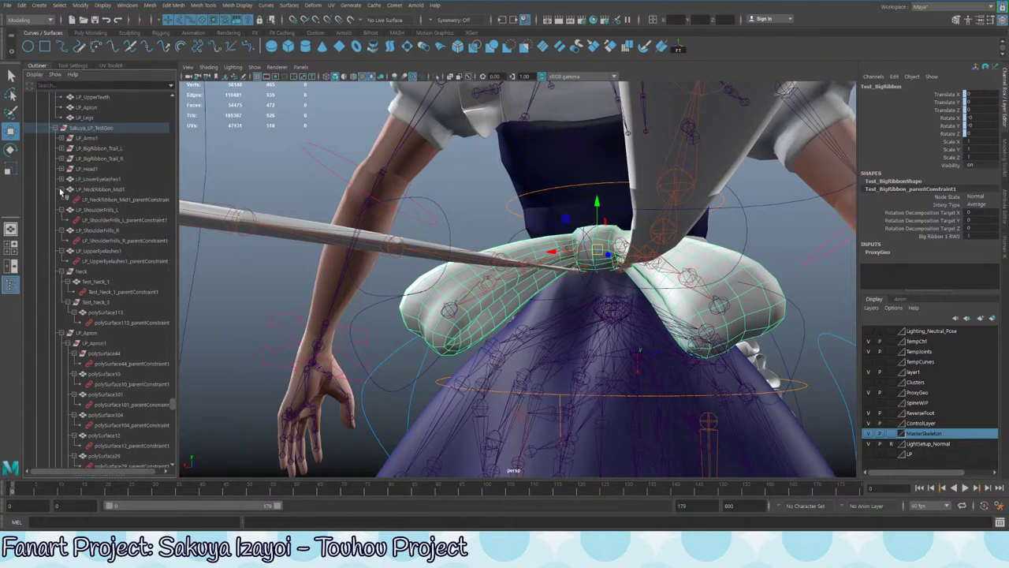
left_click(62, 189)
left_click(62, 200)
left_click(62, 210)
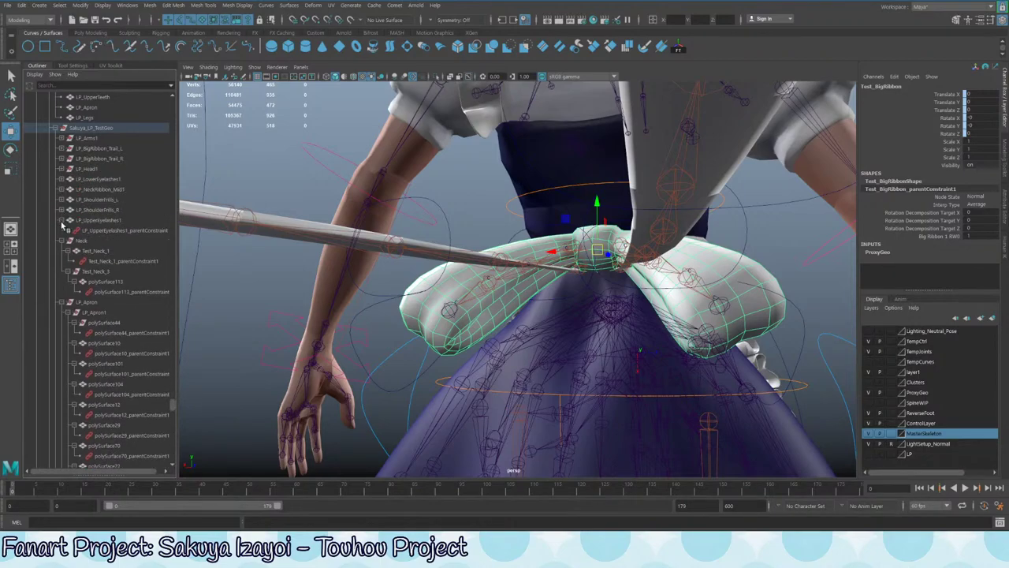
left_click(63, 220)
left_click(62, 230)
left_click(63, 240)
left_click(62, 251)
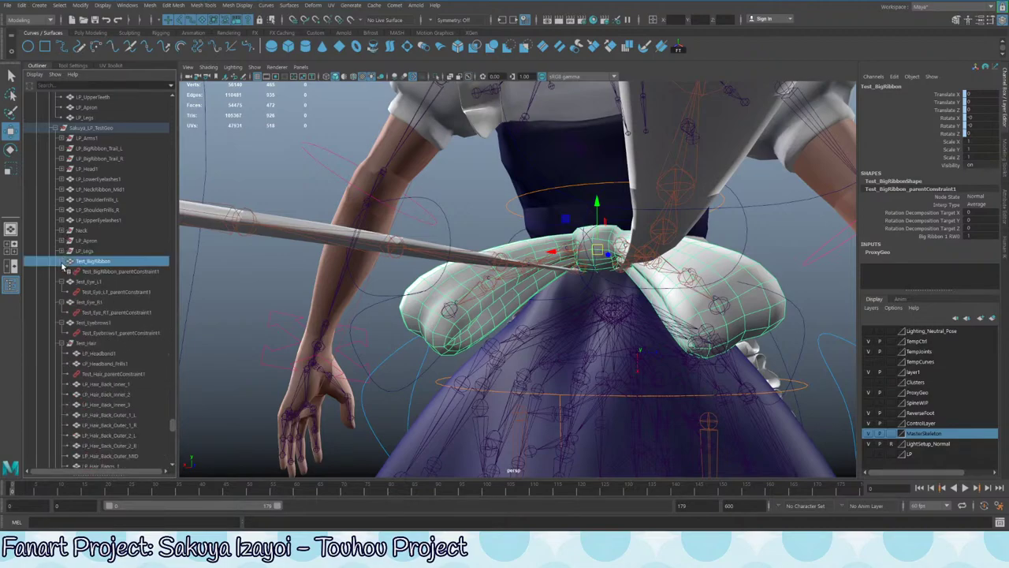
- Collapse the remaining Sakuya_LP_TestGeo children from Test_BigRibbon through Torso
left_click(62, 261)
left_click(62, 271)
left_click(62, 281)
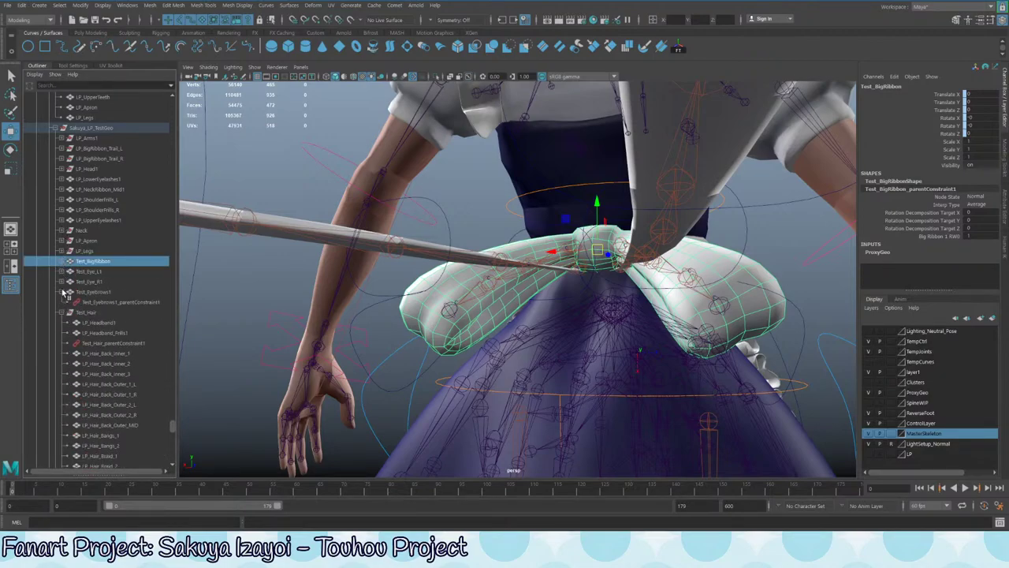
left_click(62, 292)
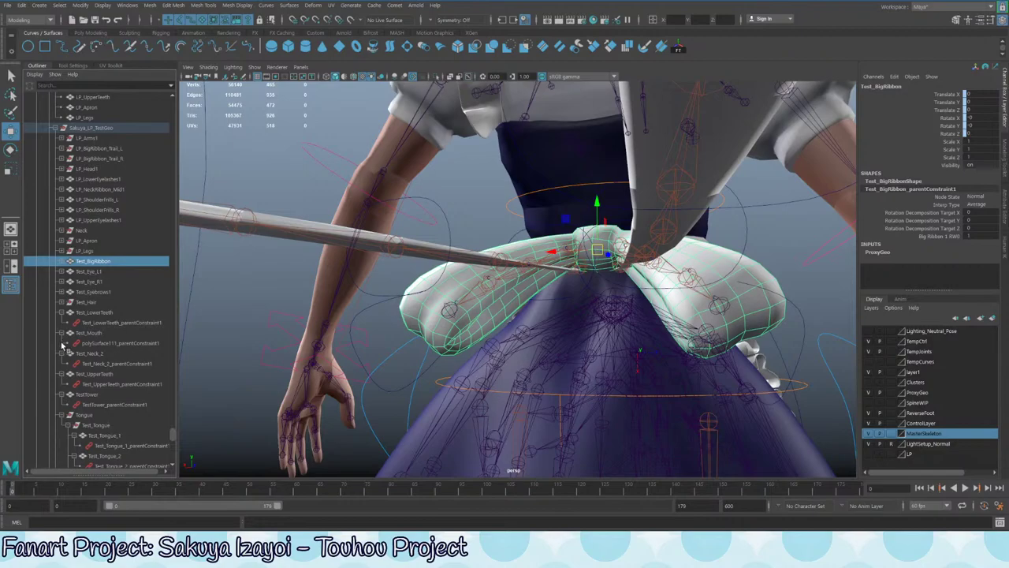
left_click(62, 302)
left_click(62, 312)
left_click(62, 333)
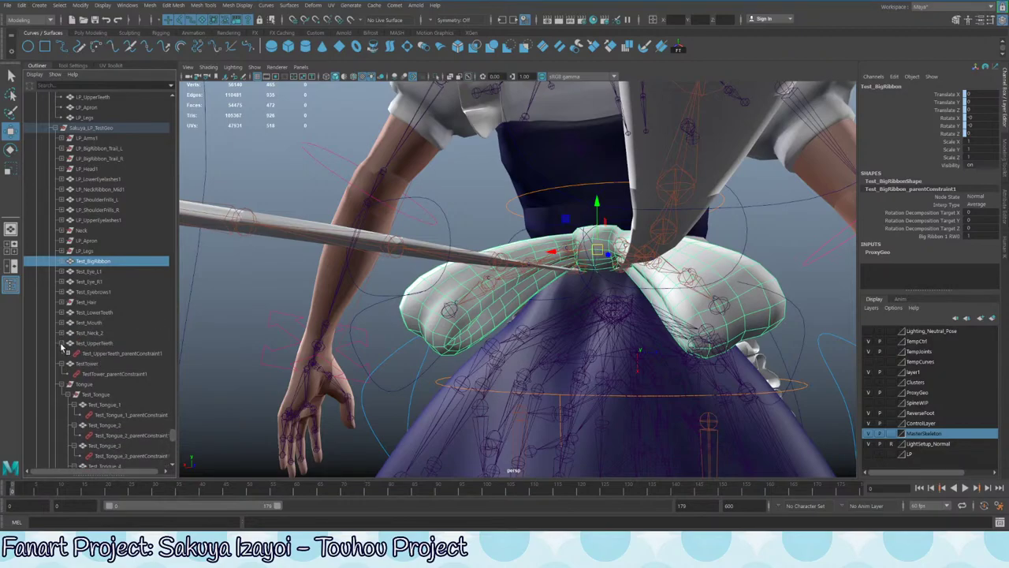
left_click(63, 343)
left_click(62, 353)
left_click(62, 363)
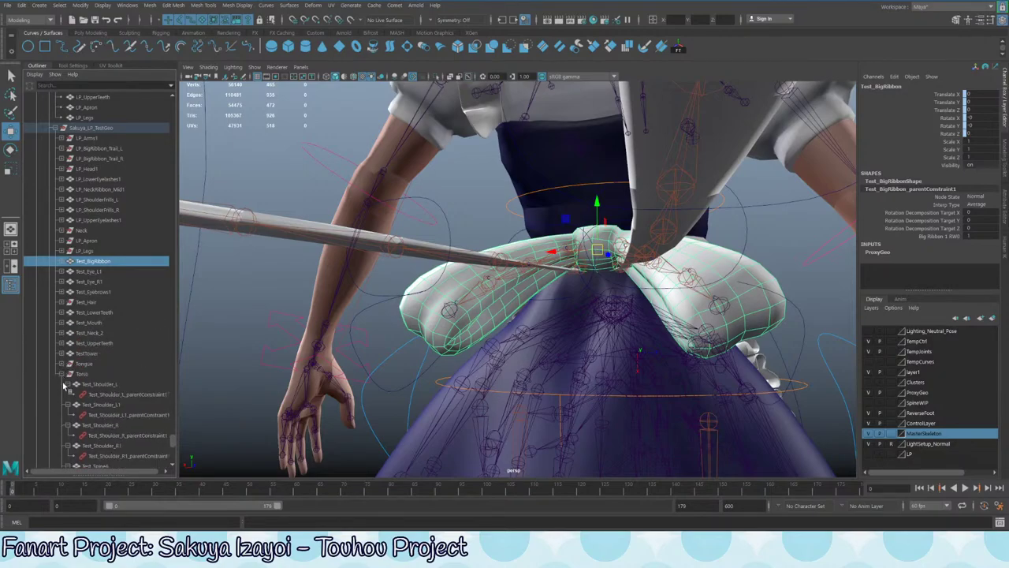
left_click(62, 373)
- Select the LP_BigRibbon mesh and collapse the Sakuya_LP_Geometry group that contains it
scroll(56, 371, "up", 5)
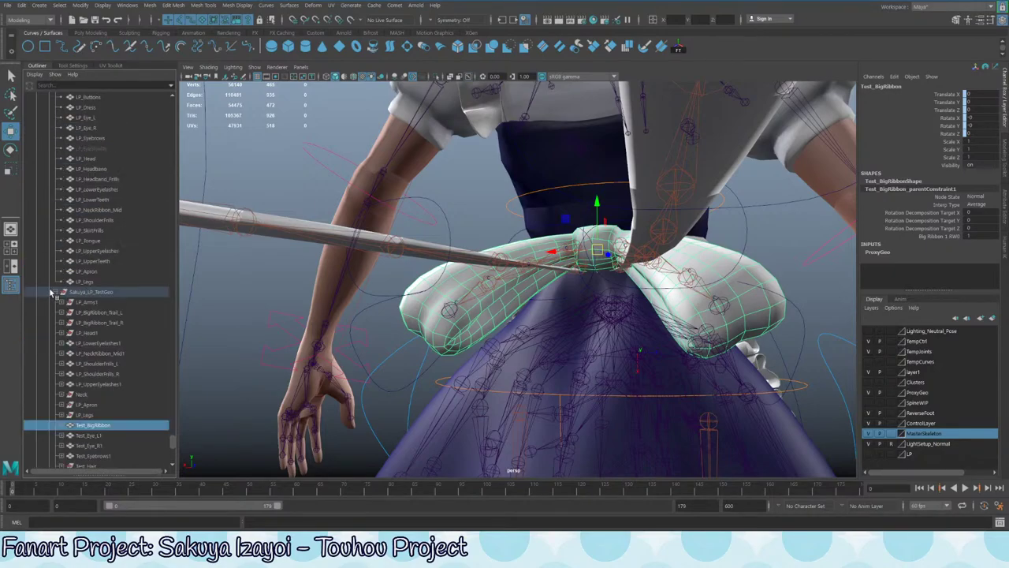
scroll(98, 236, "up", 5)
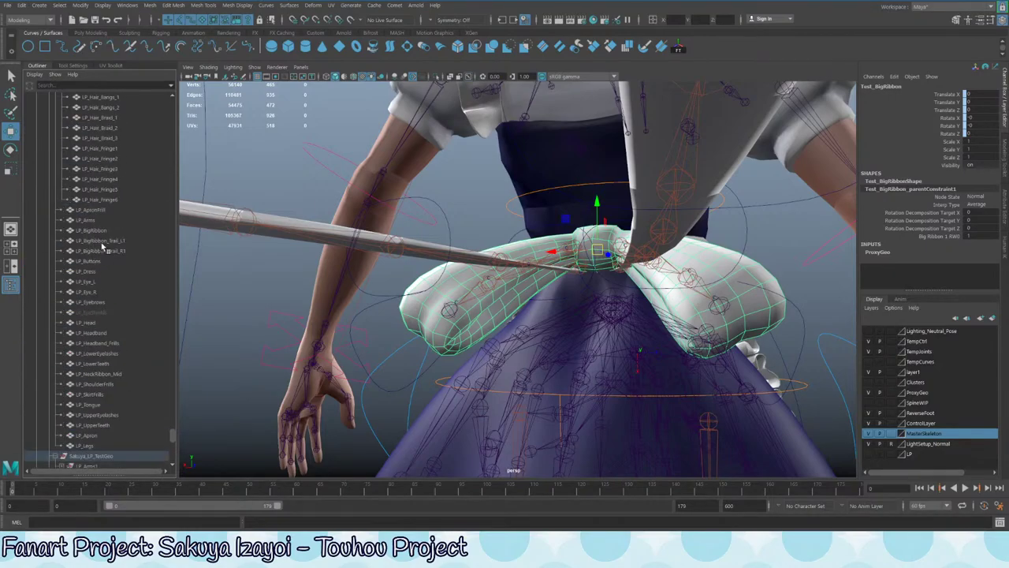
left_click(91, 231)
scroll(86, 241, "up", 8)
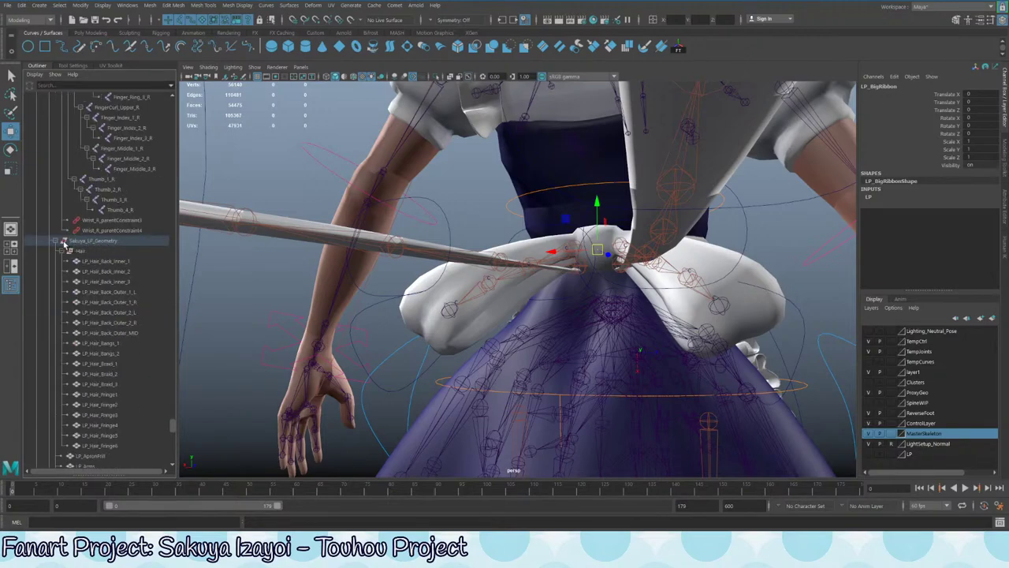
left_click(55, 240)
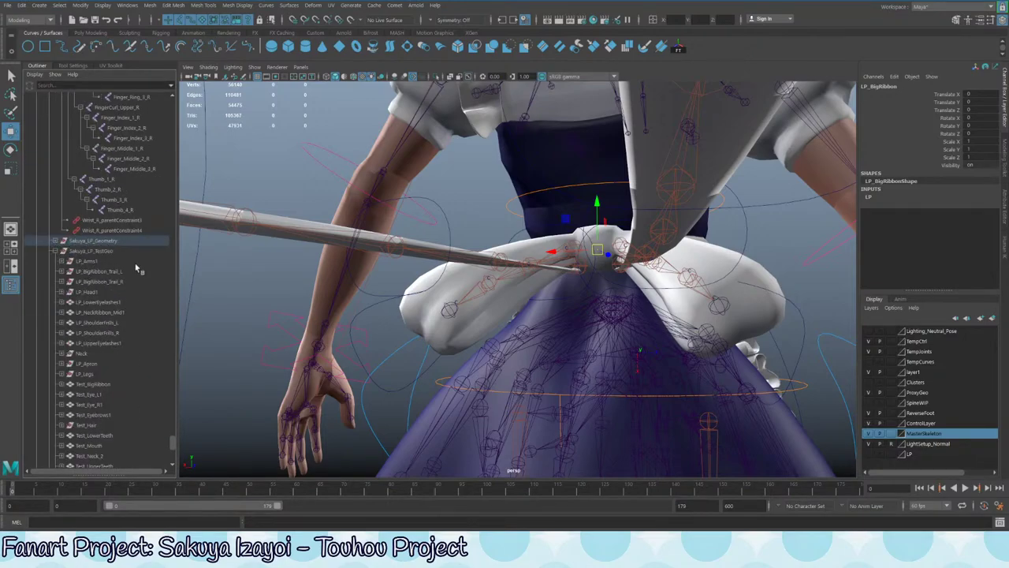
- Select the test ribbon mesh and the BigRibbon_1_L root joint to inspect how the bow's joint chain sits inside it
left_click(484, 340)
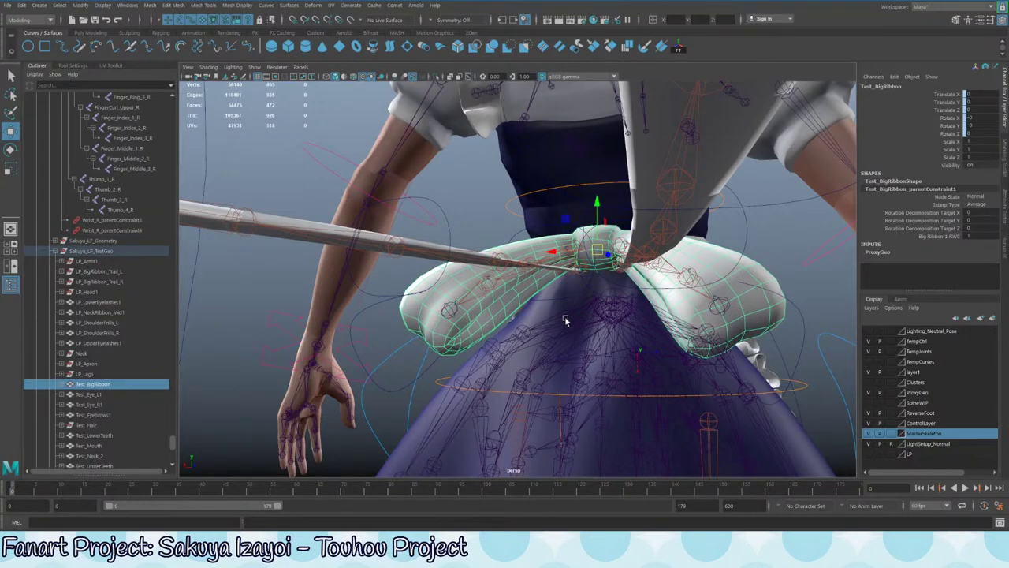
left_click_drag(441, 290, 469, 319, "alt")
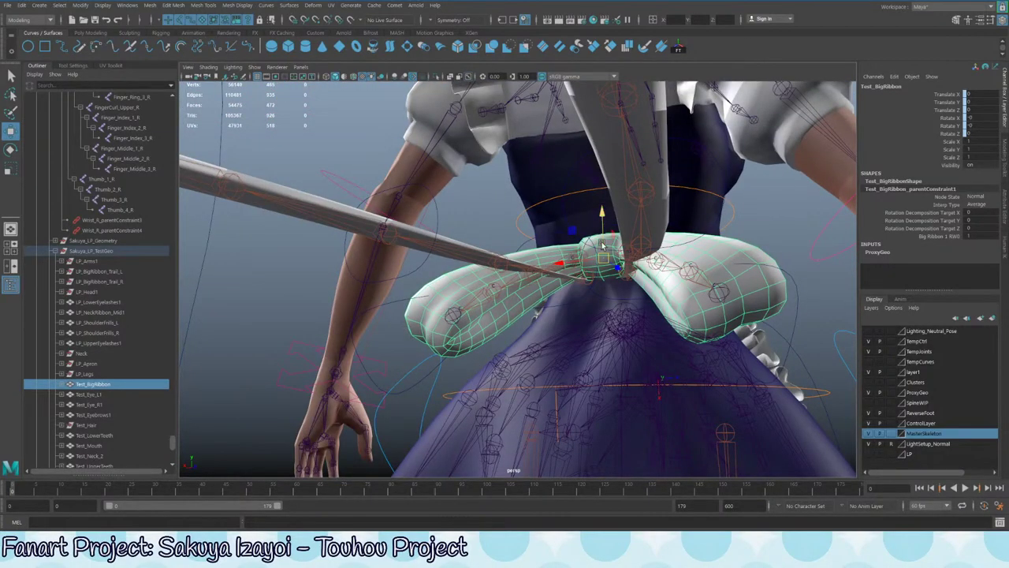
left_click_drag(560, 245, 562, 215, "alt")
key("q")
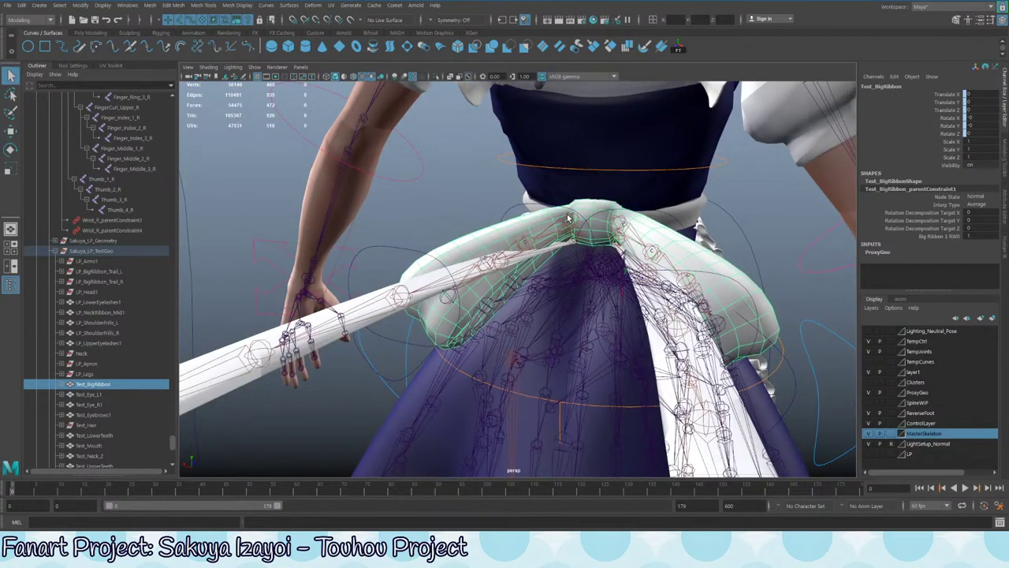
left_click(570, 219)
left_click_drag(610, 237, 635, 214, "alt")
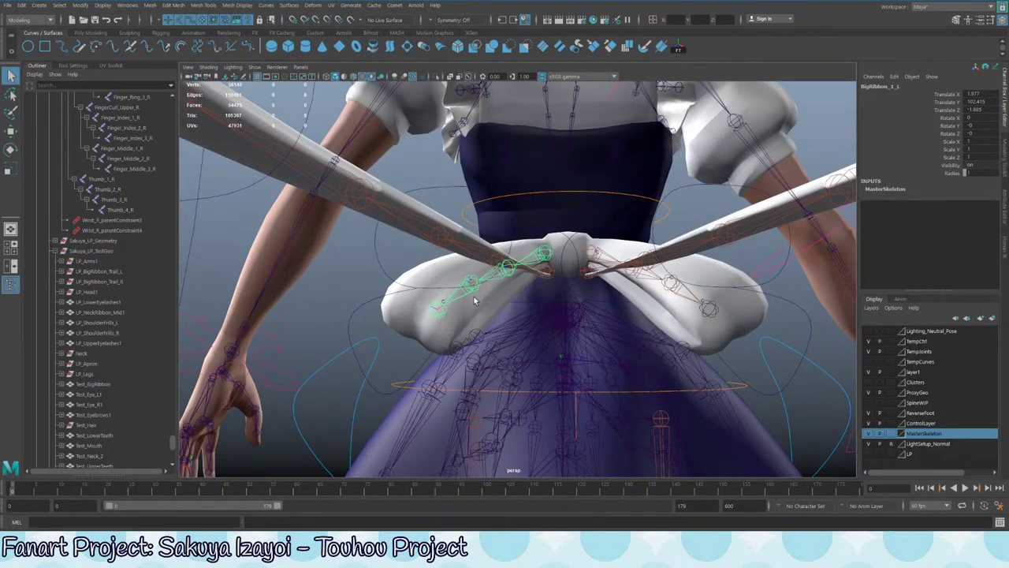
left_click_drag(474, 296, 521, 272, "alt")
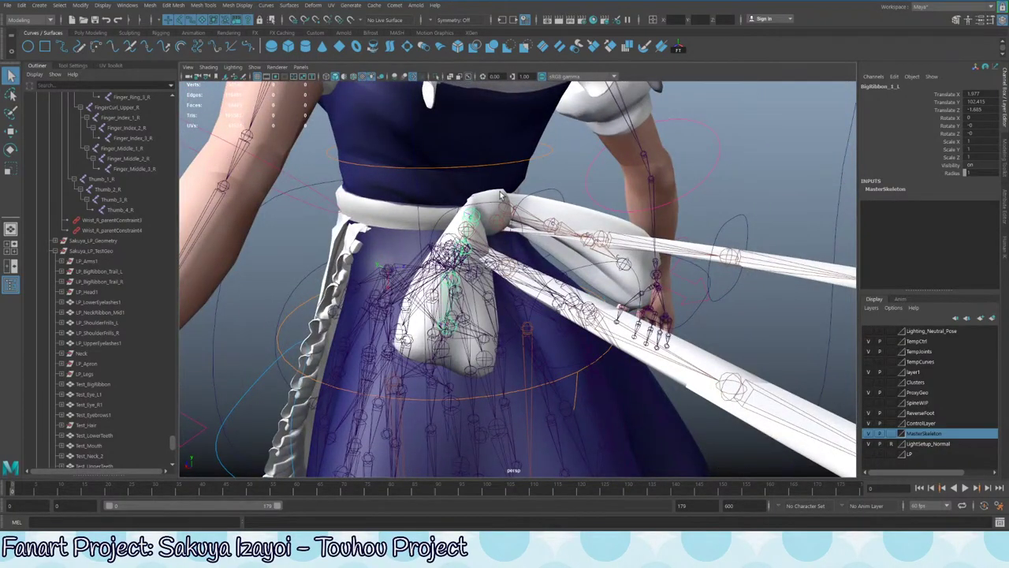
- Select the Test_BigRibbon mesh, try picking a face on its centre knot, and return to whole-object selection
left_click_drag(473, 218, 541, 221, "alt")
left_click(541, 224)
right_click(537, 207)
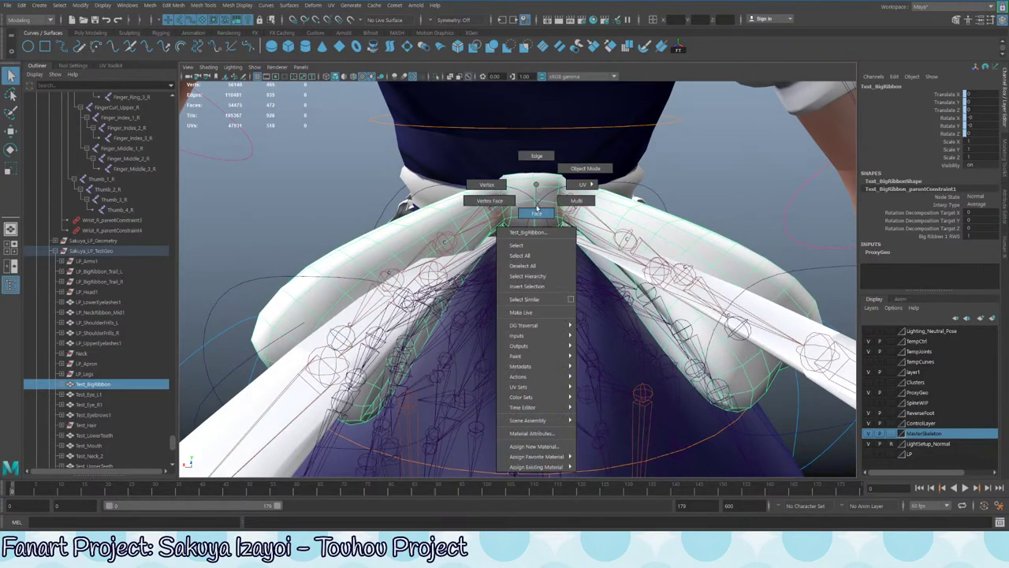
left_click(543, 206)
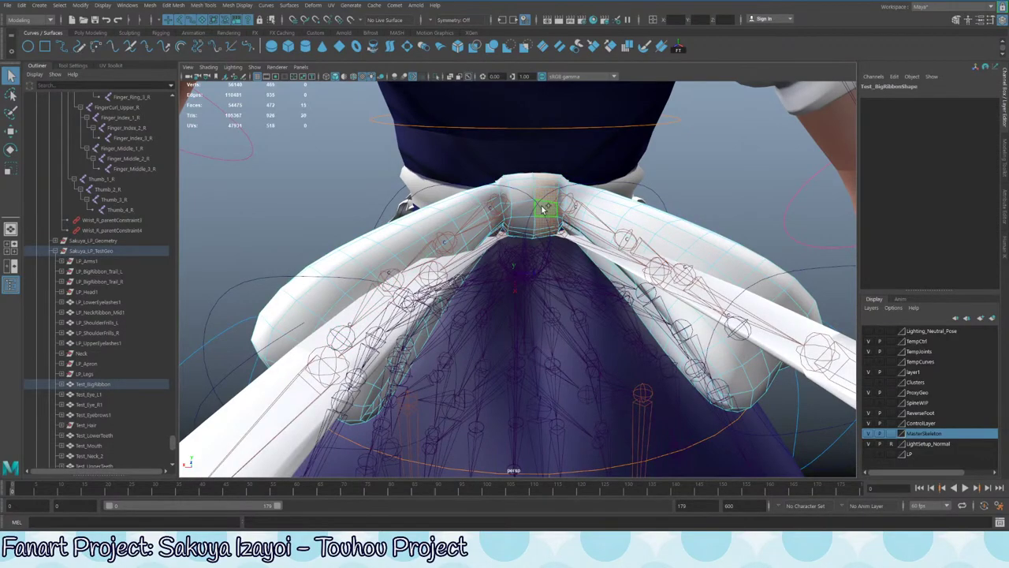
left_click_drag(541, 196, 400, 377, "alt")
right_click_drag(406, 254, 555, 206)
key("ctrl+z")
right_click_drag(406, 253, 472, 216)
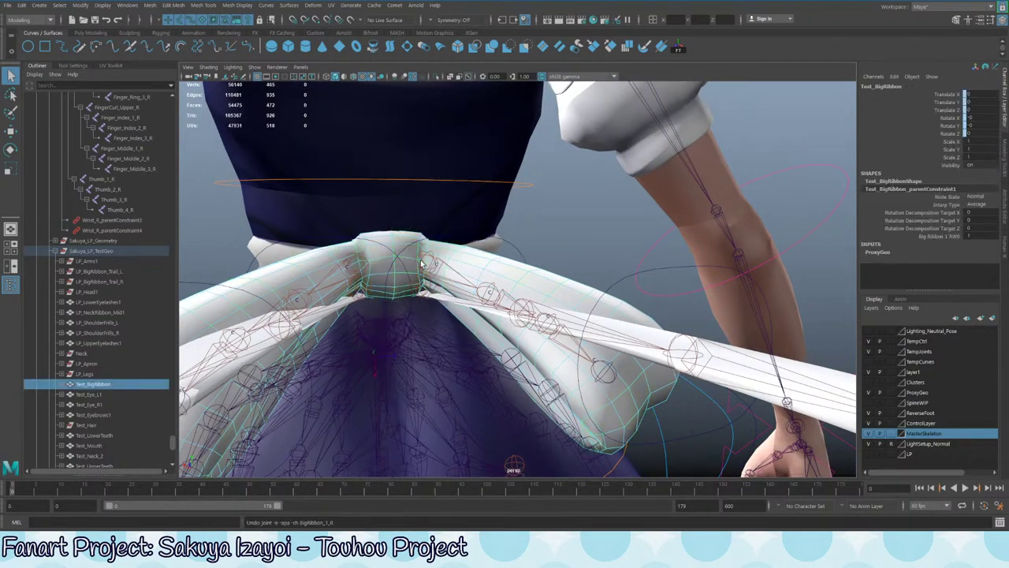
- Isolate the test ribbon mesh in the viewport and switch it to face selection
key("ctrl+1")
left_click_drag(397, 279, 404, 273, "alt")
right_click_drag(412, 253, 412, 281)
middle_click_drag(478, 281, 447, 228, "alt")
- Select the faces of the ribbon's right half up to the middle of the knot and extract them as separate geometry
left_click_drag(389, 156, 675, 441)
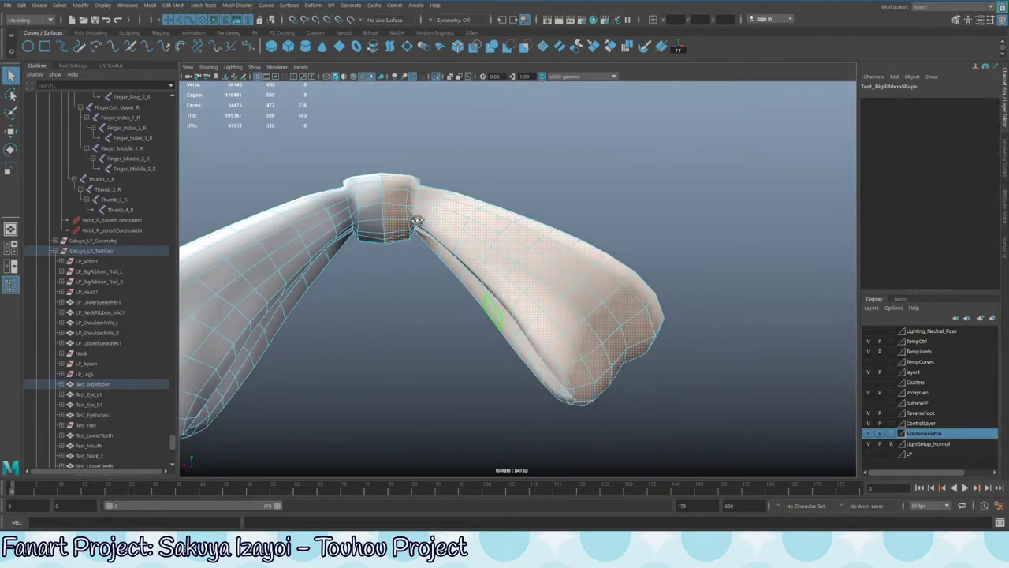
left_click_drag(417, 220, 343, 166, "alt")
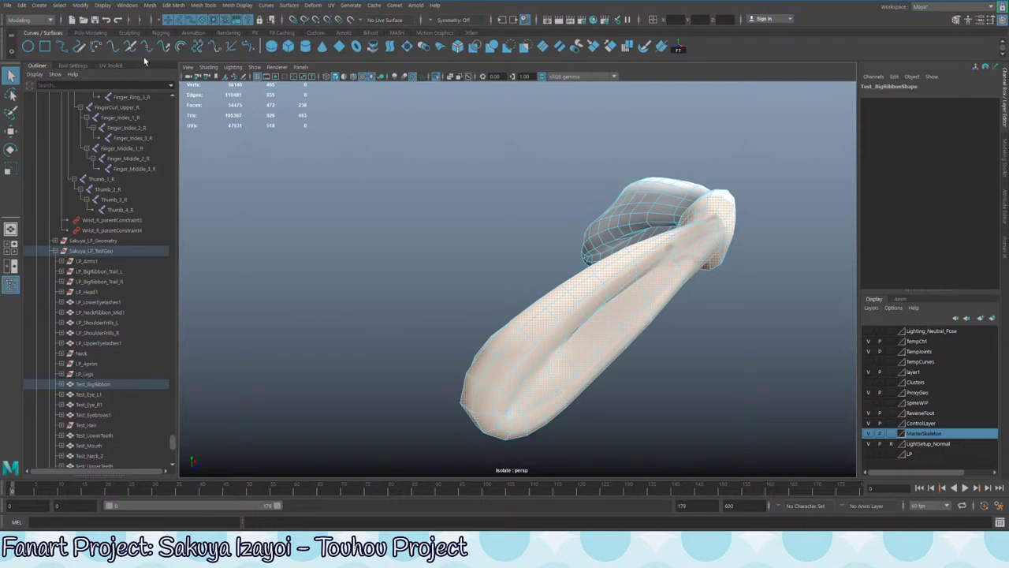
left_click(89, 33)
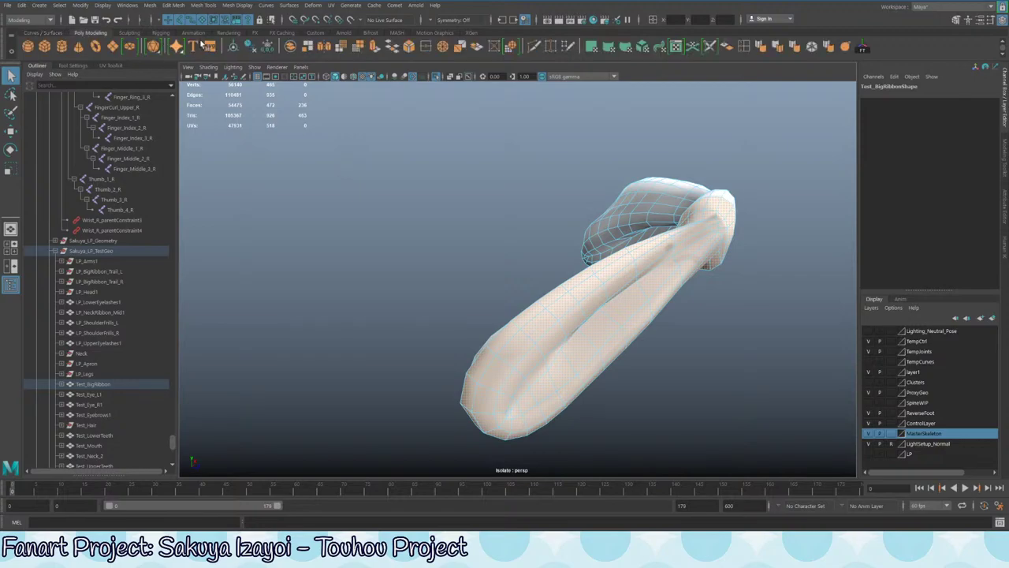
left_click(307, 48)
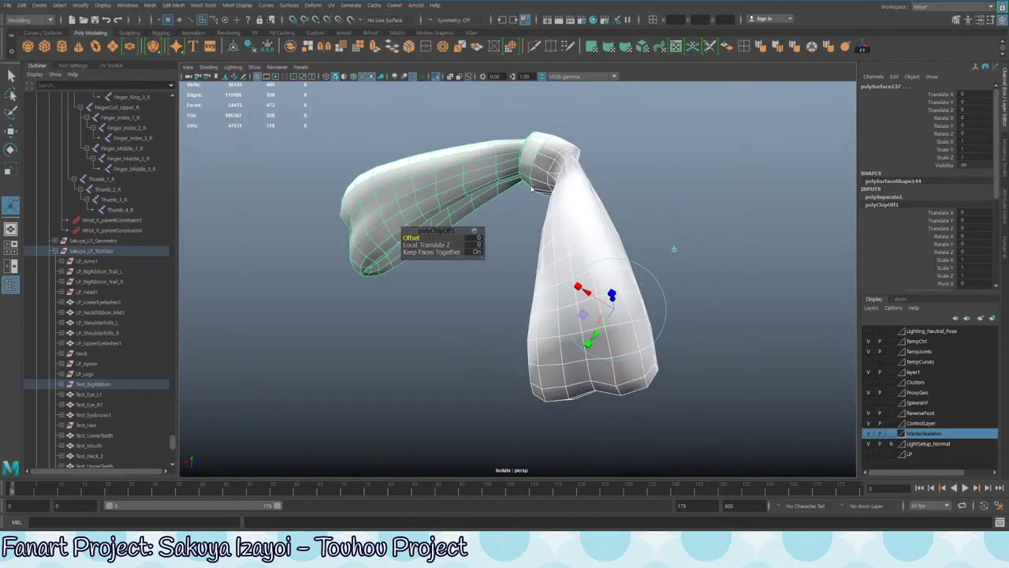
- Exit isolation, add the BigRibbon_1_L root joint to the selected ribbon half, and isolate both together
left_click_drag(533, 219, 537, 187, "alt")
key("ctrl+1")
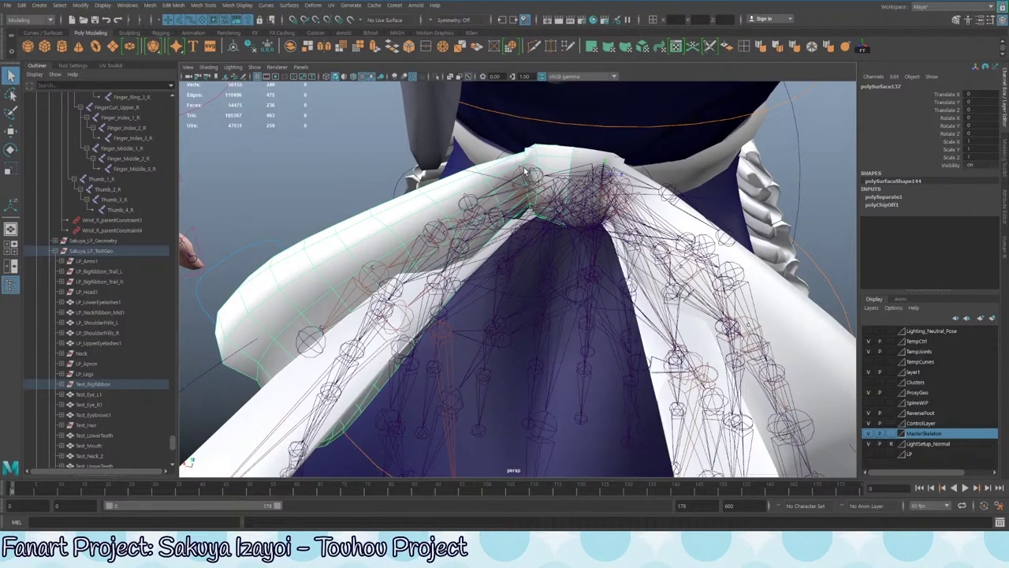
left_click(522, 168)
key("ctrl+1")
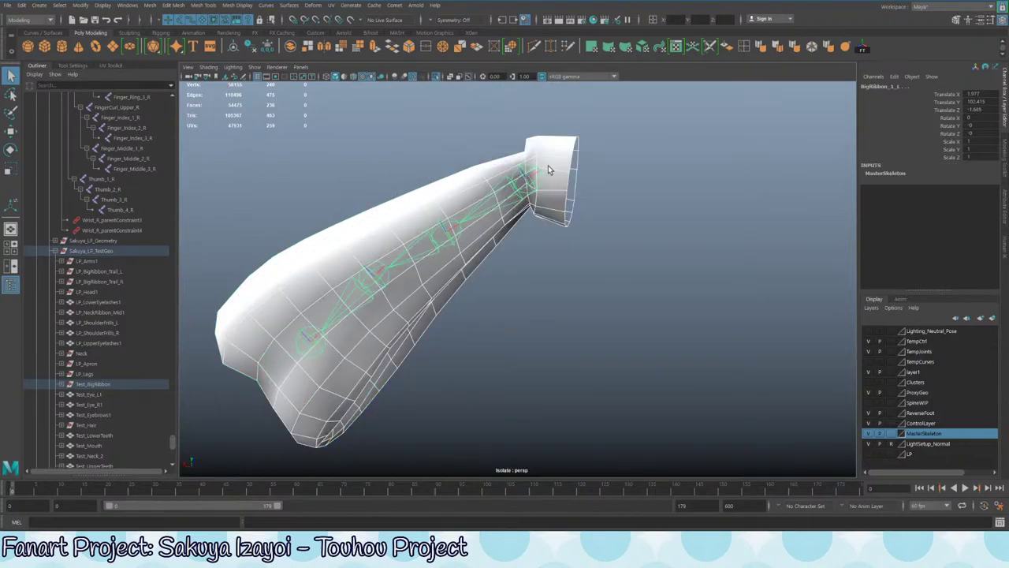
- Check that the ribbon half and its joint chain can be picked separately, and save the scene
left_click(551, 164)
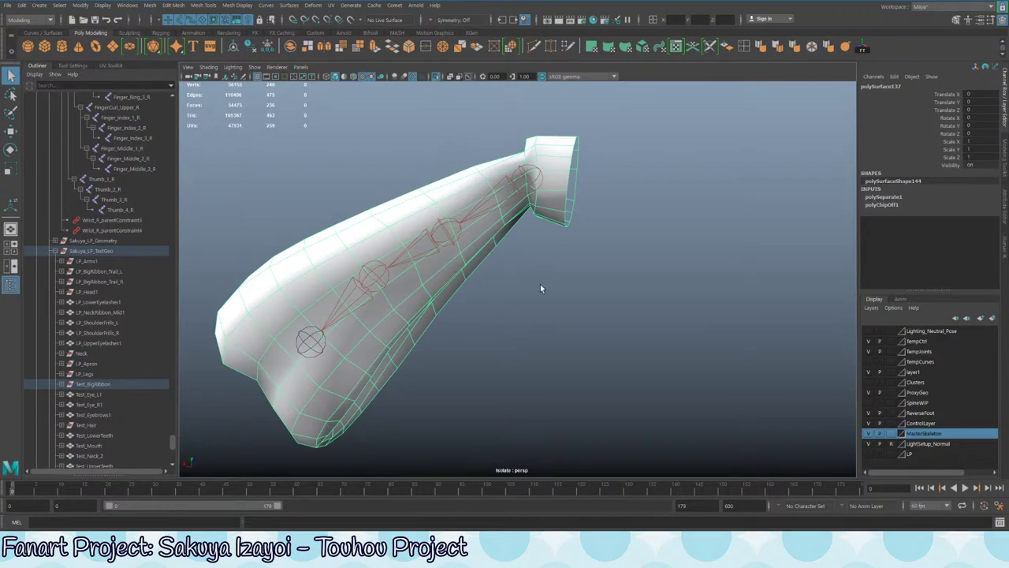
left_click(495, 194)
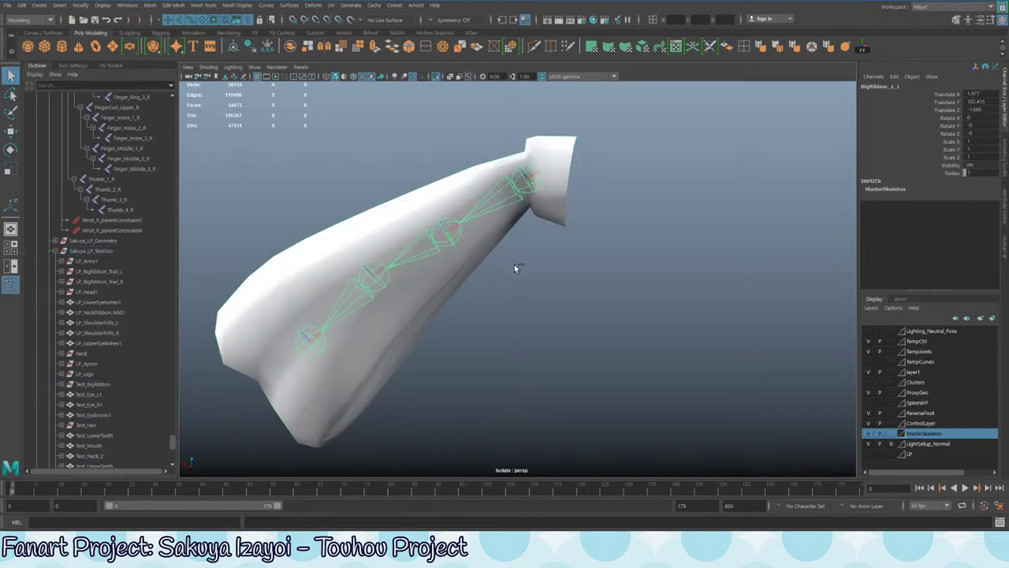
key("ctrl+s")
left_click(484, 280)
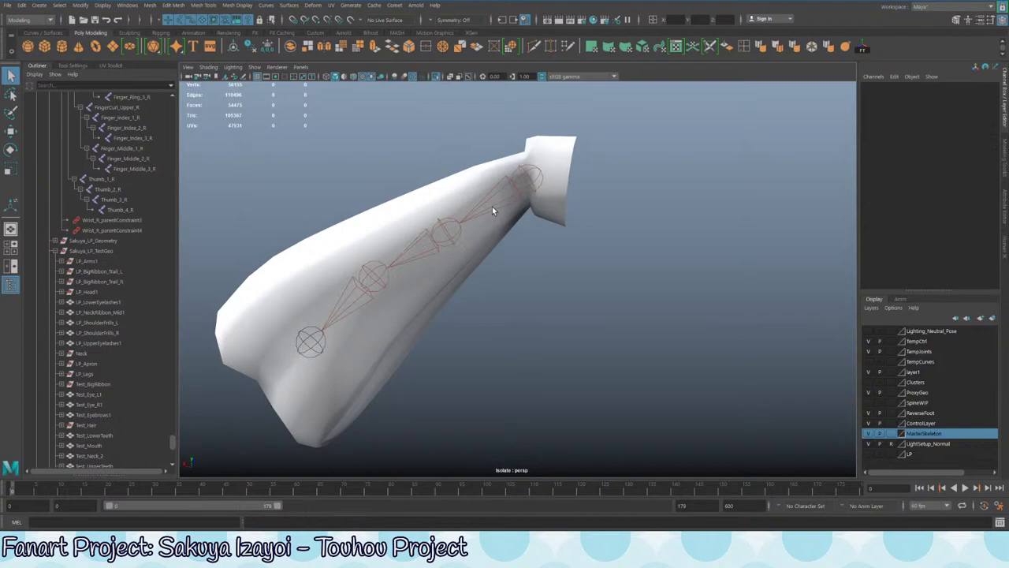
- Select the extracted ribbon half together with the BigRibbon_1_L root joint
left_click(493, 238)
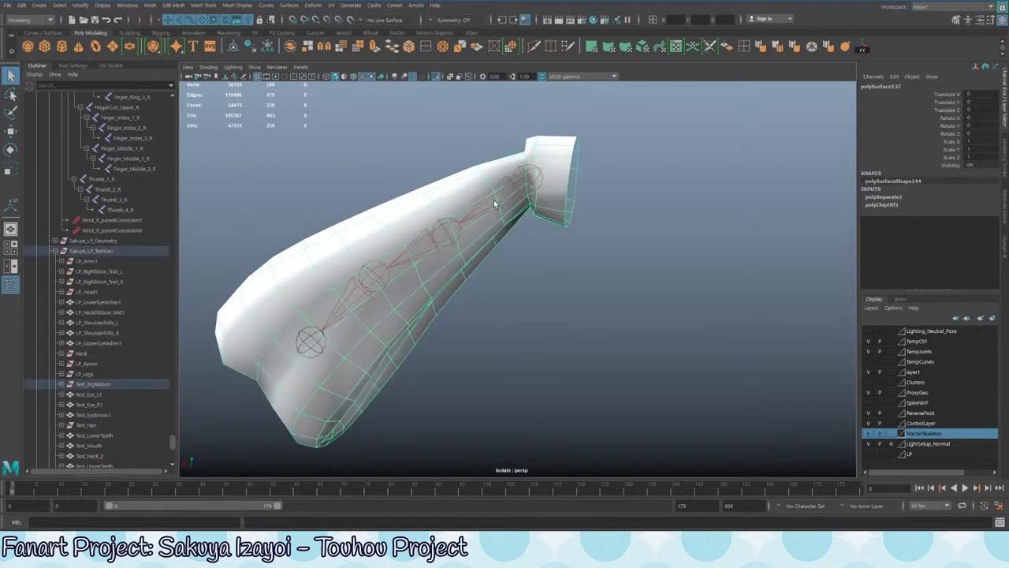
left_click(525, 215)
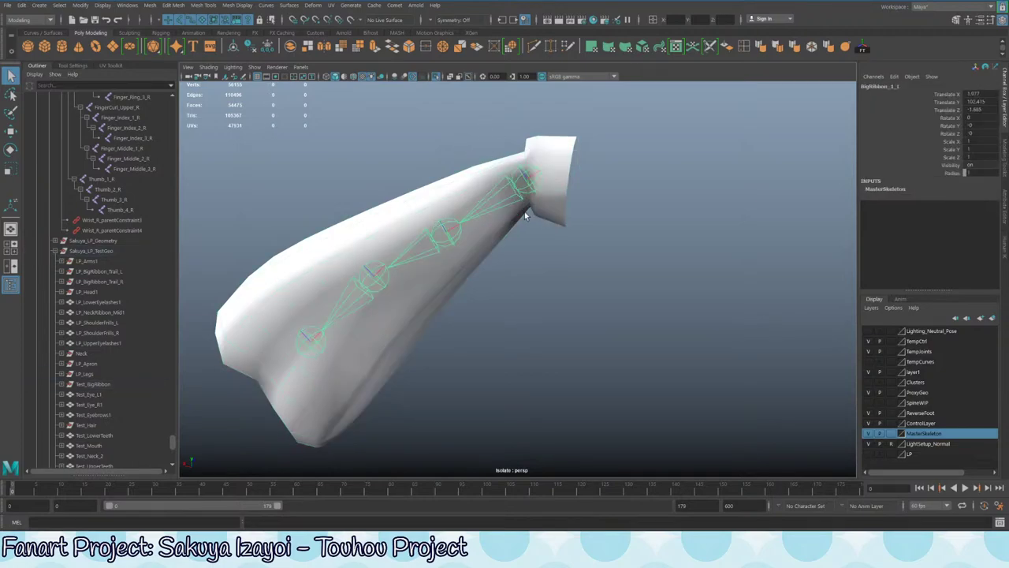
left_click(518, 217)
left_click(580, 140)
left_click(547, 193)
left_click(533, 184, "shift")
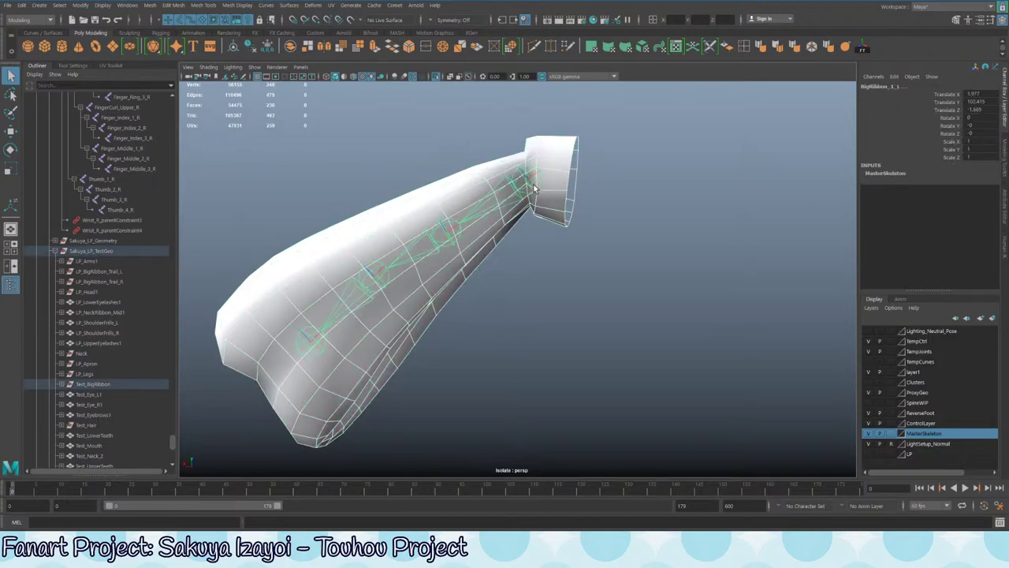
- Switch to the Rigging commands, open the Bind Skin options and set the bind method to Heat Map
left_click(202, 6)
left_click(28, 20)
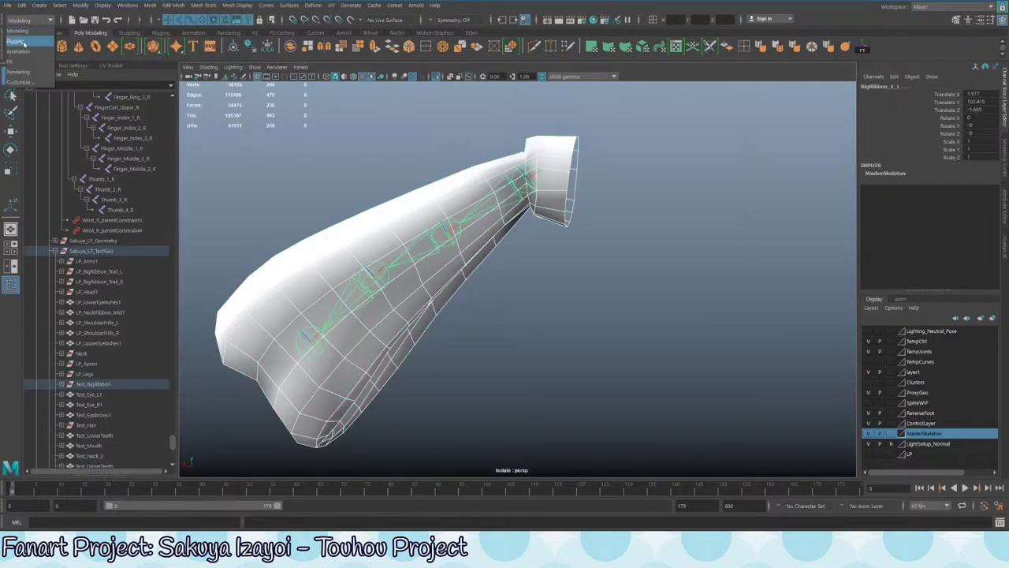
left_click(24, 41)
left_click(172, 5)
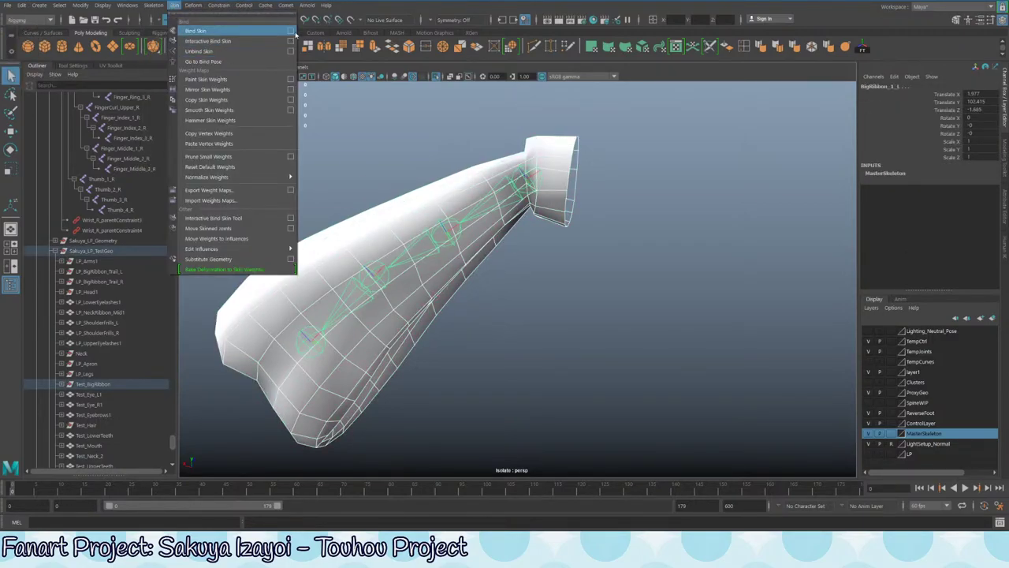
left_click(296, 33)
left_click(704, 116)
left_click(723, 110)
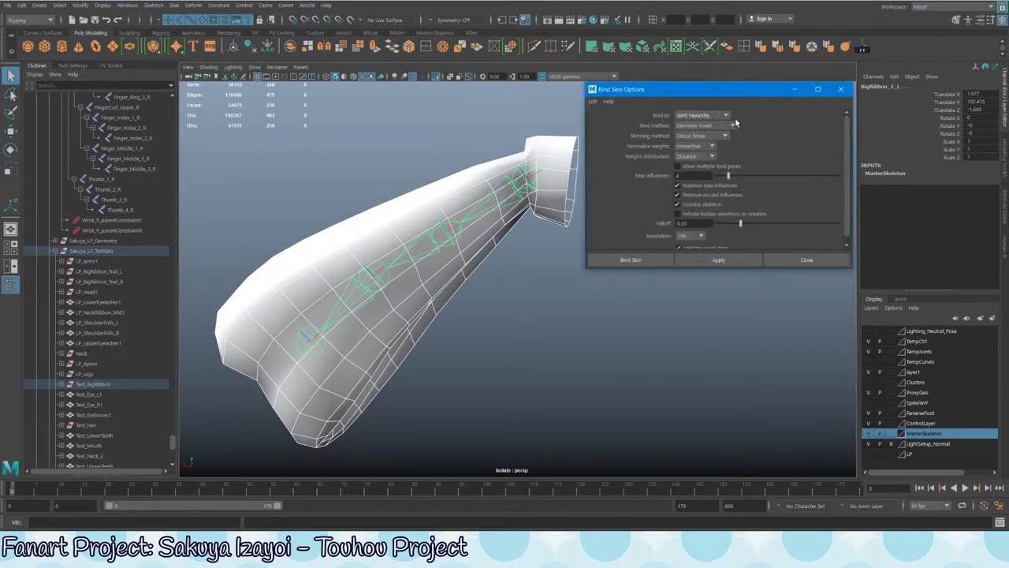
left_click(721, 128)
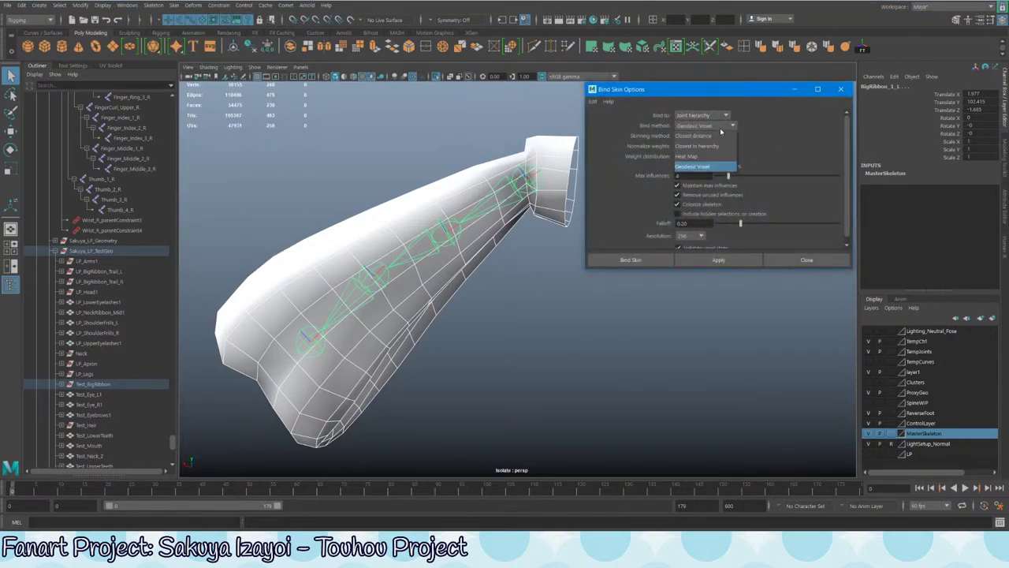
left_click(691, 156)
left_click_drag(731, 99, 648, 256)
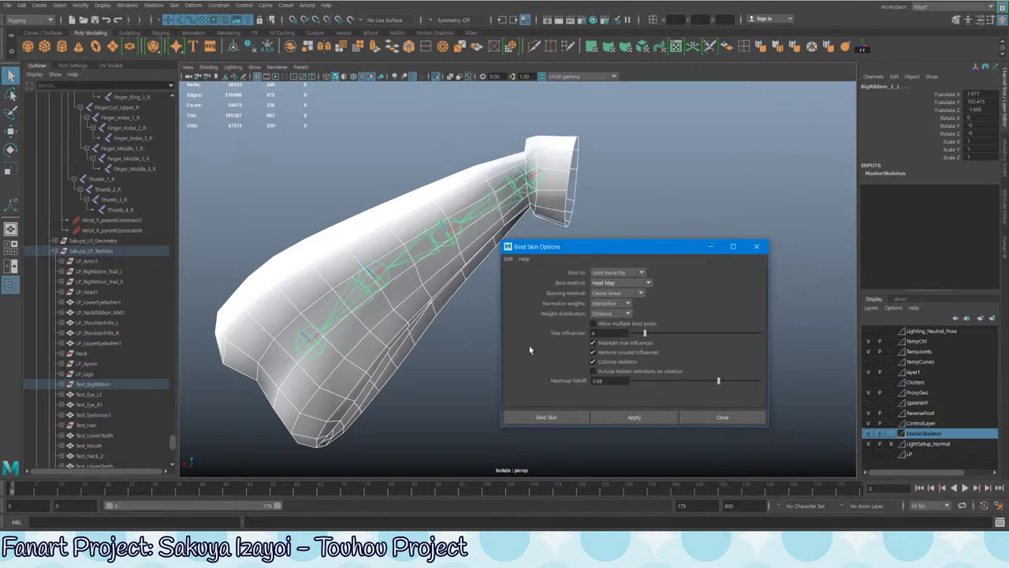
- Review the skinning methods, keep Classic linear, and bind the ribbon half to the joint hierarchy
left_click(640, 294)
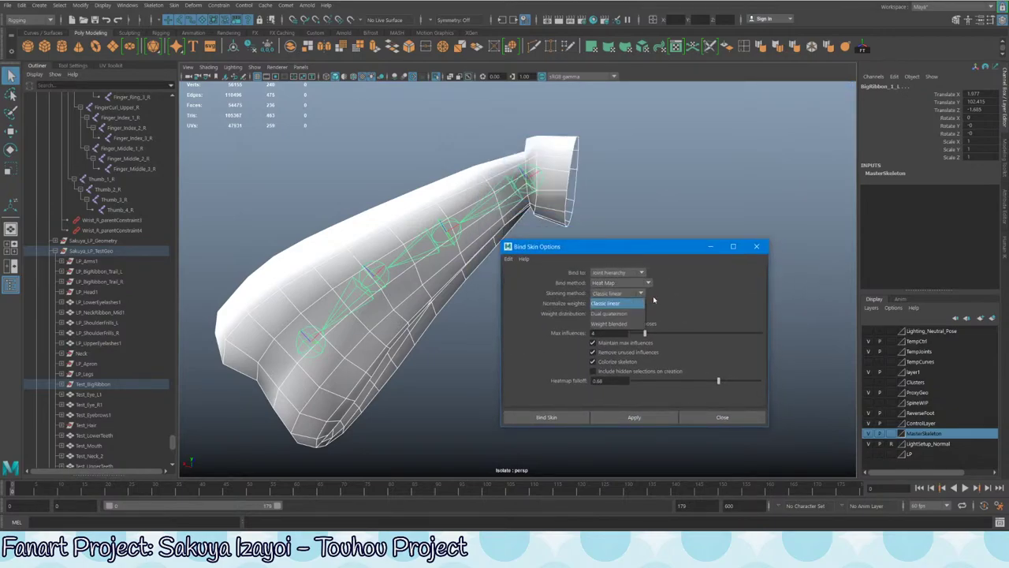
left_click(641, 294)
left_click(644, 294)
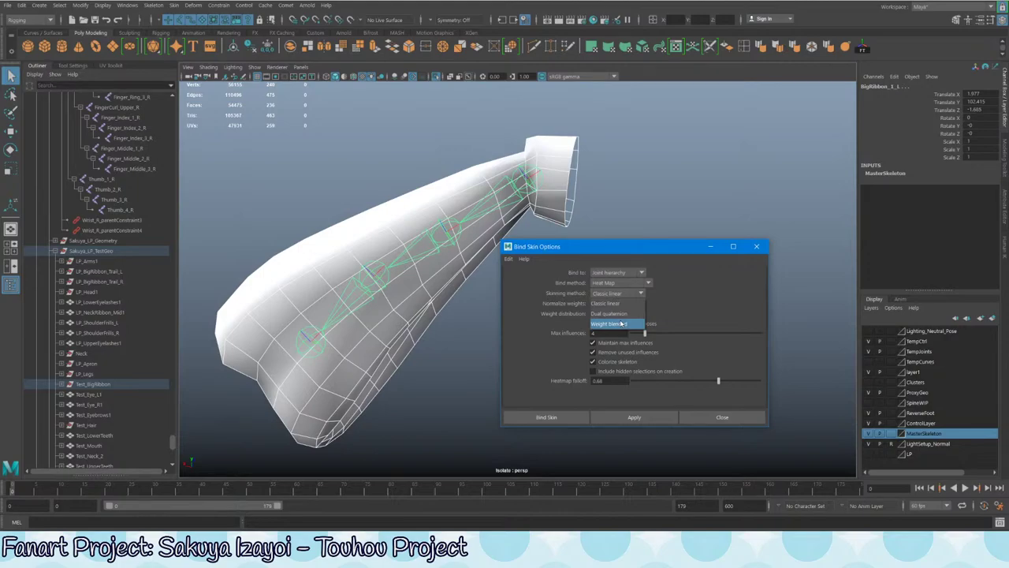
left_click(751, 310)
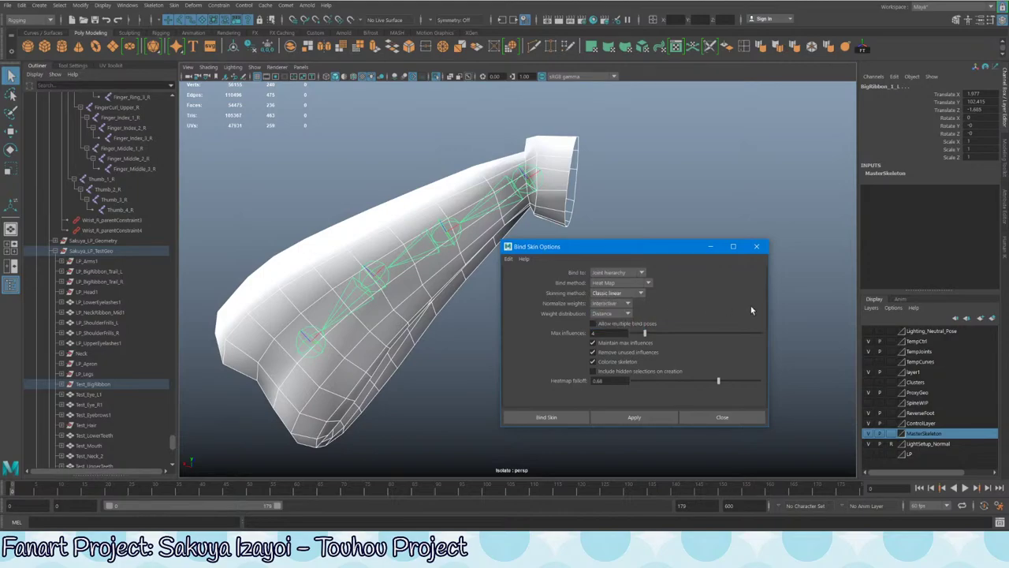
left_click(643, 295)
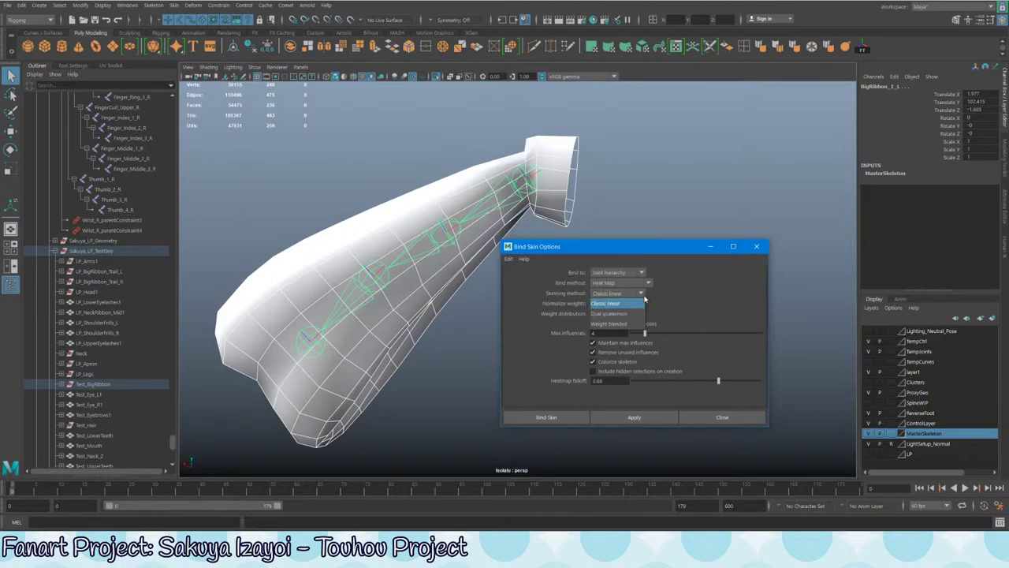
left_click(693, 305)
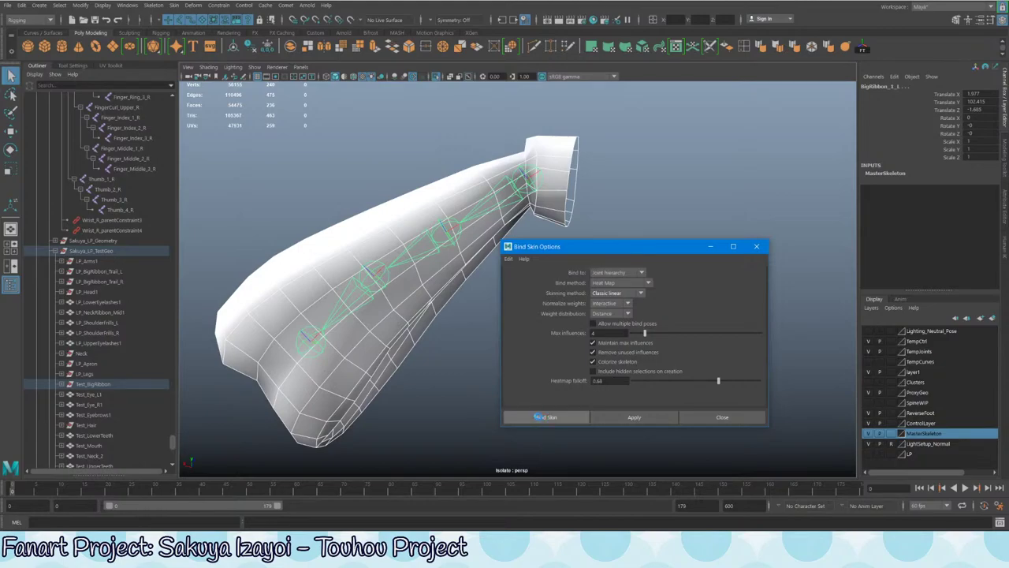
left_click(539, 418)
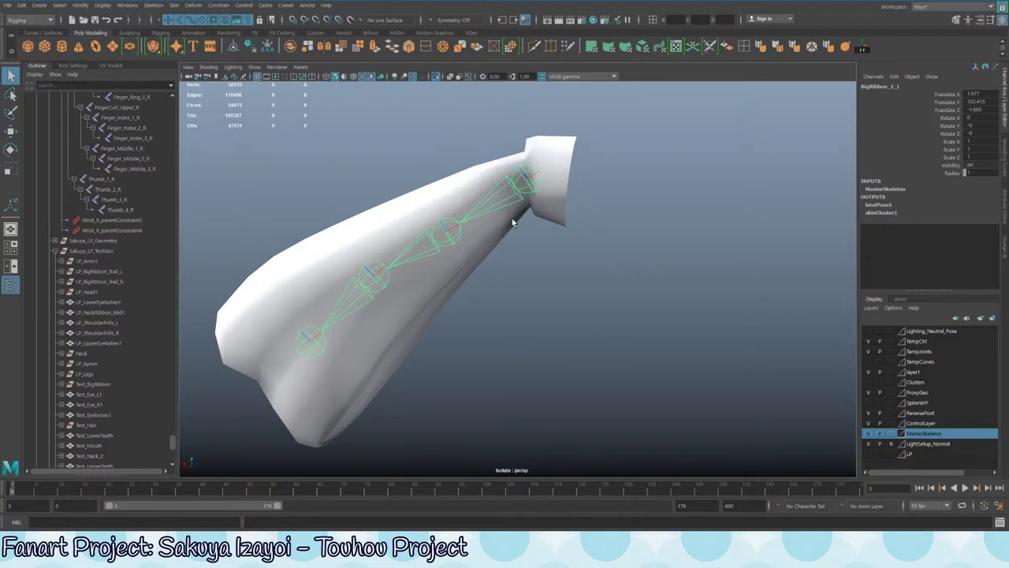
- Isolate the bound ribbon half, its root joint and the Ctrl_Ribbon_Trail_2_L control within the full character
left_click(515, 179)
left_click(535, 185)
right_click_drag(544, 231, 471, 236, "alt")
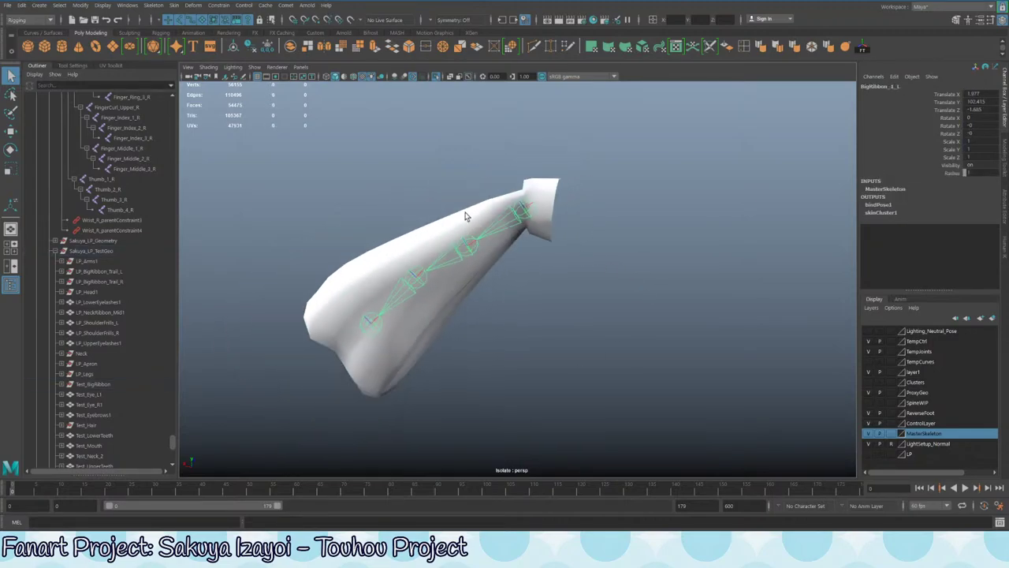
key("ctrl+1")
left_click_drag(465, 208, 451, 233, "alt")
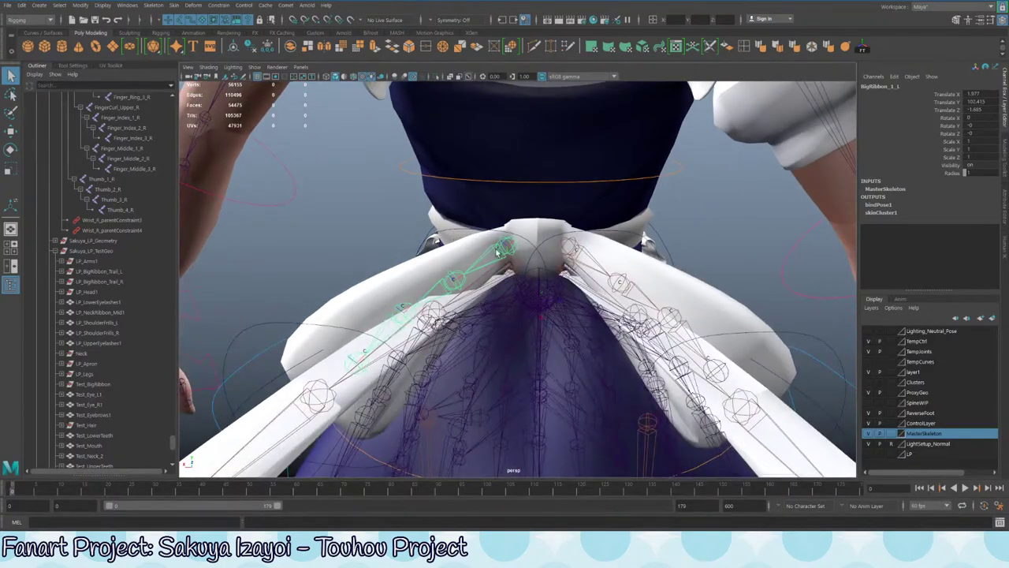
left_click(528, 230)
left_click(517, 245)
left_click_drag(397, 303, 330, 253, "alt")
left_click(330, 253)
key("ctrl+1")
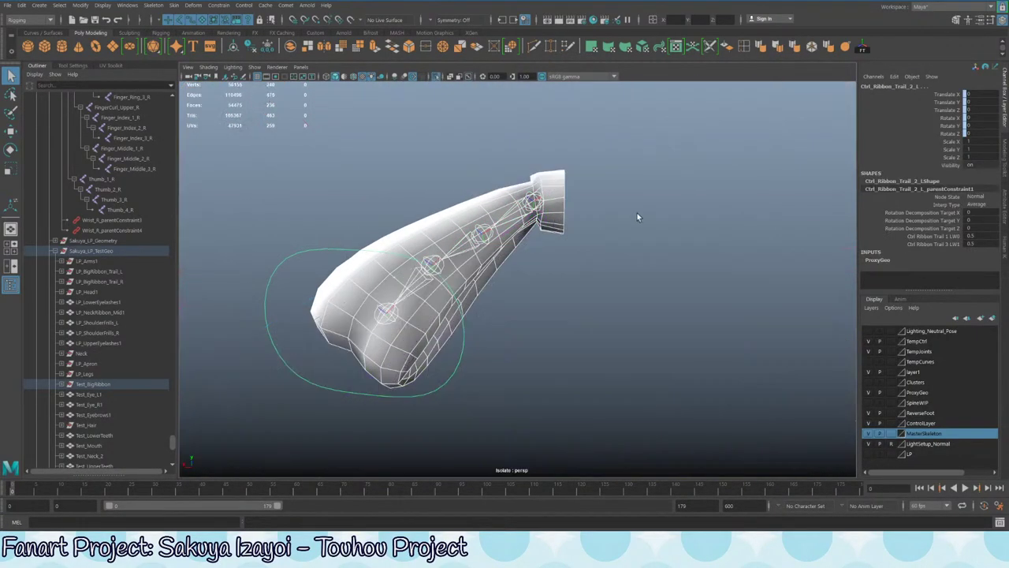
- Try moving the Ctrl_Ribbon_Trail_2_L control to deform the ribbon half, and undo the move
right_click_drag(638, 215, 400, 240, "alt")
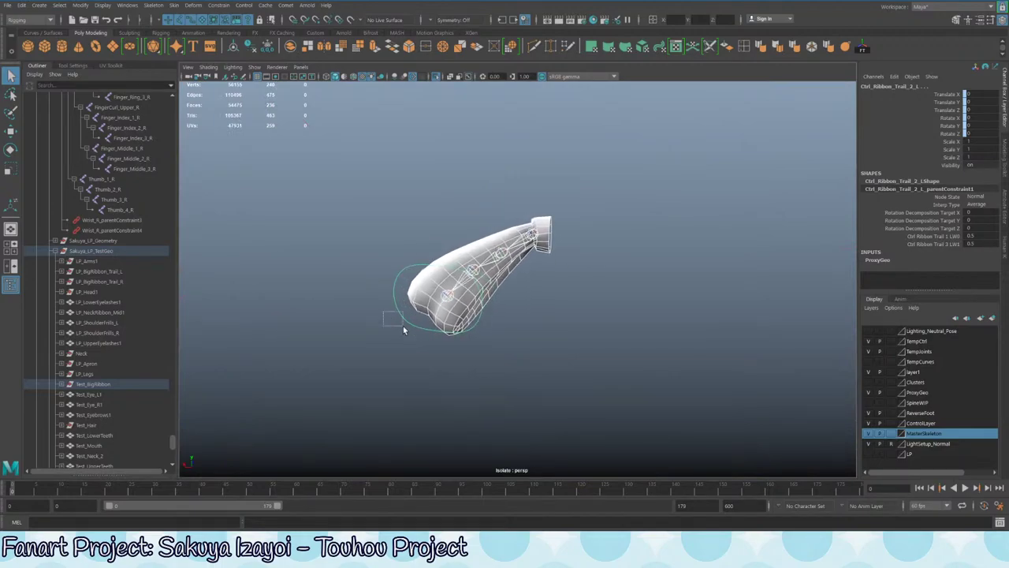
left_click(403, 327)
key("w")
left_click(420, 325)
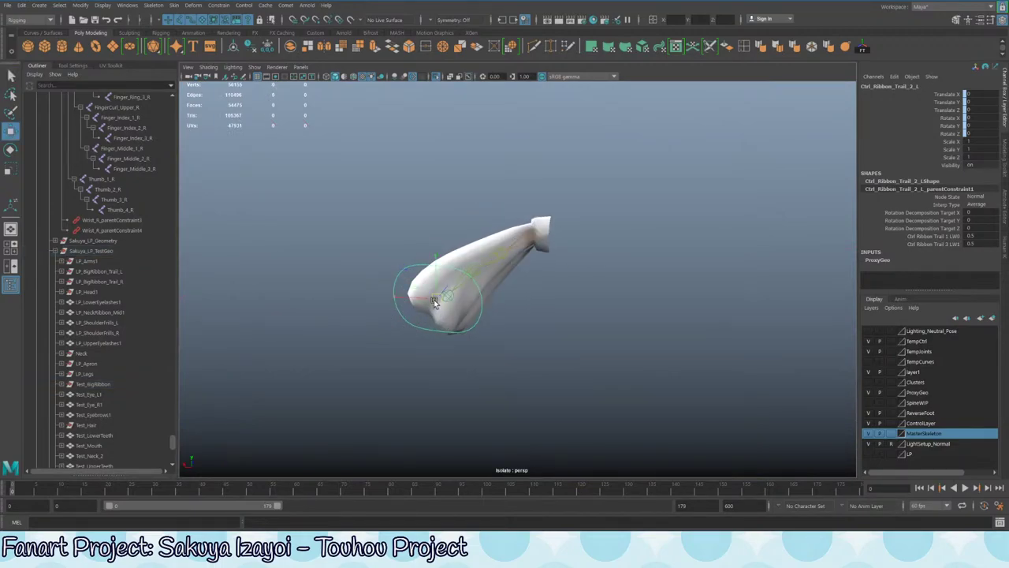
left_click_drag(433, 301, 474, 222)
key("ctrl+z")
- Return to the full character and isolate the ribbon half and its joints with the Ctrl_BackRibbon_End_L control
key("ctrl+1")
left_click_drag(439, 288, 481, 220, "alt")
left_click(411, 273)
left_click(520, 217)
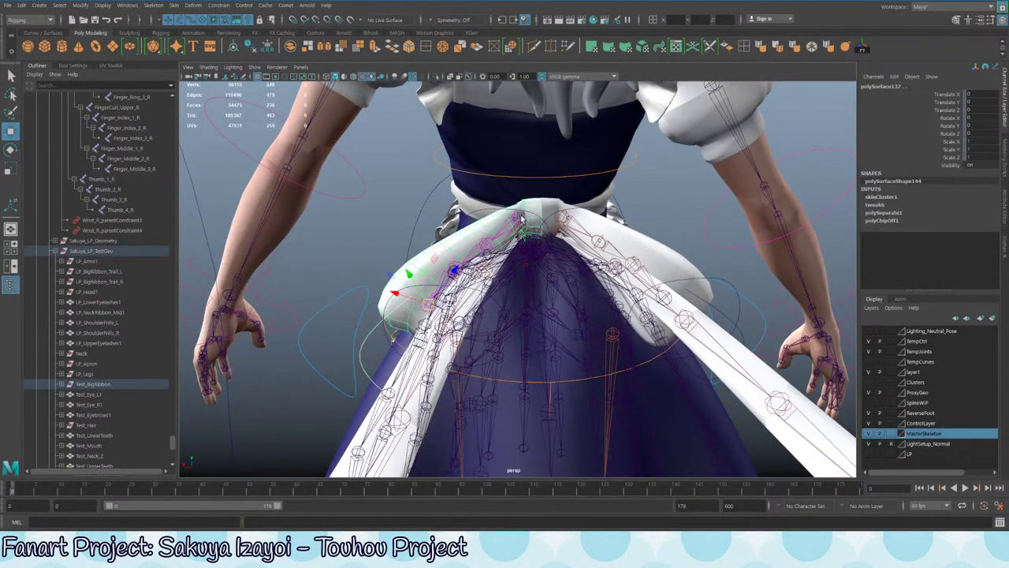
left_click(525, 218, "shift")
key("ctrl+1")
left_click_drag(493, 257, 418, 265, "alt")
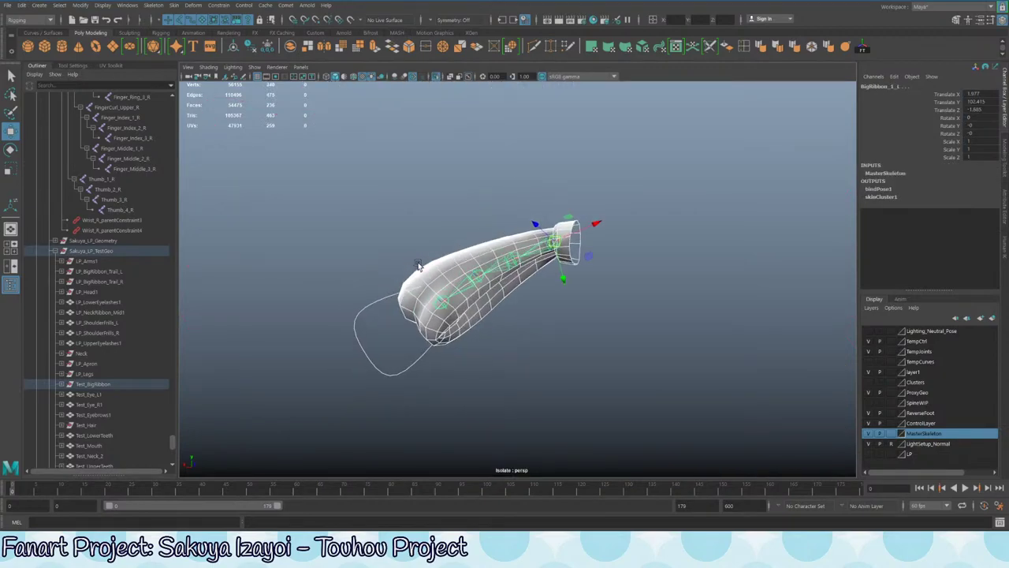
- Try moving the Ctrl_BackRibbon_End_L control toward the knot, and undo the move
left_click(378, 372)
left_click_drag(442, 302, 499, 272)
key("ctrl+z")
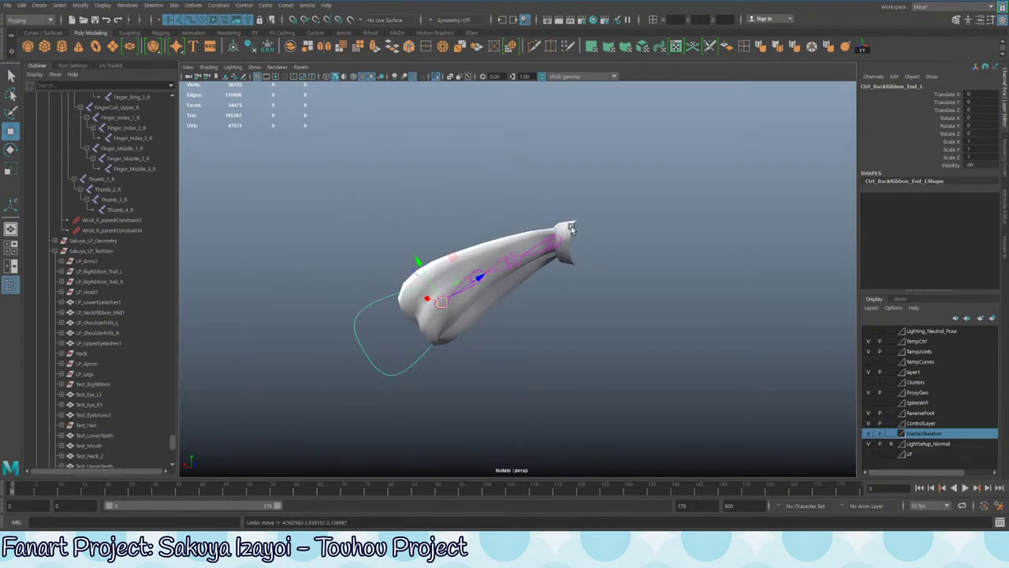
- Raise the Ctrl_BackRibbon_End_L control and rotate it 45 degrees about X to curl the ribbon upward
left_click_drag(572, 218, 421, 266, "alt")
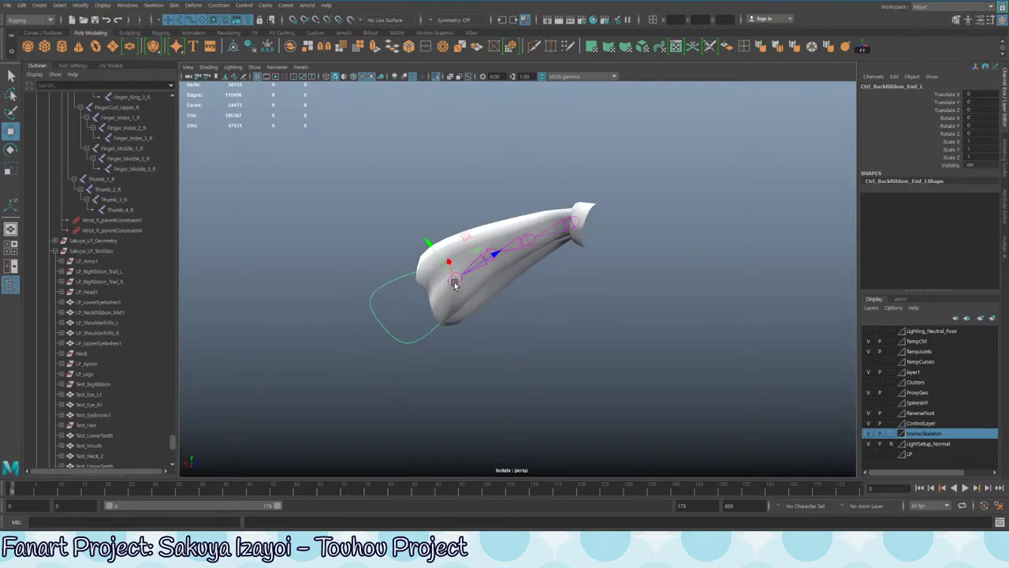
left_click_drag(440, 251, 468, 214, "alt")
key("e")
key("w")
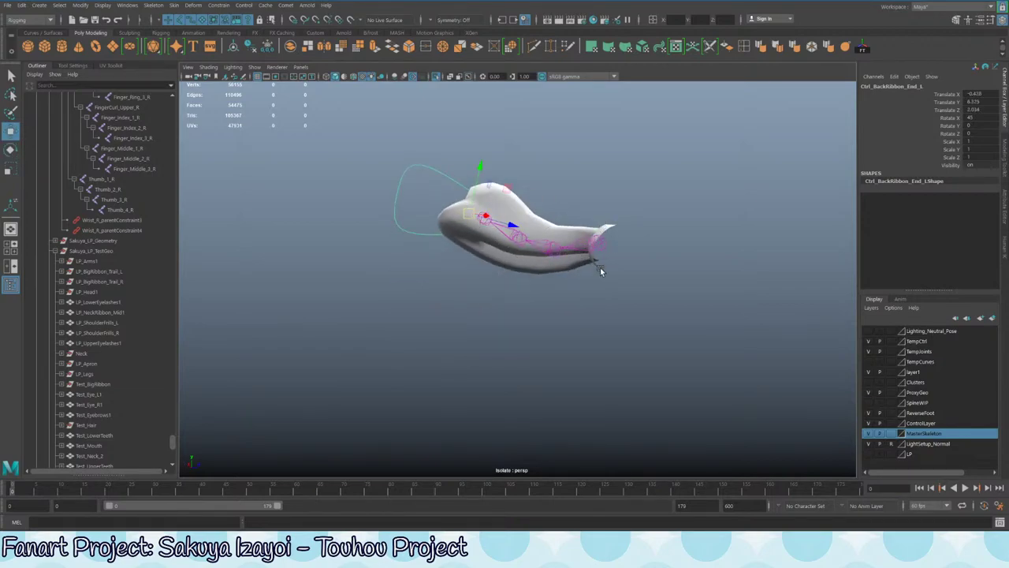
- Shift the raised Ctrl_BackRibbon_End_L control outward and down, and try further rotations of the ribbon's end, undoing each
left_click_drag(600, 271, 577, 235, "alt")
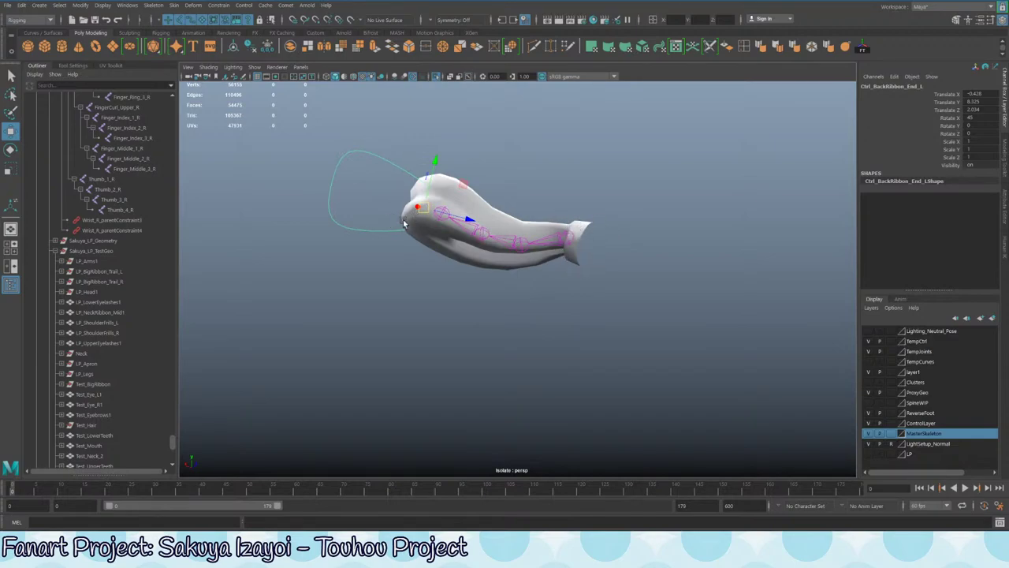
left_click_drag(425, 206, 396, 242)
key("e")
key("ctrl+z")
key("ctrl+z")
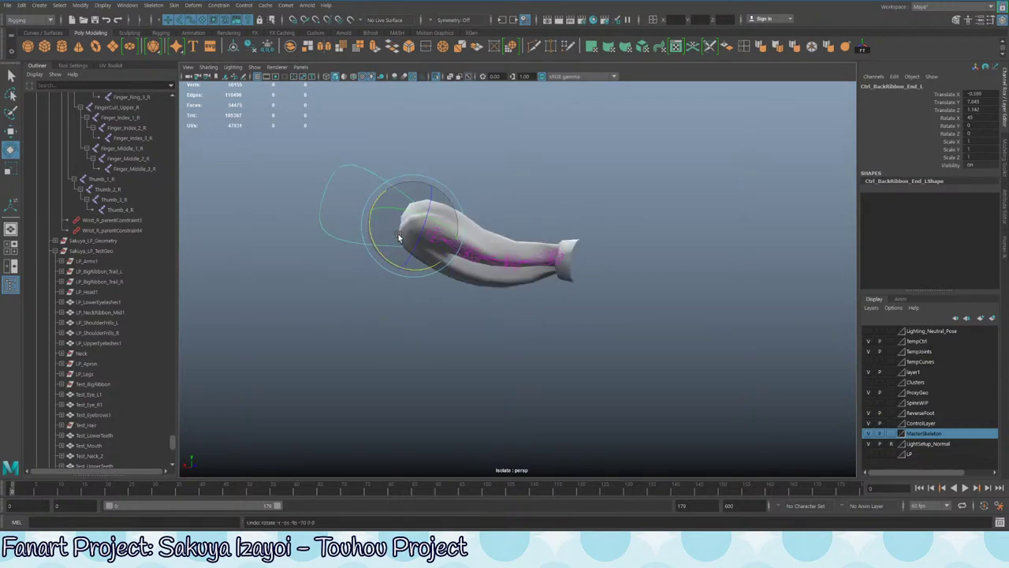
key("w")
key("e")
left_click_drag(421, 198, 436, 295)
key("ctrl+z")
- Undo all test moves and rotations of Ctrl_BackRibbon_End_L back to its zeroed rest pose
key("w")
key("ctrl+z")
key("ctrl+z")
key("ctrl+z")
key("ctrl+z")
key("ctrl+z")
key("ctrl+z")
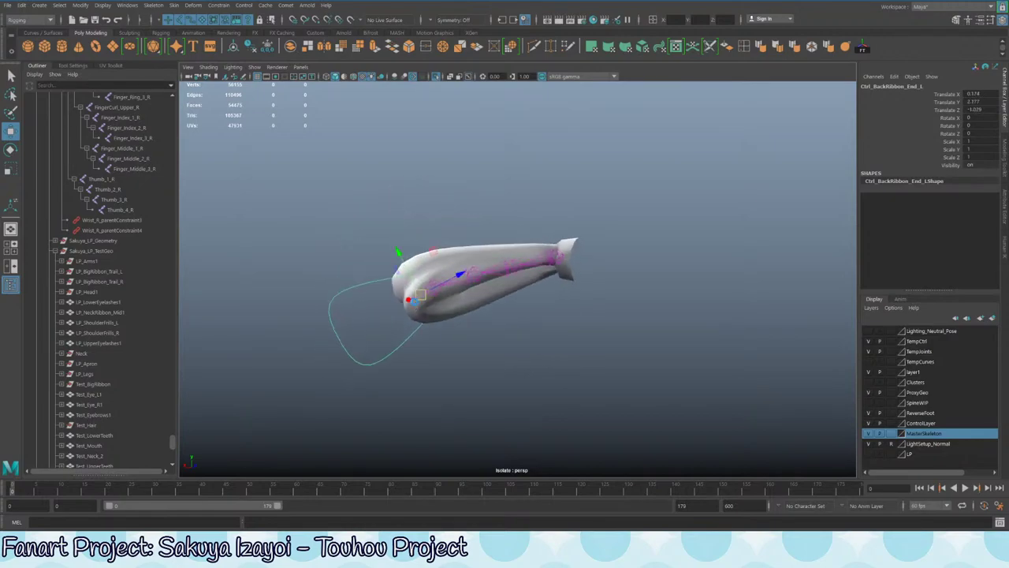
key("ctrl+z")
key("ctrl+z")
key("ctrl+z")
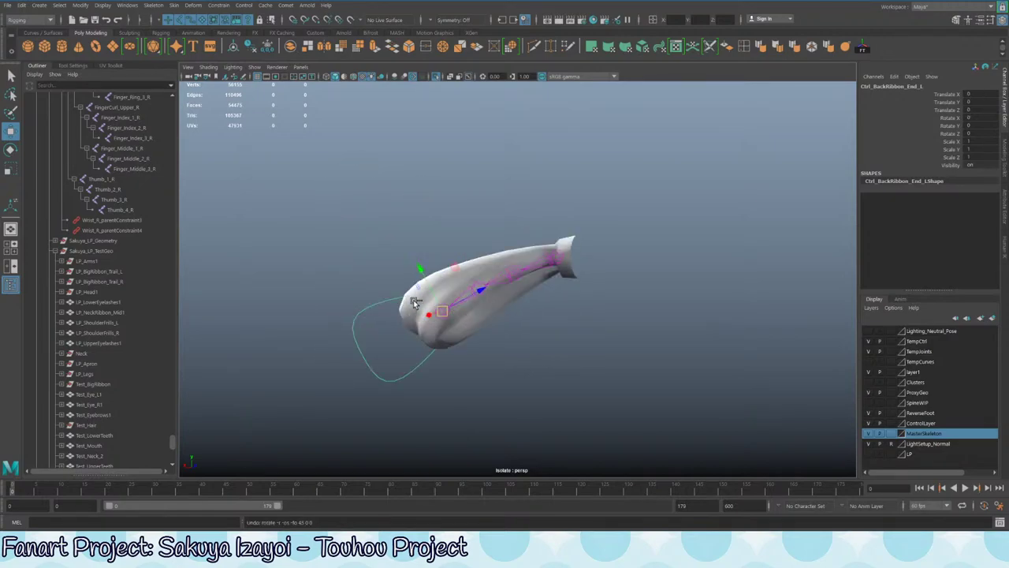
- Bend the ribbon by moving Ctrl_BackRibbon_End_L and rotating it to about -67.5, -44.4 and 11, and show the full character again
left_click_drag(414, 298, 422, 167, "alt")
key("e")
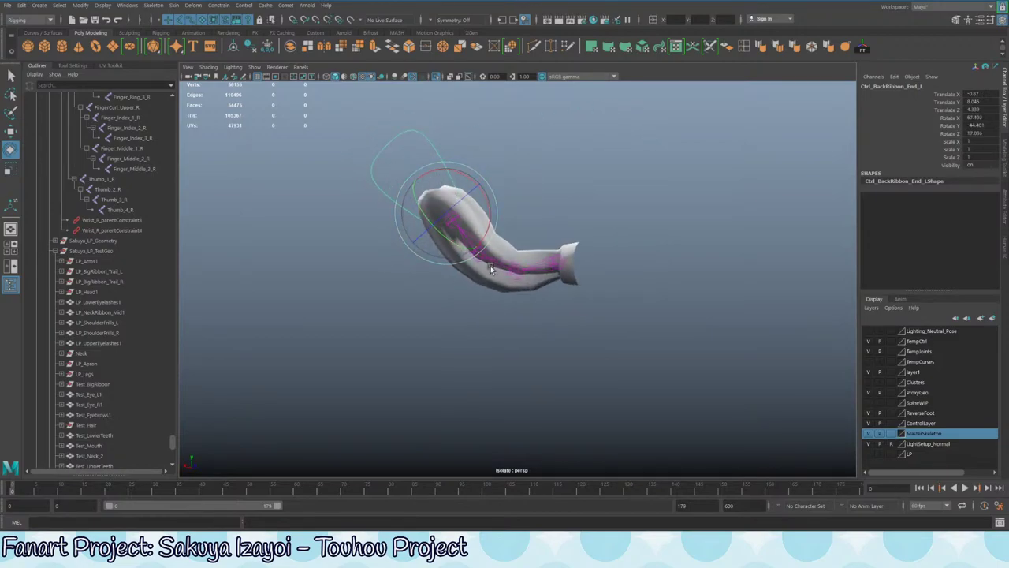
left_click_drag(478, 191, 396, 166)
key("w")
left_click_drag(447, 214, 444, 333)
left_click_drag(476, 258, 467, 283, "alt")
key("ctrl+1")
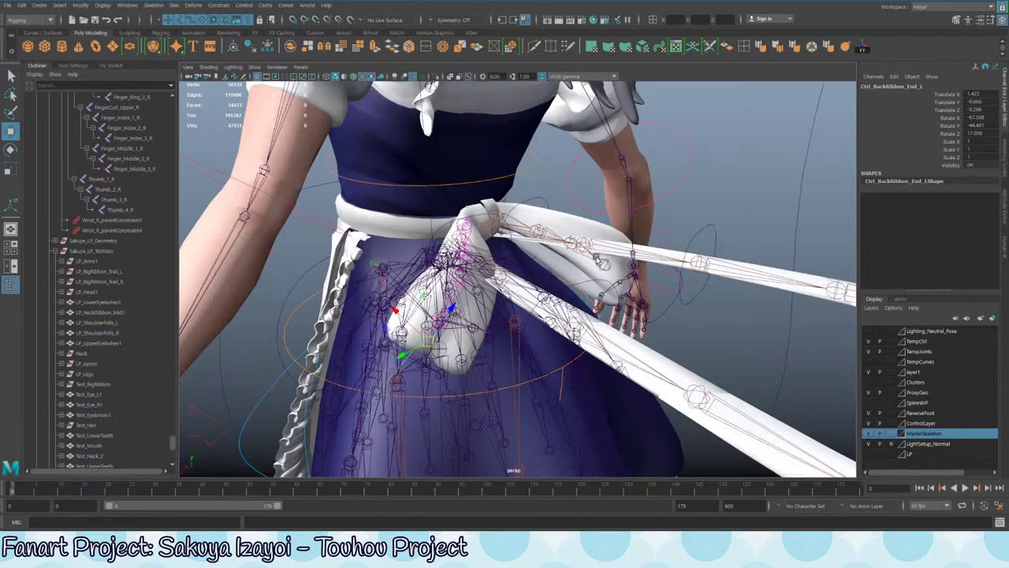
- Undo the bent test pose of the left back ribbon until Ctrl_BackRibbon_End_L is zeroed
right_click_drag(597, 260, 410, 253, "alt")
left_click_drag(410, 252, 543, 235, "alt")
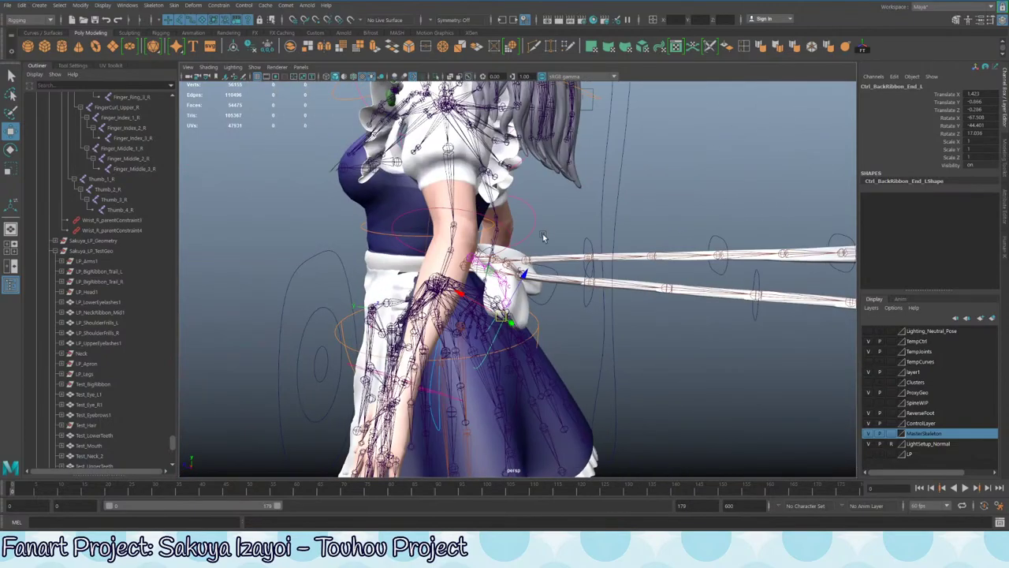
right_click_drag(543, 234, 592, 241, "alt")
left_click_drag(591, 240, 500, 297, "alt")
key("q")
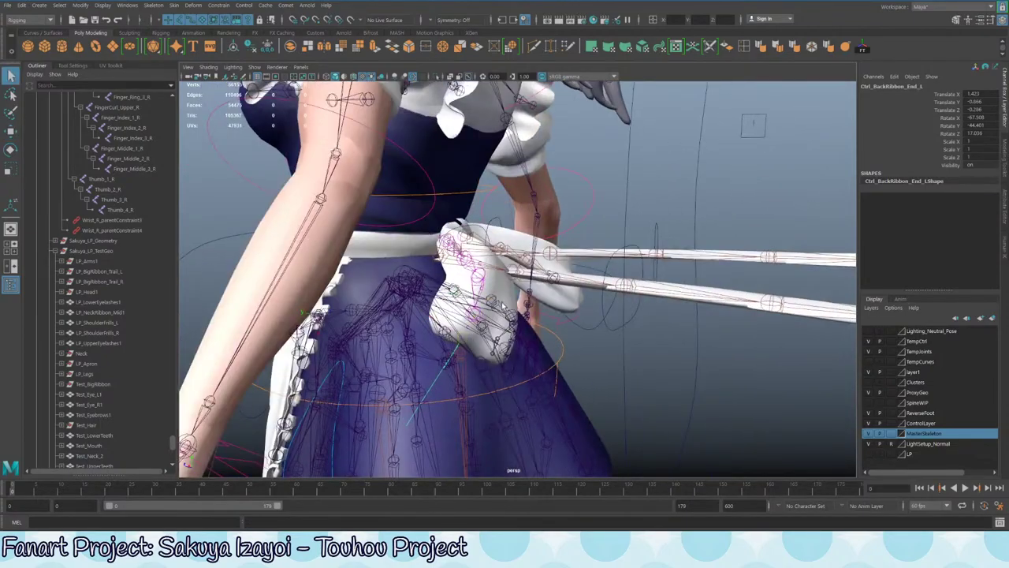
key("ctrl+z")
key("ctrl+z")
key("ctrl+z")
key("ctrl+z")
key("ctrl+z")
key("ctrl+z")
key("ctrl+z")
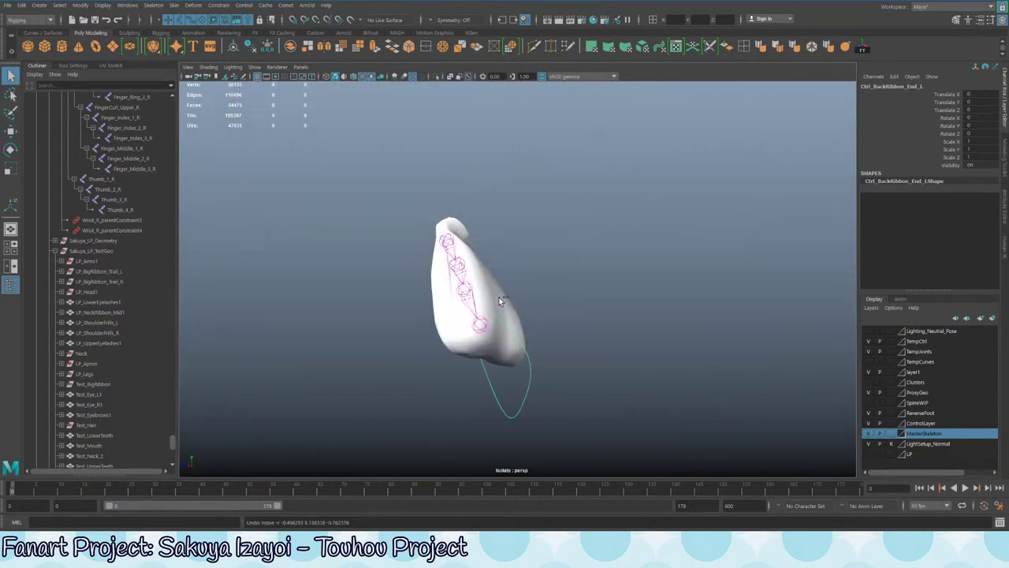
- Isolate the left back ribbon, its joints and controller together with the belt, skirt and lower torso meshes
left_click_drag(491, 238, 384, 366, "alt")
left_click(386, 367)
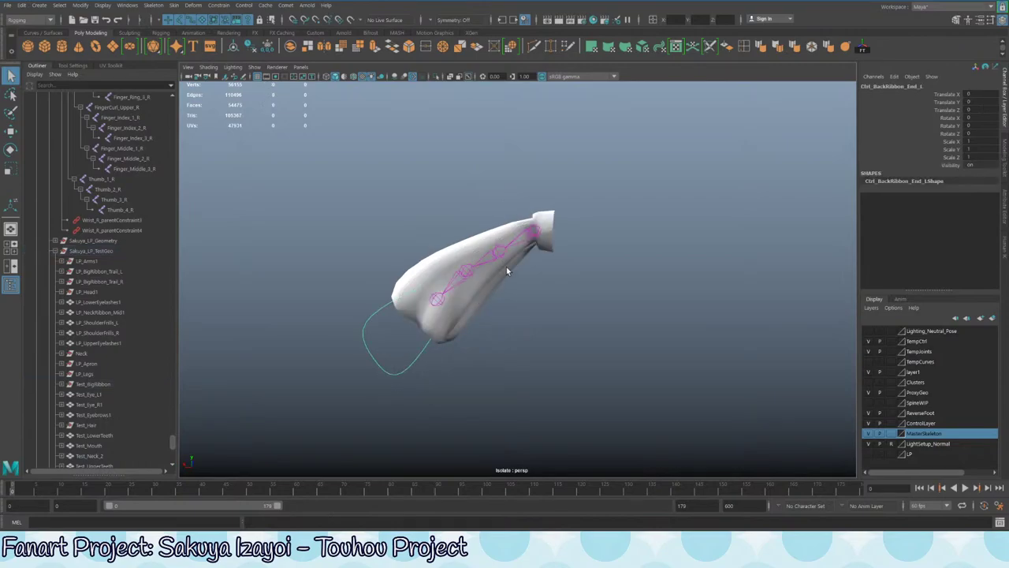
left_click(442, 251)
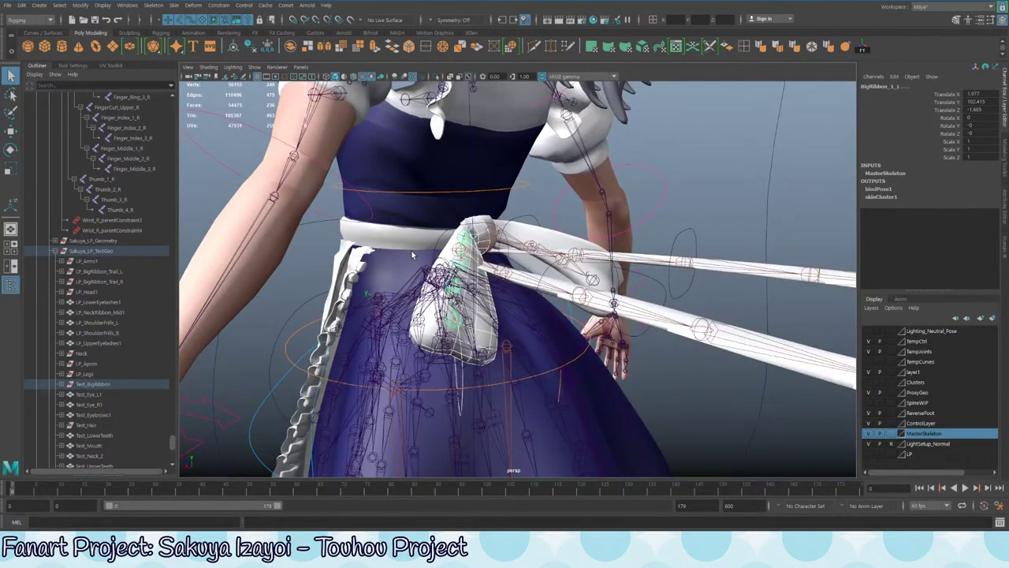
left_click(406, 244)
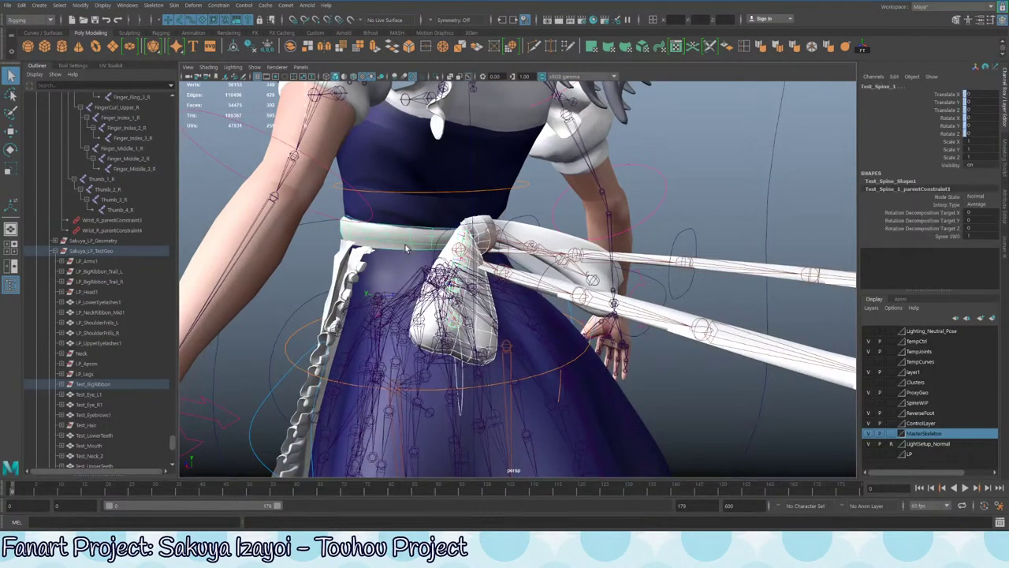
left_click(406, 252, "shift")
left_click(412, 214, "shift")
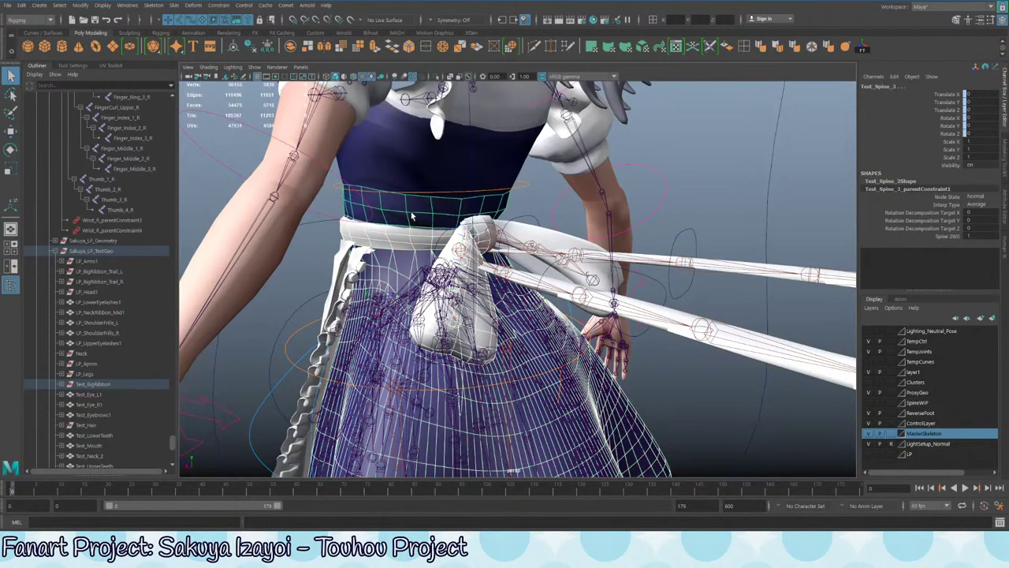
left_click(437, 168, "shift")
key("ctrl+1")
left_click_drag(496, 217, 392, 379, "alt")
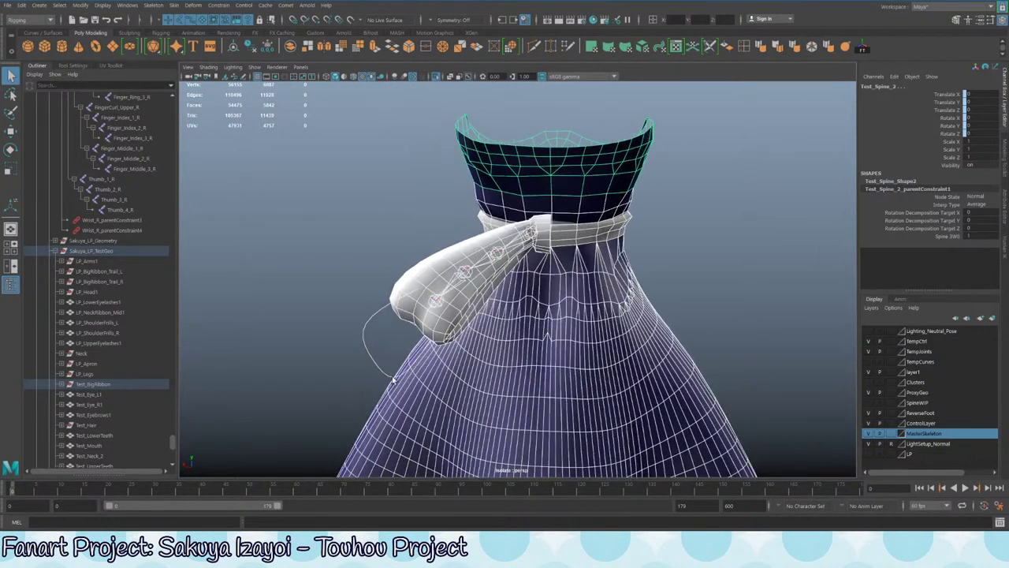
- Raise Ctrl_BackRibbon_End_L to about 3.3, 6.3, 5.3 and rotate it to -35 about X
left_click(372, 352)
key("w")
key("e")
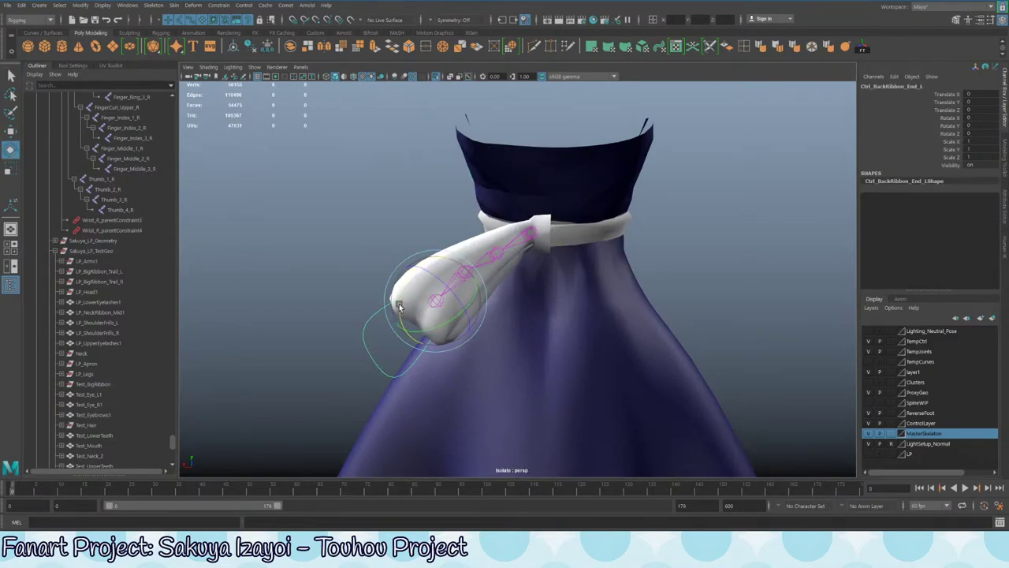
left_click_drag(401, 302, 442, 184)
key("w")
key("e")
left_click_drag(420, 142, 374, 184)
key("w")
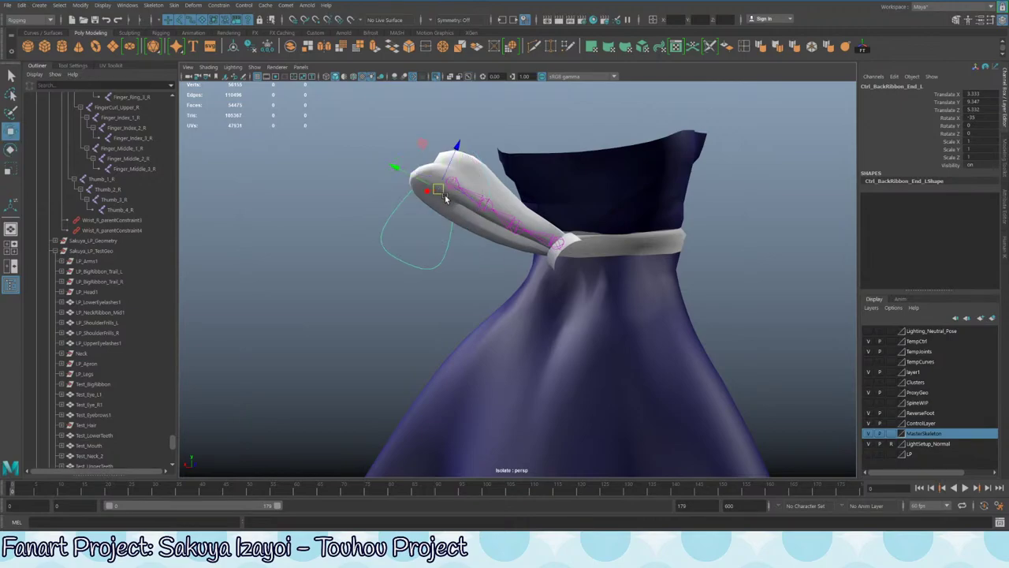
- Curl the left ribbon by moving Ctrl_BackRibbon_End_L to about 2.6, 6.8, 5.5 and rotating it to 65 about X
left_click_drag(448, 197, 472, 262)
key("e")
key("w")
left_click_drag(438, 299, 452, 220)
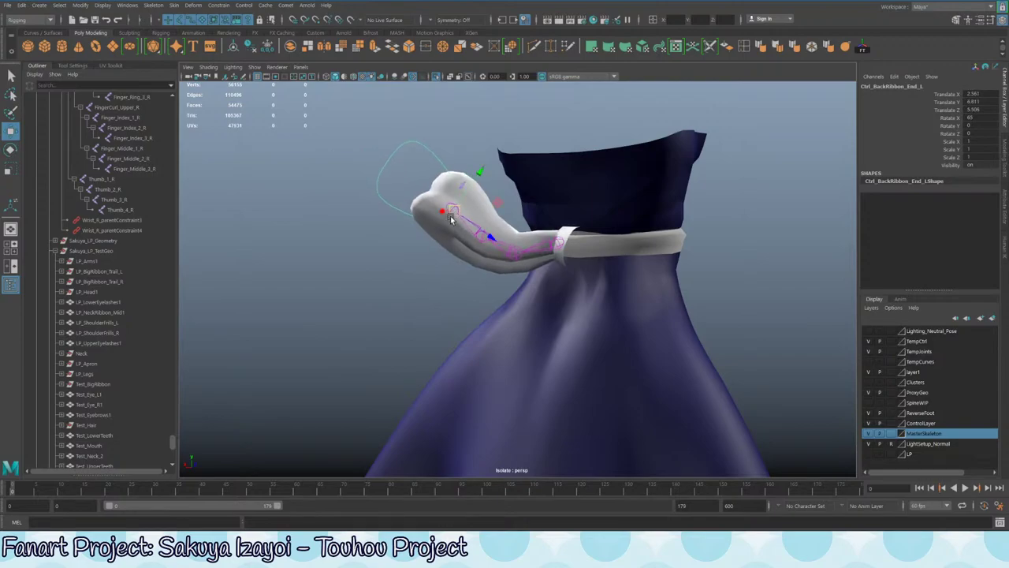
- Undo the ribbon poses until Ctrl_BackRibbon_End_L is back at zero, and show the full character again
key("ctrl+z")
key("ctrl+z")
key("ctrl+z")
key("ctrl+z")
key("ctrl+z")
key("ctrl+z")
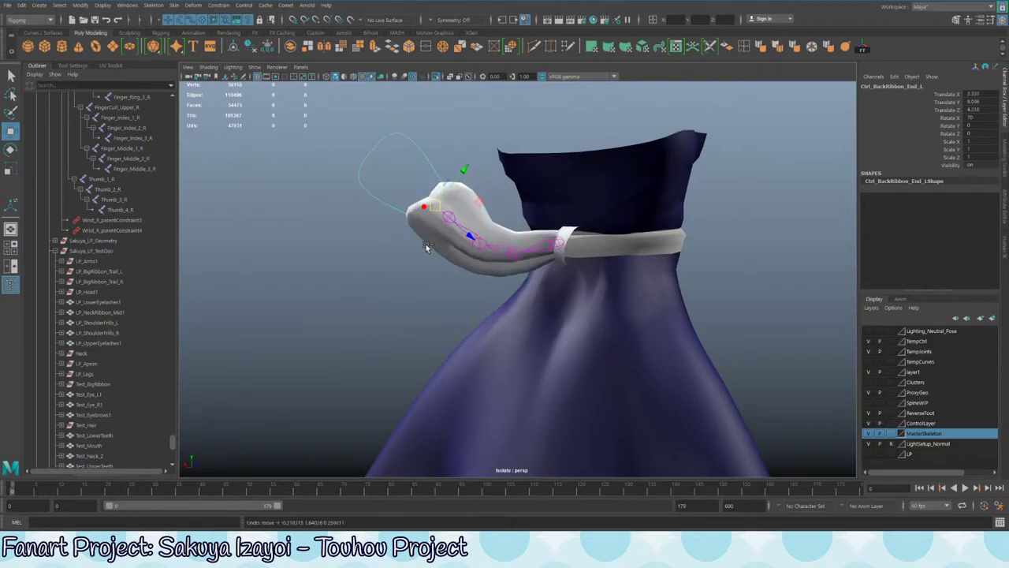
key("ctrl+z")
left_click_drag(512, 282, 552, 237, "alt")
key("ctrl+1")
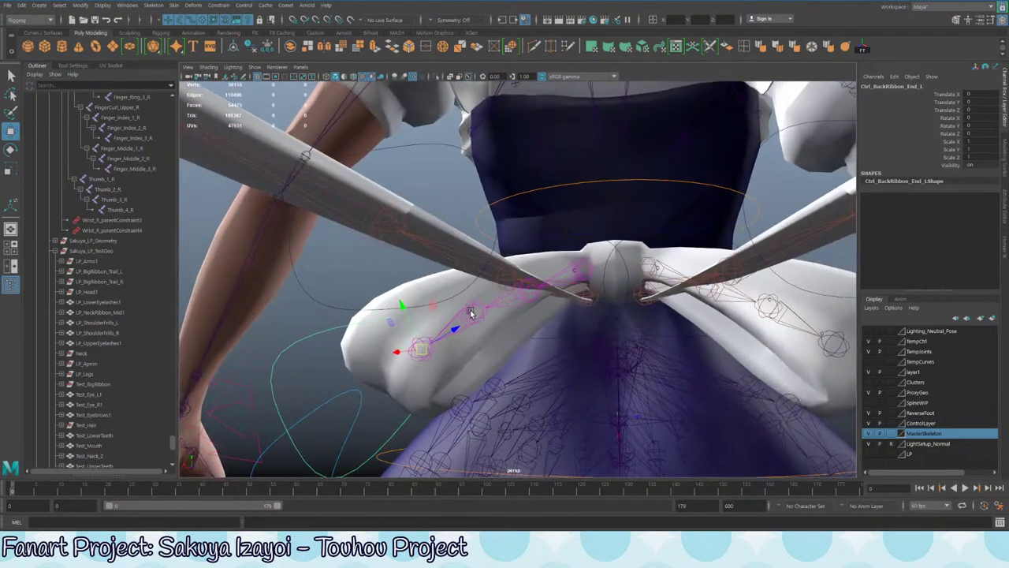
- Set the ProxyGeo display layer to reference mode so its meshes cannot be selected
left_click(473, 308)
key("q")
right_click_drag(461, 291, 464, 347, "alt")
left_click_drag(464, 347, 534, 292, "alt")
left_click(460, 301)
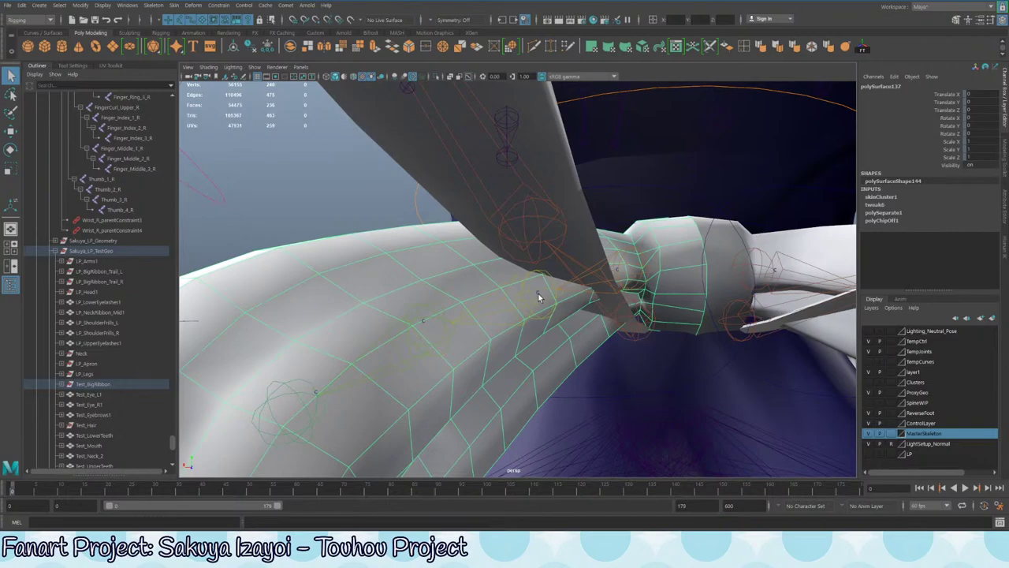
left_click(891, 392)
left_click(890, 393)
- Select the BigRibbon_3_L joint to check joint selection in the left back ribbon
left_click_drag(562, 382, 501, 363, "alt")
left_click(579, 332)
left_click(510, 372)
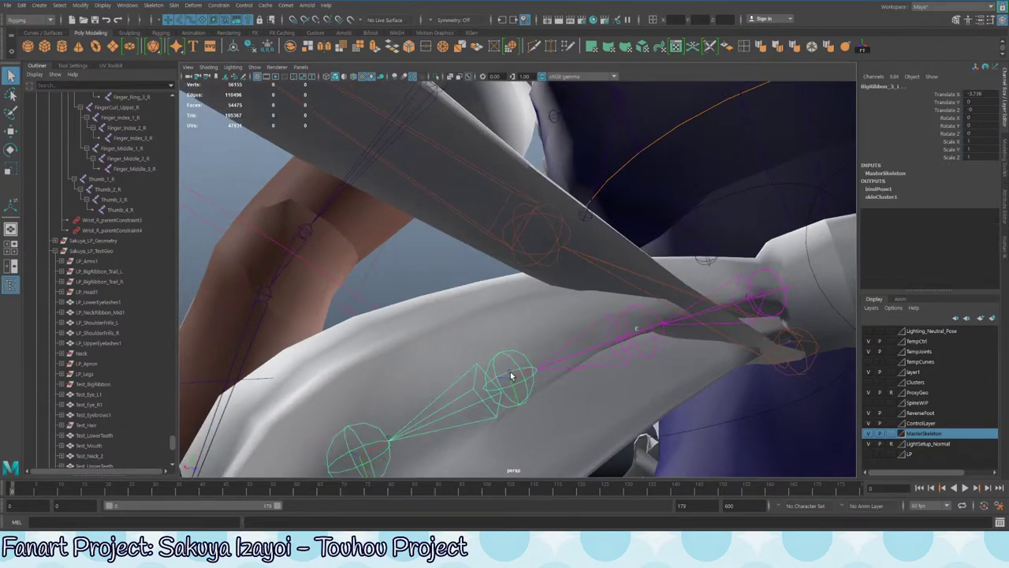
left_click_drag(640, 334, 464, 265, "alt")
right_click_drag(669, 321, 368, 285, "alt")
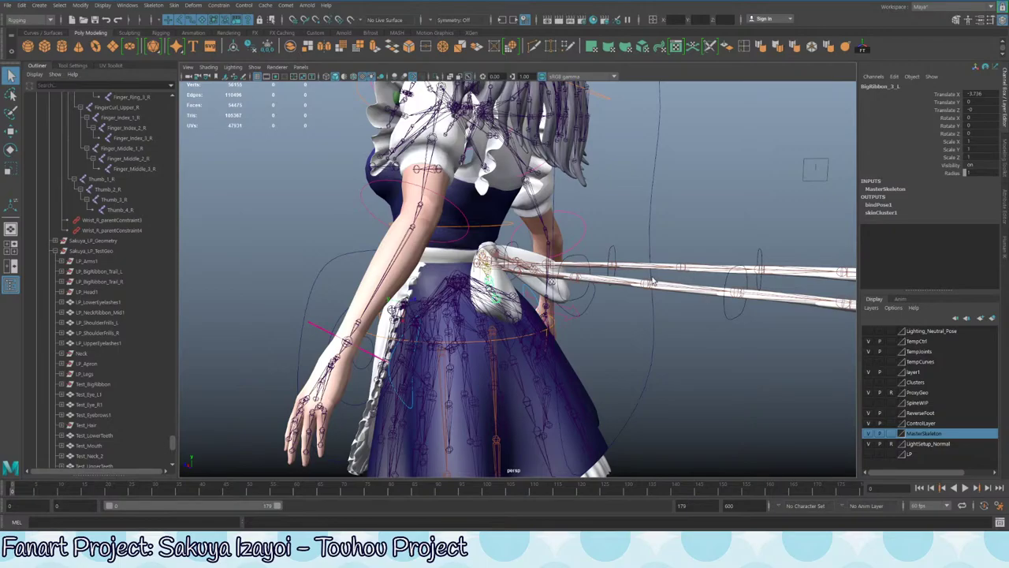
- Move Ctrl_BackRibbon_End_L to about -1.6, 7.1, 5.1 and rotate it 60 degrees about X
left_click_drag(441, 264, 549, 242, "alt")
left_click(582, 317)
left_click_drag(582, 318, 490, 194, "alt")
key("w")
key("e")
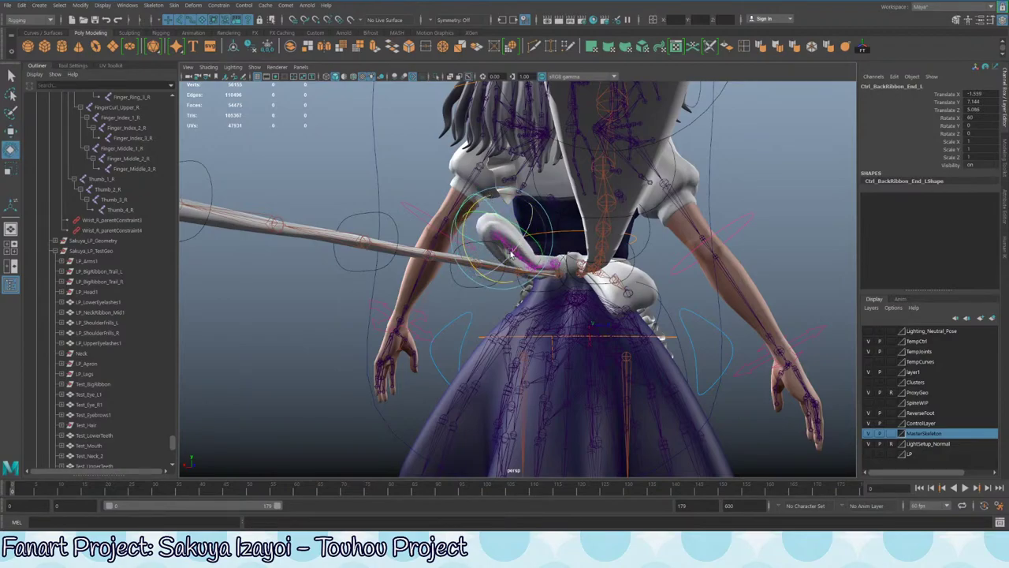
- Pull Ctrl_BackRibbon_End_L outward to about 8.9, 13.7, 2.1 and rotate it to about 72, 24 and 51
key("w")
left_click_drag(494, 231, 503, 270)
key("e")
key("w")
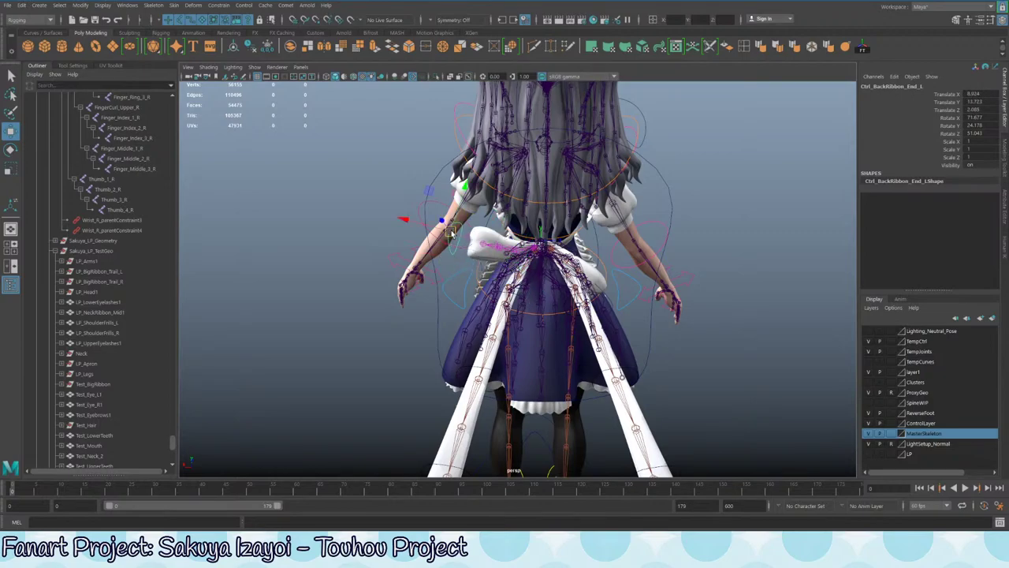
- Undo the test moves and rotations of the left ribbon controller and clear the selection
key("ctrl+z")
key("ctrl+z")
key("ctrl+z")
key("ctrl+z")
key("ctrl+z")
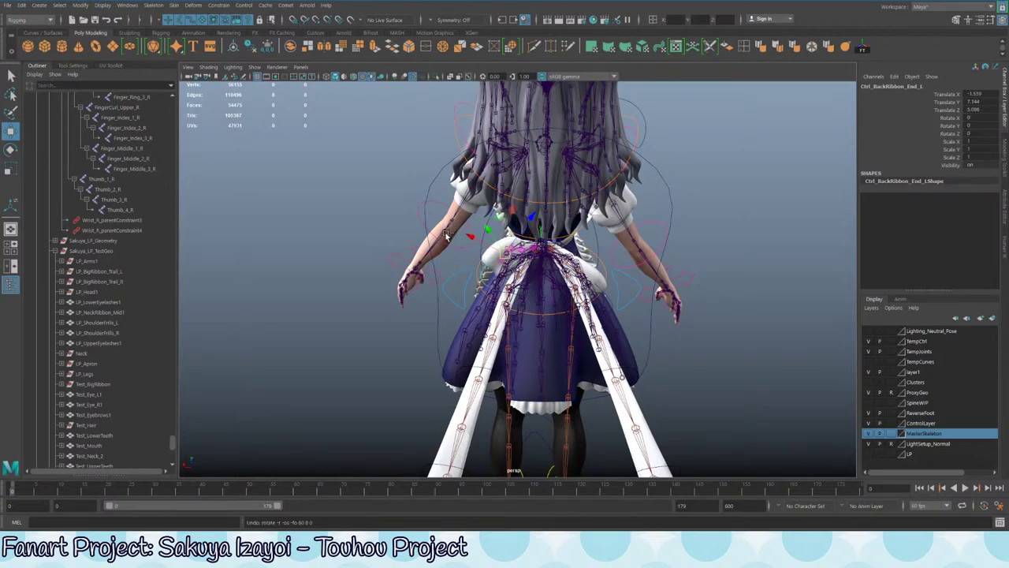
left_click_drag(436, 235, 439, 273, "alt")
left_click(628, 295)
- Bind the right back ribbon's test geometry to the joint chain starting at BigRibbon_1_R with Bind Skin
left_click_drag(489, 223, 505, 261, "alt")
right_click_drag(504, 260, 647, 316, "alt")
middle_click_drag(646, 315, 565, 292, "alt")
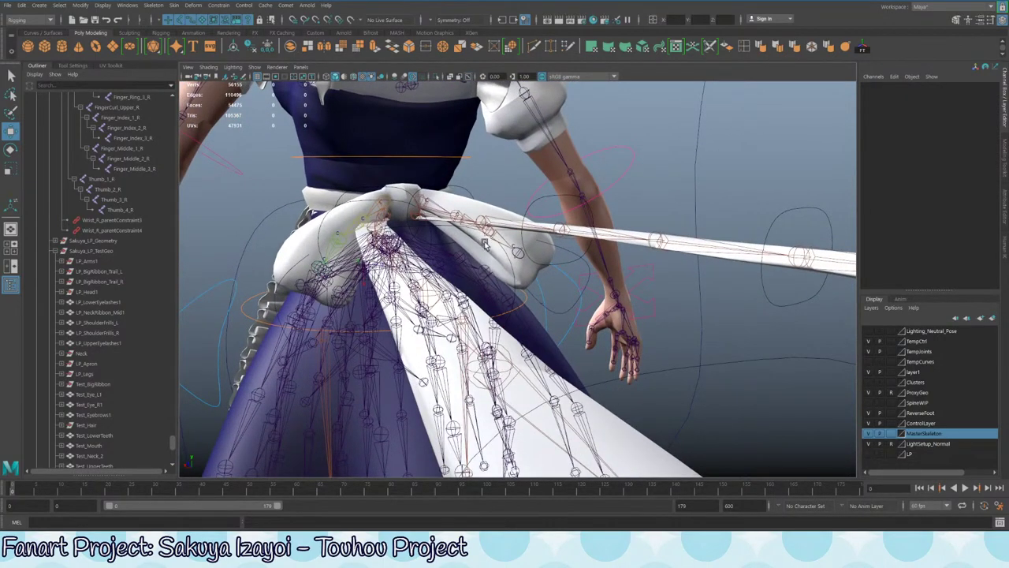
left_click_drag(485, 244, 339, 260, "alt")
right_click_drag(339, 260, 382, 240, "alt")
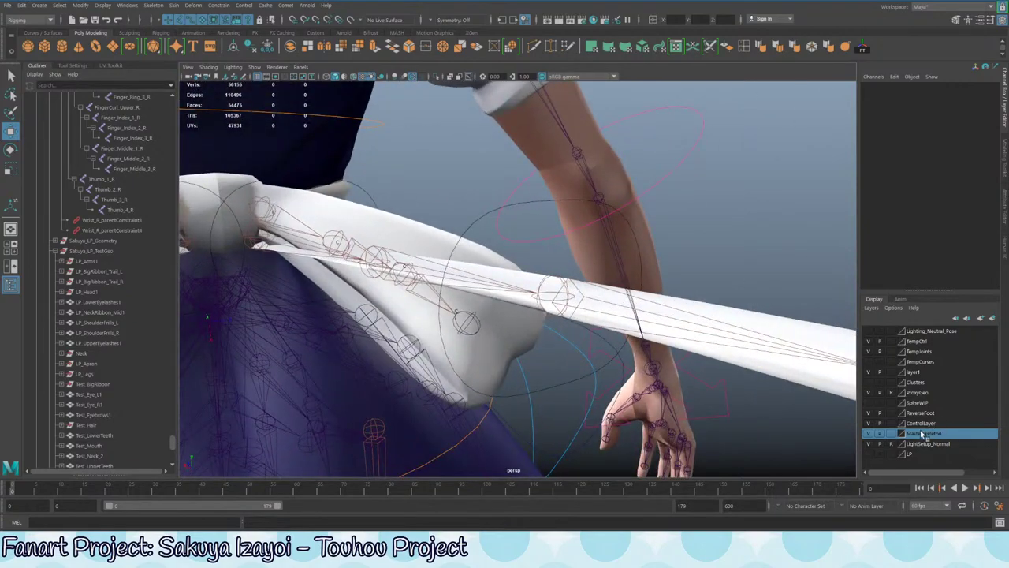
left_click_drag(404, 332, 357, 213, "alt")
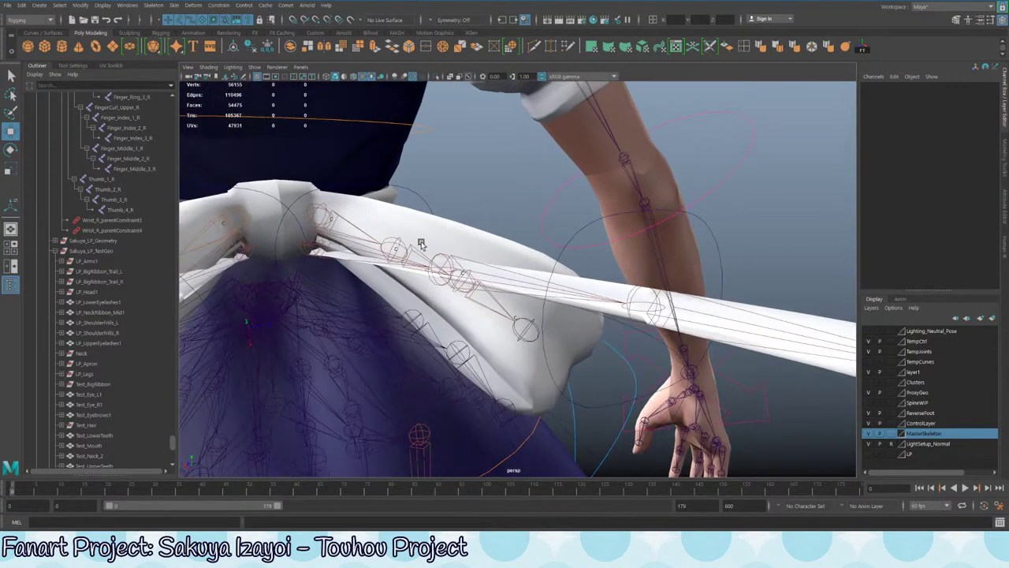
left_click(357, 213)
left_click(326, 211)
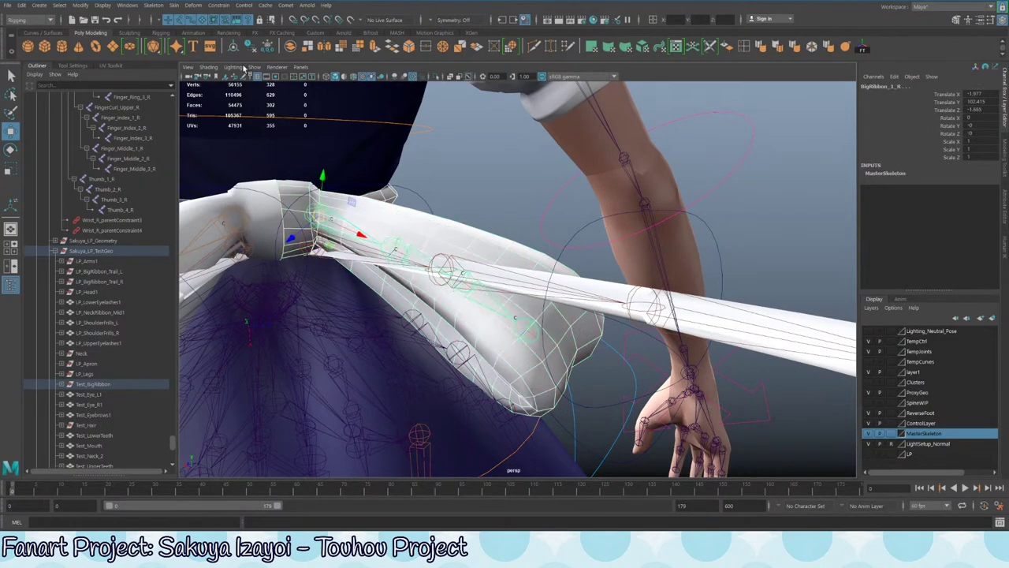
left_click(197, 5)
mouse_move(175, 6)
left_click(193, 31)
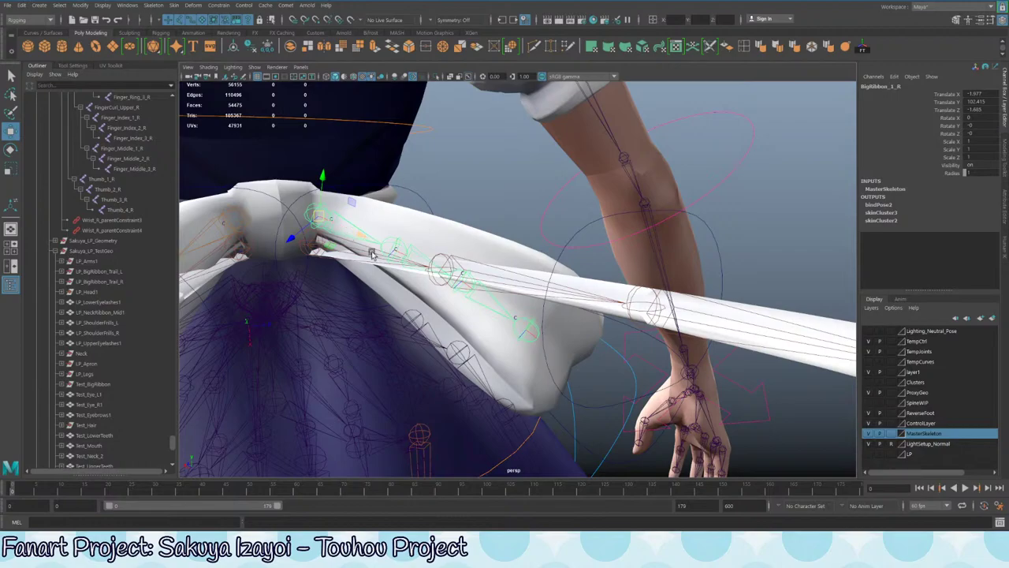
- Try moving Ctrl_BackRibbon_End_R to about 1.6, -2.2, 4.3 to test the right ribbon's deformation, and undo the move
left_click_drag(633, 392, 495, 428, "alt")
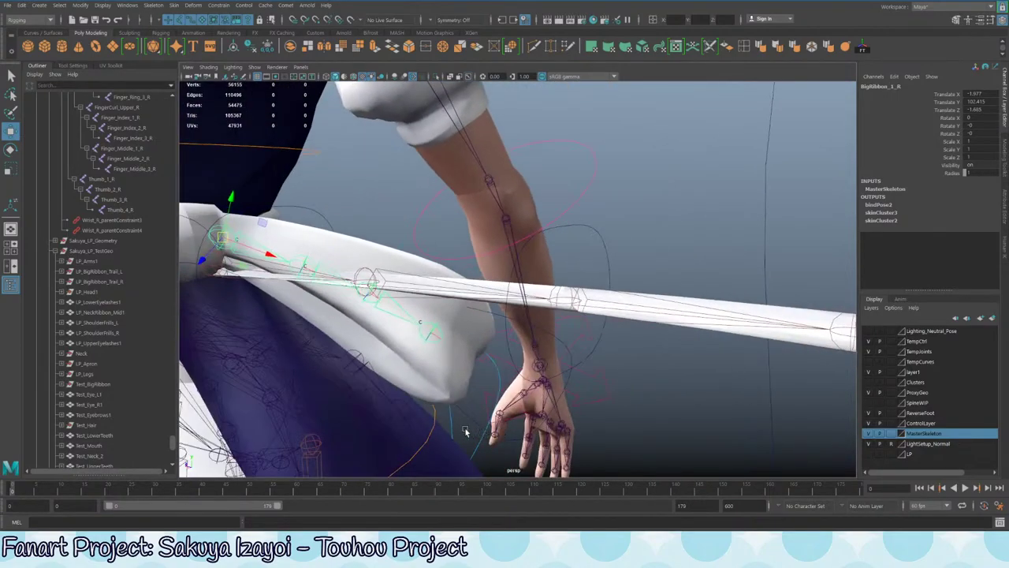
left_click(469, 417)
right_click_drag(591, 422, 280, 275, "alt")
middle_click_drag(454, 293, 509, 308, "alt")
mouse_move(497, 312)
left_mouse_down()
mouse_move(524, 228)
mouse_move(506, 292)
mouse_move(513, 284)
mouse_move(480, 307)
left_mouse_up()
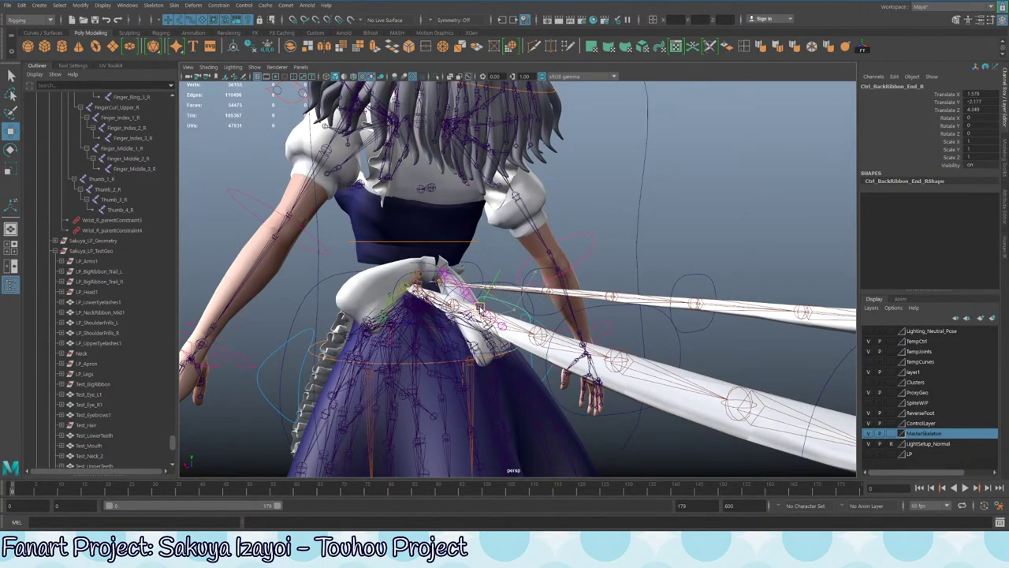
key("ctrl+z")
- Try raising Ctrl_BackRibbon_End_R by about -8.1, 11.4, 0.6 after checking the right ribbon mesh, and undo it
right_click_drag(479, 307, 525, 294, "alt")
left_click_drag(525, 293, 428, 266, "alt")
key("q")
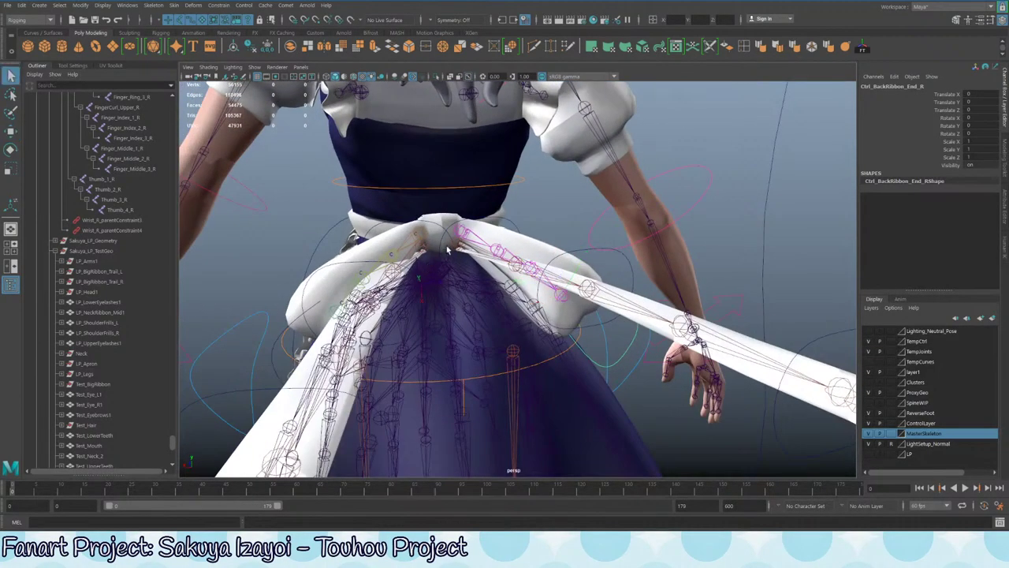
left_click(484, 234)
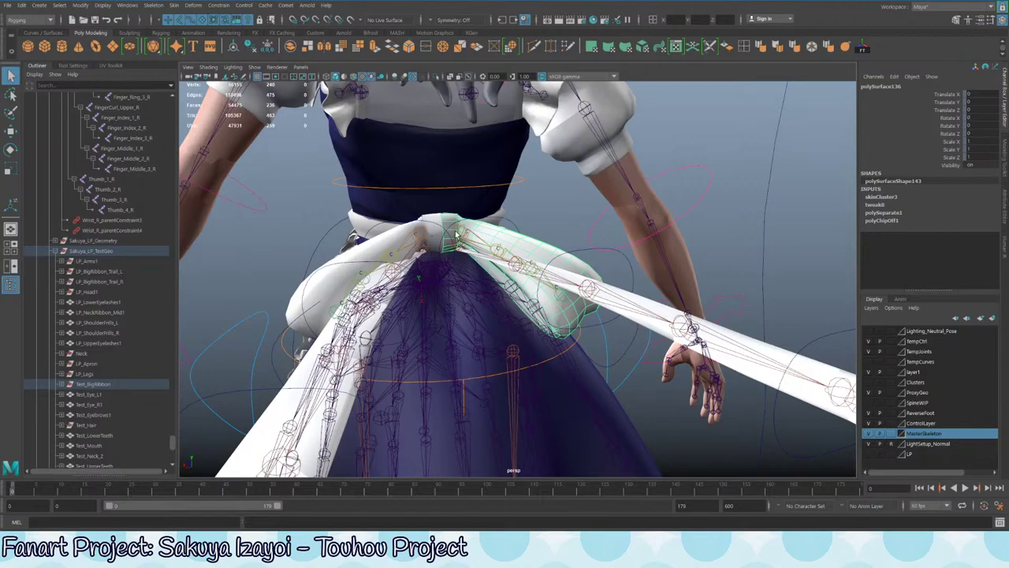
left_click(620, 359)
key("w")
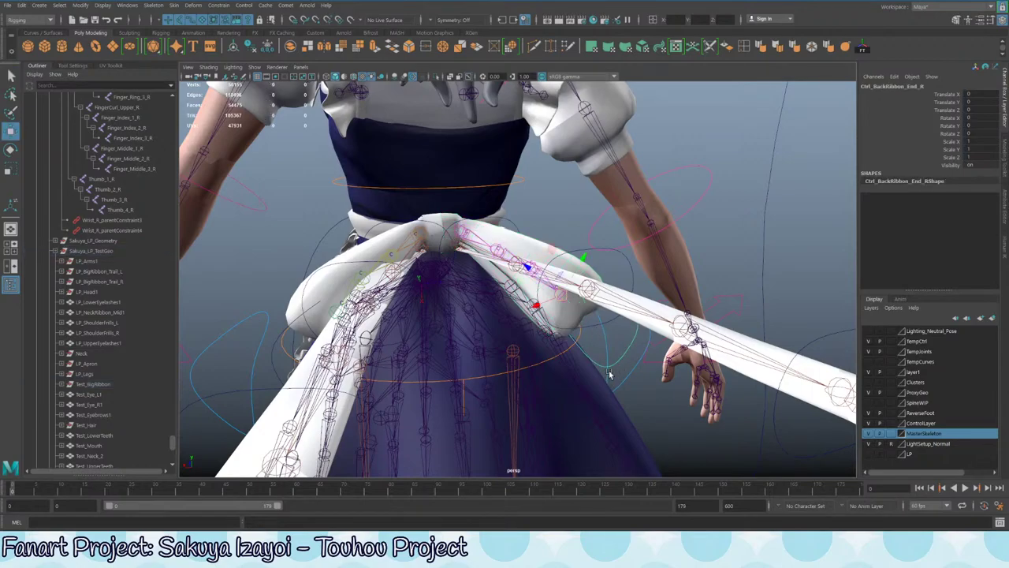
left_click_drag(562, 293, 635, 173)
key("ctrl+z")
- Select the Ctrl_BackRibbon_Group_End_R group, try rotating it to about -74, -42 and -51, and undo the rotation
scroll(110, 284, "up", 20)
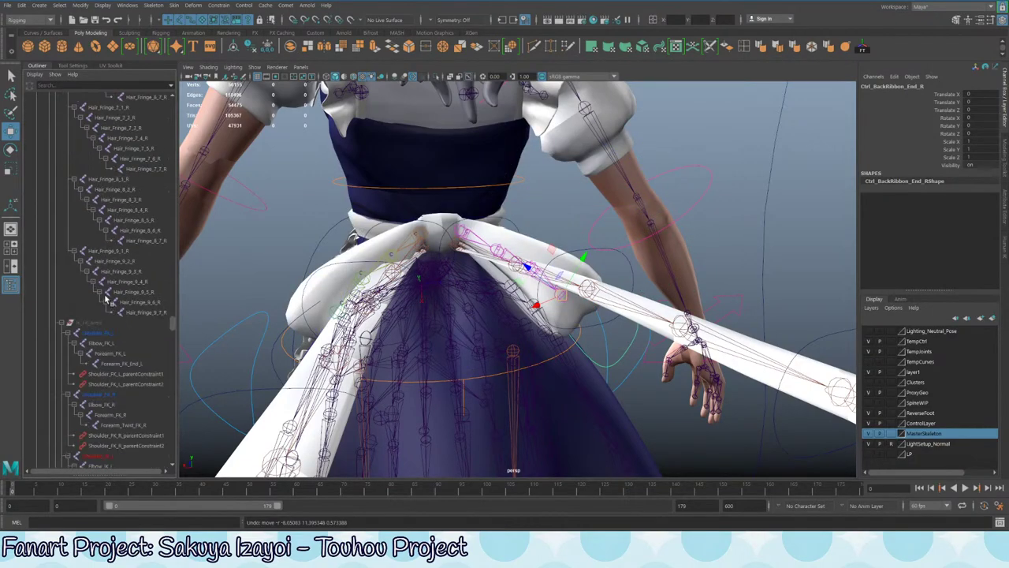
scroll(108, 298, "down", 15)
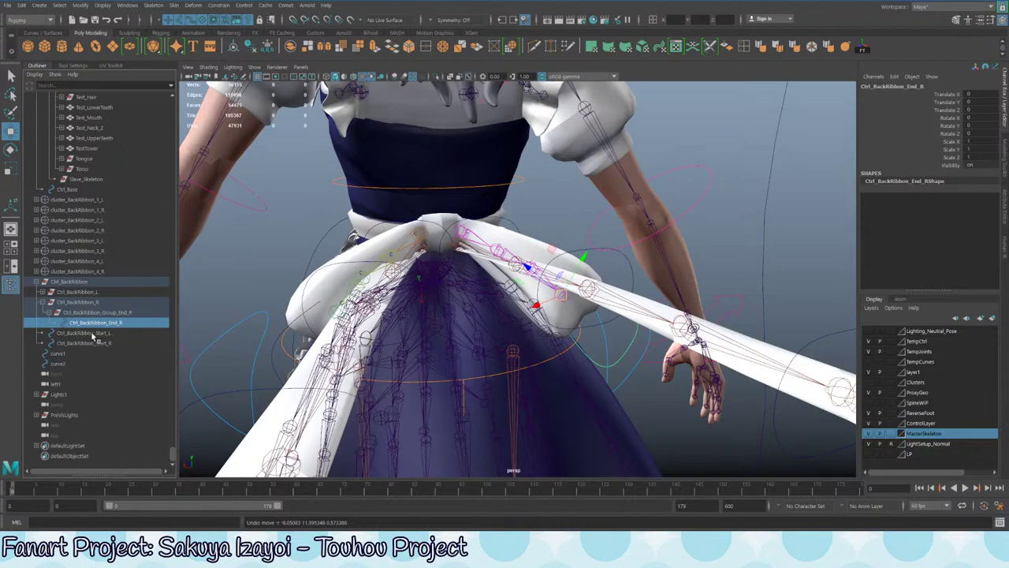
left_click(135, 313)
right_click_drag(405, 225, 679, 264, "alt")
left_click_drag(679, 264, 444, 231, "alt")
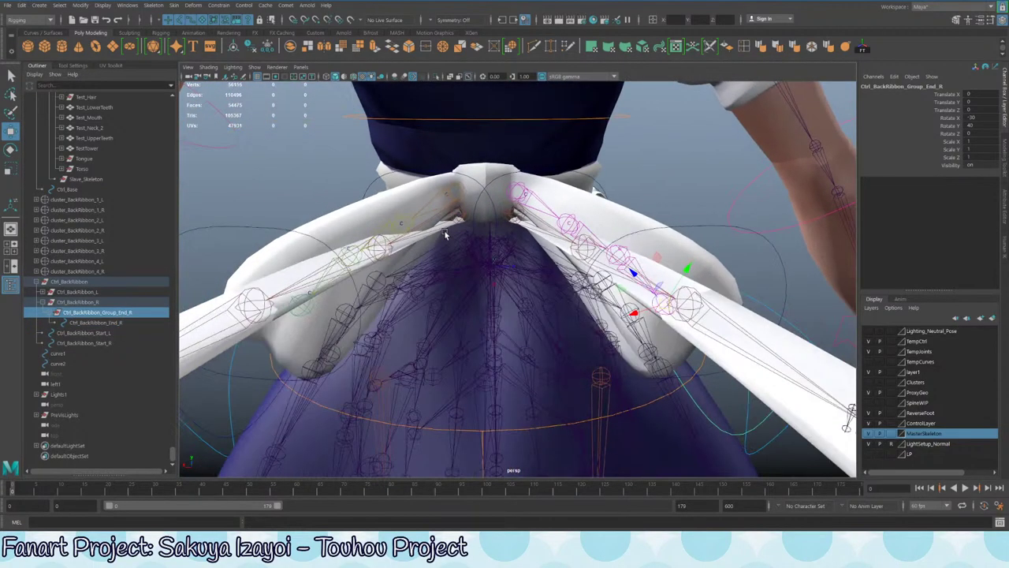
key("e")
left_click_drag(702, 300, 588, 315)
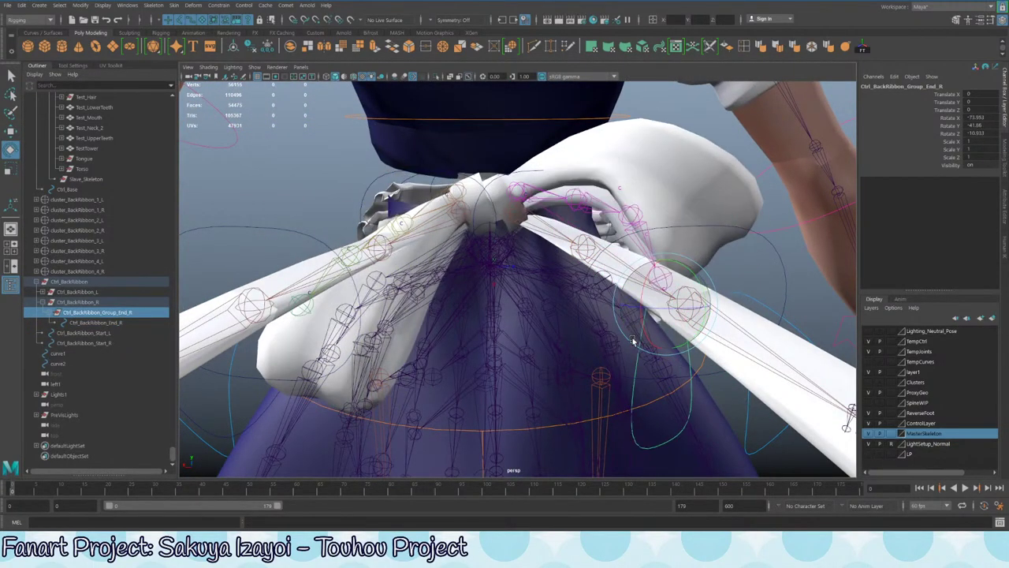
key("ctrl+z")
- Clear the selection and undo back to having Ctrl_BackRibbon_Group_End_R selected
left_click(256, 158)
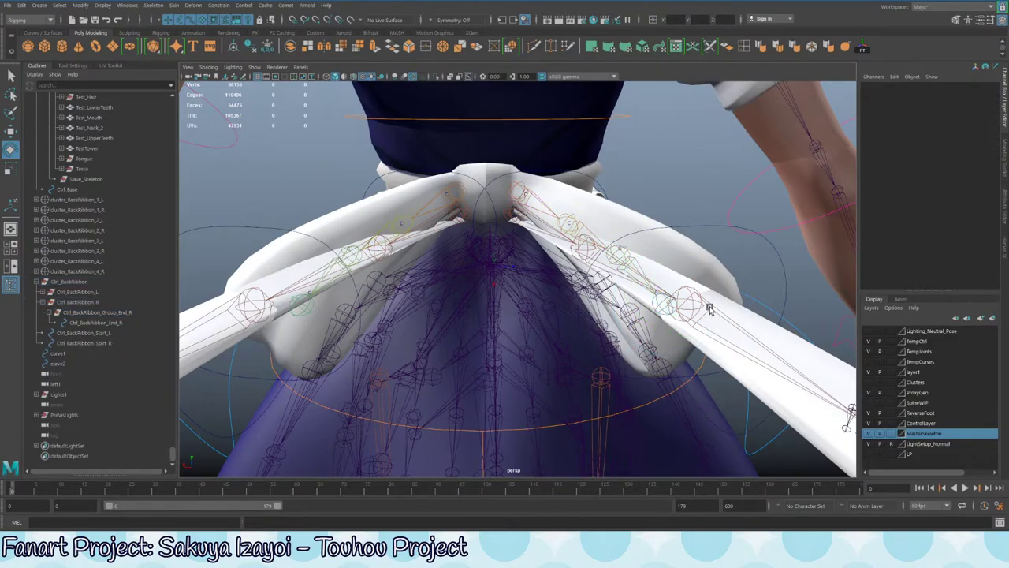
right_click_drag(661, 297, 465, 221, "alt")
mouse_move(465, 220)
left_mouse_down("alt")
mouse_move(485, 239)
mouse_move(473, 229)
left_mouse_up("alt")
key("ctrl+z")
key("ctrl+z")
key("ctrl+z")
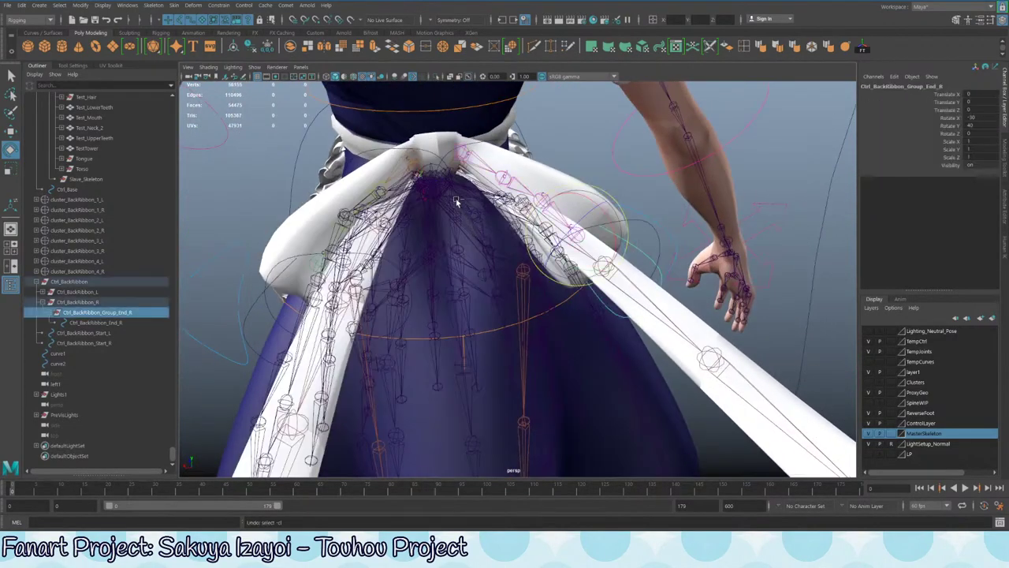
- Undo the smooth skin bind of the right ribbon mesh and clear the selection
key("ctrl+z")
key("ctrl+z")
key("ctrl+z")
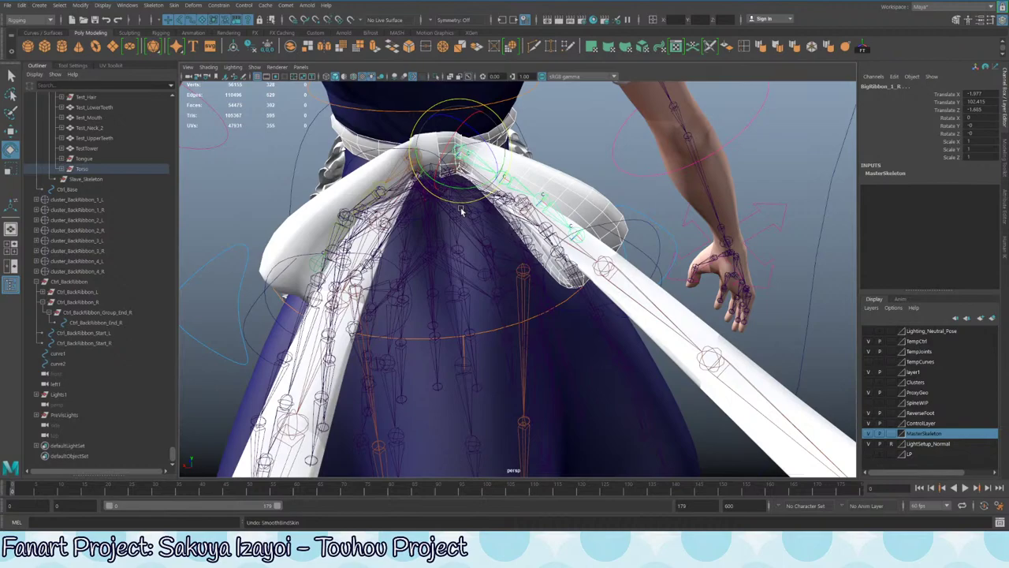
left_click_drag(632, 246, 625, 217, "alt")
left_click(625, 217)
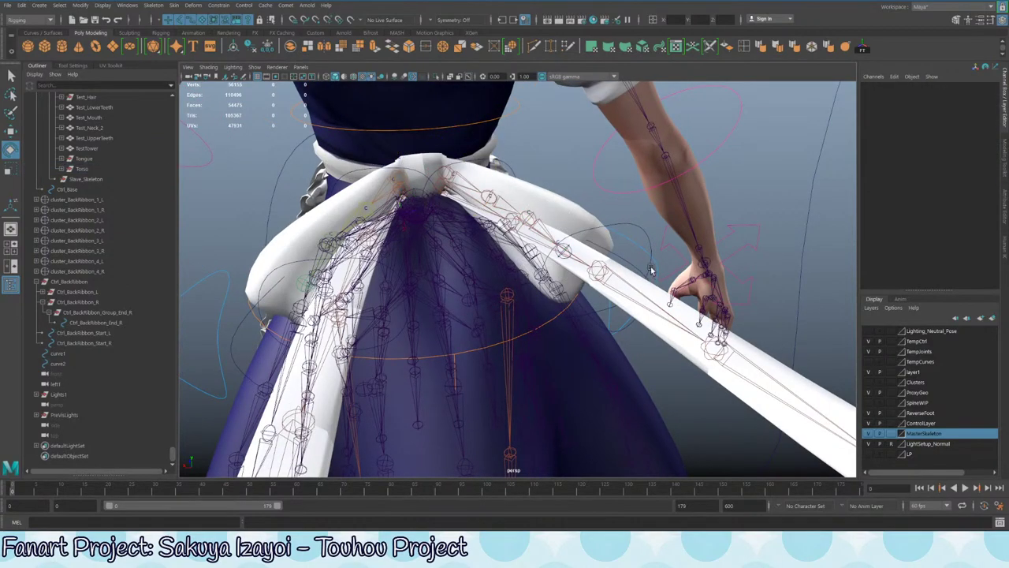
- Try moving Ctrl_BackRibbon_End_R to about -1.3, 1.9, 1.7, and undo back to Ctrl_BackRibbon_End_L being selected
left_click(491, 298)
key("w")
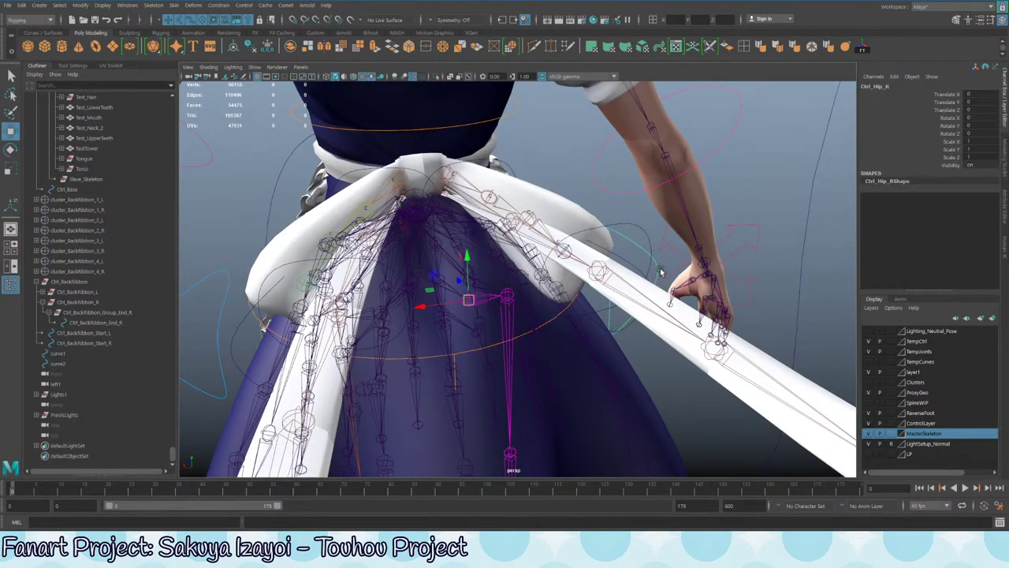
left_click_drag(658, 272, 454, 195, "alt")
left_click(530, 254)
left_click_drag(444, 235, 438, 198)
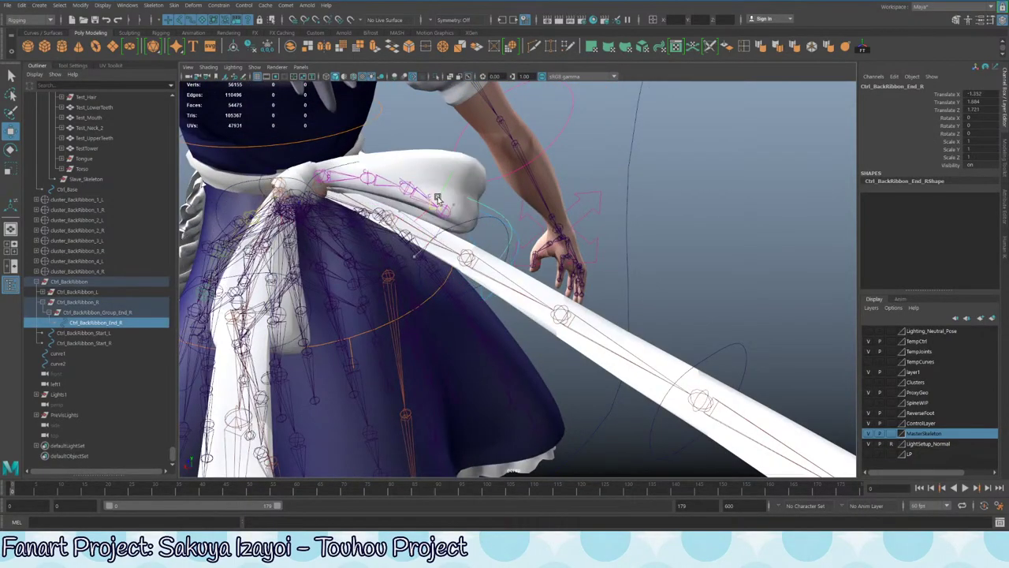
key("ctrl+z")
key("ctrl+z")
key("ctrl+z")
key("ctrl+z")
key("ctrl+z")
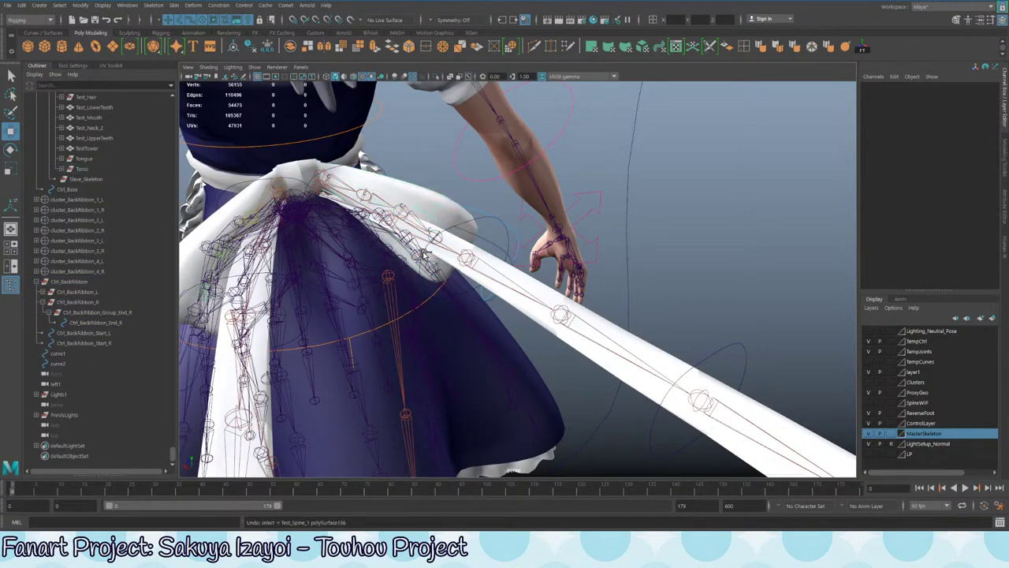
key("ctrl+z")
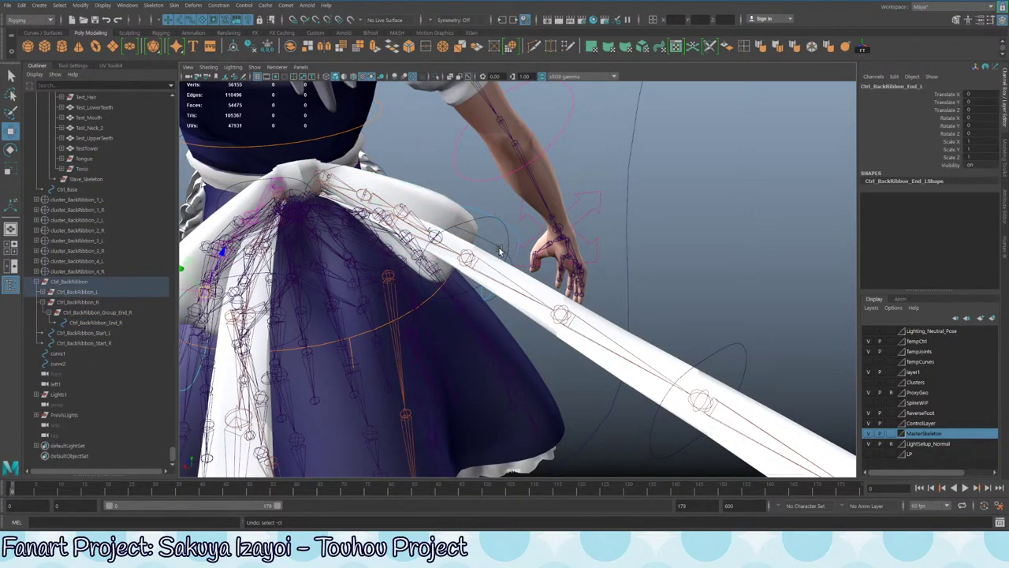
- Try moving Ctrl_BackRibbon_End_R to about -4.0, 9.0, 5.7 to see how both ribbon halves react, and undo the move
left_click(499, 251)
left_click_drag(499, 251, 468, 137, "alt")
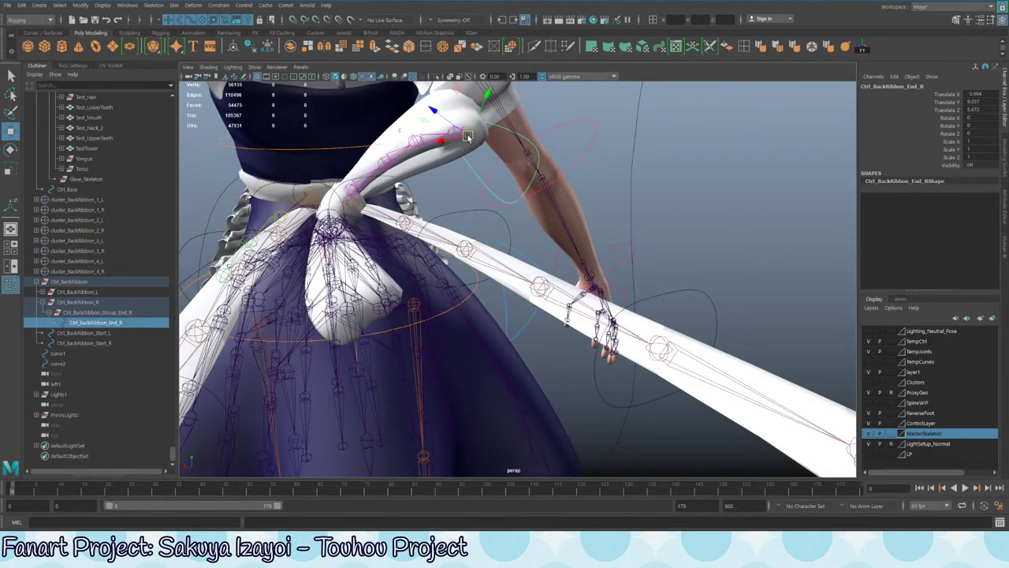
key("ctrl+z")
- Inspect the BackRibbon_Ribbon group and the BigRibbon_1_L and BigRibbon_1_R joints, examining the right joint closely at the ribbon knot
key("q")
left_click(353, 201)
key("f")
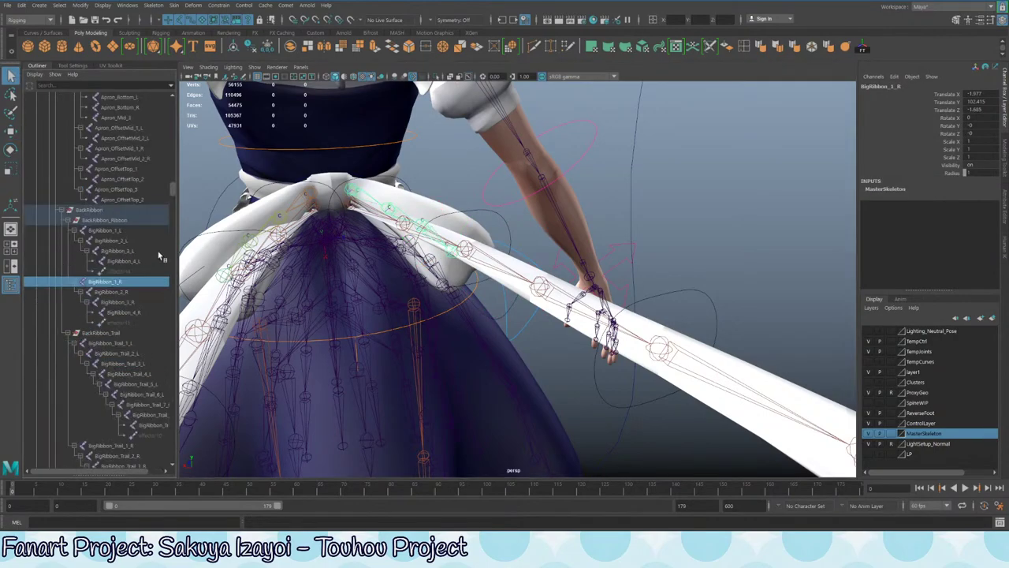
left_click(135, 220)
left_click(126, 230)
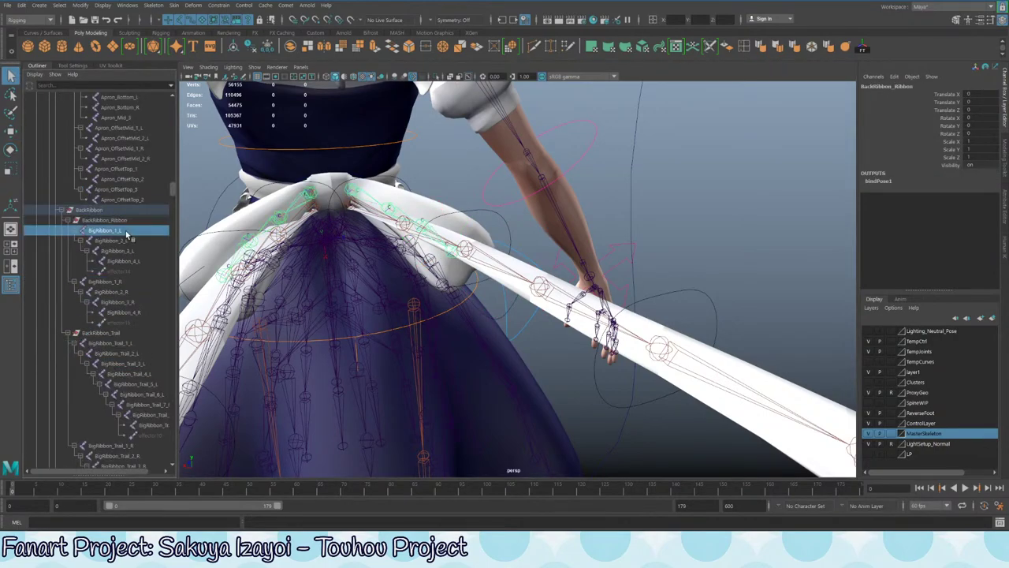
left_click(102, 282)
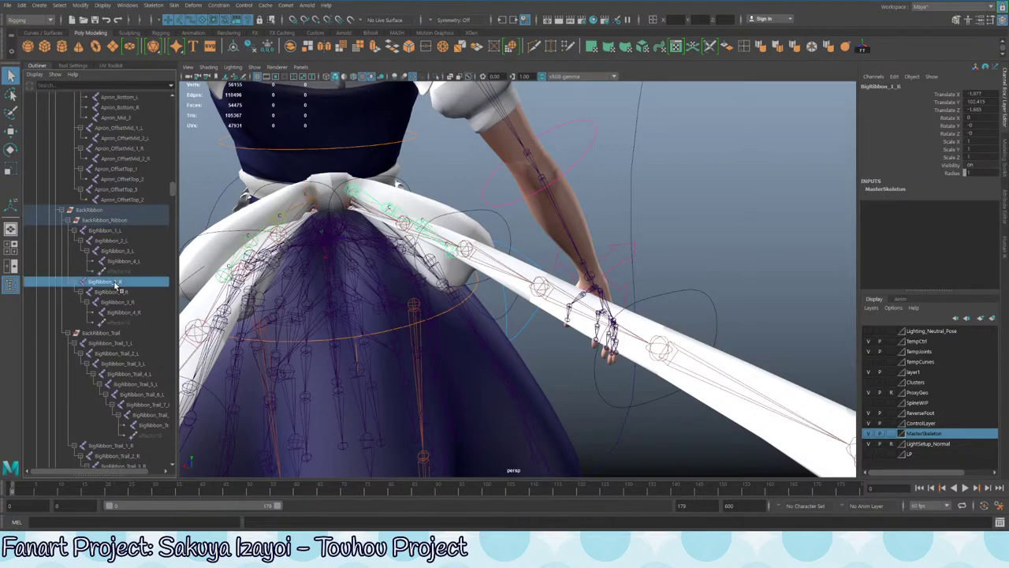
left_click_drag(440, 245, 580, 290, "alt")
right_click_drag(581, 290, 607, 264, "alt")
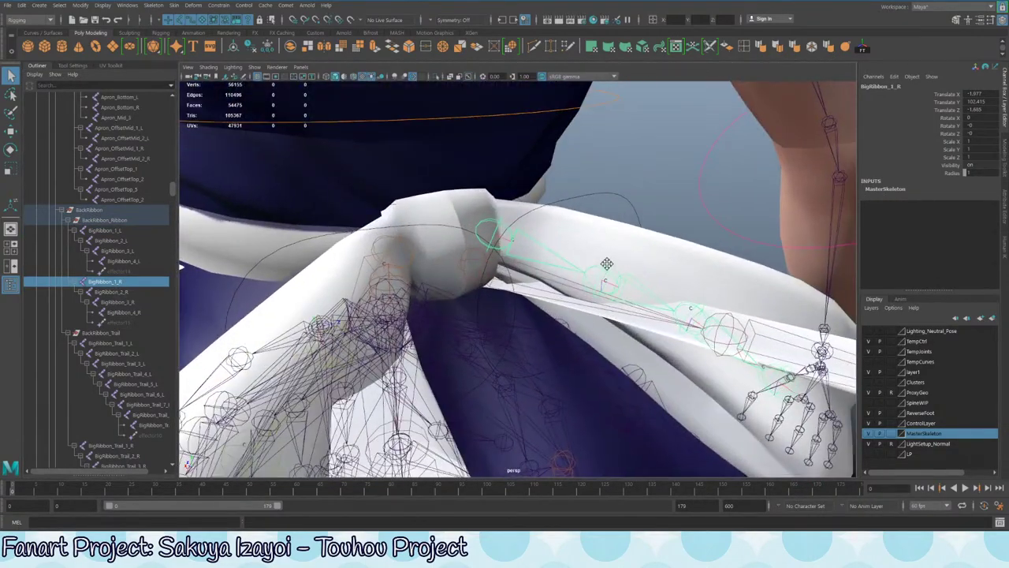
left_click(514, 235)
left_click(511, 241)
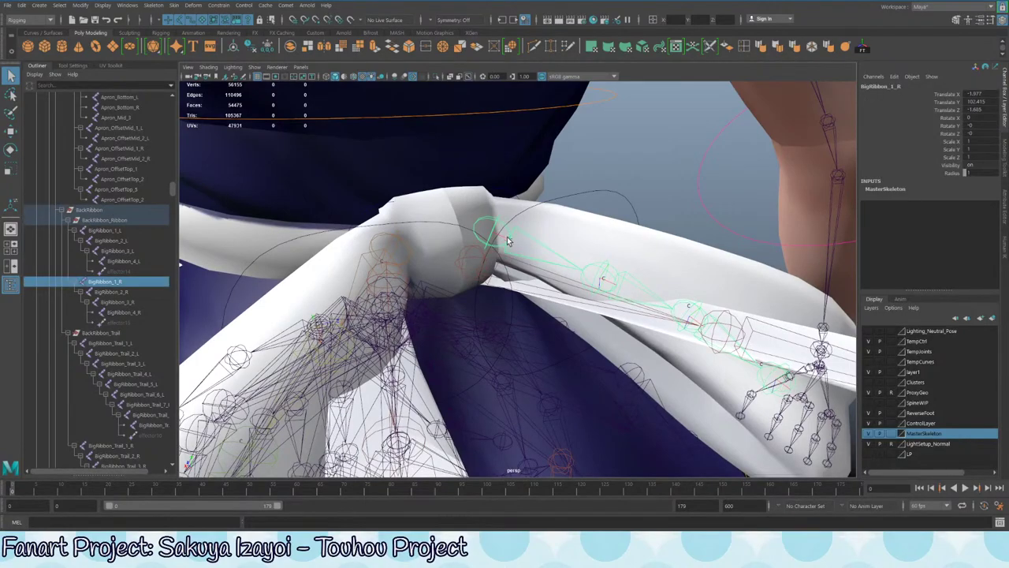
right_click_drag(507, 237, 720, 322, "alt")
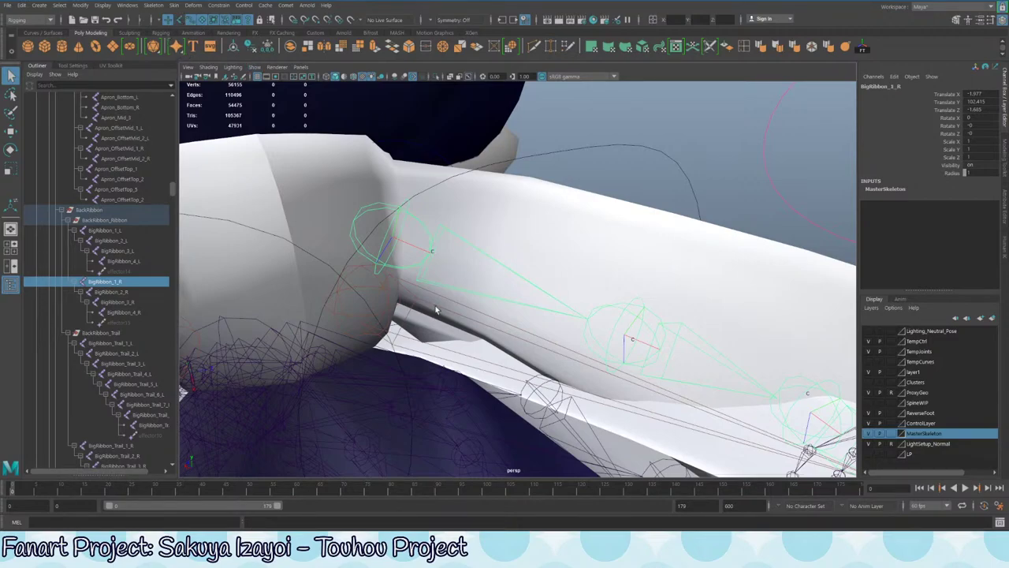
- Locate cluster_BackRibbon_1_R in the hierarchy and examine the attributes of its parent constraint
left_click(433, 260)
scroll(120, 312, "up", 10)
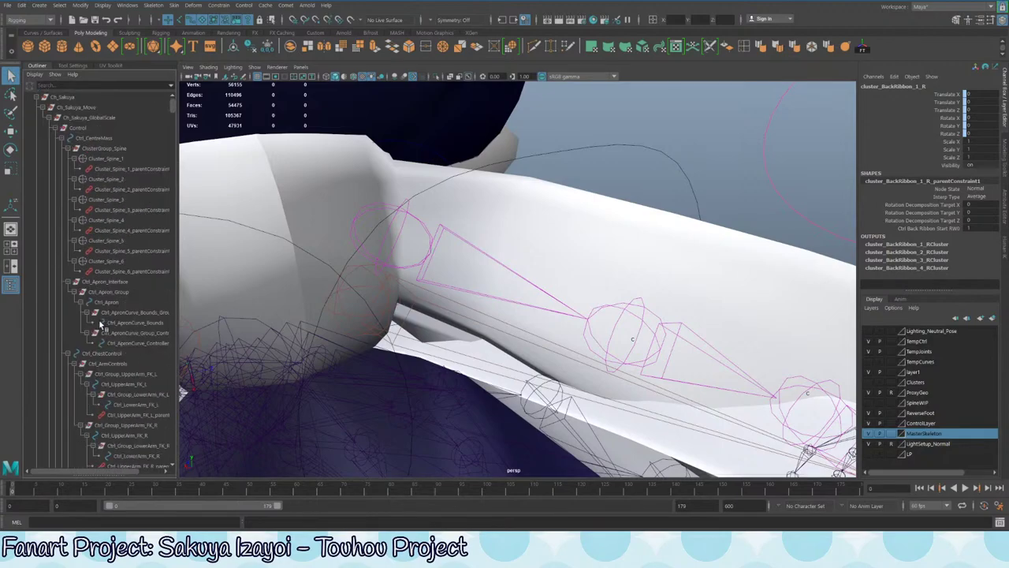
left_click_drag(172, 107, 153, 460)
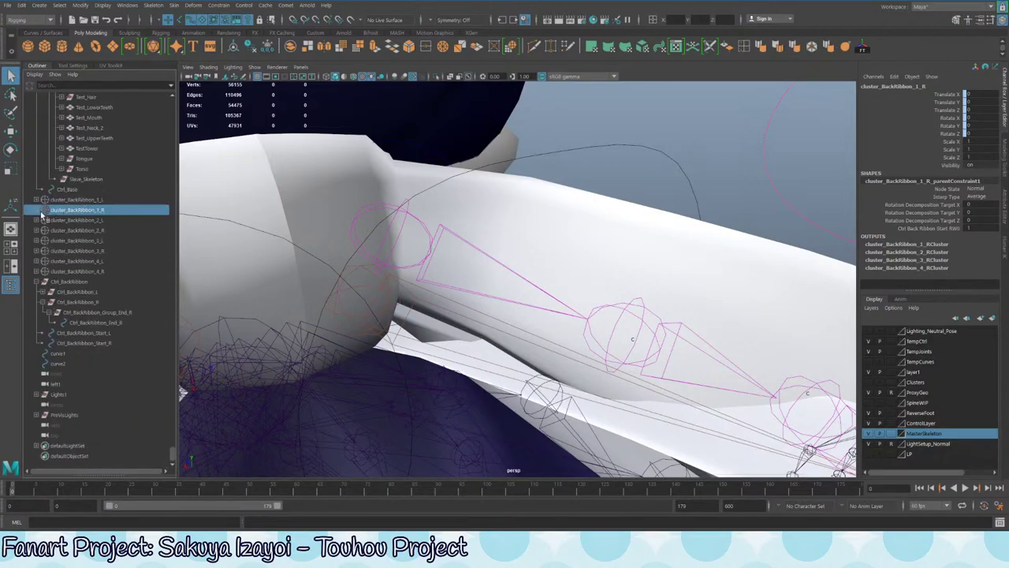
left_click(38, 210)
left_click(116, 221)
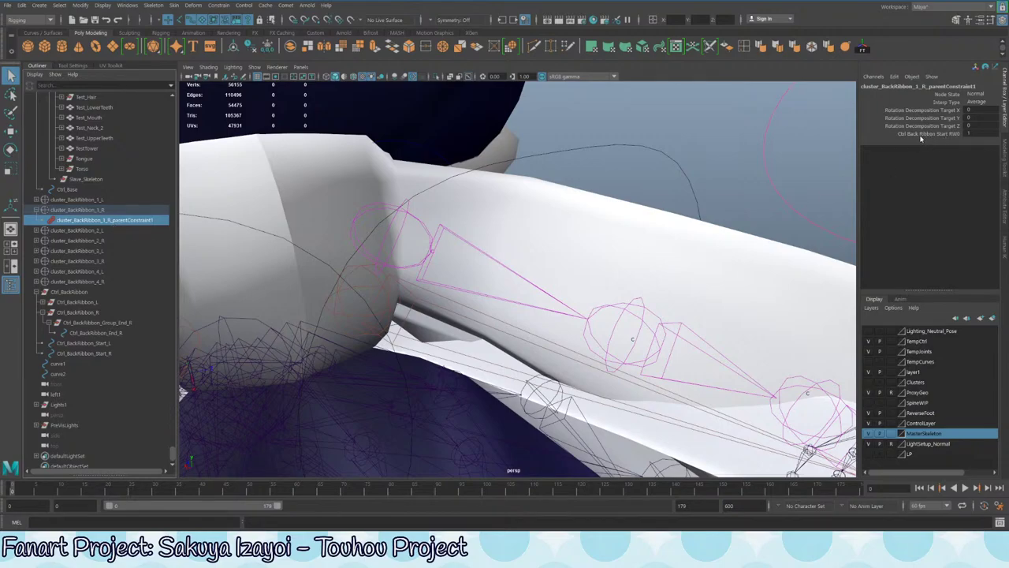
scroll(446, 174, "down", 2)
- Try moving the Ctrl_BackRibbon_Start_R controller to test the start of the right ribbon, and undo the move
left_click(447, 175)
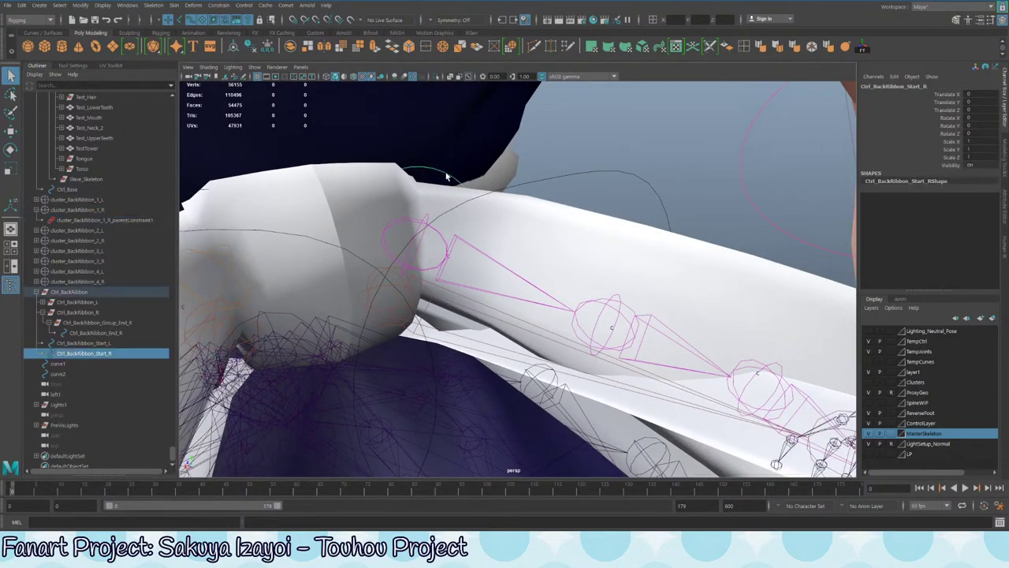
right_click_drag(497, 195, 255, 190, "alt")
key("w")
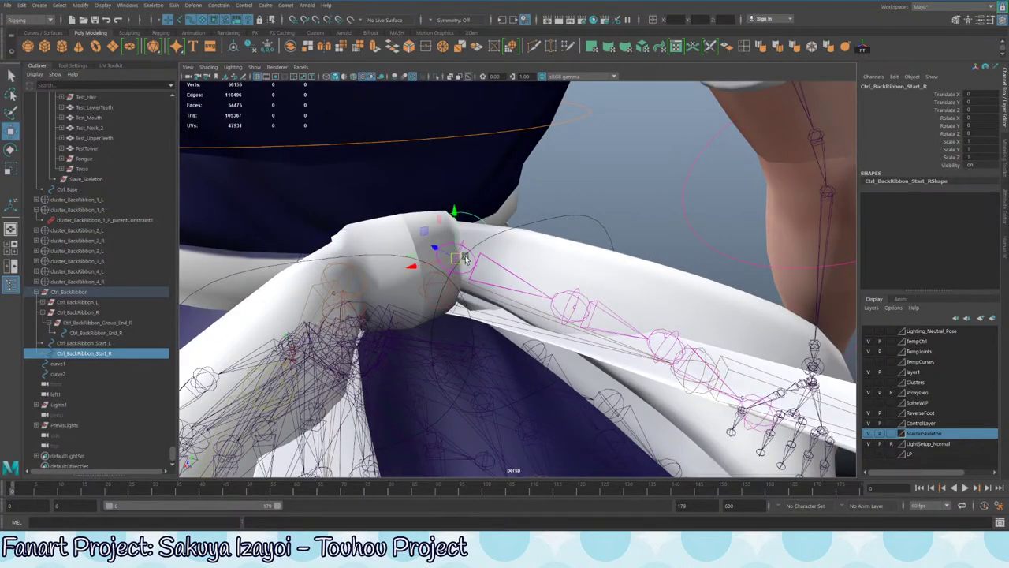
left_click_drag(461, 254, 573, 193)
middle_click_drag(573, 193, 464, 295)
key("ctrl+z")
right_click_drag(501, 275, 375, 290, "alt")
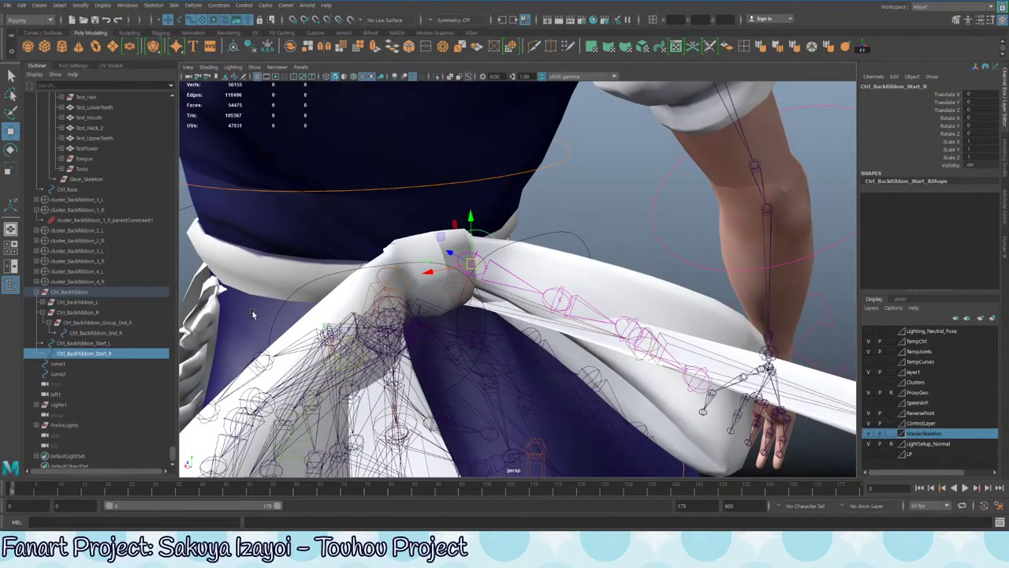
- Make the ProxyGeo layer's geometry selectable and select the left ribbon mesh, polySurface137
left_click(411, 247)
key("q")
left_click(436, 245)
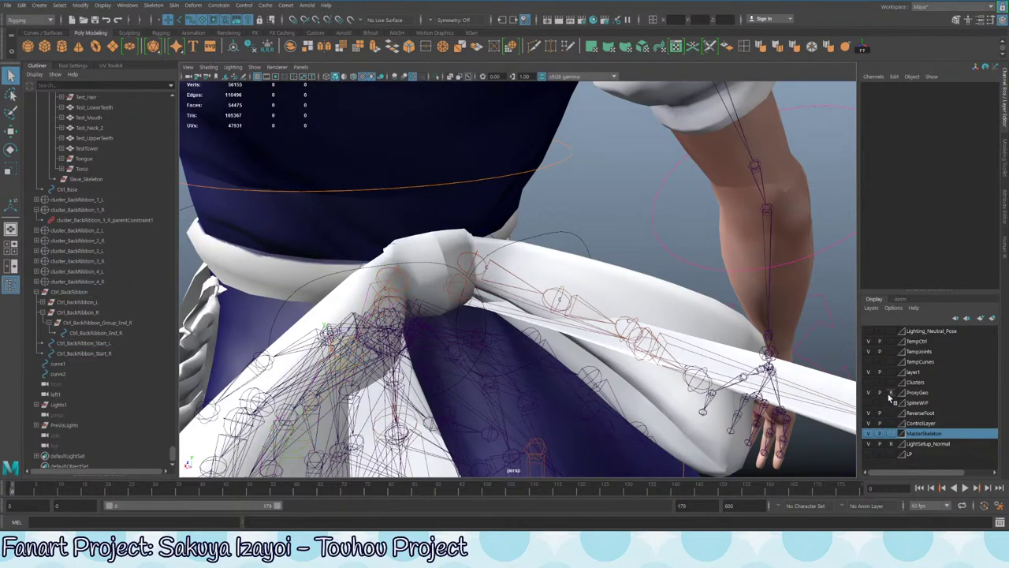
left_click(416, 243)
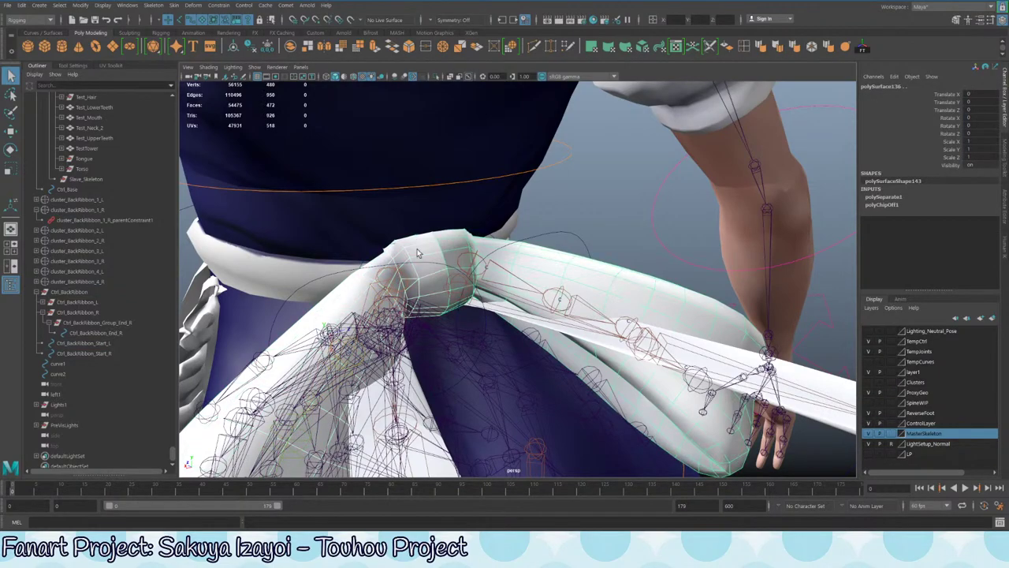
scroll(68, 253, "up", 10)
scroll(96, 189, "down", 10)
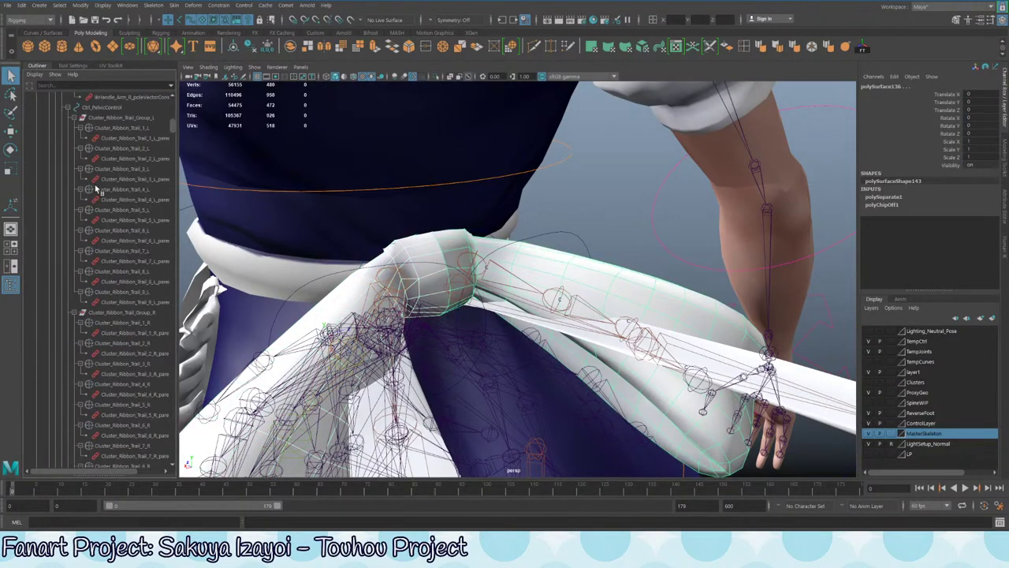
left_click(426, 259)
- Find the Test_BigRibbon group in the hierarchy and delete its Test_BigRibbon_parentConstraint1 constraint
scroll(78, 268, "up", 10)
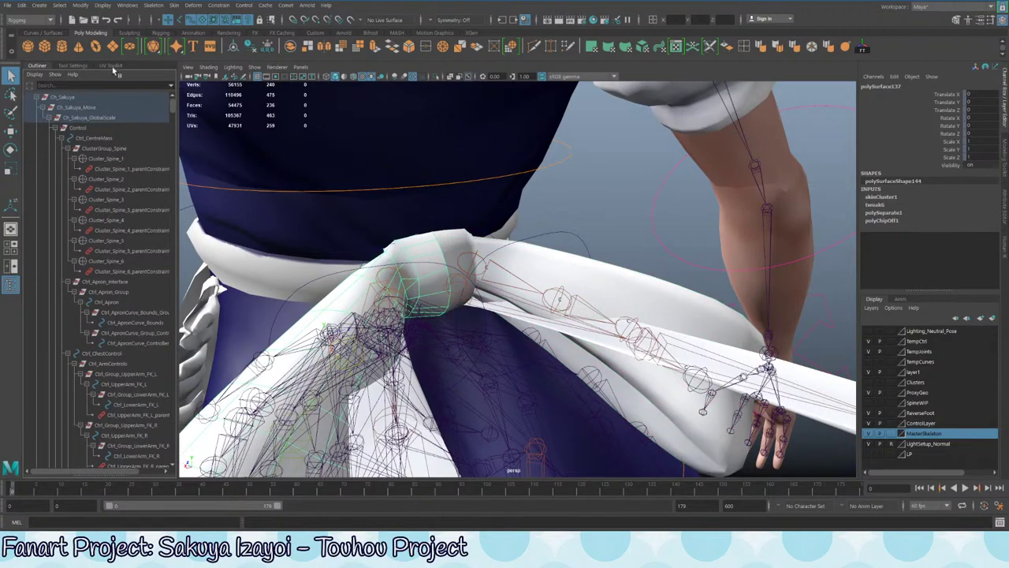
scroll(108, 254, "down", 15)
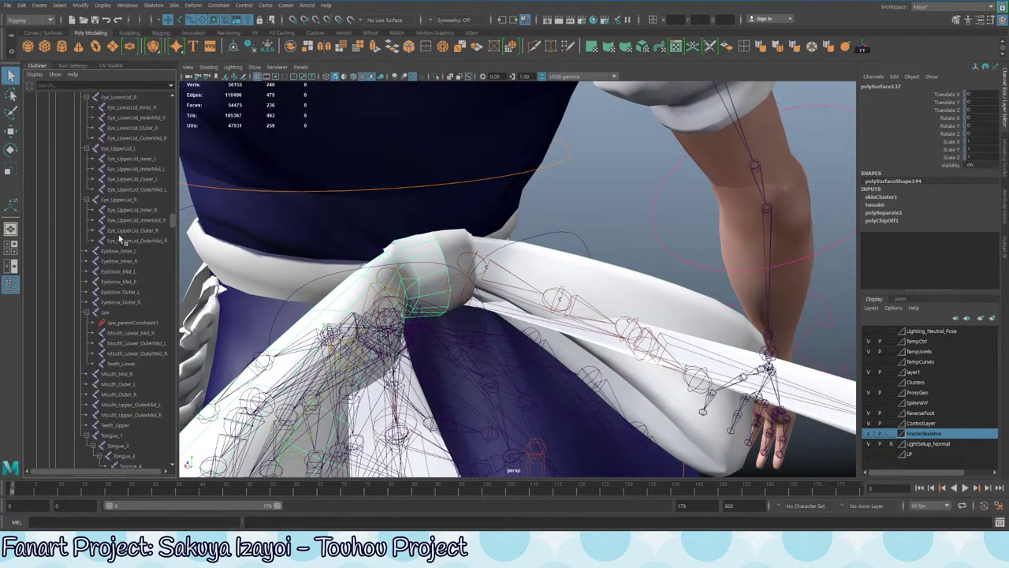
scroll(118, 293, "down", 15)
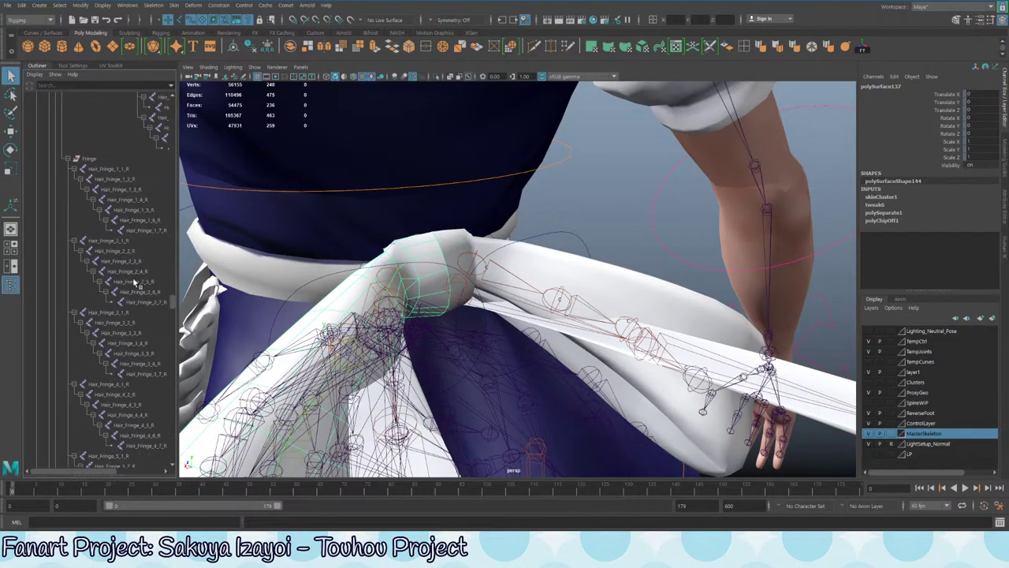
scroll(133, 264, "down", 15)
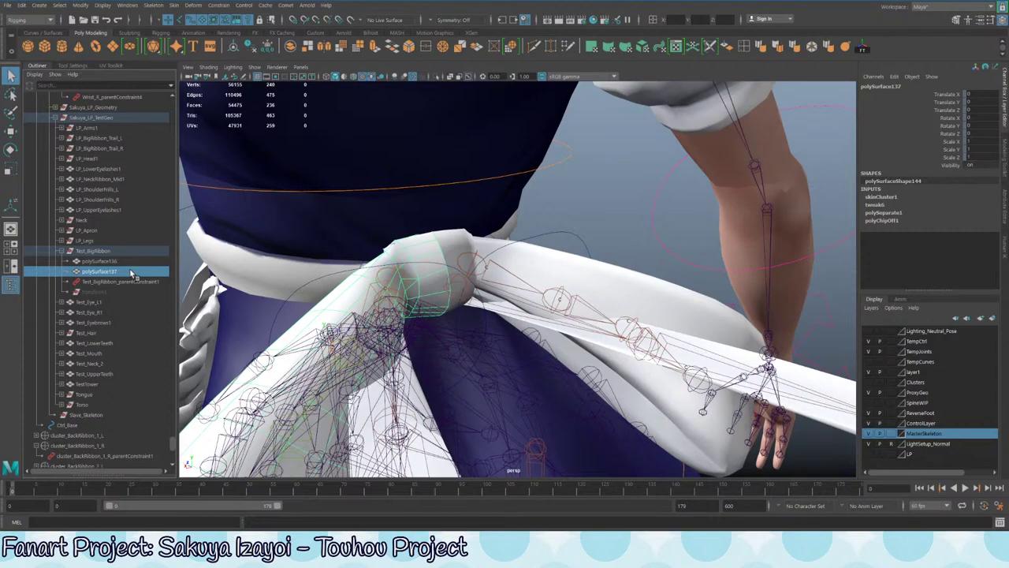
left_click(120, 281)
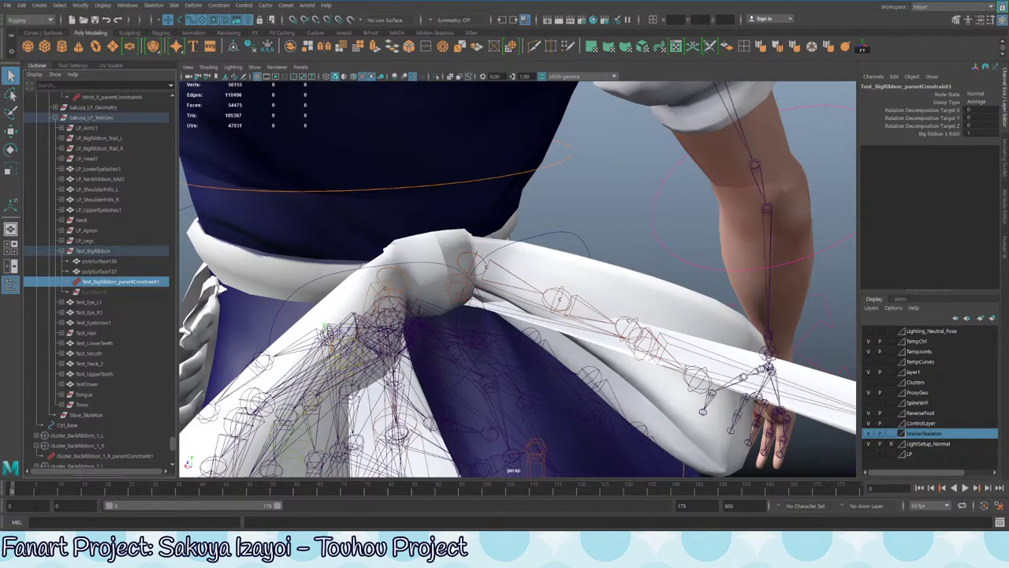
left_click(937, 136)
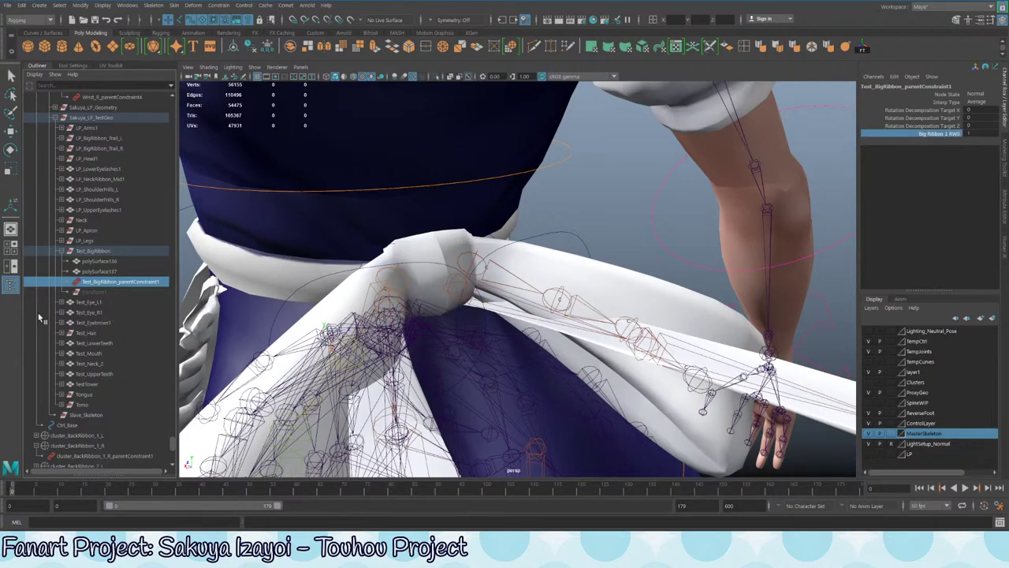
left_click(117, 271)
left_click(107, 282)
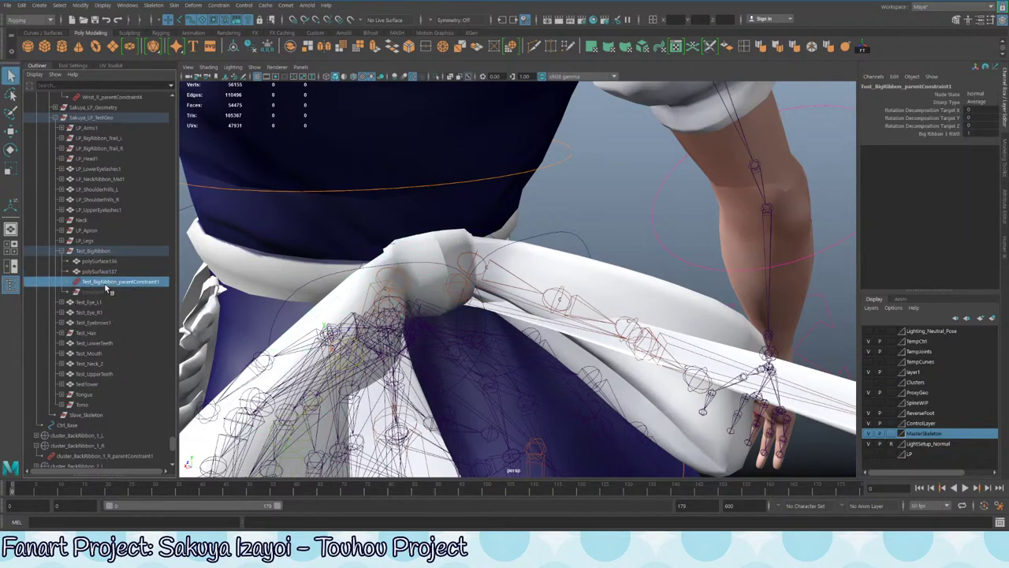
key("Delete")
- Try raising Ctrl_BackRibbon_End_R to test the ribbon without the parent constraint, and undo the move
left_click_drag(700, 284, 662, 386, "alt")
left_click(605, 364)
key("w")
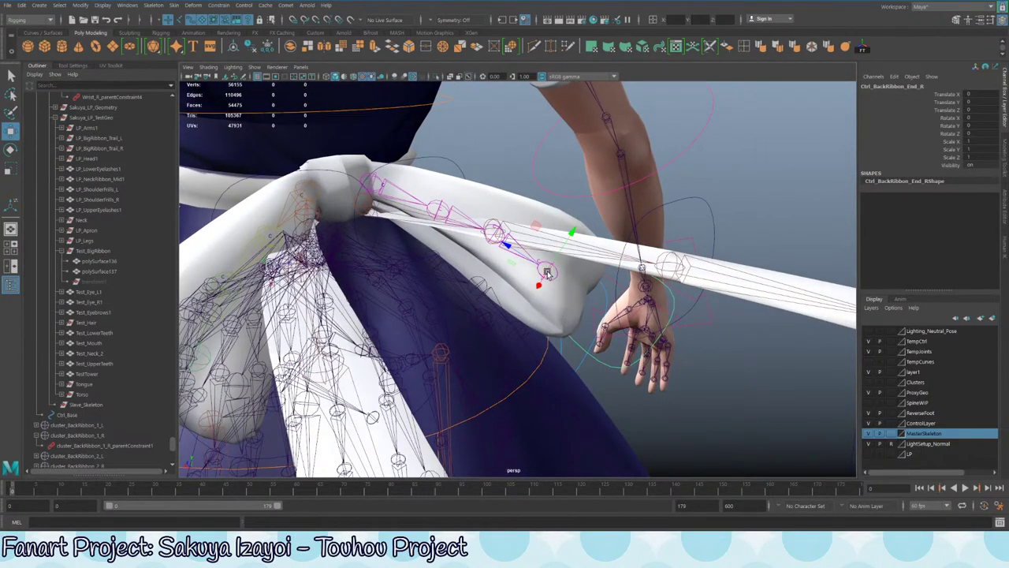
left_click_drag(545, 272, 559, 95)
key("ctrl+z")
- Try raising Ctrl_Ribbon_Trail_2_L on the left ribbon trail by about 6.4 in Y, and undo the move
left_click_drag(599, 237, 237, 234, "alt")
right_click_drag(599, 236, 501, 348, "alt")
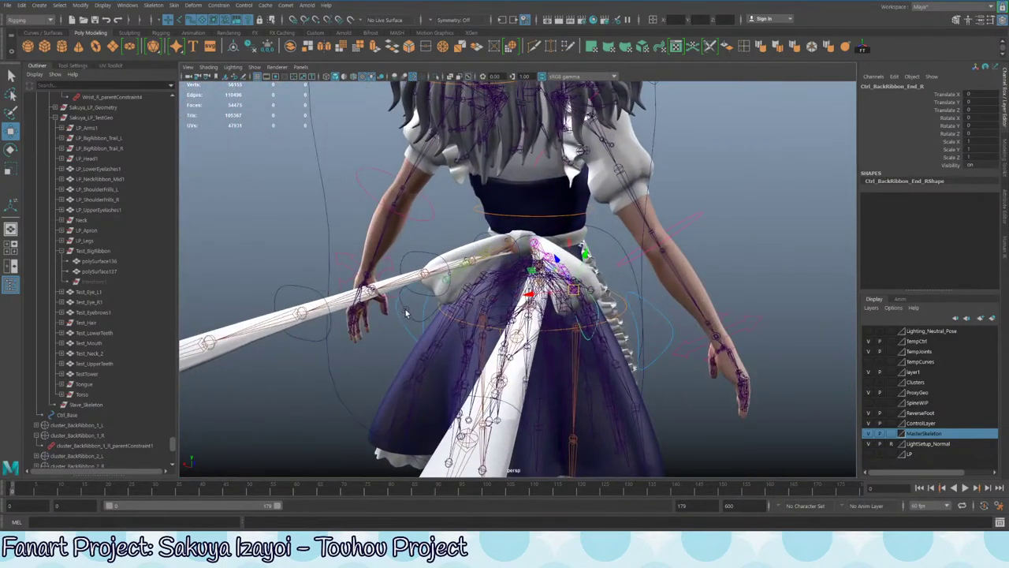
left_click(416, 294)
left_click_drag(424, 277, 414, 312)
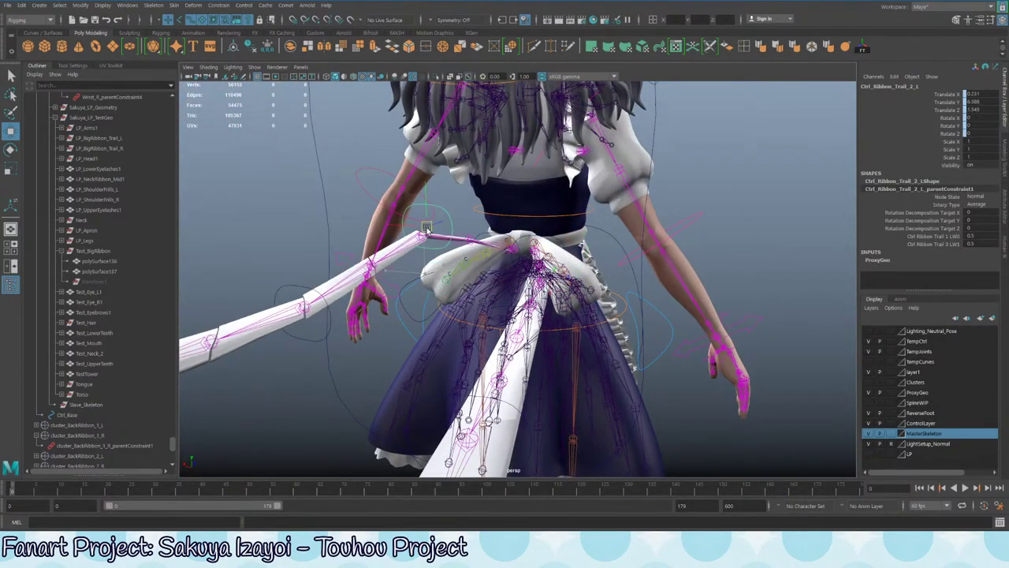
key("ctrl+z")
- Try moving Ctrl_BackRibbon_End_L by about -4.4, -5.3, 0.15 to test the left ribbon's deformation, and undo the move
left_click(418, 324)
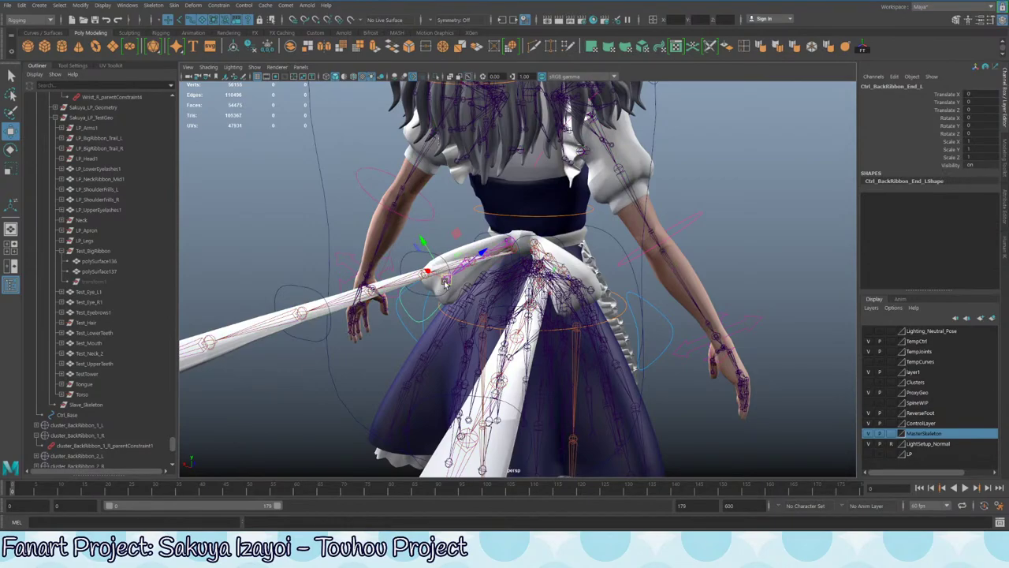
left_click_drag(439, 276, 465, 339)
key("ctrl+z")
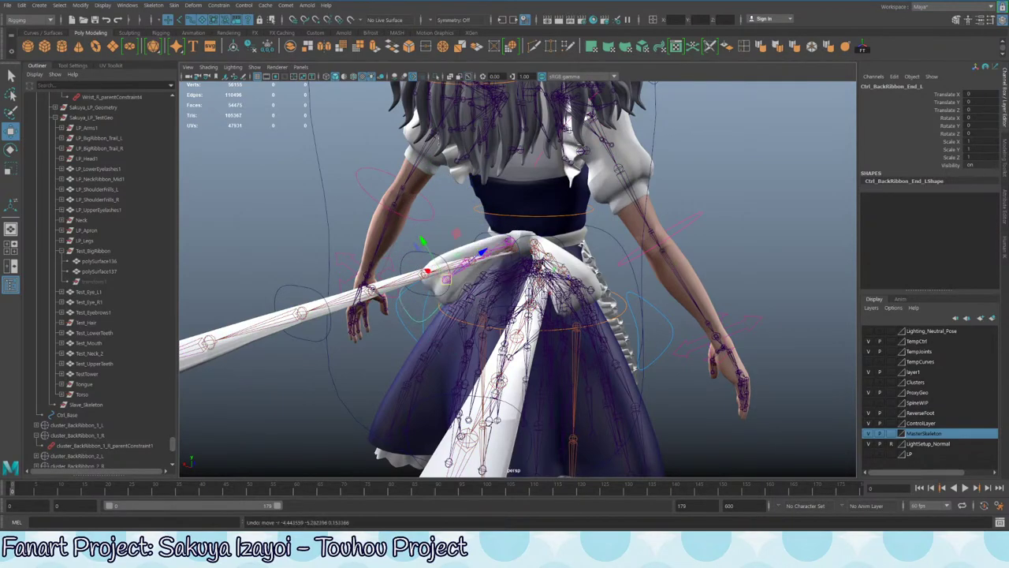
- Select the right ribbon's test mesh, polySurface136, near the knot
right_click_drag(489, 323, 637, 276, "alt")
left_click_drag(637, 276, 693, 280, "alt")
middle_click_drag(671, 276, 563, 250, "alt")
left_click_drag(654, 324, 599, 287, "alt")
left_click(597, 283)
middle_click_drag(509, 187, 507, 292, "alt")
right_click_drag(260, 325, 377, 326, "alt")
left_click(331, 251)
left_click_drag(331, 251, 431, 351, "alt")
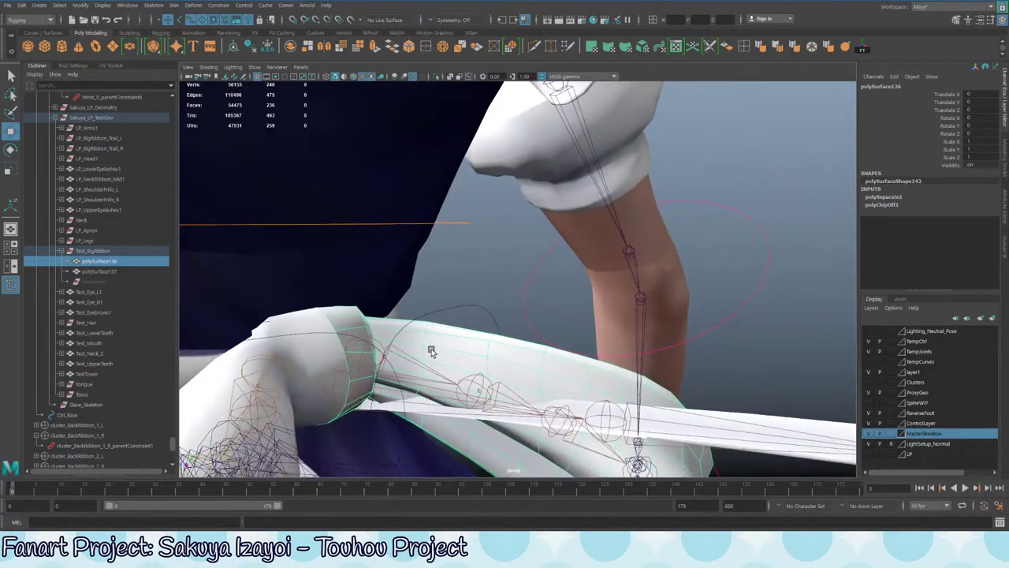
- Add the right big ribbon joints, including BigRibbon_1_R, to the selection and bind polySurface136 to them
left_click(407, 354, "shift")
left_click(410, 346, "shift")
left_click(401, 350, "shift")
left_click(400, 352, "shift")
left_click(419, 381, "shift")
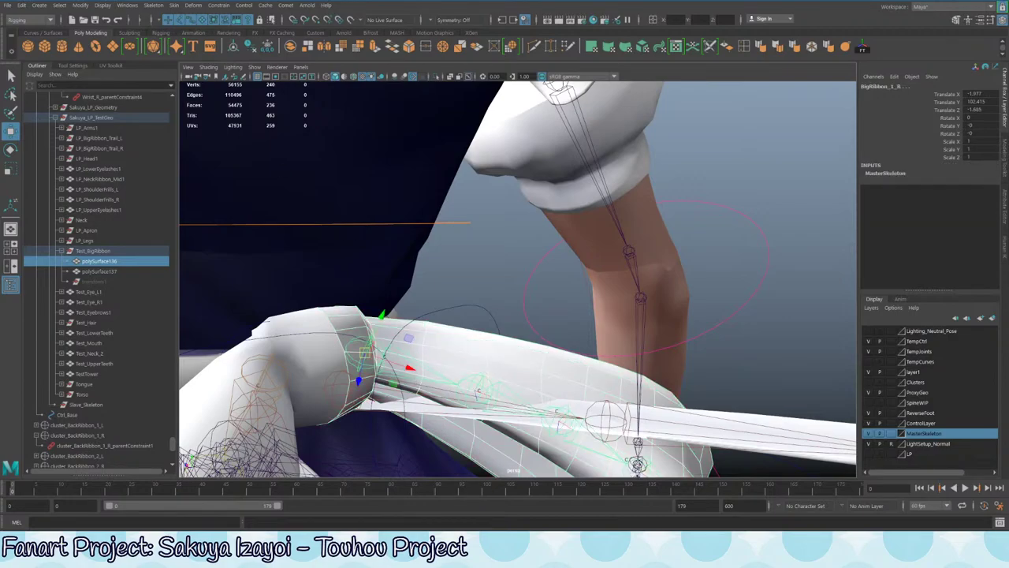
left_click(175, 5)
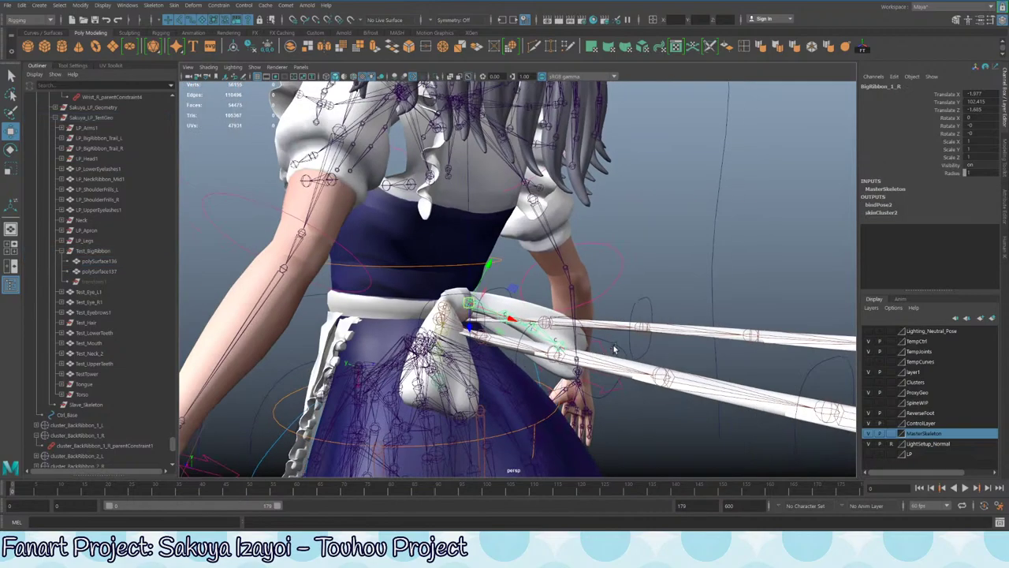
- Try moving Ctrl_BackRibbon_End_R and rotating it -20 in X to test the bound ribbon, and undo both transforms
left_click(615, 345)
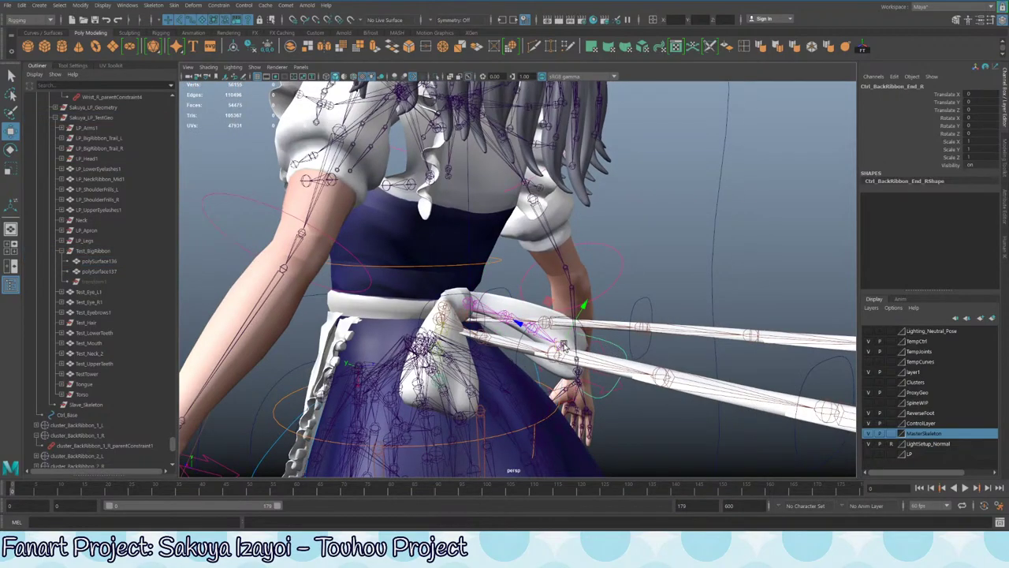
mouse_move(564, 345)
left_mouse_down()
mouse_move(557, 295)
mouse_move(561, 316)
mouse_move(593, 340)
mouse_move(579, 345)
left_mouse_up()
key("ctrl+z")
key("e")
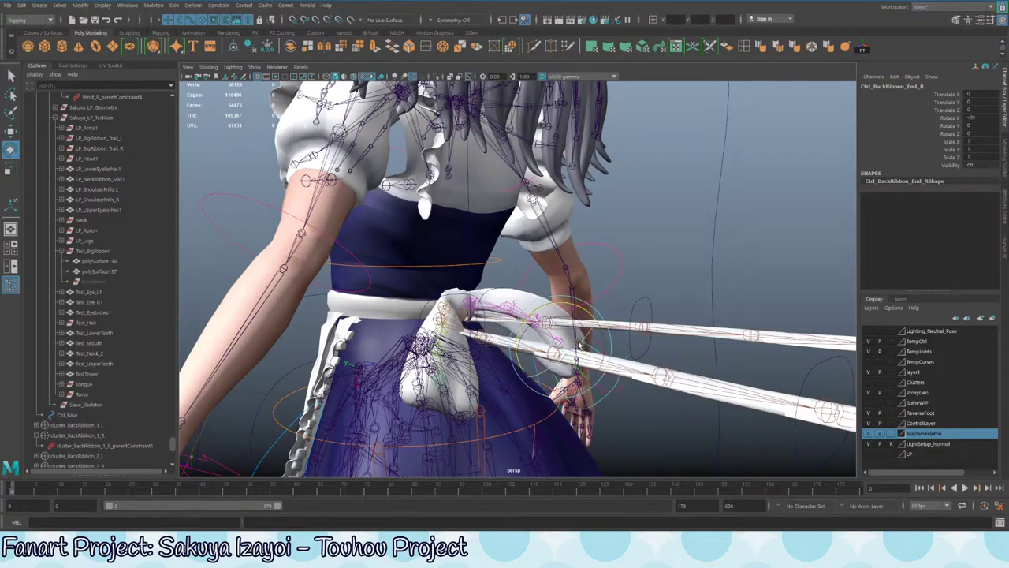
key("ctrl+z")
- Select the Ctrl_BackRibbon group and view its controls on the whole character from the side
scroll(544, 339, "down", 2)
scroll(98, 402, "down", 8)
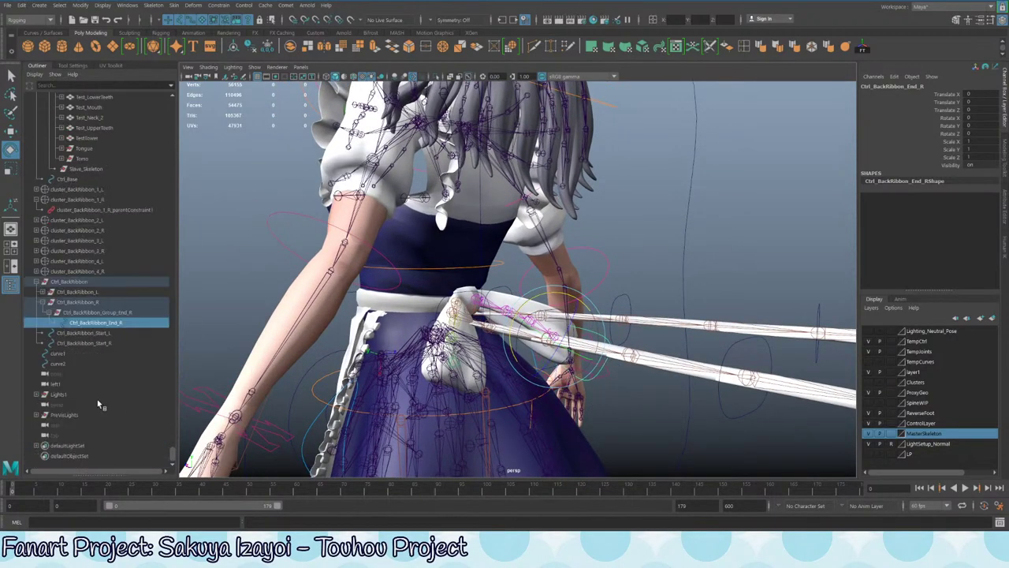
left_click(69, 281)
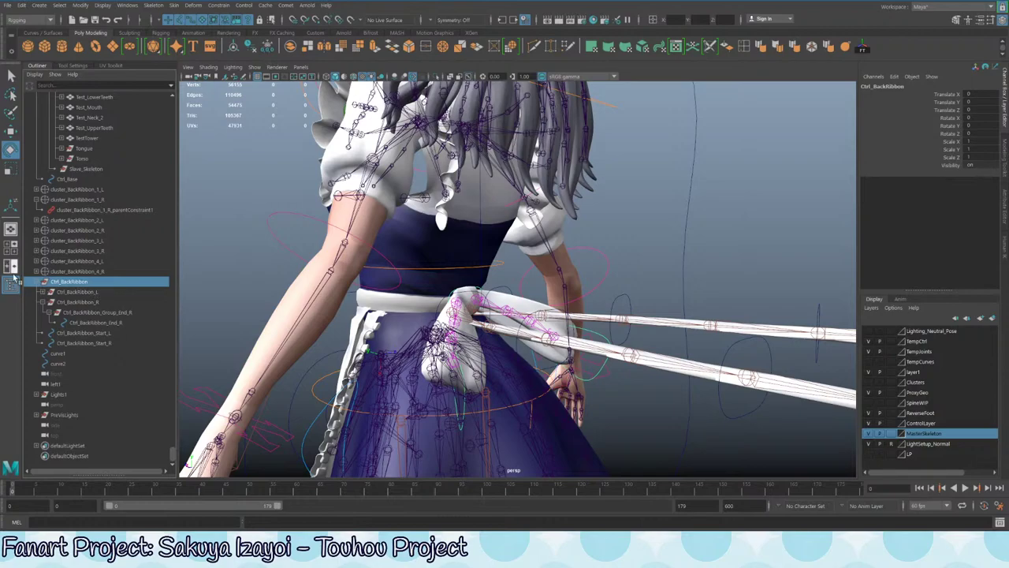
right_click_drag(604, 288, 711, 326, "alt")
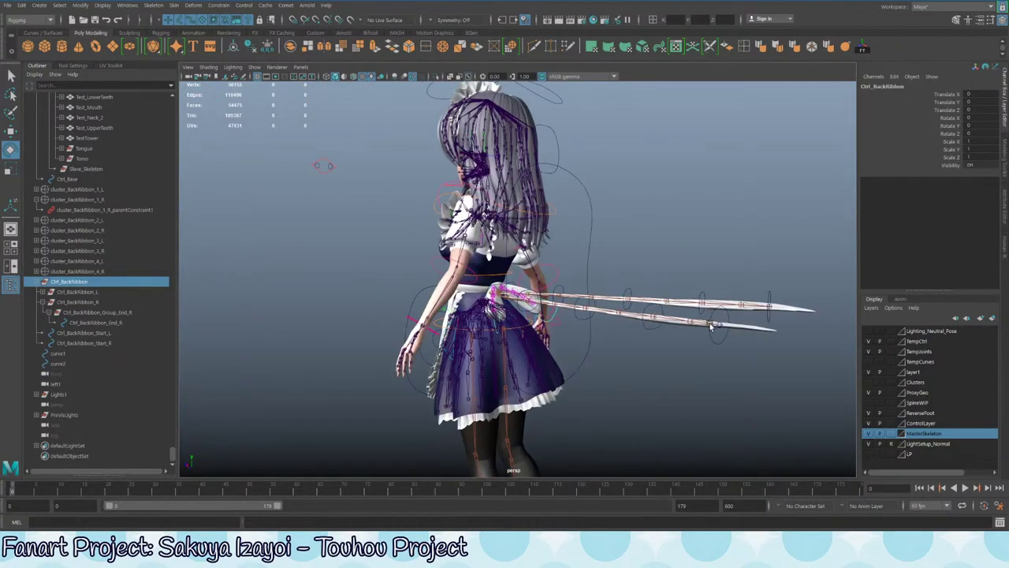
right_click_drag(582, 247, 614, 350, "alt")
- Try moving and rotating Ctrl_BackRibbon_End_R again to test the right ribbon's deformation, and undo the changes
key("w")
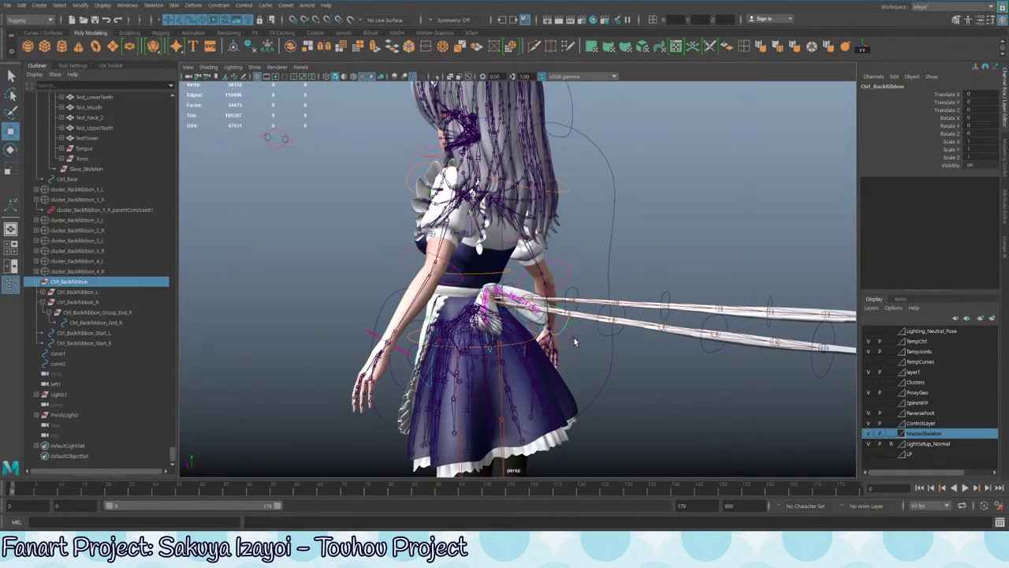
left_click(557, 331)
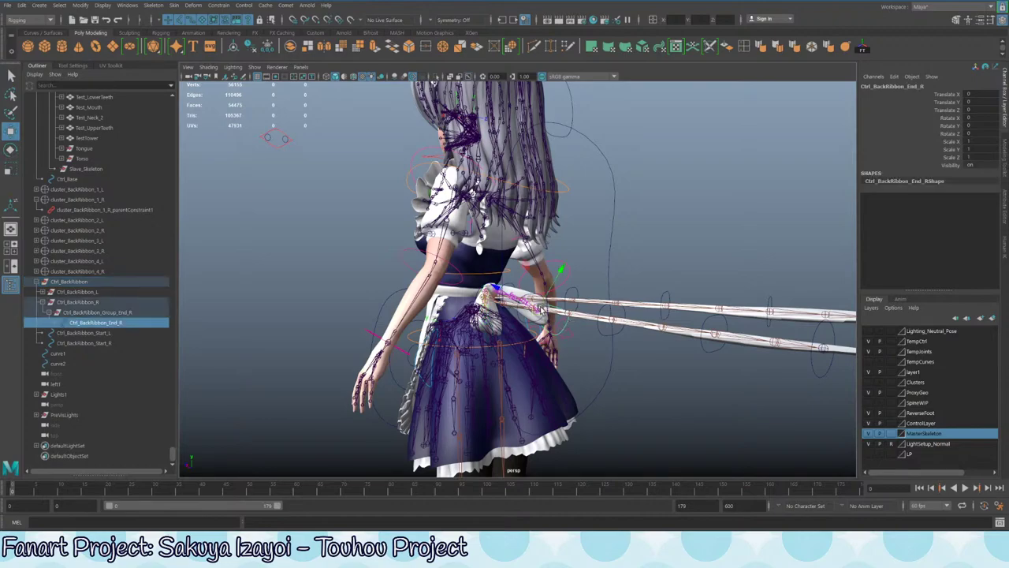
left_click_drag(541, 306, 518, 259)
key("e")
key("ctrl+z")
key("ctrl+z")
key("ctrl+z")
key("ctrl+z")
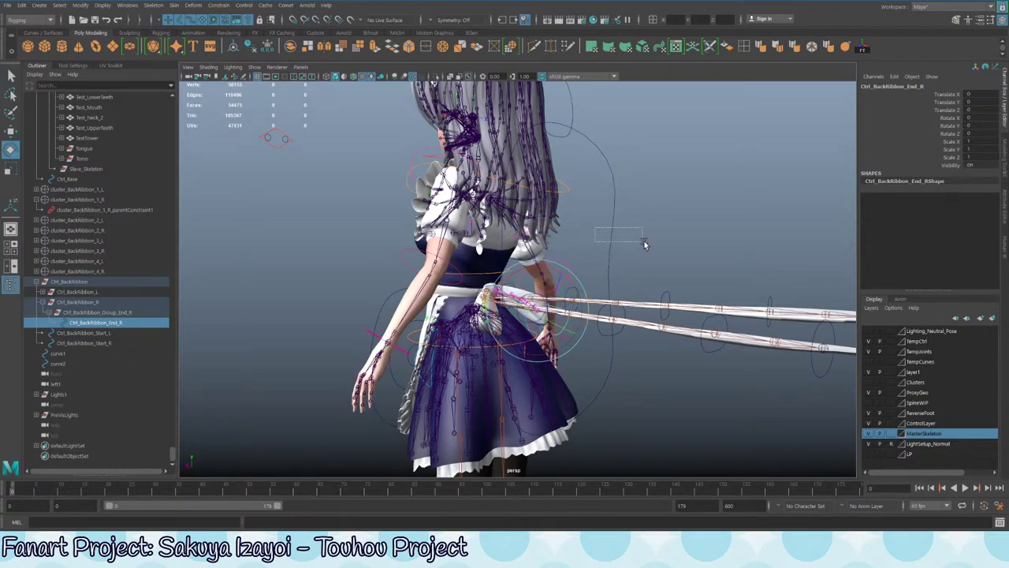
- Try rotating Ctrl_CentreMass by -15 in Y and in the opposite direction to test the ribbons, and undo both rotations
left_click(542, 284)
right_click_drag(637, 356, 552, 360, "alt")
middle_click_drag(551, 360, 524, 260, "alt")
left_click_drag(524, 260, 521, 355, "alt")
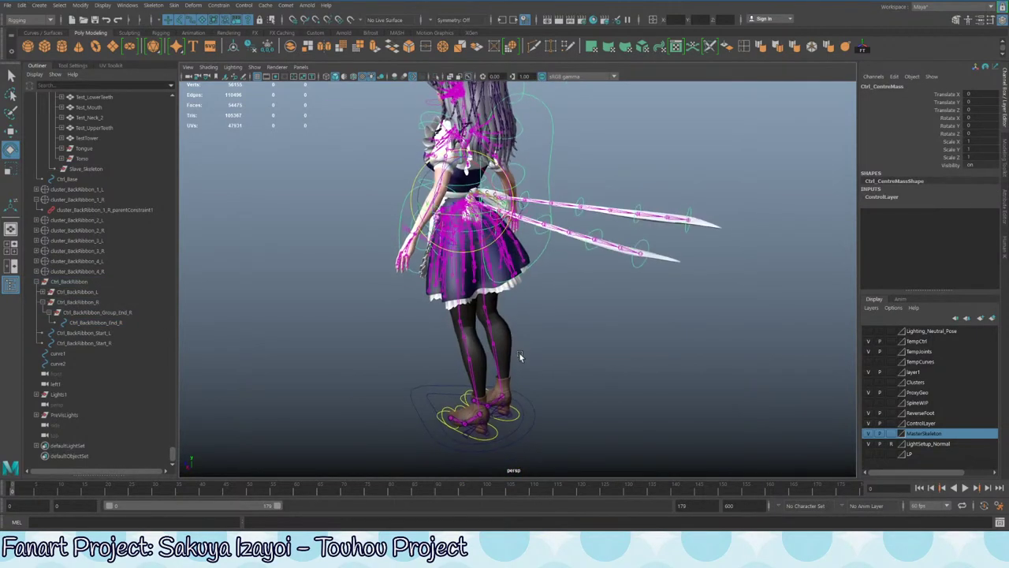
left_click_drag(470, 214, 464, 250)
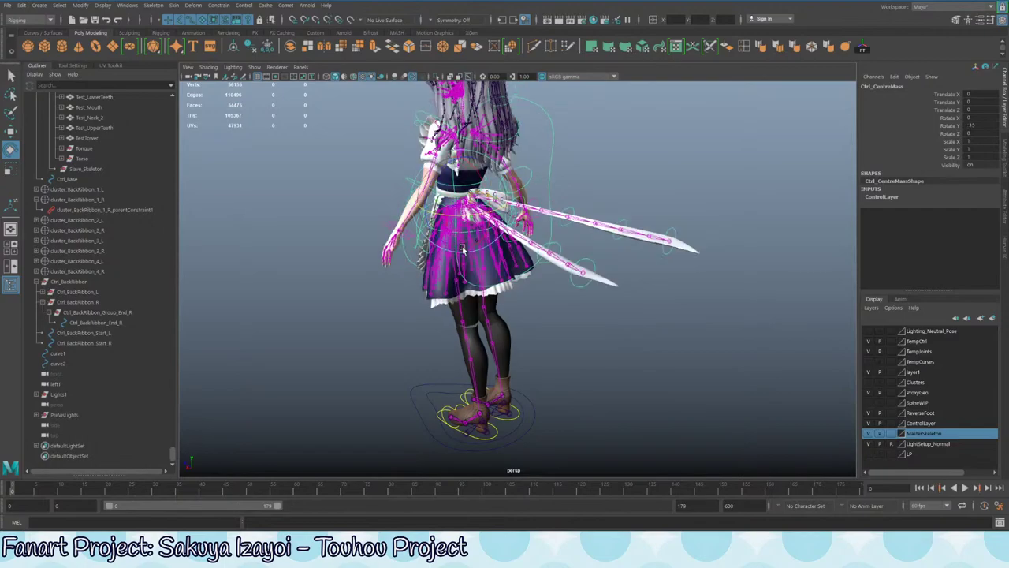
key("ctrl+z")
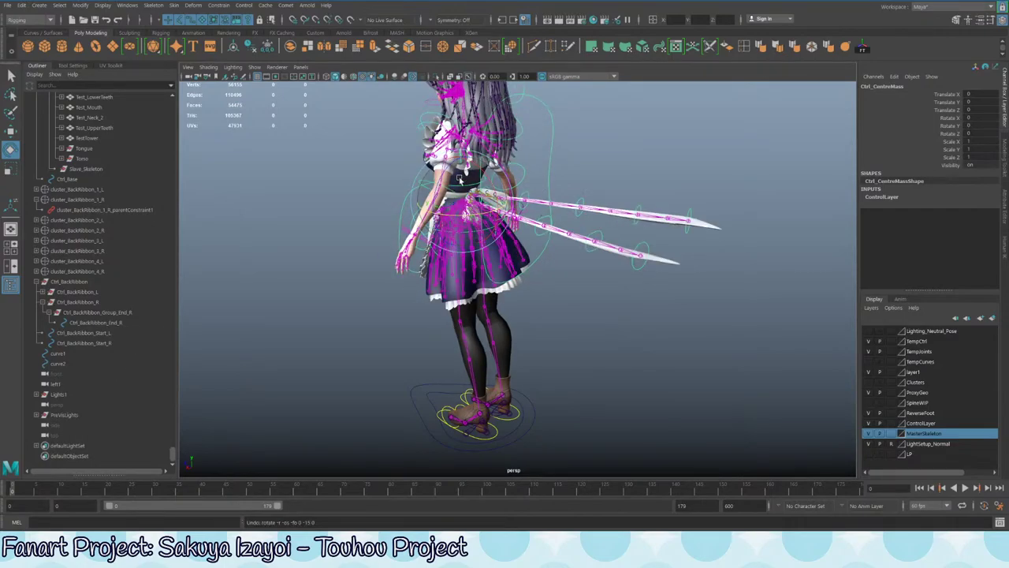
left_click_drag(474, 186, 468, 213, "alt")
key("ctrl+z")
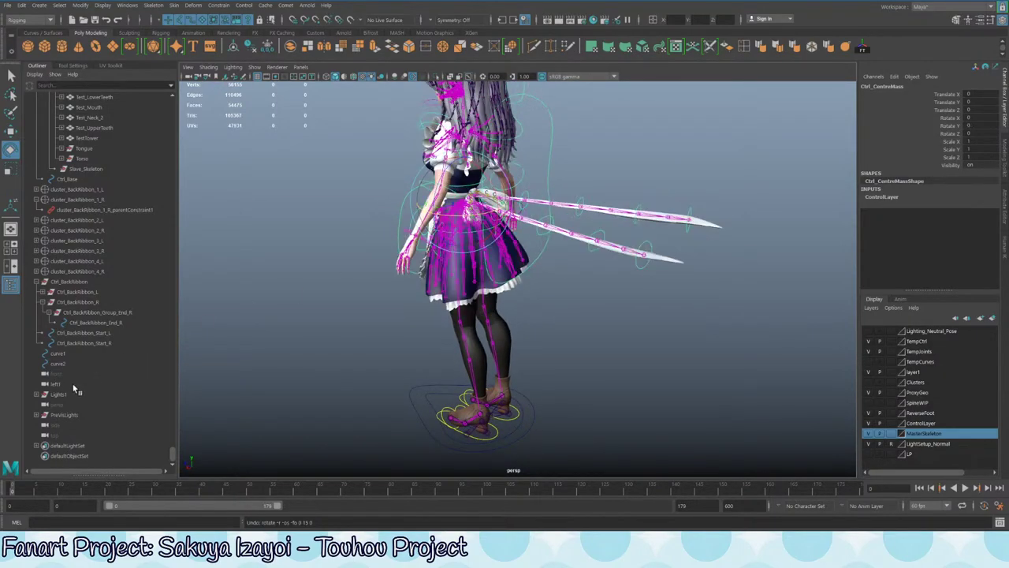
- Collapse the Ctrl_BackRibbon_R hierarchy and select its parent group, Ctrl_BackRibbon
left_click(80, 293)
left_click(88, 304)
left_click(43, 302)
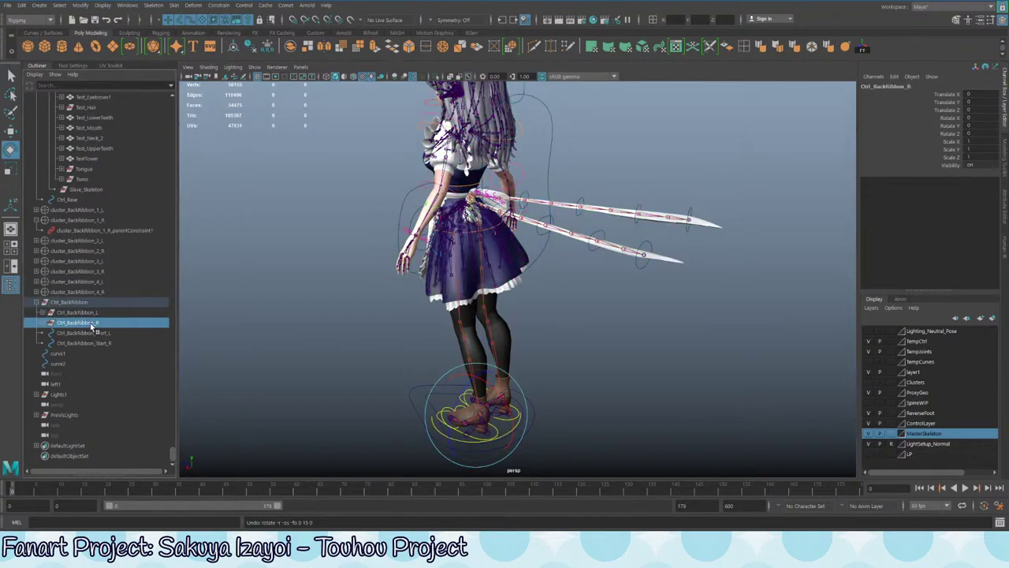
left_click(79, 312)
left_click(59, 303)
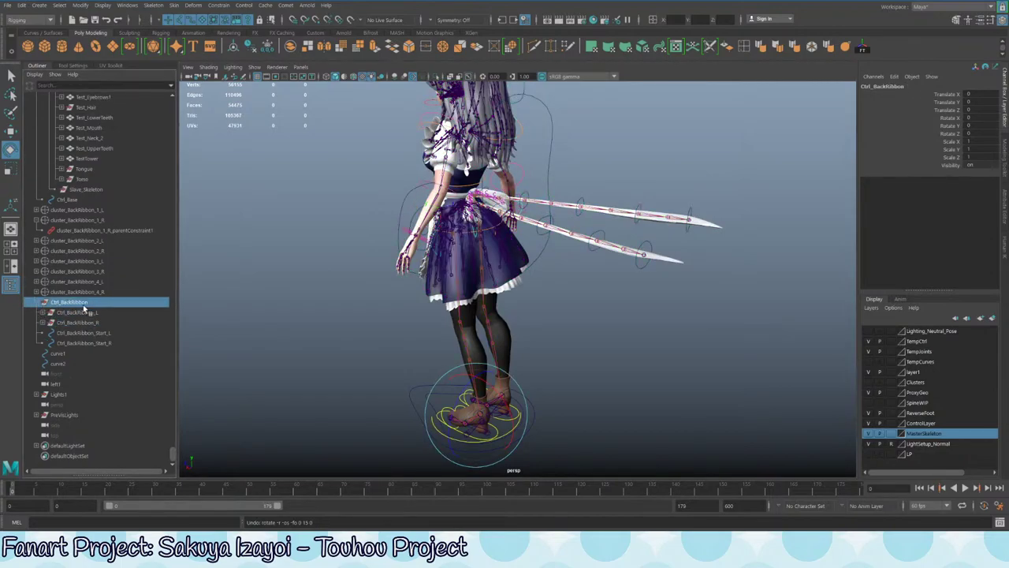
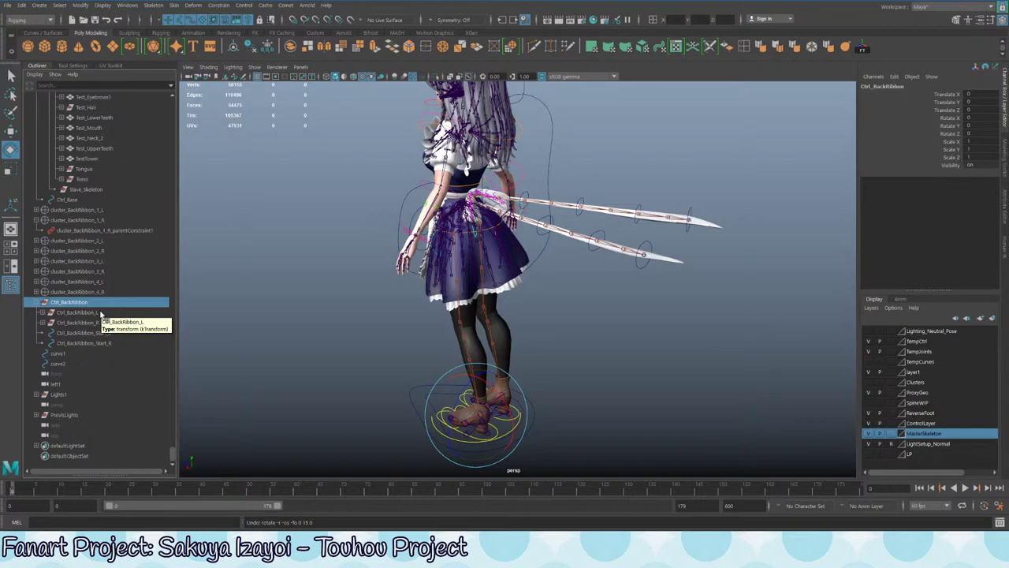
- Collapse the Ctrl_CentreMass hierarchy and its child groups near the start of the rig's Control group
scroll(101, 313, "up", 15)
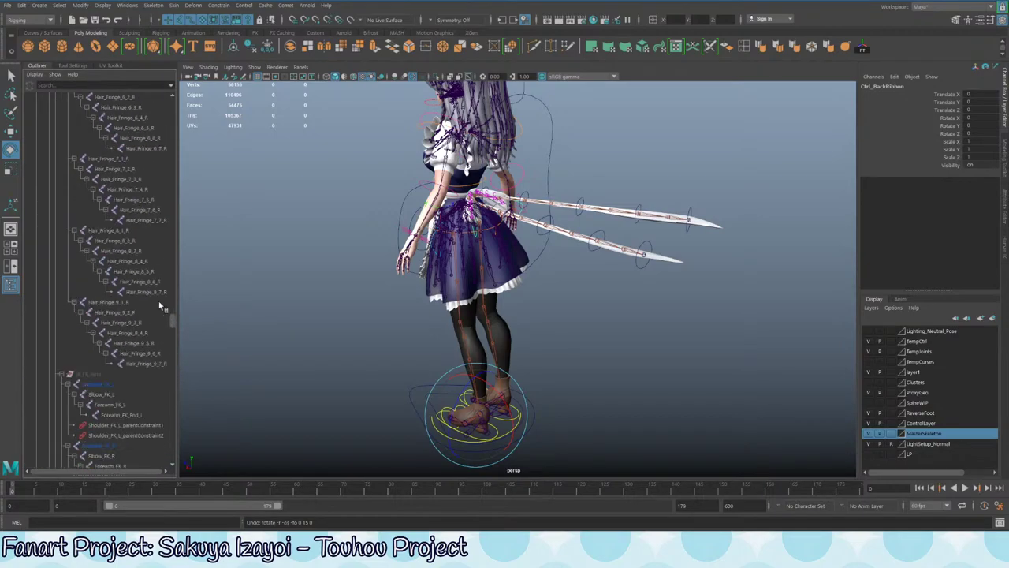
left_click_drag(172, 320, 172, 105)
left_click(68, 148)
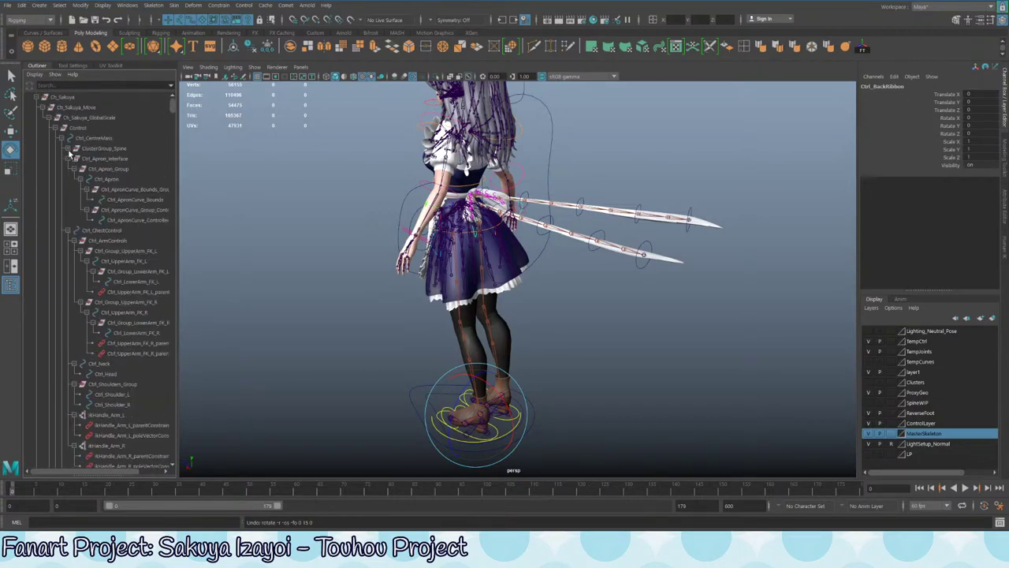
left_click(67, 159)
left_click(68, 168)
left_click(61, 139)
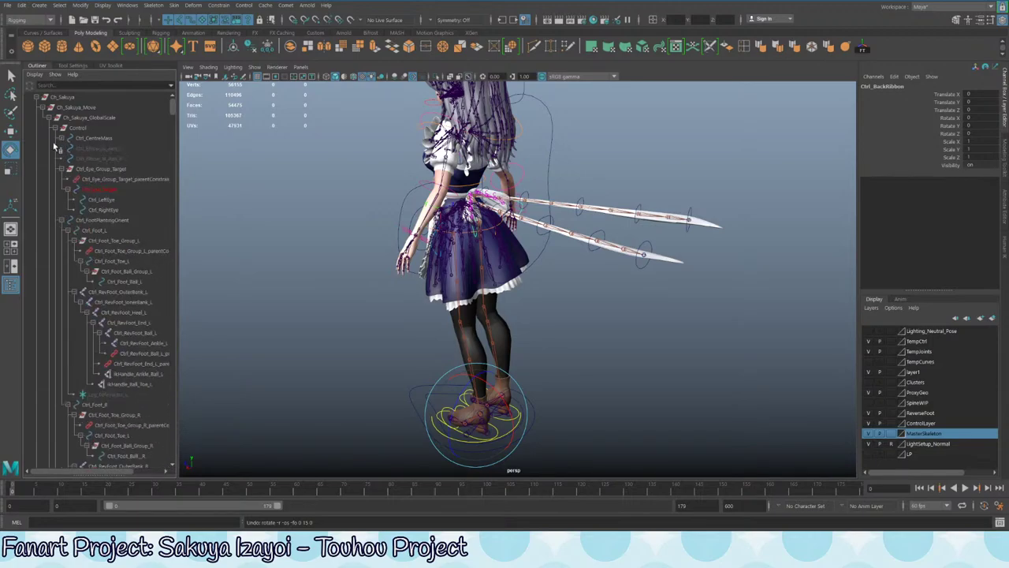
- Collapse the eye target, foot planting, IK arm, hand and jaw control hierarchies, as well as the IK_Handles group
left_click(62, 169)
left_click(62, 179)
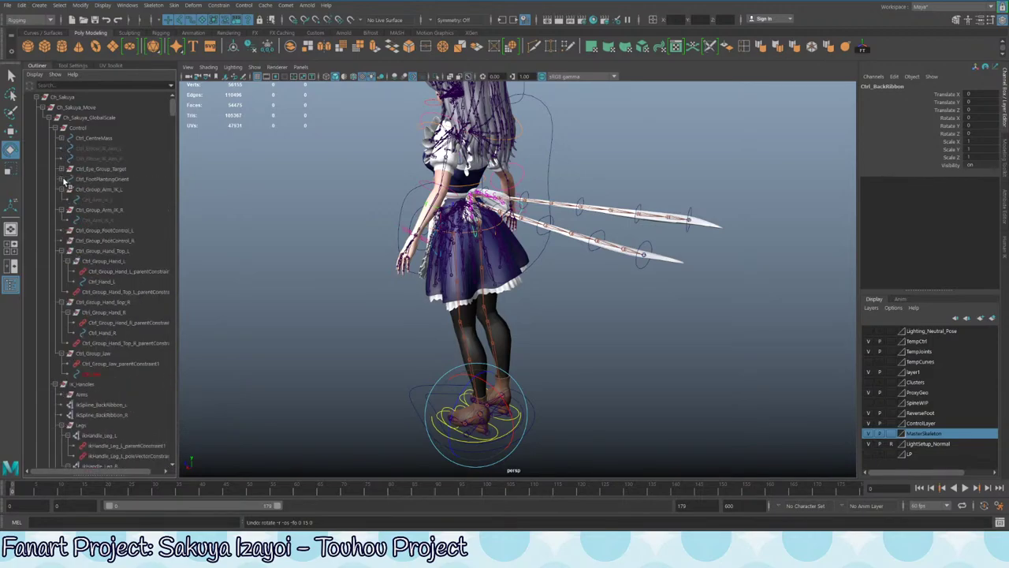
left_click(62, 189)
left_click(62, 199)
left_click(61, 230)
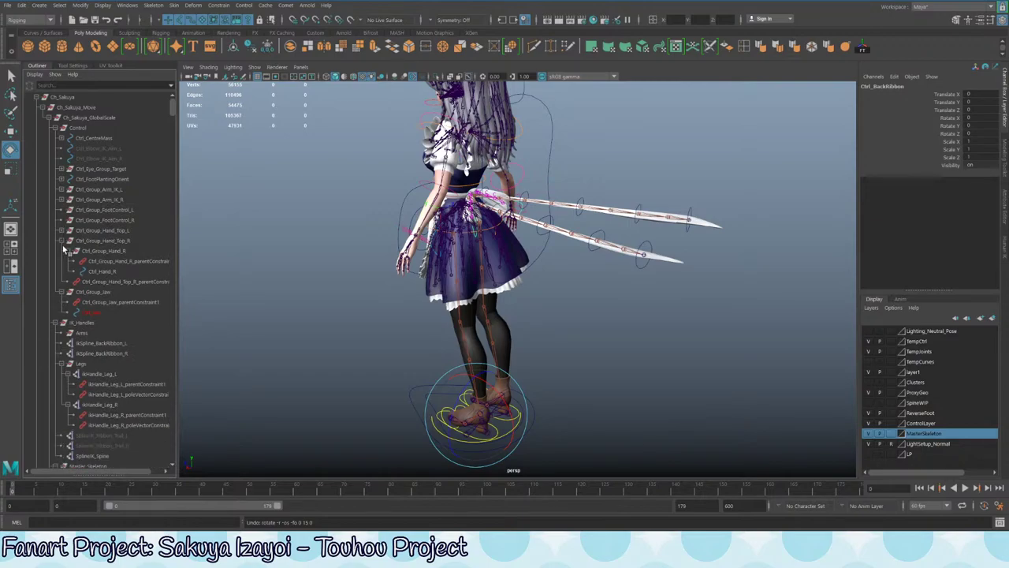
left_click(61, 242)
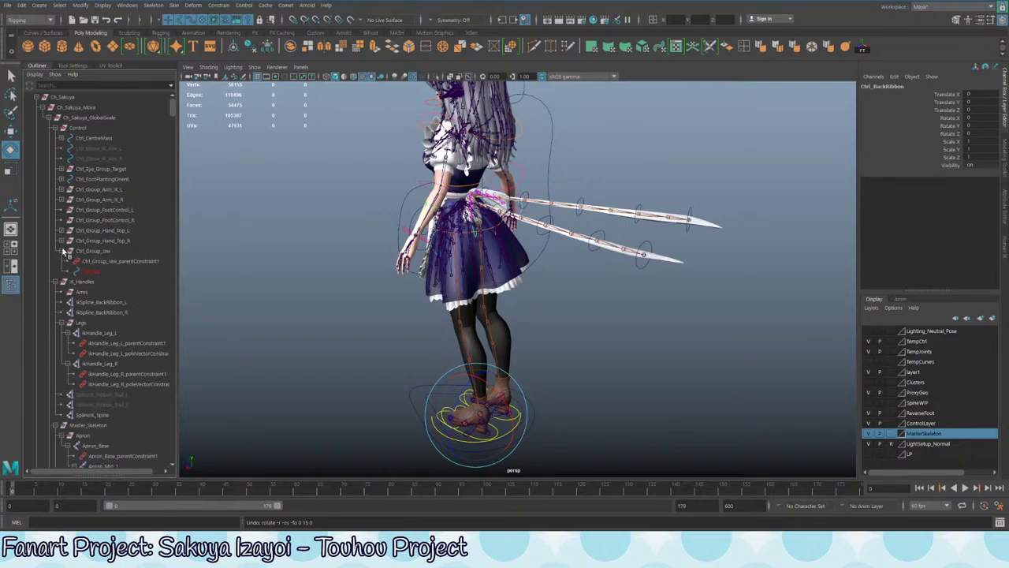
left_click(62, 251)
left_click(55, 260)
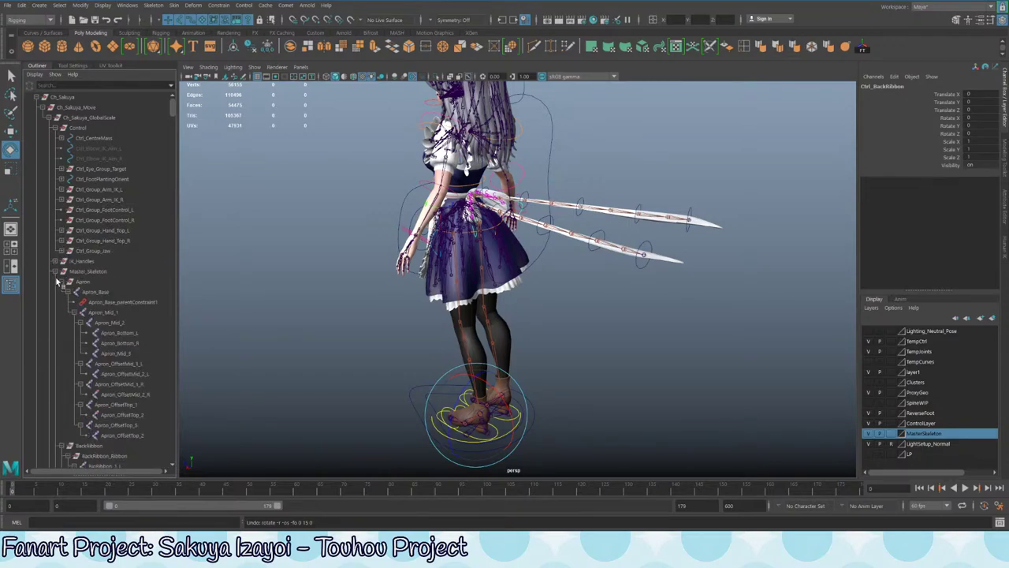
- Collapse Apron, BackRibbon, Breasts, Clavicle_Base and Hair_Root under Master_Skeleton, and select Hair_Root to show the hair joints
scroll(57, 282, "down", 5)
left_click(63, 118)
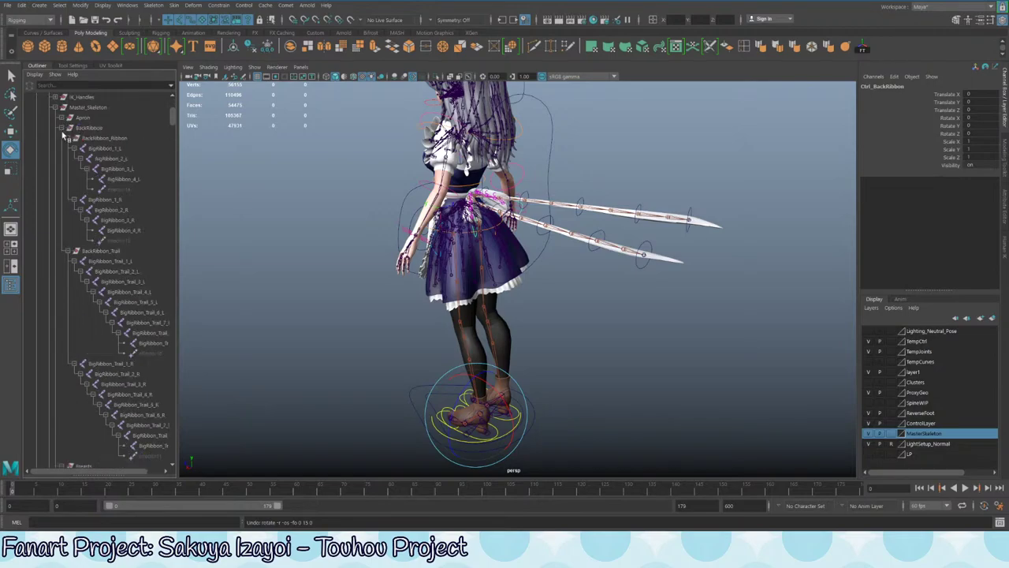
left_click(62, 128)
left_click(62, 138)
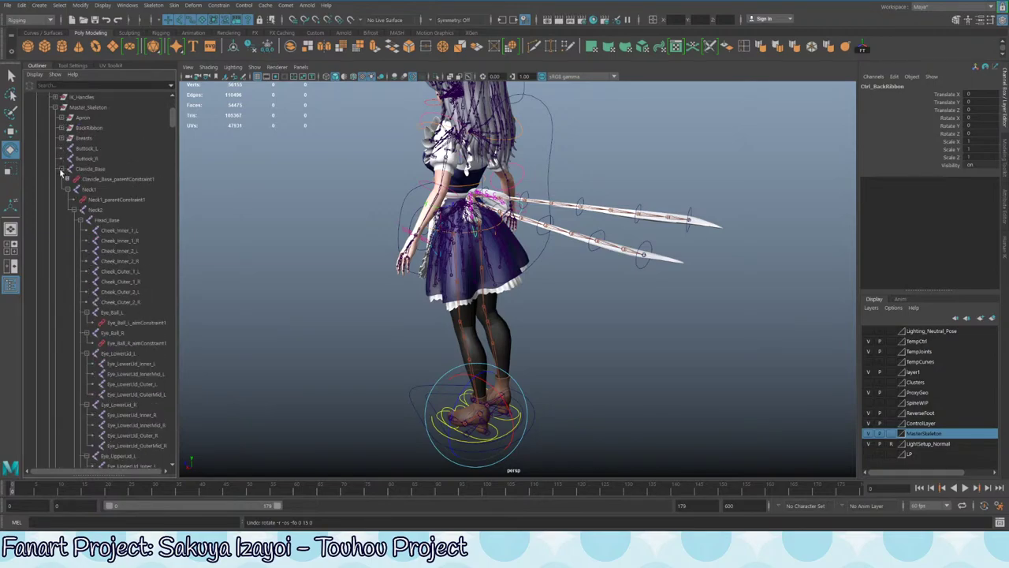
left_click(62, 169)
left_click(62, 179)
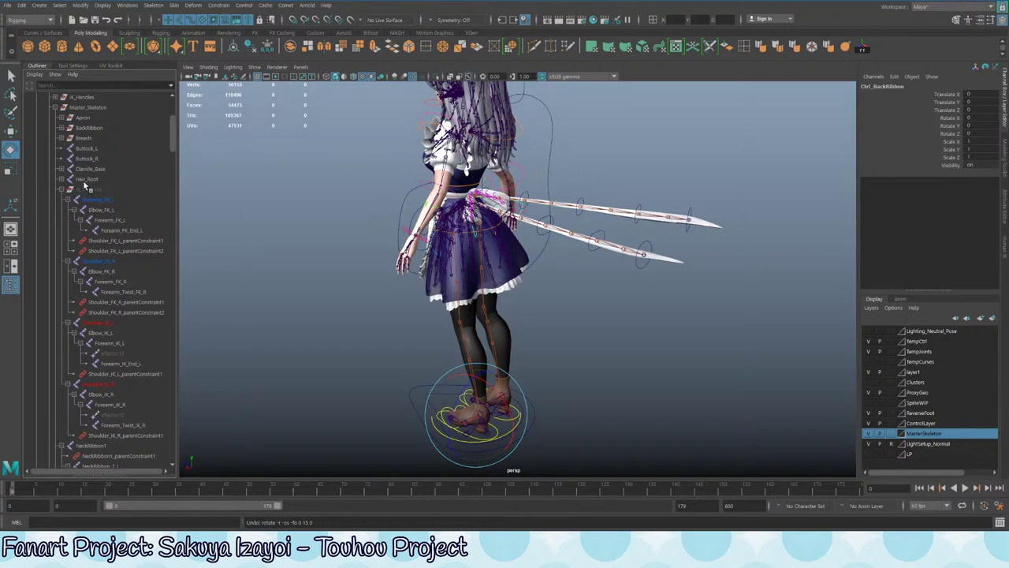
left_click(87, 179)
middle_click_drag(334, 224, 324, 385, "alt")
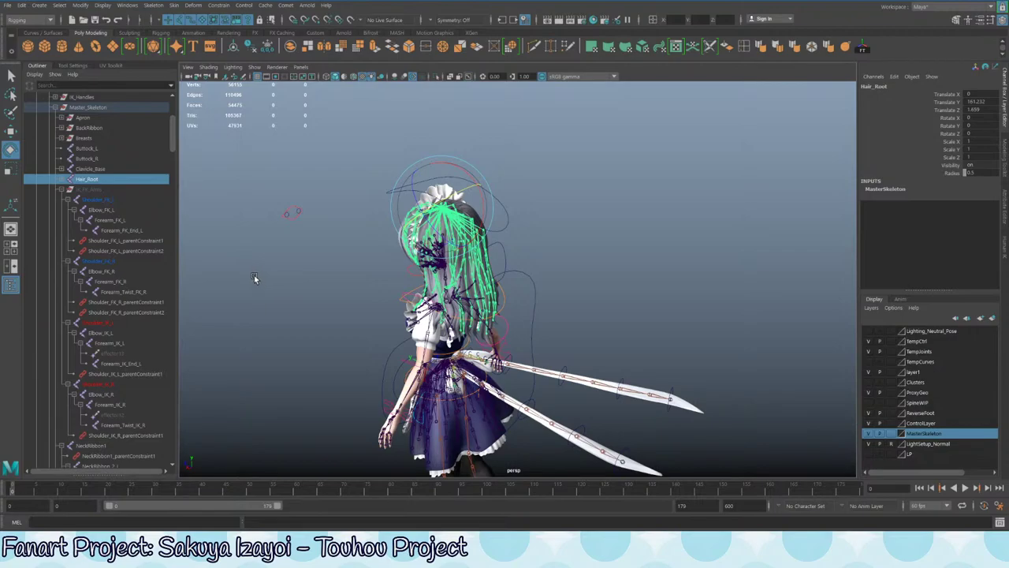
- Collapse the IK_FK_Arms and NeckRibbon1 hierarchies, and select NeckRibbon1 to examine the neck ribbon joints from the front
left_click(62, 189)
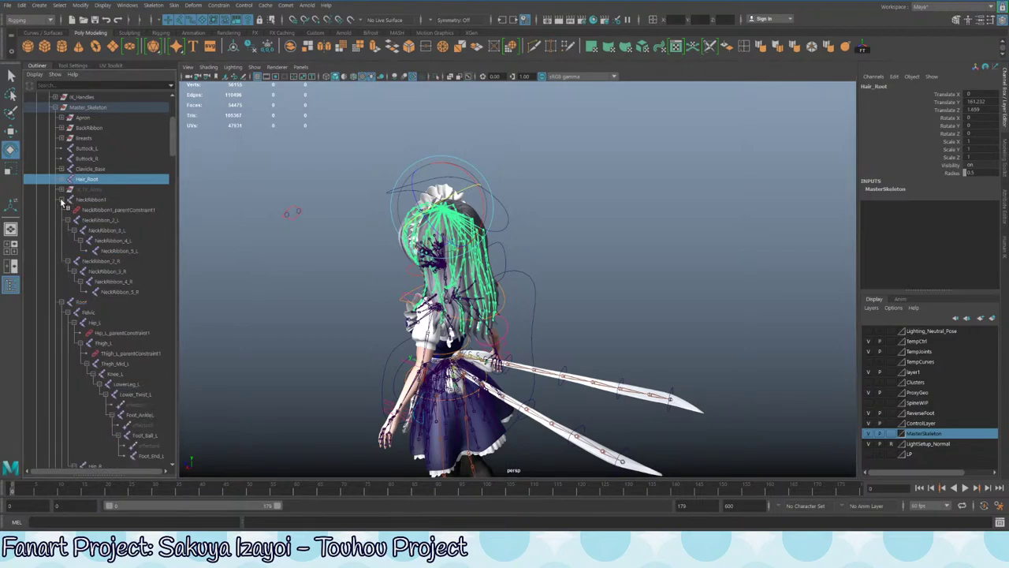
left_click(61, 200)
left_click(73, 201)
left_click_drag(517, 274, 521, 289, "alt")
scroll(683, 332, "up", 4)
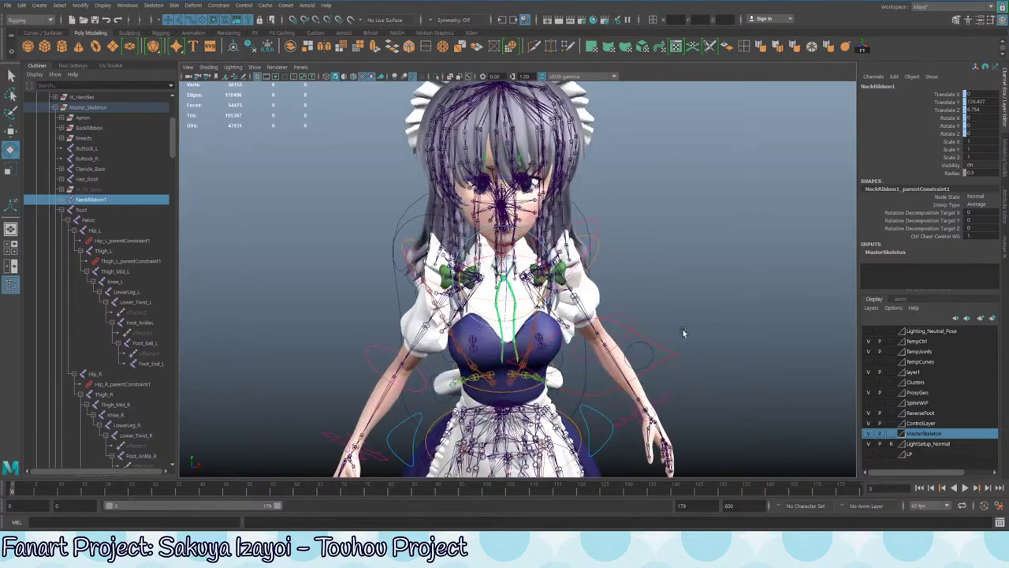
left_click_drag(665, 334, 623, 337, "alt")
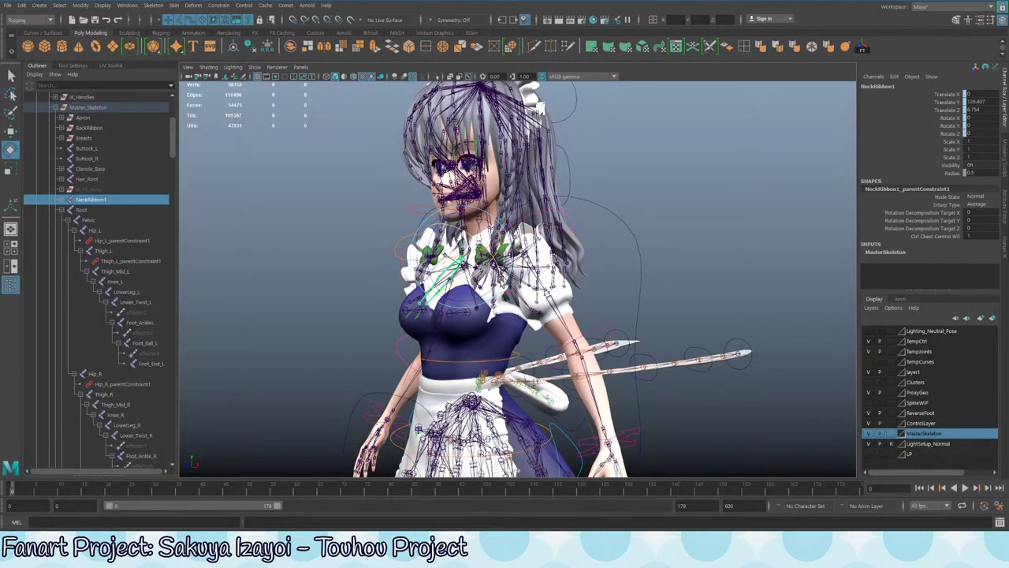
scroll(462, 268, "up", 3)
left_click_drag(426, 273, 467, 274, "alt")
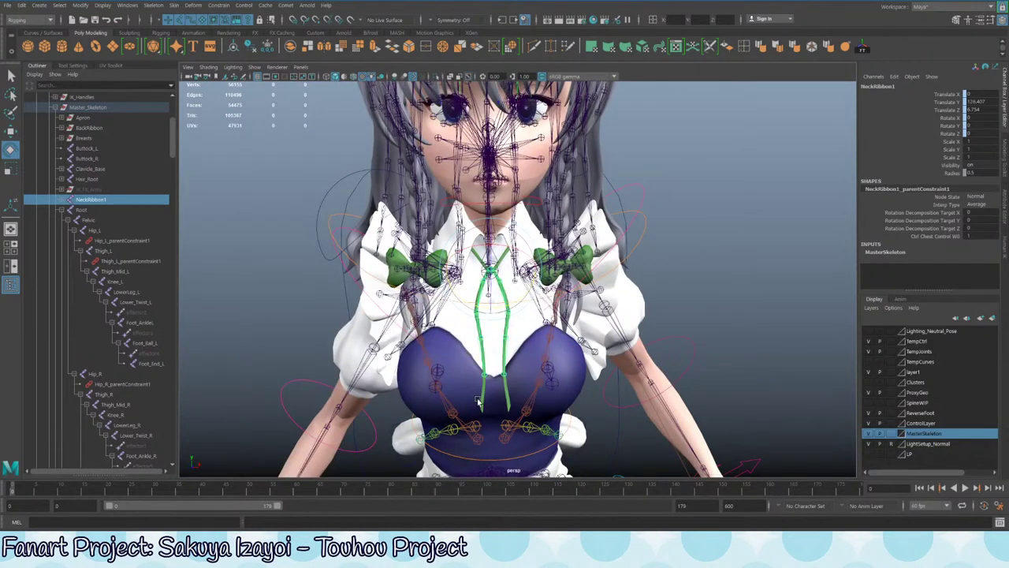
- Collapse the Root, Shoulder_Lift_L and Shoulder_Lift_R hierarchies, and select the IK_FK_Arms group
left_click(61, 209)
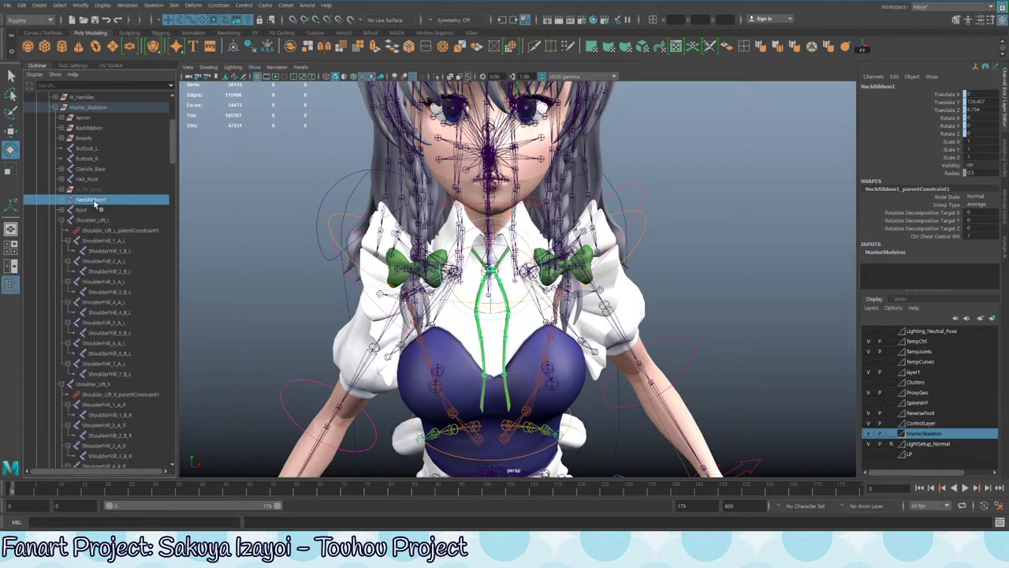
left_click(61, 220)
left_click(62, 230)
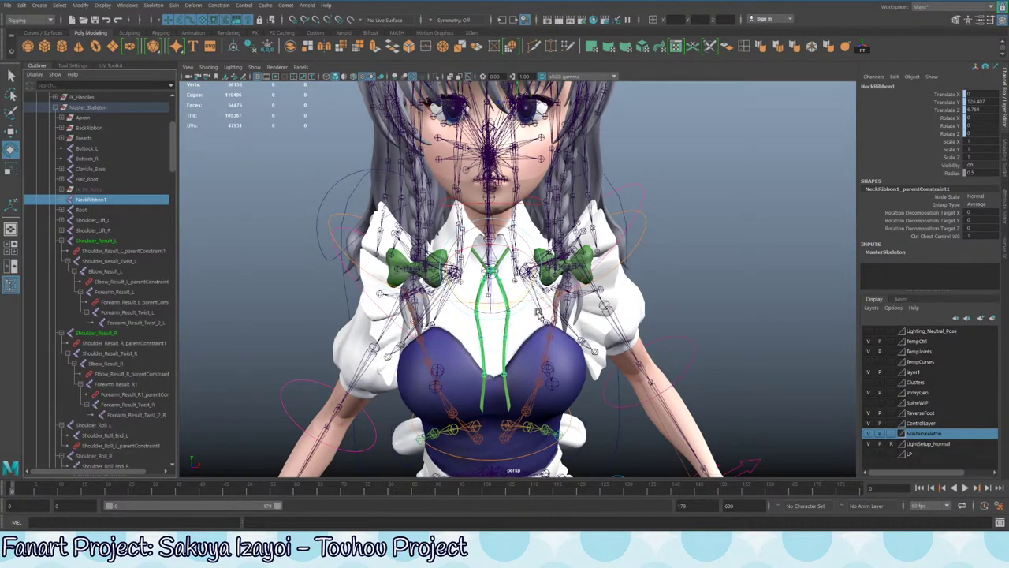
left_click(119, 190)
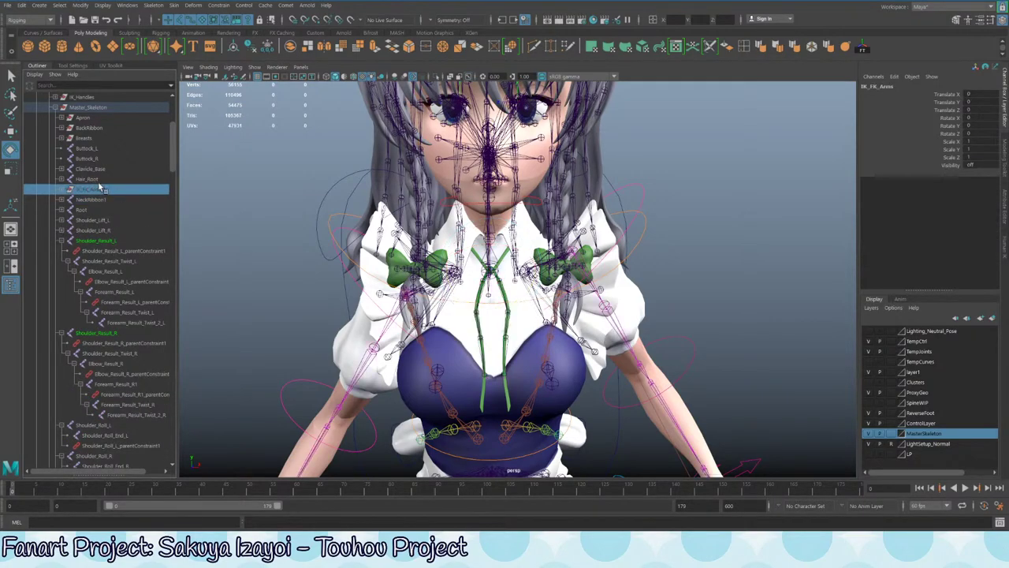
- Collapse the Shoulder_Result_L, Shoulder_Result_R, Shoulder_Roll_L and Shoulder_Roll_R hierarchies under Master_Skeleton
left_click_drag(466, 263, 396, 254, "alt")
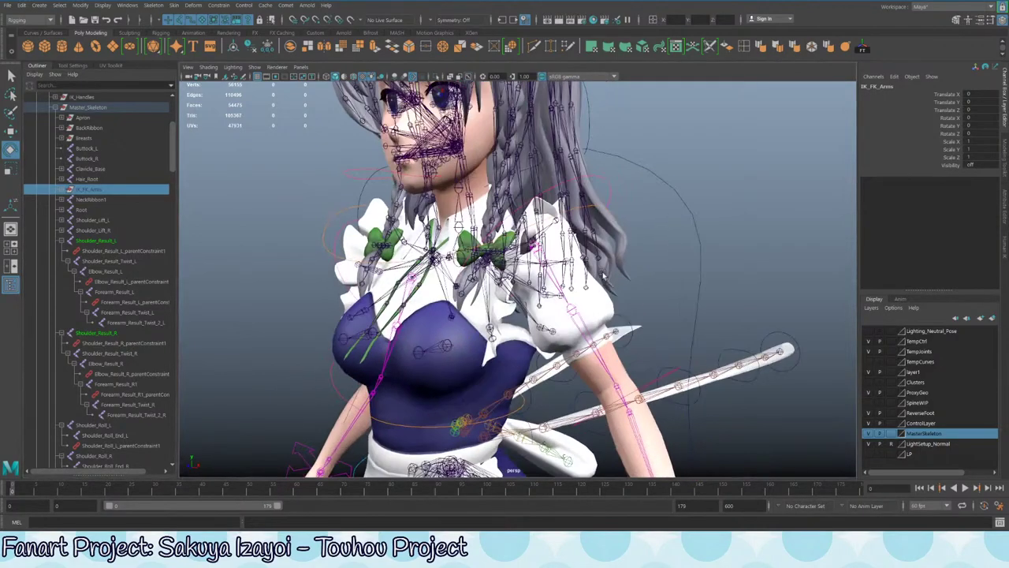
left_click(61, 240)
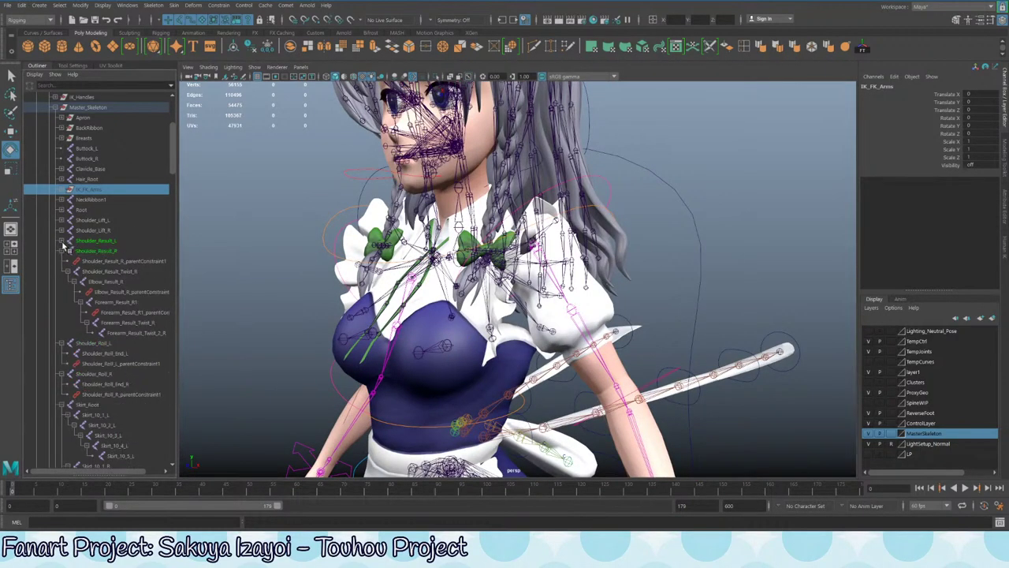
left_click(62, 250)
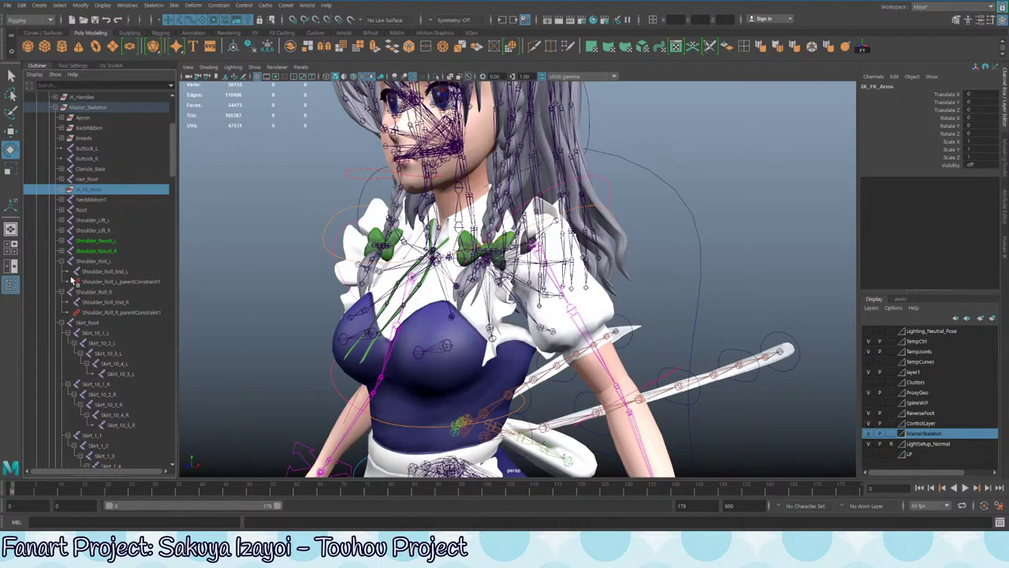
left_click(61, 261)
left_click(61, 270)
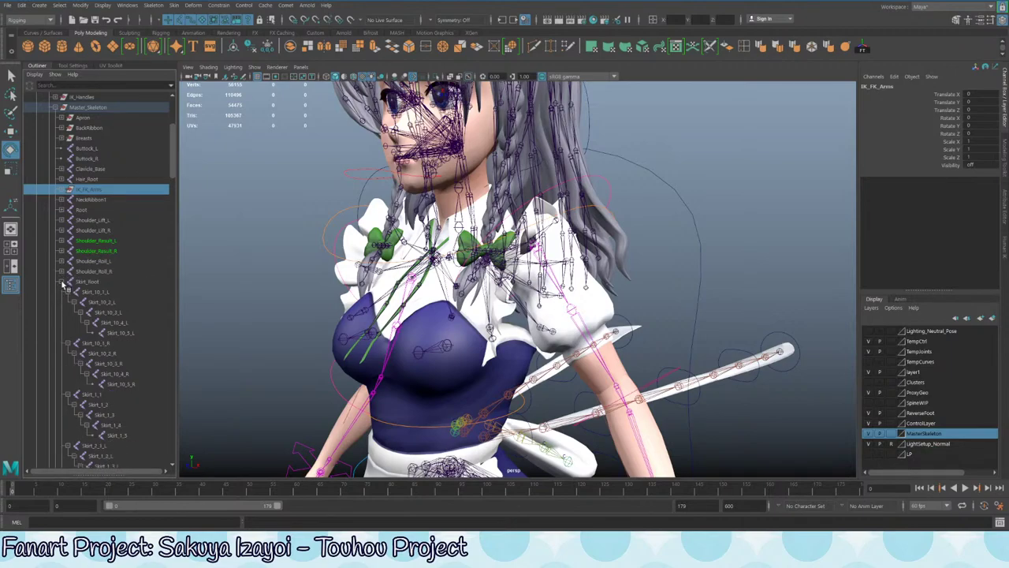
- Collapse the Skirt_Root, Spine1, Wrist_L and Wrist_R hierarchies under Master_Skeleton
left_click(61, 282)
left_click(61, 291)
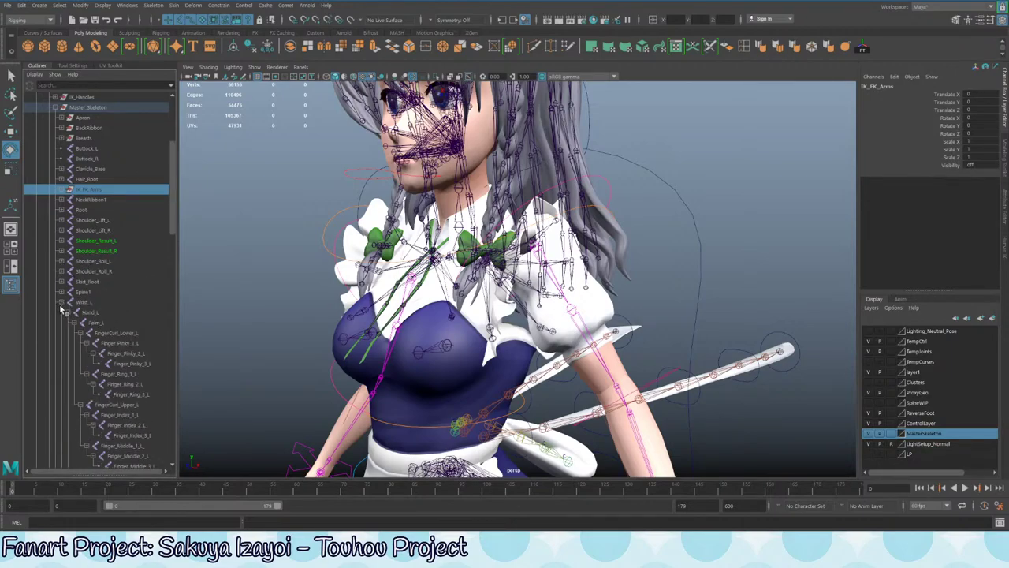
left_click(62, 302)
left_click(62, 312)
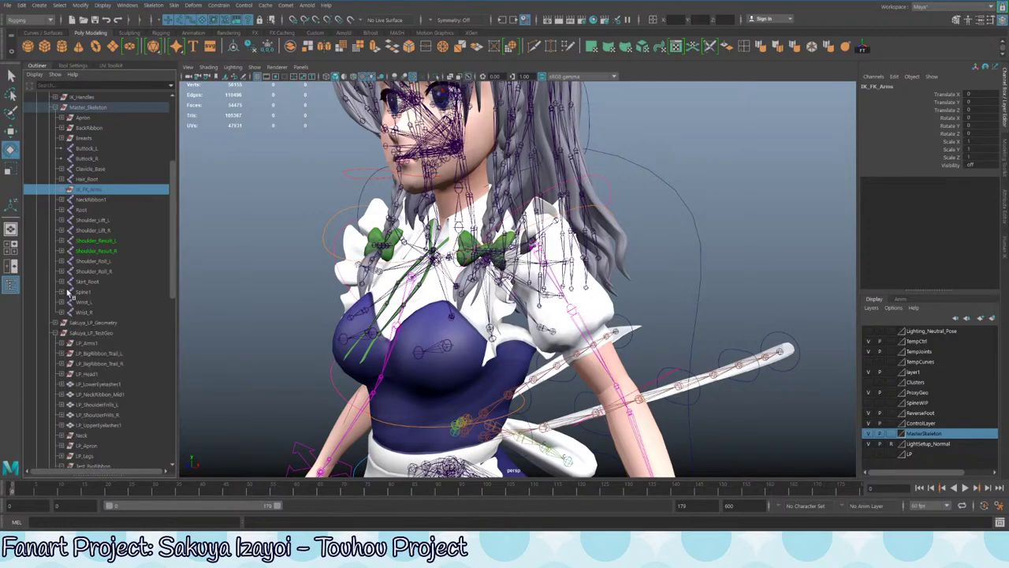
- Examine the skeleton from behind, selecting the Shoulder_Lift_L, Shoulder_Result_L and Spine1 joints
left_click_drag(427, 289, 332, 286, "alt")
scroll(578, 149, "down", 5)
left_click_drag(578, 150, 454, 246, "alt")
right_click_drag(454, 246, 642, 317, "alt")
mouse_move(548, 300)
left_mouse_down("alt")
mouse_move(588, 287)
mouse_move(544, 292)
left_mouse_up("alt")
scroll(544, 291, "down", 3)
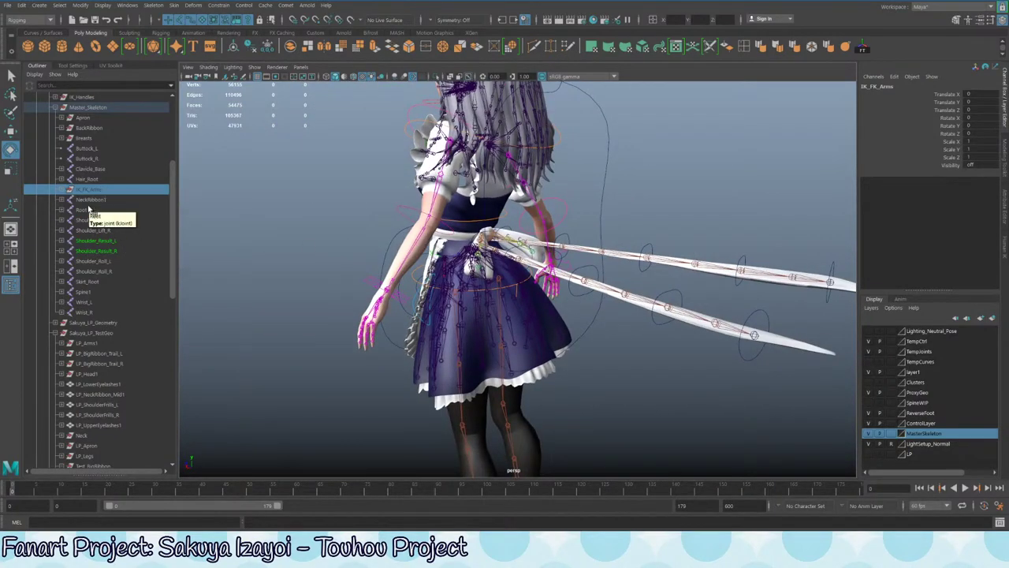
left_click(89, 221)
left_click(93, 241)
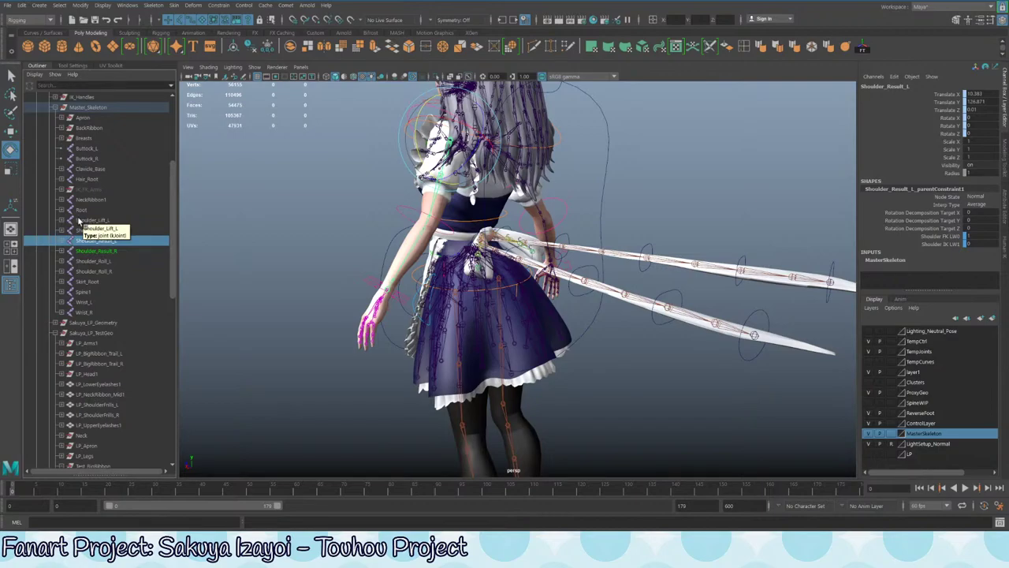
left_click(86, 292)
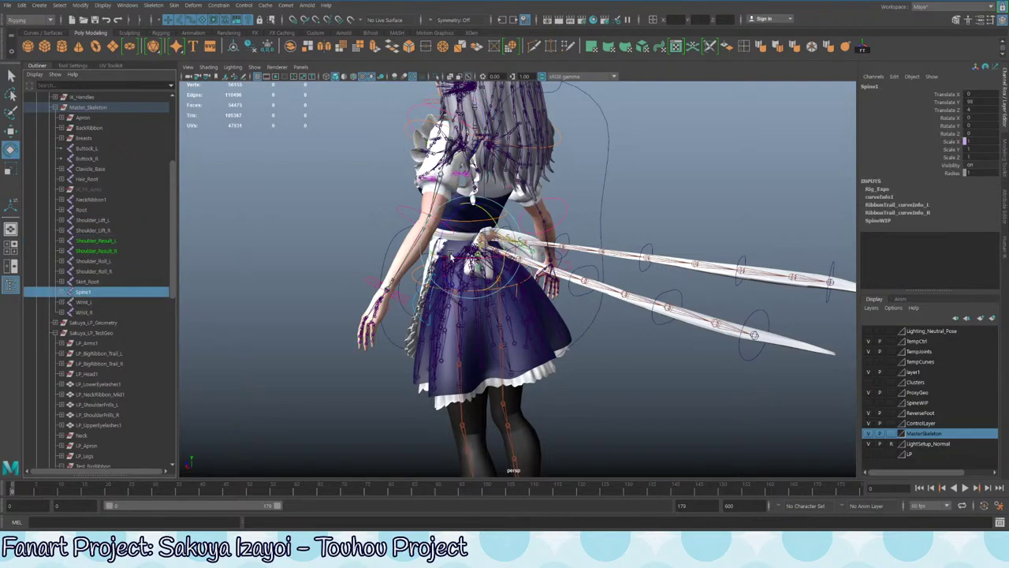
left_click_drag(449, 257, 455, 225, "alt")
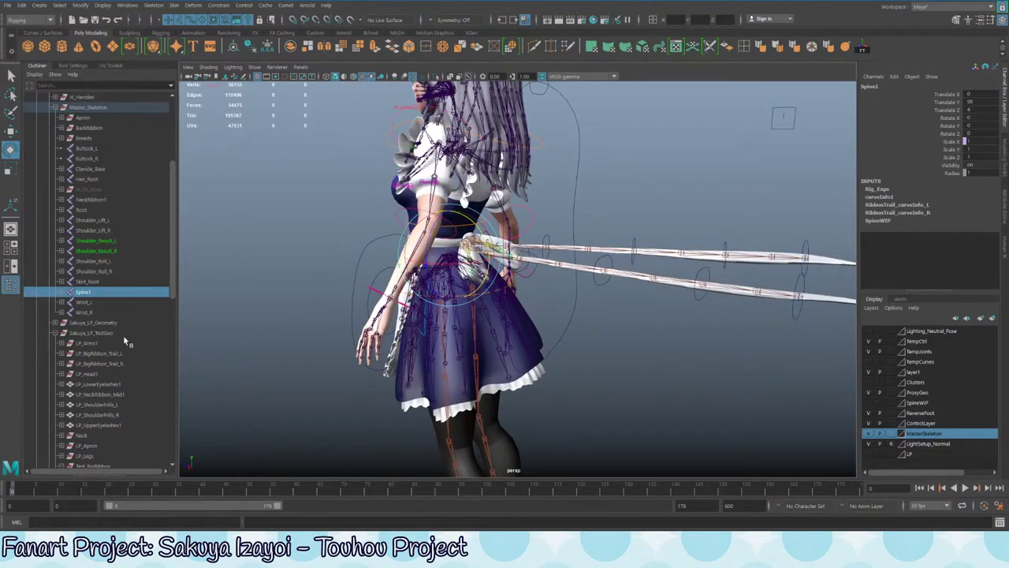
- Examine the Ctrl_BackRibbon group and the loose curves curve1 and curve2, framing curve1 at the back ribbon
scroll(124, 339, "down", 10)
left_click(75, 303)
left_click(67, 343)
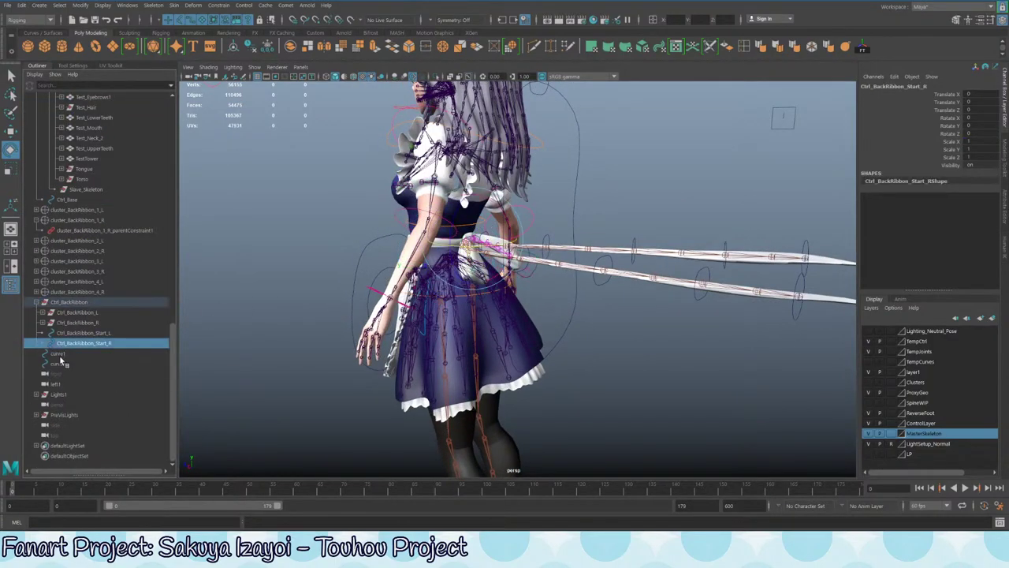
left_click(58, 354)
left_click(67, 363)
left_click(69, 355)
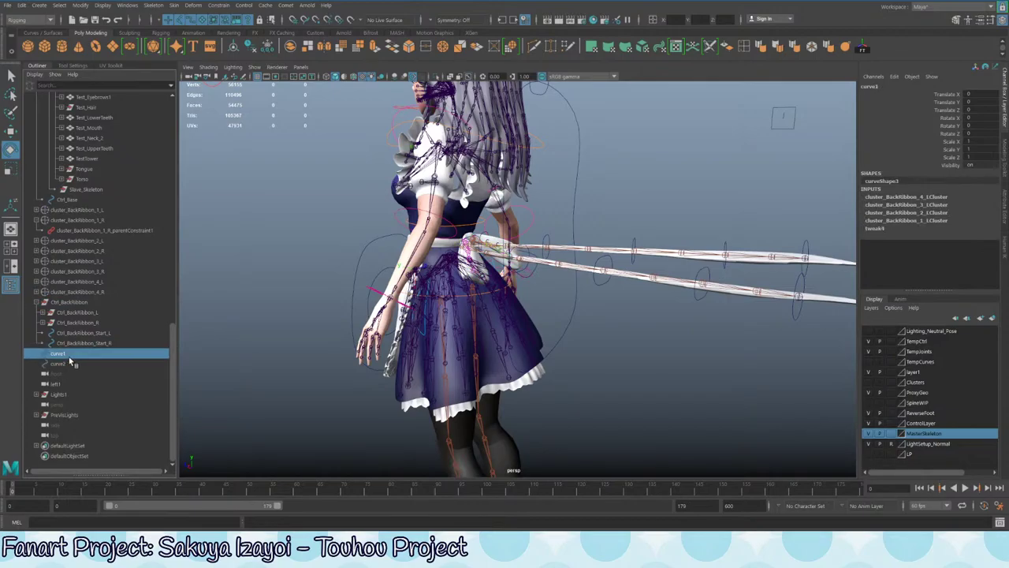
left_click_drag(403, 281, 347, 296, "alt")
key("f")
left_click_drag(510, 265, 262, 364, "alt")
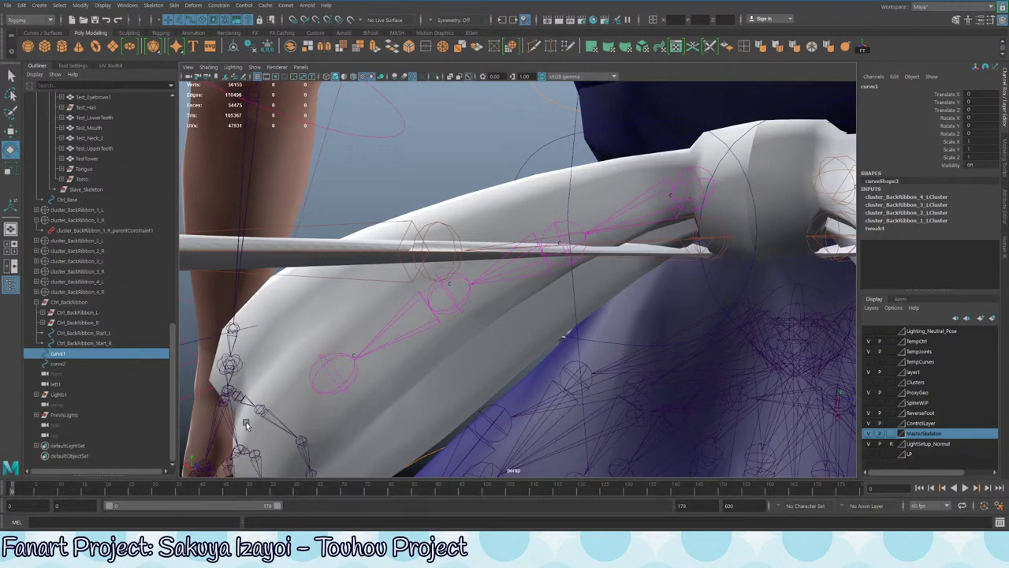
- Rename curve1 as Curve_IKSpline_BackRibbon_L, and isolate it briefly to check its place on the back ribbon
double_click(78, 356)
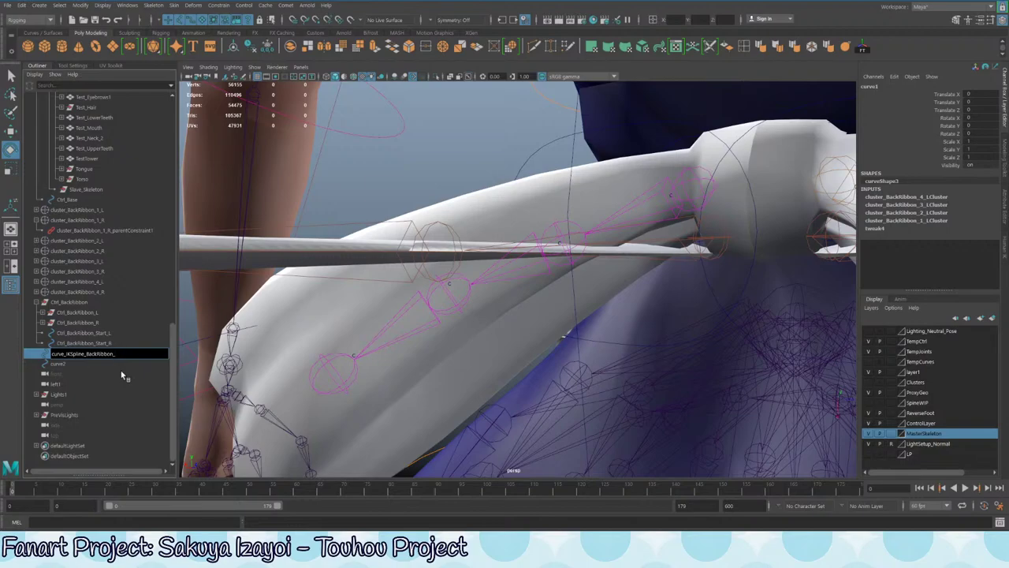
key("Return")
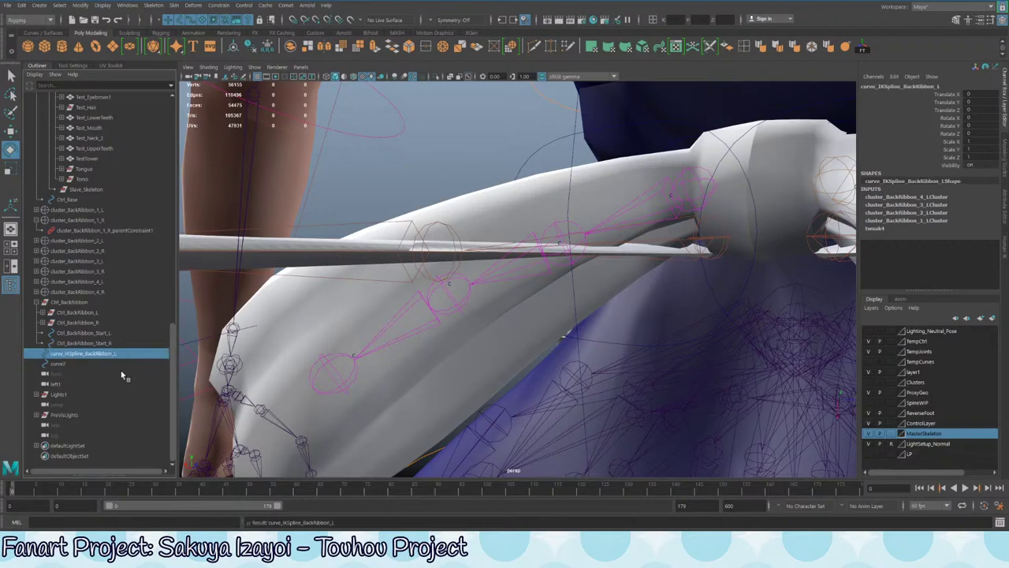
double_click(67, 355)
left_click_drag(55, 354, 50, 354)
type("C")
left_click(78, 347)
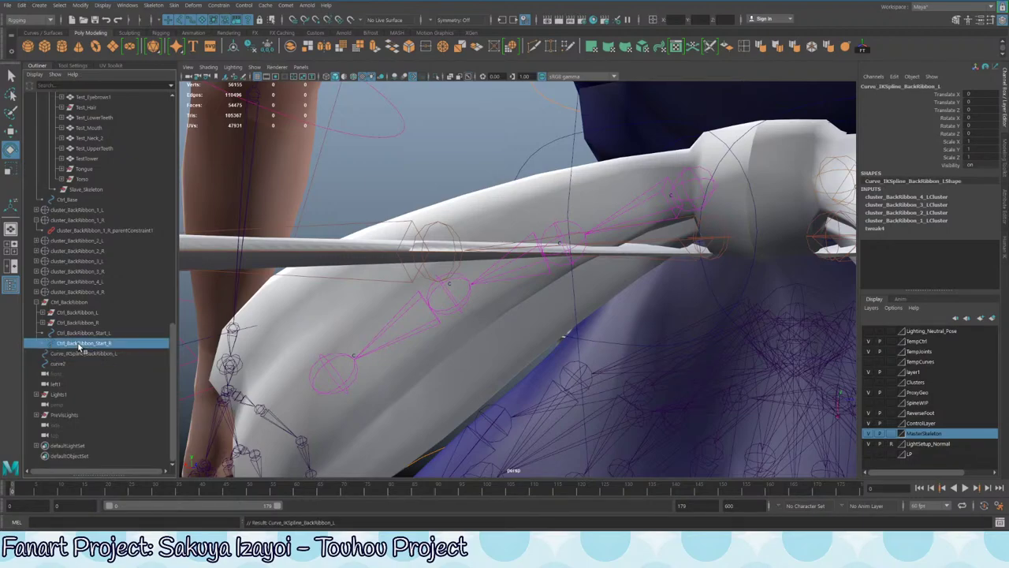
left_click(74, 352)
left_click_drag(513, 276, 558, 280, "alt")
key("ctrl+1")
key("ctrl+1")
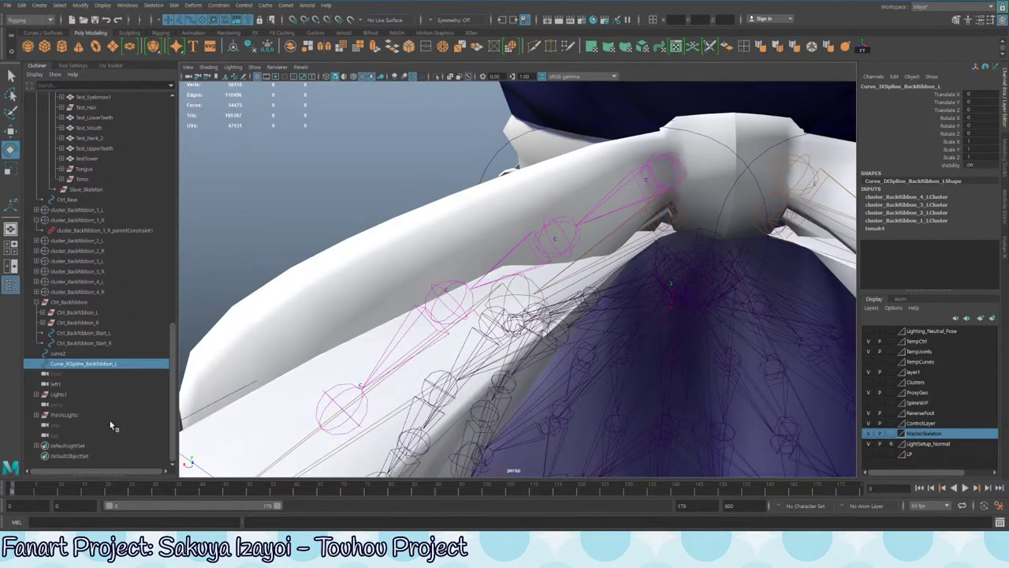
- Rename curve2 as Curve_IKSpline_BackRibbon_R, reusing the other ribbon curve's name, and save the scene
double_click(69, 365)
key("ctrl+c")
double_click(57, 355)
key("ctrl+v")
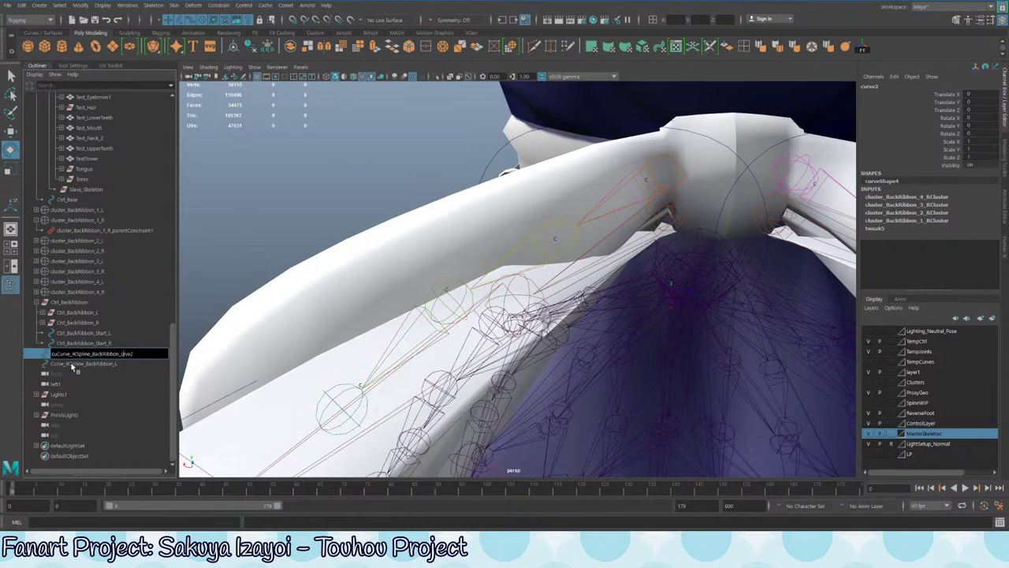
key("ctrl+a")
key("ctrl+v")
key("Return")
key("ctrl+s")
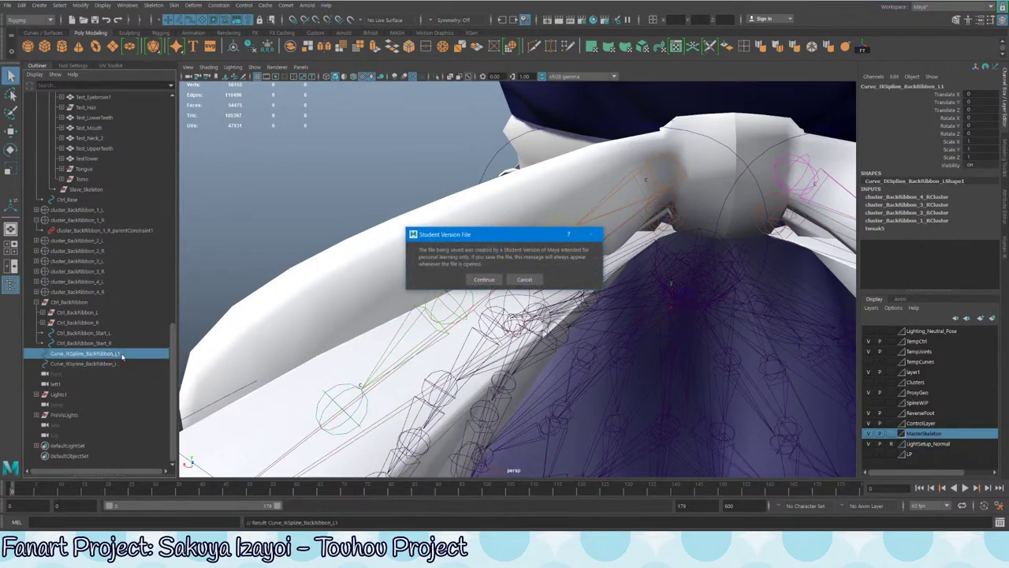
left_click(484, 279)
double_click(100, 354)
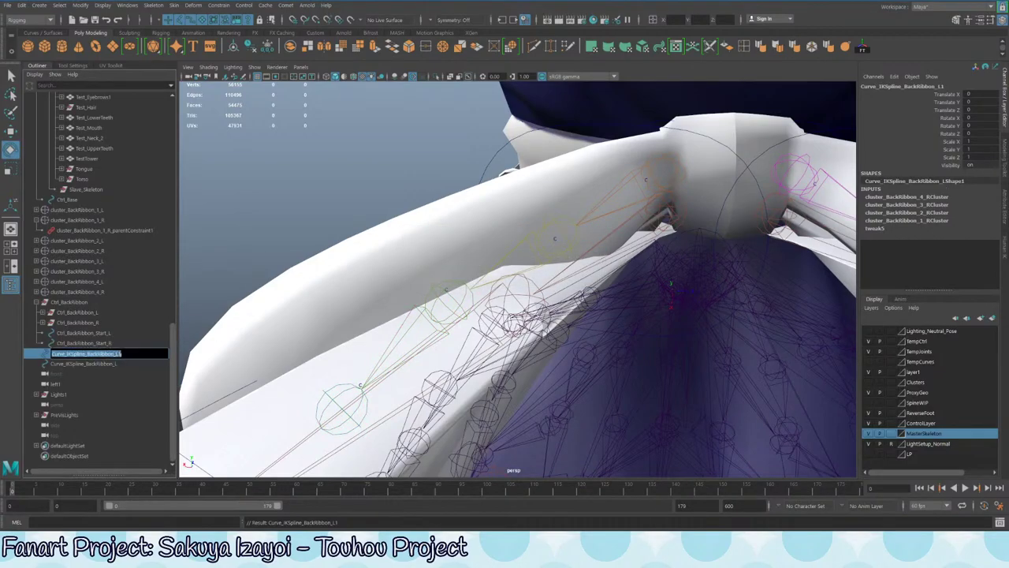
key("Return")
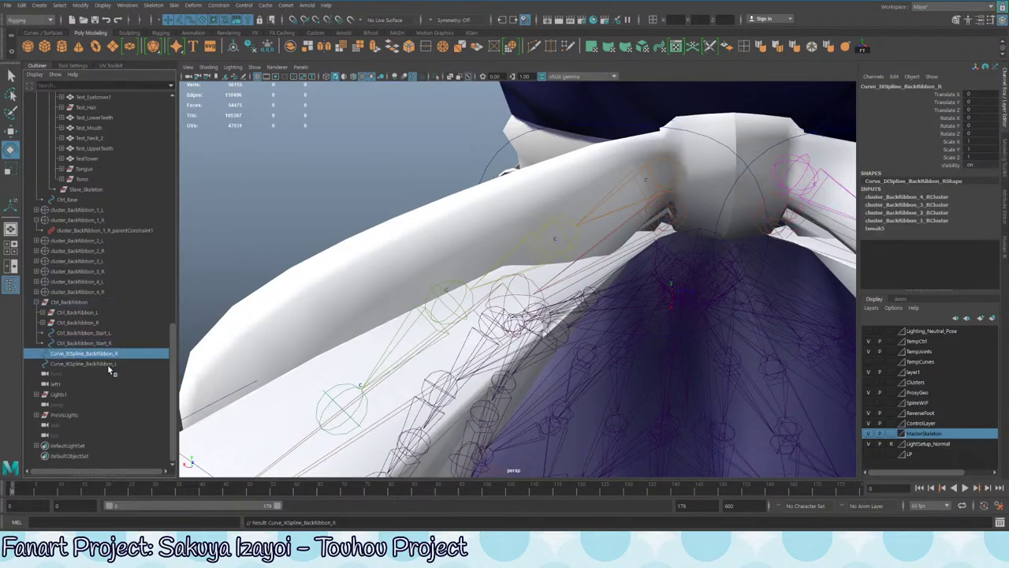
- Parent both Curve_IKSpline_BackRibbon curves under the Ctrl_BackRibbon group
left_click(108, 363, "ctrl")
middle_click_drag(62, 355, 63, 303)
left_click(84, 304)
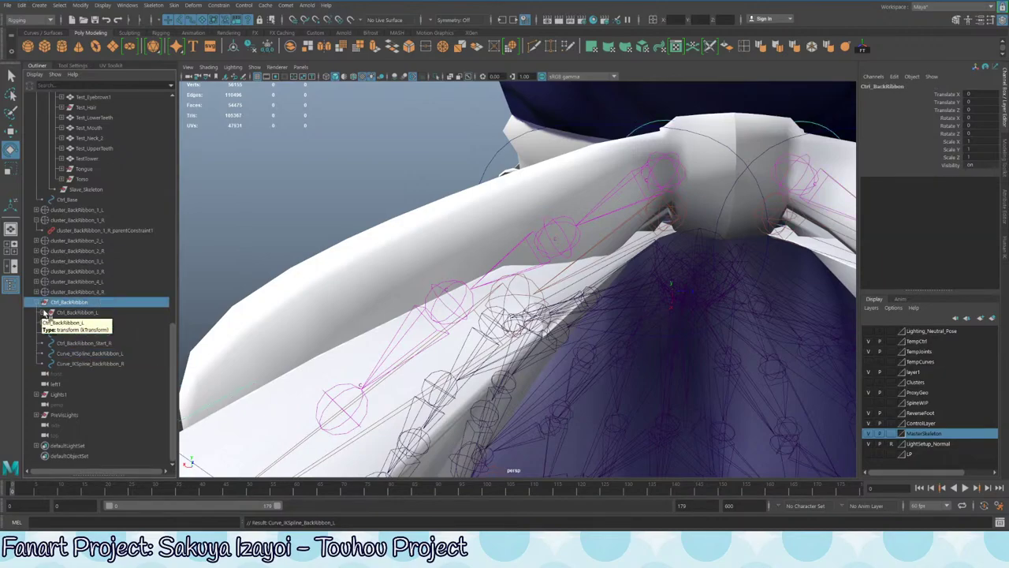
- Group the eight cluster_BackRibbon handles, 1_L through 4_R, and name the group Cluster_Group_BackRibbon
left_click(36, 220)
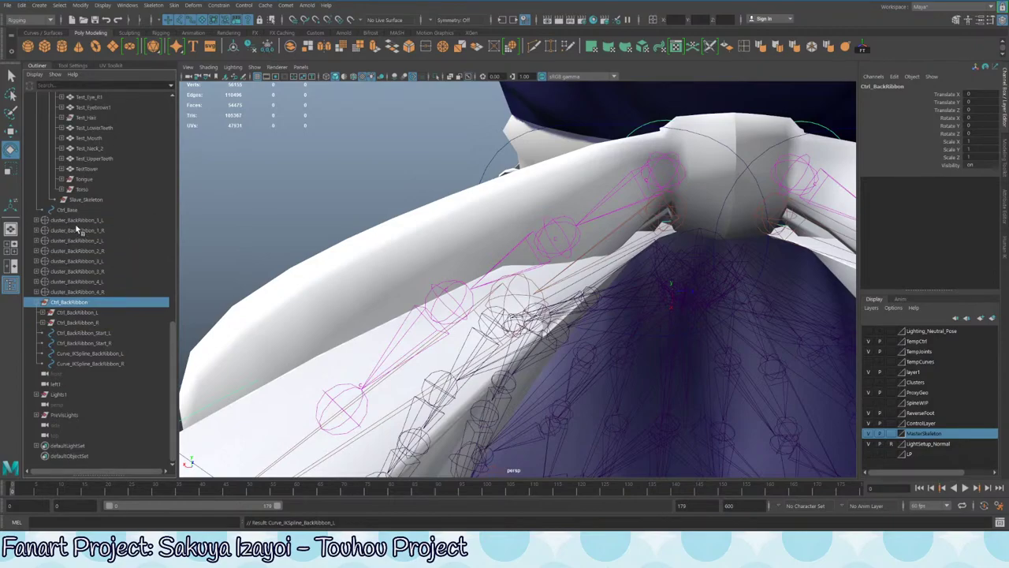
left_click(75, 221)
left_click(72, 291, "shift")
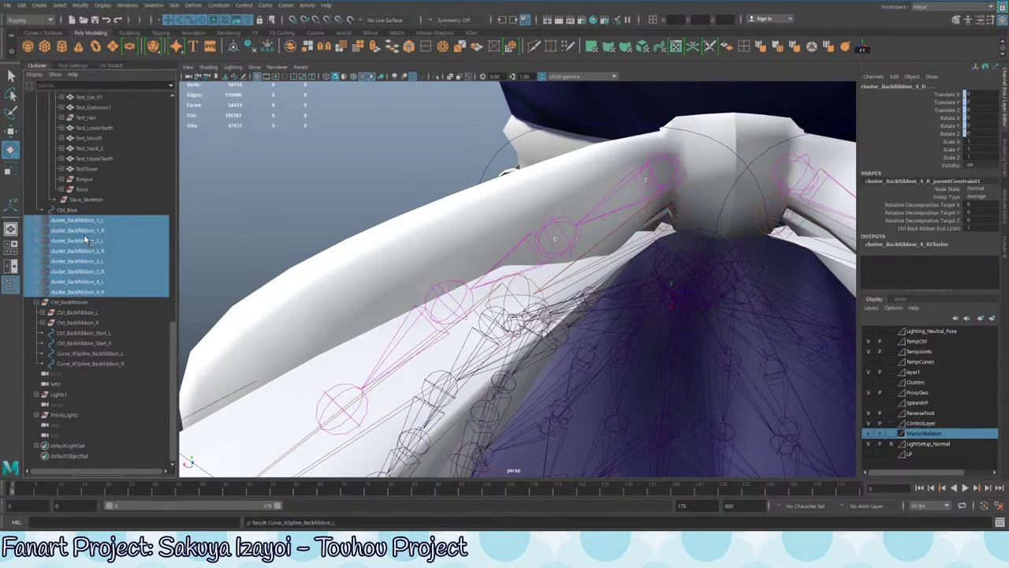
key("ctrl+g")
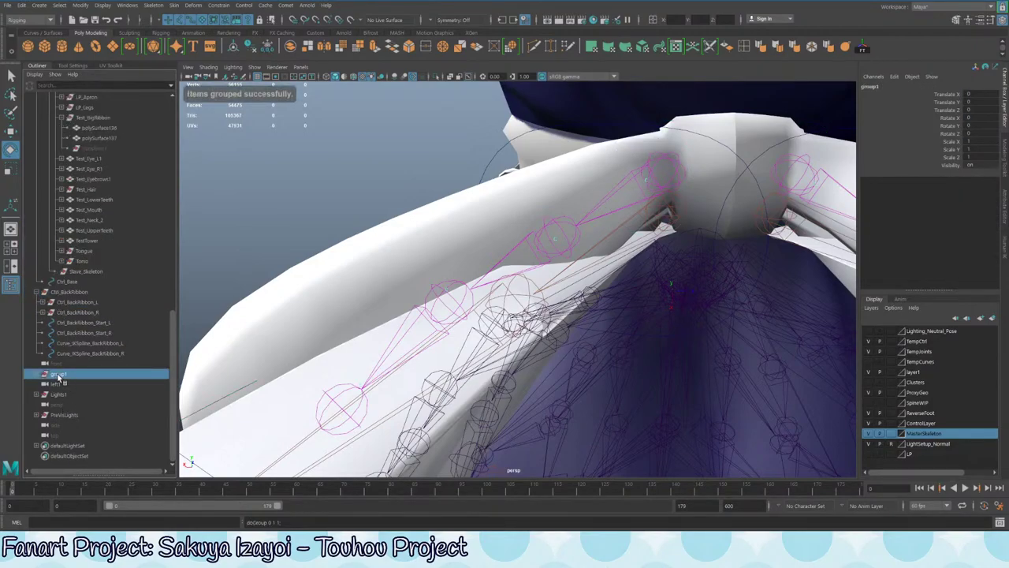
double_click(58, 374)
type("d")
type("luster")
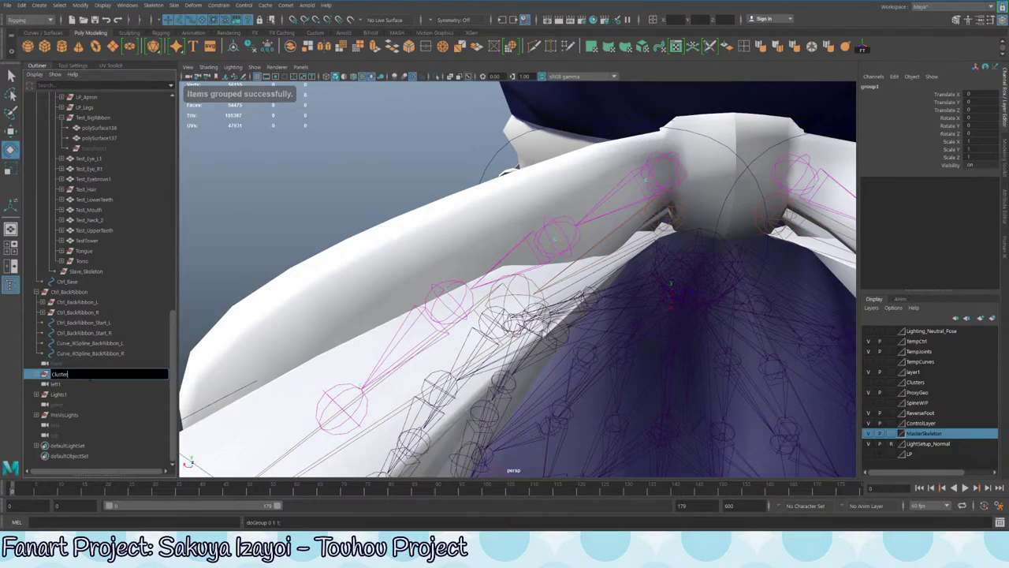
type("_Group_BackRibbon")
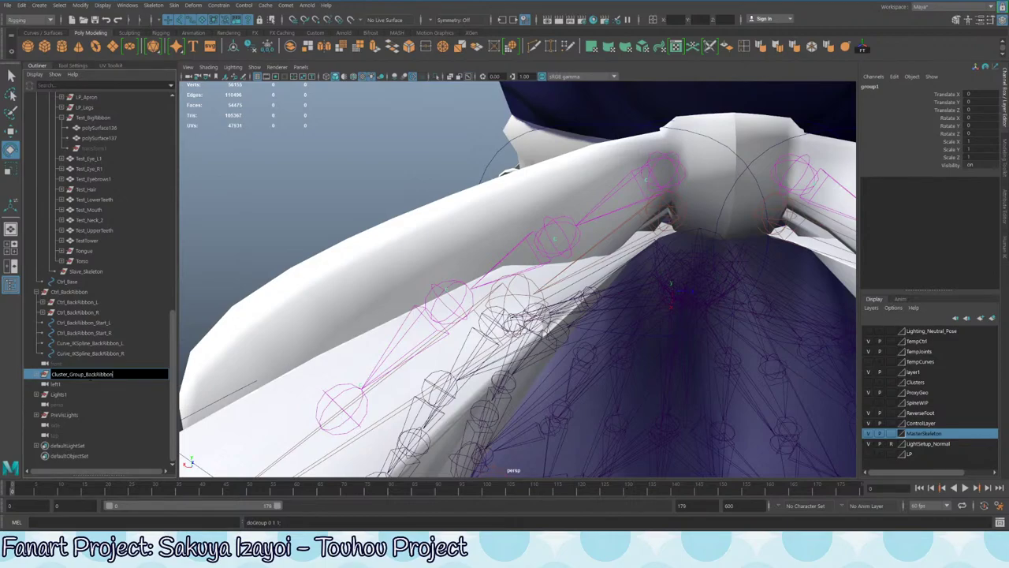
key("Return")
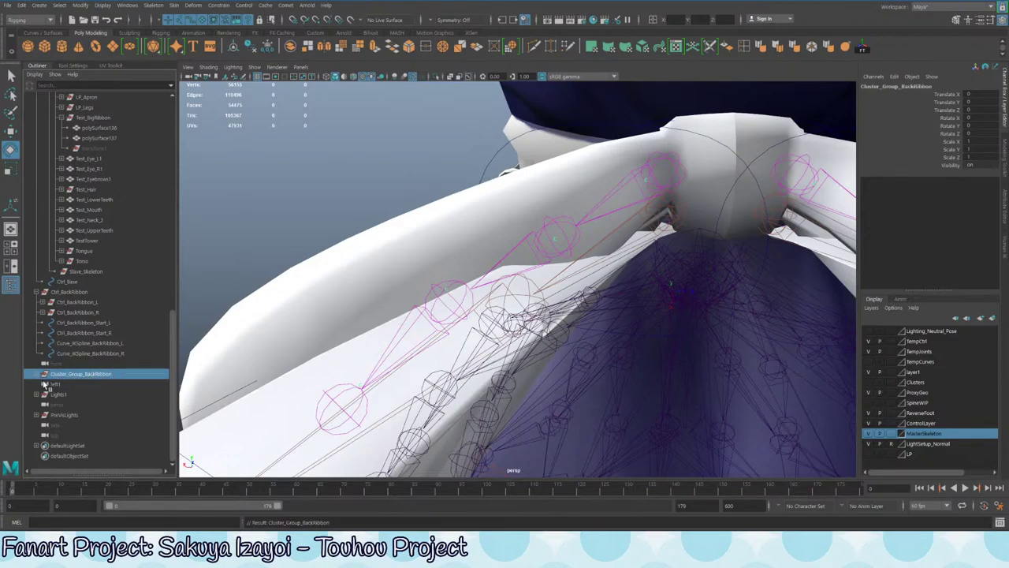
- Collapse the Ctrl_BackRibbon, Master_Skeleton and Sakuya_LP_TestGeo hierarchies, and select the Control group
left_click(64, 293)
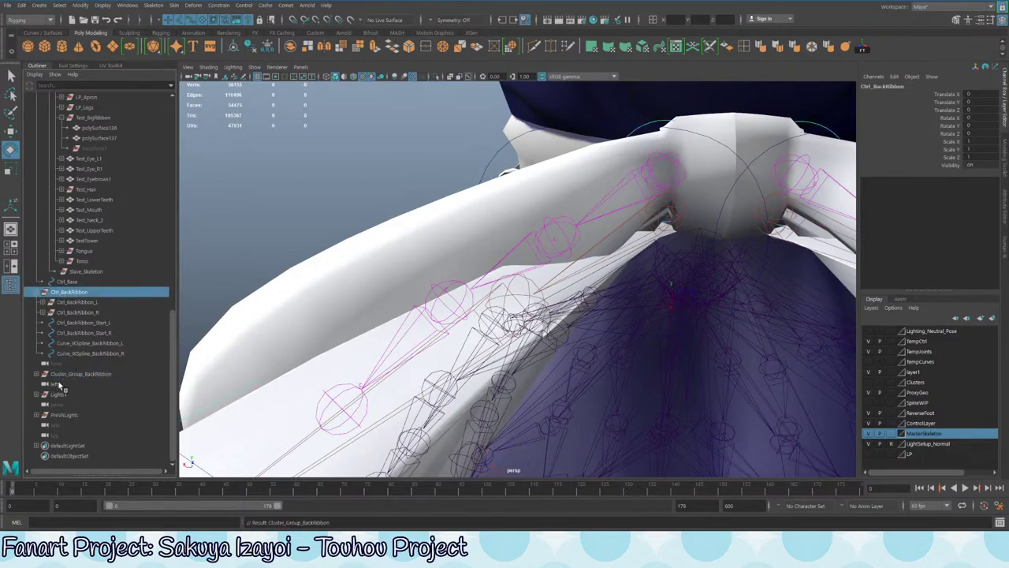
right_click_drag(731, 326, 333, 241, "alt")
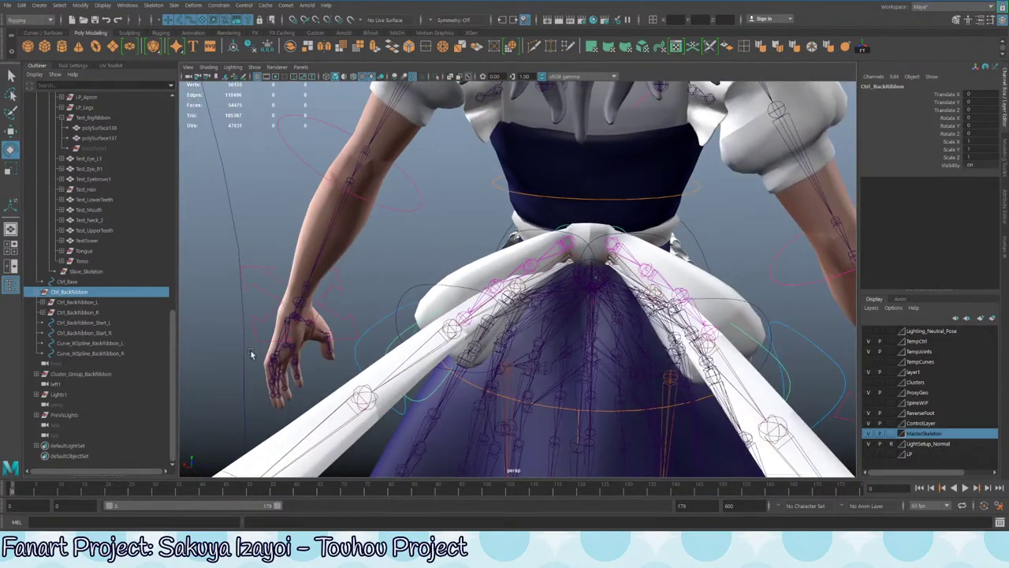
left_click(42, 293)
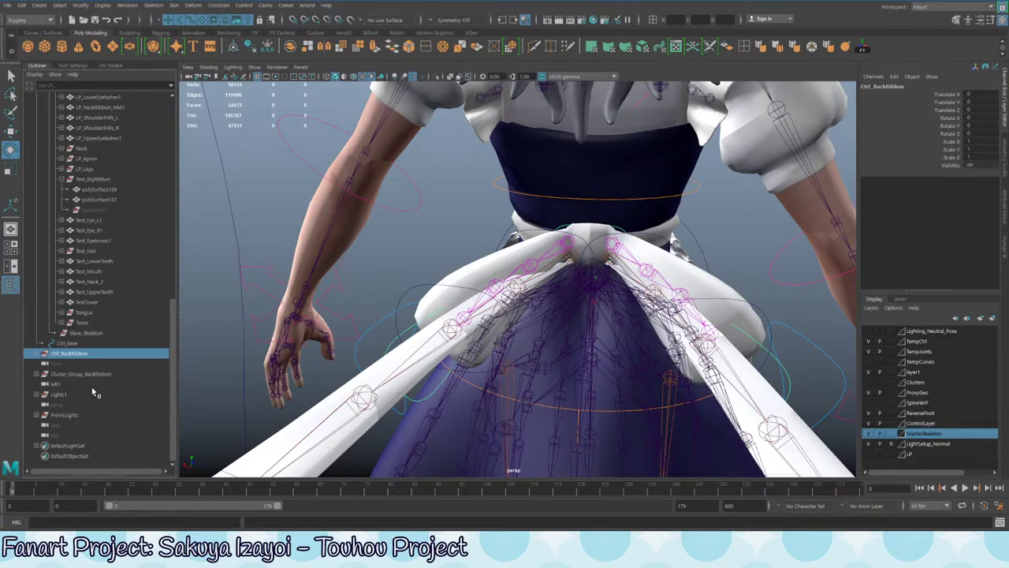
scroll(93, 388, "up", 2)
scroll(95, 383, "down", 2)
scroll(111, 347, "up", 1)
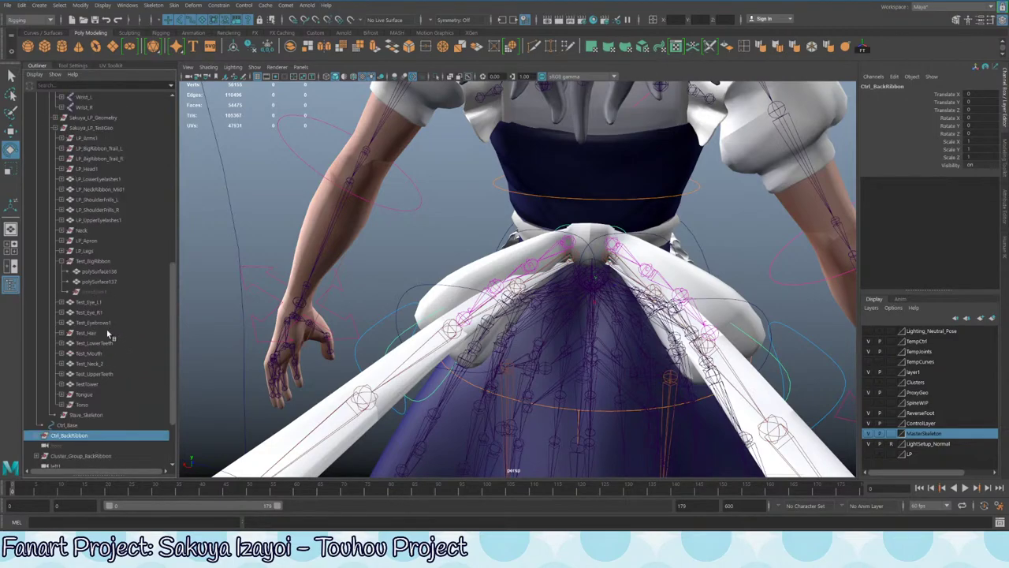
scroll(94, 300, "up", 15)
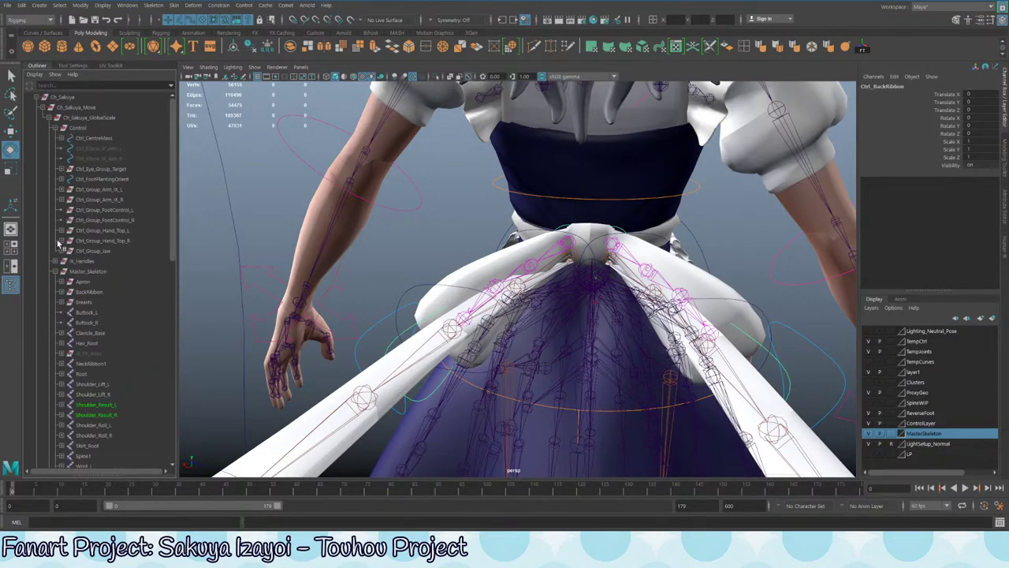
left_click(54, 272)
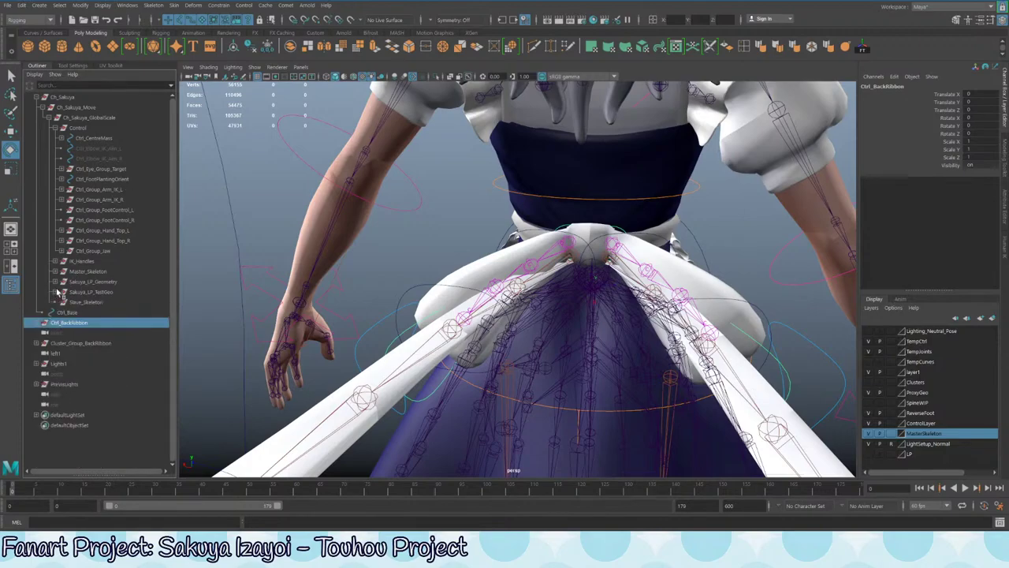
left_click(87, 129)
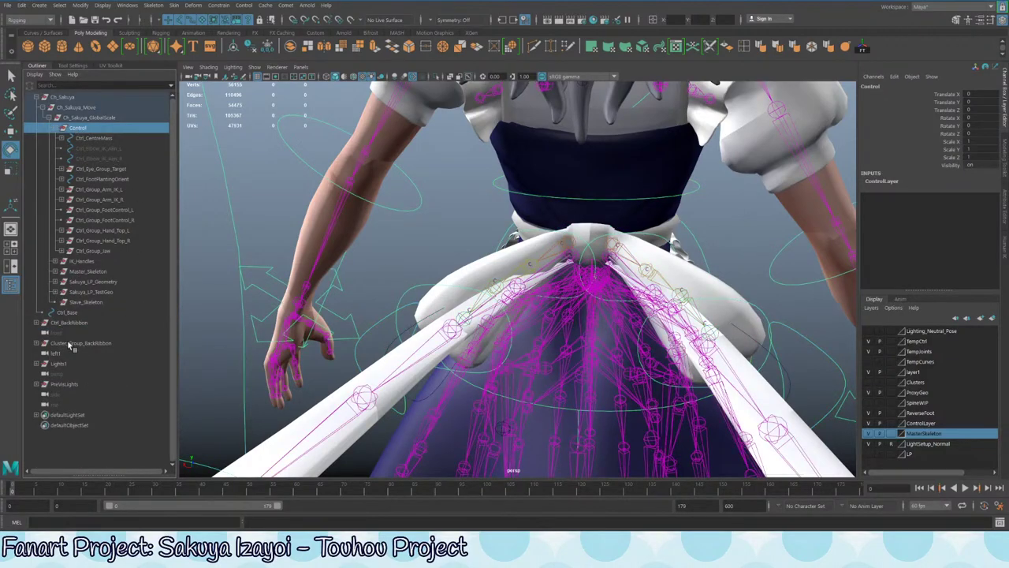
- Select Ctrl_CentreMass in the Control group and expand its children in the outliner
left_click(86, 343)
left_click(93, 138)
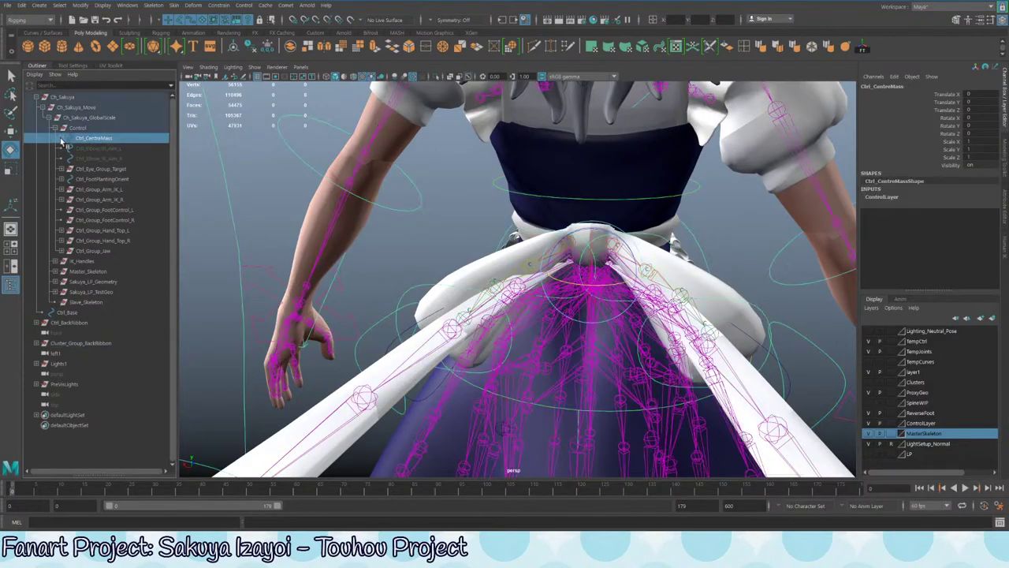
left_click(62, 138)
- Try rotating Ctrl_CentreMass to test how the back ribbon follows the body, and undo the rotation
scroll(431, 176, "down", 2)
left_click_drag(431, 176, 592, 204, "alt")
scroll(592, 204, "down", 3)
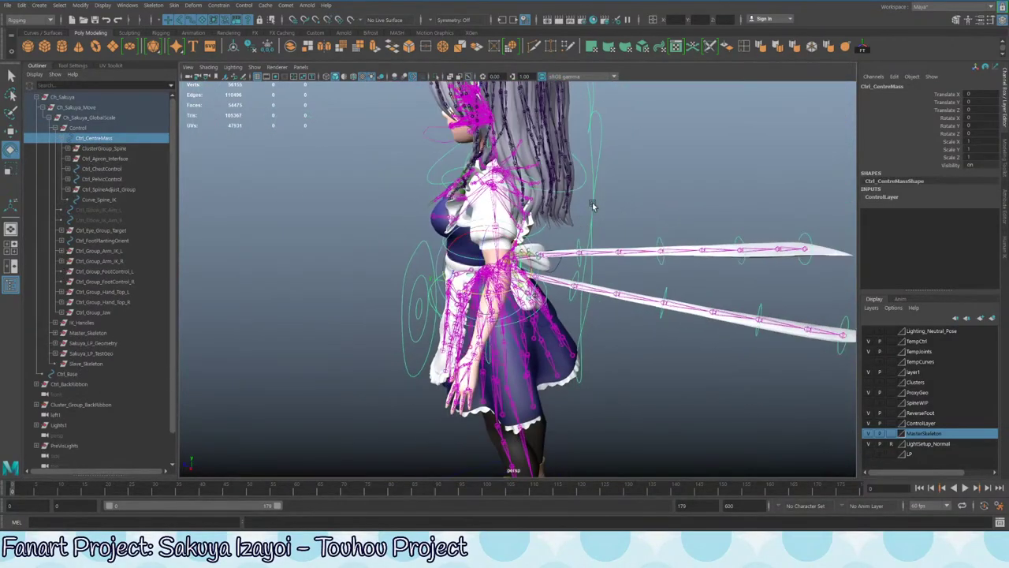
right_click_drag(675, 261, 599, 223, "alt")
key("w")
key("e")
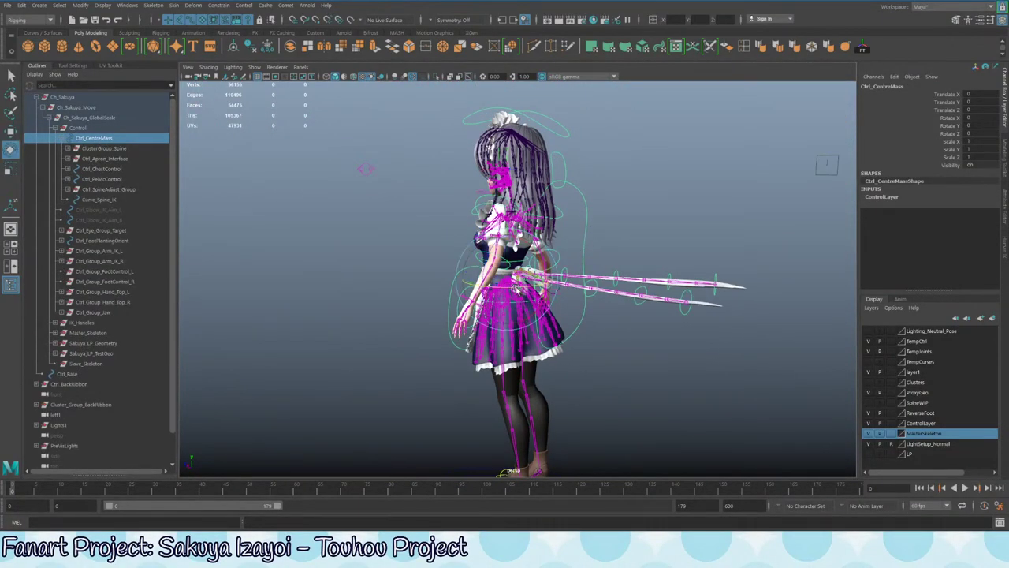
left_click_drag(511, 286, 494, 253)
key("ctrl+z")
key("ctrl+z")
key("ctrl+z")
key("ctrl+z")
key("ctrl+z")
key("ctrl+z")
key("ctrl+z")
key("ctrl+z")
key("ctrl+z")
key("ctrl+z")
key("ctrl+z")
- Try moving Ctrl_CentreMass to about -36.5 in Y and -27.6 in Z, and undo the move
key("w")
right_click_drag(494, 251, 444, 229, "alt")
left_click_drag(420, 223, 470, 291)
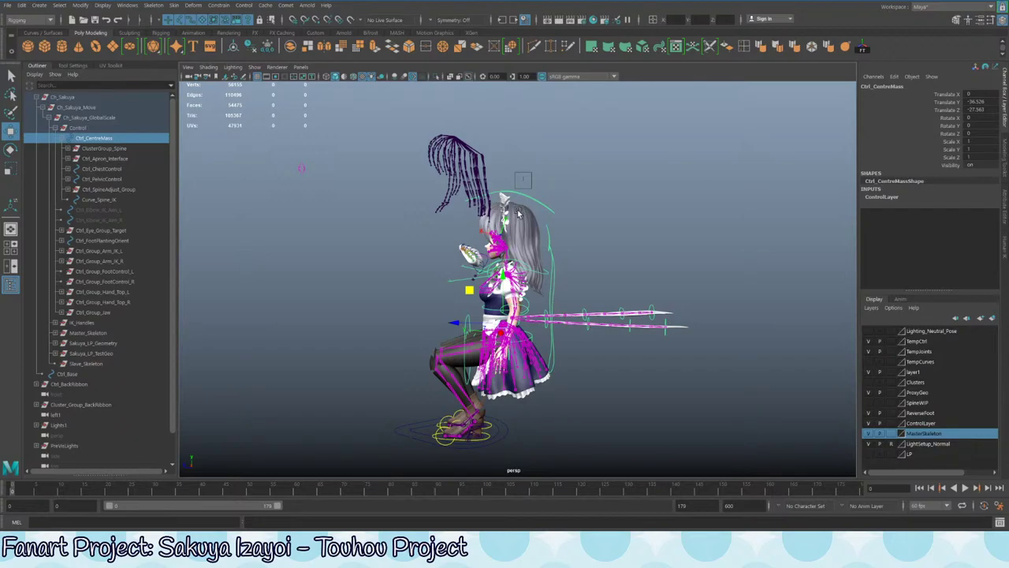
key("ctrl+z")
left_click_drag(513, 229, 409, 293, "alt")
right_click_drag(410, 293, 511, 301, "alt")
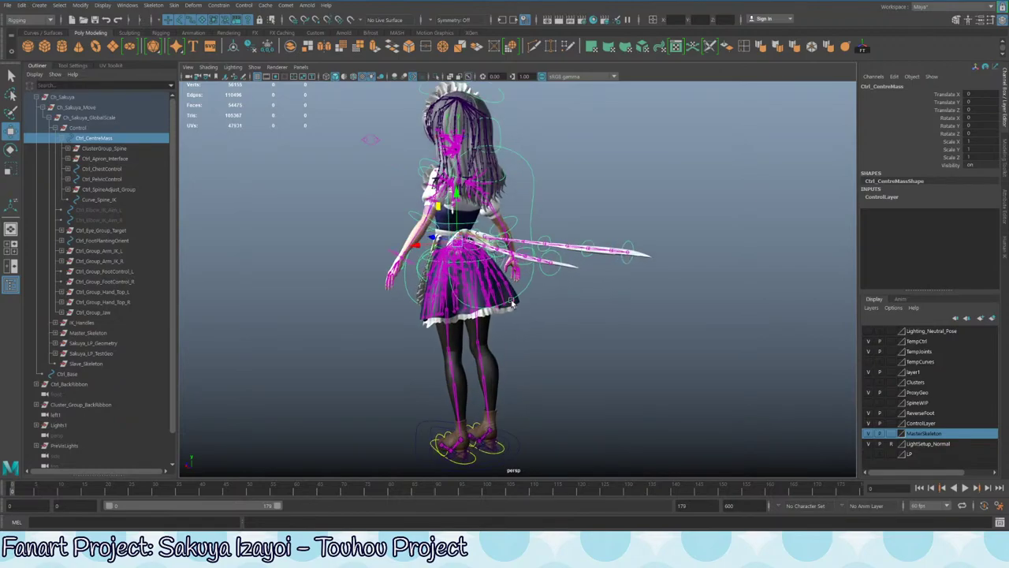
left_click_drag(511, 303, 493, 301, "alt")
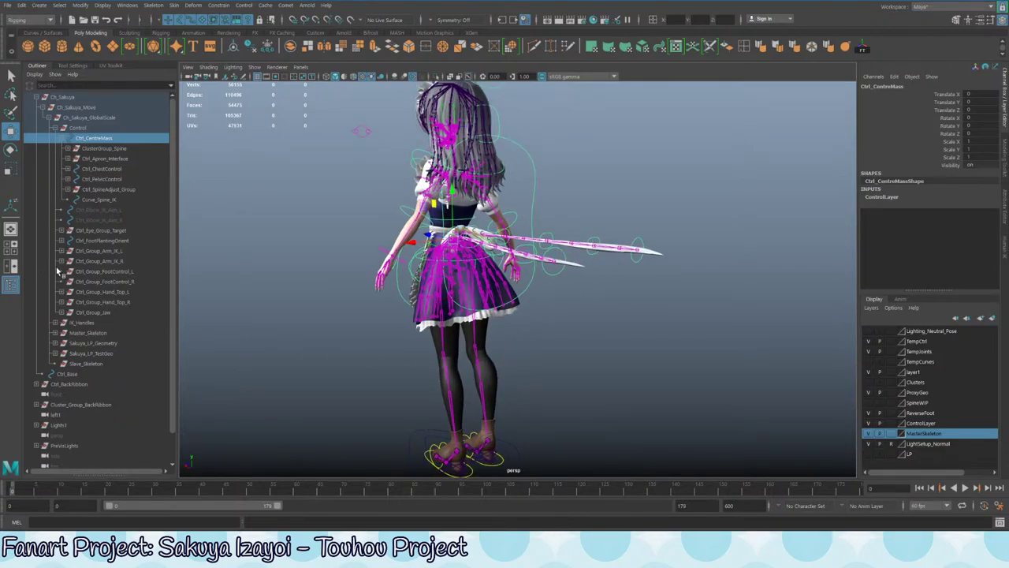
- Parent the Ctrl_BackRibbon group under Ctrl_CentreMass
scroll(146, 340, "down", 1)
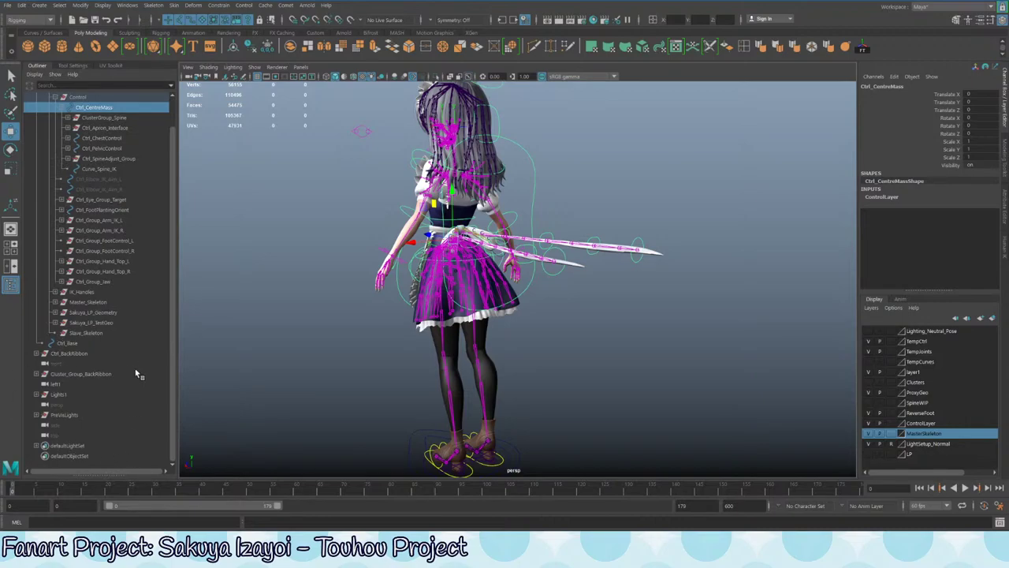
left_click(83, 354)
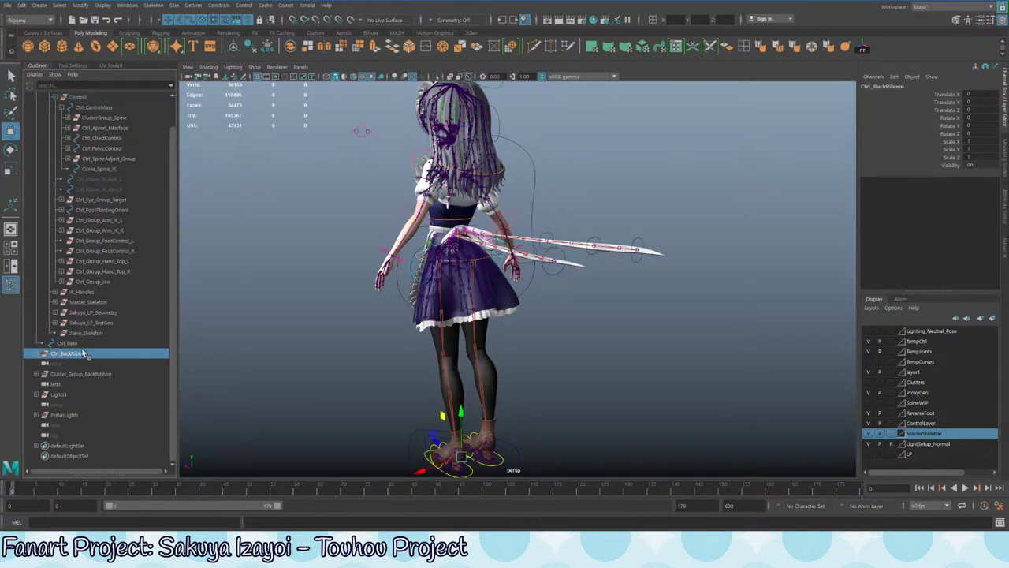
middle_click_drag(70, 356, 96, 110)
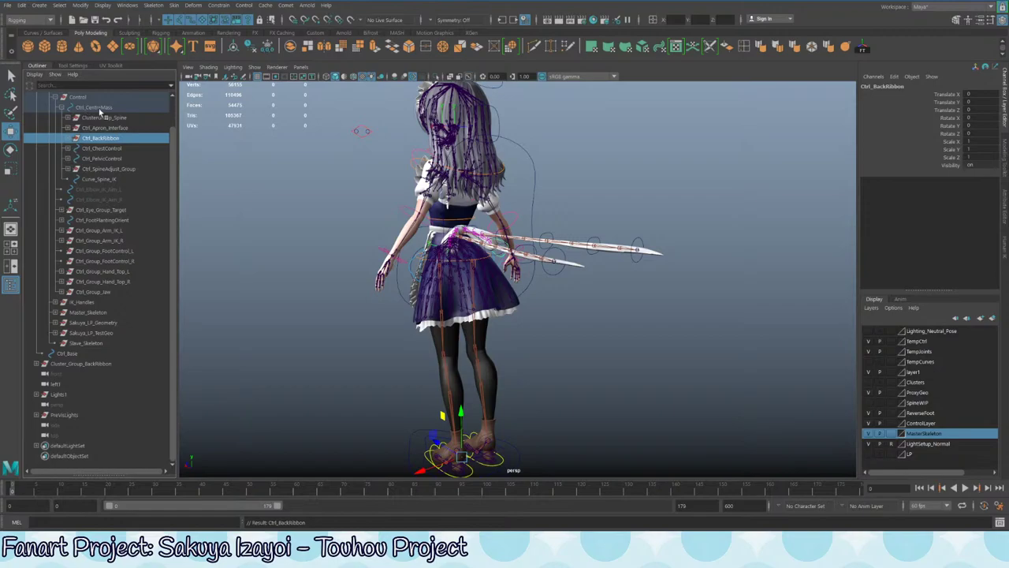
- Try rotating Ctrl_CentreMass to -40 in Y, examine the back ribbon from behind, and undo the rotation
left_click(102, 108)
left_click_drag(567, 296, 435, 275, "alt")
key("e")
scroll(381, 242, "up", 6)
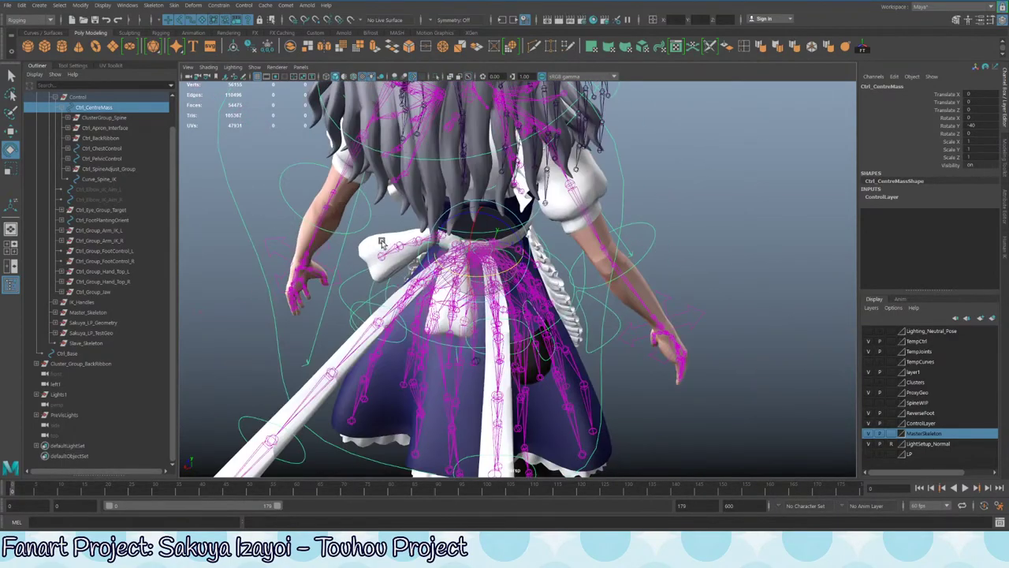
left_click_drag(477, 281, 502, 316, "alt")
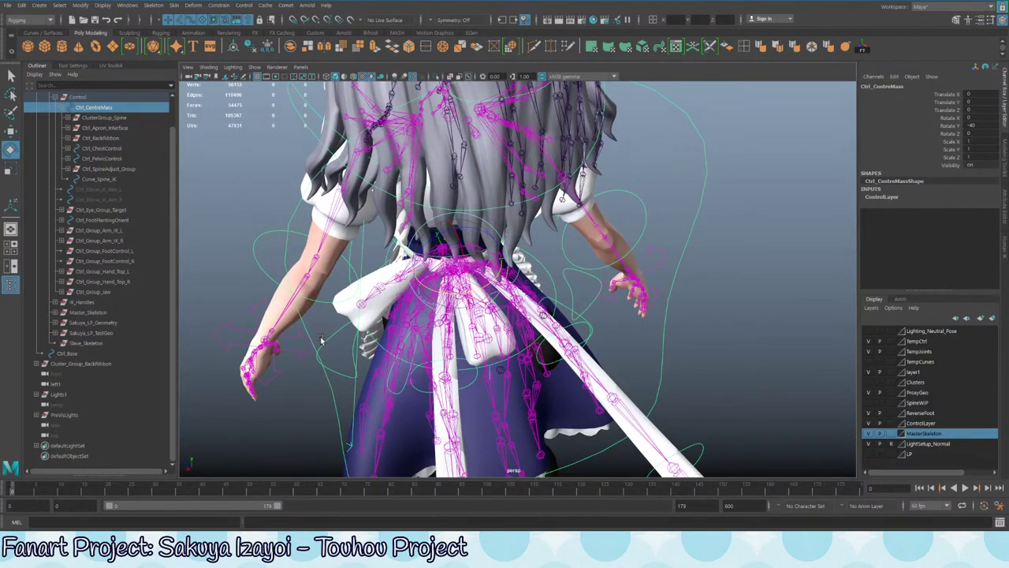
key("ctrl+z")
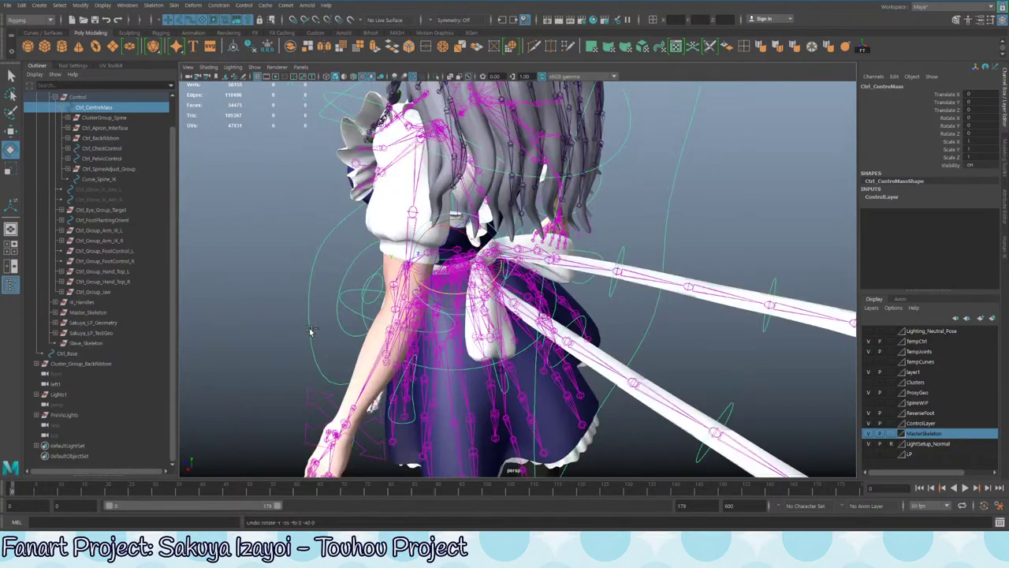
- Parent the Cluster_Group_BackRibbon group under Ctrl_CentreMass and clear the selection
left_click(84, 365)
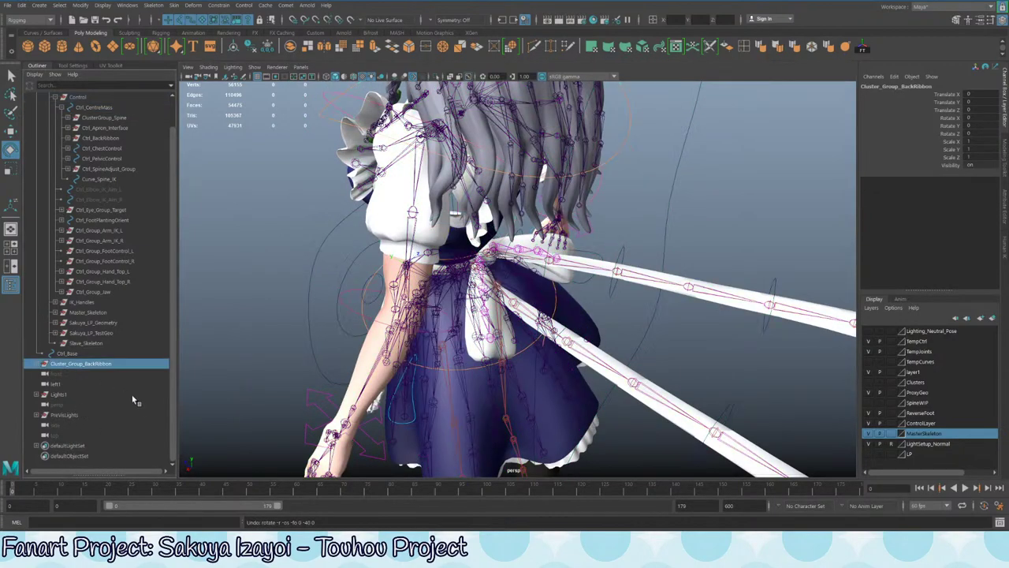
middle_click_drag(69, 352, 113, 110)
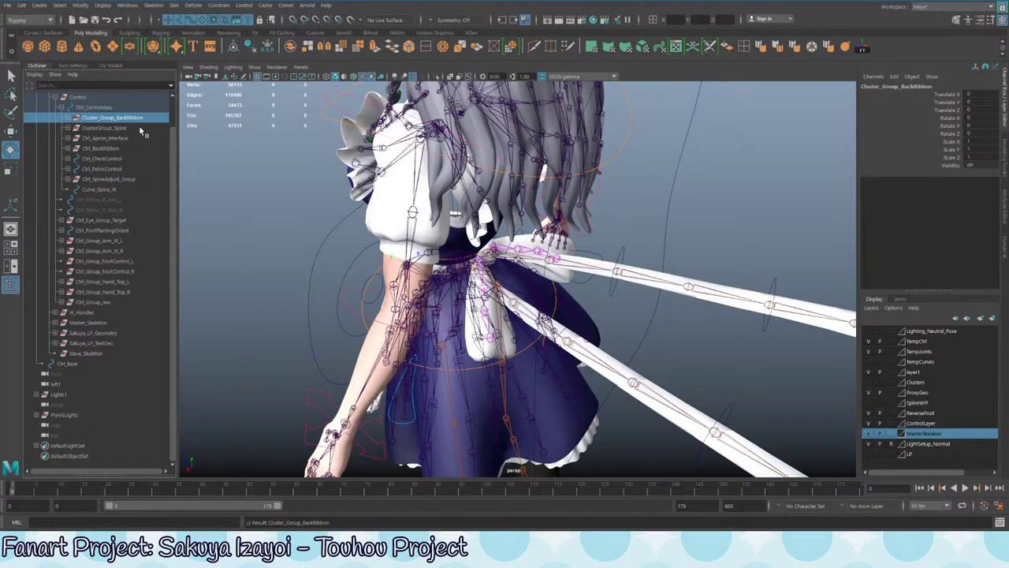
right_click_drag(643, 315, 248, 291, "alt")
left_click(627, 222)
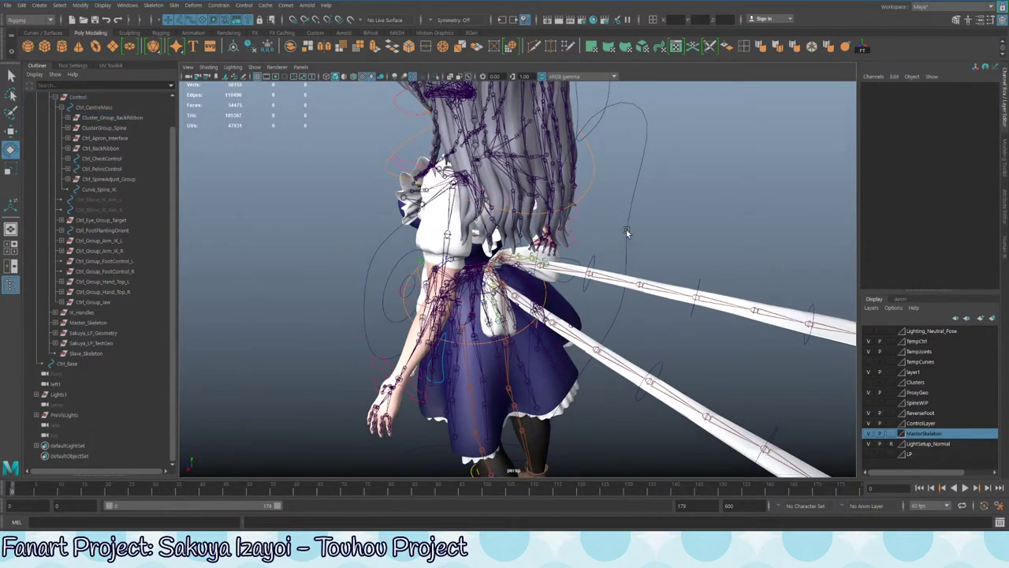
- Try out the large control curve behind the character with the ribbon clusters parented, and undo the change
left_click(625, 238)
left_click_drag(623, 246, 503, 309, "alt")
key("ctrl+z")
left_click_drag(376, 335, 551, 293, "alt")
- Clear the selection and save the scene
left_click(361, 365)
key("q")
key("ctrl+s")
- Examine the hair and face joints around the character's head from the front and the side
left_click(477, 284)
key("e")
right_click_drag(550, 293, 628, 288, "alt")
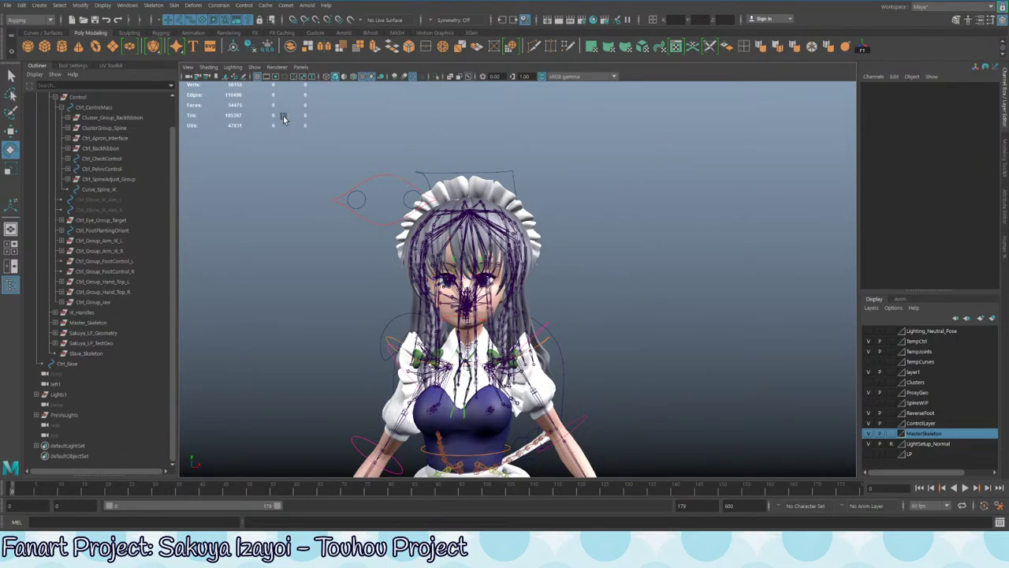
left_click(276, 68)
right_click_drag(537, 239, 608, 263, "alt")
left_click_drag(441, 248, 479, 235, "alt")
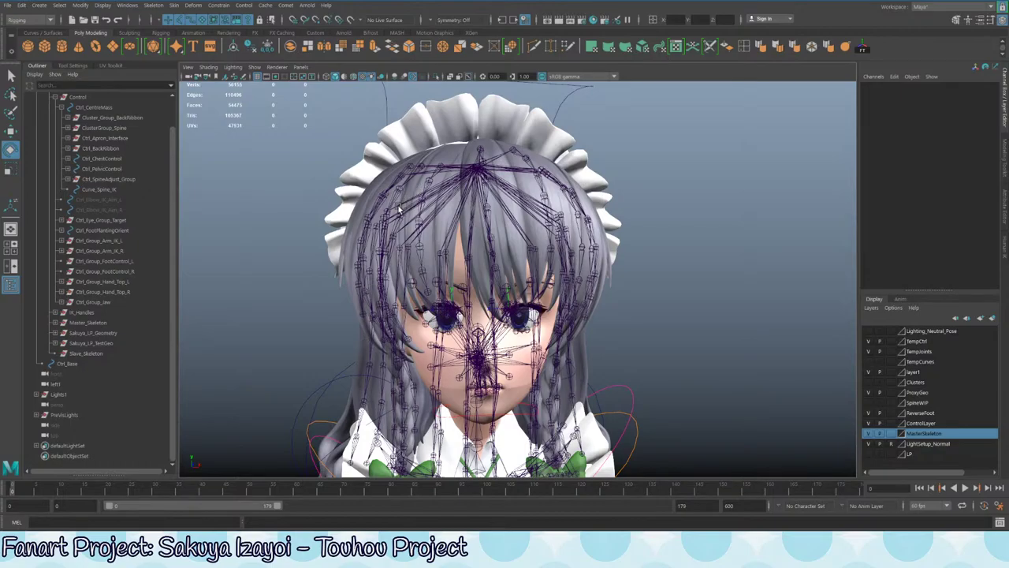
left_click_drag(434, 187, 384, 316, "alt")
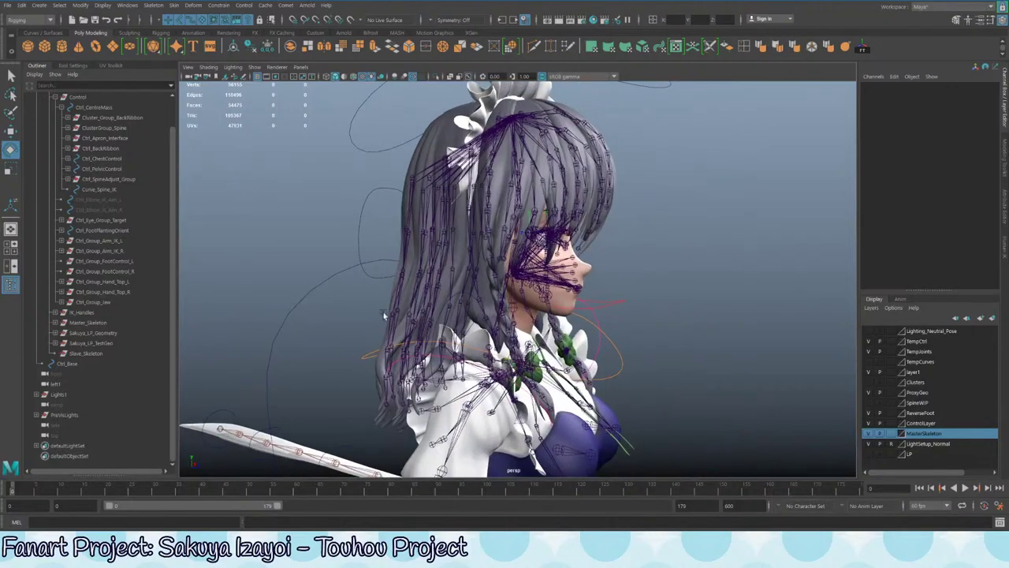
- Select the Hair_Root joint chain, toggle its isolation on and off, and deselect it
left_click(503, 124)
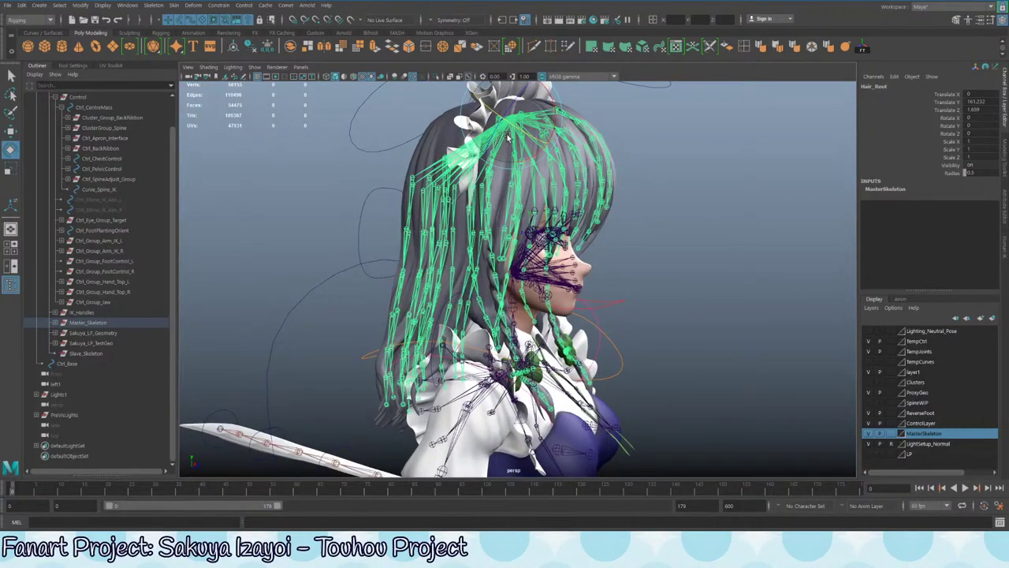
key("ctrl+1")
left_click_drag(505, 132, 433, 252, "alt")
key("ctrl+1")
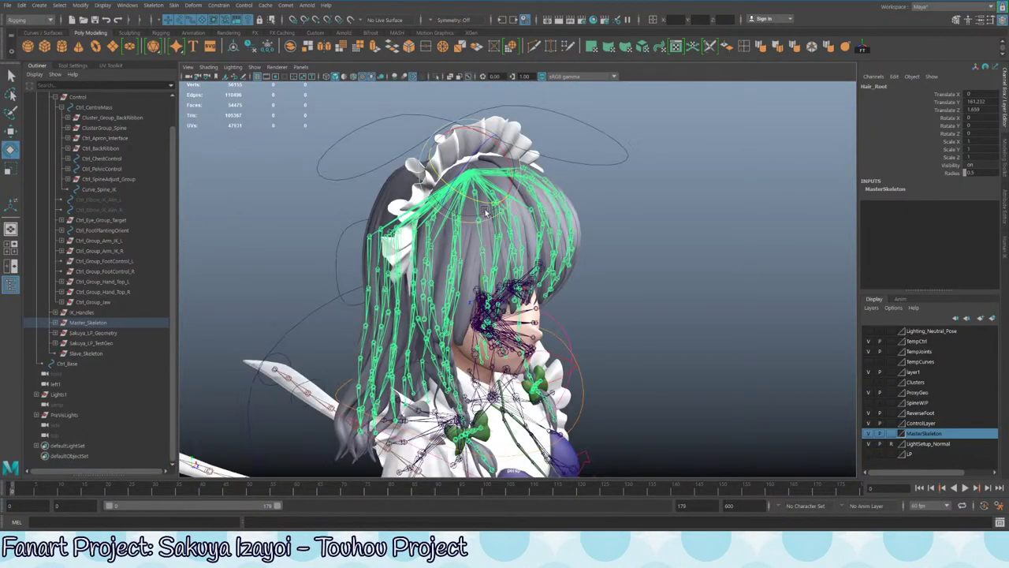
left_click_drag(449, 287, 463, 259, "alt")
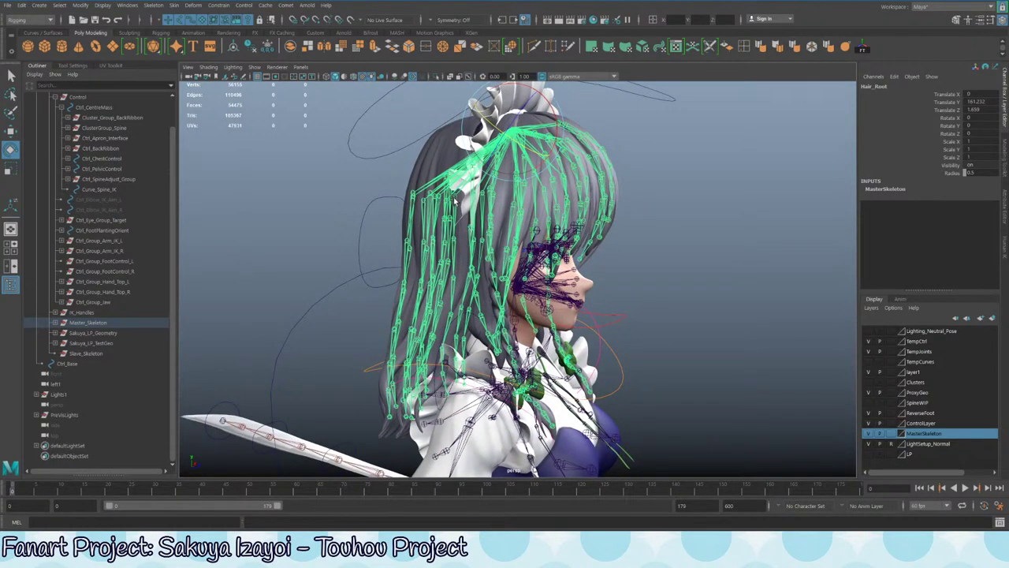
left_click(707, 198)
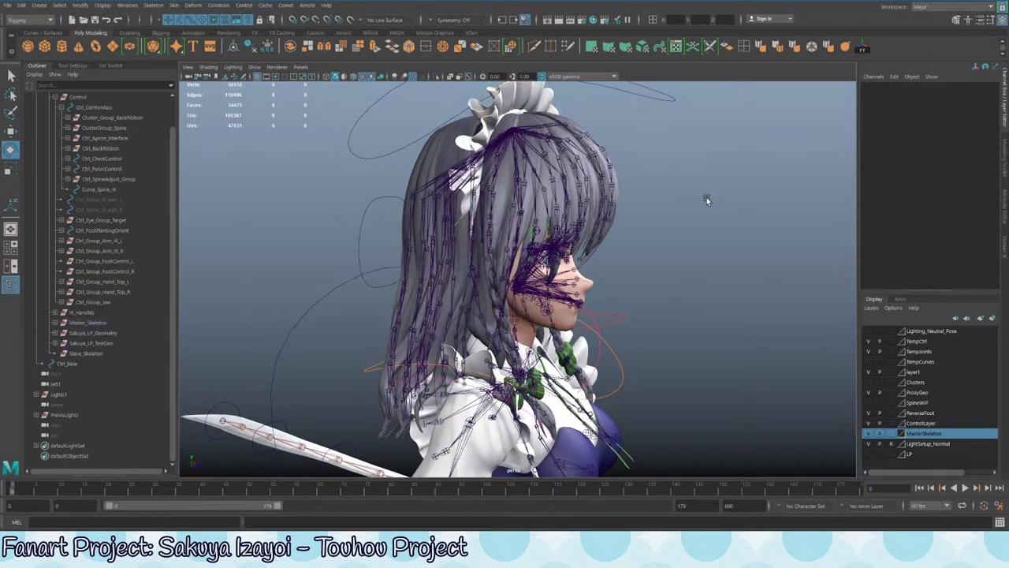
left_click_drag(432, 213, 465, 213, "alt")
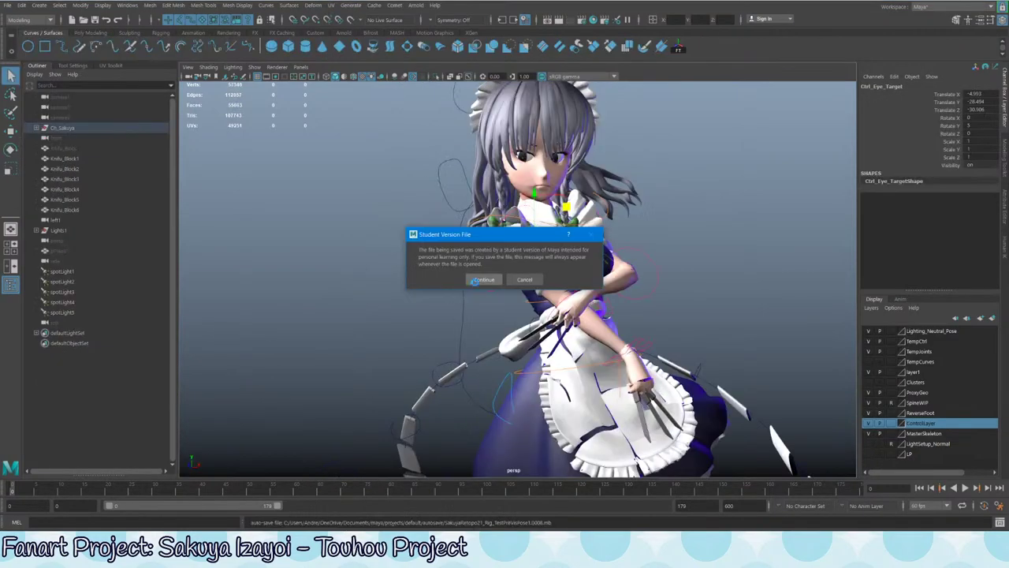
- In the posed knife scene, accept the student-version notice and expand the entire Ch_Sakuya hierarchy in the outliner
left_click(480, 279)
left_click(258, 235)
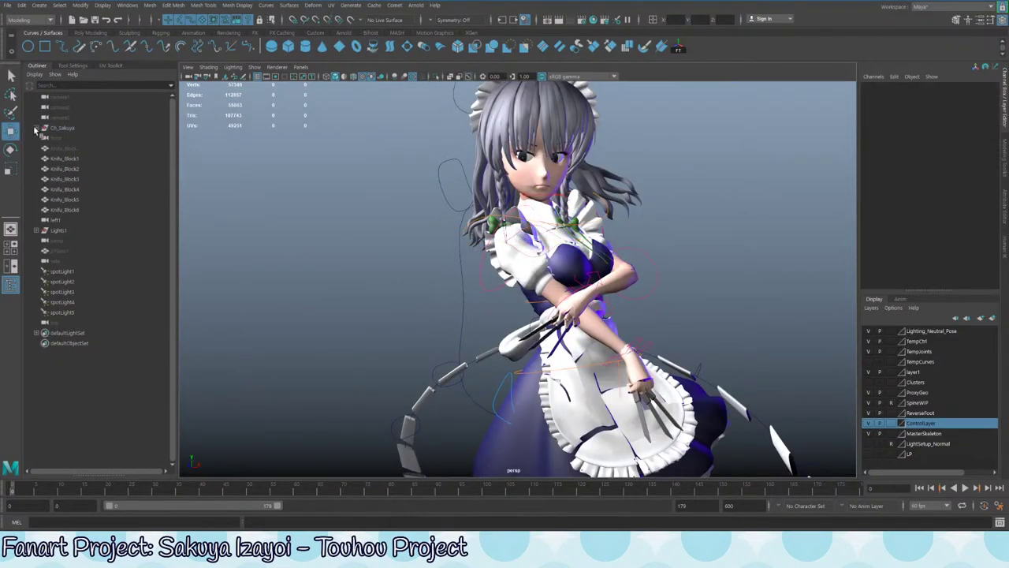
left_click(36, 128, "shift")
- Turn on the display of joints in the viewport of the posed scene
left_click(277, 67)
mouse_move(254, 67)
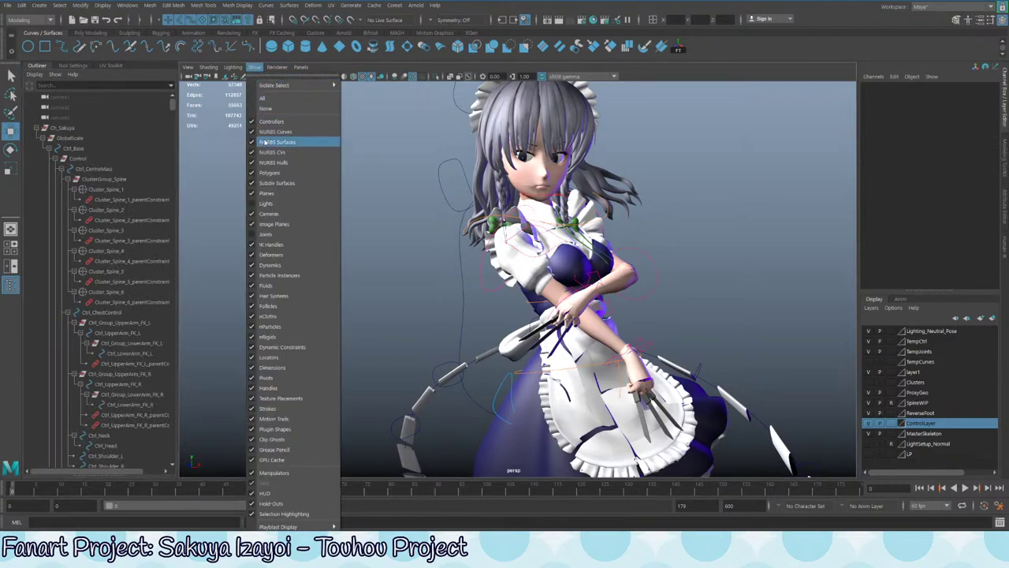
left_click(265, 234)
left_click_drag(351, 237, 390, 233, "alt")
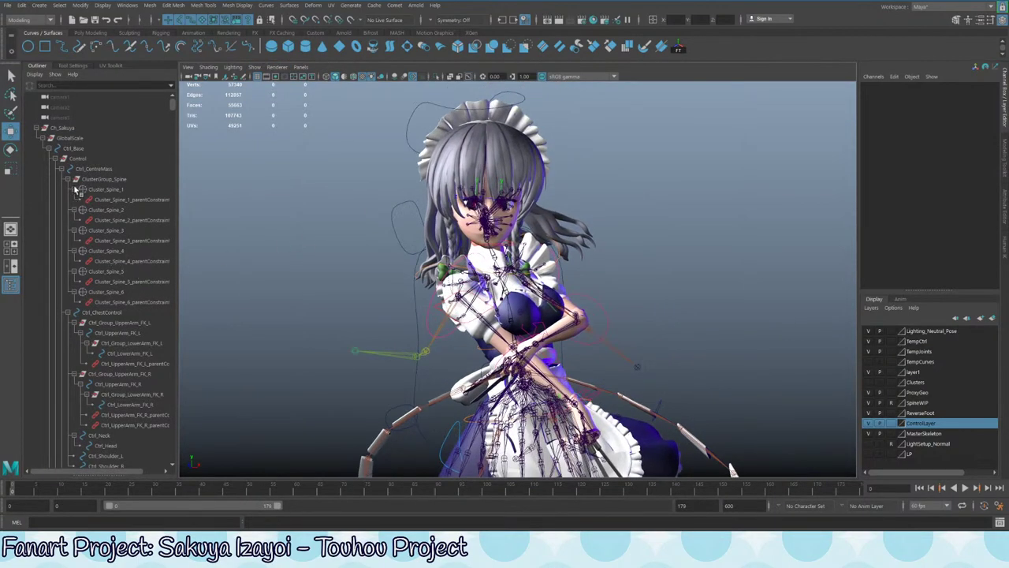
- Select the Head_Base joint, reveal it in the outliner, and go through its child joints down to the hair joints
left_click(486, 186)
key("f")
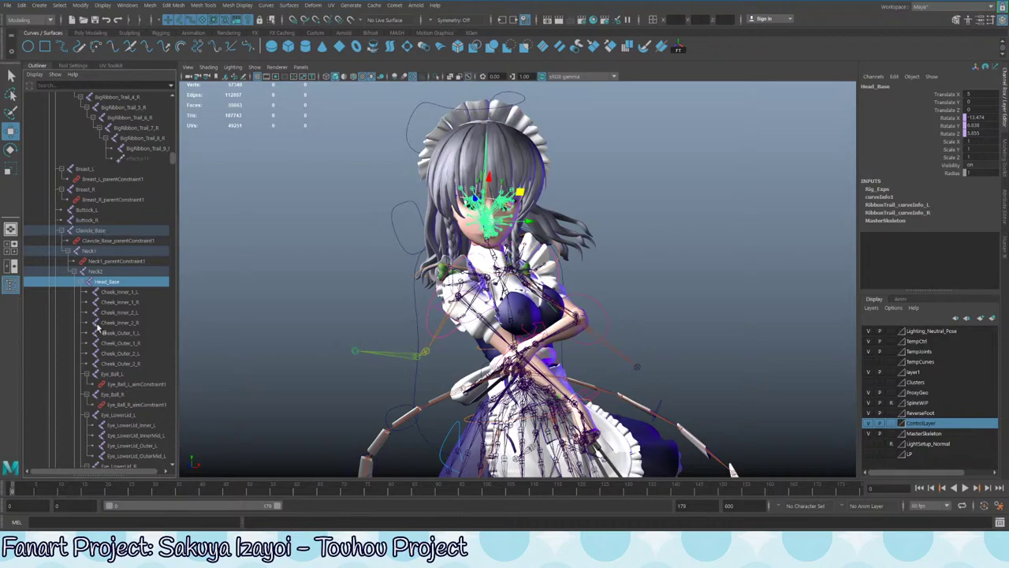
left_click(60, 232)
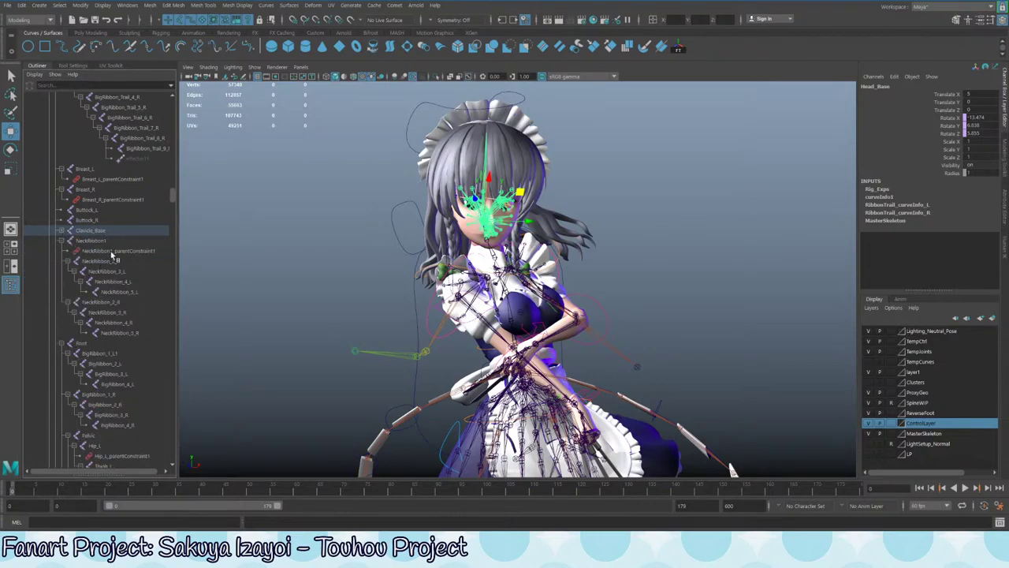
left_click(60, 230)
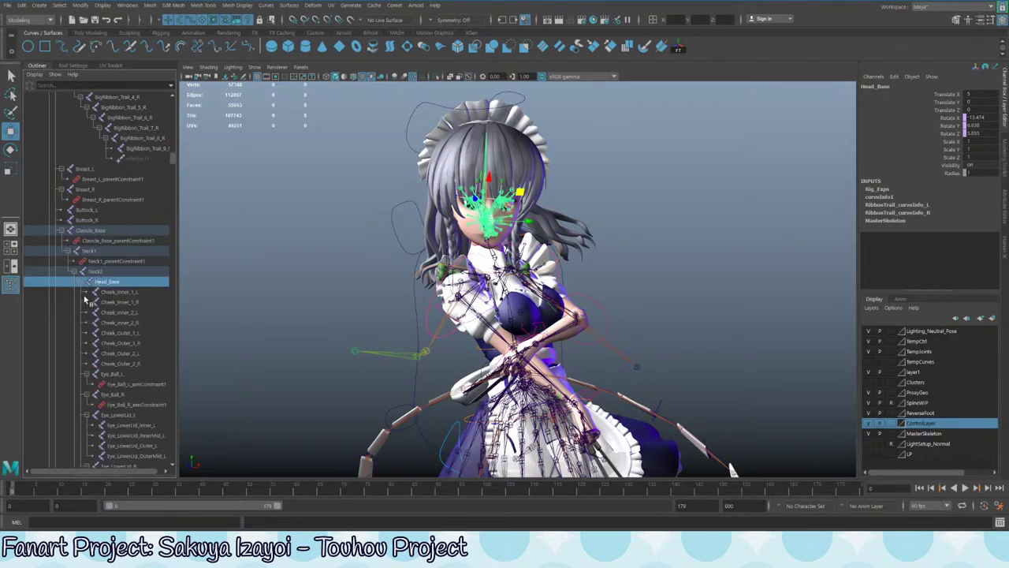
scroll(112, 341, "down", 5)
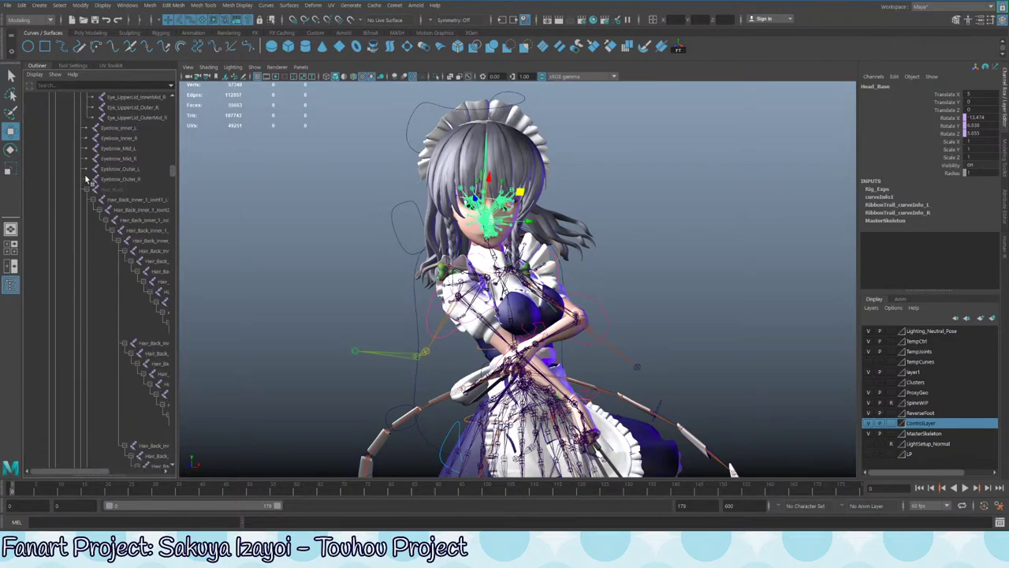
- Select and unhide the Hair_Root joint chain under Head_Base, and toggle its isolation on and off
left_click(112, 189)
left_click_drag(473, 197, 534, 193, "alt")
key("ctrl+1")
key("ctrl+1")
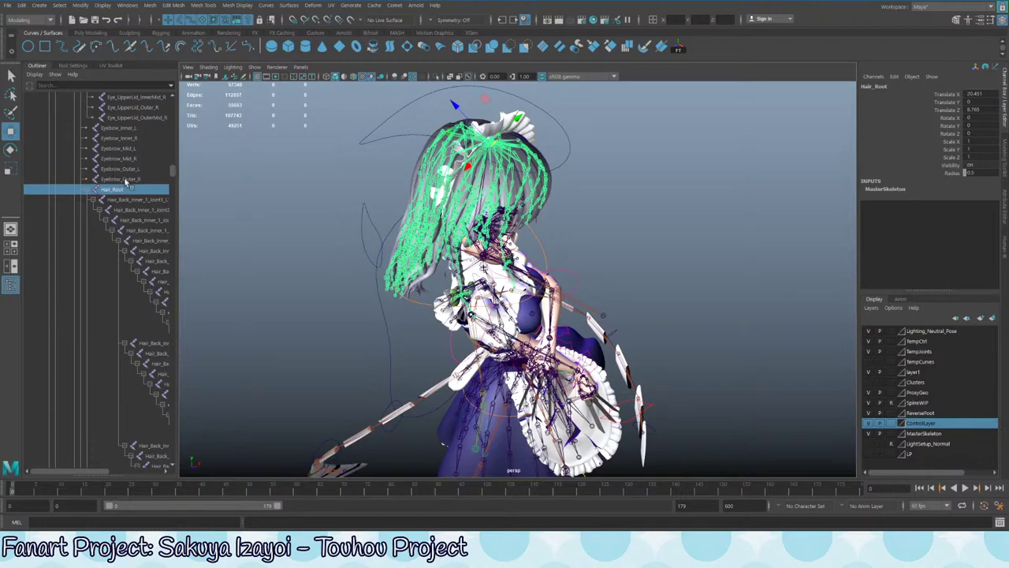
key("ctrl+1")
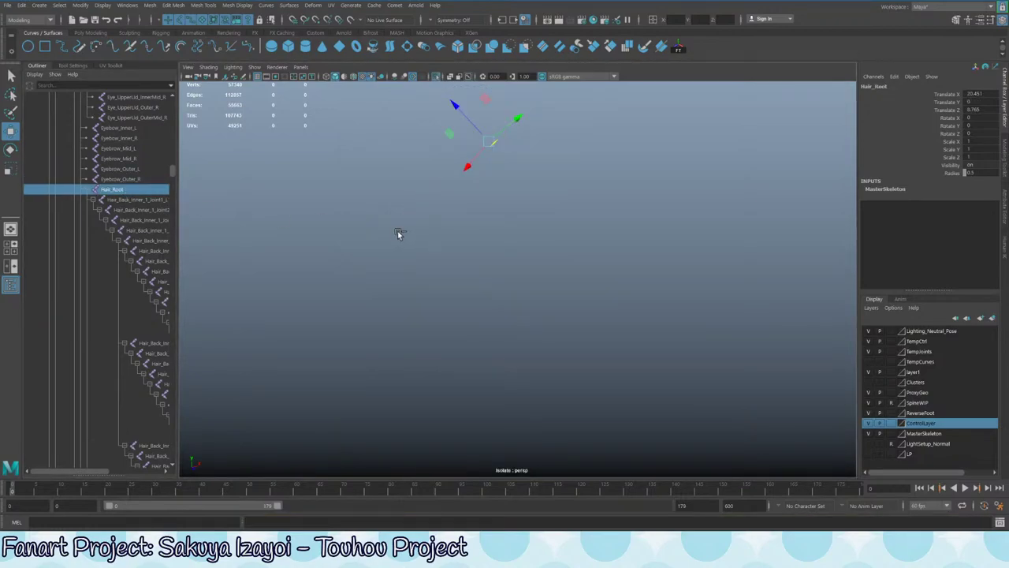
key("ctrl+1")
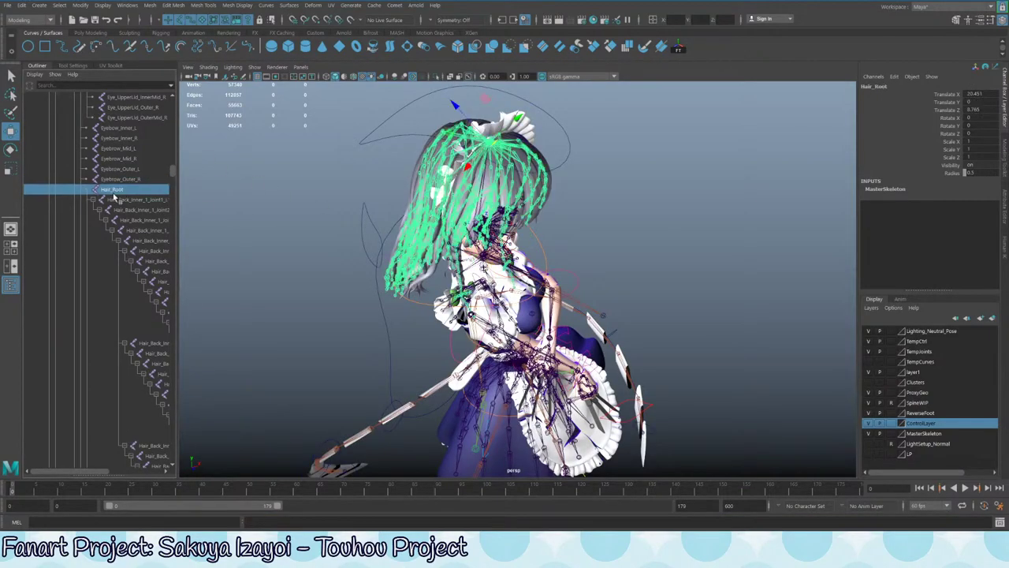
scroll(125, 241, "up", 5)
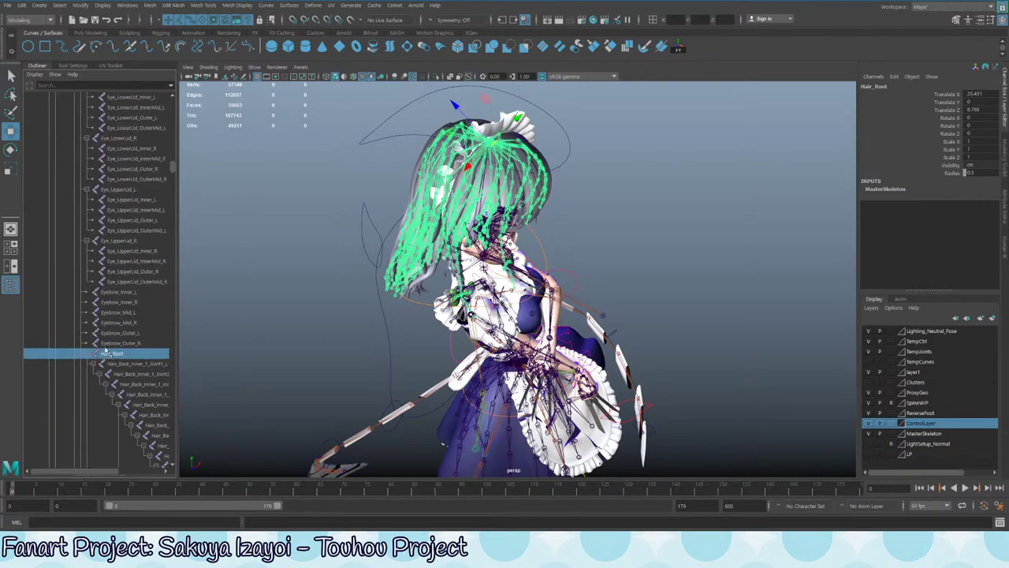
scroll(95, 409, "up", 2)
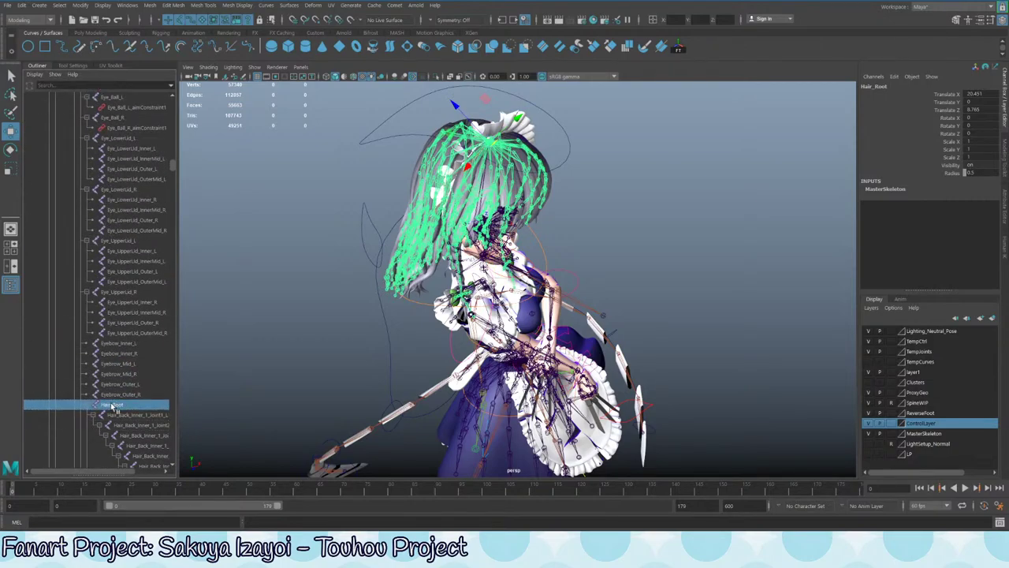
- Unparent the Hair_Root joint from the head to the scene's top level and expand its child joints in the outliner
key("shift+p")
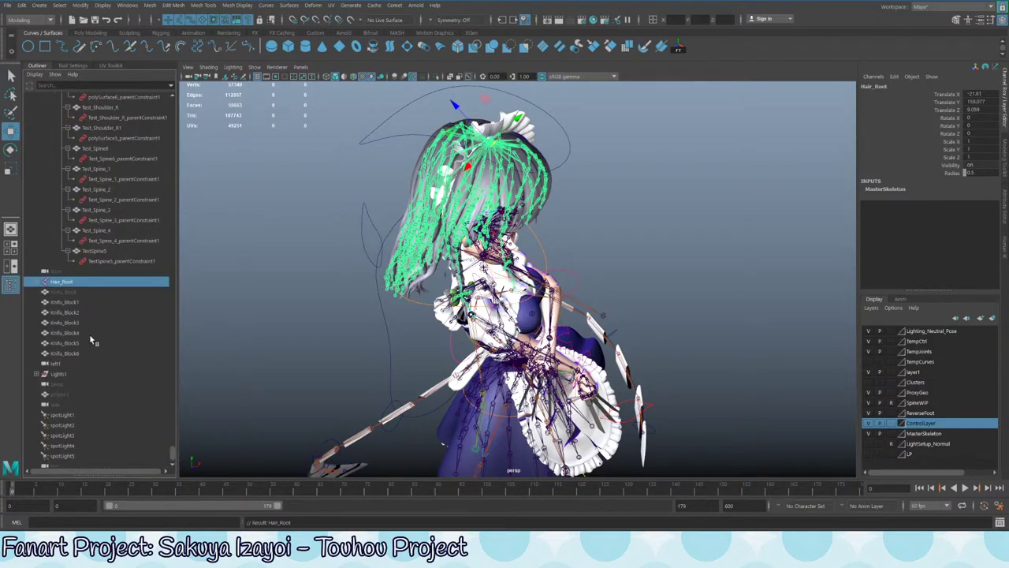
left_click_drag(426, 271, 418, 260, "alt")
key("ctrl+s")
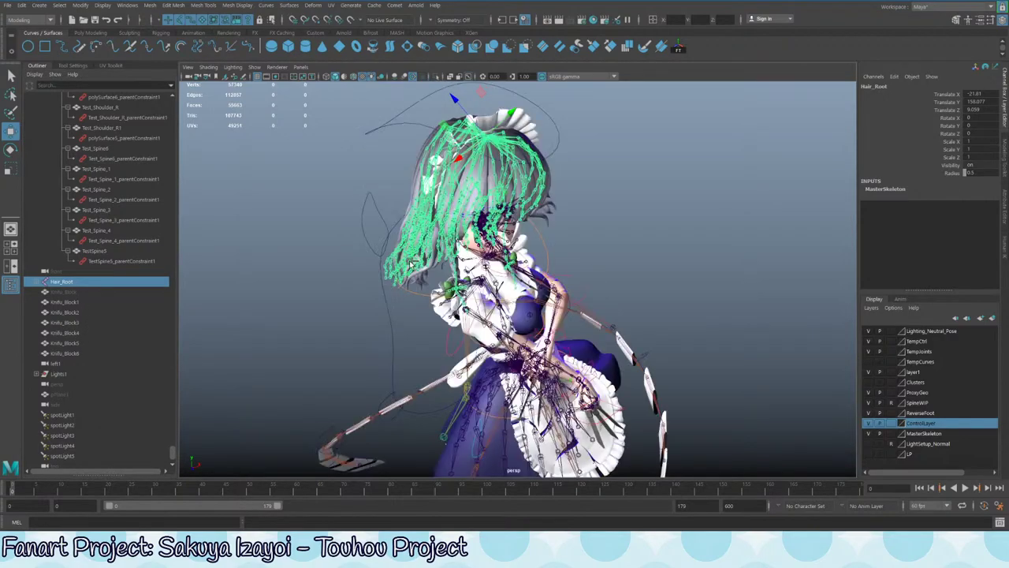
middle_click_drag(44, 282, 78, 276)
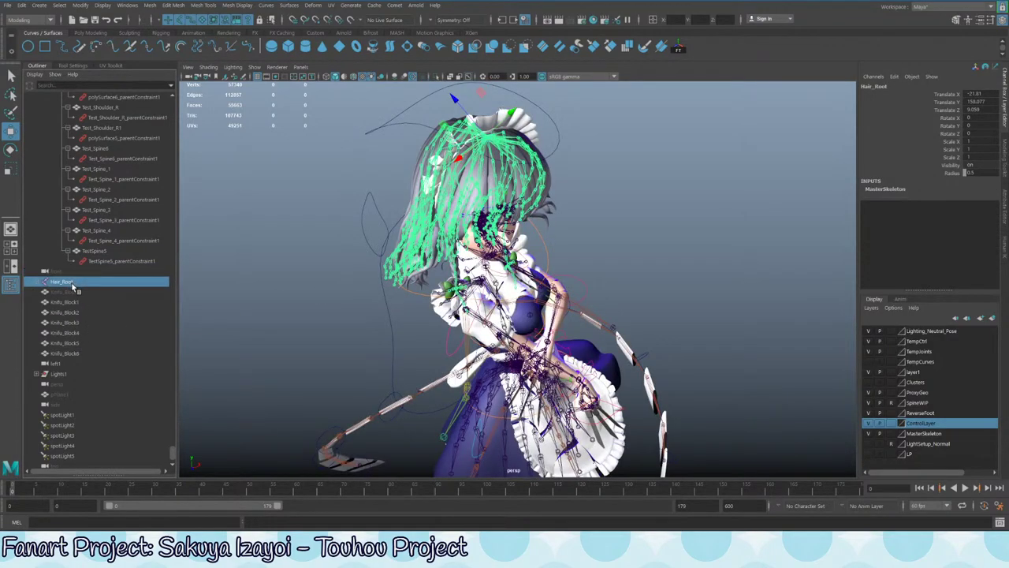
left_click_drag(675, 249, 601, 237, "alt")
left_click(36, 283)
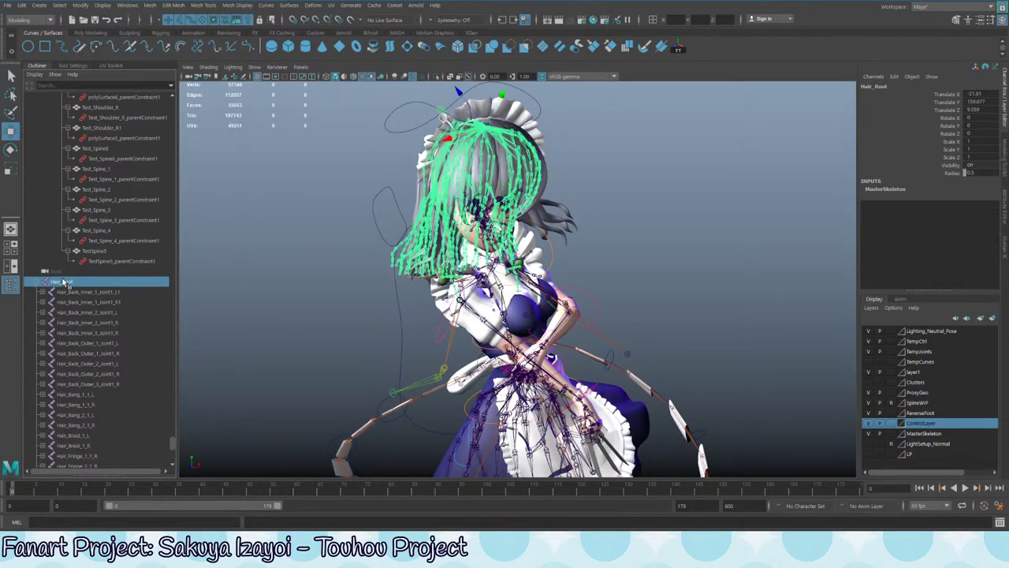
- Isolate the Hair_Root joint in the viewport, review the viewport's object display filters, and turn isolation off again
key("ctrl+1")
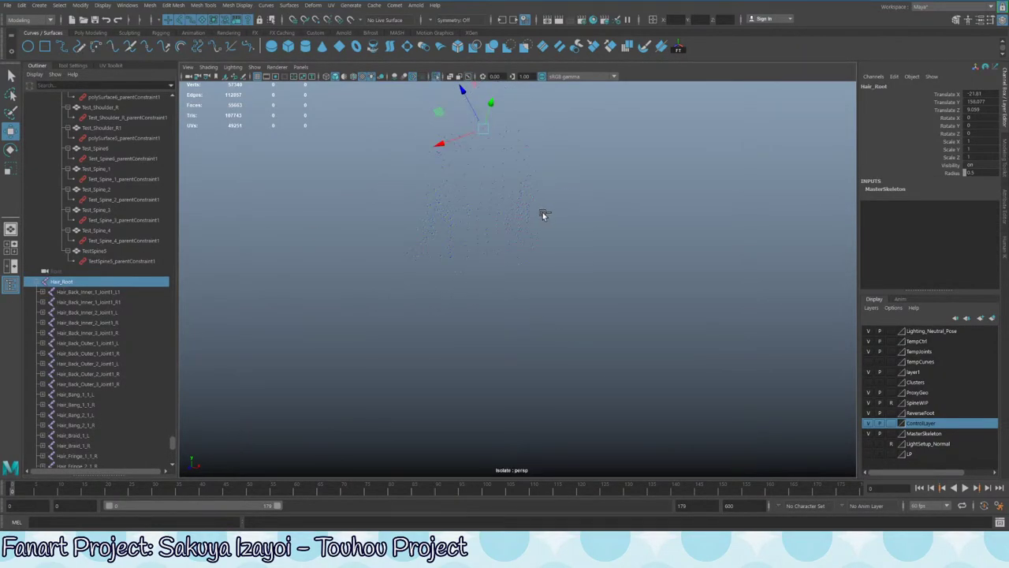
middle_click_drag(447, 190, 446, 281, "alt")
right_click_drag(445, 282, 710, 279, "alt")
left_click(254, 66)
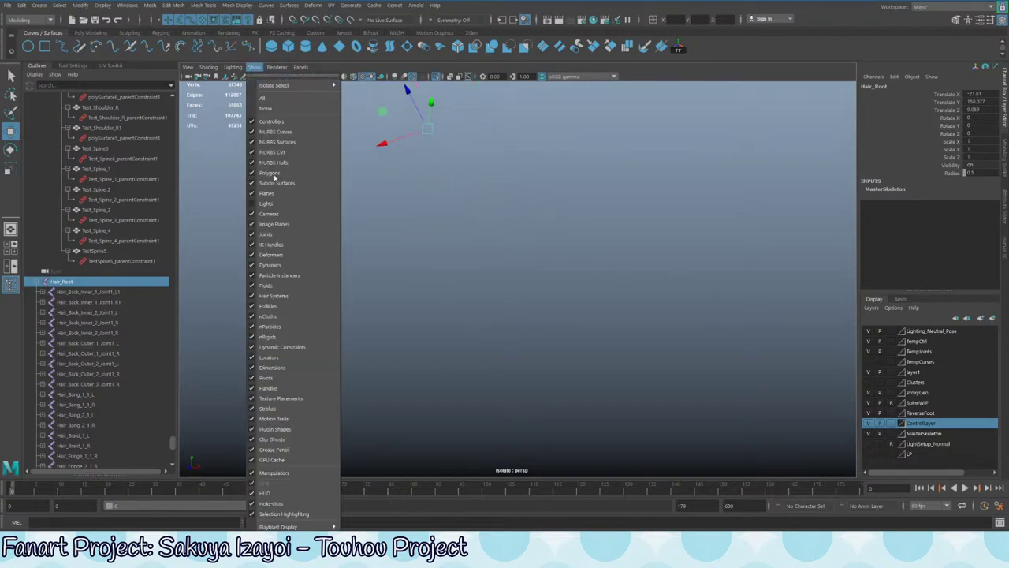
left_click(291, 209)
left_click_drag(473, 205, 370, 196, "alt")
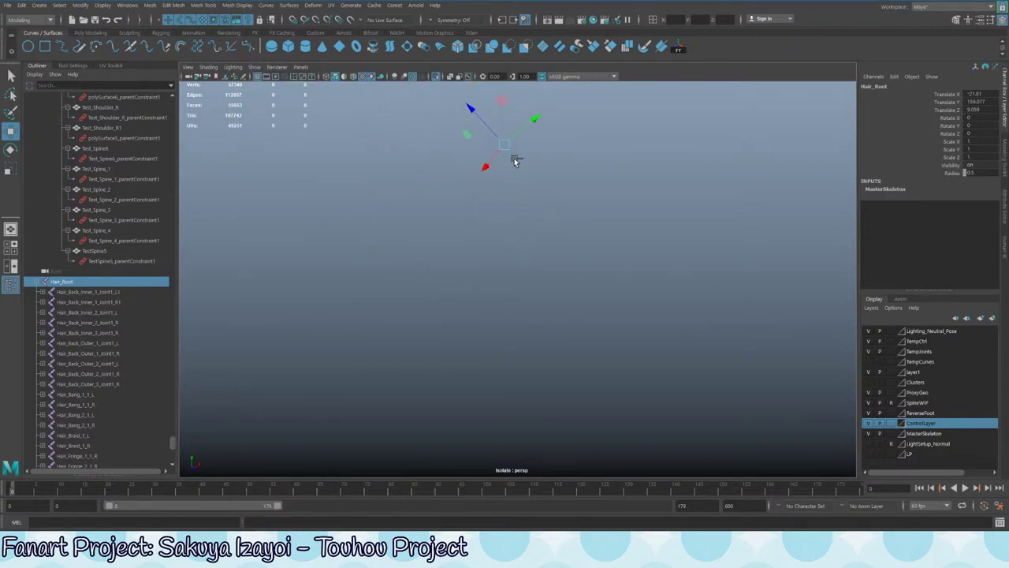
key("ctrl+1")
- Select a back inner hair joint near the tips of the hair and hide the ProxyGeo layer
left_click_drag(535, 179, 445, 176, "alt")
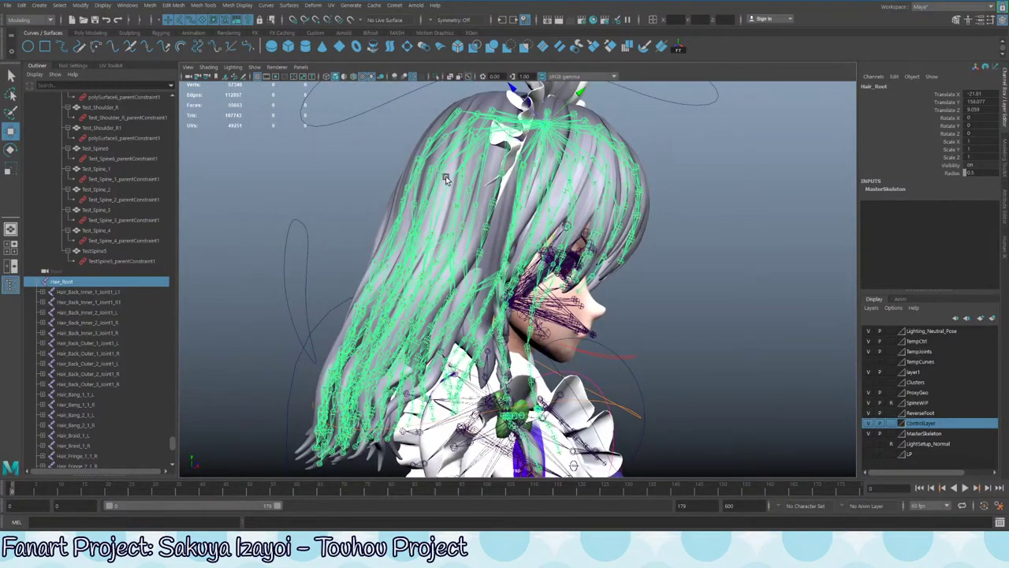
left_click_drag(427, 237, 414, 201, "alt")
left_click(386, 344)
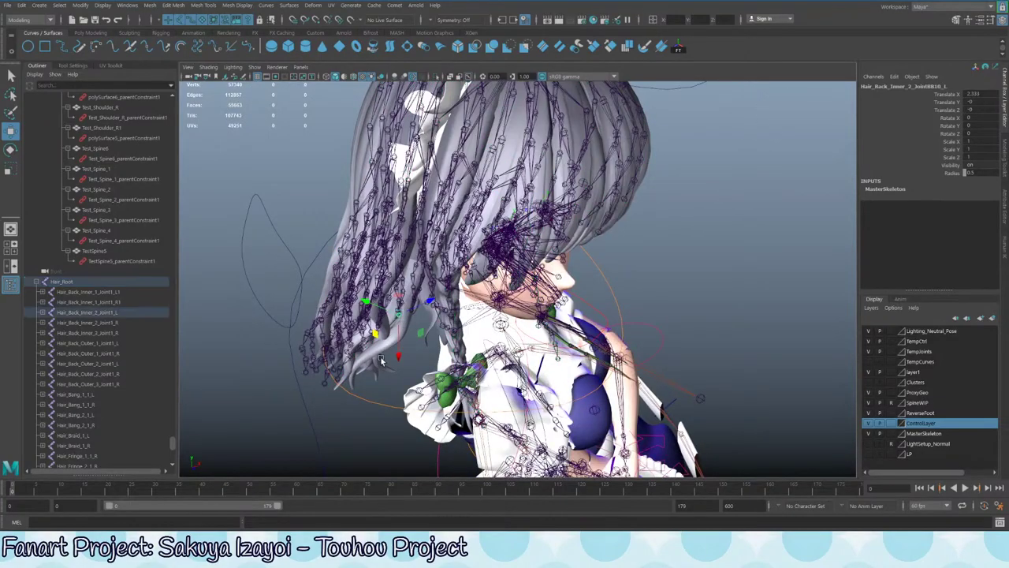
left_click(868, 392)
- Select the Hair_Back_Inner_1_Joint1_R1 chain and examine how its joints branch down the back of the hair
left_click_drag(481, 367, 452, 286, "alt")
left_click_drag(478, 188, 514, 260, "alt")
left_click(501, 193)
left_click(500, 110)
left_click_drag(444, 308, 418, 308, "alt")
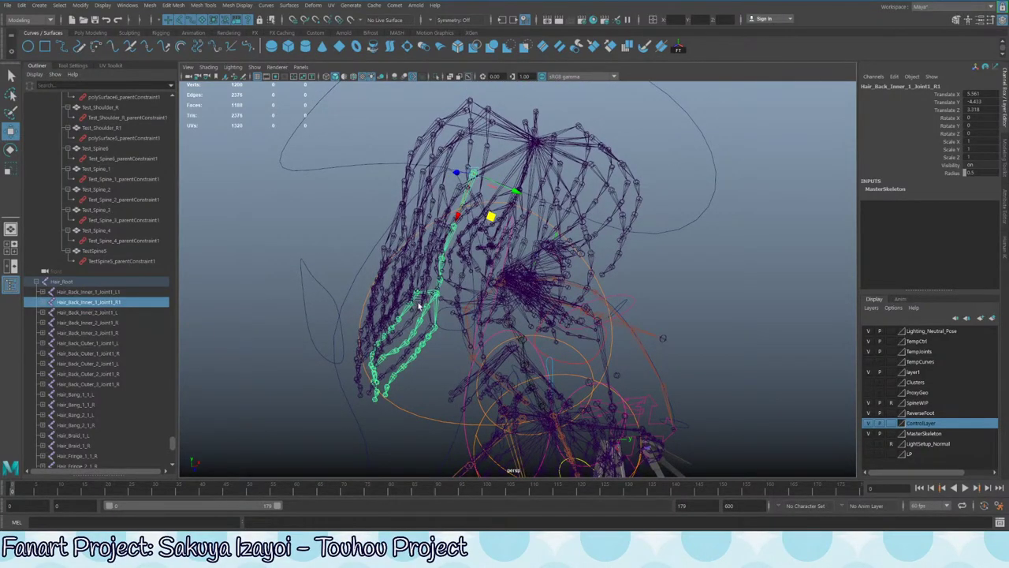
left_click_drag(384, 290, 380, 265, "alt")
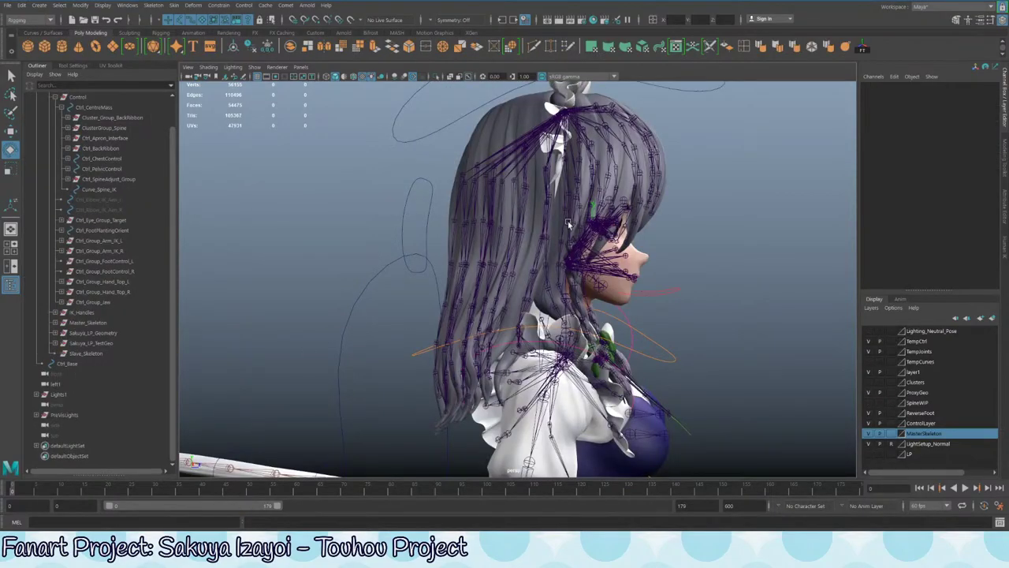
- In the rig scene with the centre-of-mass controls, select the Hair_Back_Inner_4_Joint3_L joint in the back hair
left_click_drag(332, 229, 599, 315, "alt")
left_click(543, 281)
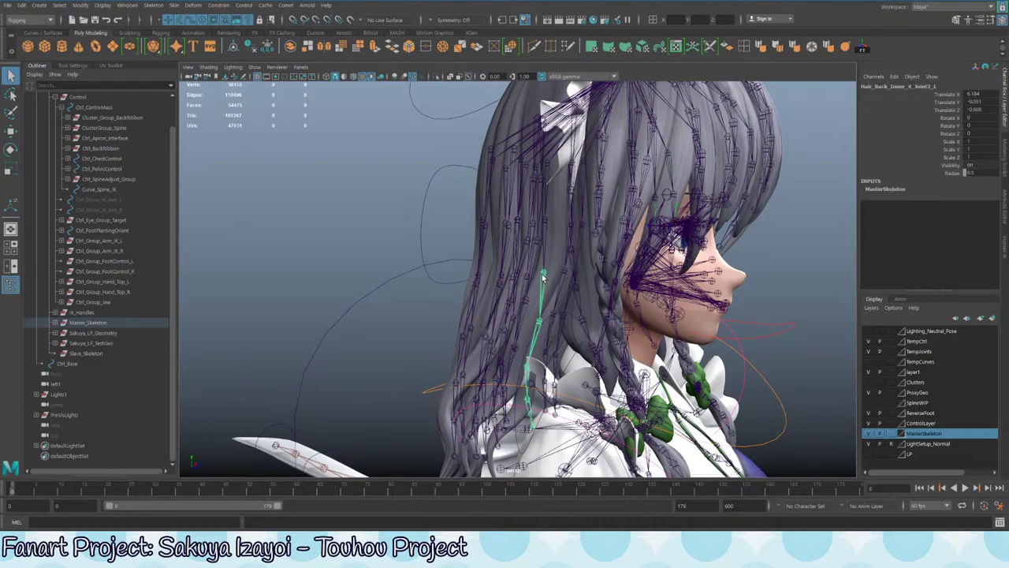
- Isolate the outer back hair strand mesh on the character's right side together with its Hair_Back_Outer joint chain
left_click(551, 262)
scroll(565, 190, "up", 2)
middle_click_drag(565, 189, 566, 246, "alt")
left_click_drag(565, 250, 581, 232, "alt")
middle_click_drag(657, 218, 521, 206, "alt")
scroll(521, 206, "down", 4)
left_click_drag(513, 211, 540, 213, "alt")
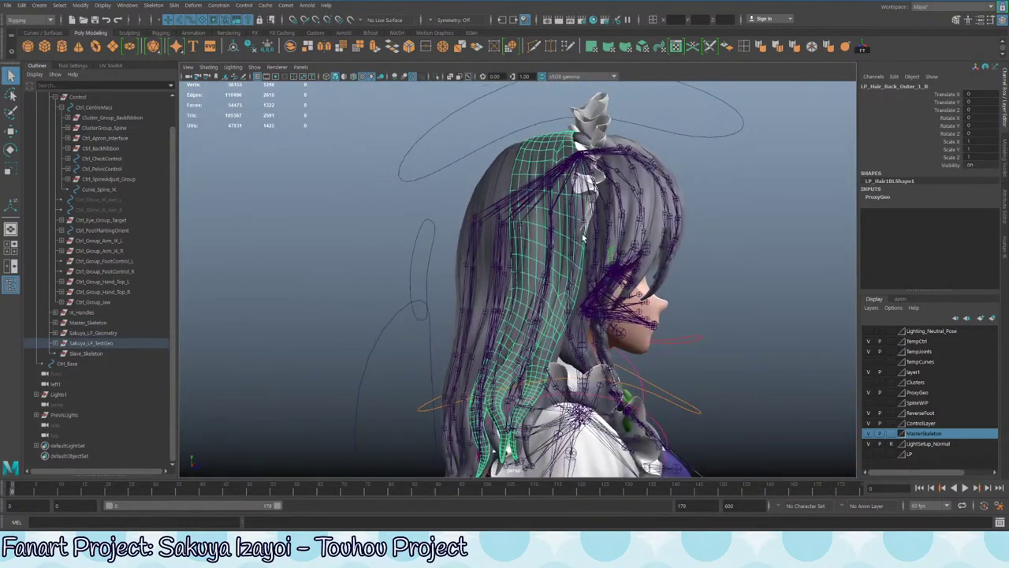
left_click_drag(584, 236, 452, 260, "alt")
left_click(585, 259)
key("ctrl+1")
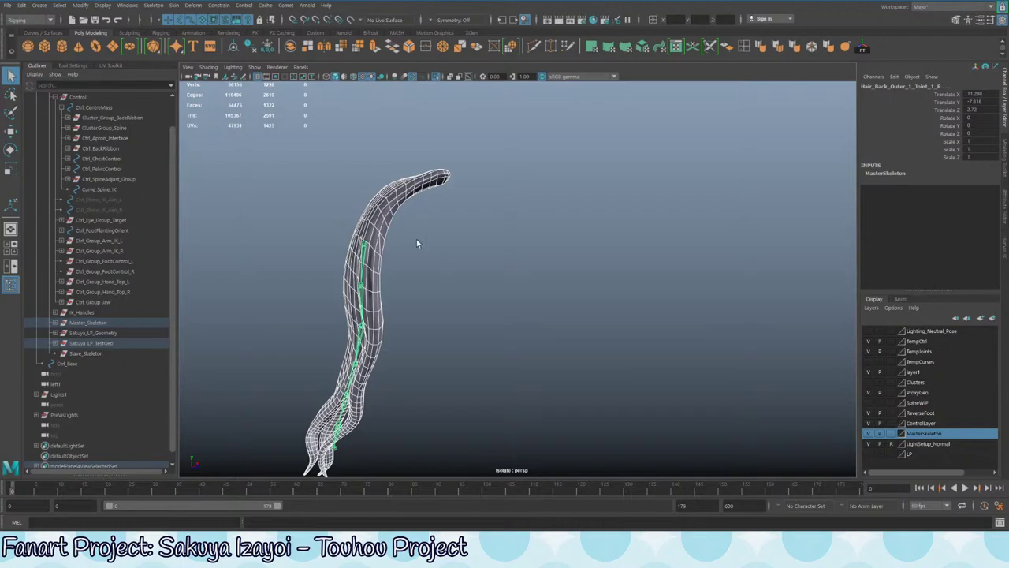
- Examine from several angles how the joint chain fits inside the isolated hair strand, and bring the whole character back into view
key("f")
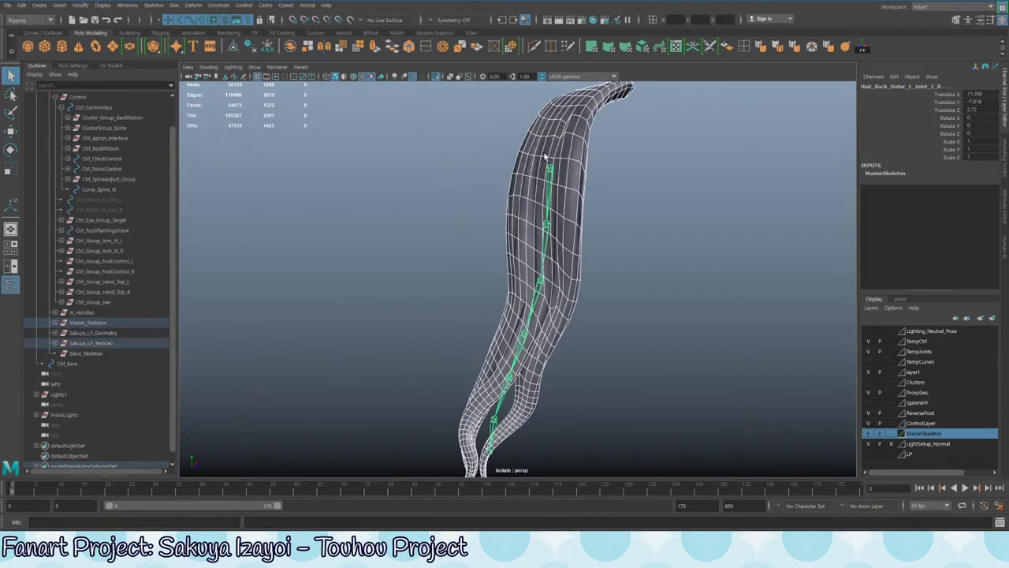
left_click_drag(529, 343, 536, 300, "alt")
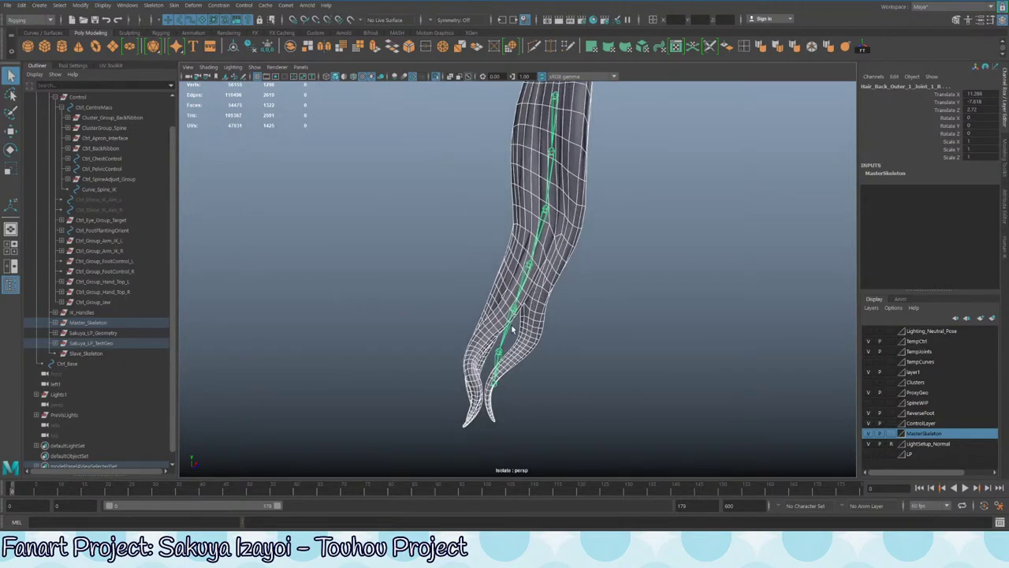
left_click_drag(497, 397, 556, 317, "alt")
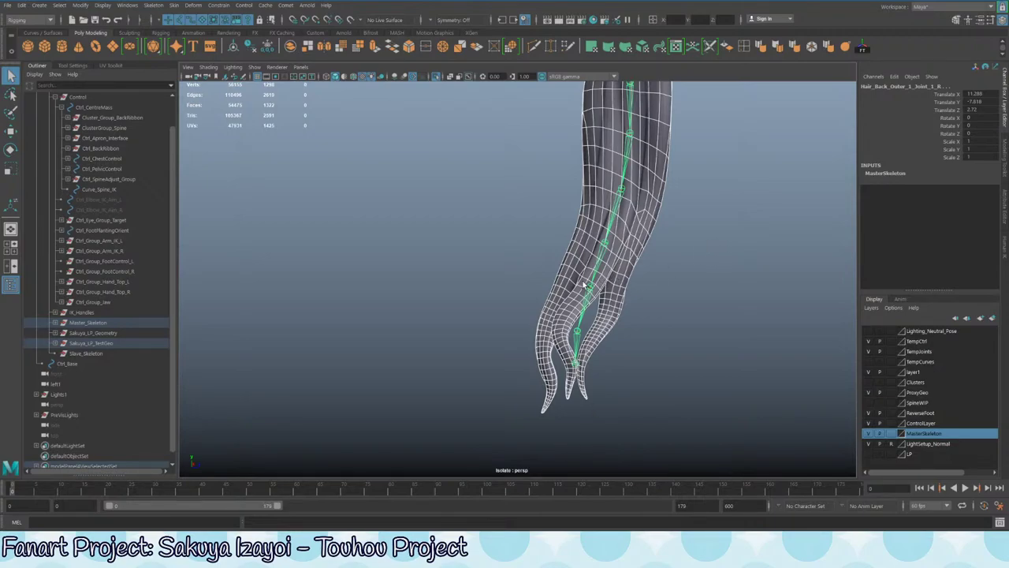
left_click_drag(584, 285, 522, 271, "alt")
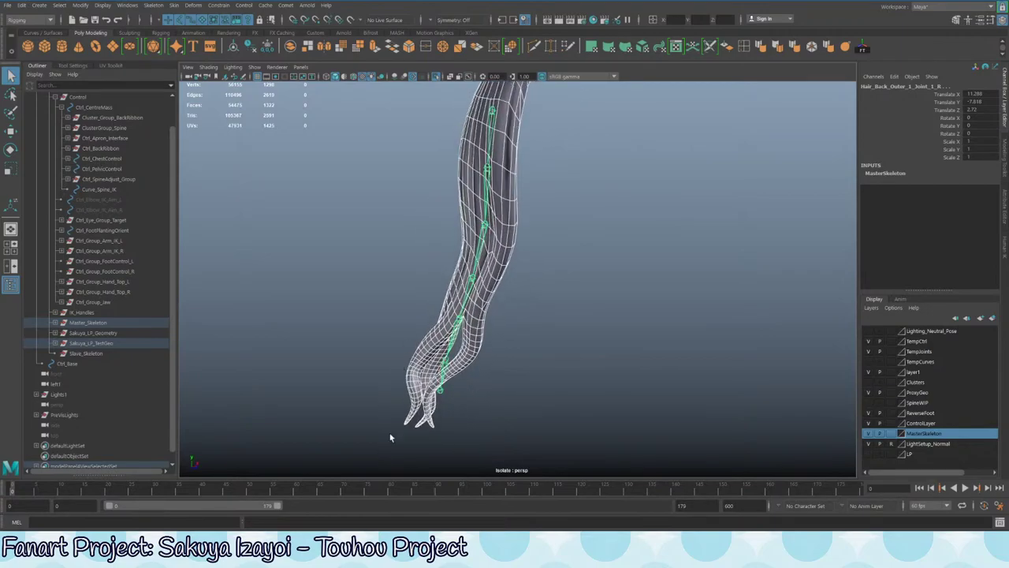
left_click_drag(417, 328, 494, 338, "alt")
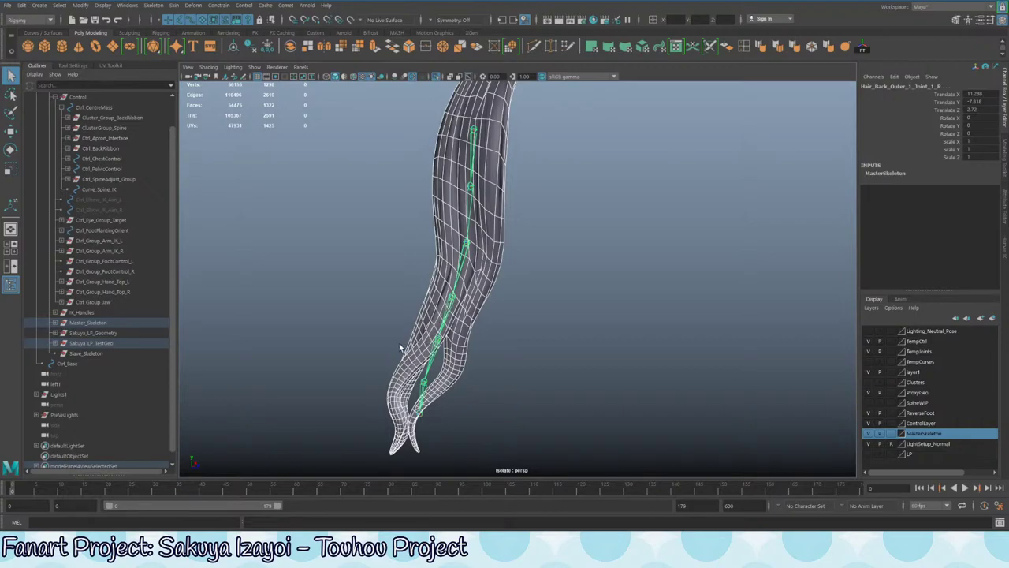
left_click_drag(396, 315, 475, 327, "alt")
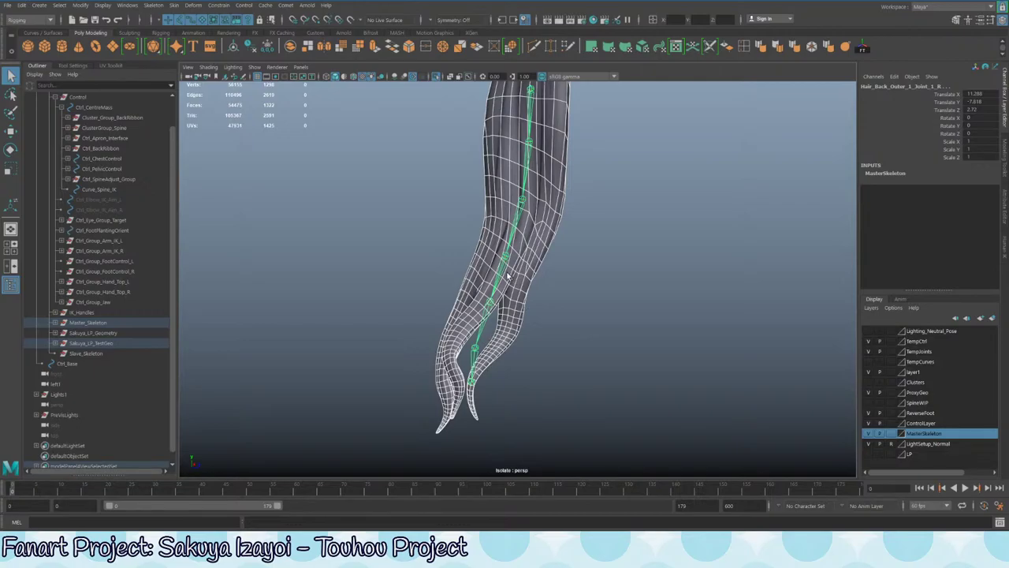
key("ctrl+1")
left_click_drag(657, 192, 570, 194, "alt")
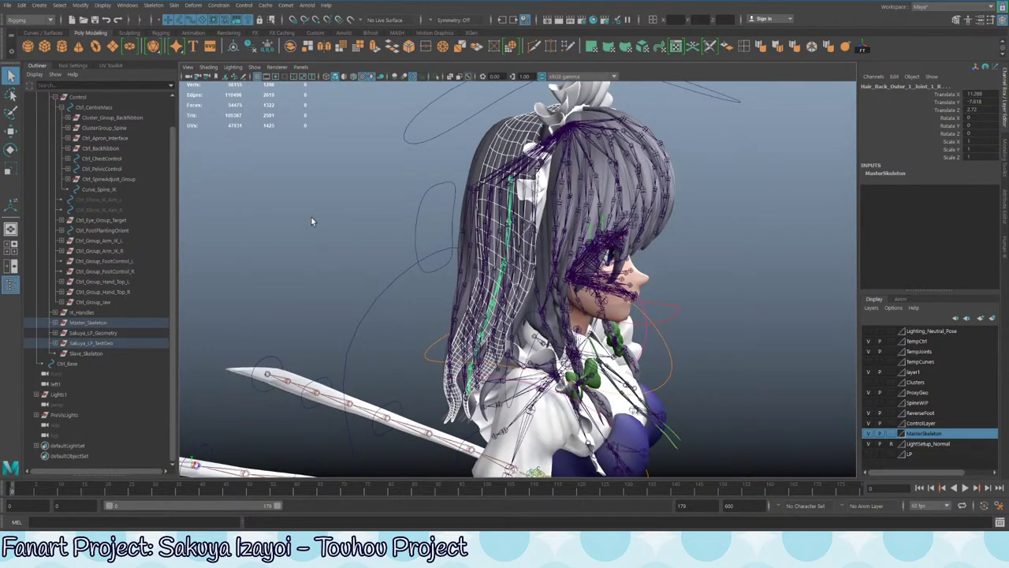
- Examine the hair joint chains from the front of the head and clear the selection
left_click_drag(377, 222, 344, 205, "alt")
right_click_drag(344, 205, 418, 213, "alt")
middle_click_drag(386, 177, 492, 255, "alt")
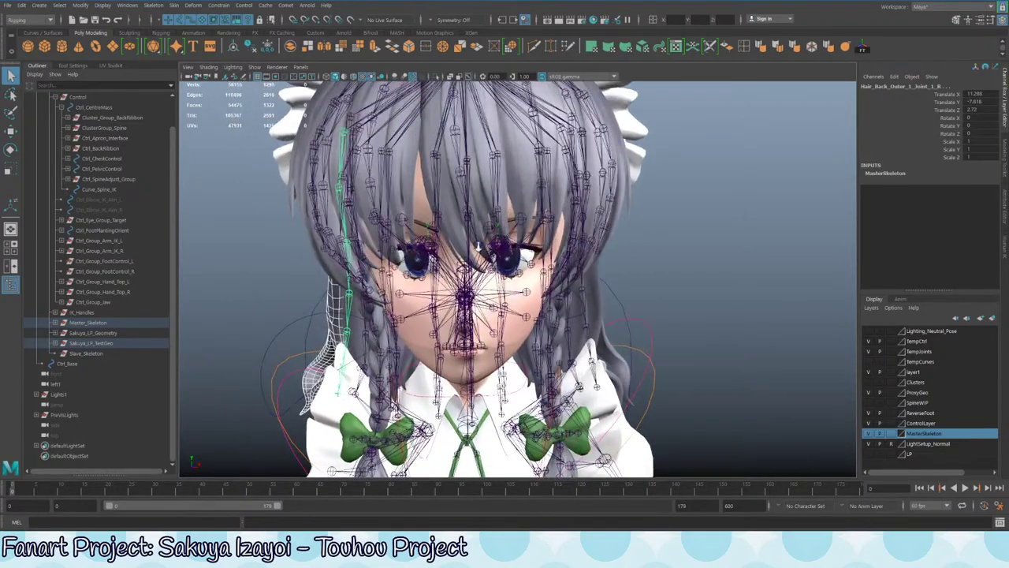
right_click_drag(476, 245, 408, 229, "alt")
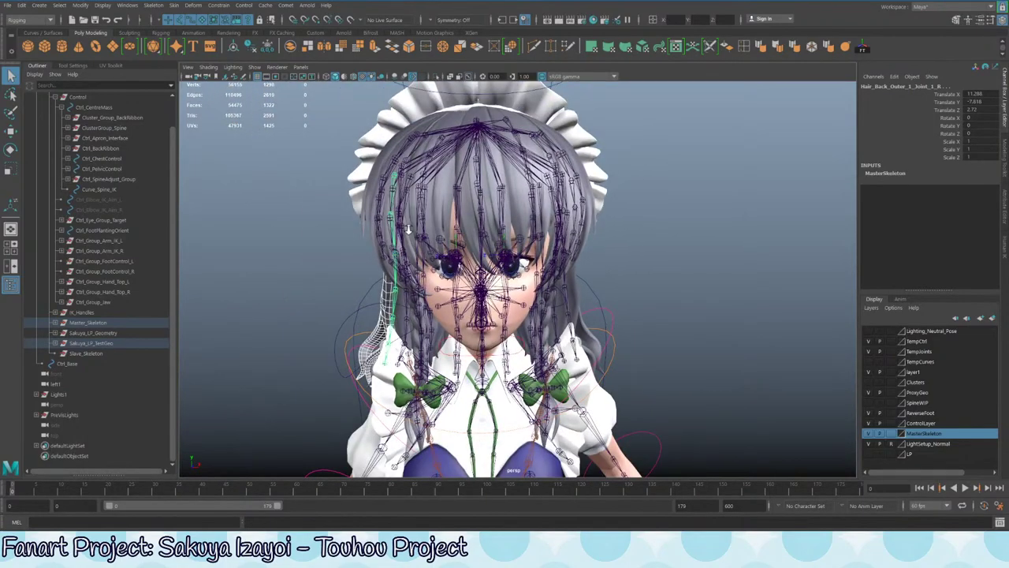
left_click(481, 131)
left_click(709, 255)
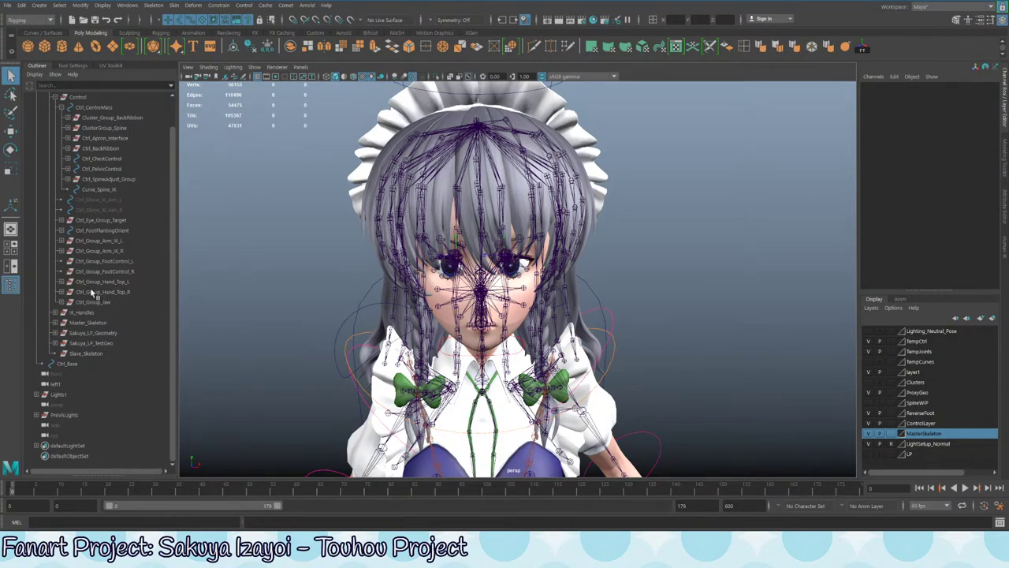
scroll(92, 293, "up", 3)
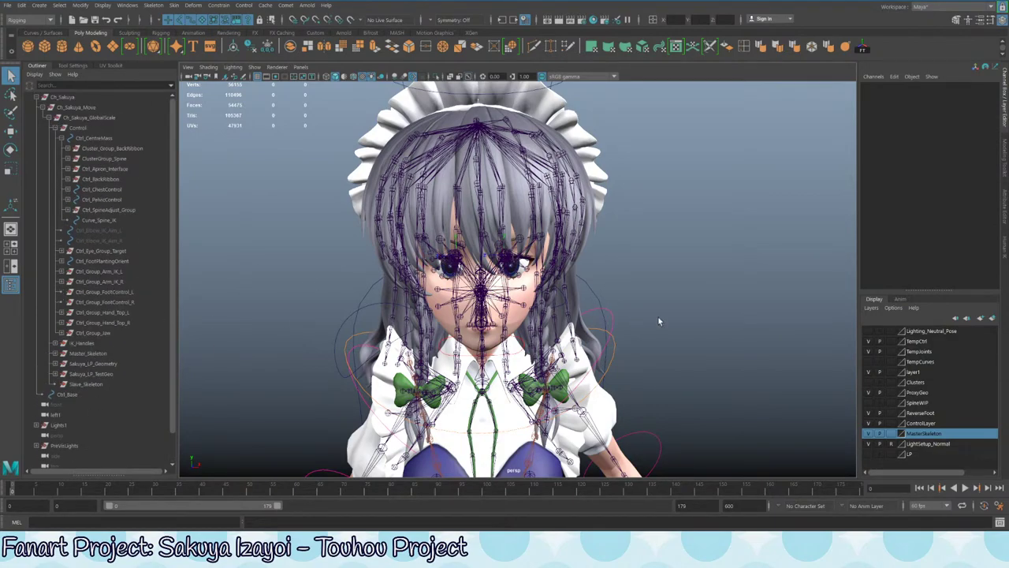
- Select the Ctrl_Base control around the feet, try scaling and moving the rig with it, and undo the changes
right_click_drag(659, 321, 552, 378, "alt")
middle_click_drag(505, 410, 505, 316, "alt")
left_click_drag(458, 363, 443, 338, "alt")
left_click(511, 411)
right_click_drag(444, 338, 519, 304, "alt")
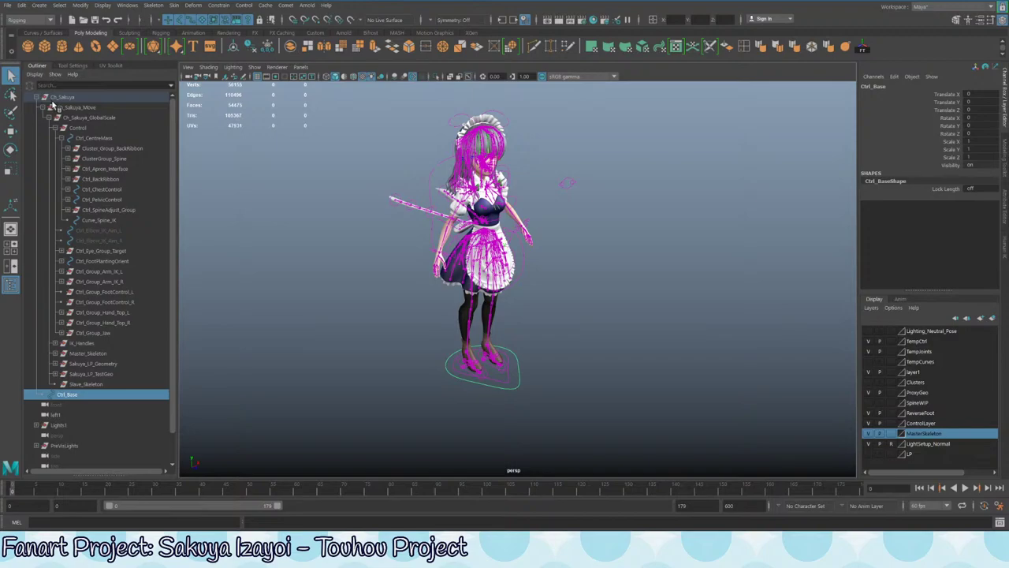
left_click_drag(516, 392, 520, 385, "alt")
left_click(525, 388)
left_click(513, 374)
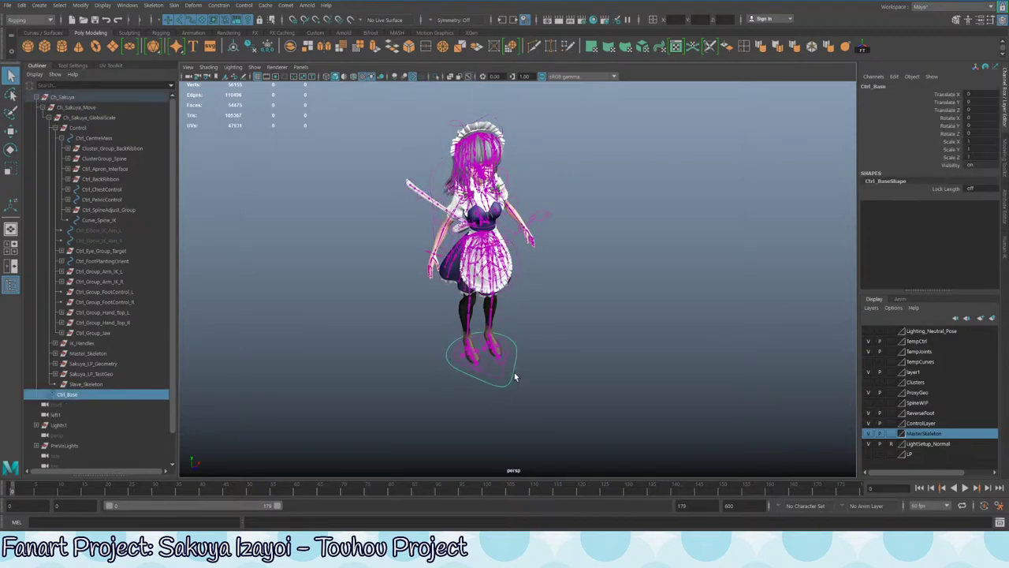
key("w")
key("r")
left_click_drag(483, 353, 396, 399)
key("ctrl+z")
key("w")
key("ctrl+z")
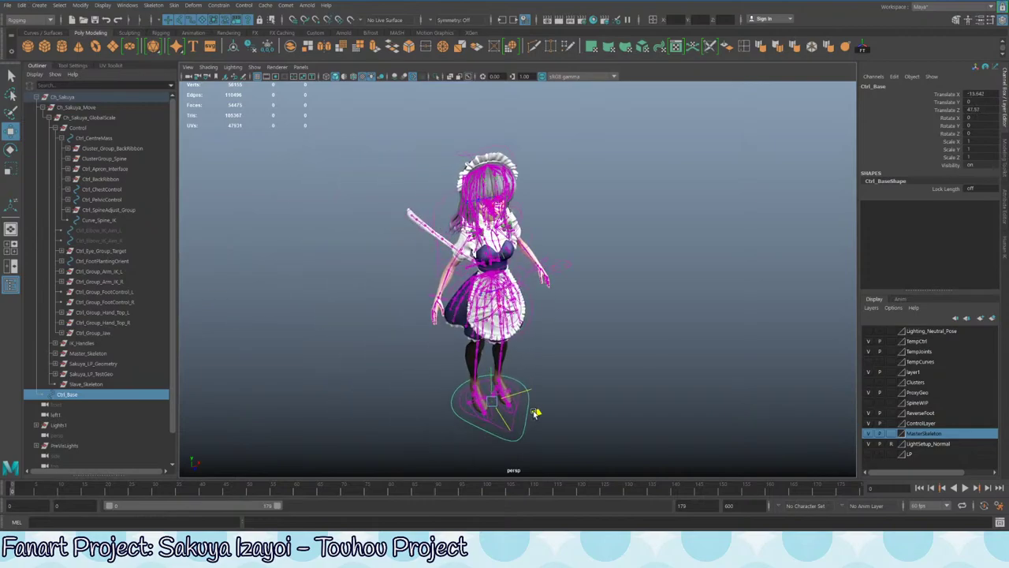
- Test-move Ctrl_Base far sideways to check which parts follow, and undo the move
left_click_drag(528, 367, 672, 348)
middle_click_drag(694, 244, 489, 326, "alt")
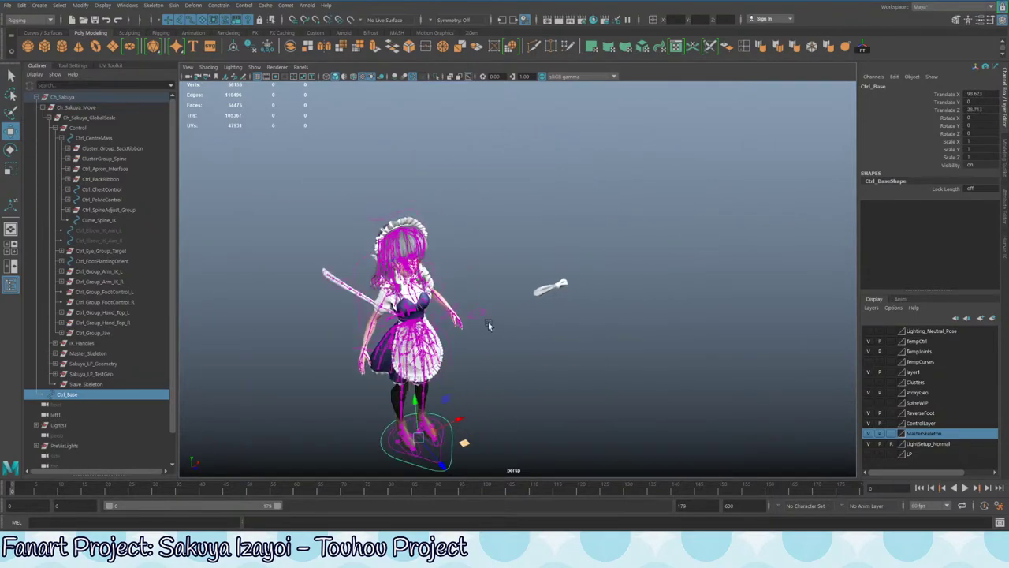
left_click_drag(489, 326, 574, 317, "alt")
key("ctrl+z")
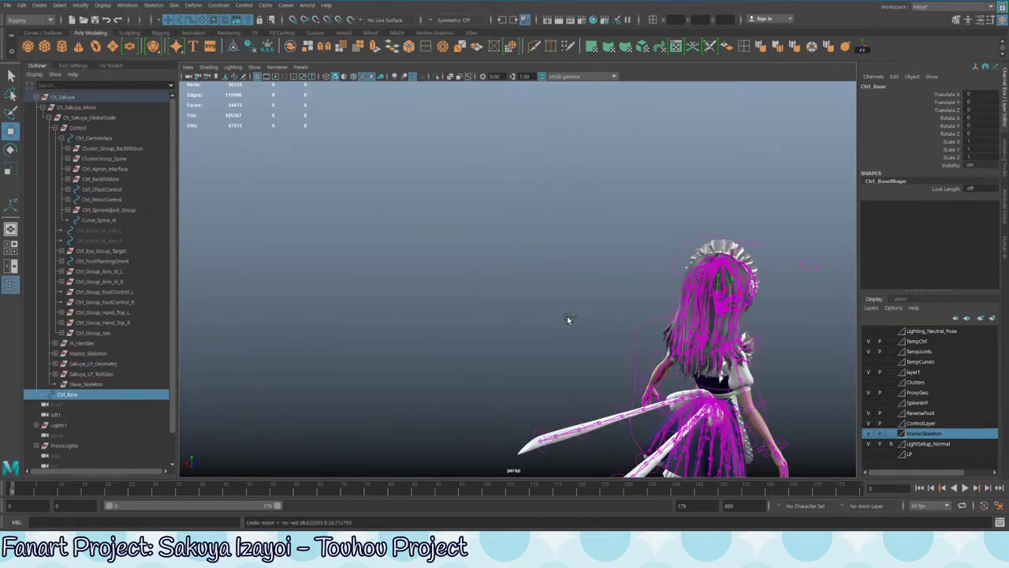
- Check the groups under Ctrl_CentreMass, test-move the whole Control group, and undo the moves
left_click(101, 160)
left_click(102, 171)
left_click(106, 149)
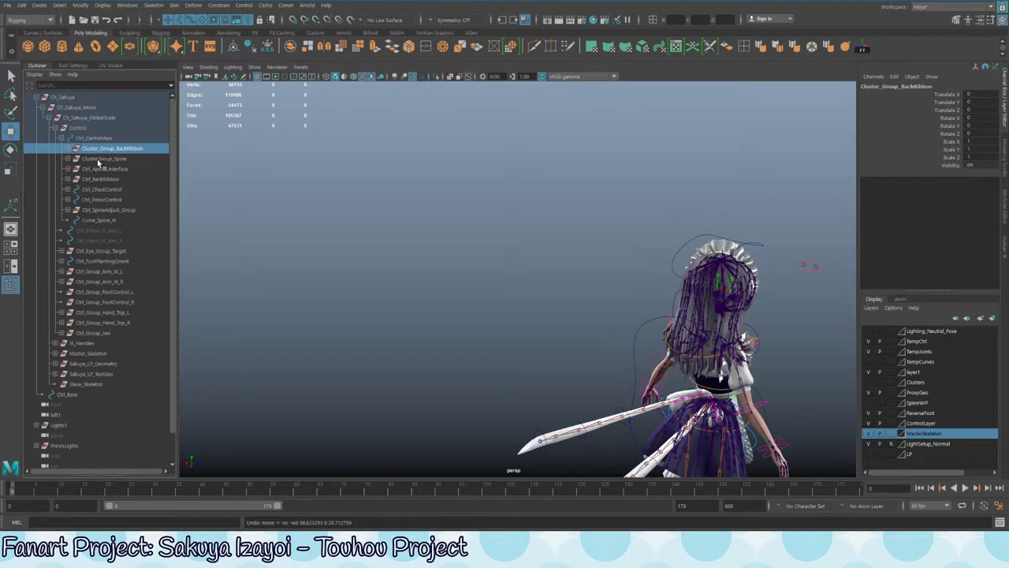
left_click(77, 127)
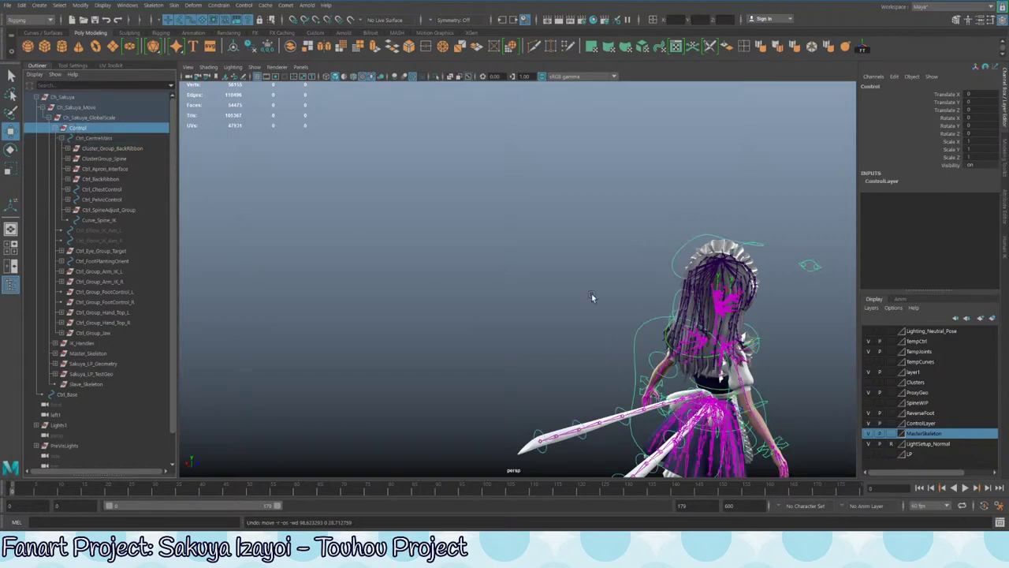
key("f")
left_click_drag(410, 180, 538, 298, "alt")
key("ctrl+z")
key("ctrl+z")
key("ctrl+z")
key("ctrl+z")
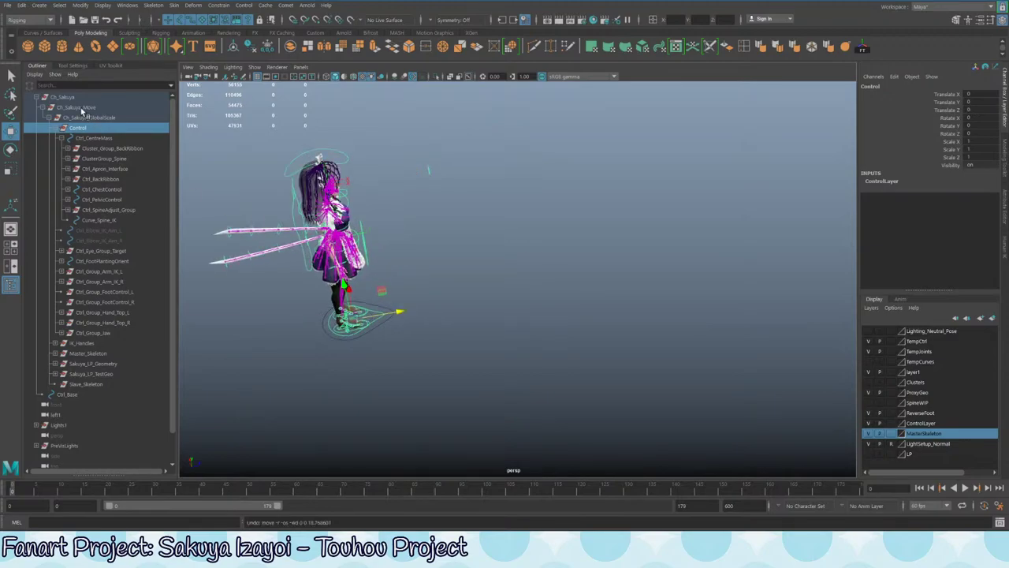
- Test-move the Ch_Sakuya_GlobalScale group forward along Z and undo the move
left_click(82, 117)
left_click_drag(392, 314, 430, 306)
key("ctrl+z")
middle_click_drag(267, 225, 485, 297, "alt")
scroll(488, 270, "up", 6)
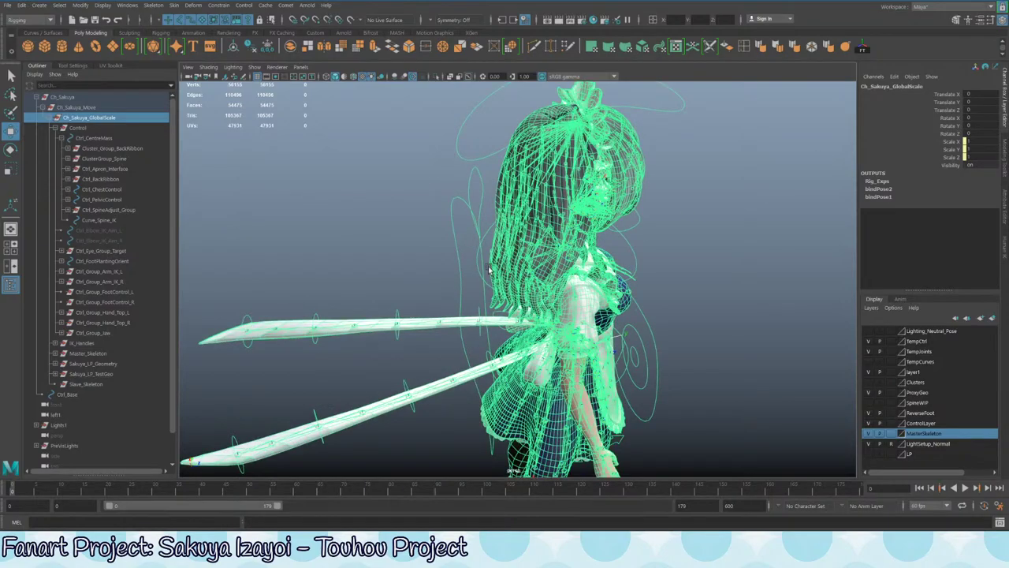
- Check the child groups of Ctrl_CentreMass and expand the Ctrl_BackRibbon group in the hierarchy
left_click(110, 148)
left_click(104, 168)
left_click(102, 219)
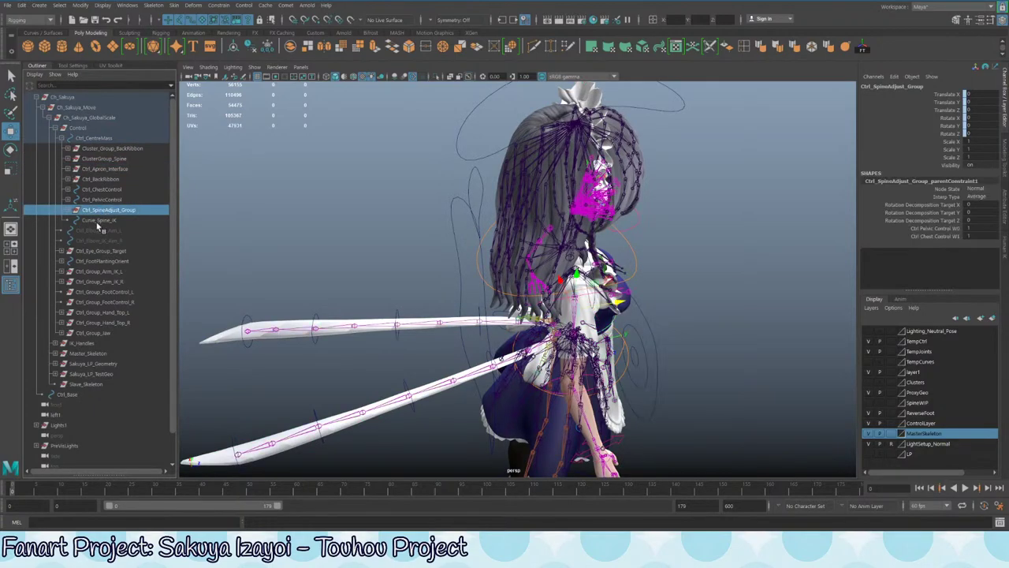
left_click(100, 180)
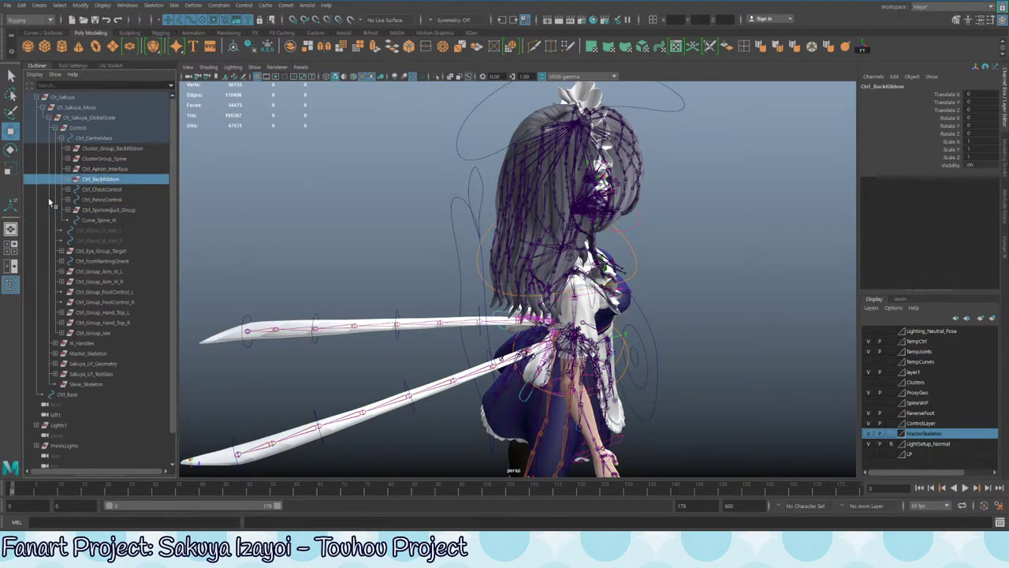
left_click(67, 180)
left_click(67, 180)
left_click(68, 179)
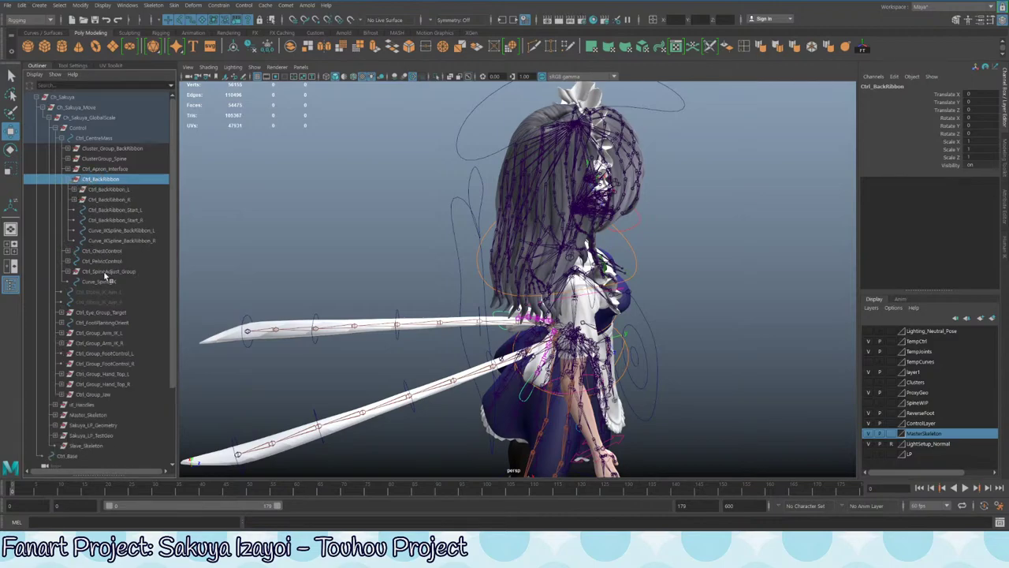
- Reparent Curve_IKSpline_BackRibbon_L and Curve_IKSpline_BackRibbon_R from Ctrl_BackRibbon directly under Ctrl_CentreMass
left_click(119, 240)
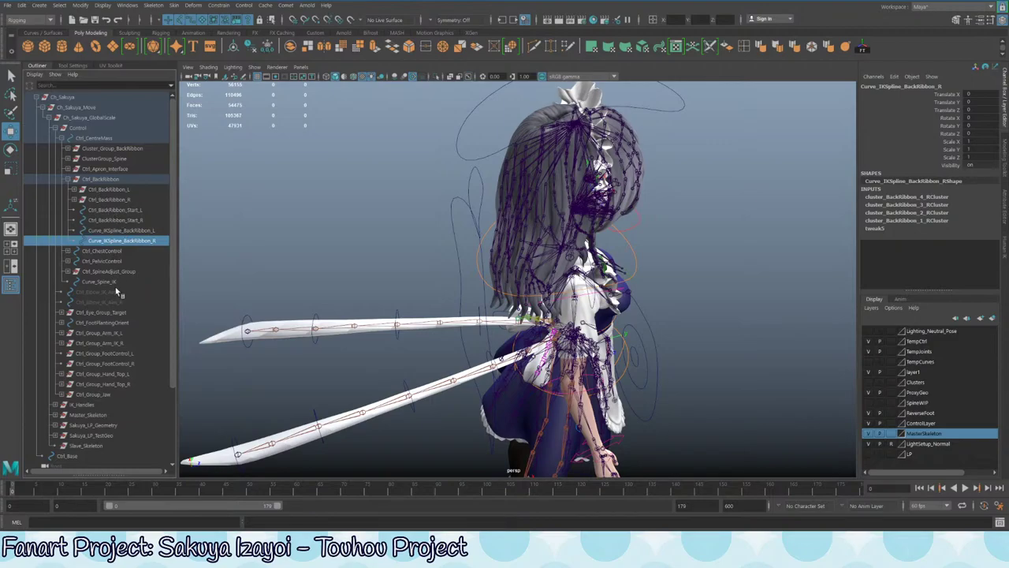
left_click(139, 231, "ctrl")
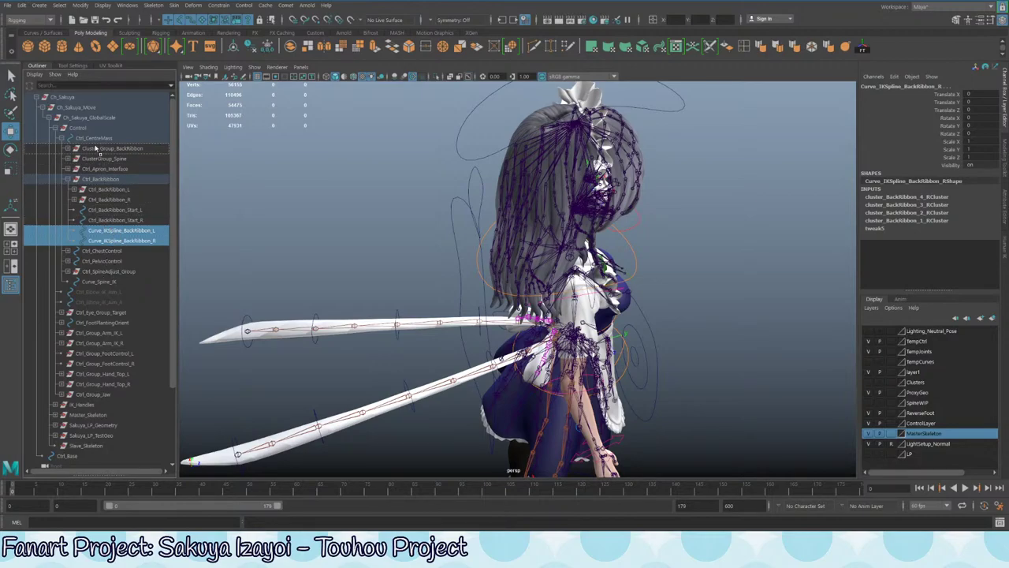
middle_click_drag(95, 148, 93, 139)
- Try moving the control at the feet forward to test the reparented ribbon curves, and undo the move
right_click_drag(463, 282, 316, 255, "alt")
middle_click_drag(552, 386, 434, 291, "alt")
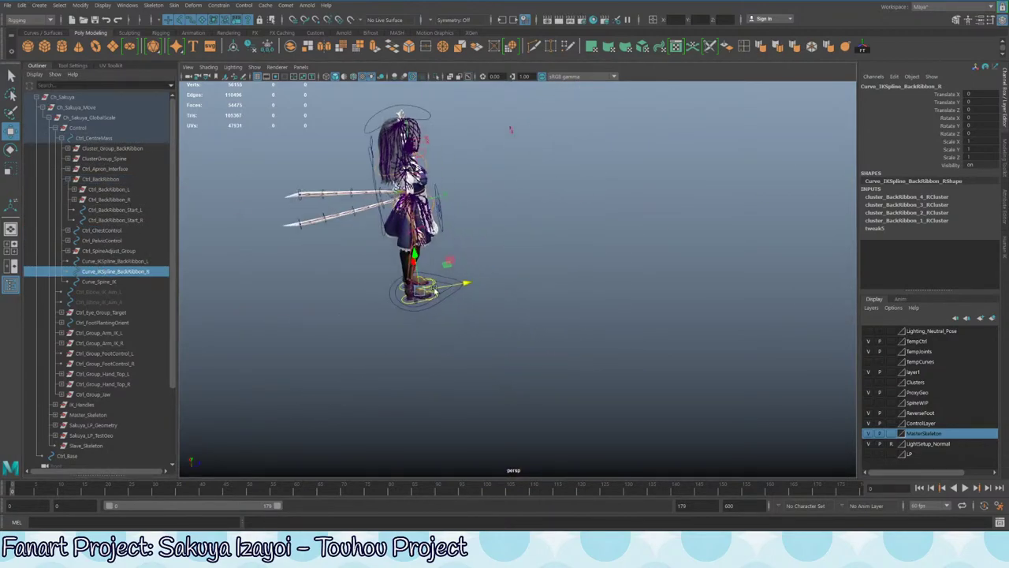
key("q")
left_click(443, 295)
key("w")
left_click_drag(452, 286, 552, 271)
key("ctrl+z")
- Reselect Ctrl_Base, test-move it along Z to check how the back ribbons follow, and undo the move
key("q")
left_click(443, 298)
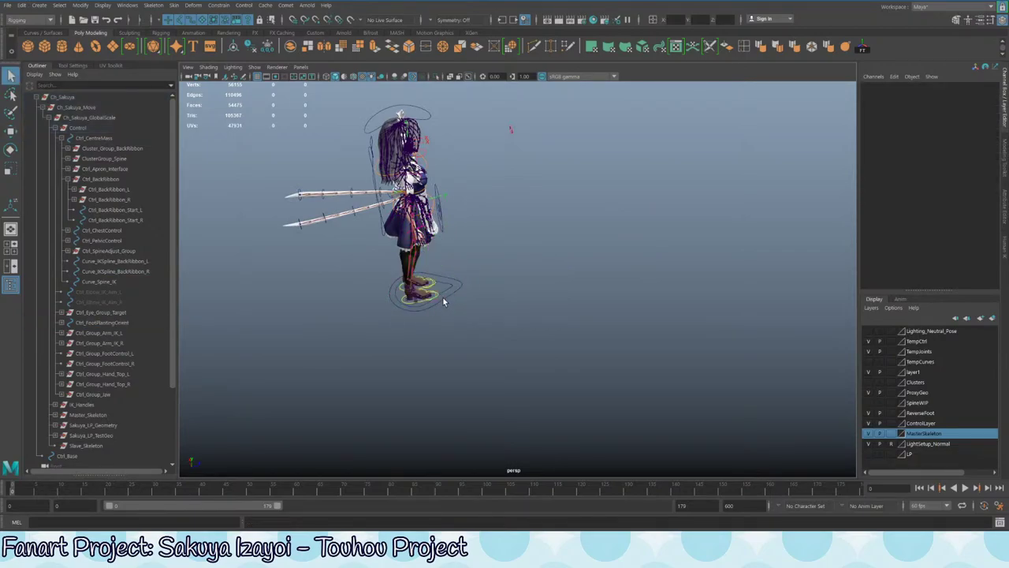
left_click(442, 296)
left_click(449, 299)
left_click(447, 294)
key("w")
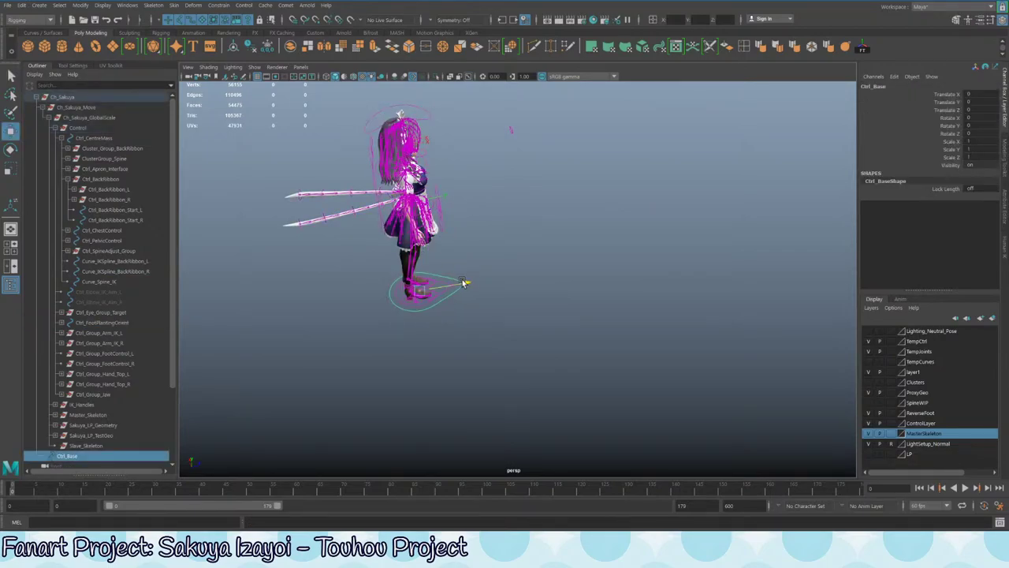
left_click_drag(466, 282, 491, 286)
key("ctrl+z")
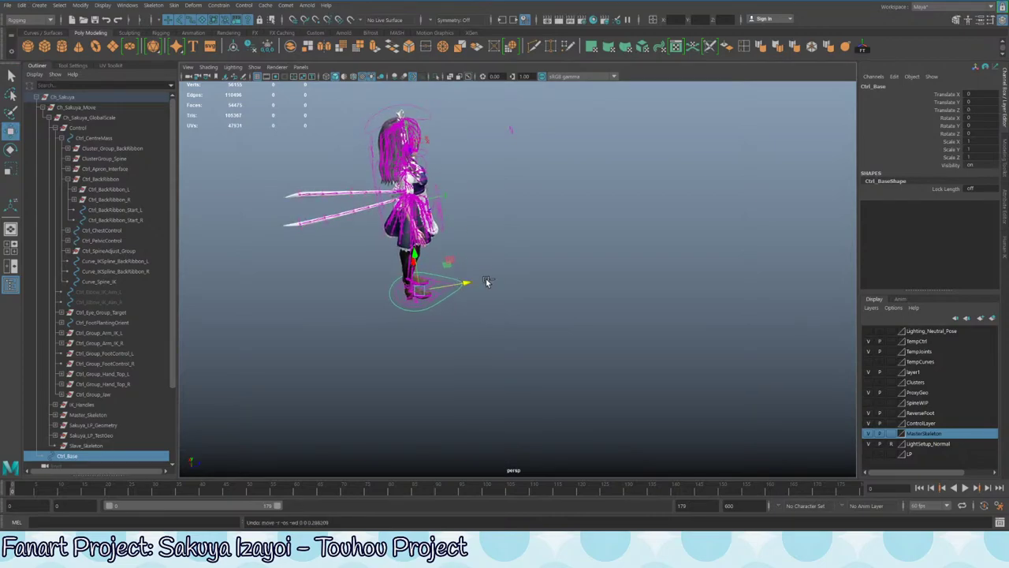
left_click(482, 279)
left_click(456, 289)
middle_click_drag(328, 183, 354, 198, "alt")
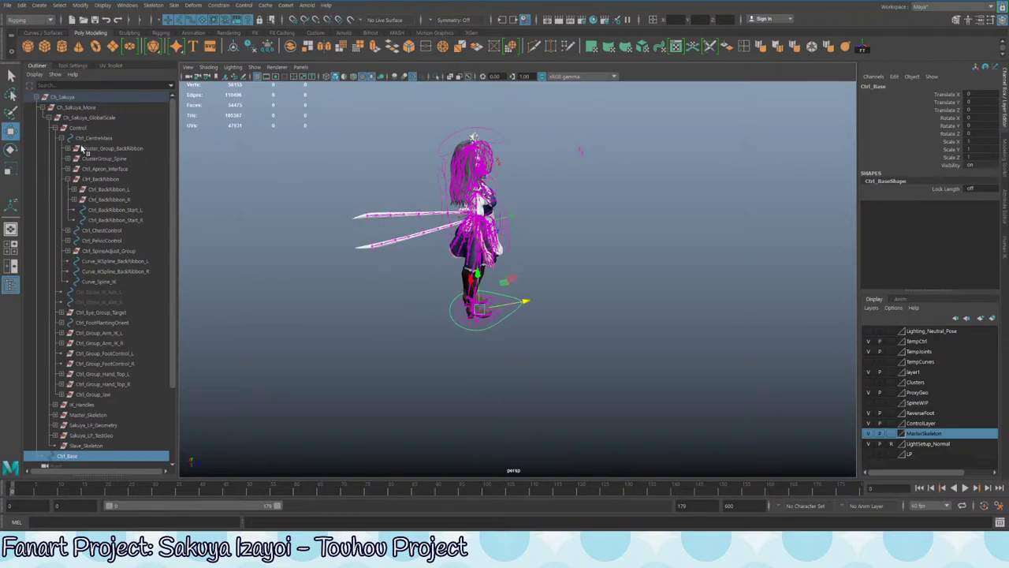
- Inspect the attributes of Curve_IKSpline_BackRibbon_R and compare them with those of Curve_Spine_IK
left_click(113, 271)
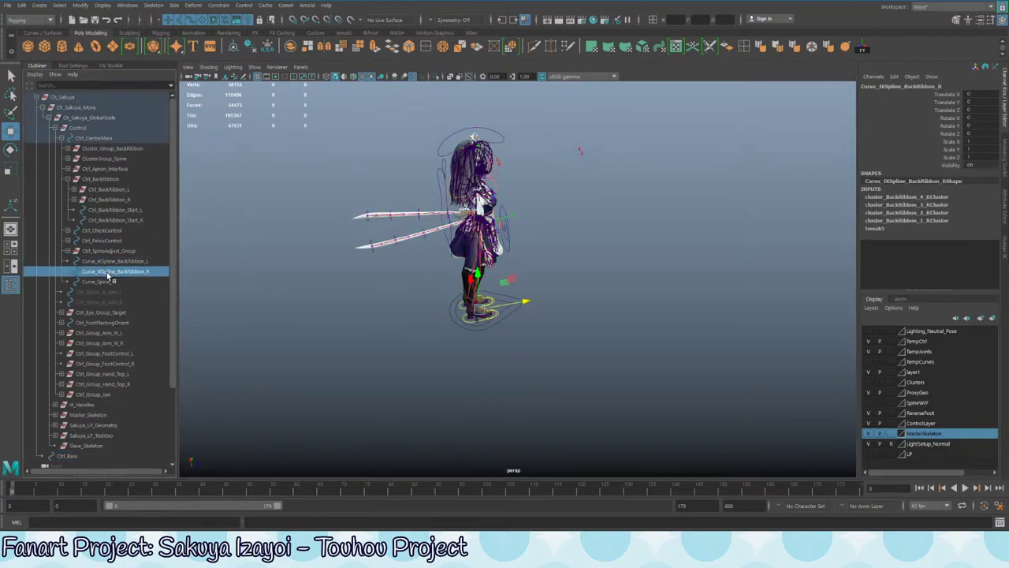
key("ctrl+a")
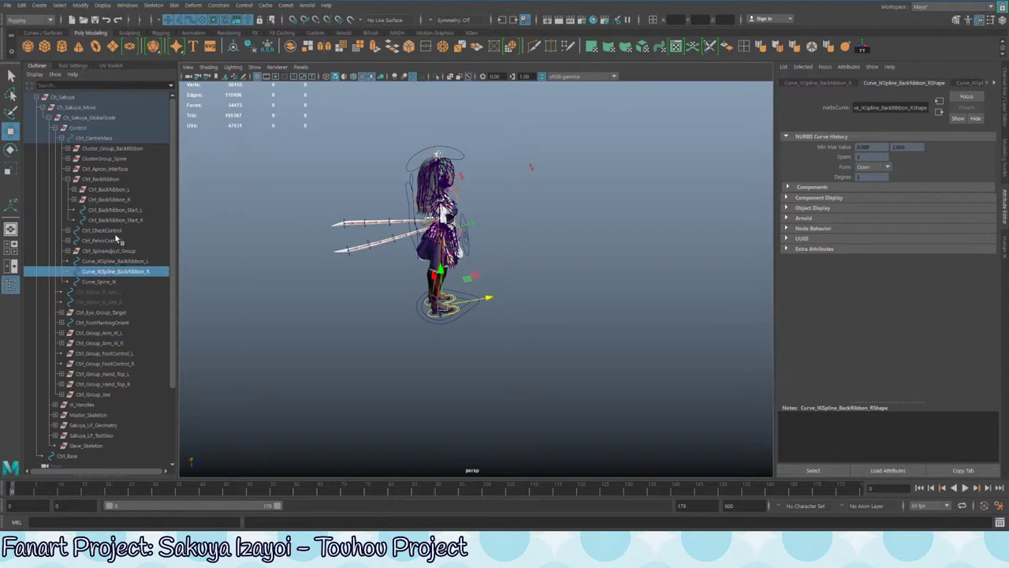
left_click(98, 281)
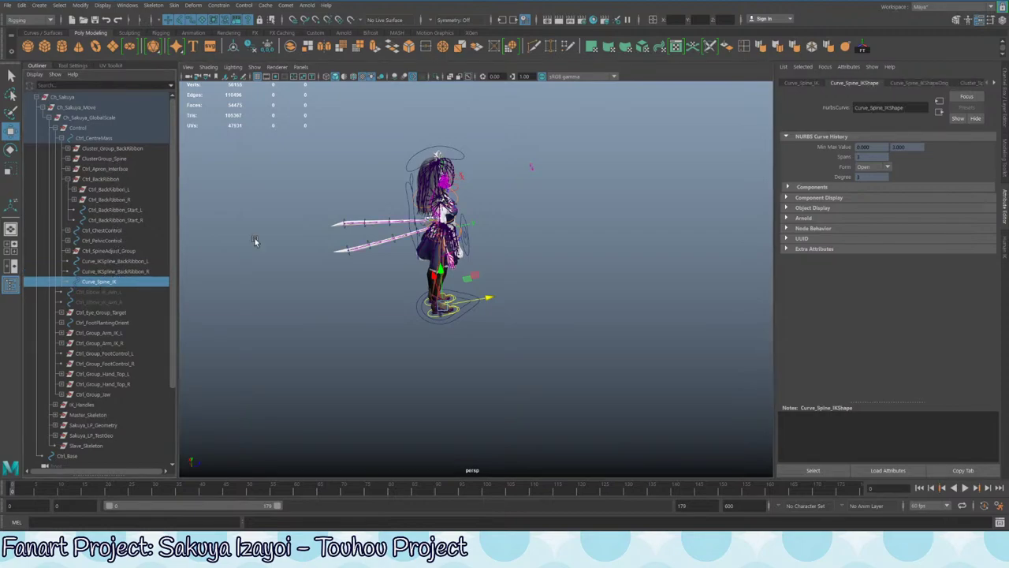
- Examine the shape, cluster and tweak nodes of Curve_Spine_IK and Curve_IKSpline_BackRibbon_R to compare their deformers
left_click(914, 82)
left_click(801, 83)
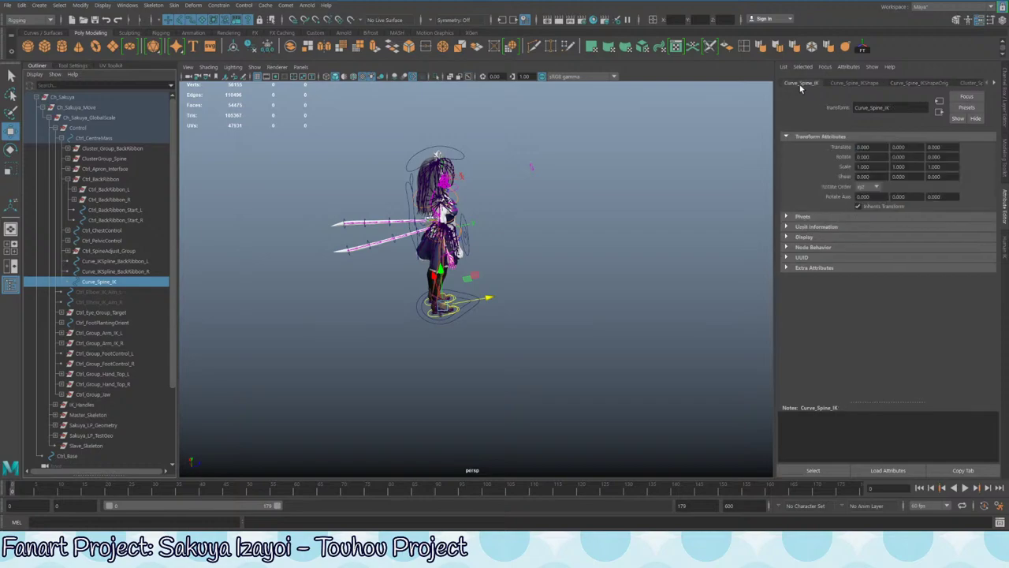
left_click(923, 83)
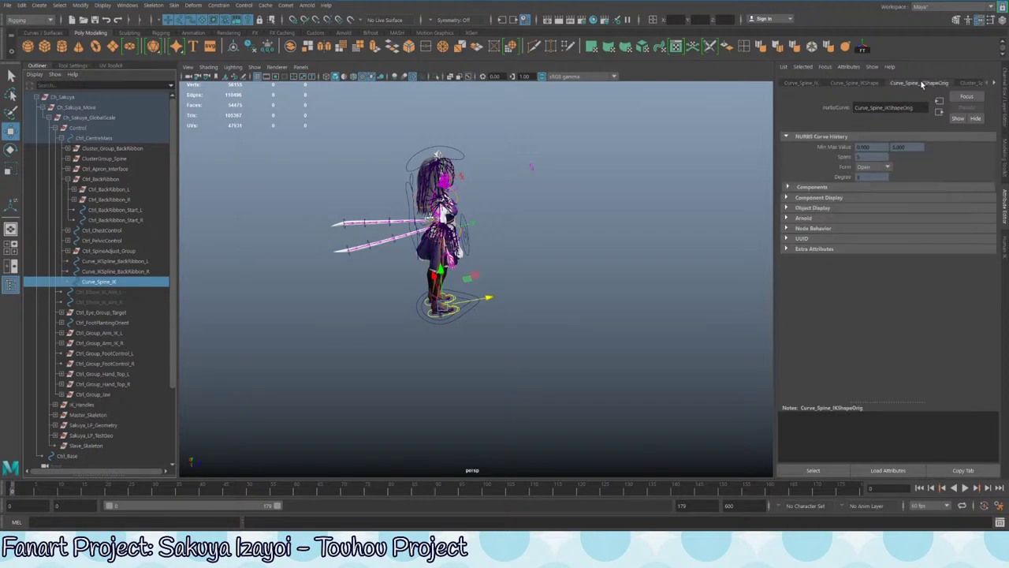
left_click(968, 83)
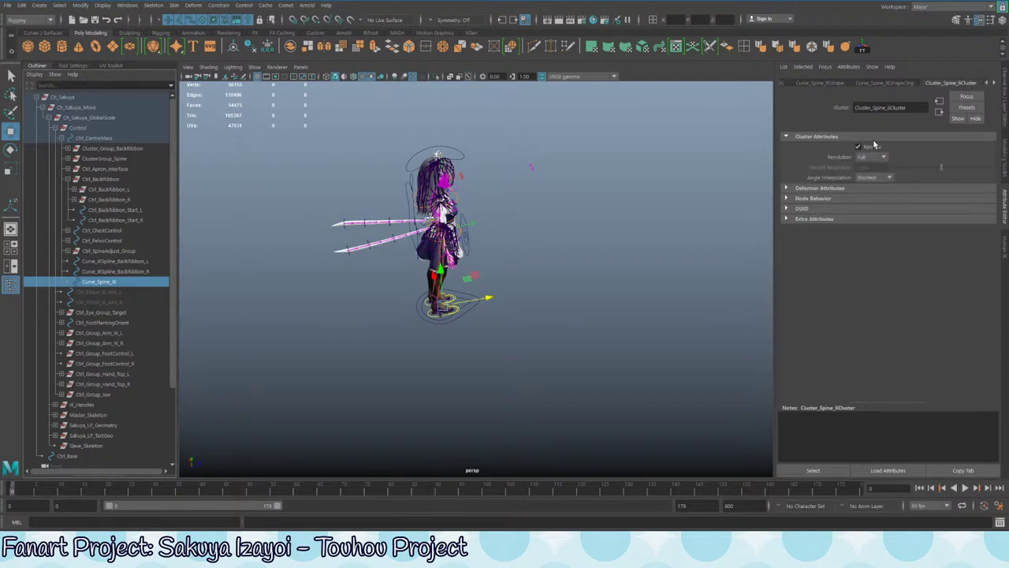
left_click(997, 84)
left_click(954, 85)
left_click(132, 271)
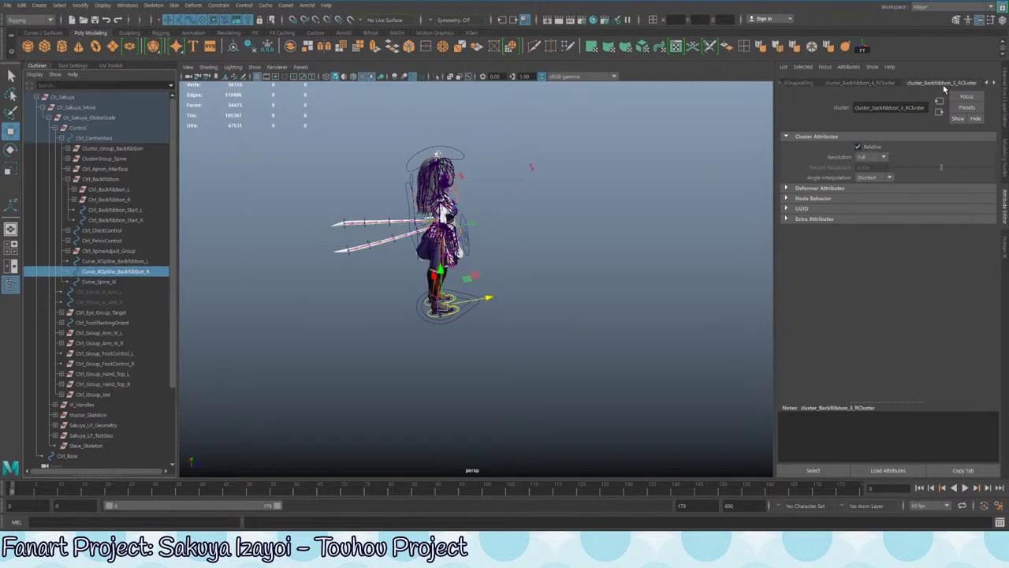
left_click(995, 83)
left_click(995, 84)
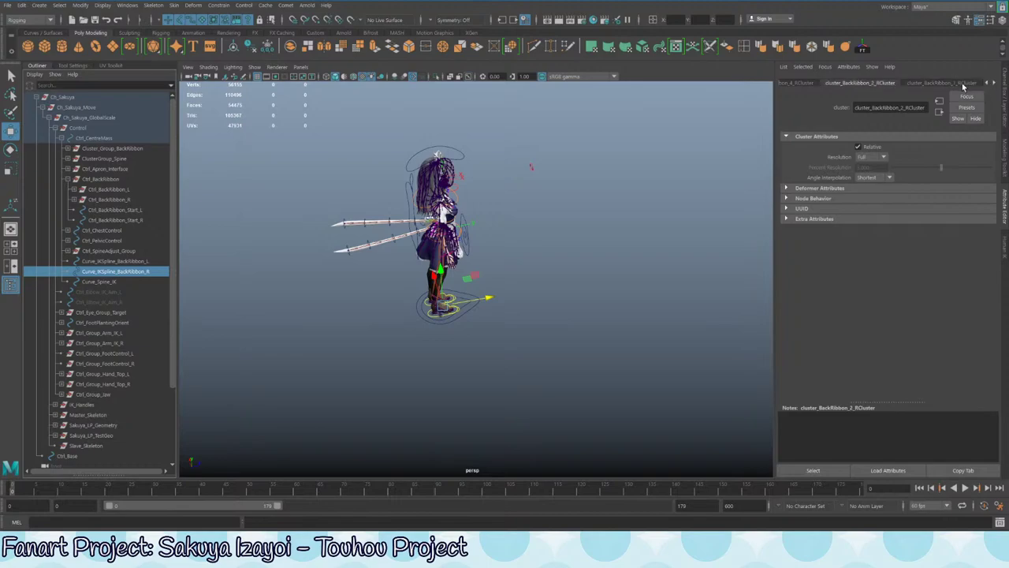
left_click(995, 84)
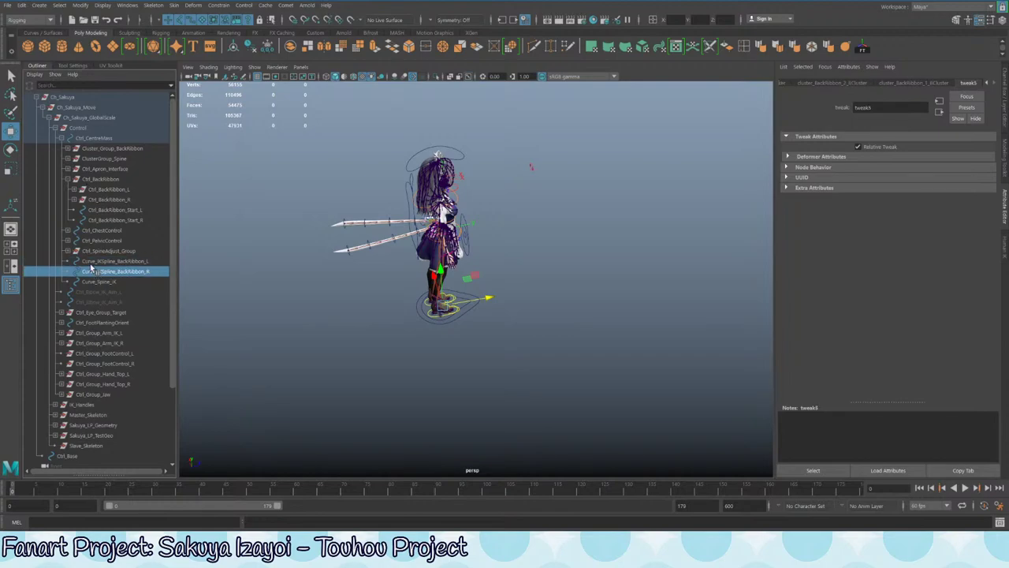
- Unhide the spline IK handles SplineIK_Ribbon_Trail_L and SplineIK_Ribbon_Trail_R inside the IK_Handles group
scroll(70, 221, "down", 3)
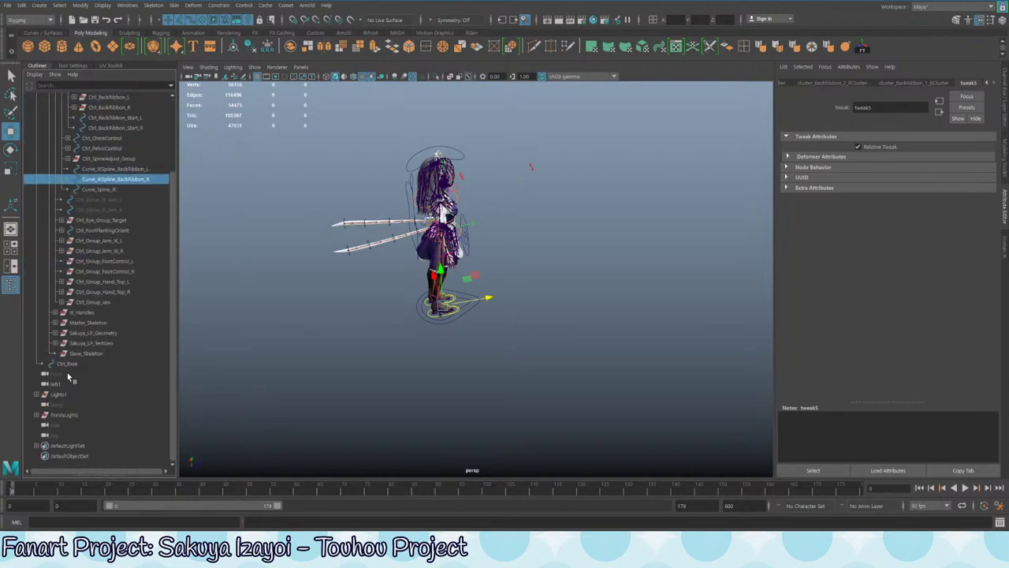
left_click(55, 313)
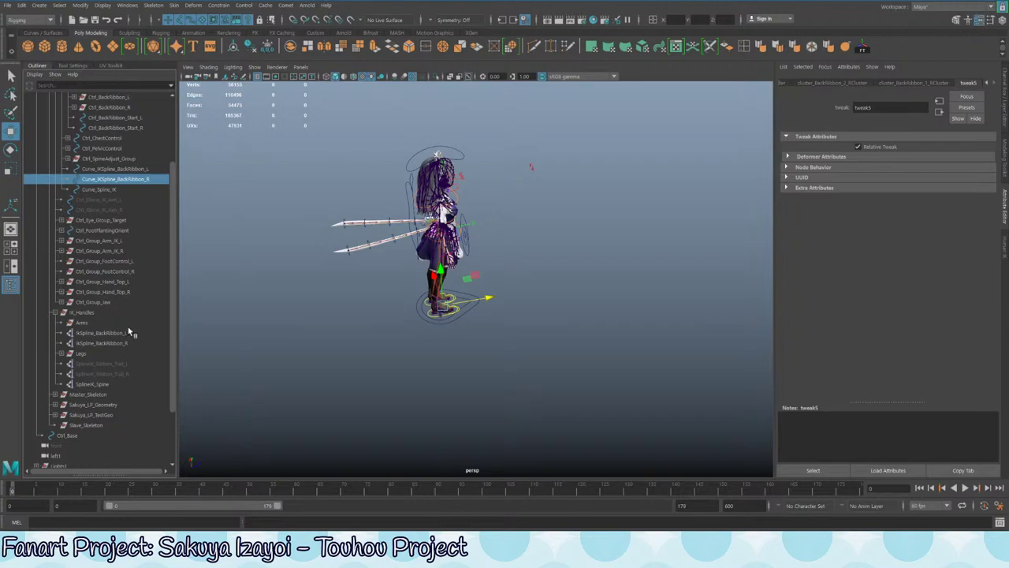
left_click(101, 363)
left_click(103, 374, "shift")
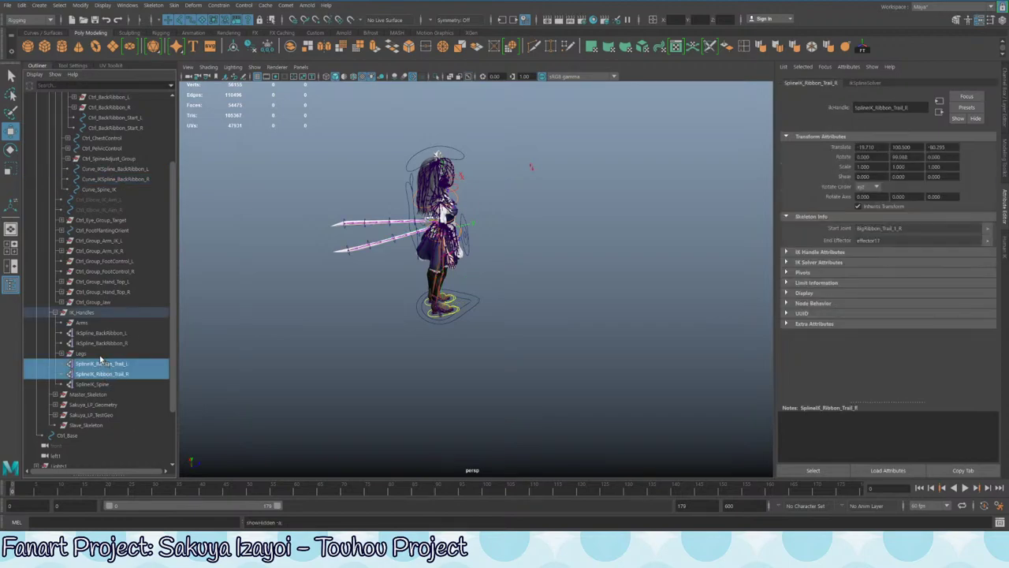
- Compare the attributes of SplineIK_Ribbon_Trail_L and SplineIK_Ribbon_Trail_R with those of SplineIK_Spine
left_click(107, 365)
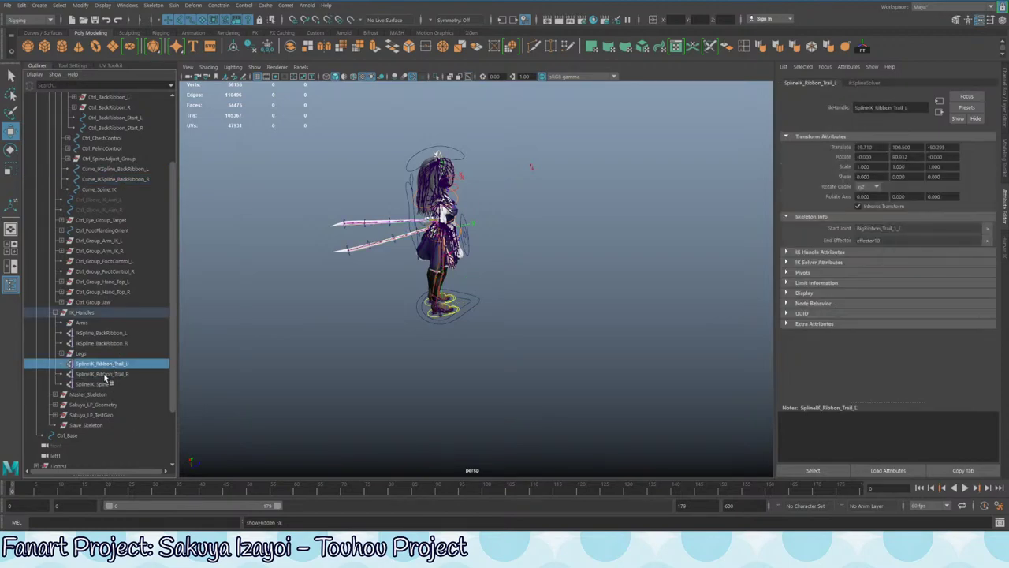
left_click(103, 374)
left_click(113, 364)
left_click(108, 374)
left_click(97, 384)
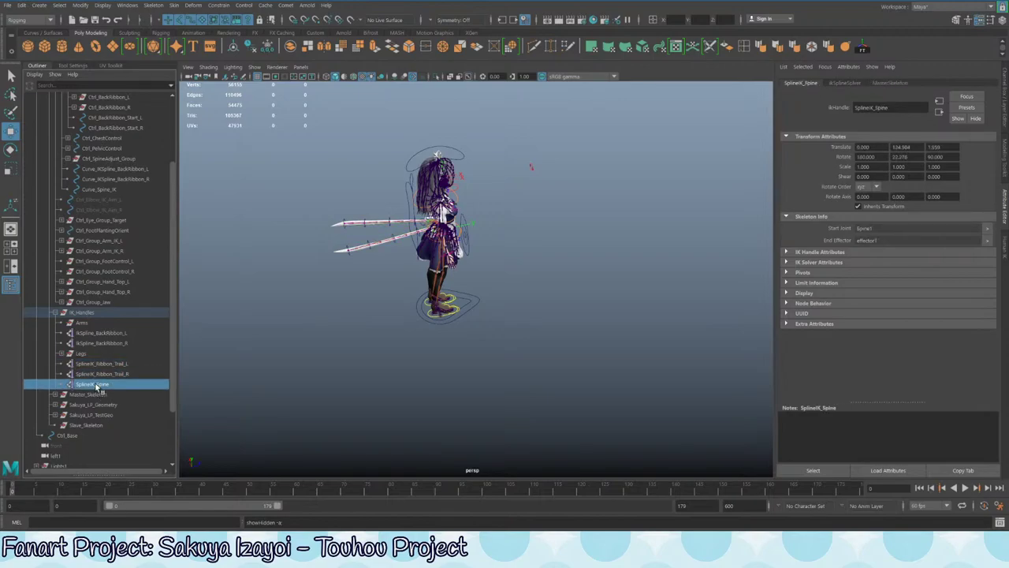
left_click(102, 373)
left_click(97, 385)
- Select Ctrl_Base around the character's feet to check which parts of the rig it drives
scroll(473, 316, "up", 5)
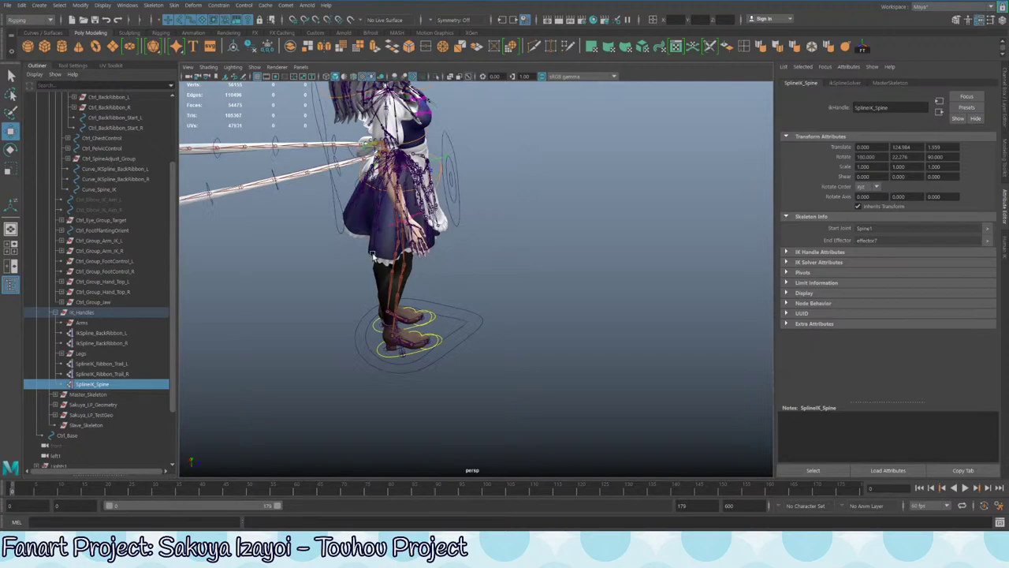
left_click_drag(489, 324, 461, 335, "alt")
left_click(448, 331)
scroll(446, 326, "down", 2)
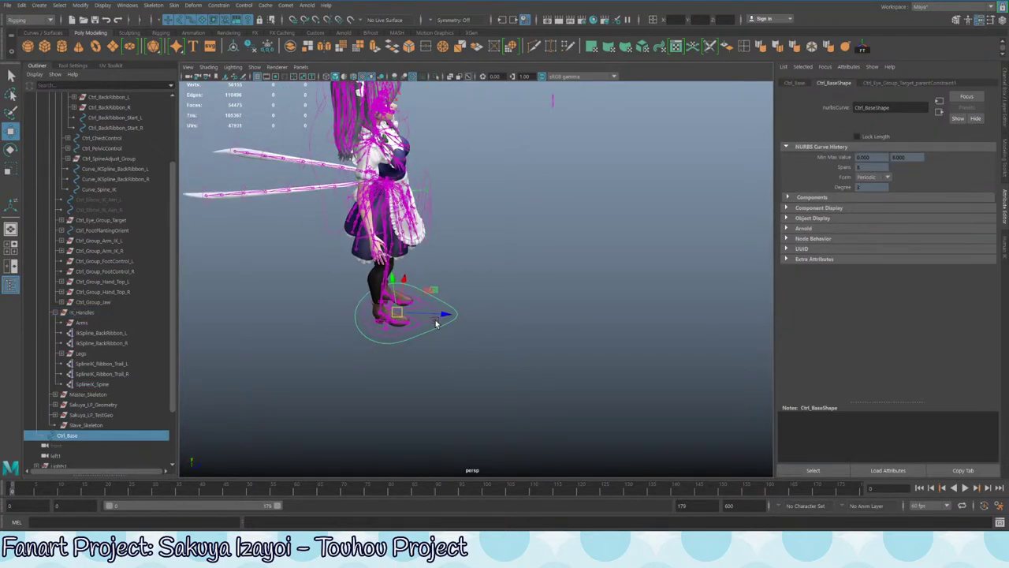
scroll(109, 224, "up", 3)
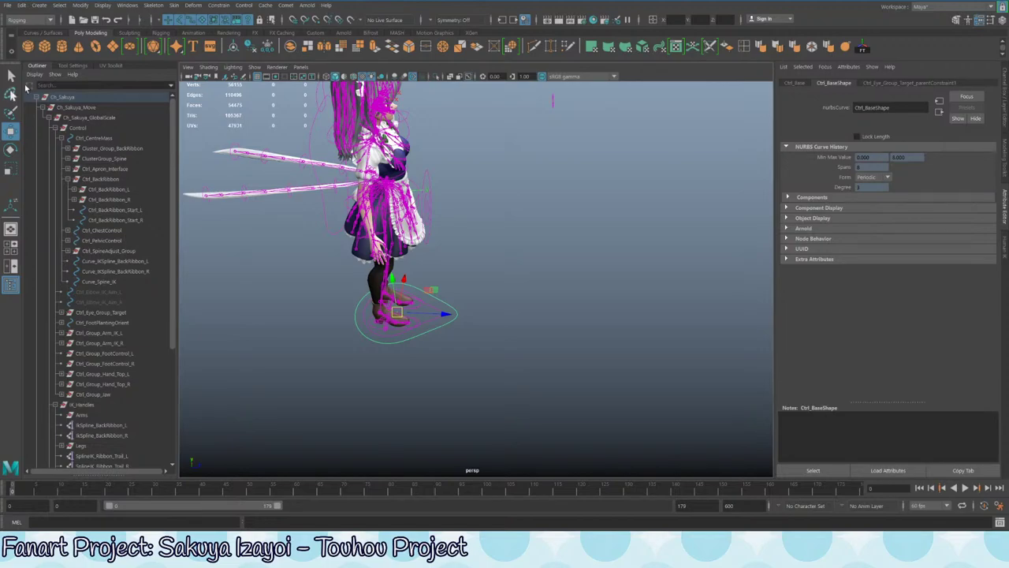
- Test-move the Control group along Z to check which rig parts follow, and undo the move
left_click(56, 128)
left_click(82, 129)
scroll(444, 300, "down", 3)
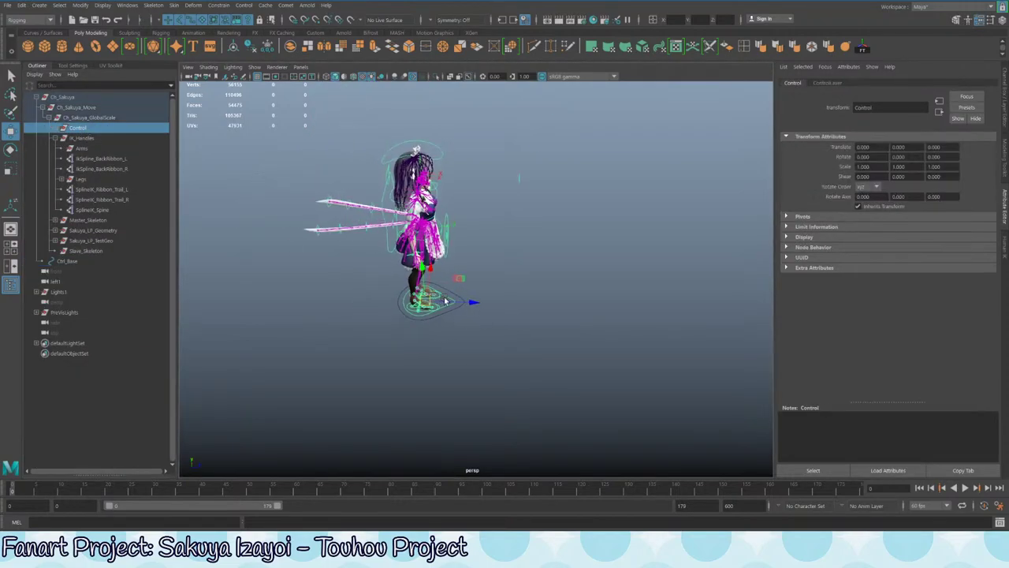
left_click_drag(470, 304, 623, 322)
key("ctrl+z")
key("ctrl+z")
key("ctrl+z")
key("ctrl+z")
key("ctrl+z")
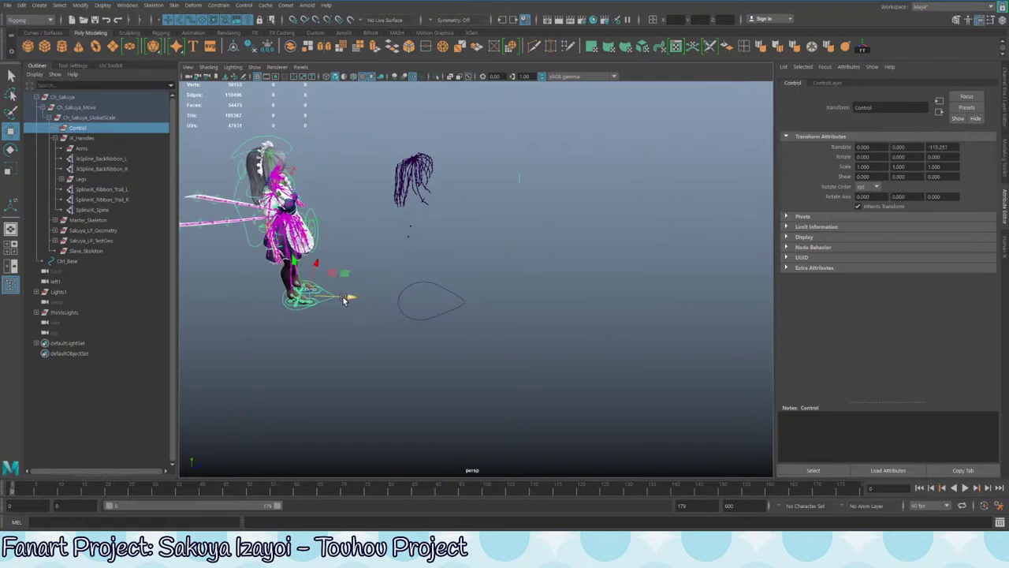
- Test-scale Ctrl_Base uniformly to about 3.237, check the back ribbons from behind, and undo the scaling
left_click(89, 118)
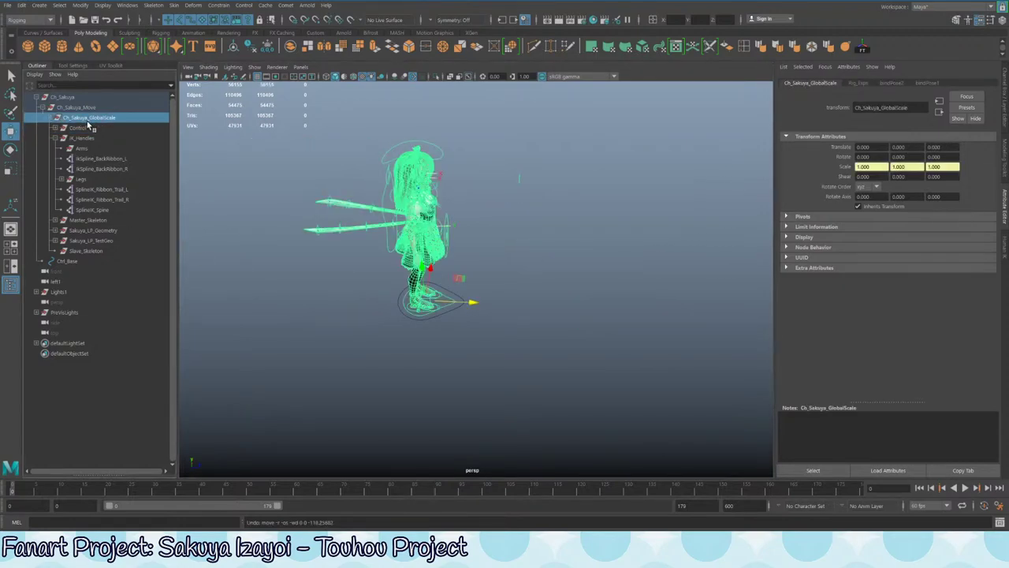
left_click(455, 312)
key("r")
scroll(505, 284, "up", 5)
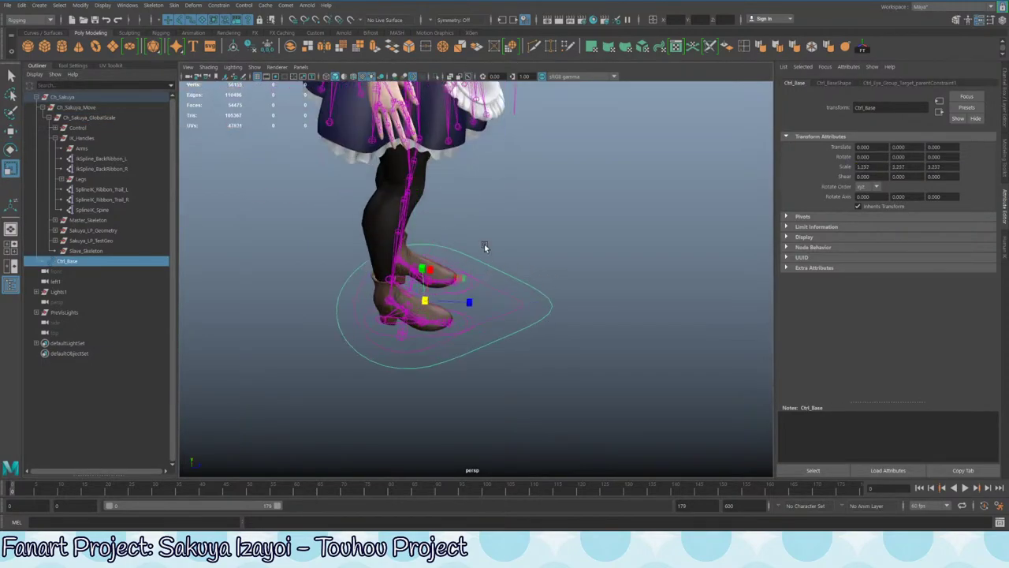
right_click_drag(485, 244, 414, 231, "alt")
middle_click_drag(413, 231, 382, 312, "alt")
left_click_drag(371, 293, 467, 279, "alt")
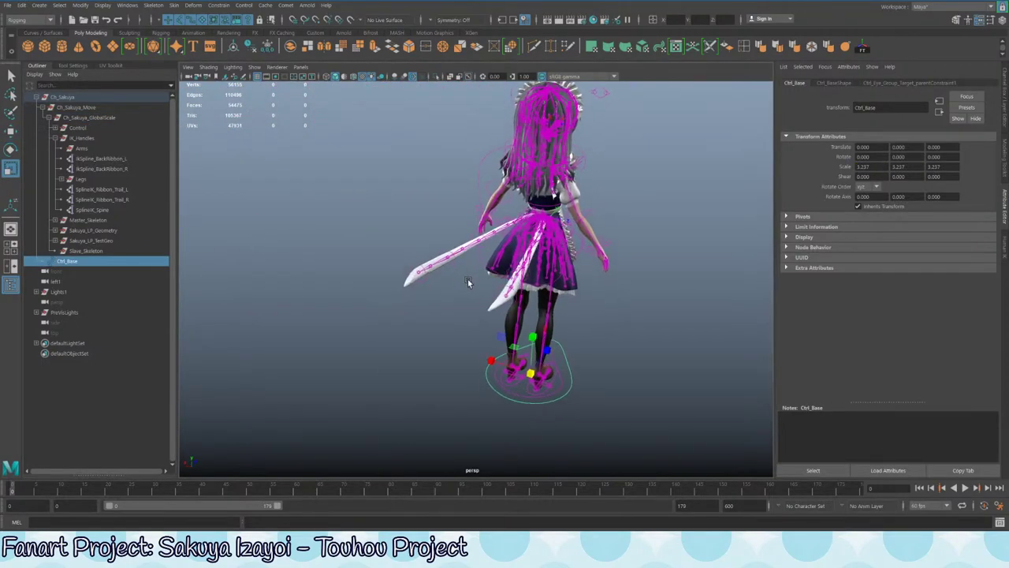
key("ctrl+z")
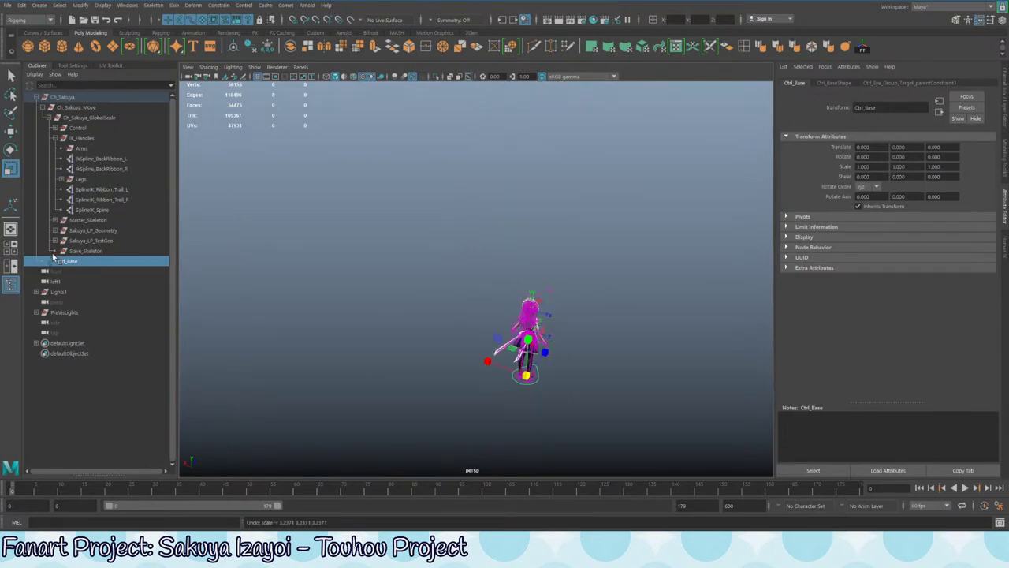
- Expand the Control hierarchy and inspect the left and right start and end controls and groups under Ctrl_BackRibbon
left_click(77, 129)
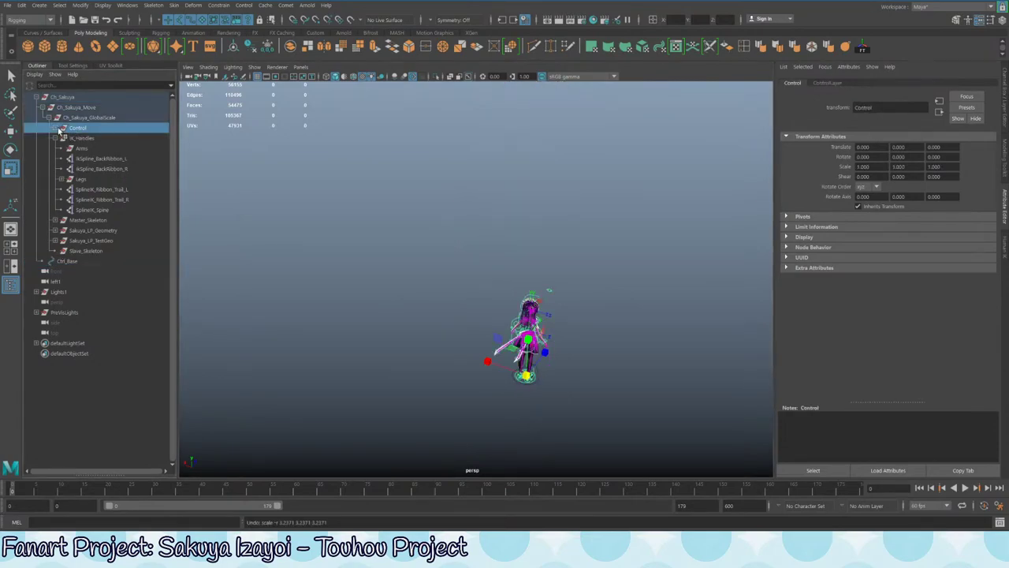
left_click(54, 127)
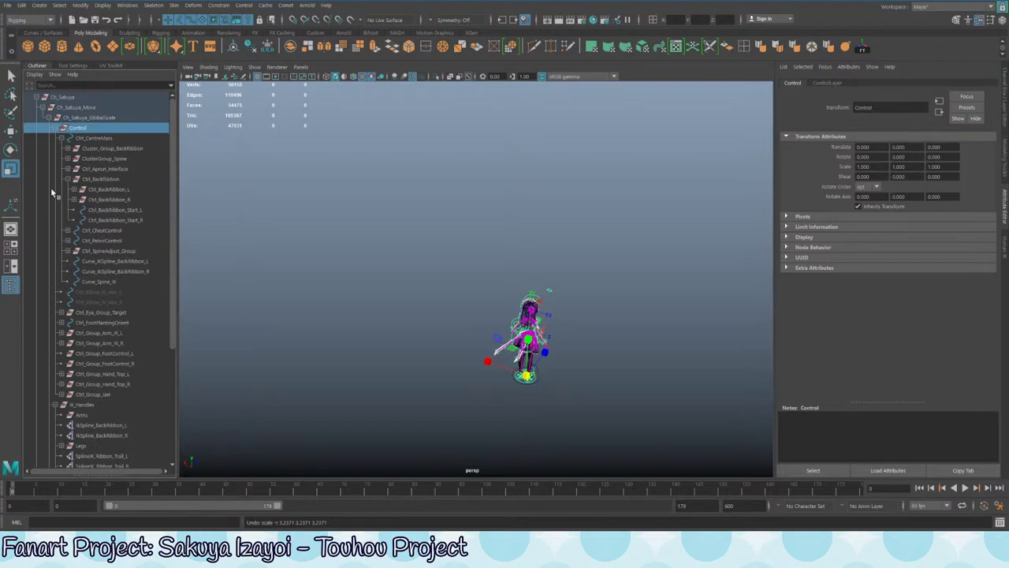
left_click(104, 189)
left_click(104, 200)
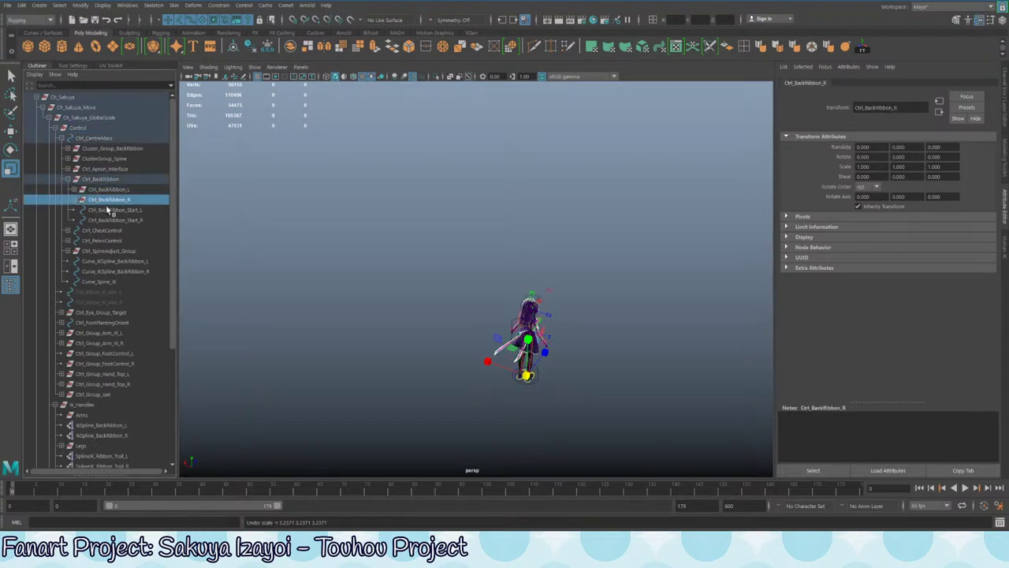
left_click(107, 209)
left_click(107, 220)
left_click(73, 199)
left_click(74, 189)
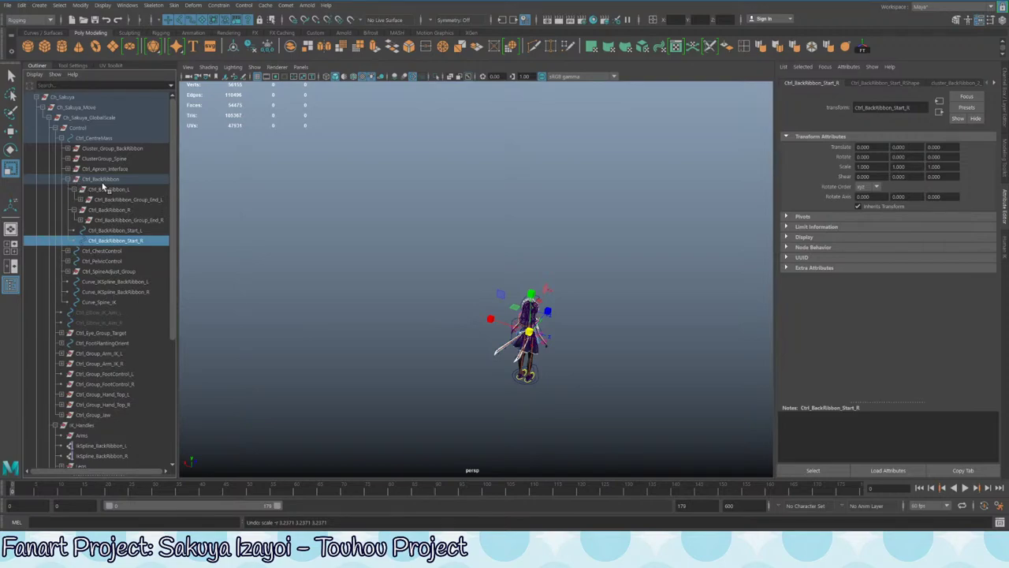
left_click(105, 200)
left_click(81, 199)
left_click(80, 229)
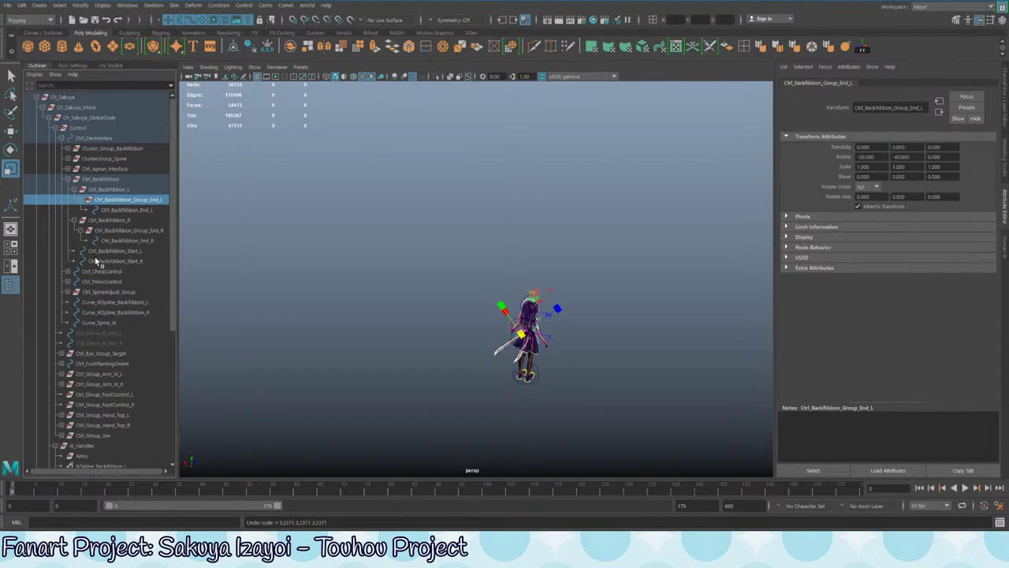
left_click(120, 180)
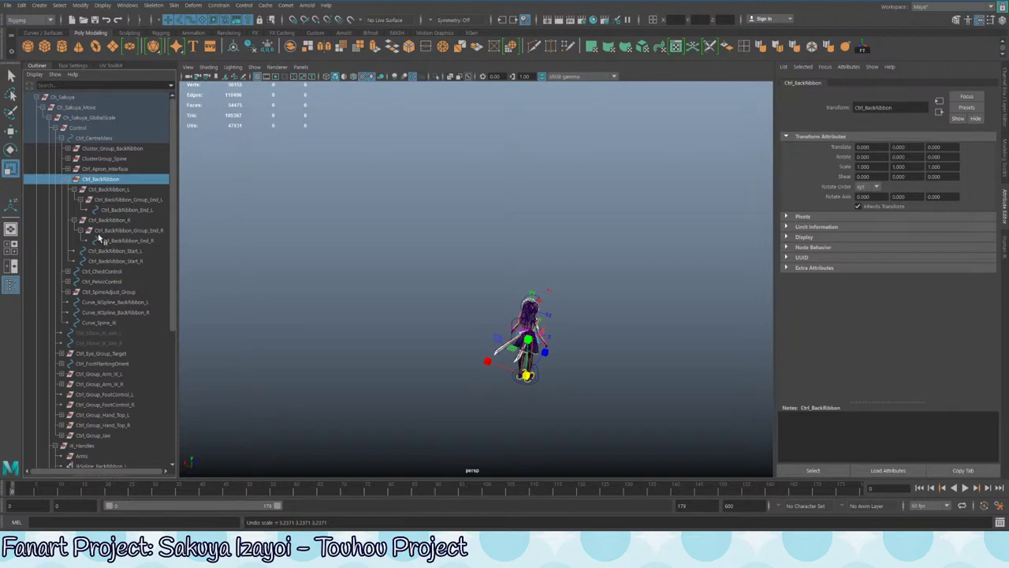
- Inspect Curve_Spine_IK and Ctrl_SpineAdjust_Group, including the group's child control and parent constraint
left_click(93, 323)
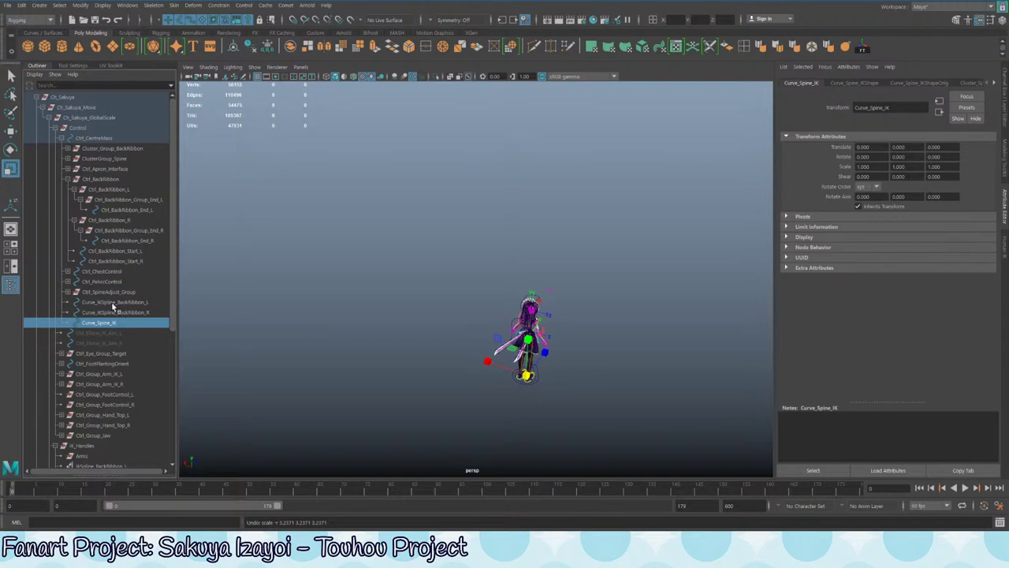
left_click(110, 292)
left_click(70, 292)
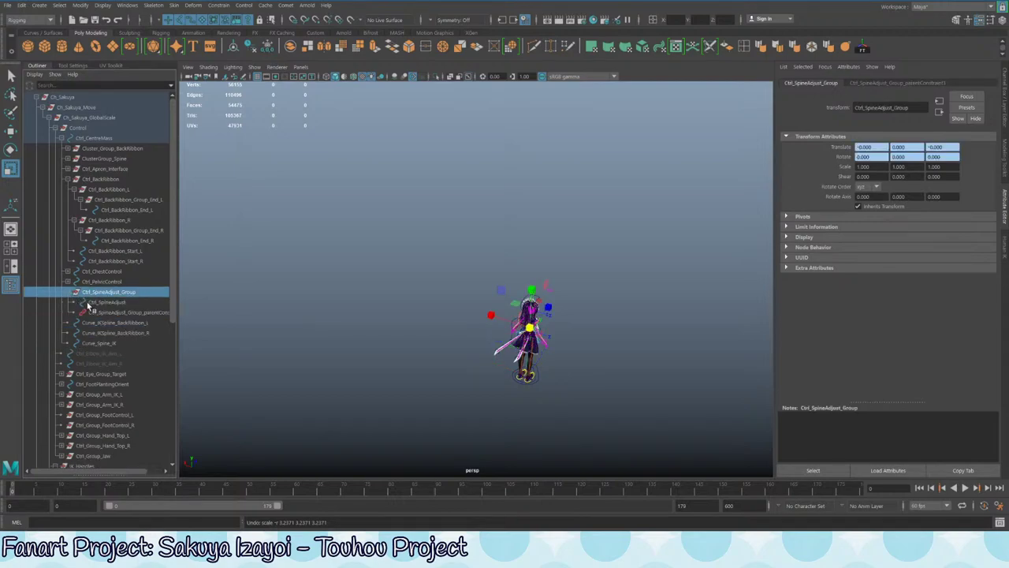
left_click(108, 302)
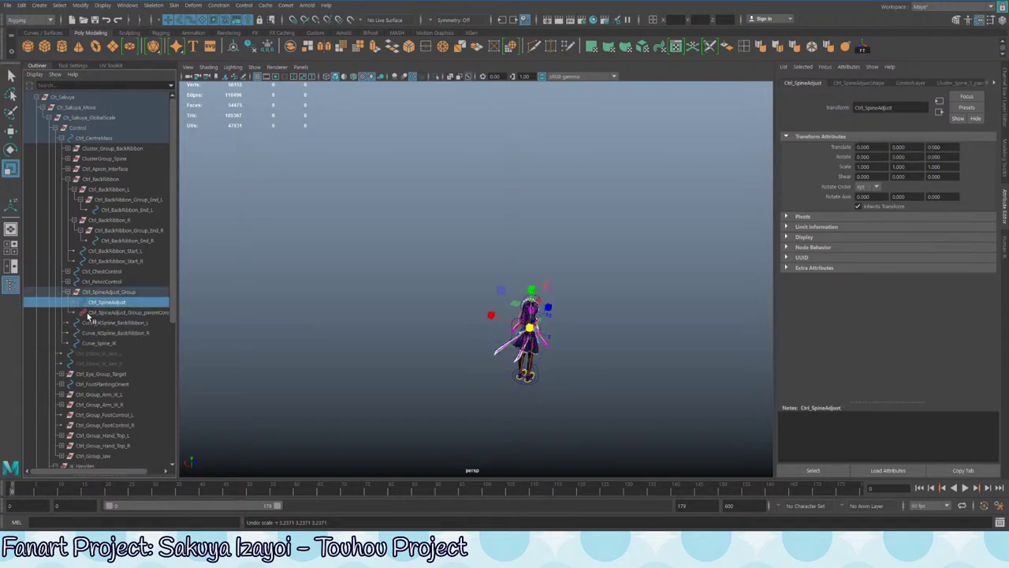
left_click(124, 313)
left_click(118, 292)
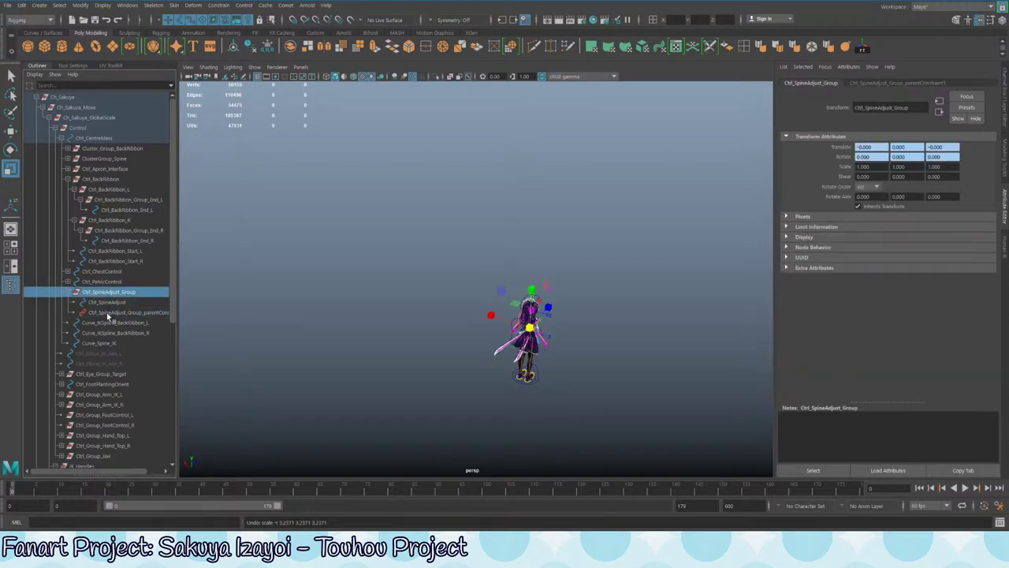
left_click(106, 313)
key("Up")
- Inspect the left back ribbon's end control, its Ctrl_BackRibbon_L group and its start control
left_click(111, 210)
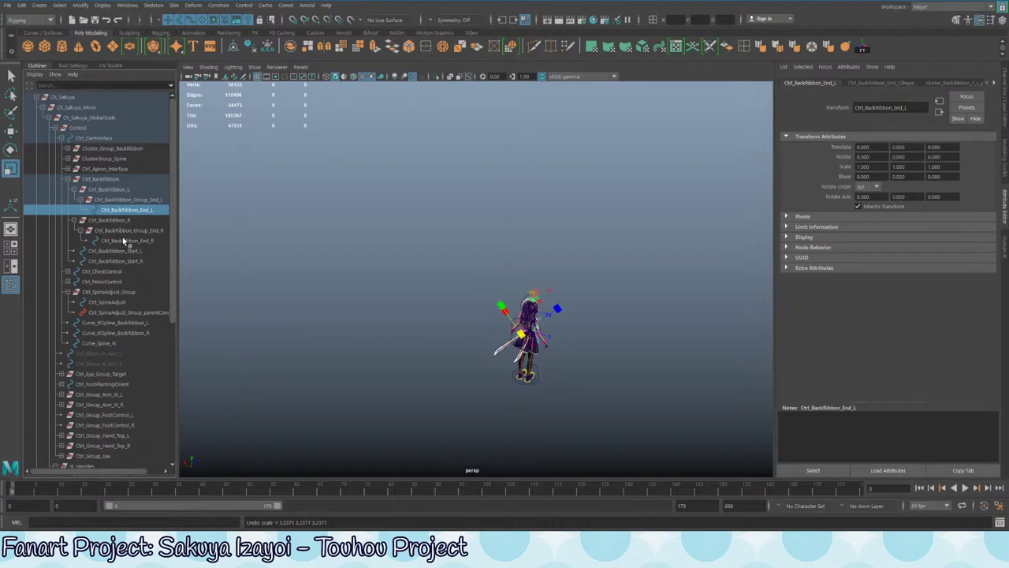
left_click(111, 190)
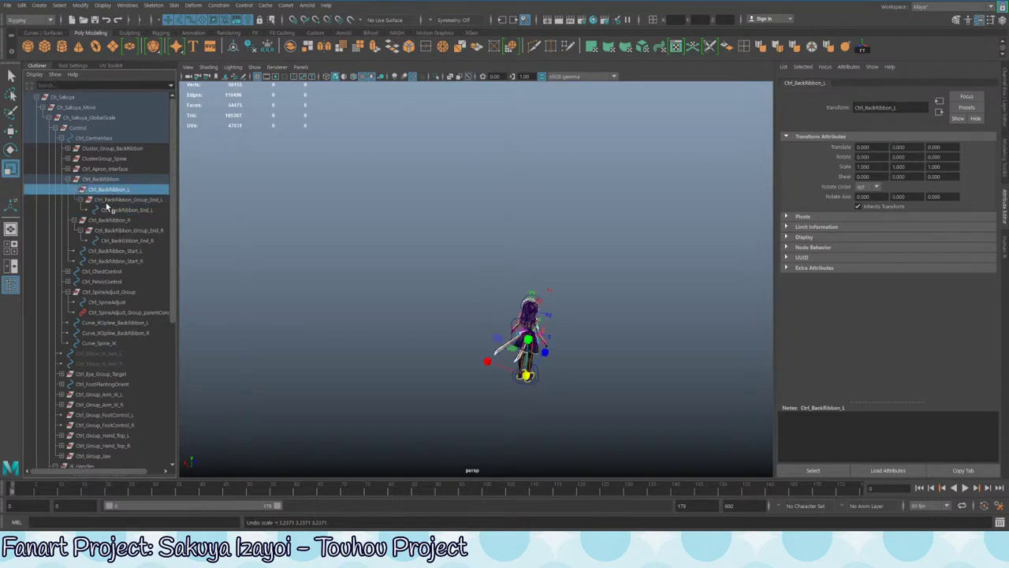
left_click(106, 250)
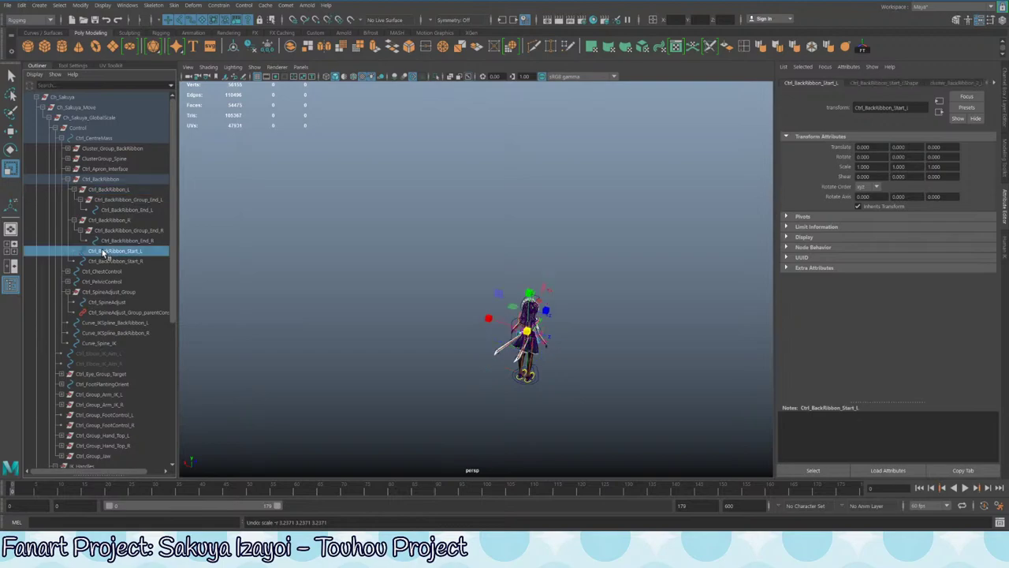
- Reparent Ctrl_BackRibbon_Start_L and Ctrl_BackRibbon_Start_R directly under Ctrl_CentreMass
left_click(108, 260)
left_click(105, 251, "shift")
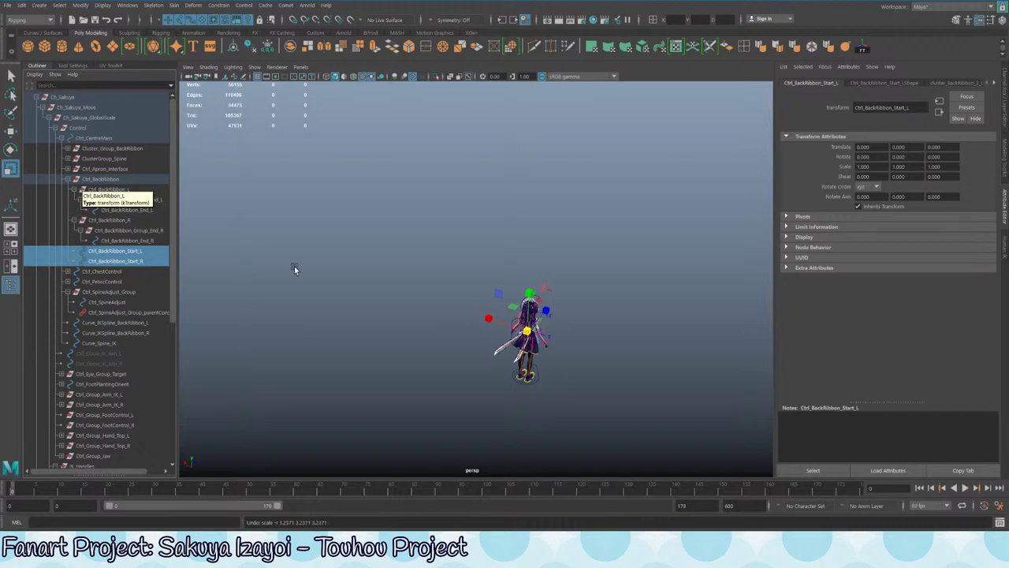
left_click_drag(295, 271, 365, 275, "alt")
middle_click_drag(365, 276, 458, 237, "alt")
right_click_drag(458, 238, 697, 360, "alt")
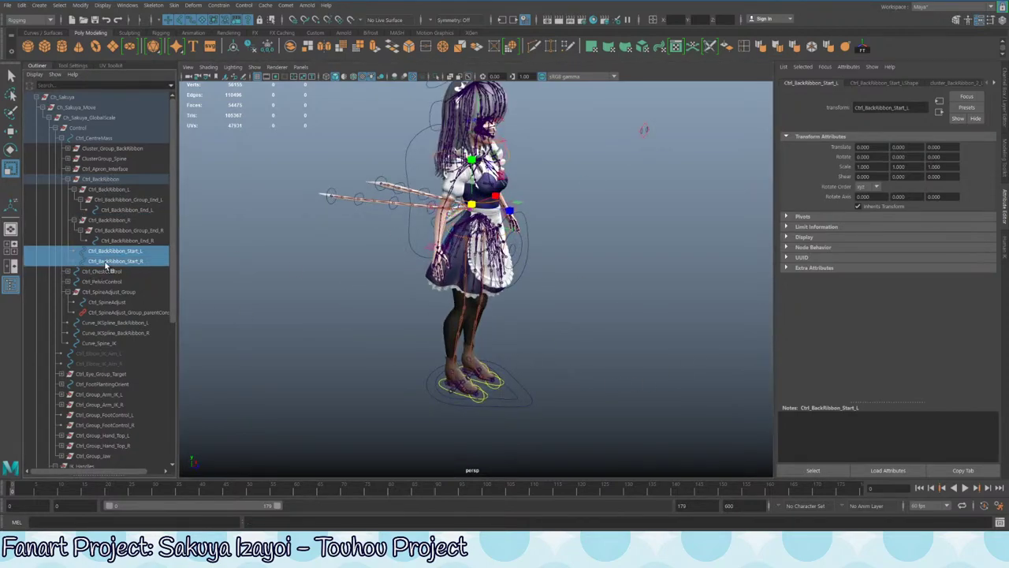
middle_click_drag(109, 258, 94, 138)
- Test-move Ctrl_Base to check whether the back ribbons follow it, and undo the move
scroll(387, 308, "down", 3)
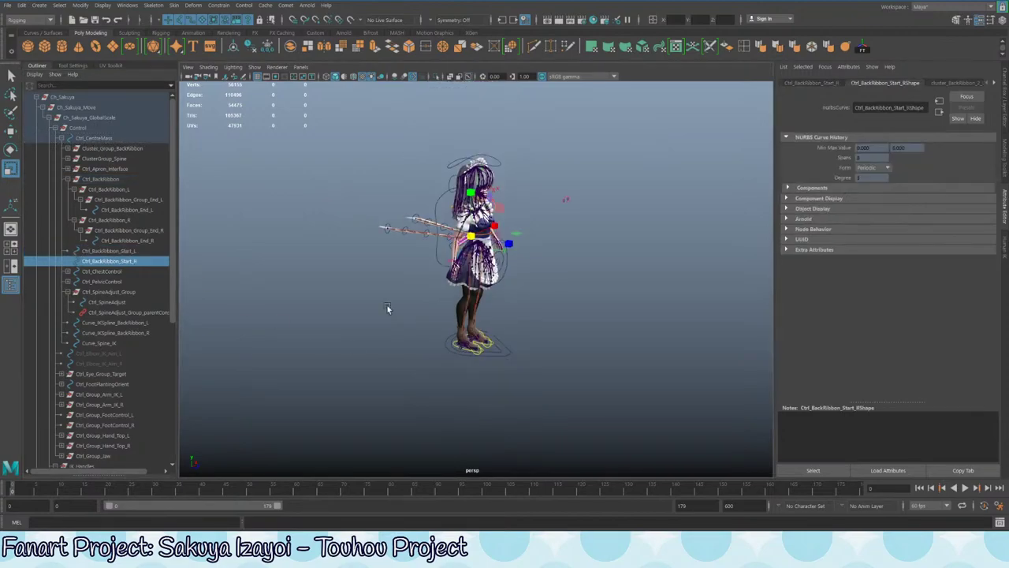
left_click(509, 355)
left_click_drag(500, 354, 405, 331, "alt")
key("w")
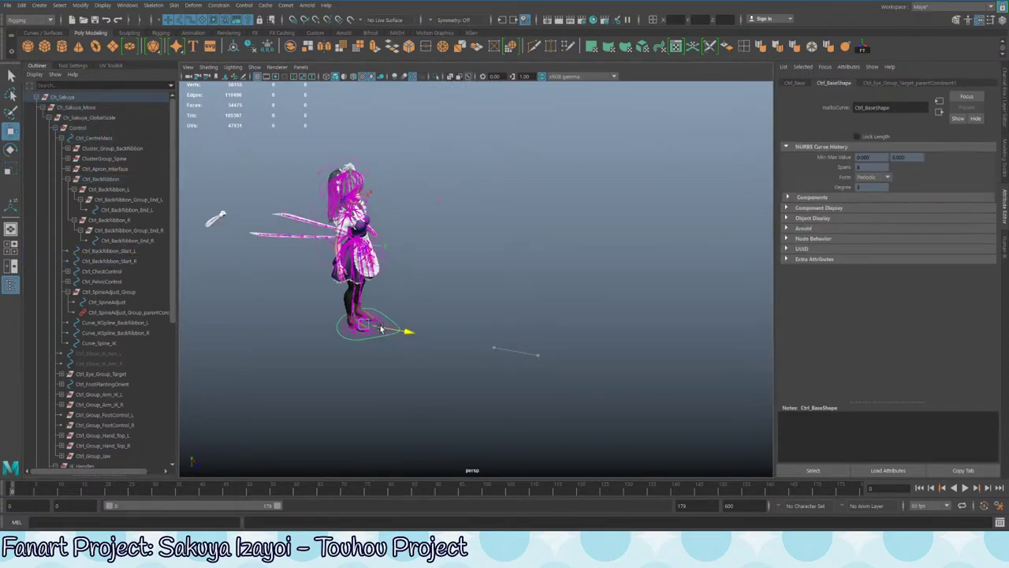
key("ctrl+z")
key("ctrl+z")
scroll(455, 320, "up", 4)
middle_click_drag(455, 319, 320, 323, "alt")
left_click_drag(319, 323, 412, 279, "alt")
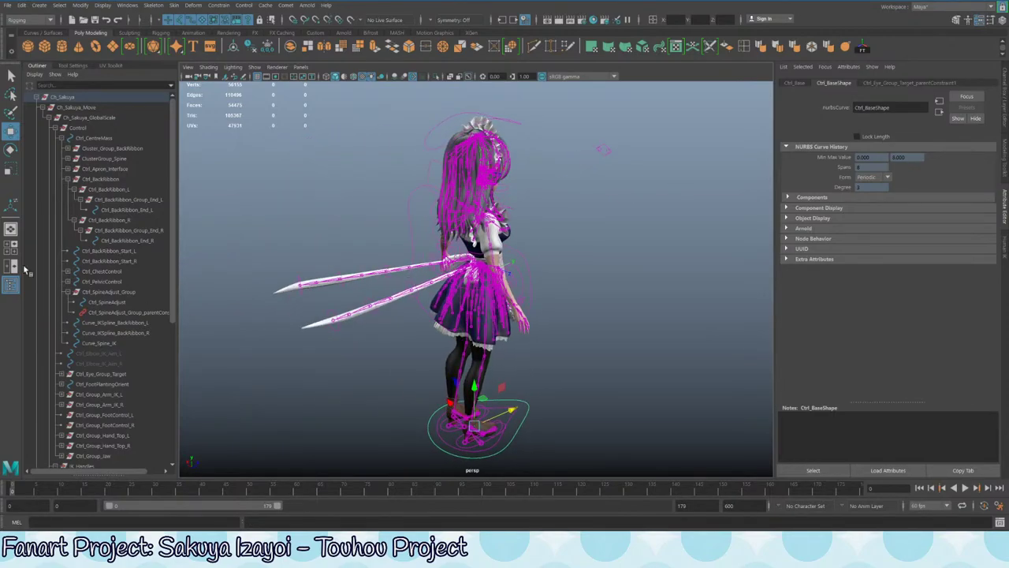
- Return both back ribbon start controls to Ctrl_BackRibbon and reparent Ctrl_BackRibbon directly under the Control group
left_click(109, 251)
left_click(106, 262, "shift")
middle_click_drag(107, 254, 112, 183)
left_click(111, 180)
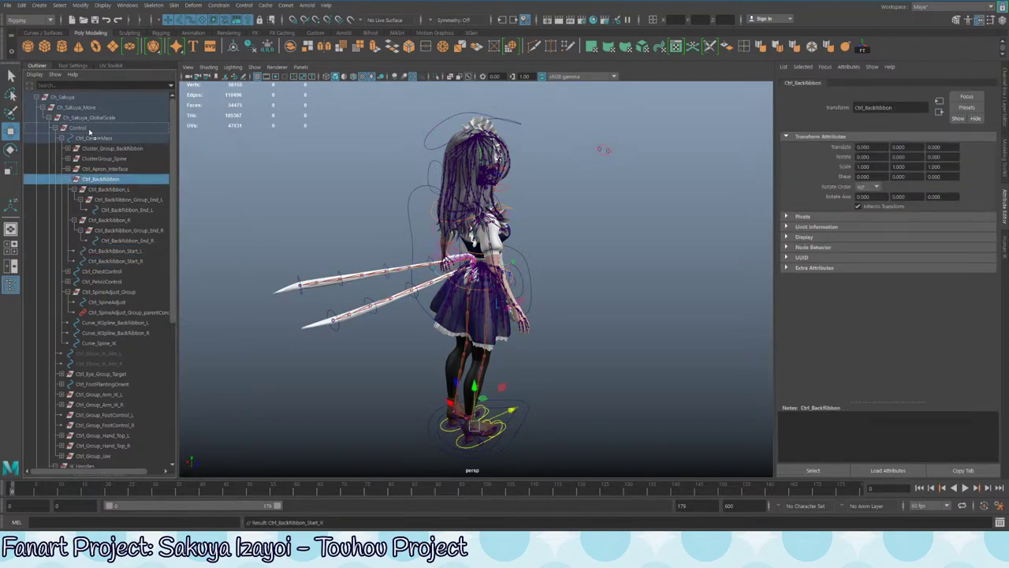
middle_click_drag(90, 132, 91, 132)
- Test-move Ctrl_Base with Ctrl_BackRibbon parented under the Control group, and undo the move
middle_click_drag(570, 386, 500, 294, "alt")
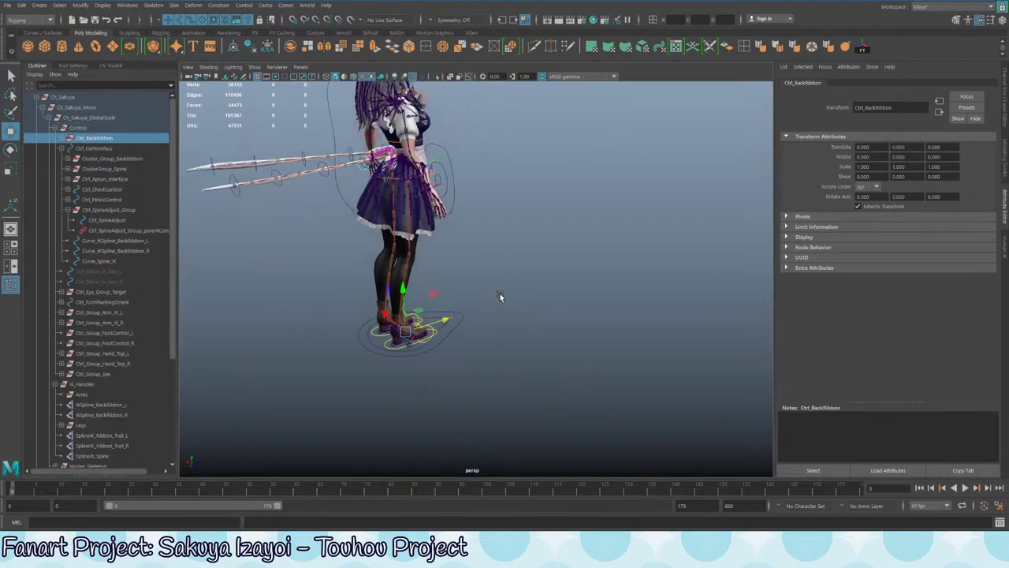
left_click(443, 311)
scroll(444, 311, "down", 3)
left_click_drag(453, 301, 270, 198)
key("ctrl+z")
middle_click_drag(271, 198, 327, 256, "alt")
scroll(392, 226, "up", 3)
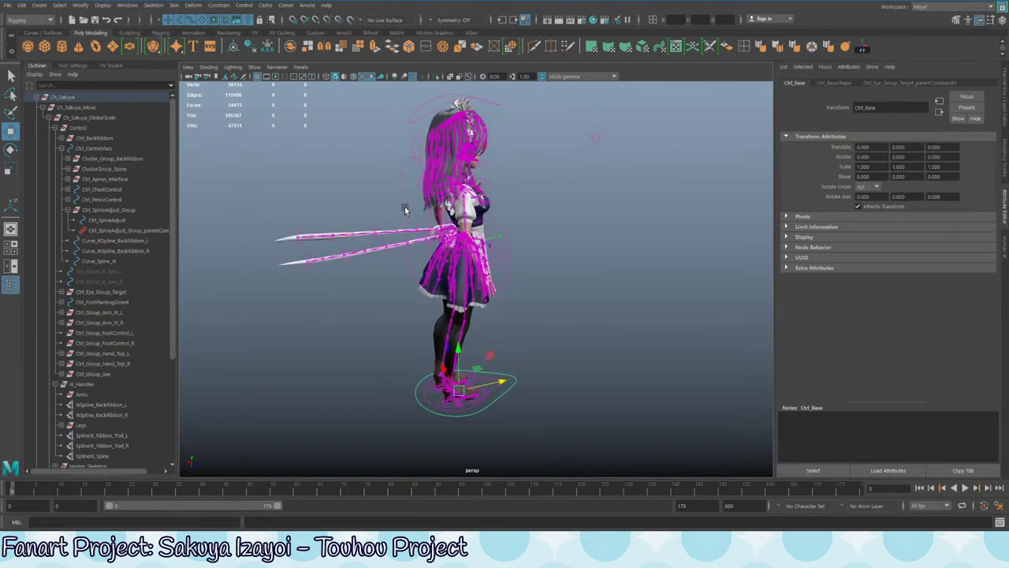
- Test-rotate Ctrl_CentreMass about 70 degrees around Y to check the back ribbons, and undo the rotation
left_click(404, 207)
key("e")
mouse_move(460, 245)
left_mouse_down()
mouse_move(476, 257)
mouse_move(470, 261)
left_mouse_up()
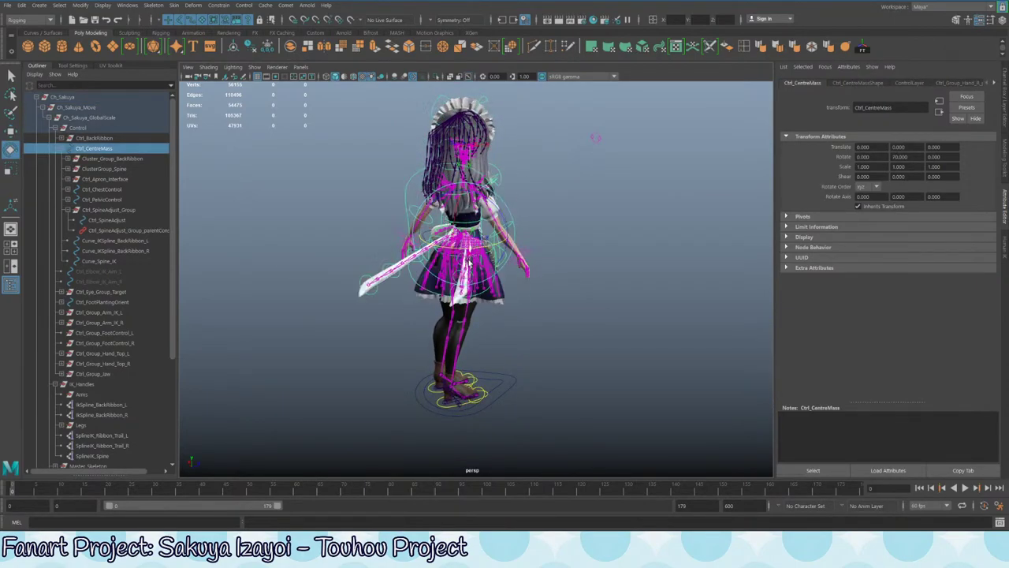
key("ctrl+z")
key("ctrl+z")
key("ctrl+z")
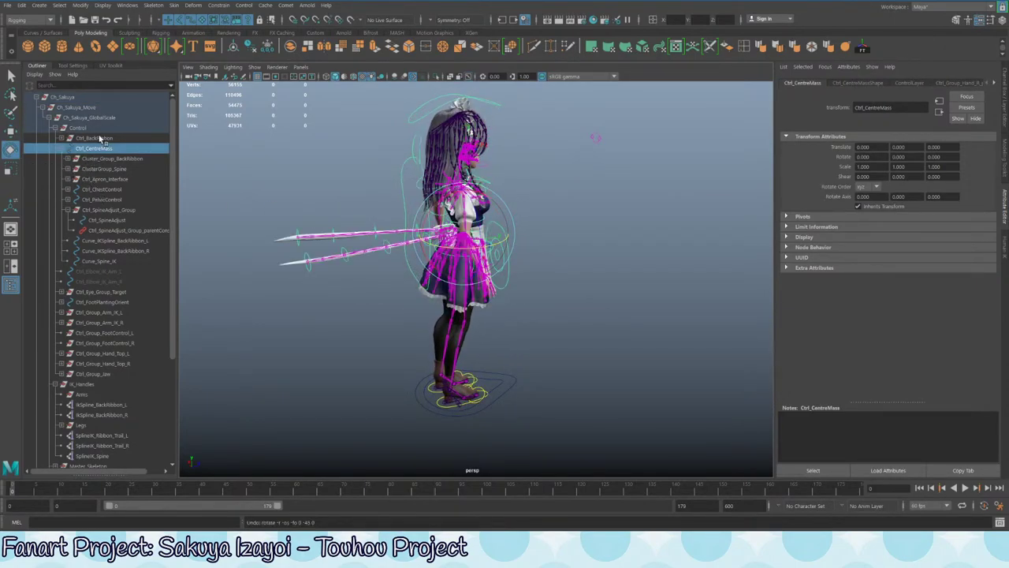
- Return Ctrl_BackRibbon under Ctrl_CentreMass and unparent Curve_IKSpline_BackRibbon_L and Curve_IKSpline_BackRibbon_R to the scene root
left_click_drag(99, 138, 85, 180)
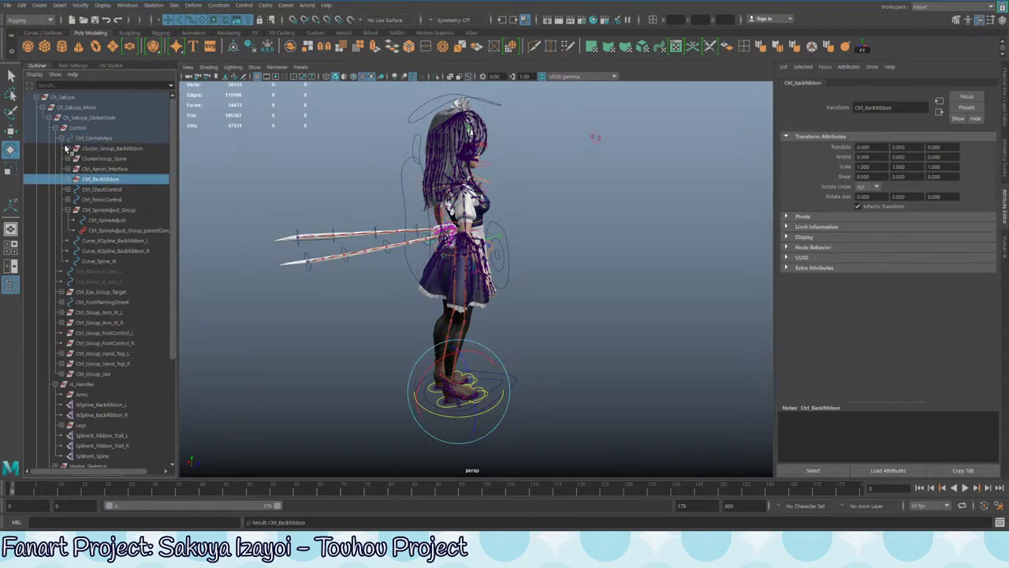
left_click(119, 261)
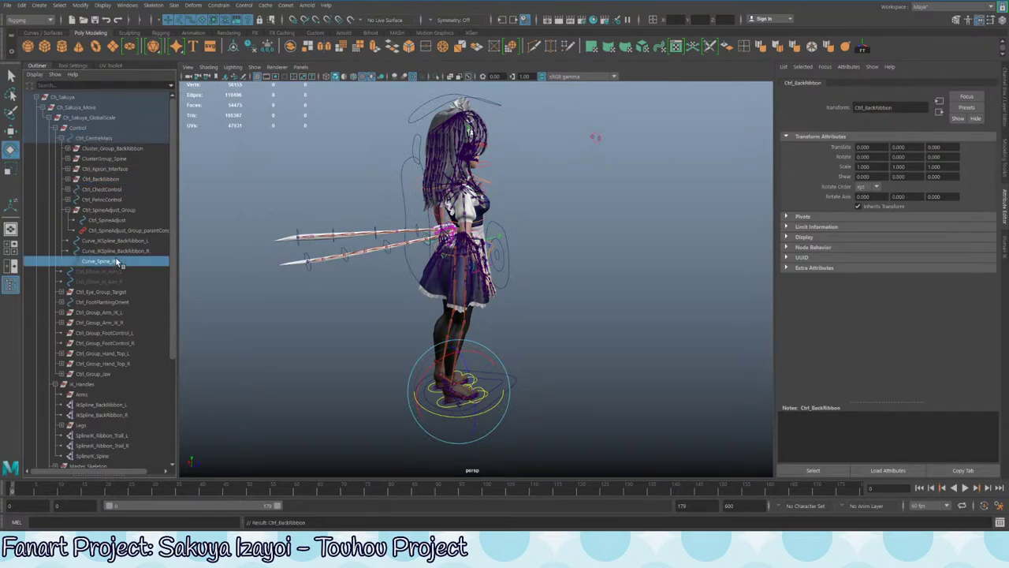
left_click(118, 250)
left_click(117, 242)
left_click(115, 251, "shift")
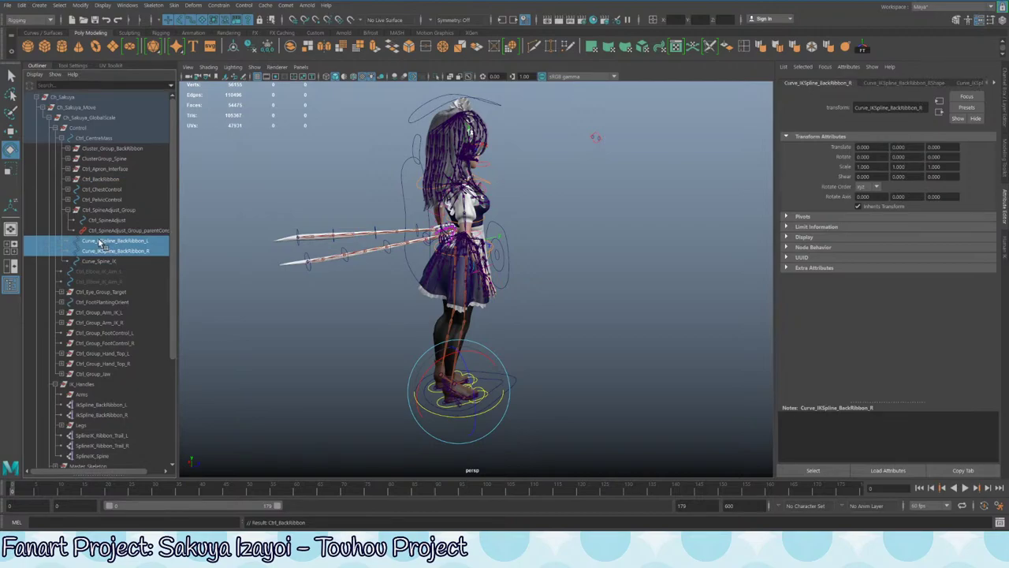
middle_click_drag(99, 243, 93, 132)
left_click_drag(90, 116, 81, 97)
- Test-move Ctrl_Base with the spline curves outside the hierarchy, check the back ribbons from behind, and undo the move
left_click(517, 384)
scroll(505, 383, "down", 2)
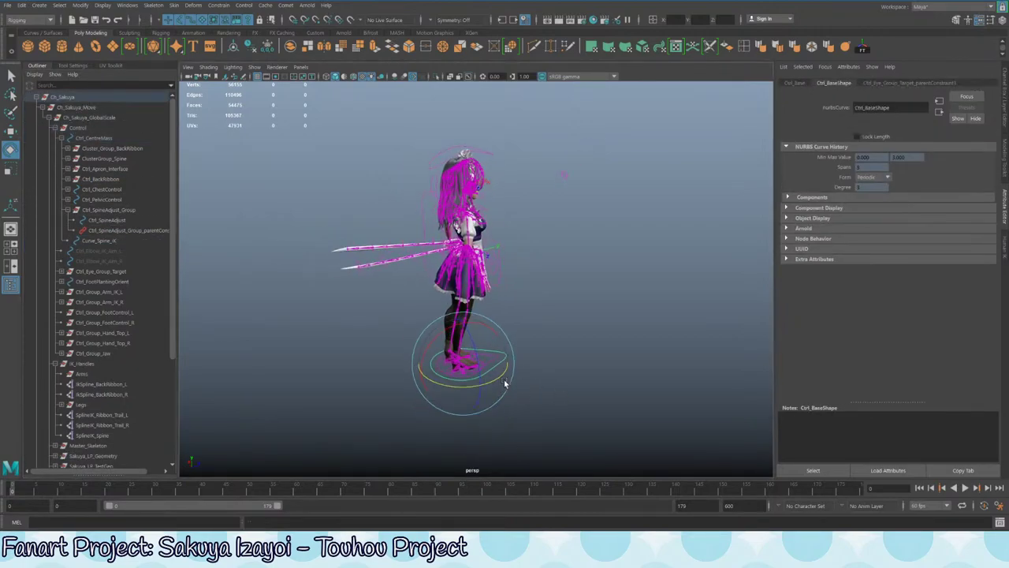
key("w")
mouse_move(507, 354)
left_mouse_down()
mouse_move(656, 338)
mouse_move(444, 379)
mouse_move(631, 340)
mouse_move(464, 365)
mouse_move(513, 358)
left_mouse_up()
middle_click_drag(405, 263, 438, 336, "alt")
right_click_drag(437, 336, 671, 389, "alt")
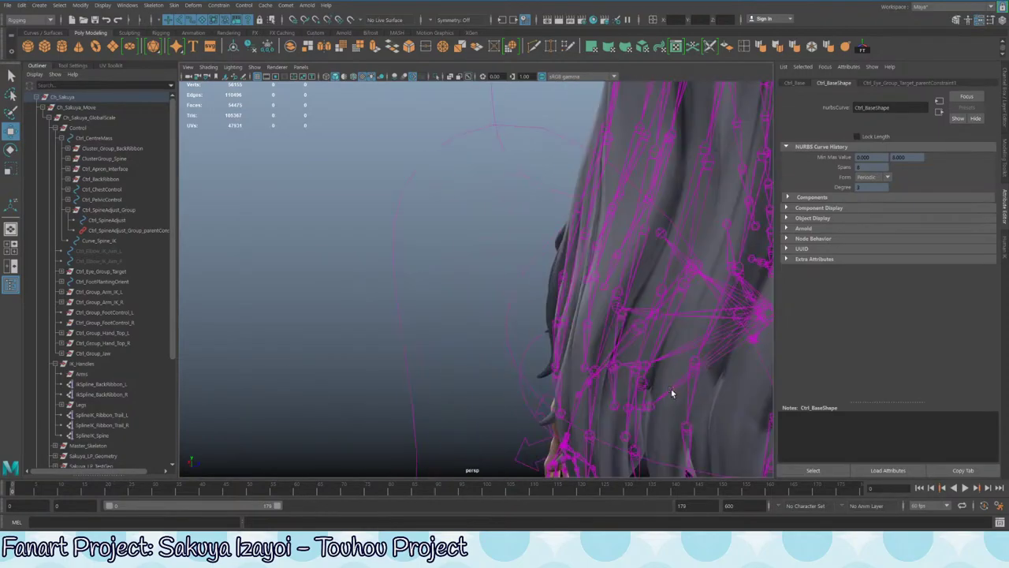
middle_click_drag(671, 389, 495, 290, "alt")
right_click_drag(495, 290, 436, 297, "alt")
left_click_drag(462, 261, 504, 313, "alt")
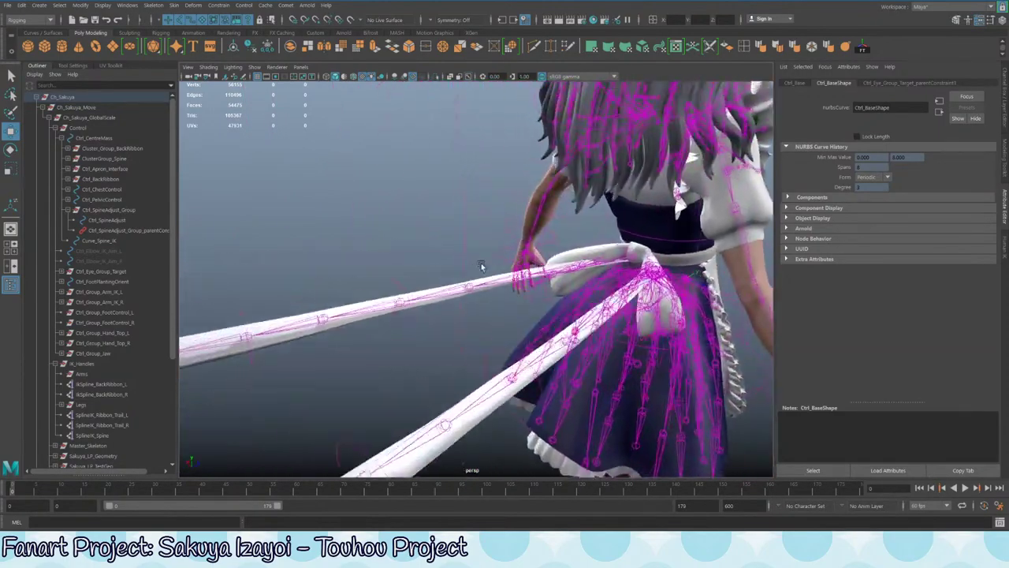
right_click_drag(504, 313, 379, 347, "alt")
key("ctrl+z")
- Examine the stray joint chains near the back ribbons, then test-rotate Ctrl_Base and undo the rotation
left_click_drag(566, 385, 460, 321, "alt")
scroll(459, 322, "up", 8)
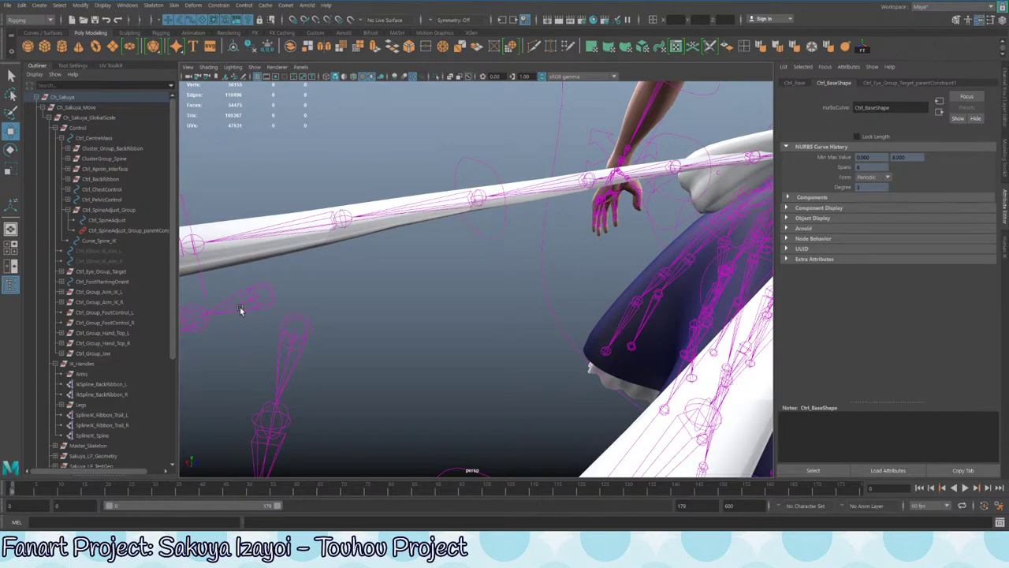
left_click_drag(241, 310, 419, 293, "alt")
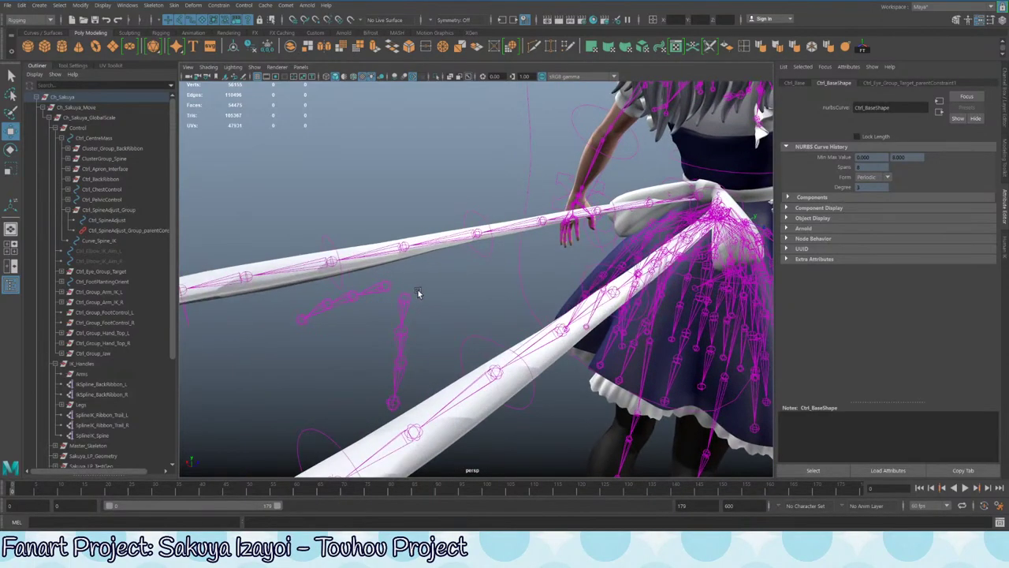
scroll(419, 297, "down", 5)
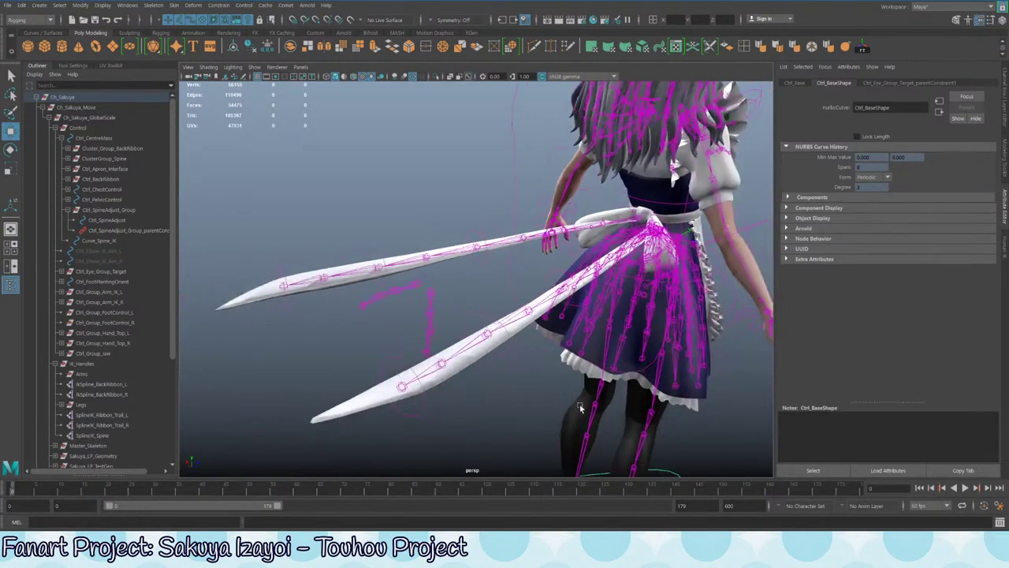
middle_click_drag(556, 406, 471, 284, "alt")
key("e")
left_click_drag(509, 369, 536, 362)
key("ctrl+z")
- Test-move Ctrl_BackRibbon_End_L near the left hand to check how the ribbon reacts, and undo the move
middle_click_drag(536, 362, 530, 463, "alt")
scroll(521, 293, "up", 6)
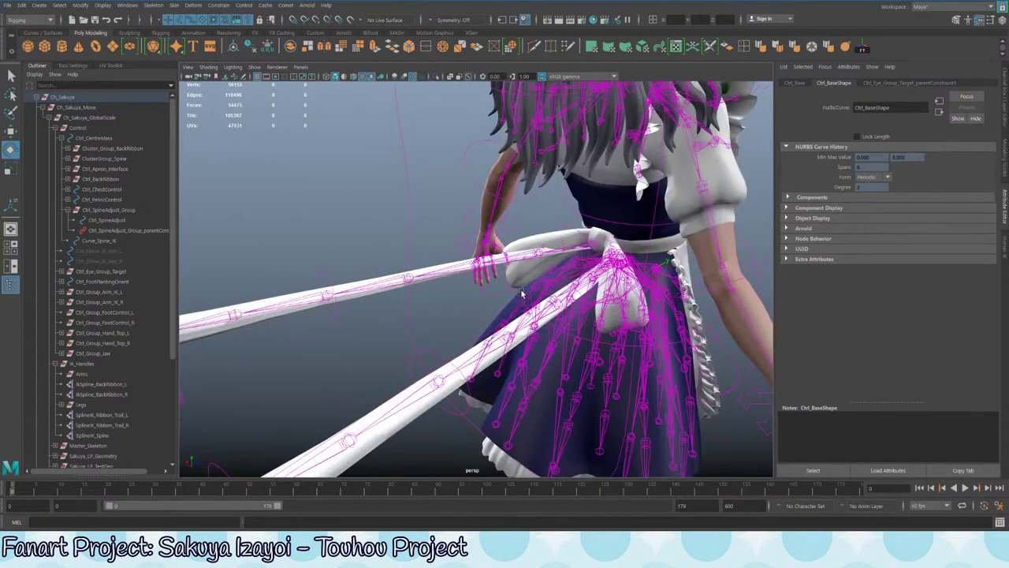
key("q")
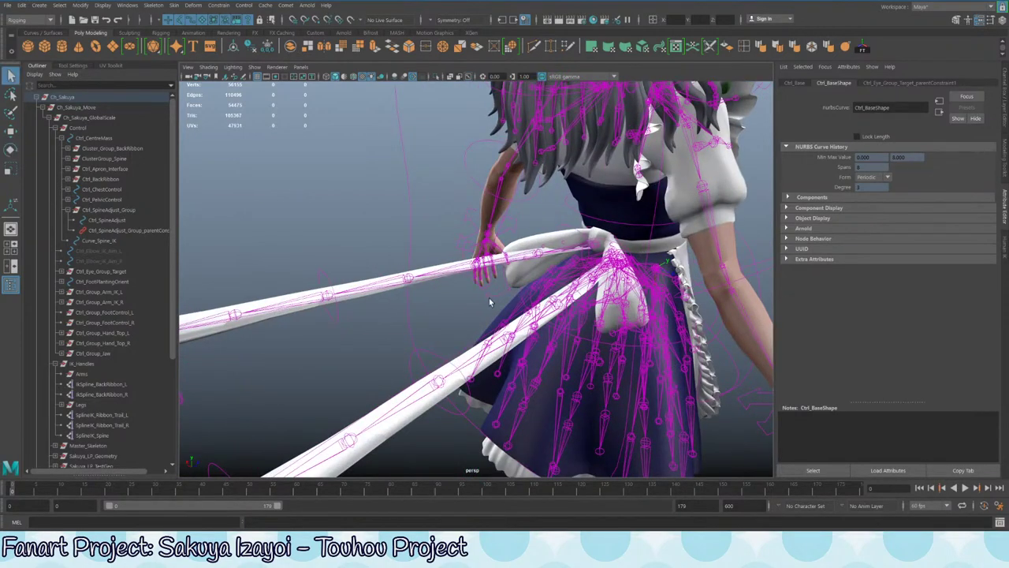
left_click(489, 302)
left_click(492, 296)
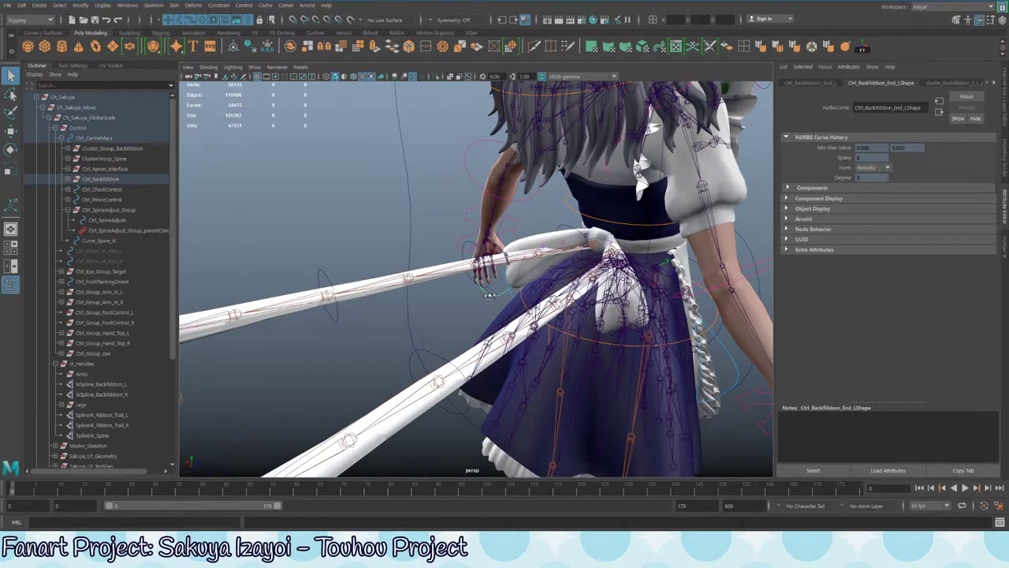
left_click_drag(492, 295, 521, 280, "alt")
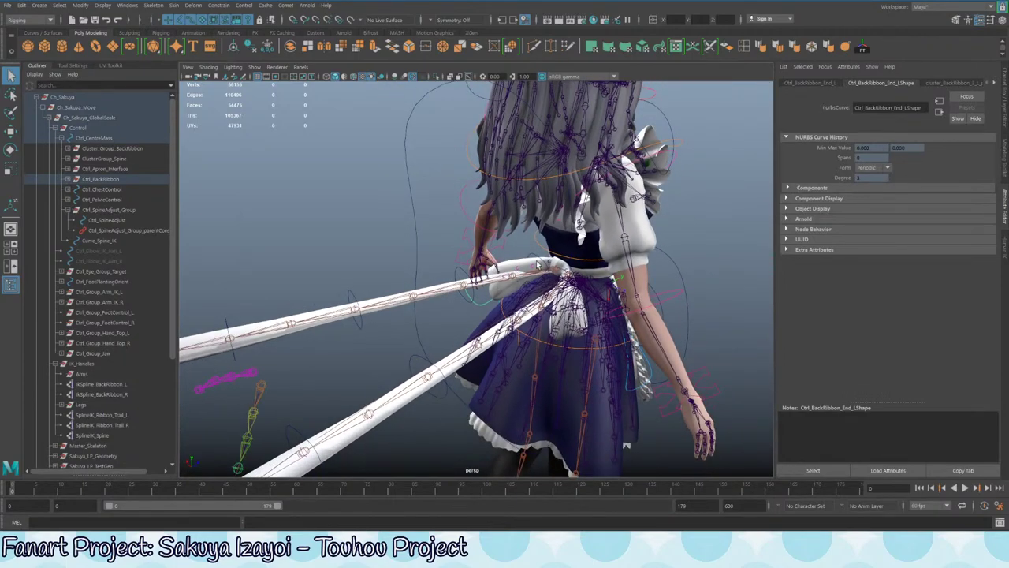
key("w")
left_click_drag(500, 267, 534, 249)
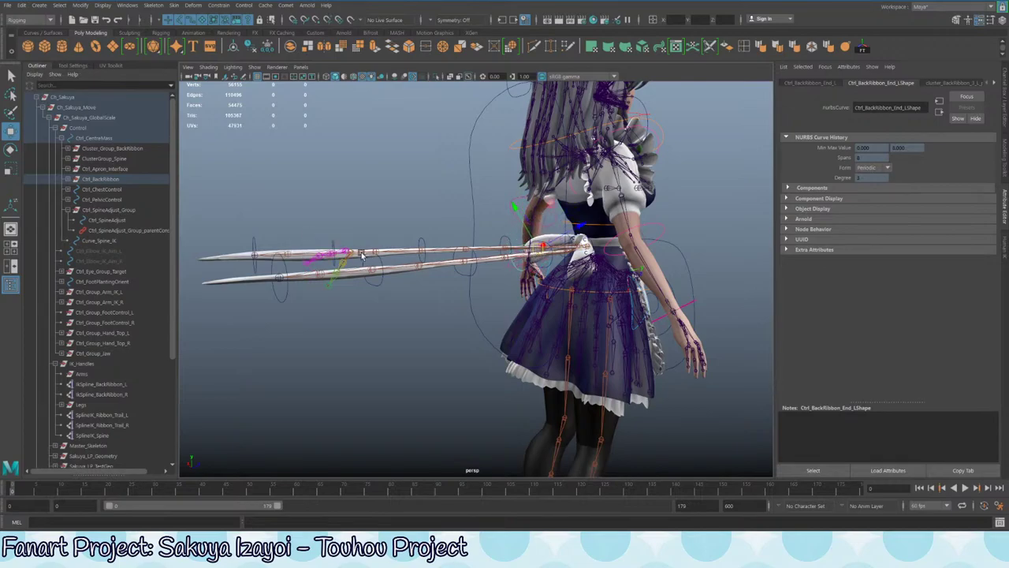
key("ctrl+z")
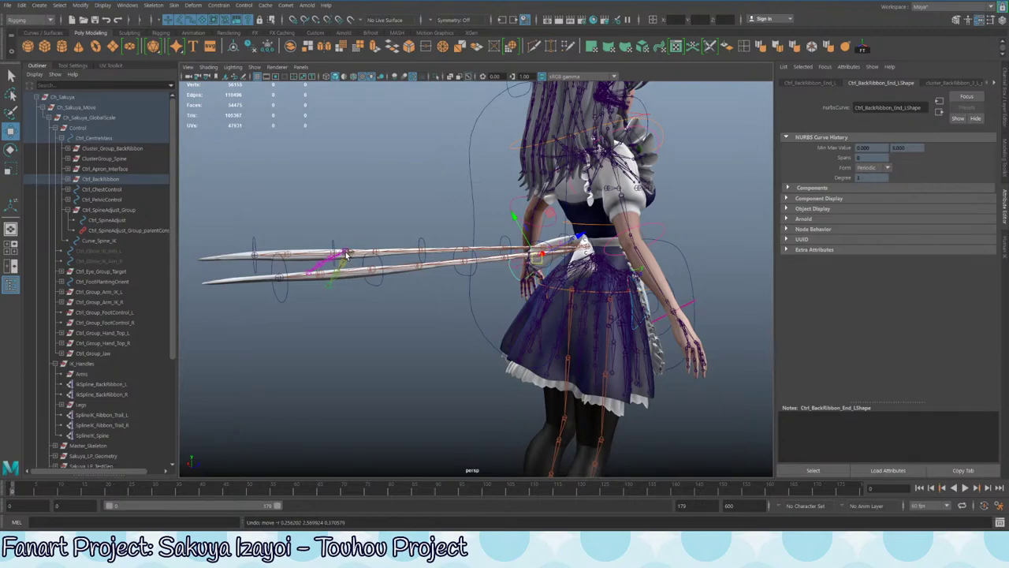
- Check the two back ribbon spline curves at the scene root, then test-move Ctrl_Base along Z and undo the move
scroll(93, 335, "down", 5)
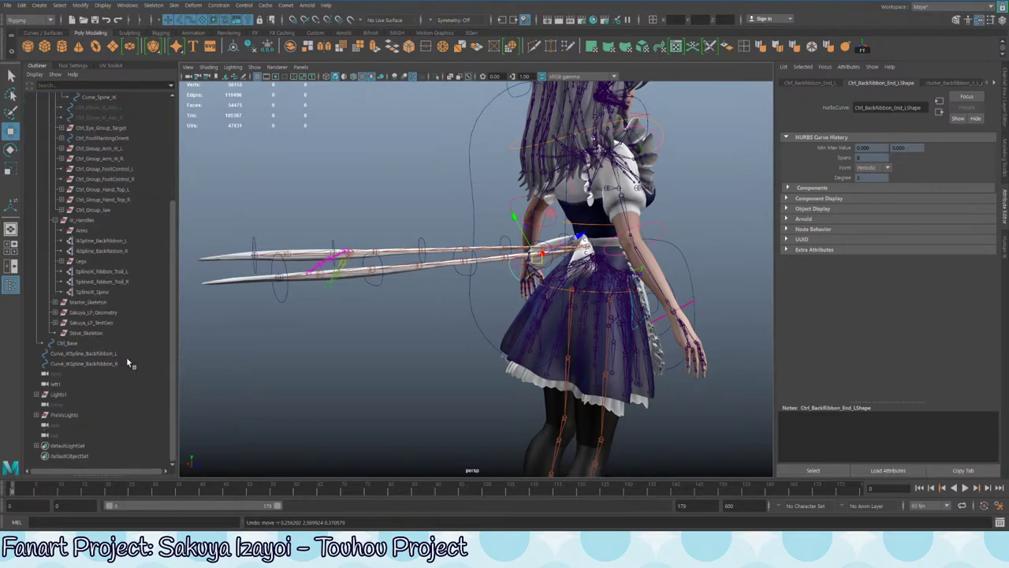
left_click(103, 353)
left_click(98, 364, "shift")
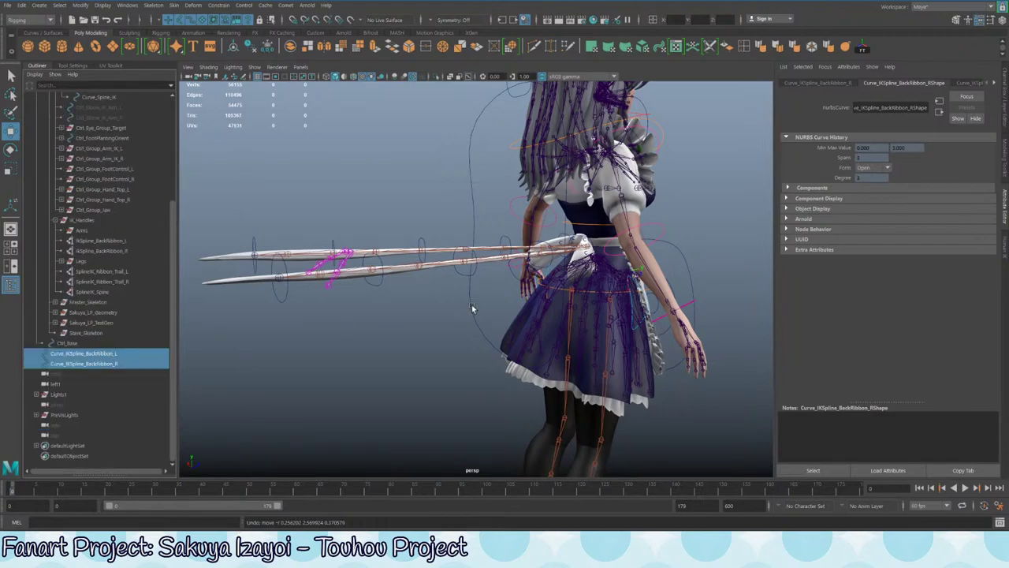
left_click_drag(473, 309, 402, 317, "alt")
left_click(400, 319)
key("ctrl+z")
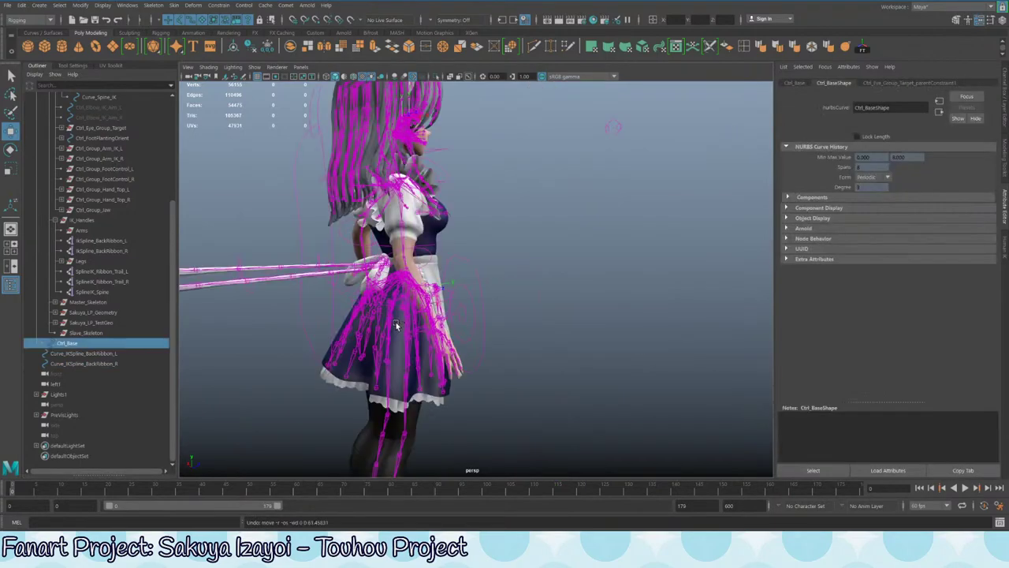
- Parent Curve_IKSpline_BackRibbon_L and Curve_IKSpline_BackRibbon_R under Ctrl_BackRibbon and expand that group
left_click(90, 354)
left_click(88, 363, "shift")
middle_click_drag(89, 362, 130, 342)
scroll(132, 346, "up", 5)
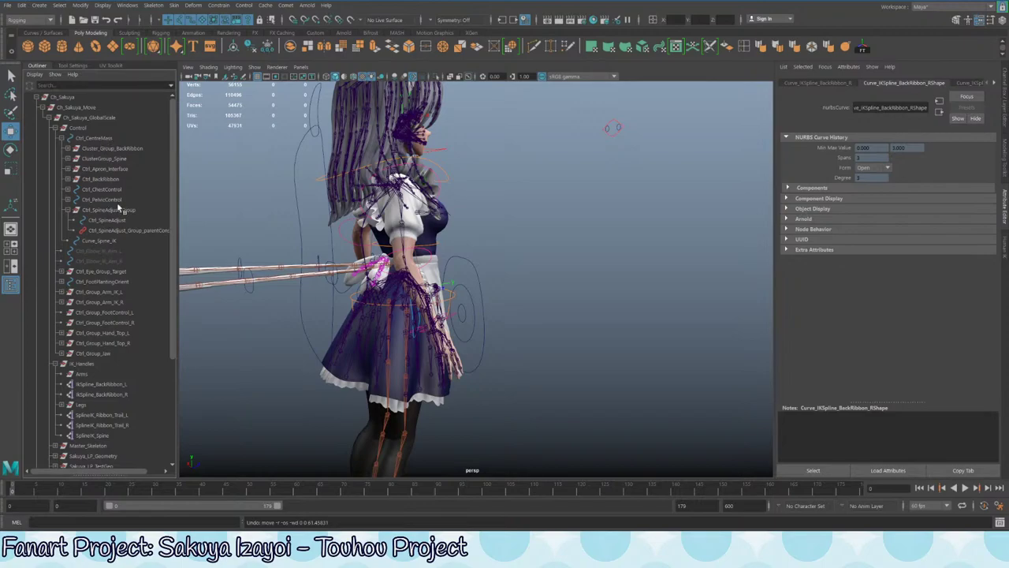
left_click(104, 180)
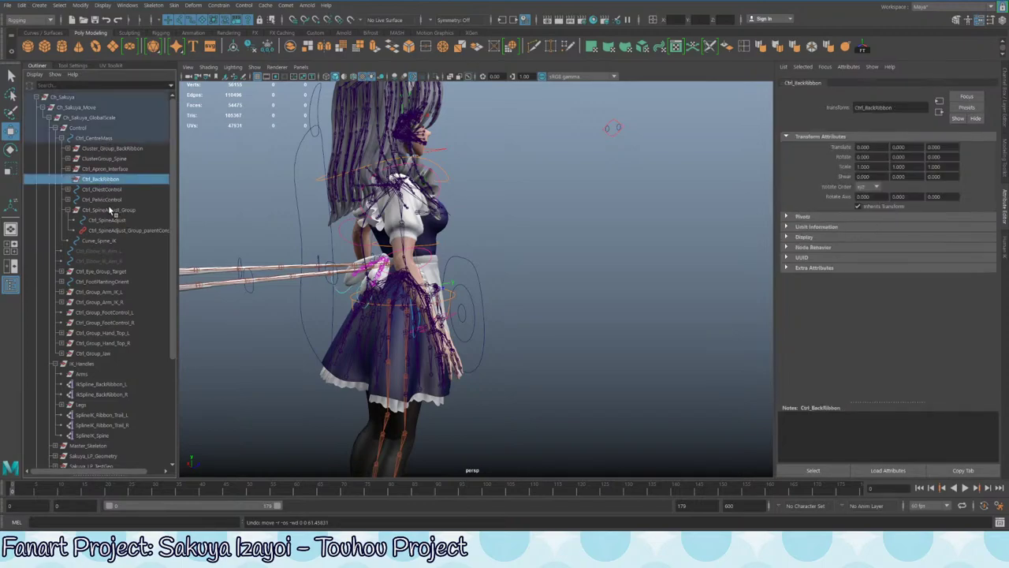
key("ctrl+z")
left_click(68, 179)
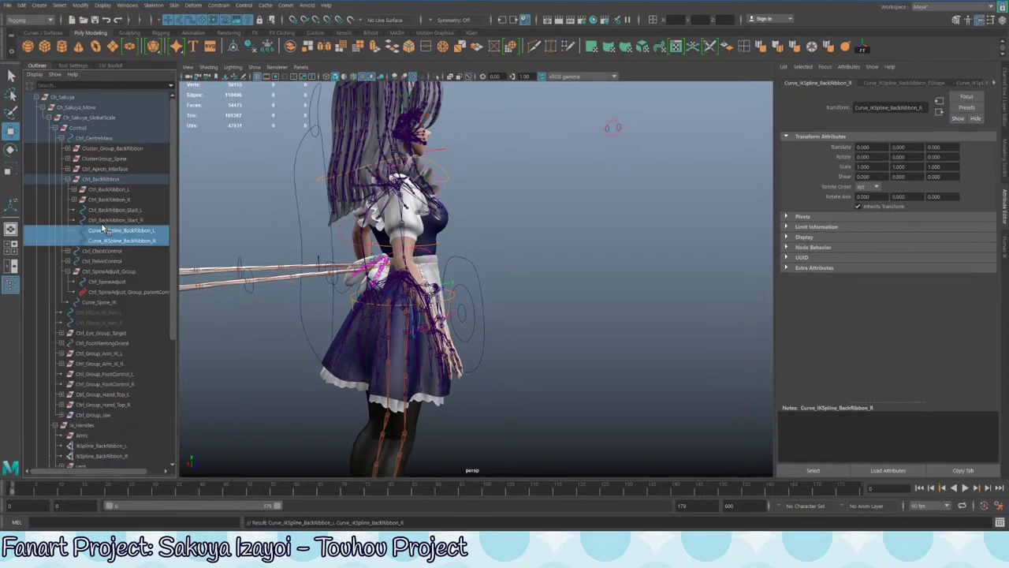
- Test-move Ctrl_Base along Z to check how the reparented ribbon curves follow, and undo the move
scroll(467, 364, "down", 5)
left_click(447, 342)
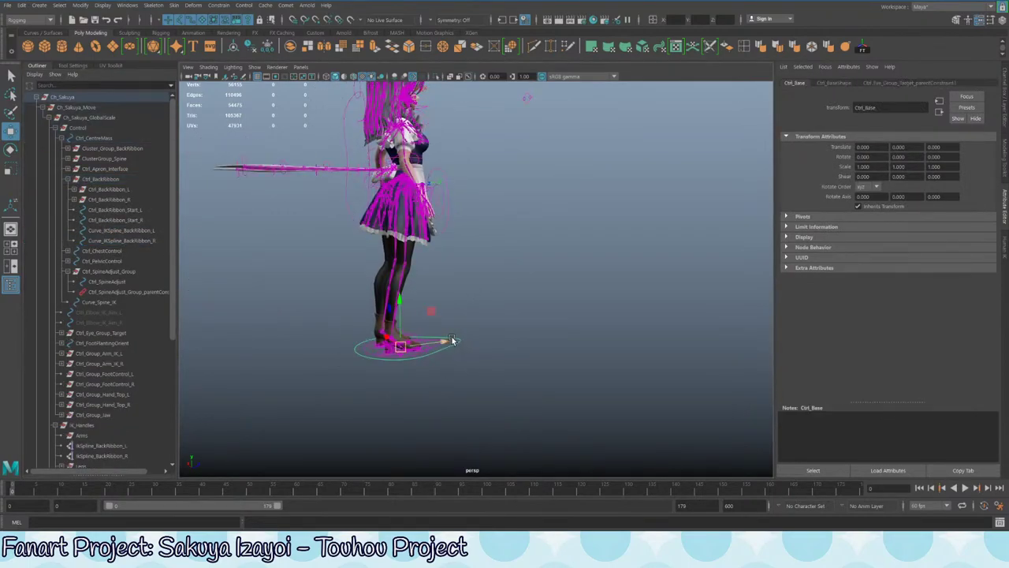
left_click_drag(446, 342, 582, 318)
key("ctrl+z")
- Inspect Ctrl_BackRibbon_Start_L and Ctrl_BackRibbon_Start_R at the back of the waist
left_click(97, 209)
left_click(102, 221)
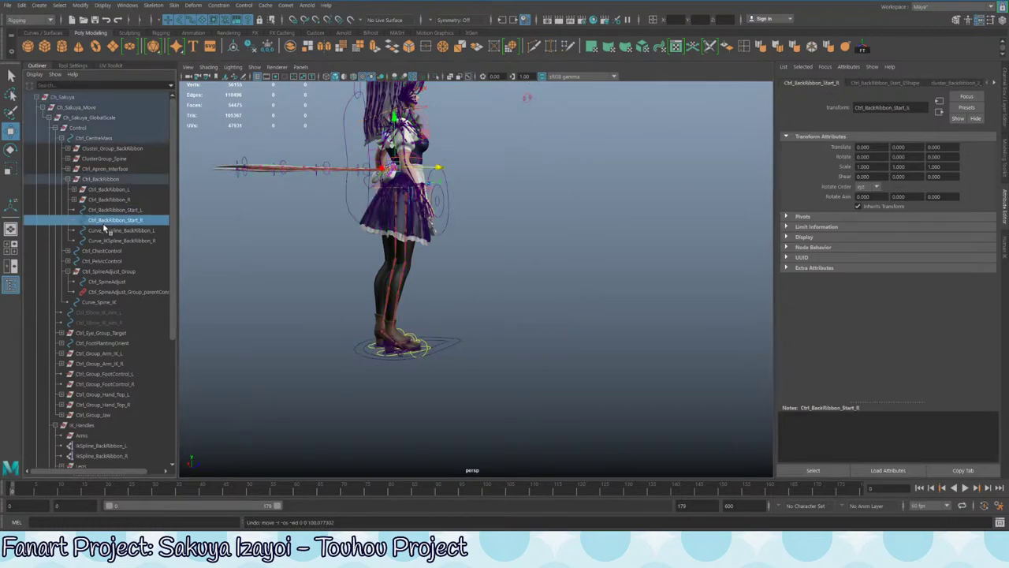
left_click_drag(287, 237, 410, 289, "alt")
right_click_drag(410, 289, 452, 275, "alt")
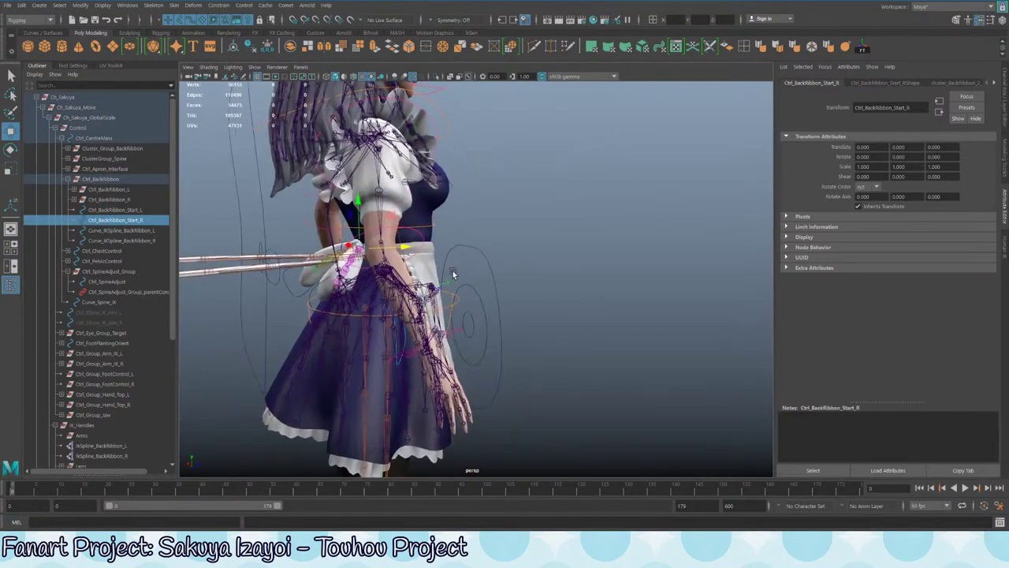
left_click_drag(452, 275, 450, 299, "alt")
left_click(125, 211)
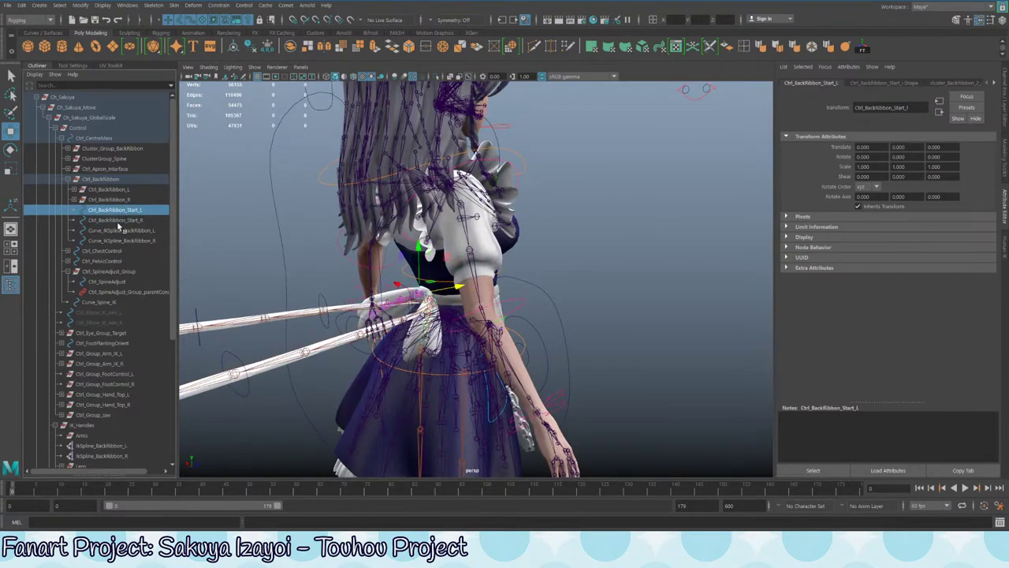
left_click(112, 221)
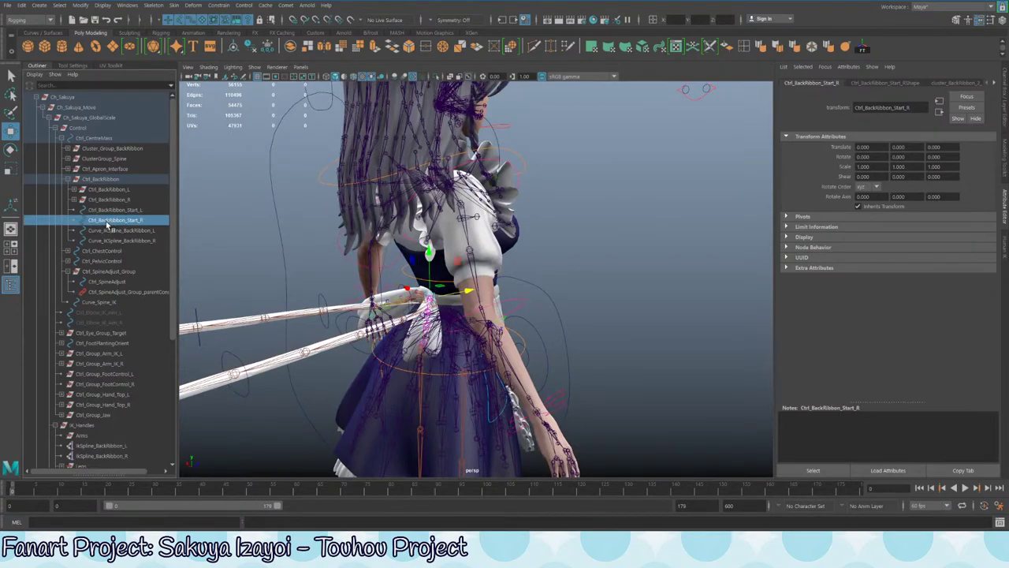
- Test-move Ctrl_BackRibbon_Start_R at the bow knot to check the ribbon's reaction, and undo the move
right_click_drag(362, 281, 516, 279, "alt")
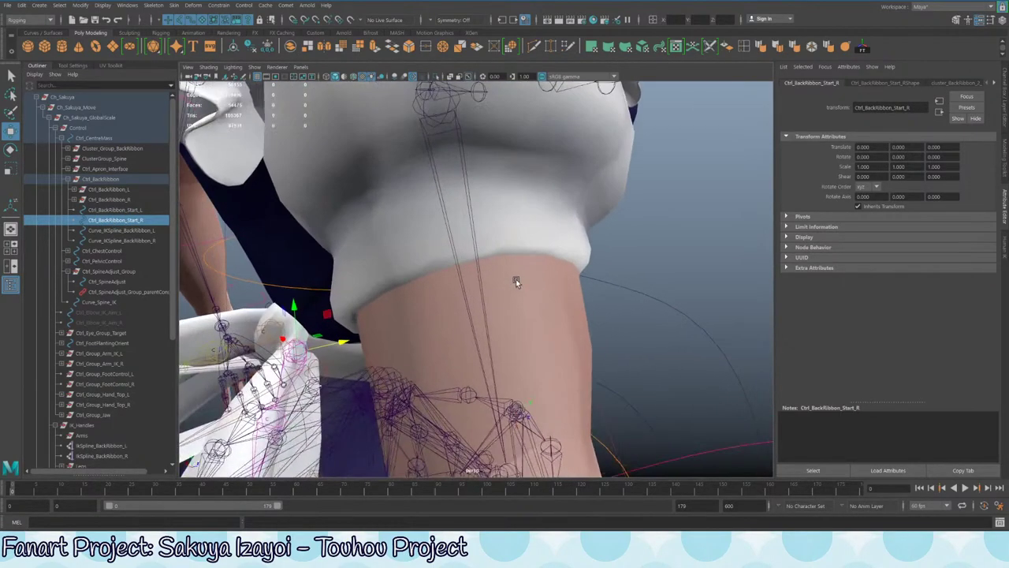
left_click_drag(371, 253, 478, 203, "alt")
middle_click_drag(579, 273, 518, 214, "alt")
key("e")
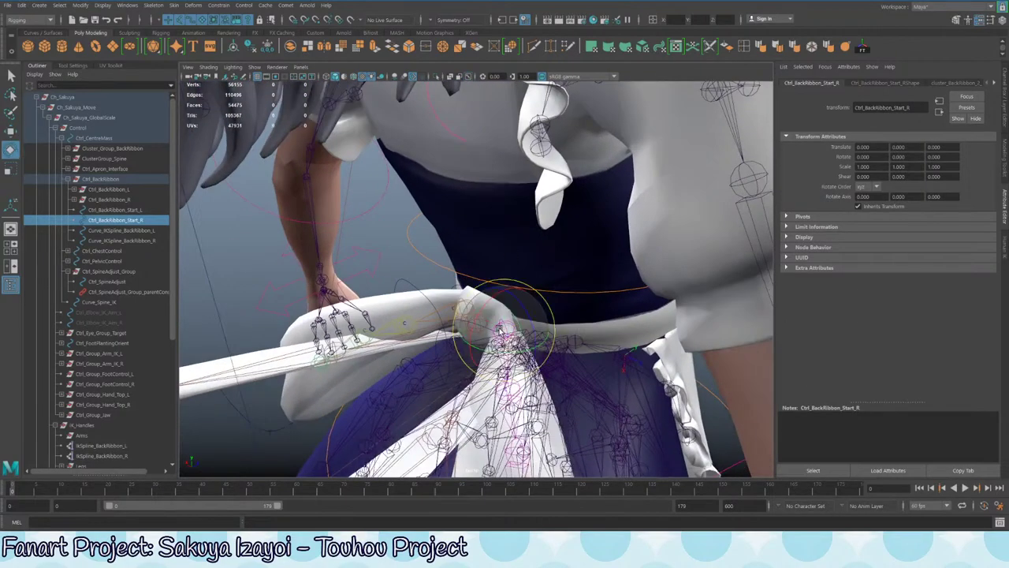
key("w")
left_click_drag(505, 330, 523, 372)
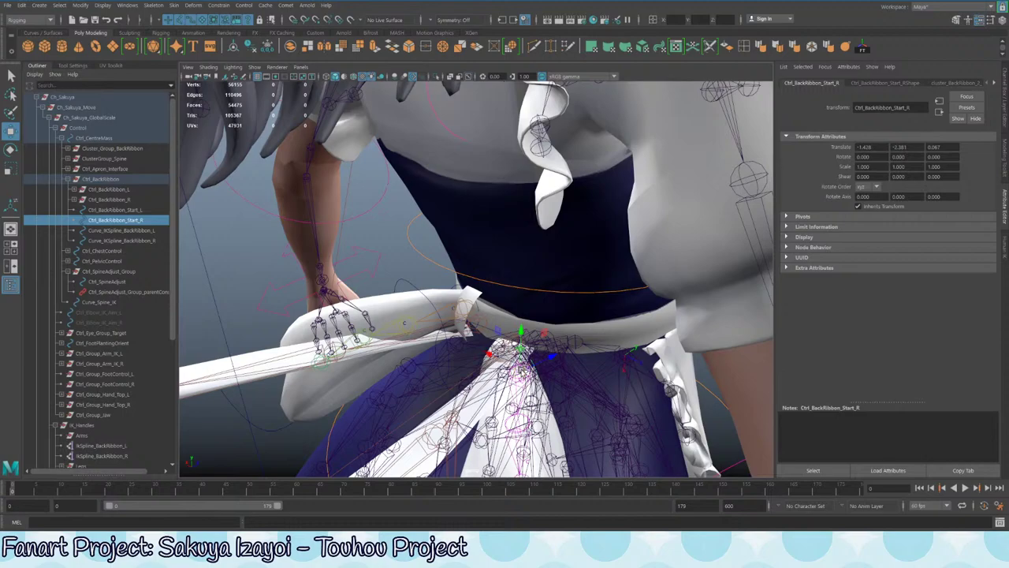
key("ctrl+z")
- Expand Cluster_Group_BackRibbon and check the channels and parent constraint of cluster_BackRibbon_1_L
right_click_drag(451, 281, 337, 299, "alt")
middle_click_drag(338, 300, 431, 218, "alt")
left_click_drag(432, 219, 355, 222, "alt")
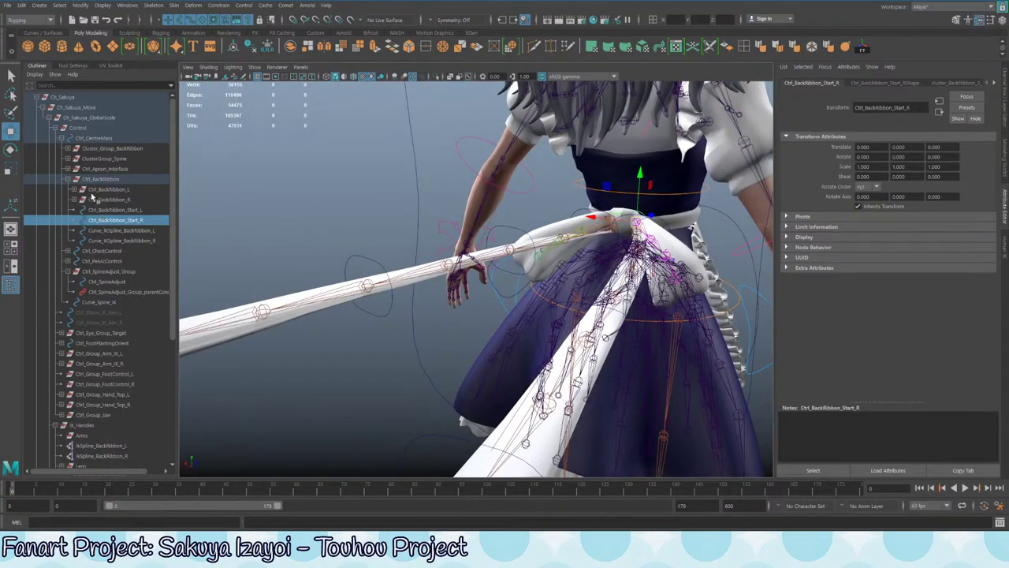
left_click(110, 149)
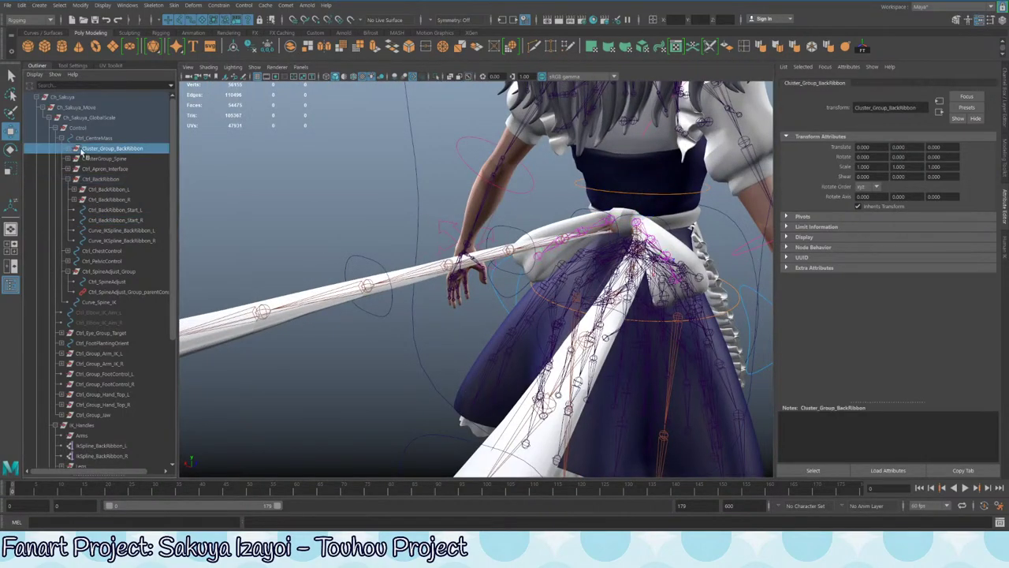
left_click(68, 149)
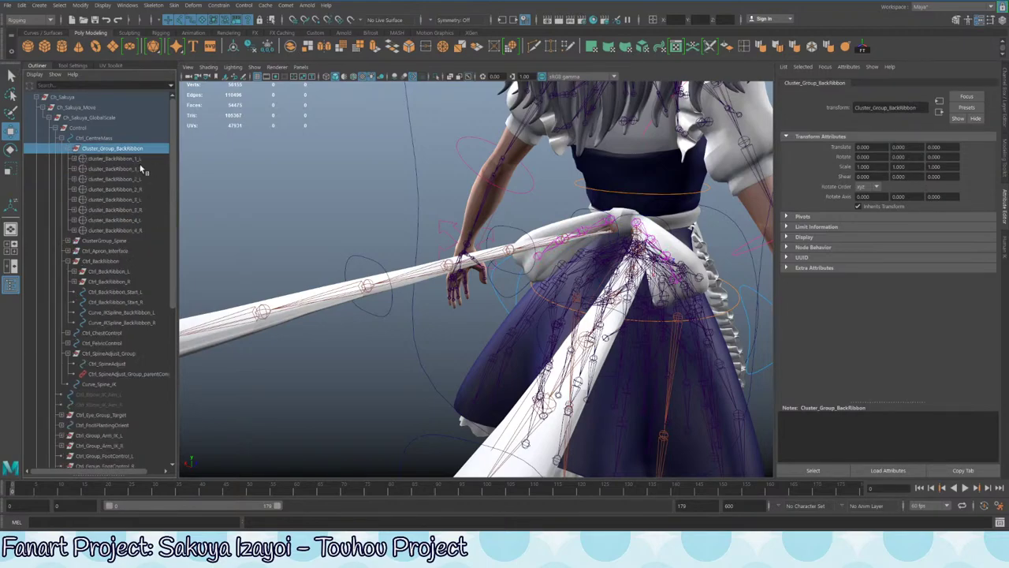
left_click(87, 159)
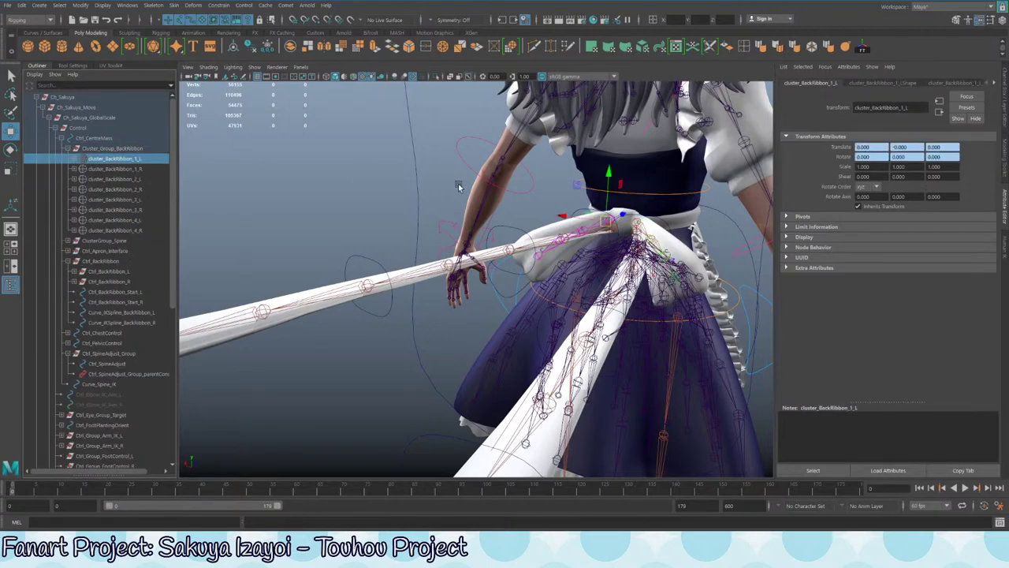
key("ctrl+a")
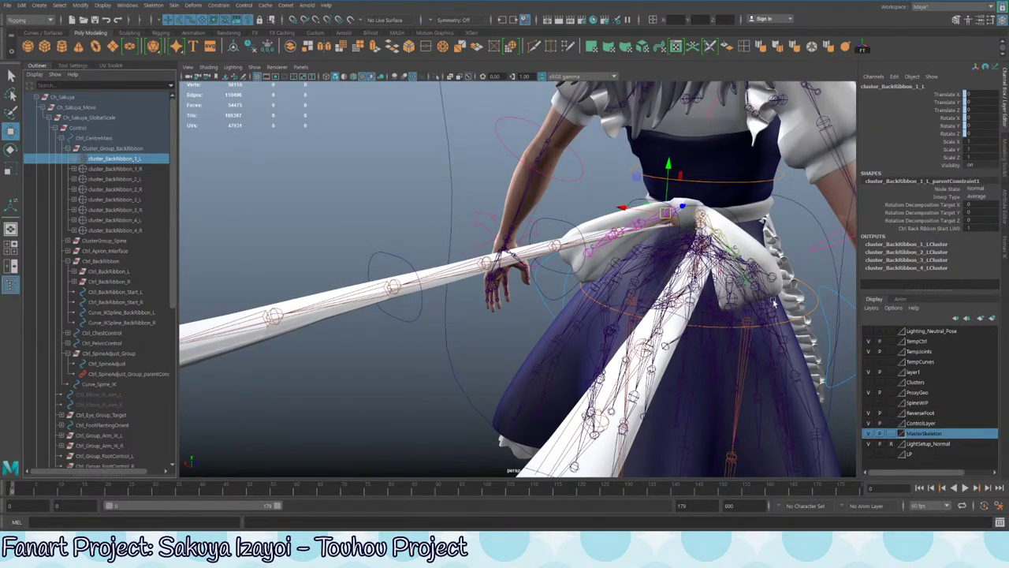
left_click(93, 139)
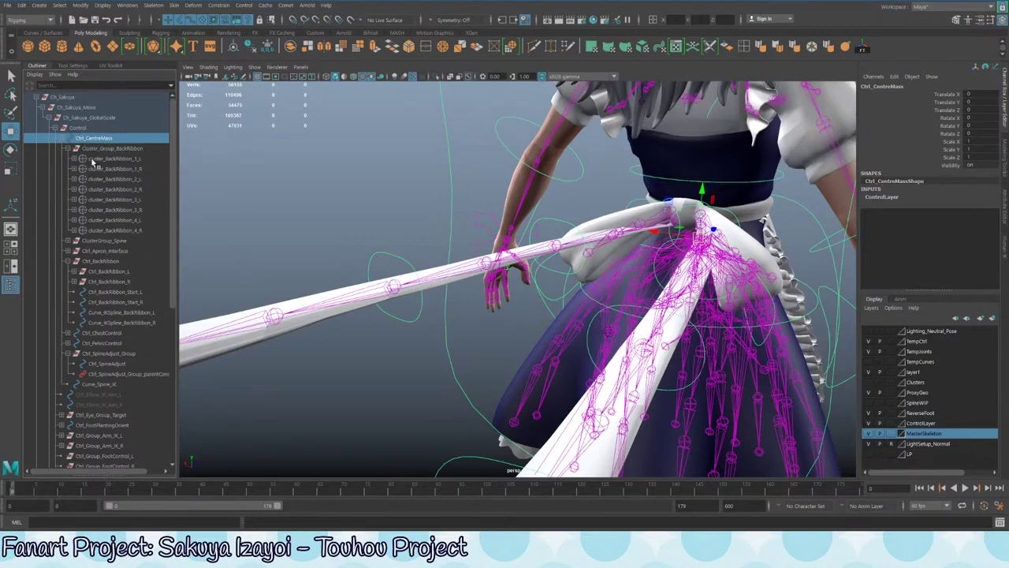
left_click(92, 160)
left_click(74, 158)
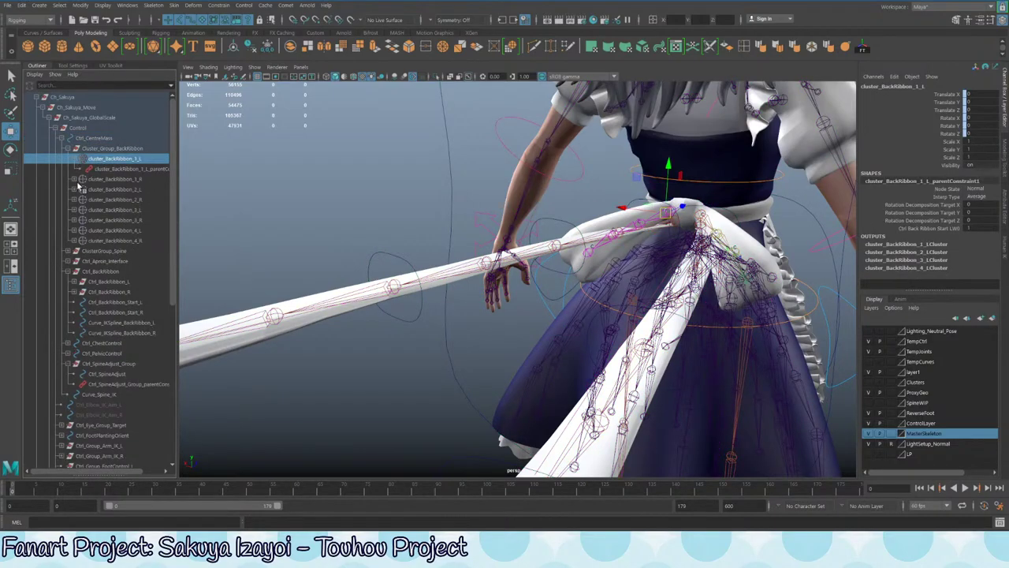
- Test-move cluster_BackRibbon_1_L away from the waist and undo the move
scroll(491, 208, "down", 4)
left_click_drag(491, 207, 387, 174, "alt")
left_click_drag(426, 267, 248, 177)
key("ctrl+z")
key("ctrl+z")
- Test-move Ctrl_Base freely with the whole character in view, and undo the move
scroll(504, 284, "down", 5)
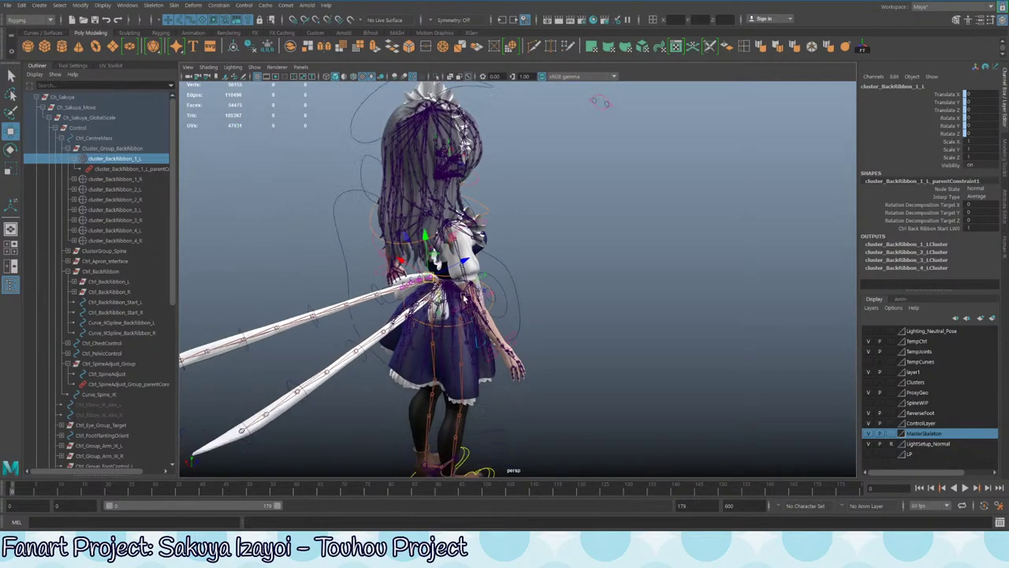
middle_click_drag(512, 335, 442, 256, "alt")
left_click_drag(442, 256, 530, 270, "alt")
left_click(457, 319)
mouse_move(446, 293)
left_mouse_down()
mouse_move(534, 270)
mouse_move(364, 315)
left_mouse_up()
key("ctrl+z")
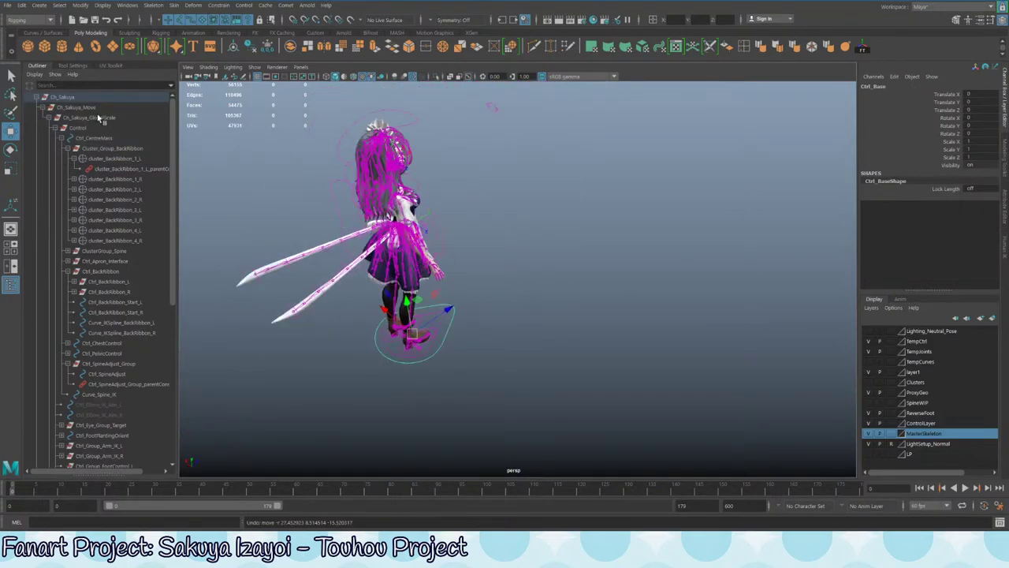
- Test-move the Ch_Sakuya_Move group along Z and undo the move
left_click(609, 368)
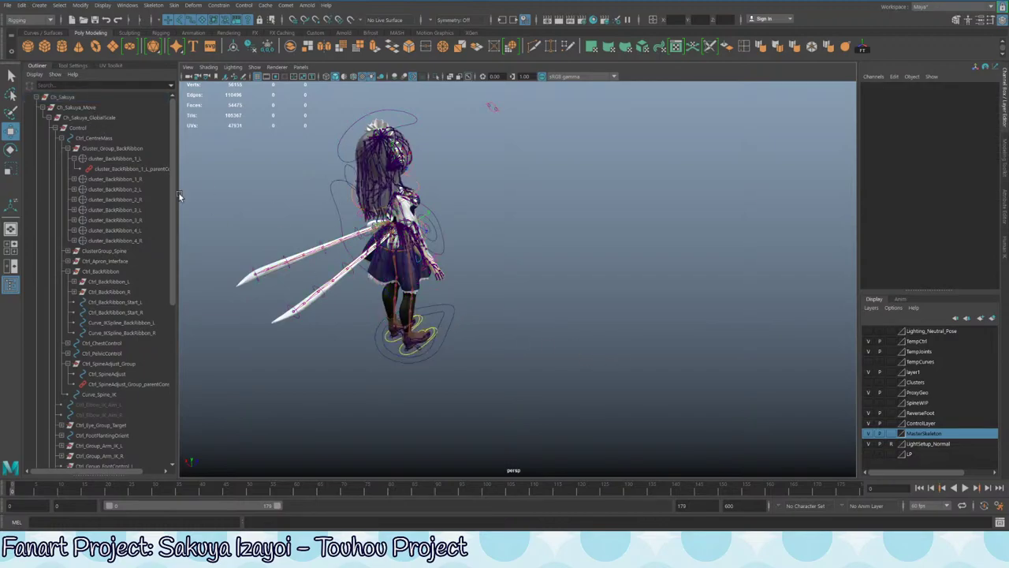
left_click(96, 109)
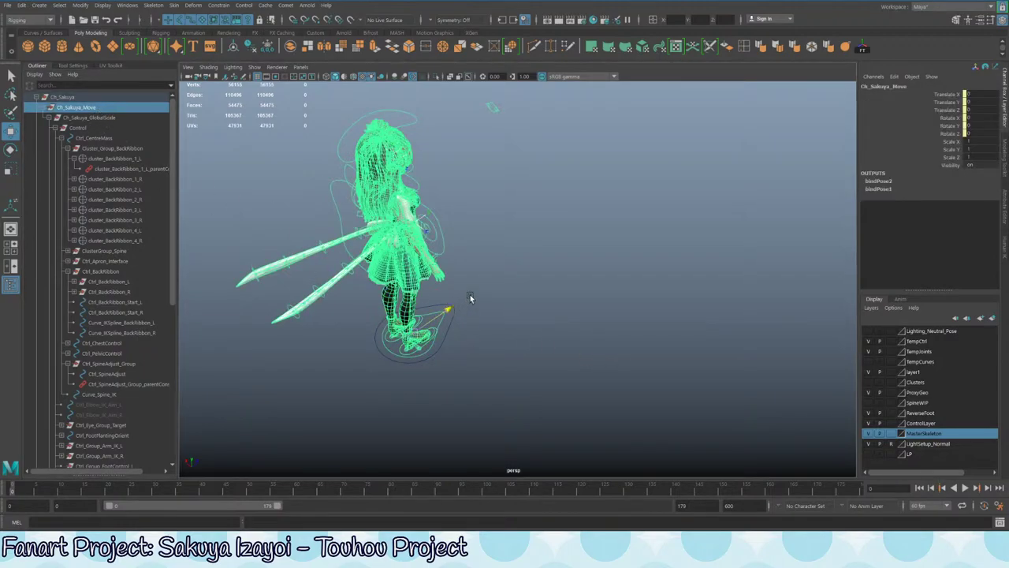
mouse_move(470, 298)
left_mouse_down()
mouse_move(448, 309)
mouse_move(466, 297)
left_mouse_up()
key("ctrl+z")
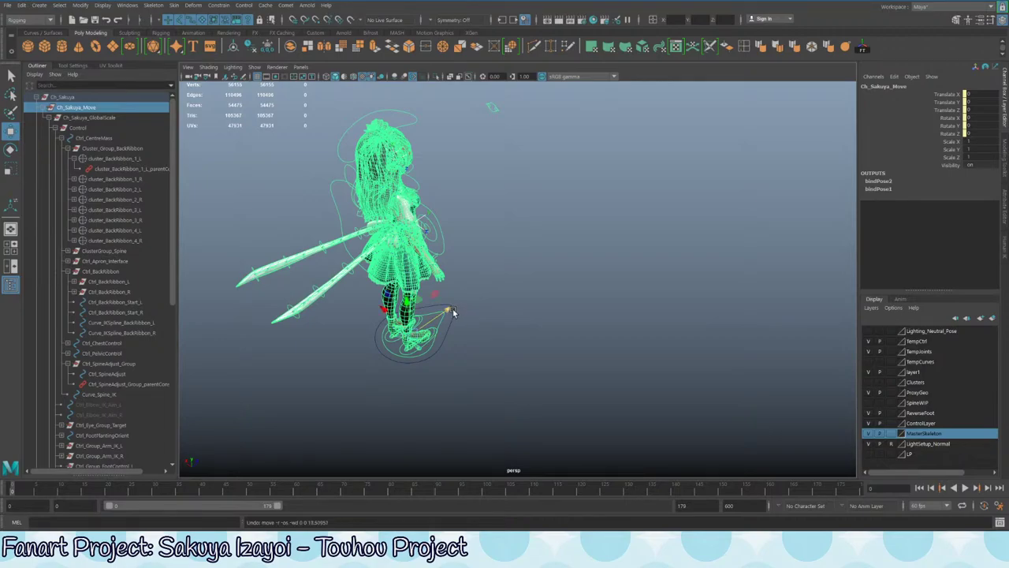
- Test-move Ctrl_Base along Z once more for comparison, and undo the move
left_click(462, 328)
left_click(445, 324)
left_click(453, 326)
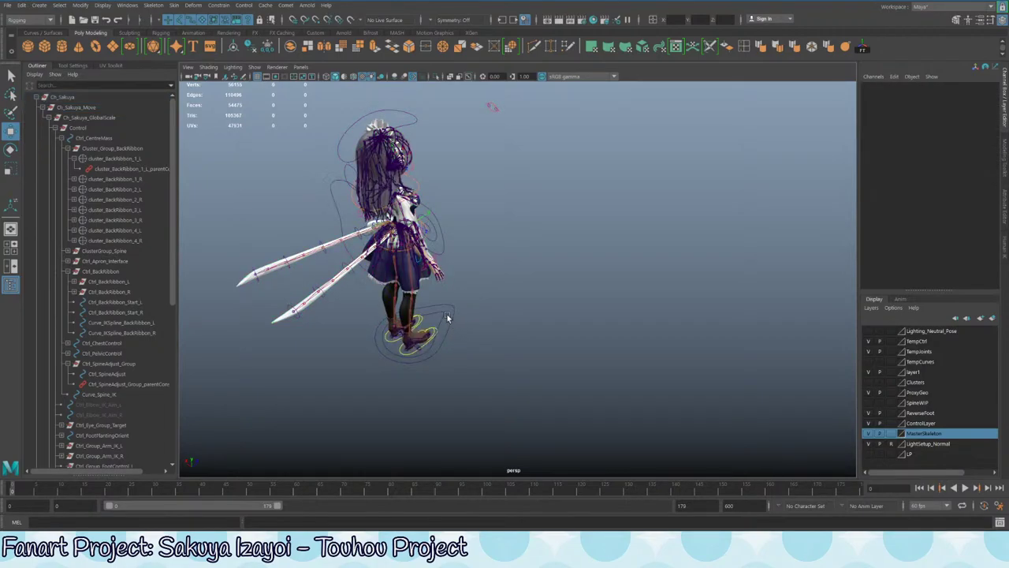
left_click(451, 321)
left_click_drag(452, 320, 489, 285)
key("ctrl+z")
- Test-move the Control group along Z to see which rig parts follow it, and undo the moves
left_click(108, 130)
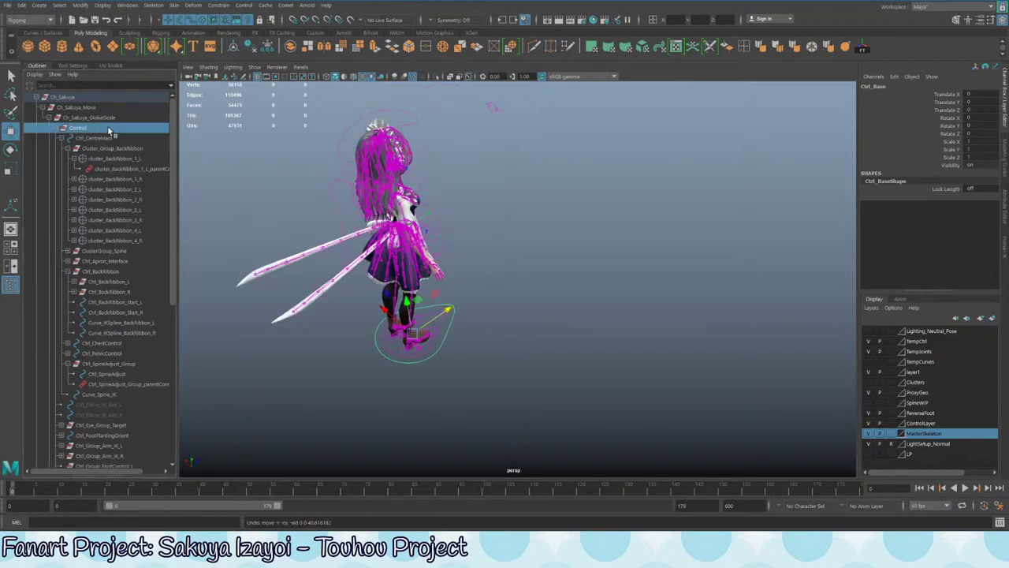
left_click_drag(447, 312, 379, 334)
key("ctrl+z")
key("ctrl+z")
key("ctrl+z")
key("ctrl+z")
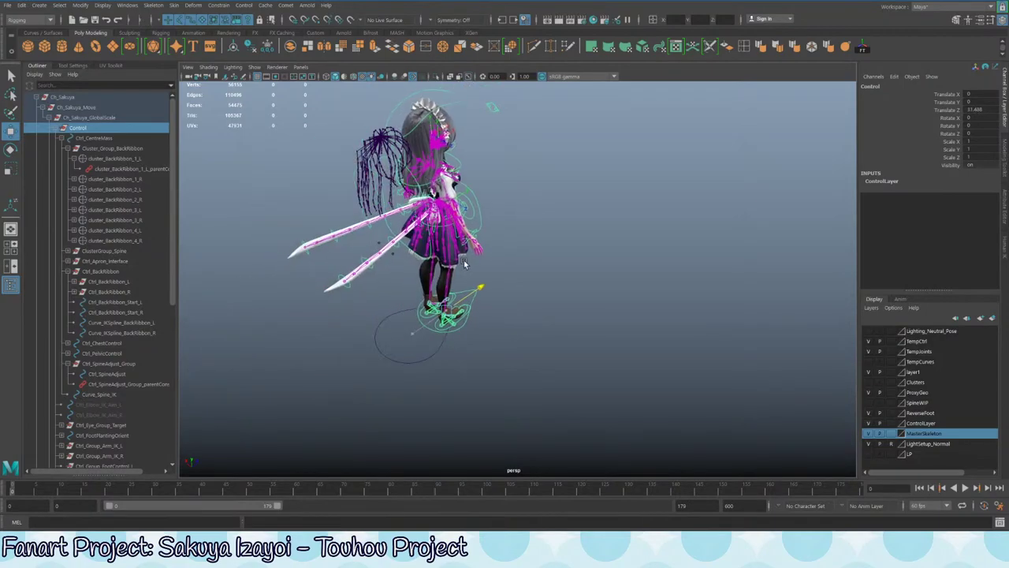
- Compare the channels and hierarchy positions of Ch_Sakuya_GlobalScale and Ctrl_Base
left_click(89, 118)
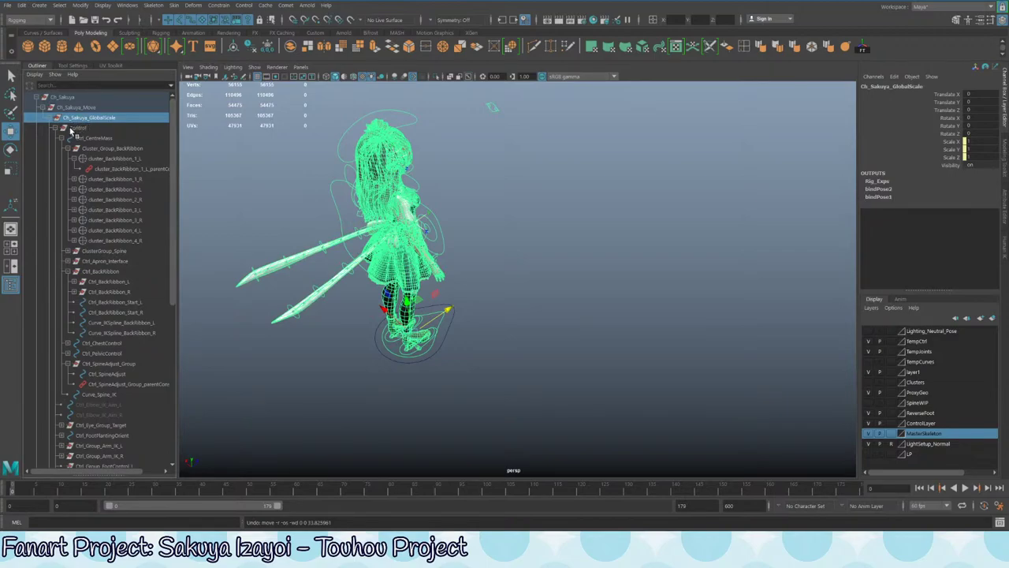
left_click_drag(404, 159, 519, 299, "alt")
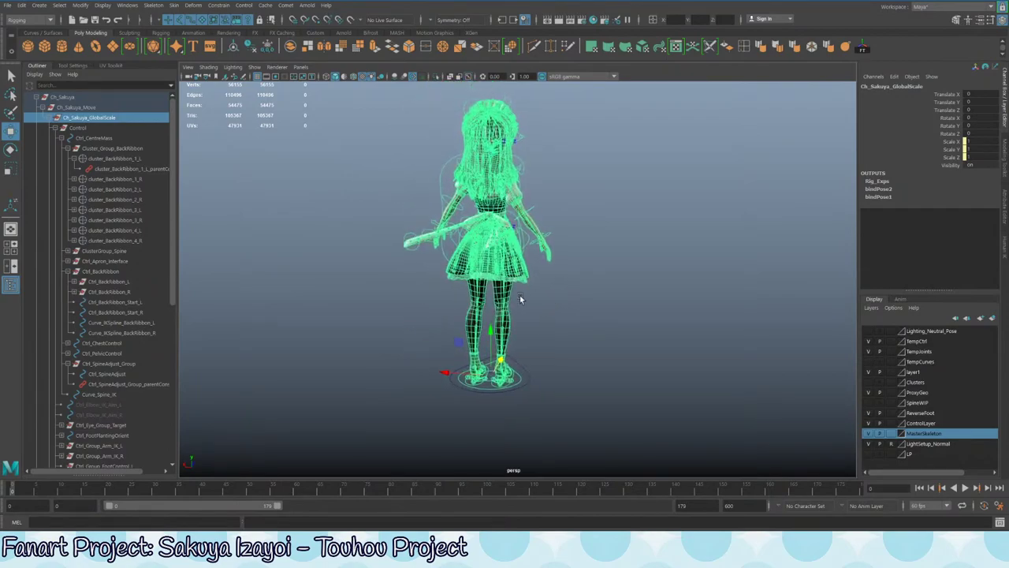
scroll(96, 171, "down", 8)
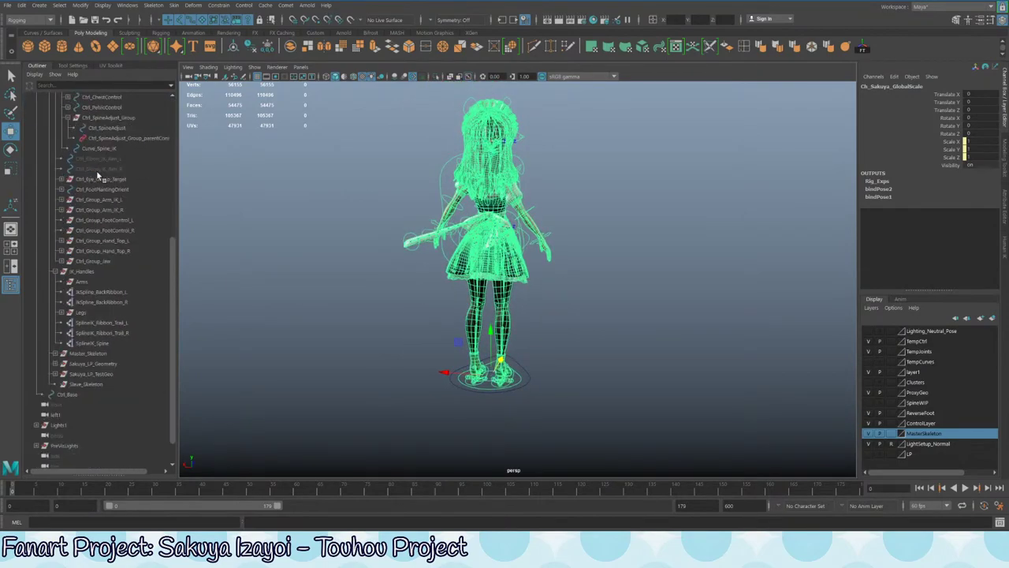
left_click(75, 395)
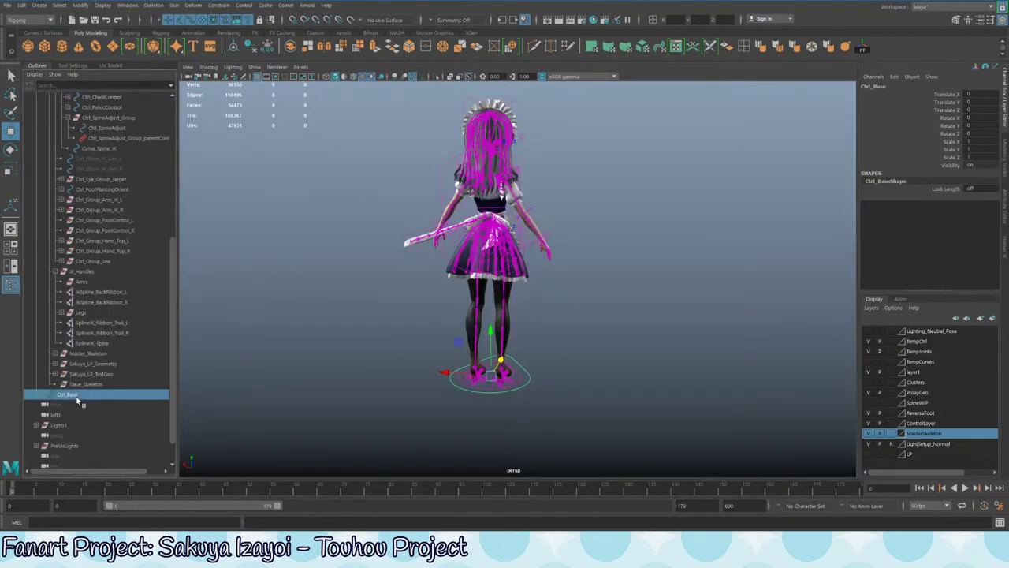
scroll(99, 325, "up", 8)
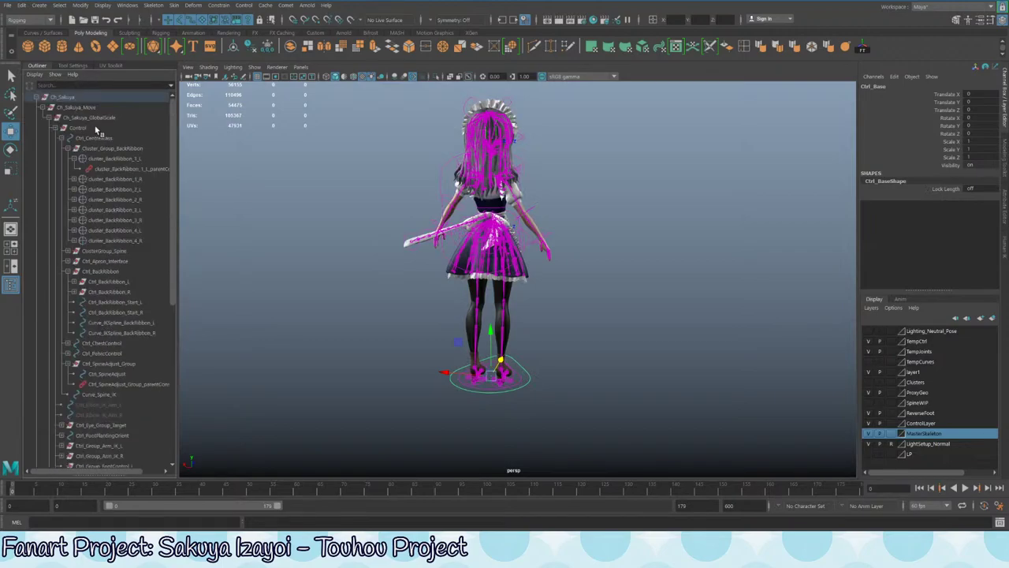
- Test-scale and test-move the Control group, undoing both transforms
left_click(79, 128)
left_click_drag(710, 335, 622, 356, "alt")
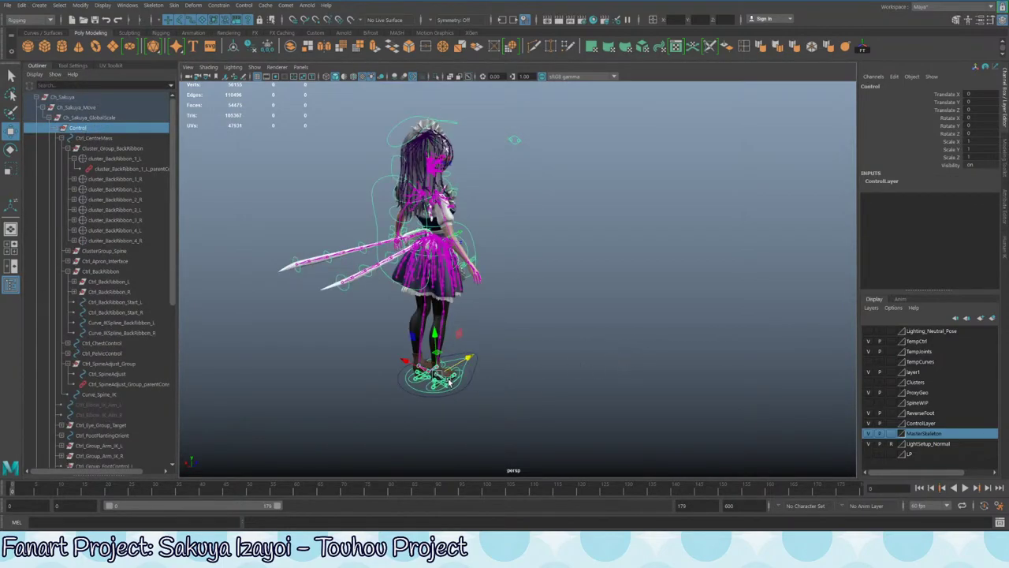
key("r")
left_click_drag(437, 376, 513, 307)
key("ctrl+z")
key("w")
mouse_move(465, 359)
left_mouse_down()
mouse_move(499, 339)
mouse_move(394, 374)
mouse_move(459, 342)
left_mouse_up()
key("ctrl+z")
- Collapse the Control group, check the ribbon trail and spine handles under IK_Handles, and select Ctrl_Base
left_click(58, 129)
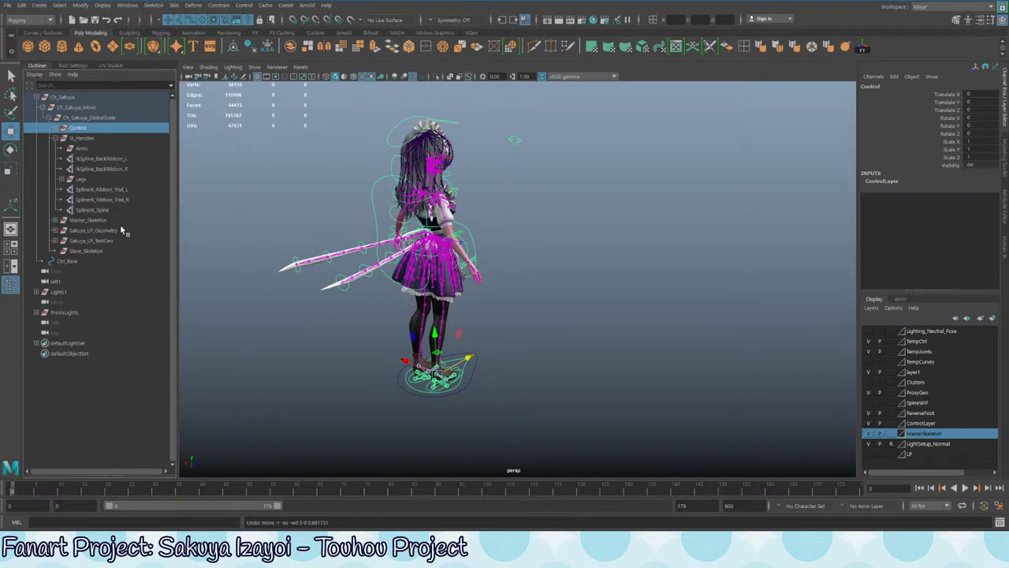
left_click(79, 138)
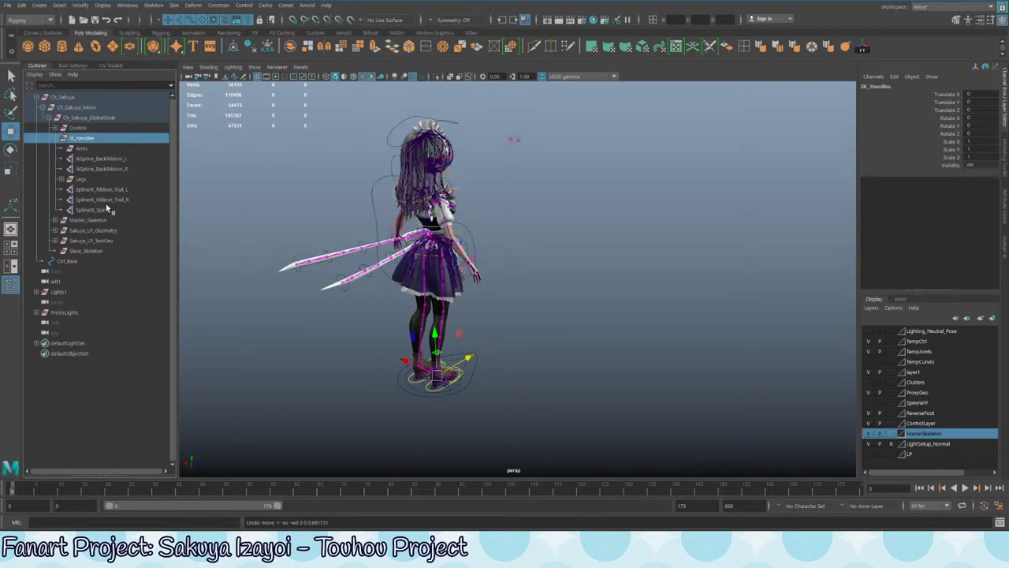
left_click(110, 209)
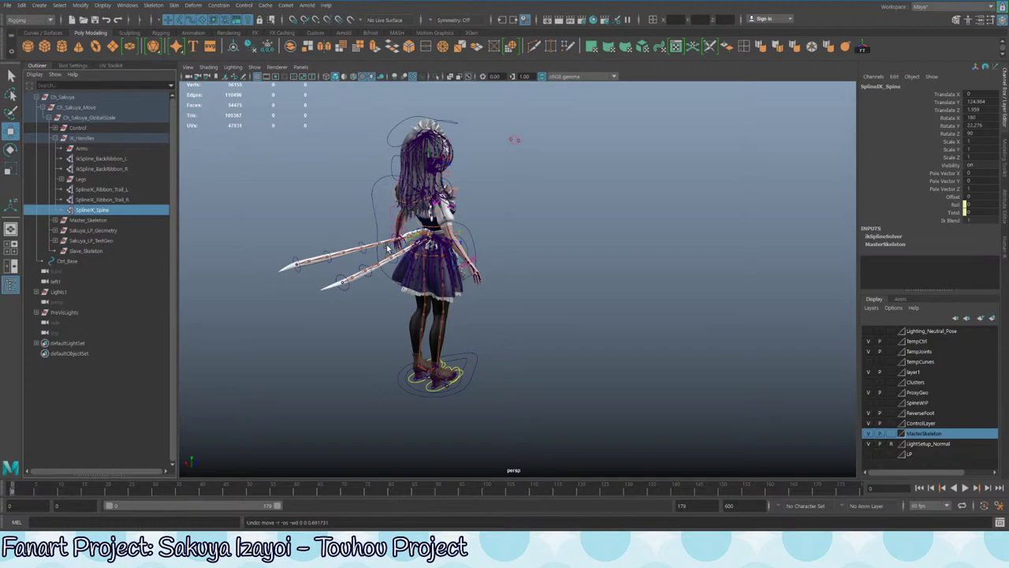
left_click(103, 190)
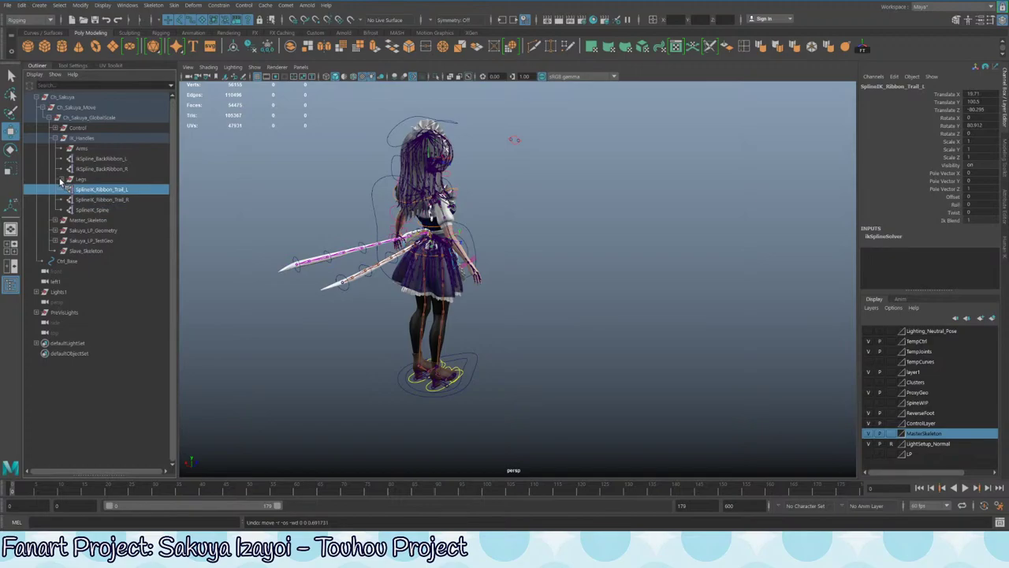
left_click(103, 200)
left_click(98, 211)
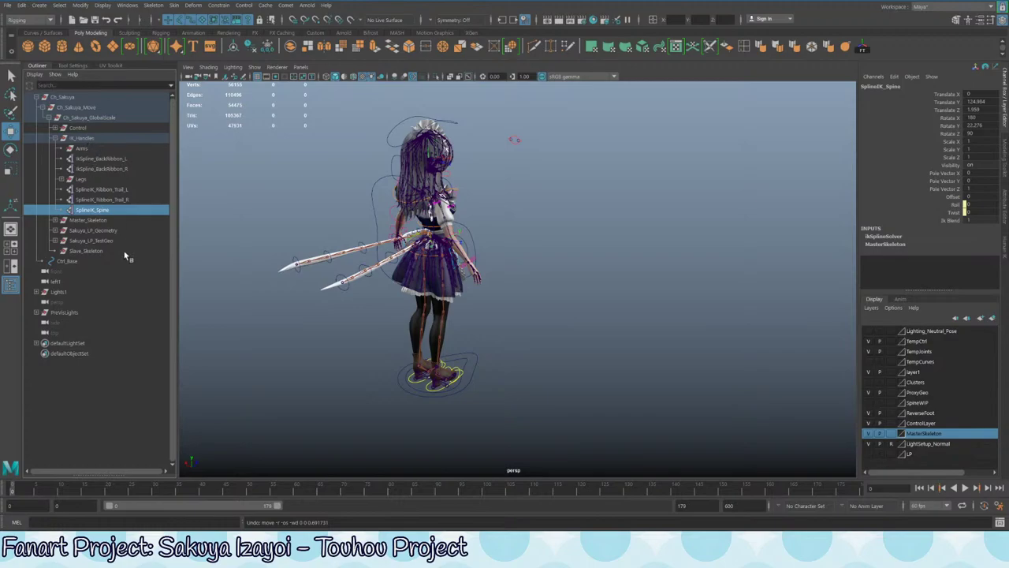
left_click(83, 269)
left_click(67, 260)
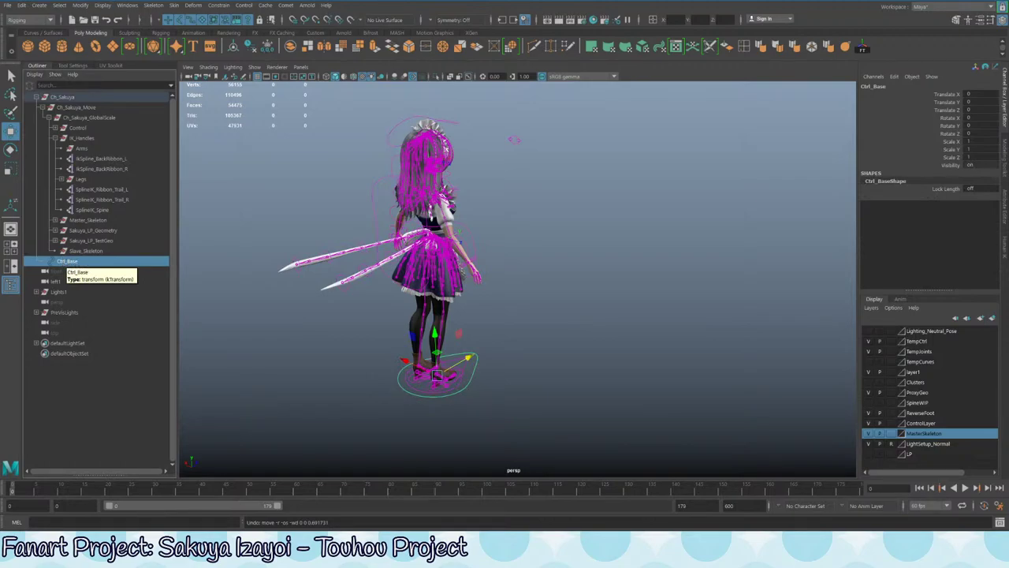
- Open the Connection Editor with Ctrl_Base as source, load the Control group as target and check the translate connection
left_click(127, 5)
mouse_move(165, 62)
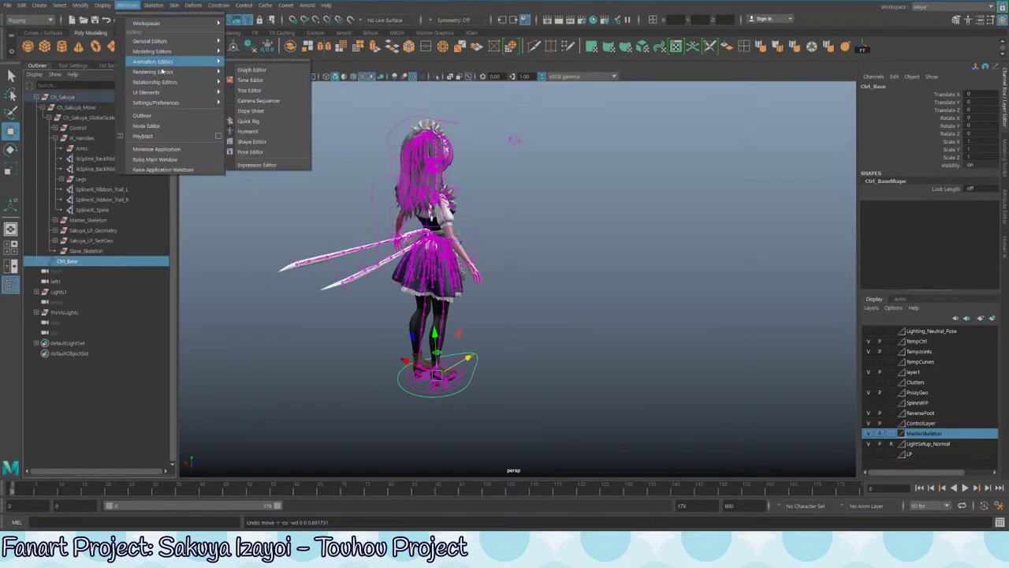
mouse_move(150, 41)
left_click(272, 165)
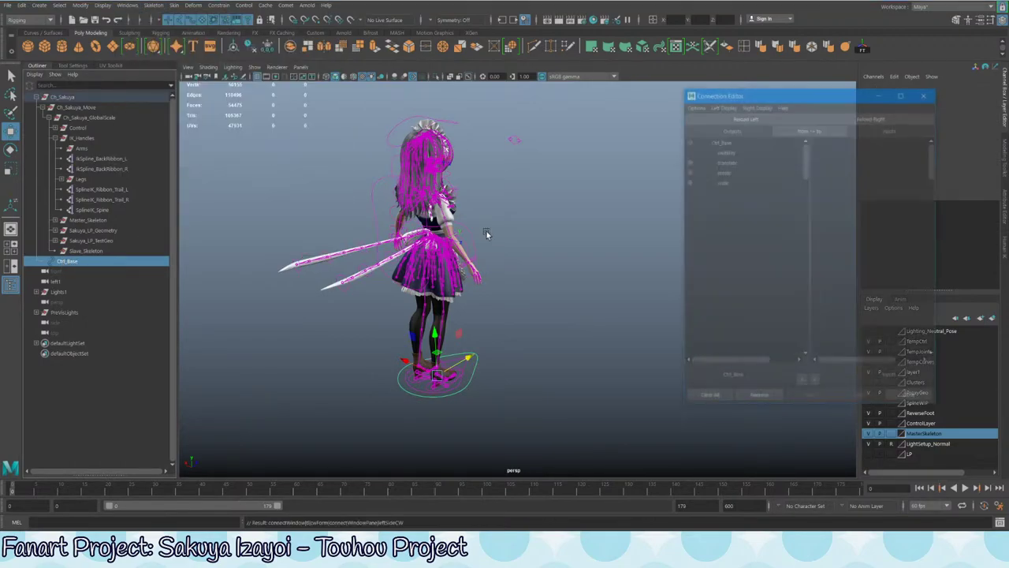
left_click(91, 129)
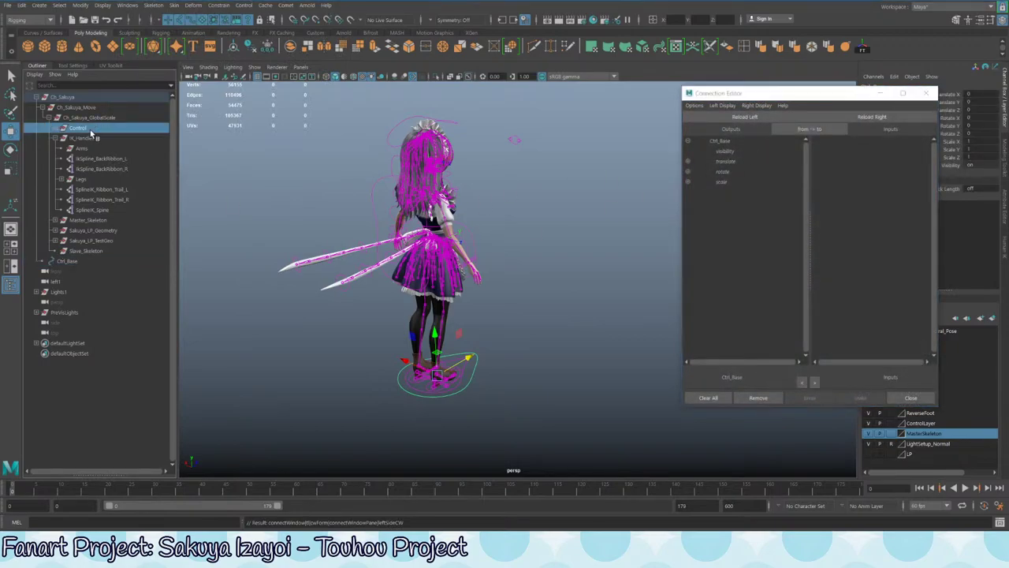
left_click(868, 116)
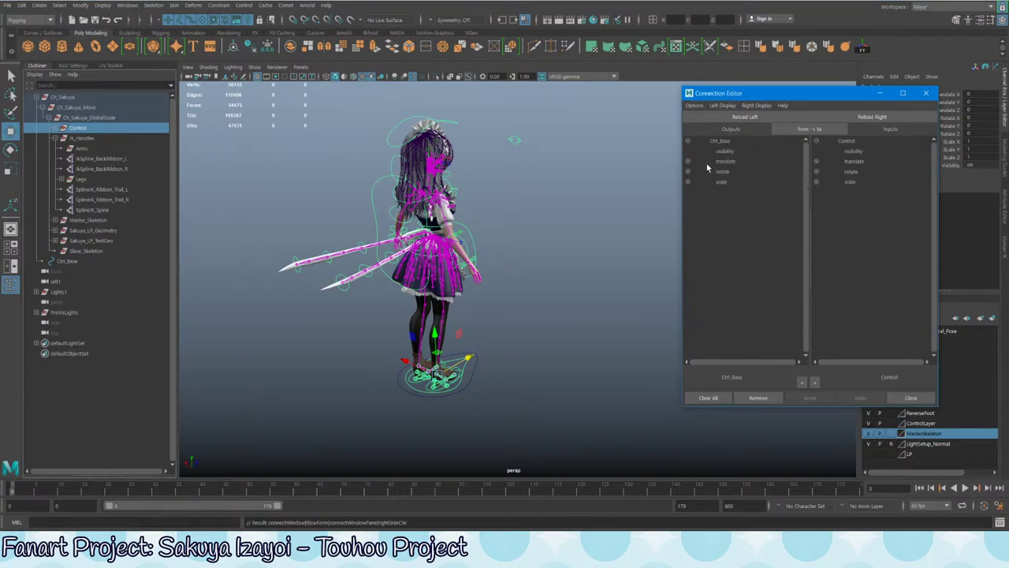
left_click(729, 162)
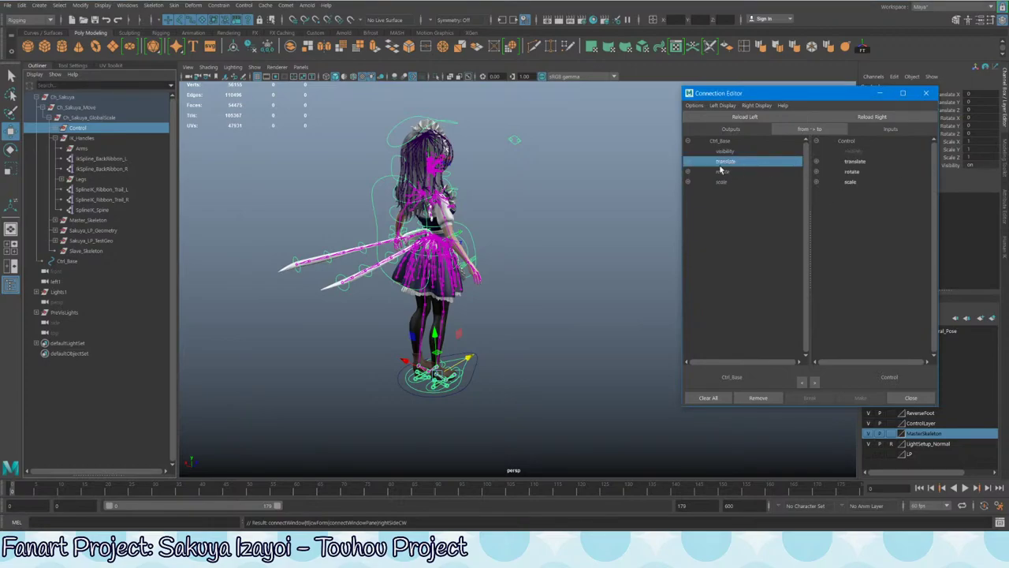
left_click(689, 162)
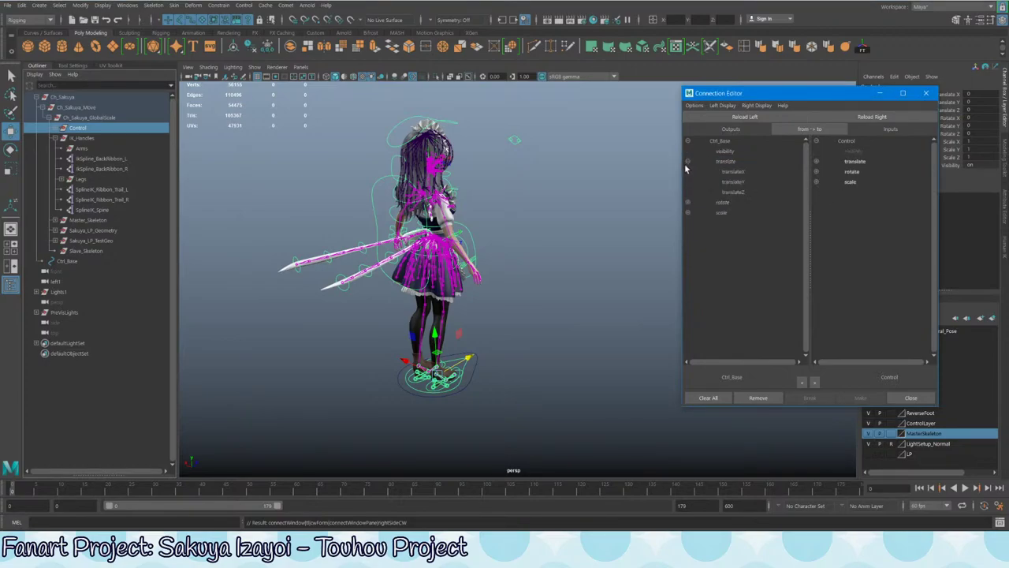
- Load Ch_Sakuya_Move as the connection target and check which of its channels Ctrl_Base's translate and rotate drive, dismissing the file-save notice
left_click(64, 108)
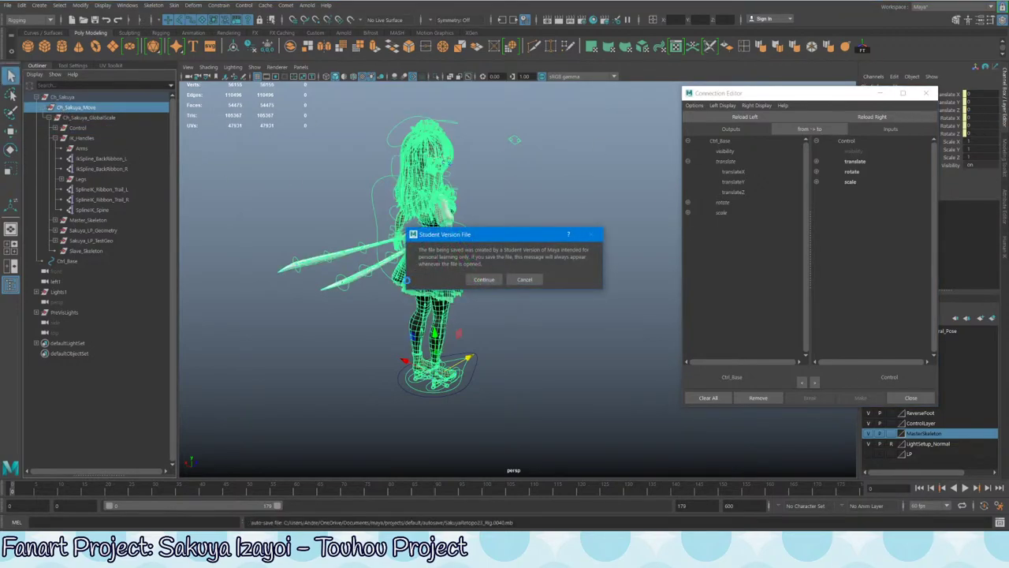
left_click(524, 279)
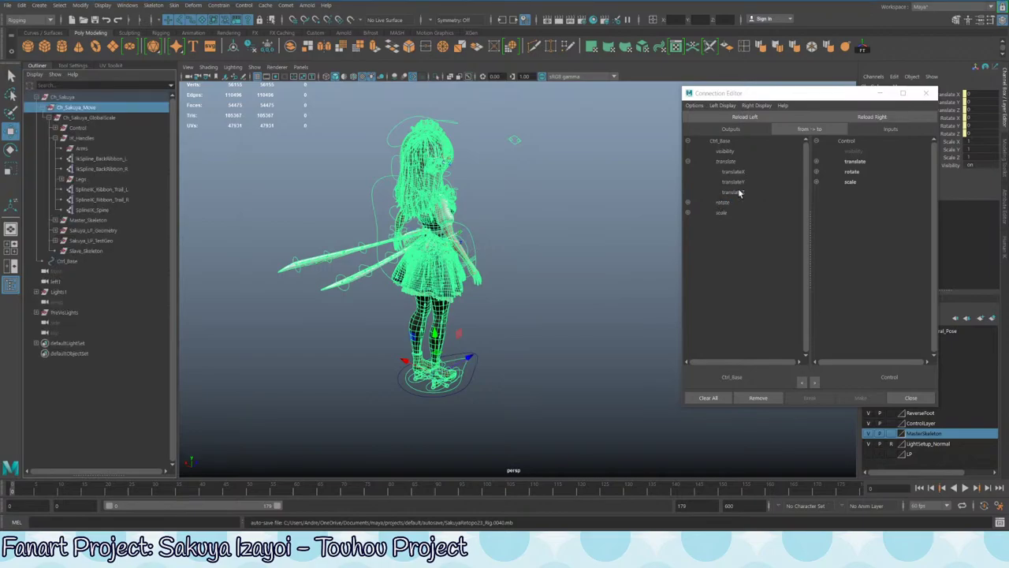
left_click(871, 117)
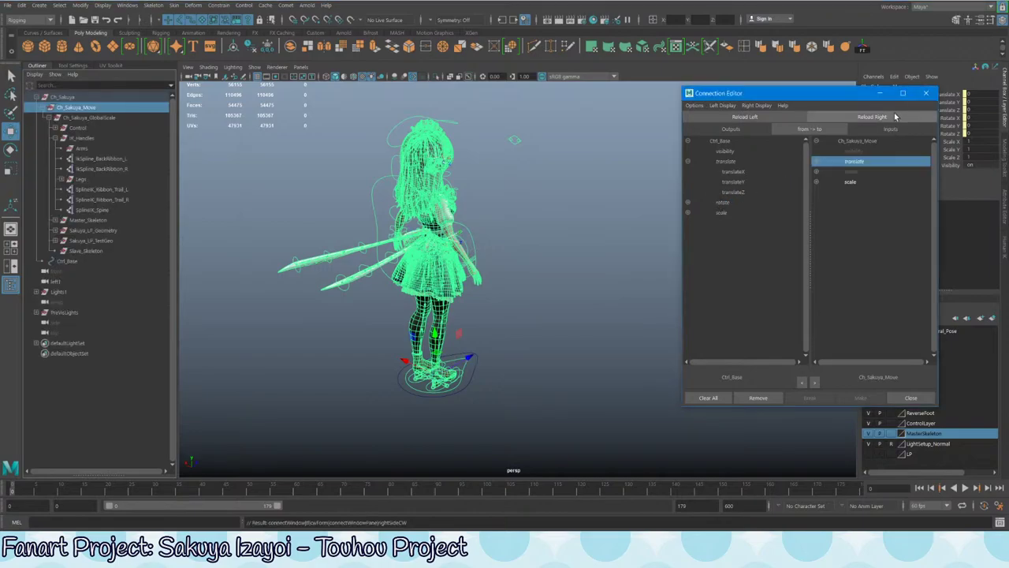
left_click(725, 161)
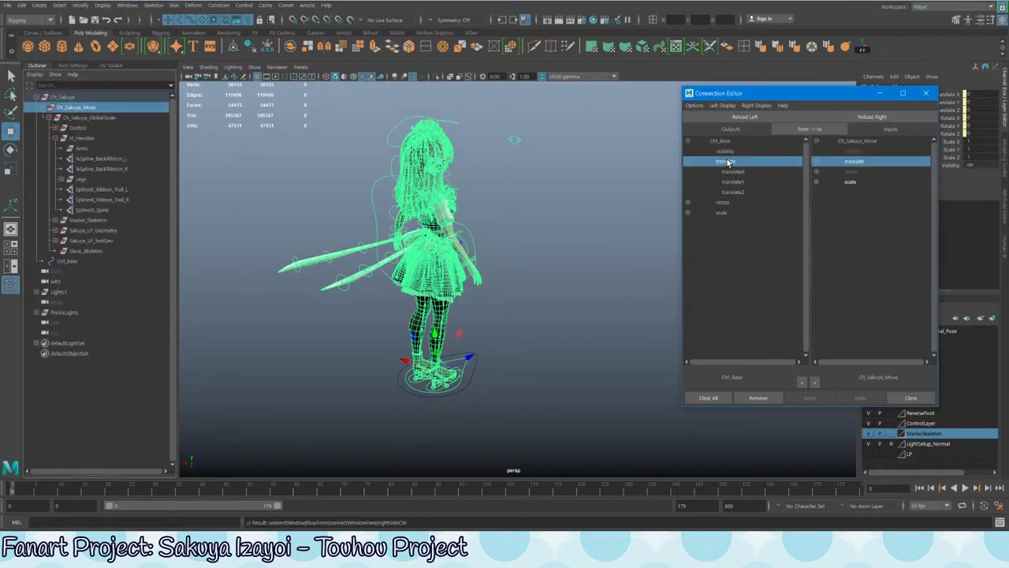
left_click(723, 203)
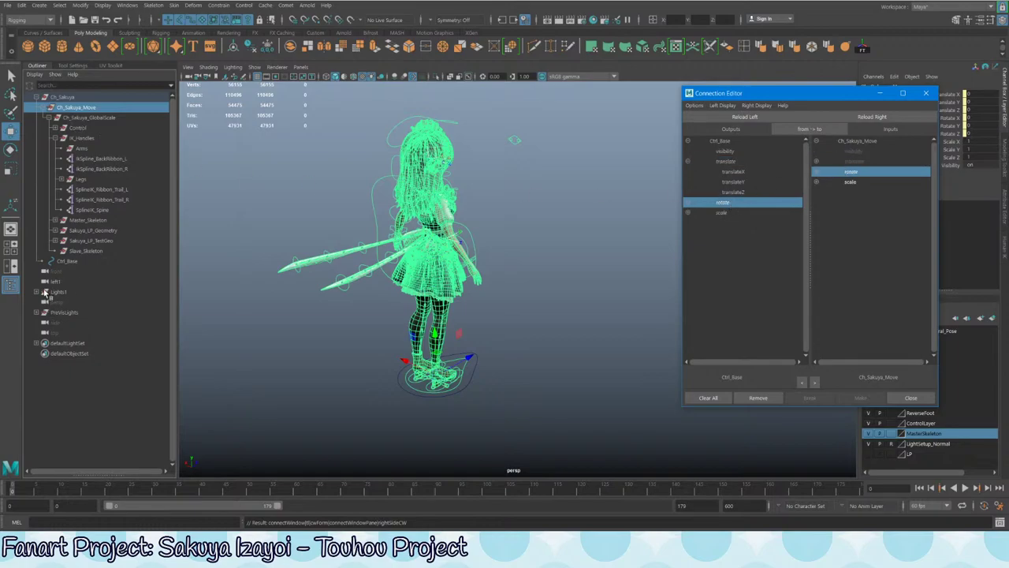
- Load Ch_Sakuya_GlobalScale as the connection target and check whether Ctrl_Base's translate is connected to it
middle_click_drag(63, 266, 83, 120)
left_click(76, 119)
left_click(904, 118)
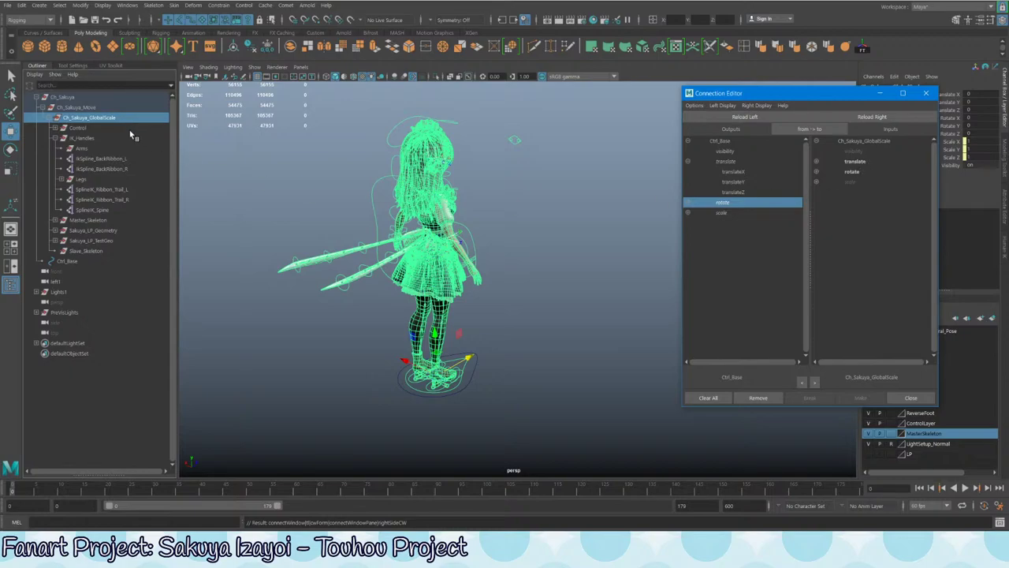
left_click(733, 162)
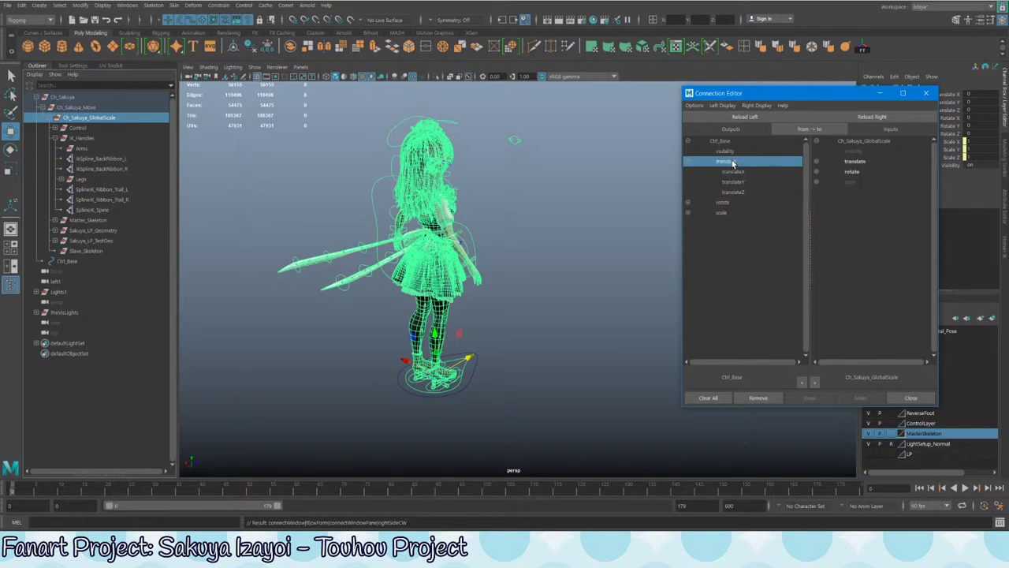
left_click(816, 162)
left_click(818, 161)
left_click(688, 162)
- Check the scale, rotate and translate connections from Ctrl_Base to Ch_Sakuya_GlobalScale
left_click(714, 182)
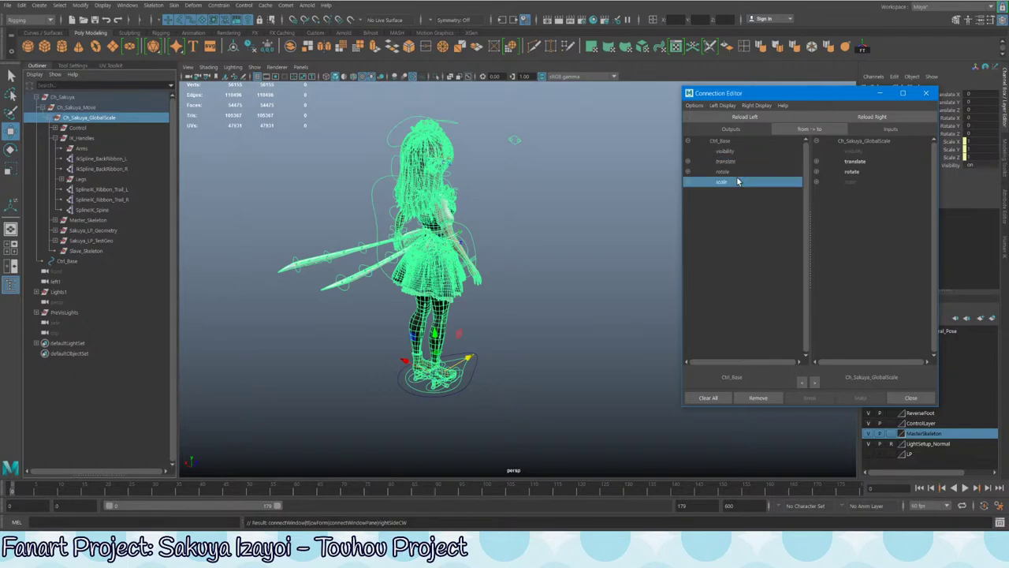
left_click(834, 182)
left_click(724, 172)
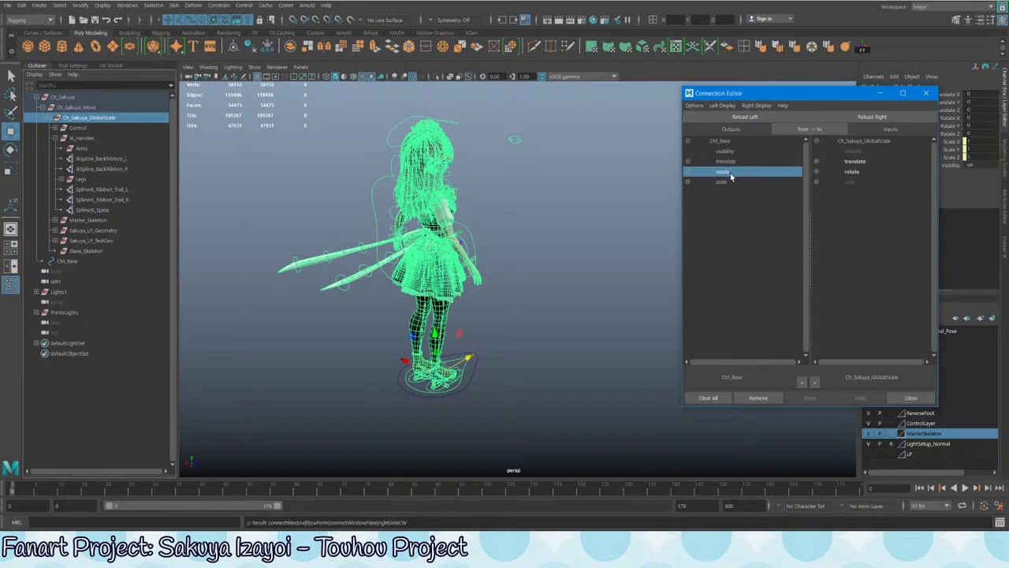
left_click(755, 163)
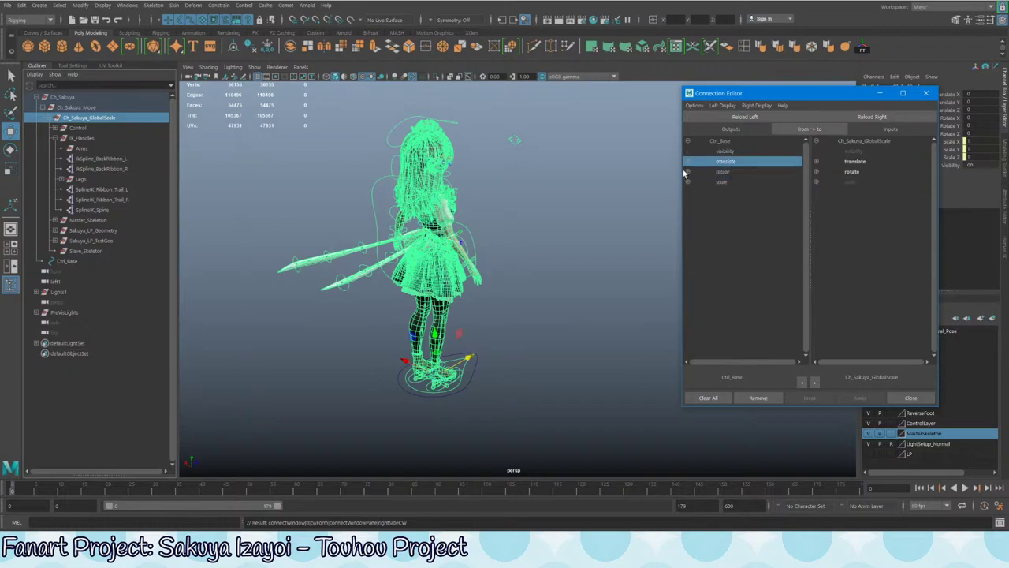
left_click(723, 183)
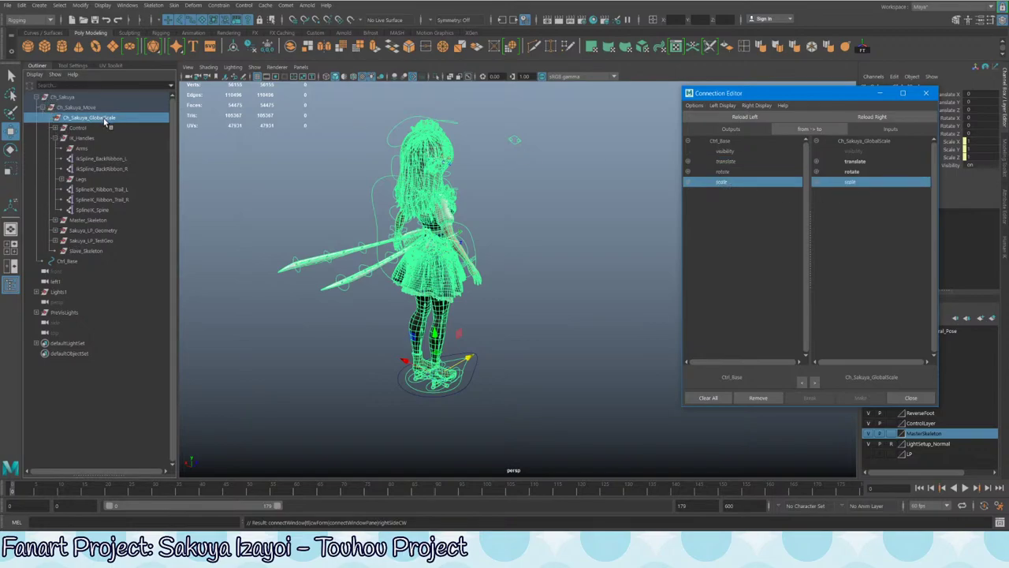
- Inspect the geometry groups, the IK_Handles group and the ribbon trail handles inside Ch_Sakuya_GlobalScale
left_click(91, 240)
left_click(98, 230)
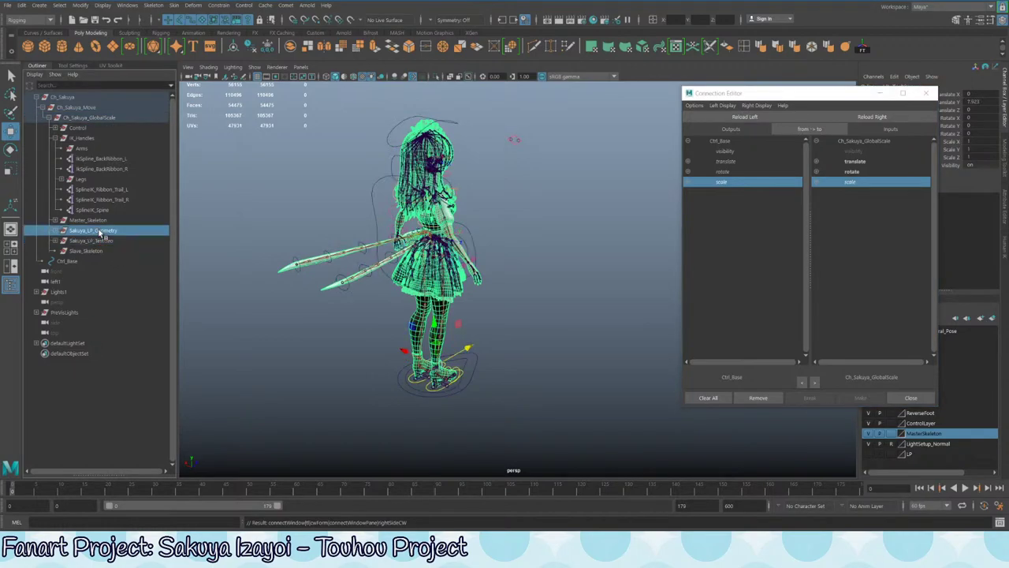
left_click(84, 138)
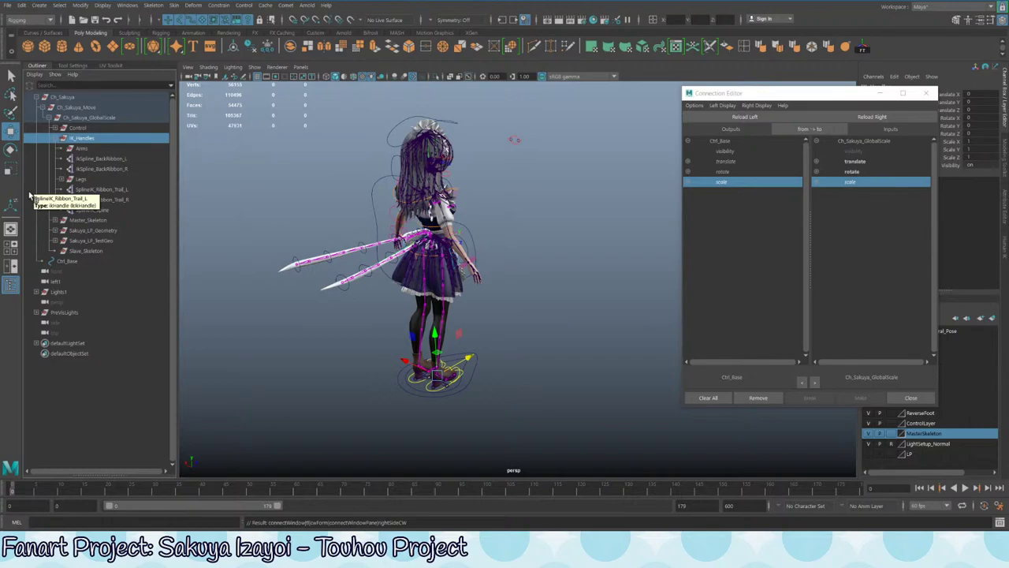
left_click(98, 202)
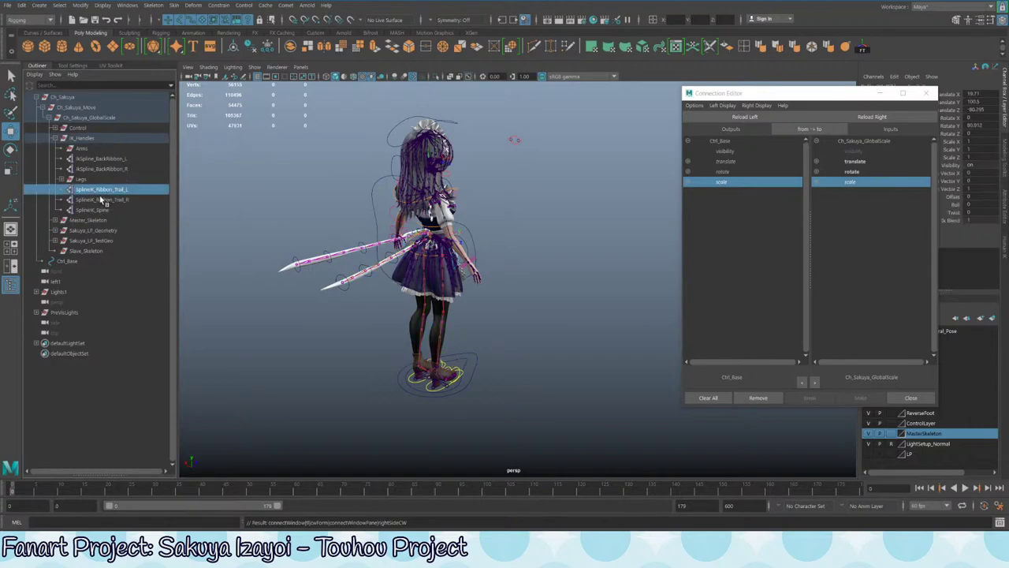
- Test-move Ch_Sakuya_GlobalScale along Z to see how the ribbon trails react, and undo the move
left_click(81, 118)
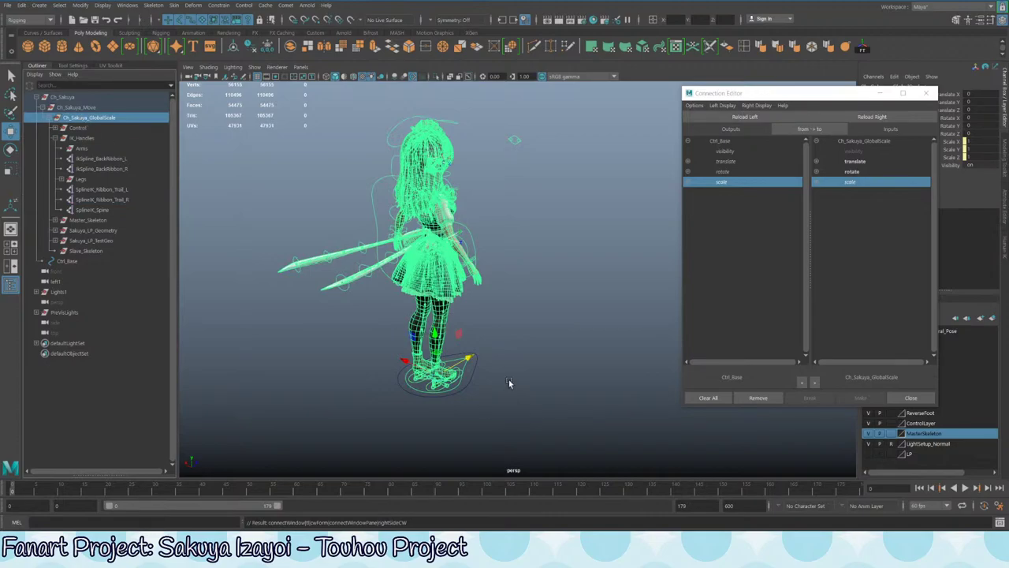
left_click_drag(467, 359, 446, 356)
key("ctrl+z")
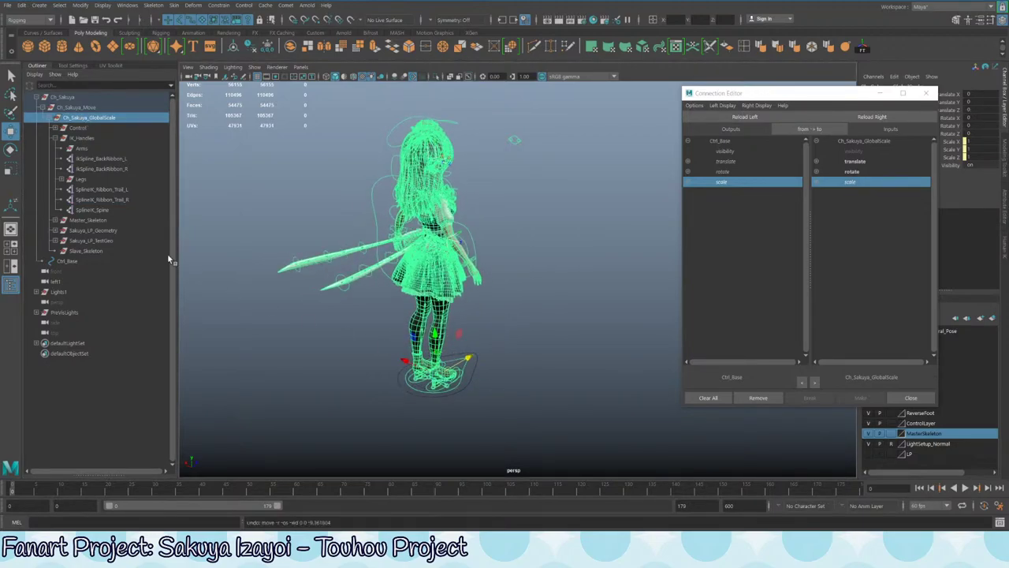
- Select both ribbon trail spline IK handles, close the Connection Editor and display the handles' detailed attributes
left_click(94, 209)
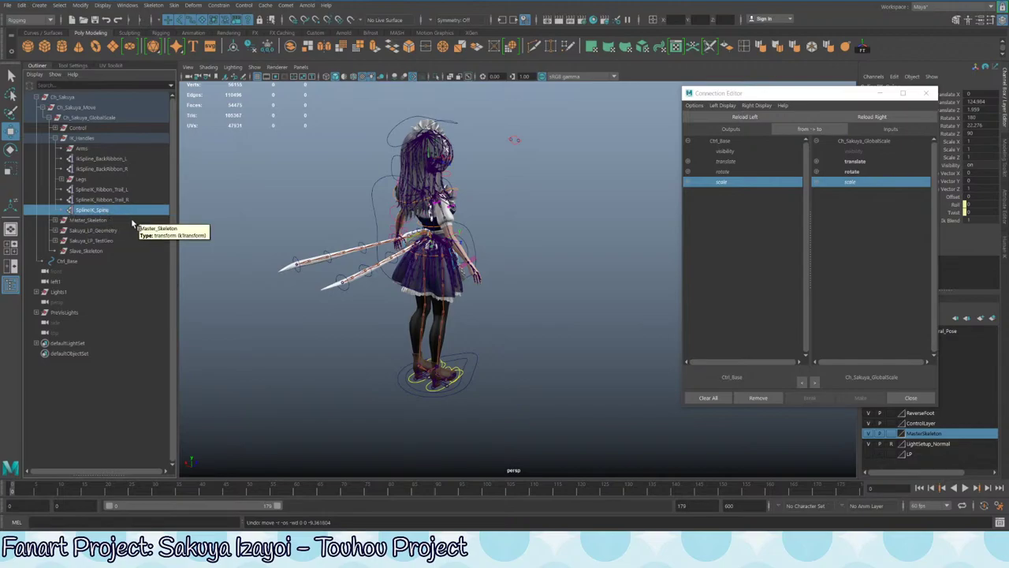
left_click(96, 199)
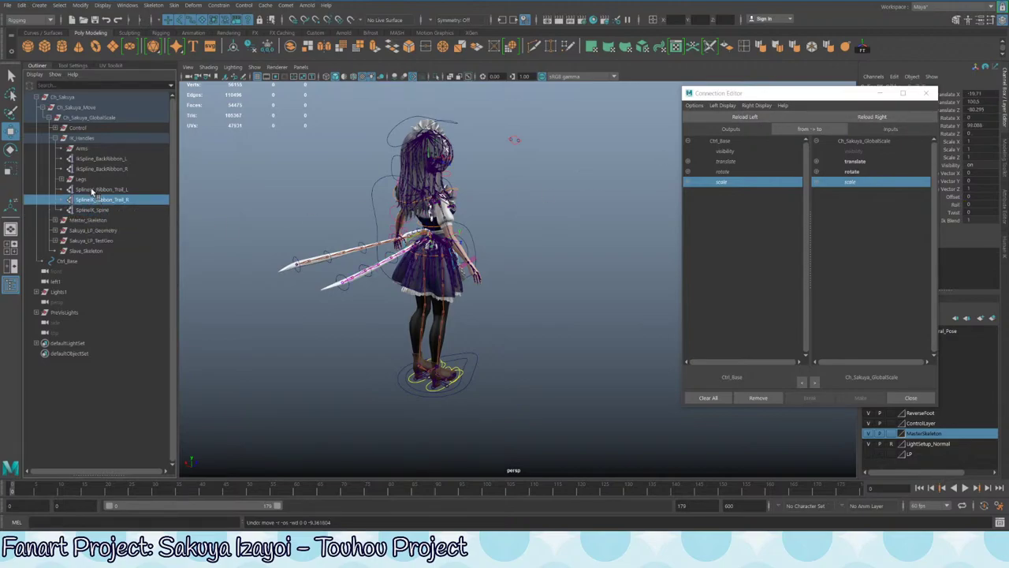
left_click(92, 190, "ctrl")
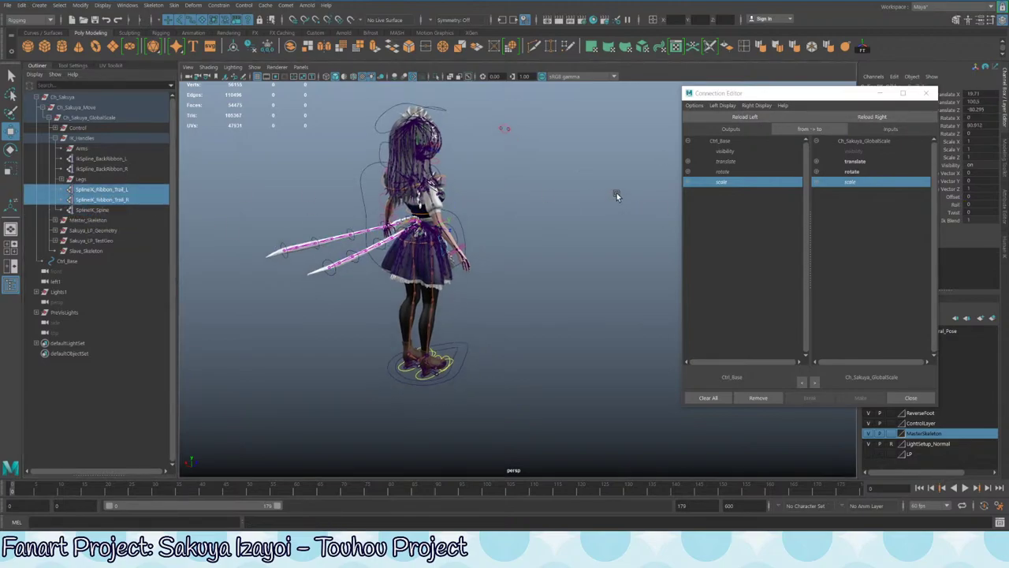
left_click(928, 94)
key("ctrl+a")
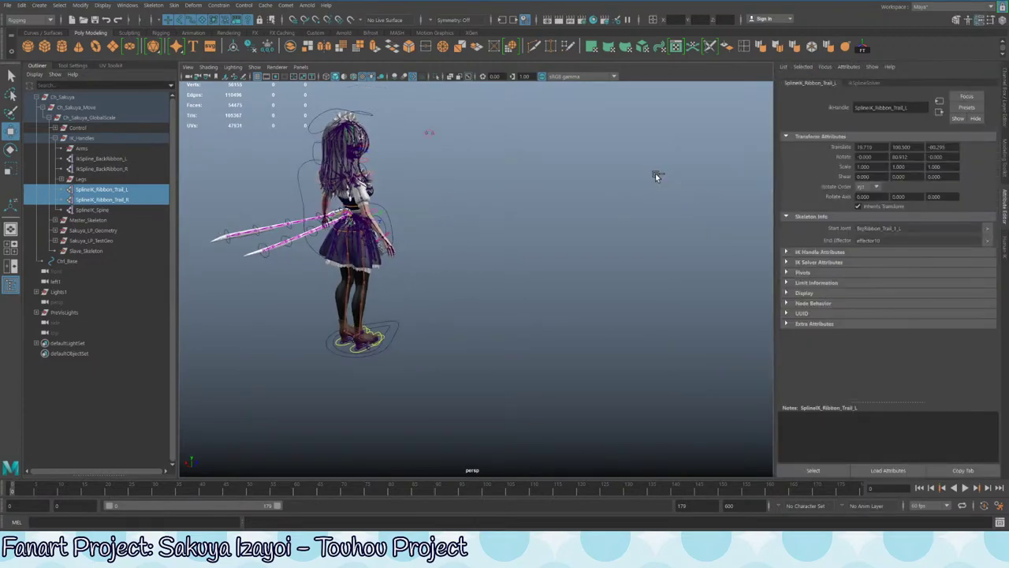
- Compare the transform, IK Handle and IK Solver attributes of the ribbon trail handles with those of SplineIK_Spine
left_click(123, 209)
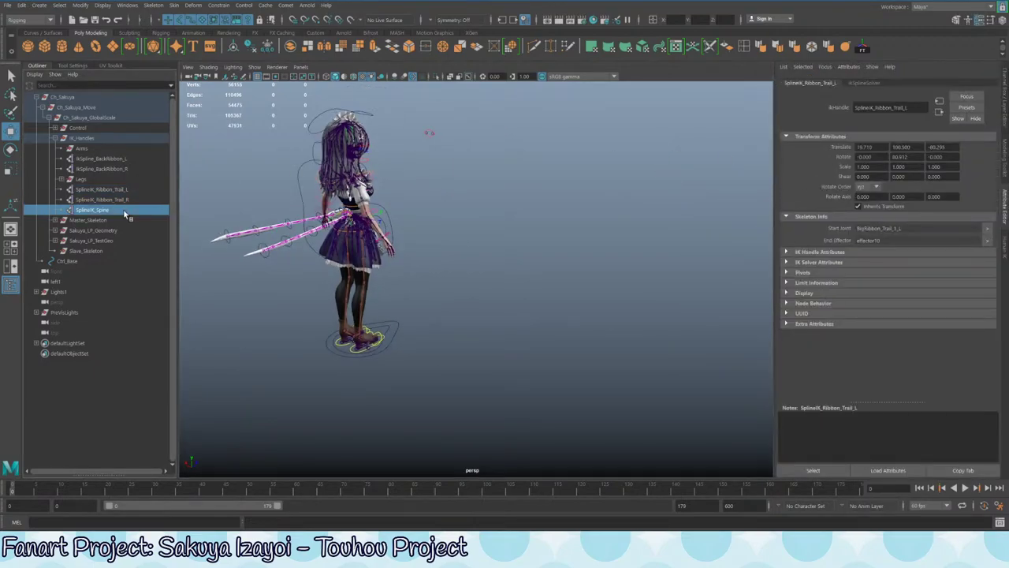
left_click(131, 200)
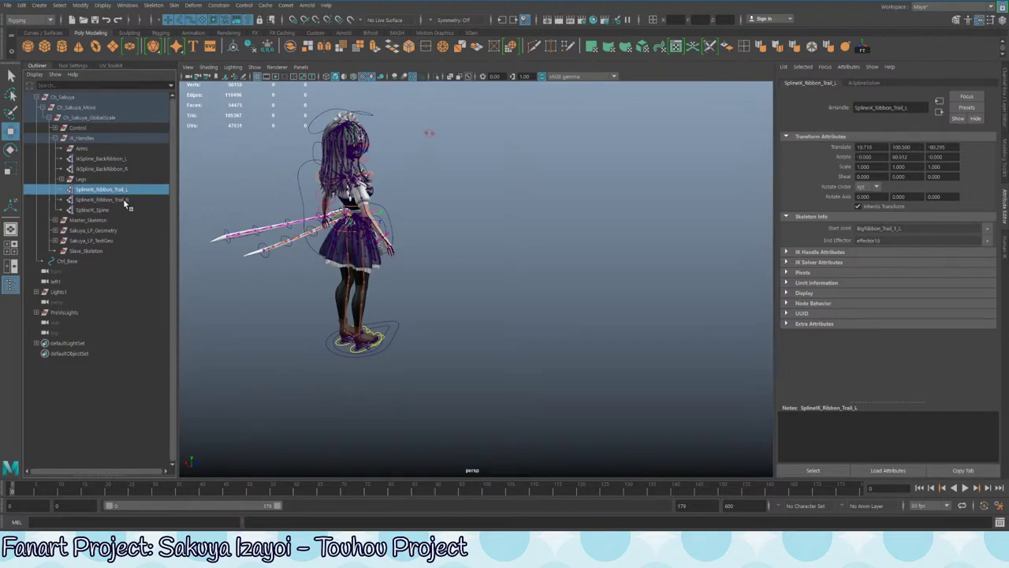
left_click(811, 262)
left_click(812, 252)
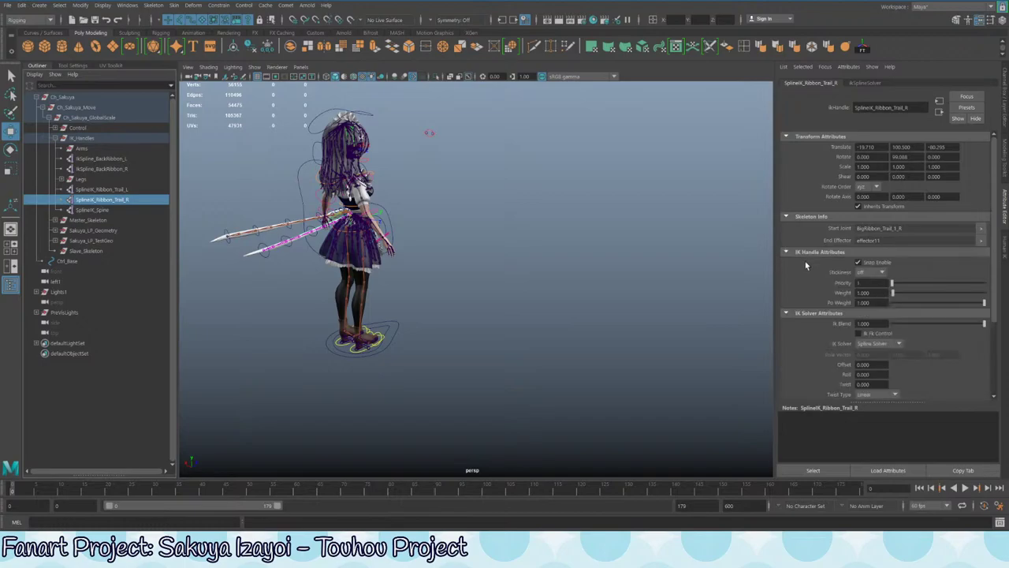
left_click(100, 210)
left_click(100, 199)
left_click(97, 190)
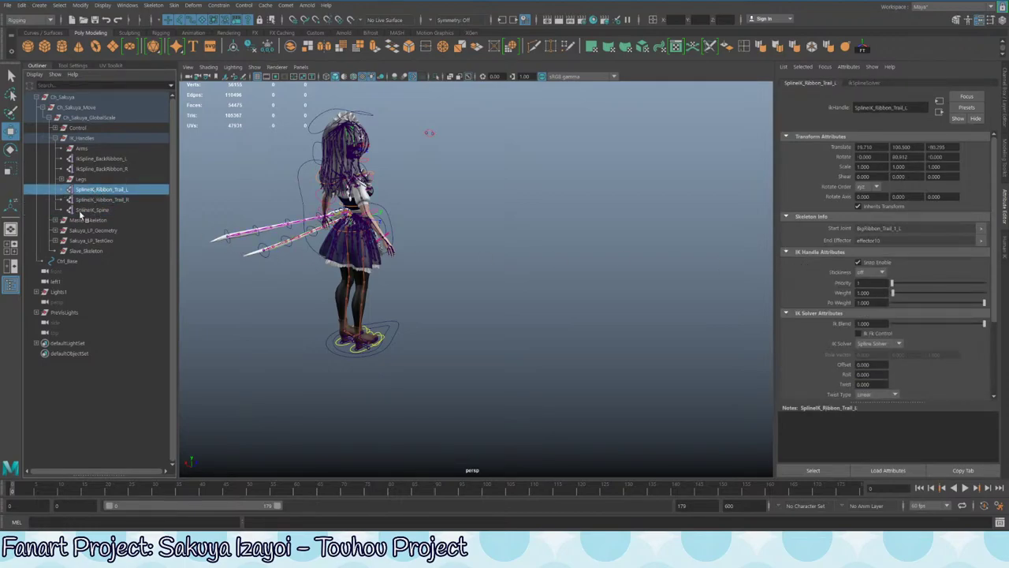
left_click(84, 210)
left_click(1005, 99)
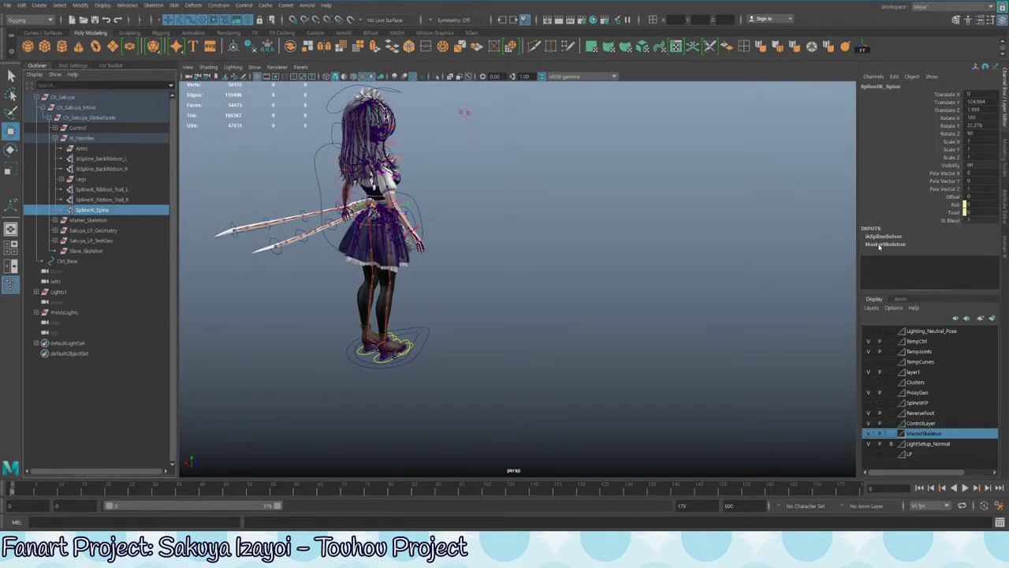
- Turn off Inherits Transform for SplineIK_Ribbon_Trail_R and SplineIK_Ribbon_Trail_L
left_click(121, 201)
key("ctrl+a")
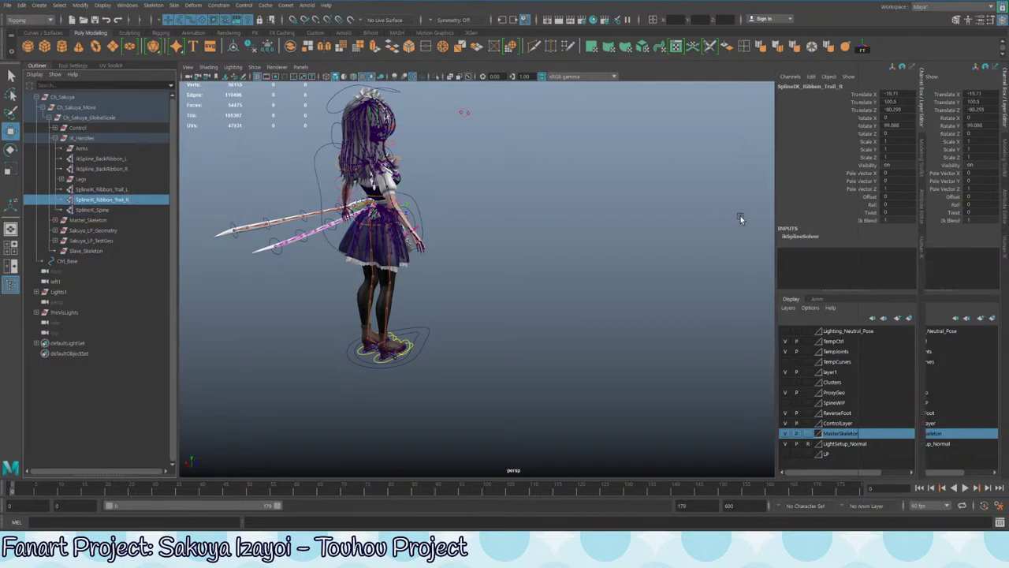
left_click(130, 190)
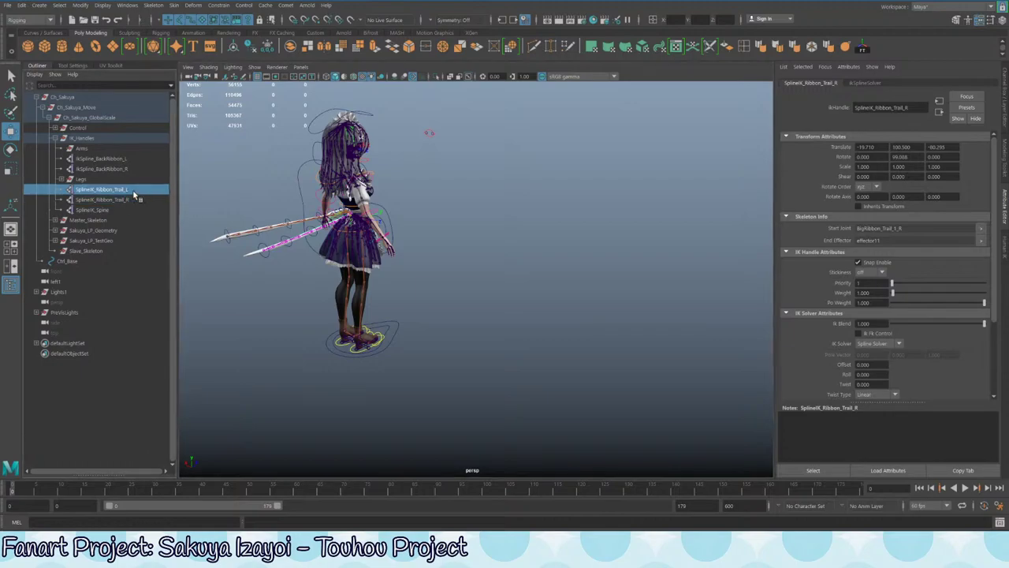
- Test-move Ctrl_Base along Z to check how the ribbon trails follow, and undo the move
left_click_drag(409, 264, 495, 295, "alt")
left_click(411, 339)
key("ctrl+z")
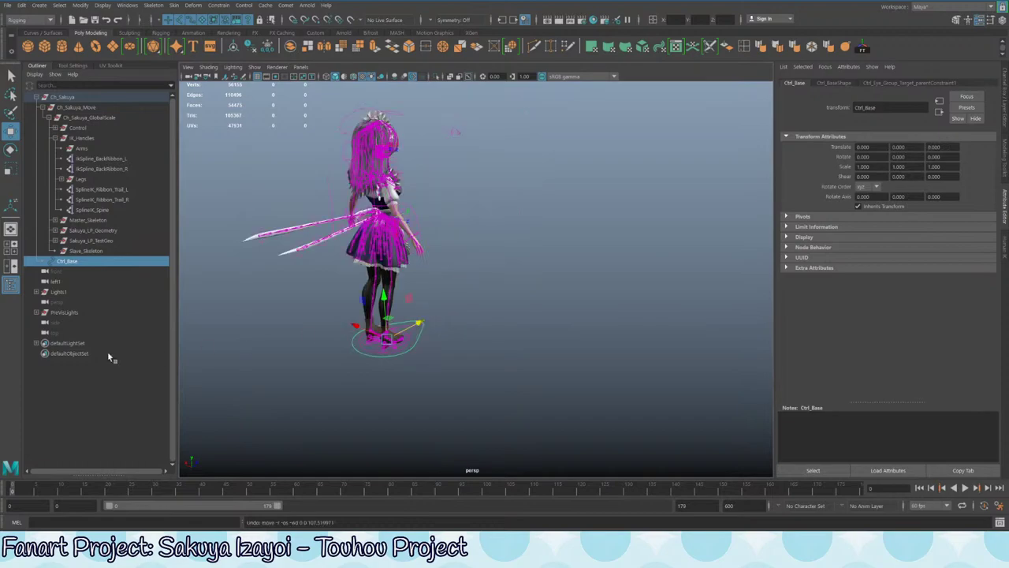
- Turn Inherits Transform back on for SplineIK_Ribbon_Trail_L and SplineIK_Ribbon_Trail_R
left_click(105, 199)
left_click(133, 190, "ctrl")
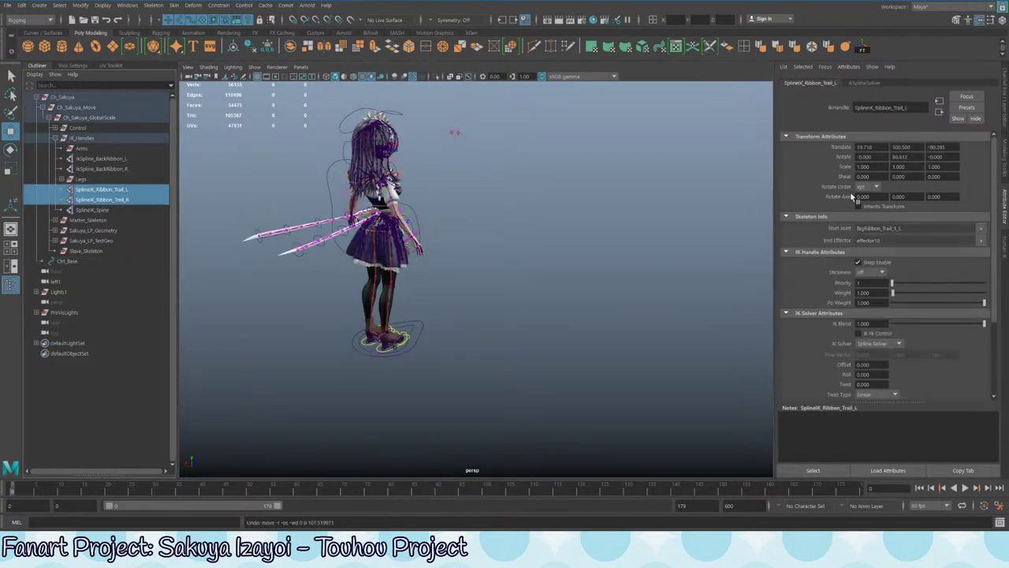
left_click(114, 200, "ctrl")
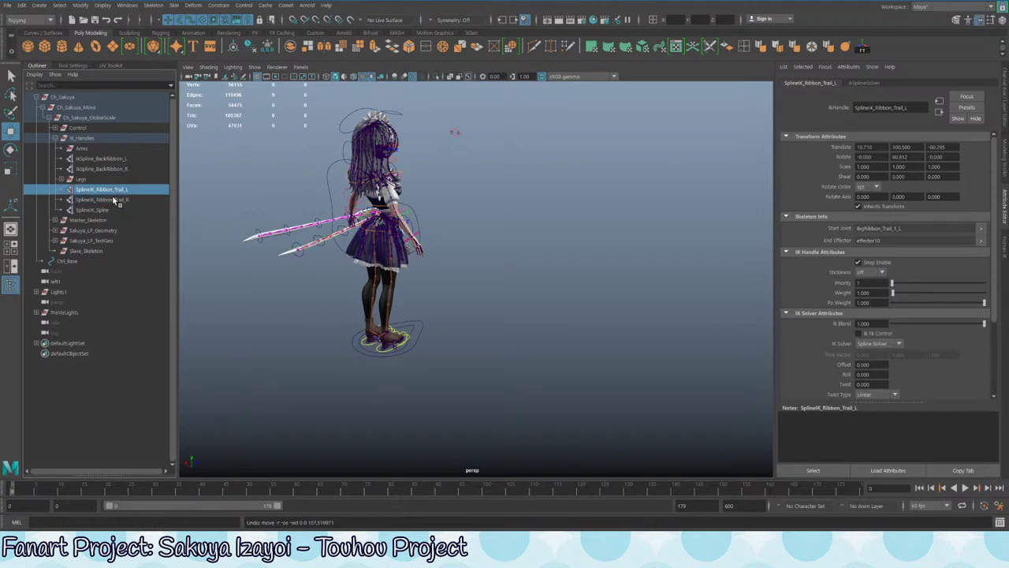
left_click(114, 200)
left_click(117, 190)
left_click(108, 201)
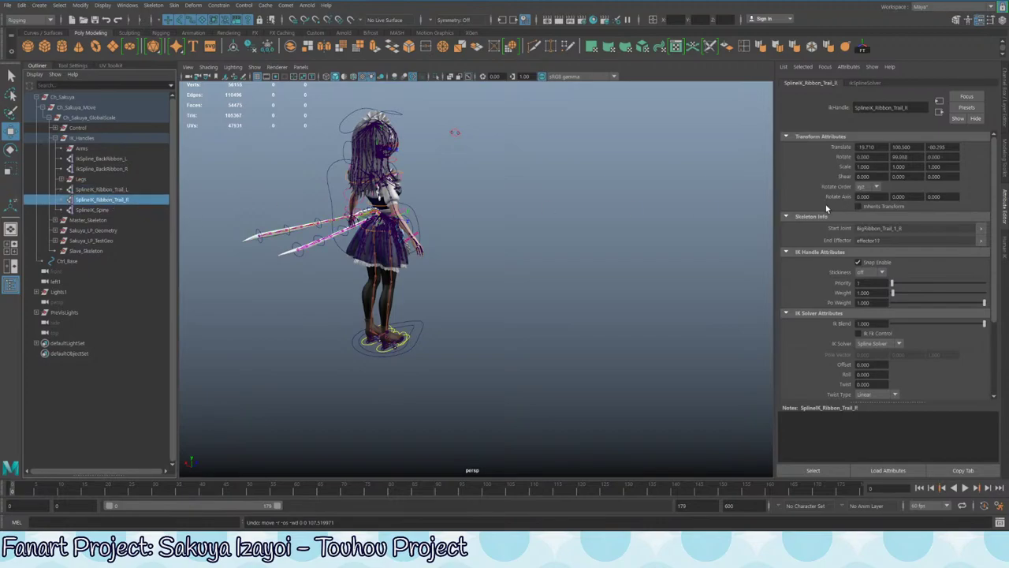
- Parent both ribbon trail spline IK handles under Ctrl_CentreMass in the Control group
left_click(99, 190, "ctrl")
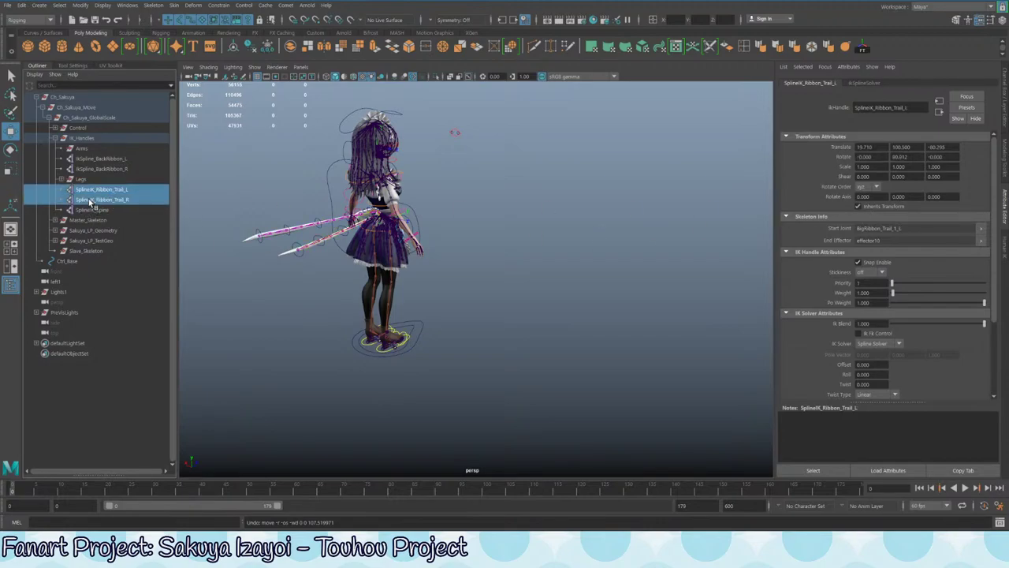
left_click(59, 127)
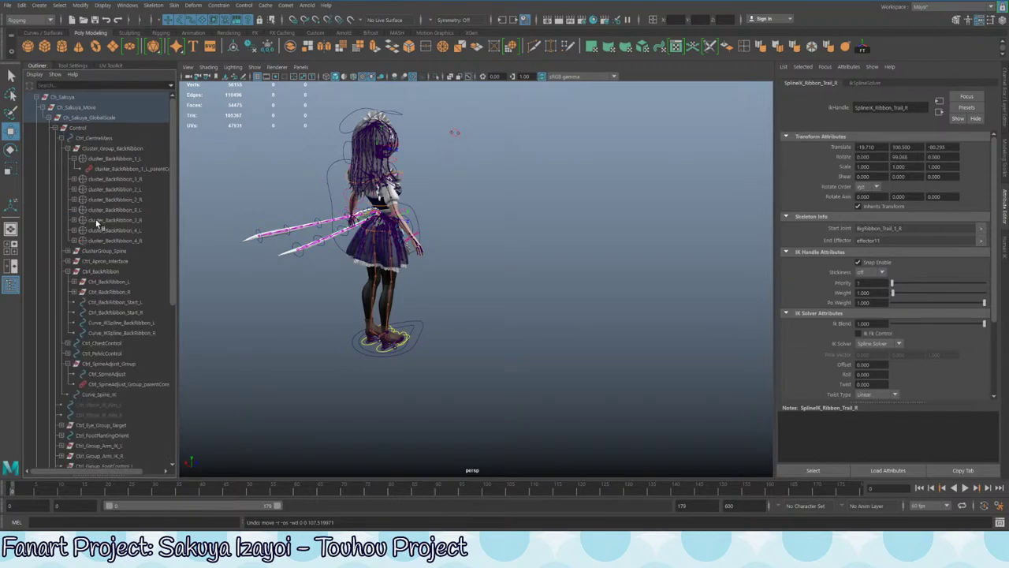
left_click(91, 138)
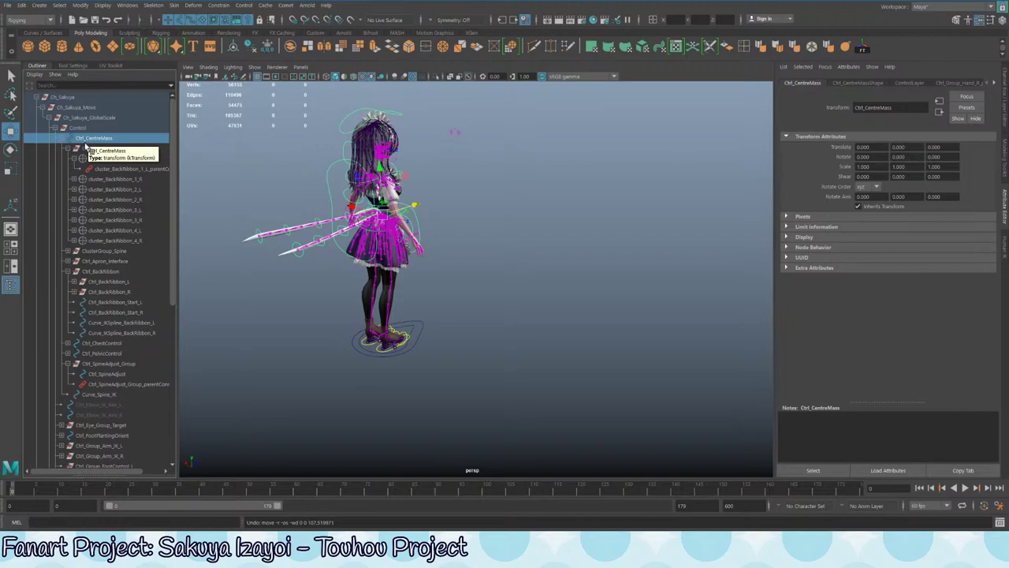
key("ctrl+z")
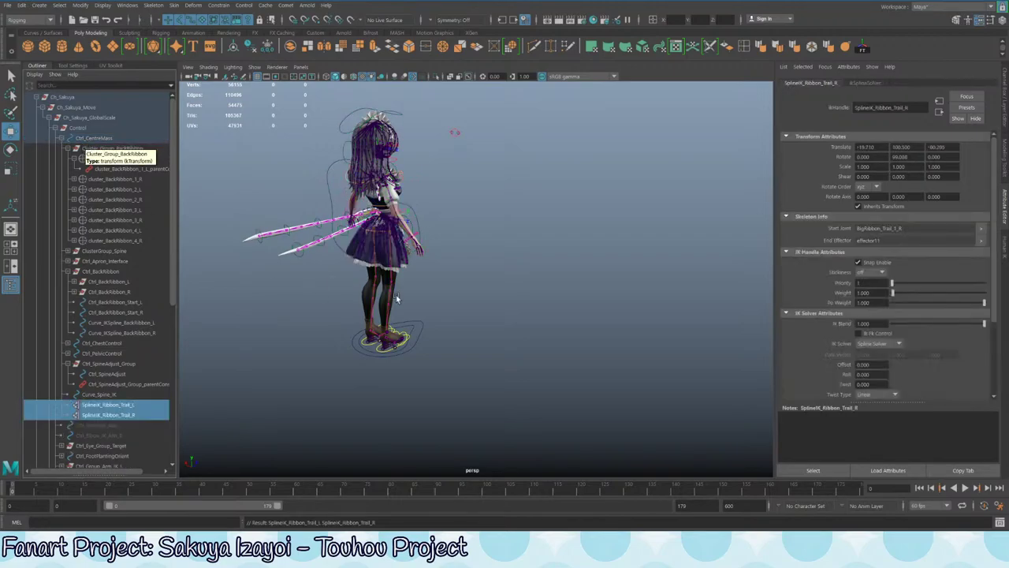
- Test-move Ctrl_Base along Z with the trail handles under Ctrl_CentreMass, and undo the move
scroll(461, 337, "down", 3)
left_click(460, 336)
left_click(444, 314)
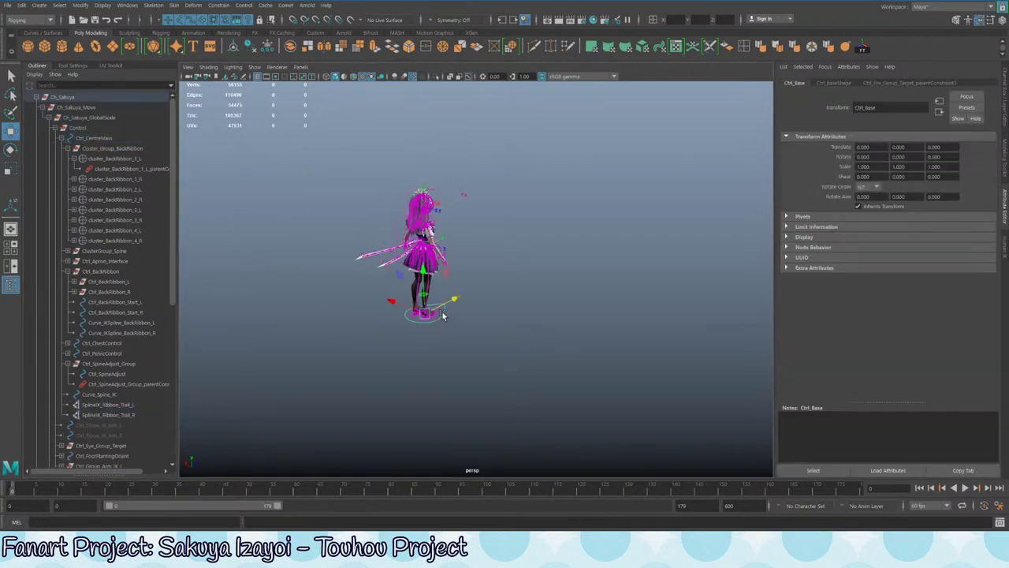
left_click_drag(452, 303, 501, 280)
key("ctrl+z")
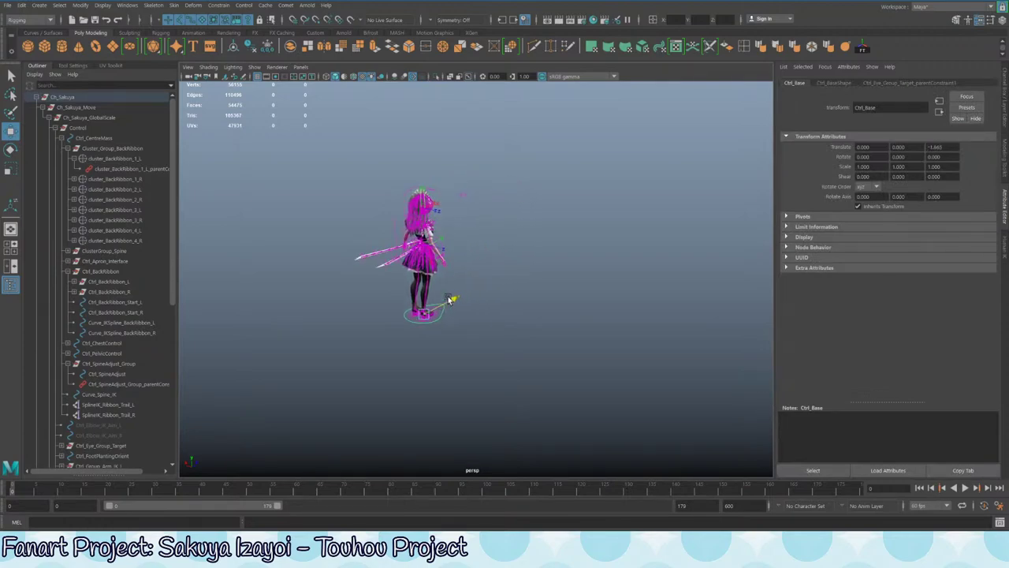
- Test-rotate Ctrl_CentreMass to check how the ribbons respond, and undo the rotation
left_click(103, 139)
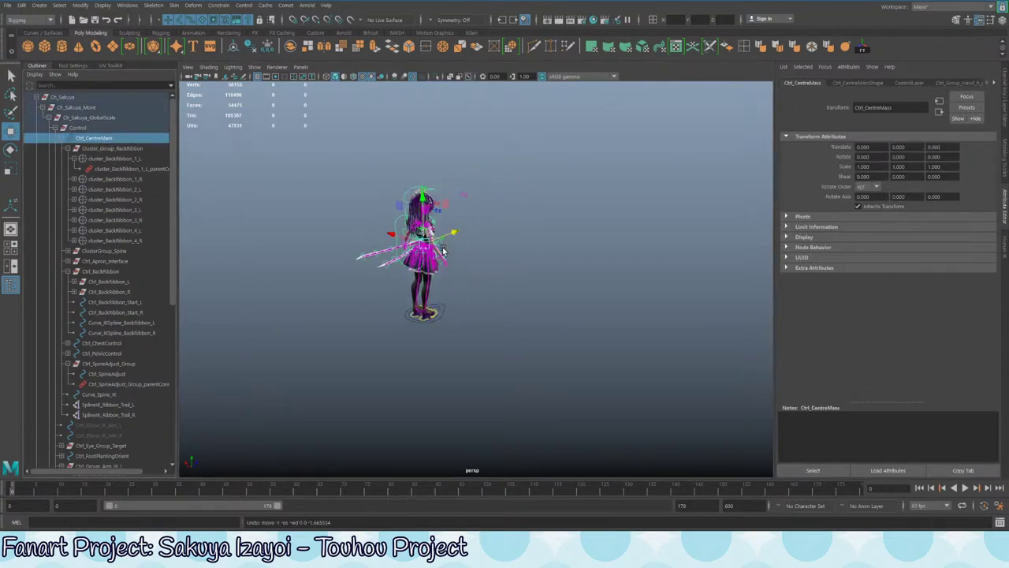
key("e")
left_click_drag(429, 268, 462, 257)
key("ctrl+z")
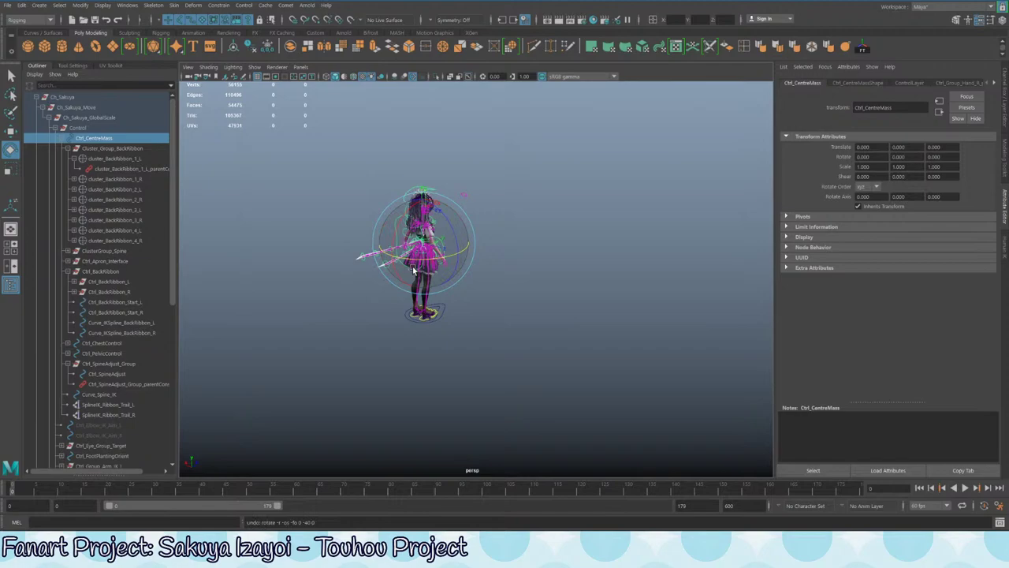
- Test-move the Control group along Z to check the ribbon trails, and undo the move
left_click(99, 129)
key("w")
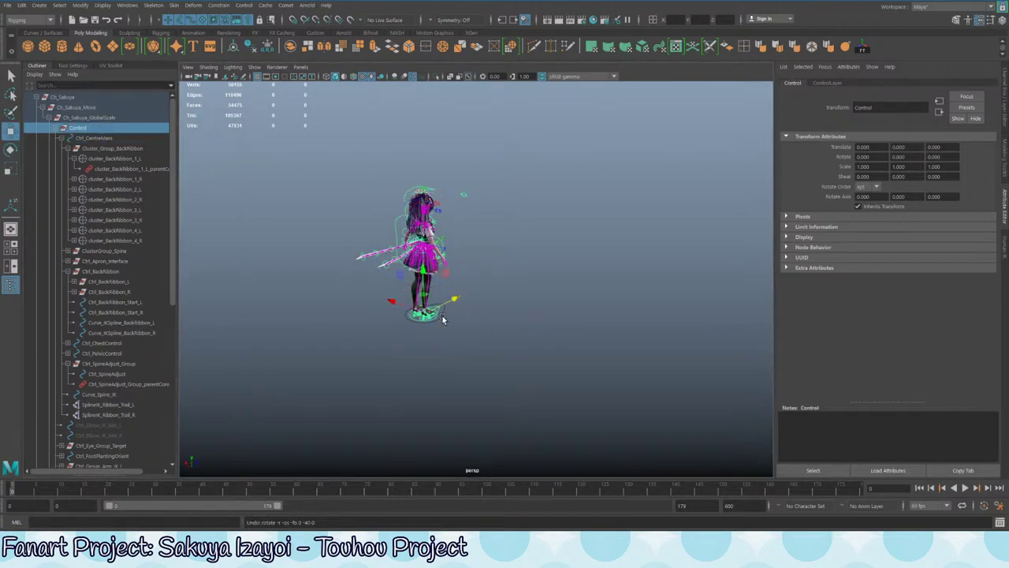
left_click_drag(448, 309, 477, 288)
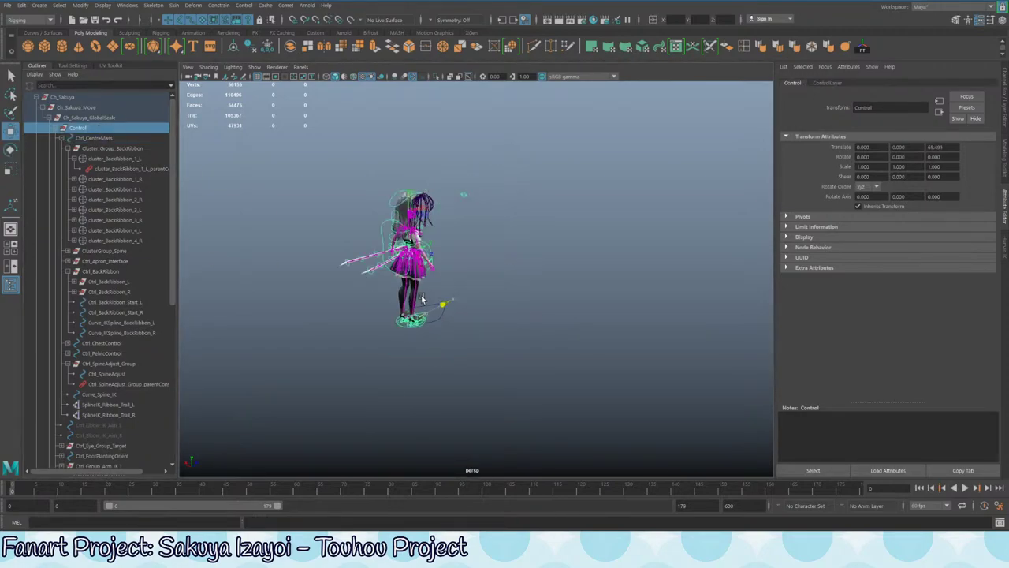
key("ctrl+z")
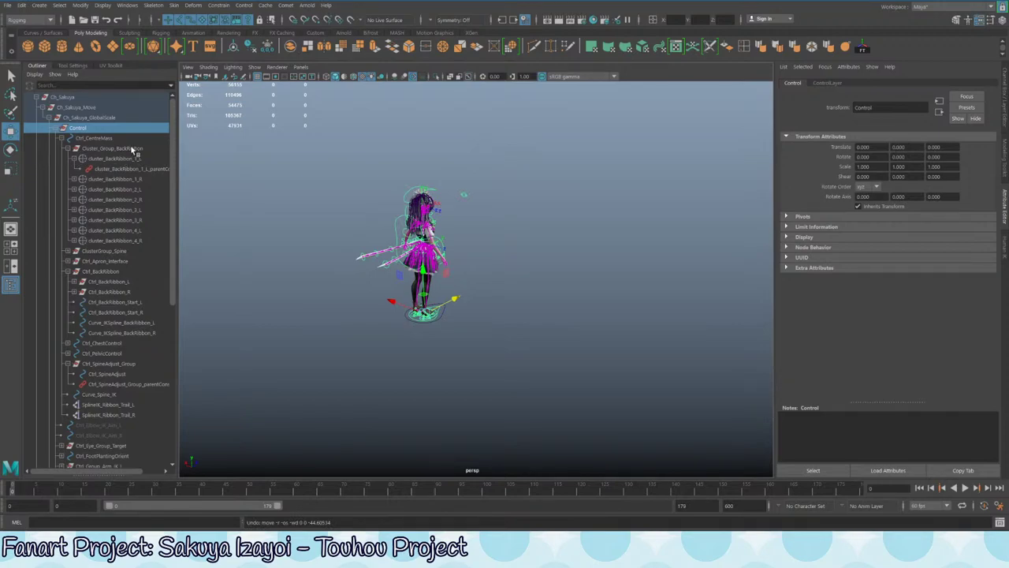
- Test-move Ch_Sakuya_GlobalScale along Z to check whether the whole rig follows, and undo the move
left_click(99, 138)
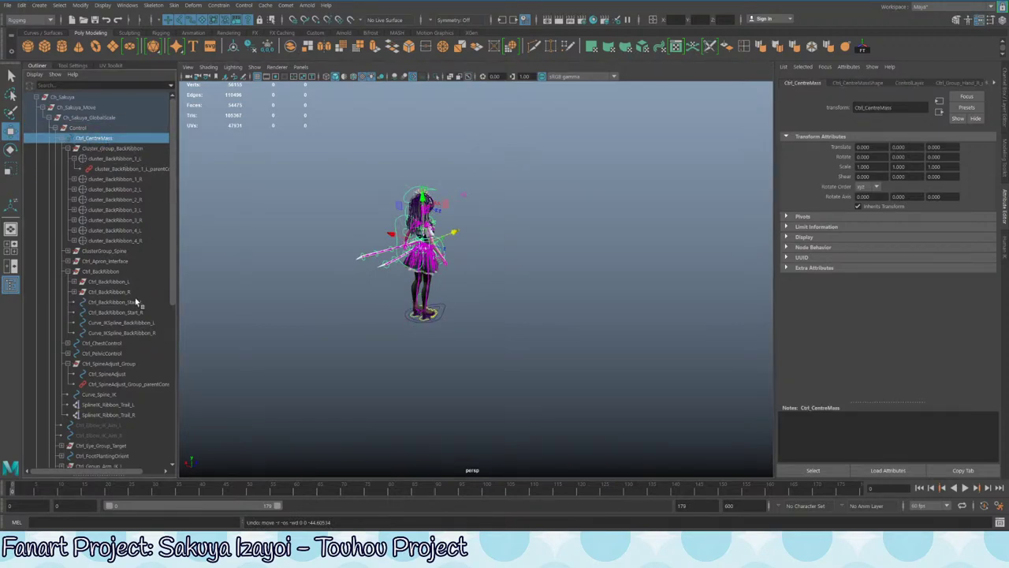
left_click(95, 118)
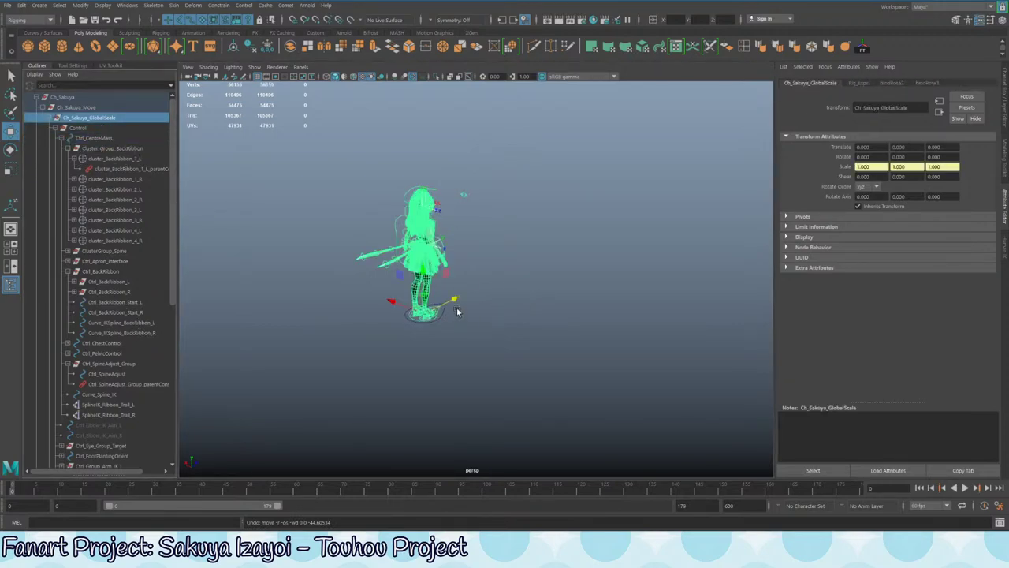
left_click_drag(457, 300, 496, 251)
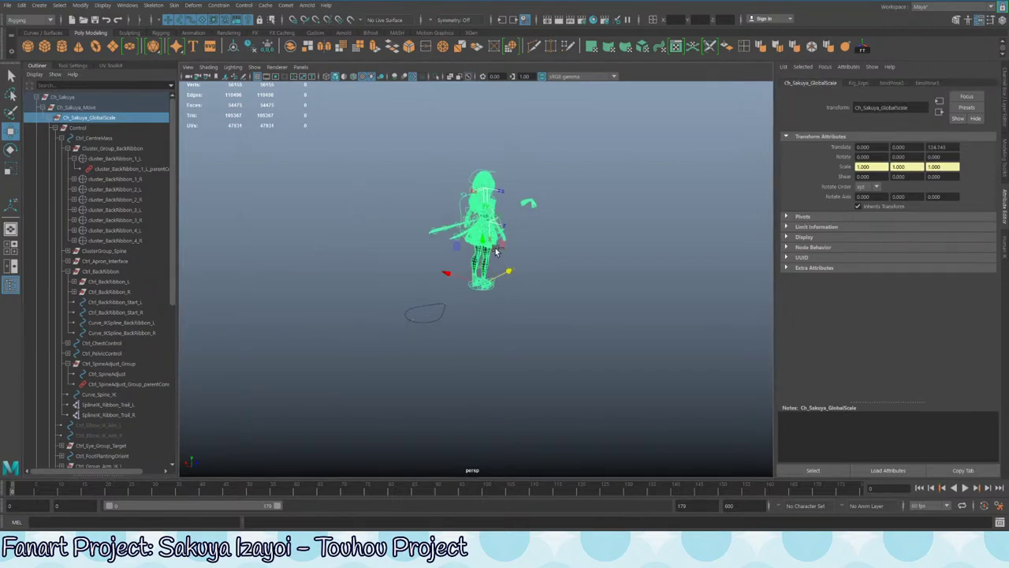
key("ctrl+z")
- Compare the translate and rotate channels of Ch_Sakuya_GlobalScale and Ch_Sakuya_Move for incoming connections
left_click(1007, 111)
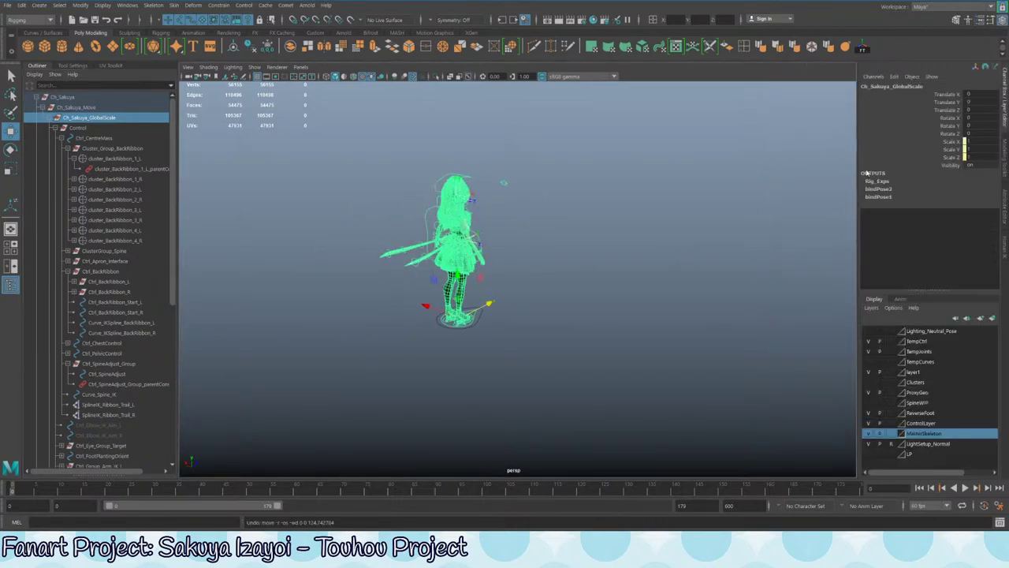
left_click_drag(961, 95, 950, 134)
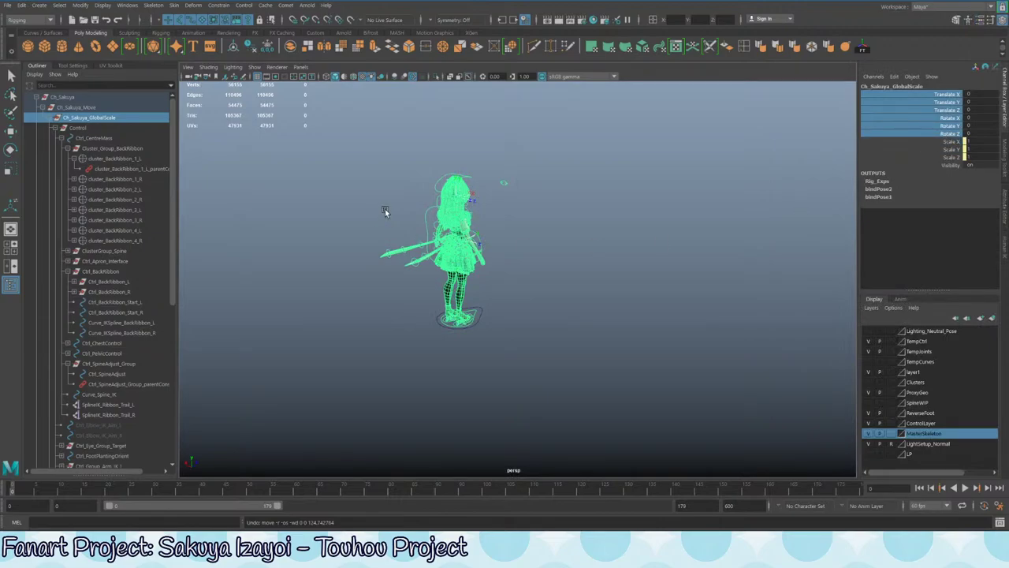
left_click(85, 107)
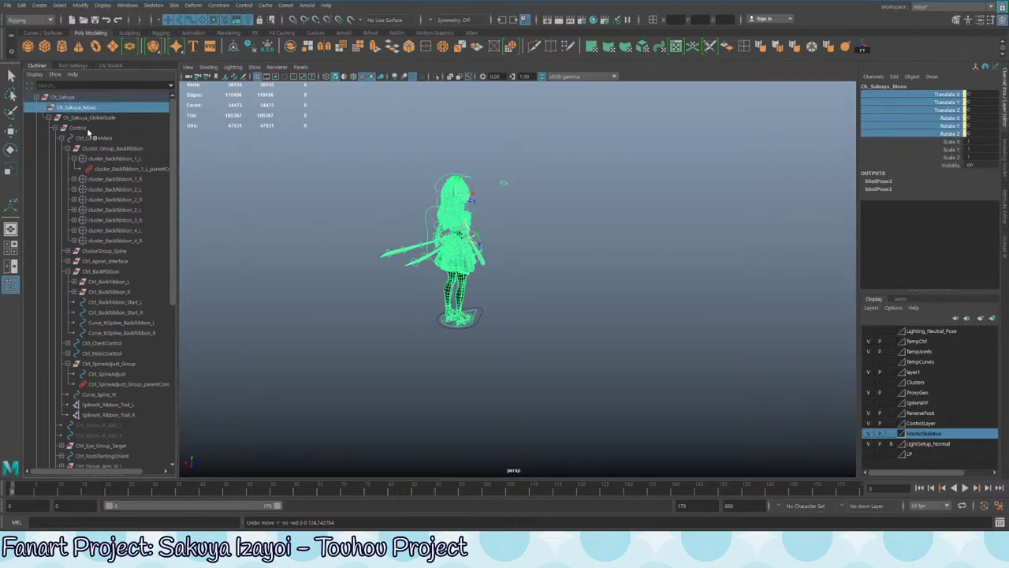
key("w")
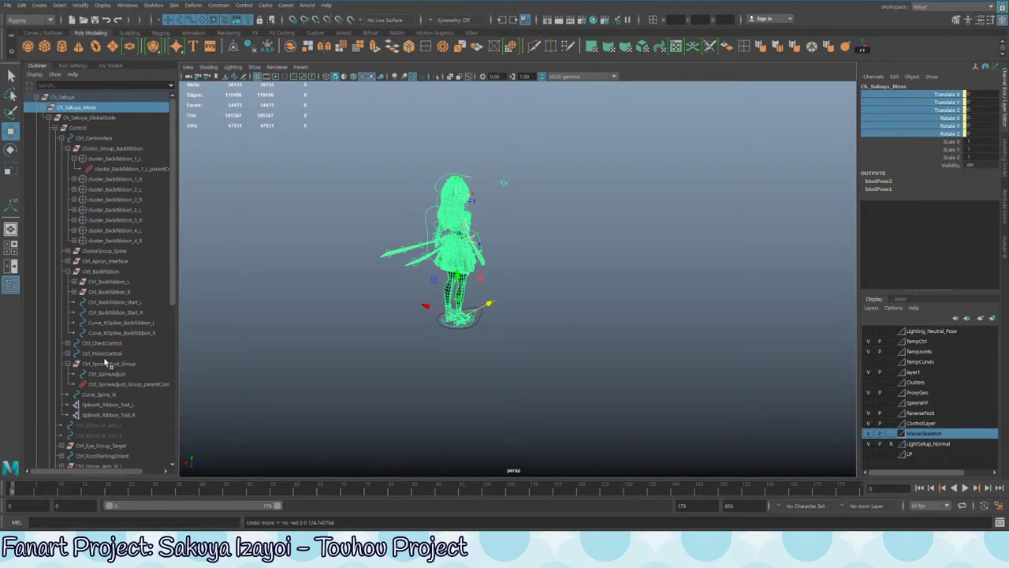
- Move SplineIK_Ribbon_Trail_L and SplineIK_Ribbon_Trail_R back into the IK_Handles group
left_click(120, 405)
left_click(125, 416)
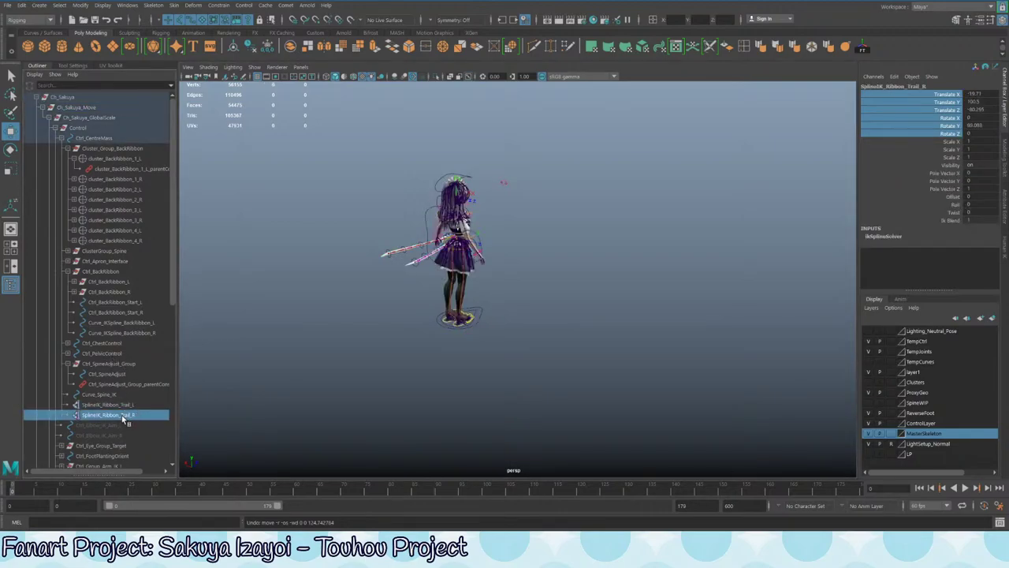
left_click(131, 405, "shift")
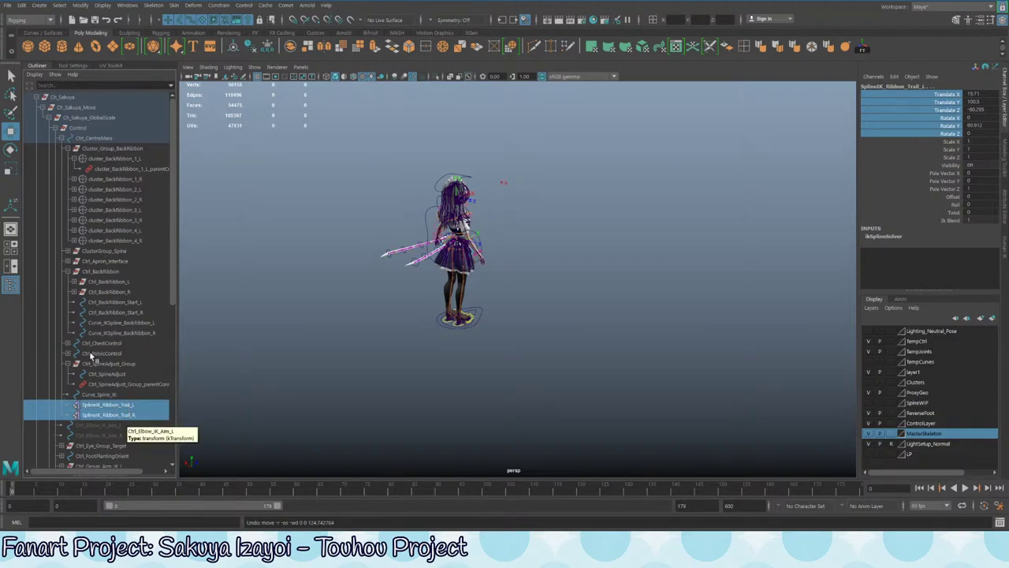
scroll(114, 388, "down", 8)
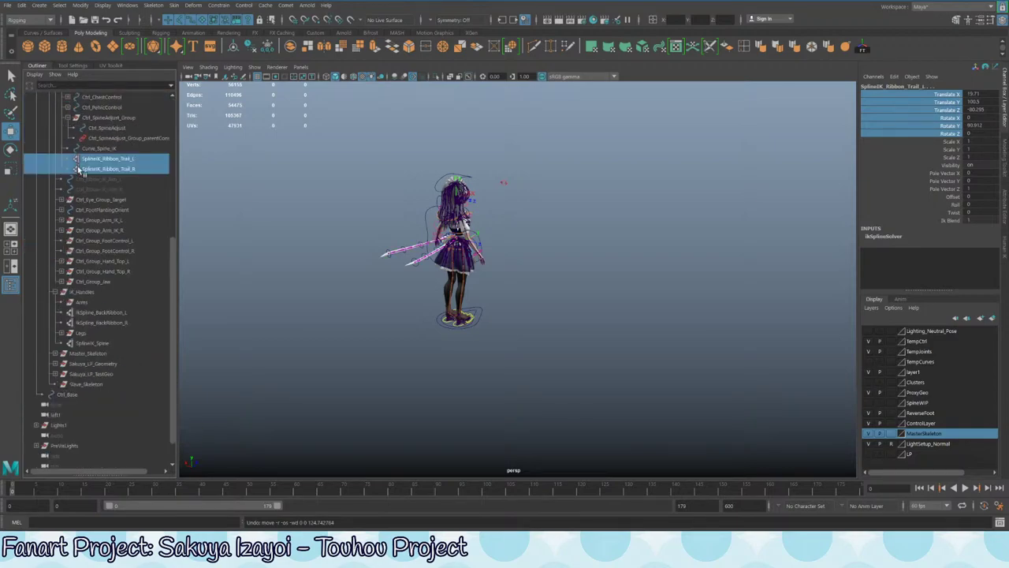
middle_click_drag(100, 162, 89, 293)
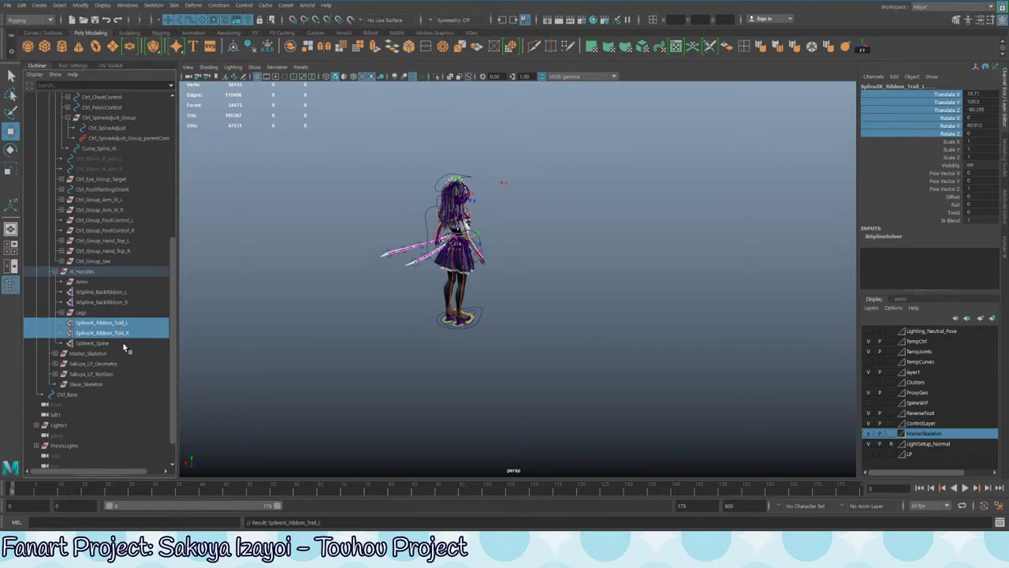
- Turn off Inherits Transform for ikSpline_BackRibbon_L and ikSpline_BackRibbon_R
left_click(103, 292)
left_click(103, 302)
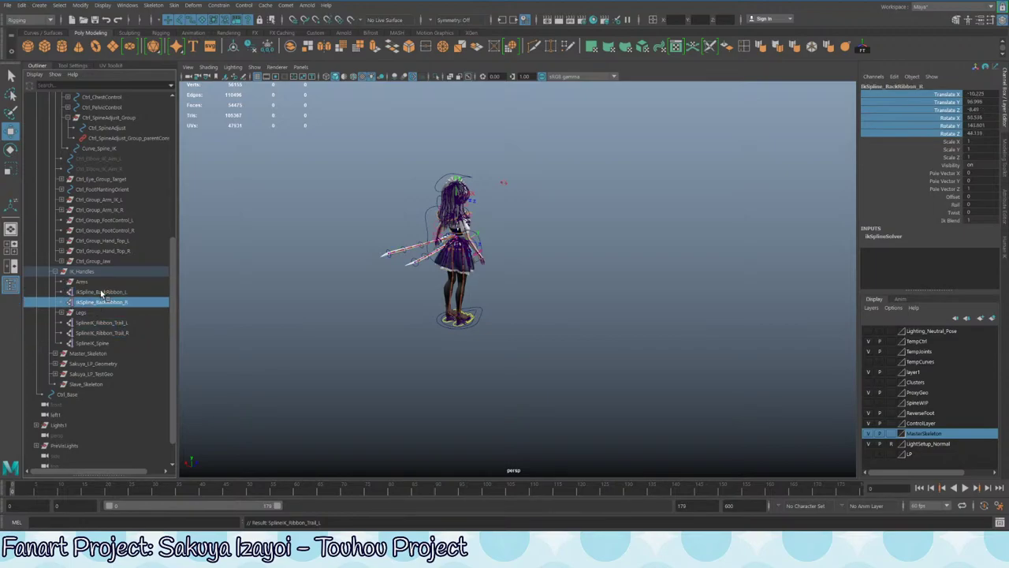
left_click(101, 293)
key("ctrl+a")
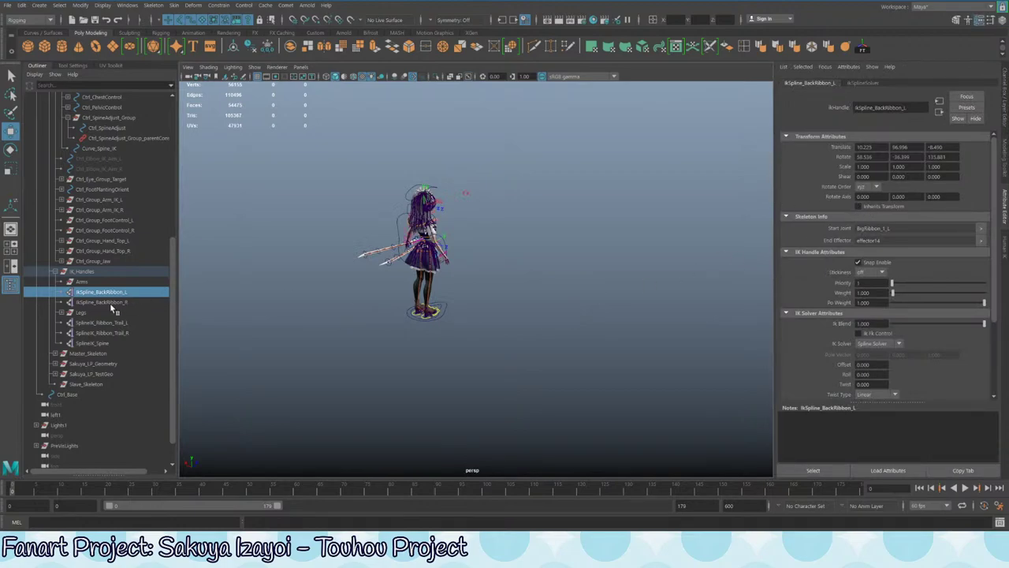
key("Down")
left_click(890, 209)
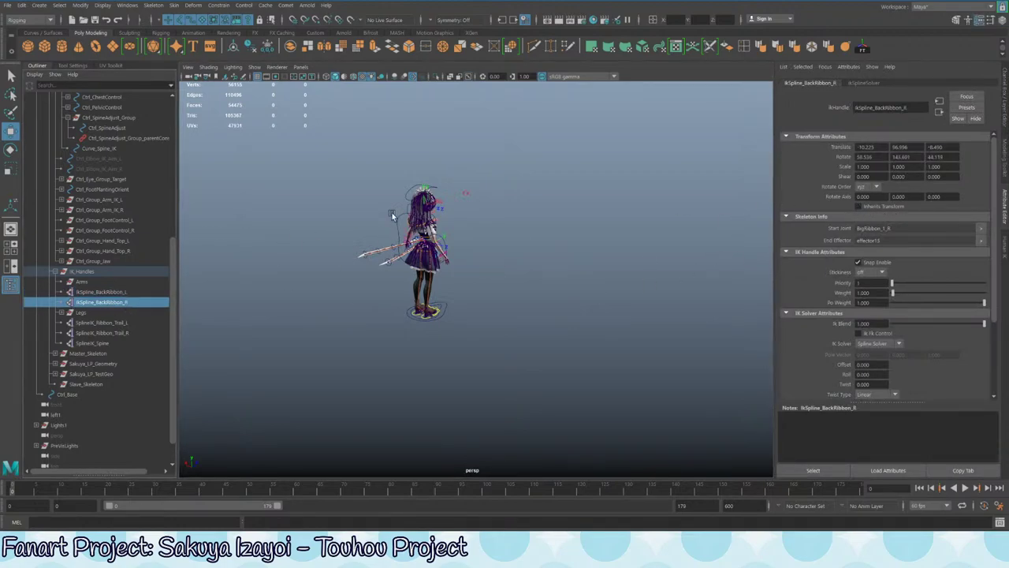
- Test-move Ctrl_Base along Z to check how the back ribbons follow, and undo the move
middle_click_drag(450, 319, 510, 331, "alt")
scroll(544, 355, "up", 4)
left_click(527, 354)
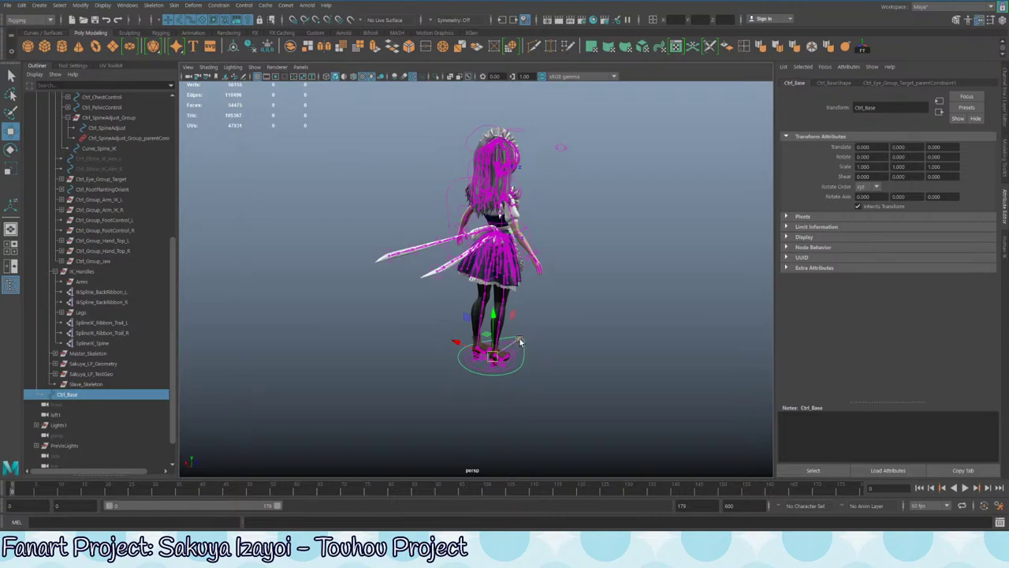
left_click_drag(533, 339, 591, 300)
key("ctrl+z")
- Turn Inherits Transform back on for both back ribbon spline IK handles and check the setting on both trail handles
left_click(101, 292)
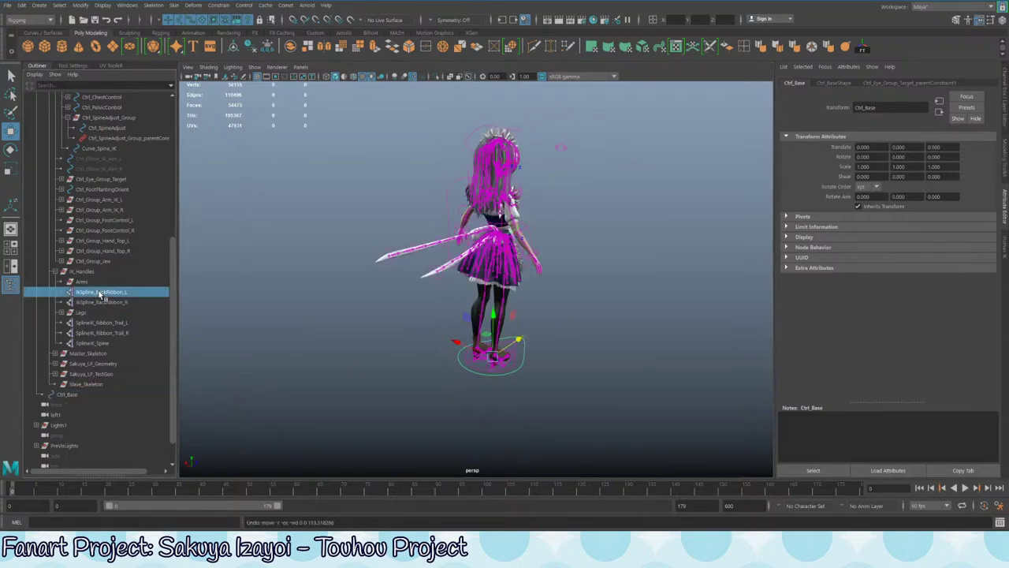
left_click(126, 302)
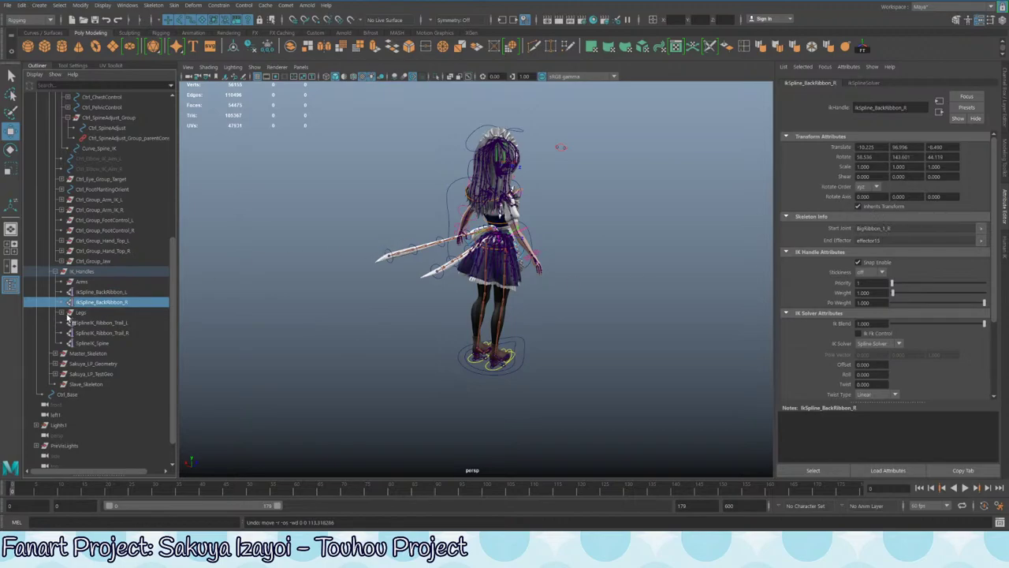
left_click(93, 292)
left_click(106, 302)
left_click(102, 323)
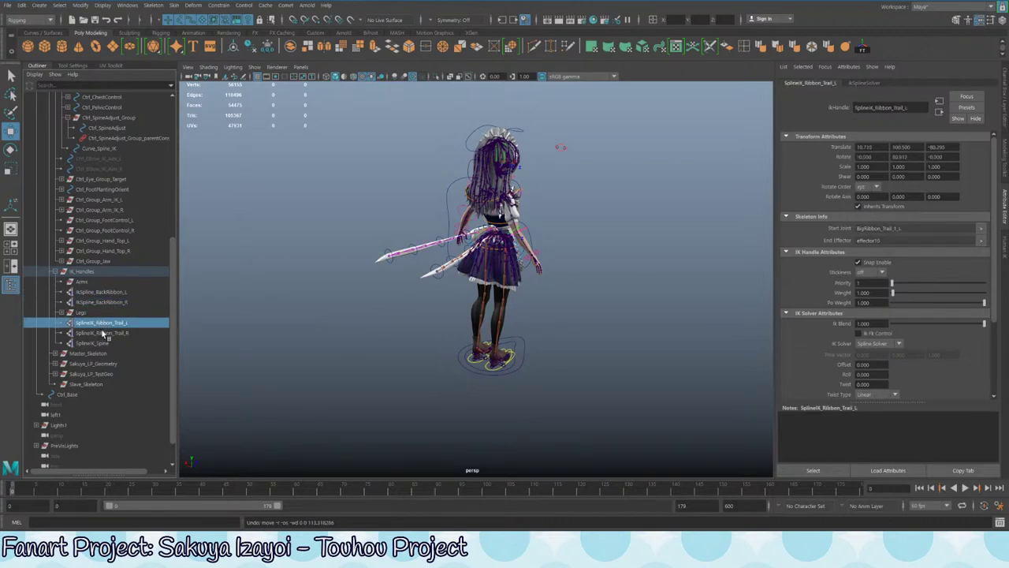
left_click(104, 332)
- Test-rotate Ctrl_Ribbon_Trail_1_L near the bow while inspecting the ribbon joints up close, and undo the rotation
middle_click_drag(406, 217, 433, 244, "alt")
right_click_drag(433, 244, 688, 296, "alt")
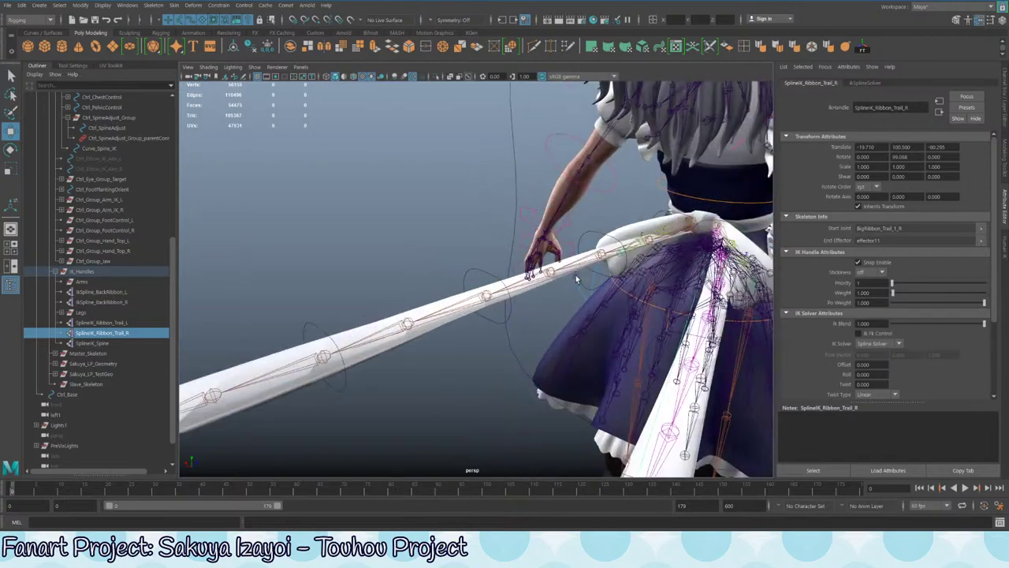
left_click_drag(576, 277, 377, 235, "alt")
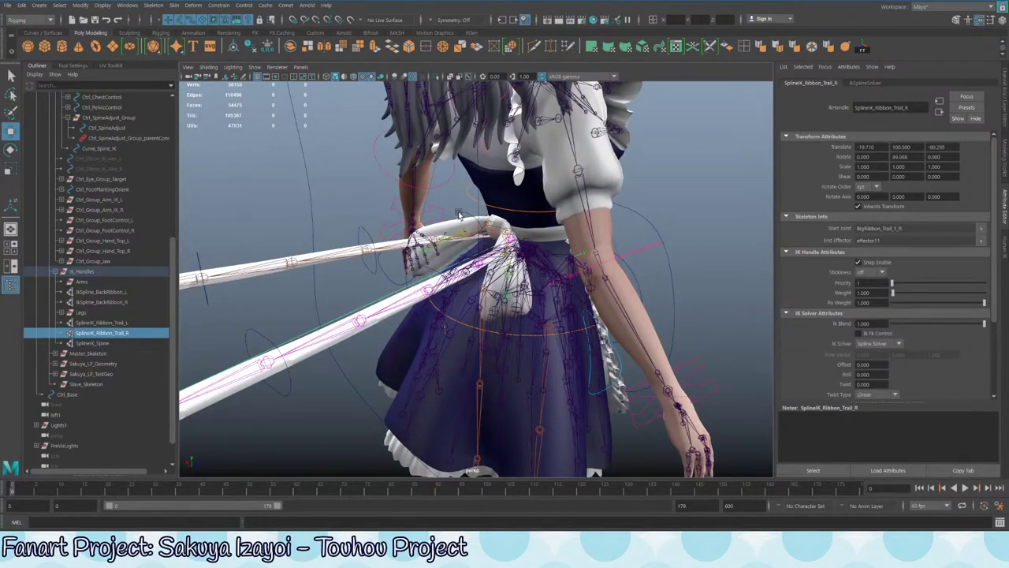
left_click(467, 217)
key("e")
key("ctrl+z")
key("q")
left_click_drag(429, 261, 405, 257, "alt")
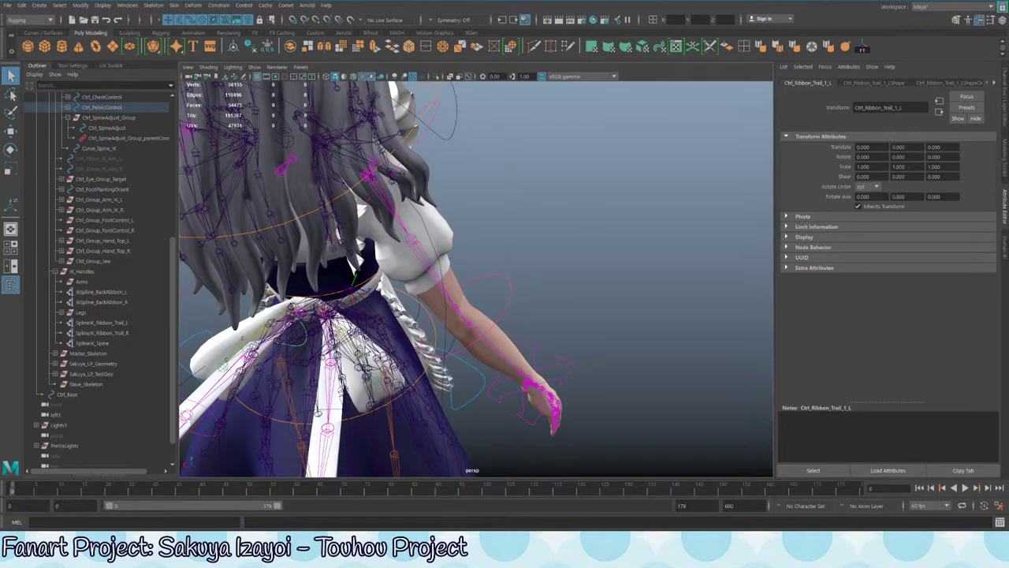
- Test-rotate Ctrl_Ribbon_Trail_1_R at the back bow, undo the rotation, and locate the control in the scene hierarchy
left_click_drag(512, 240, 430, 227, "alt")
left_click(398, 239)
key("e")
key("ctrl+z")
key("f")
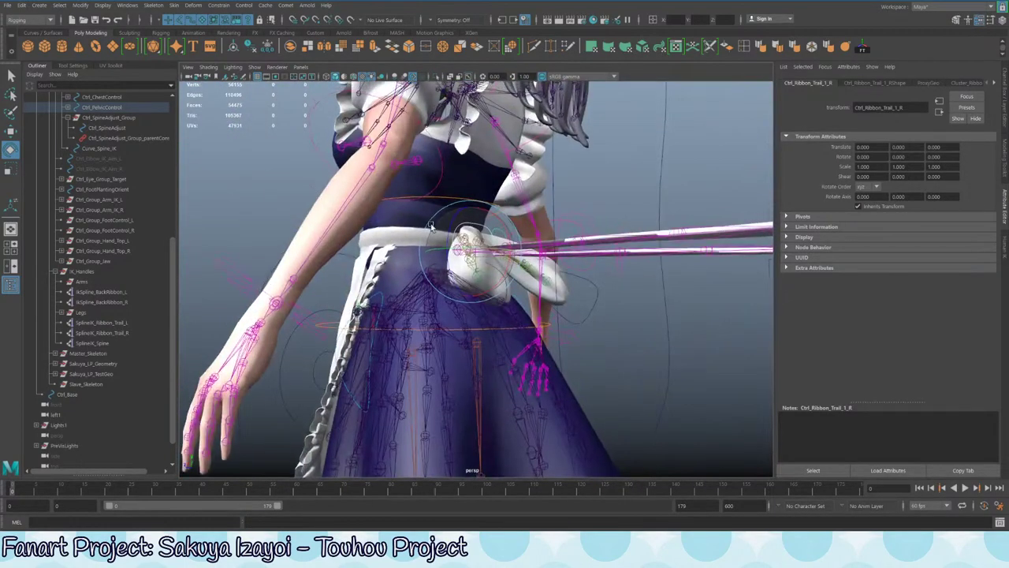
middle_click_drag(453, 240, 471, 254, "alt")
scroll(471, 254, "up", 2)
left_click_drag(471, 253, 464, 260, "alt")
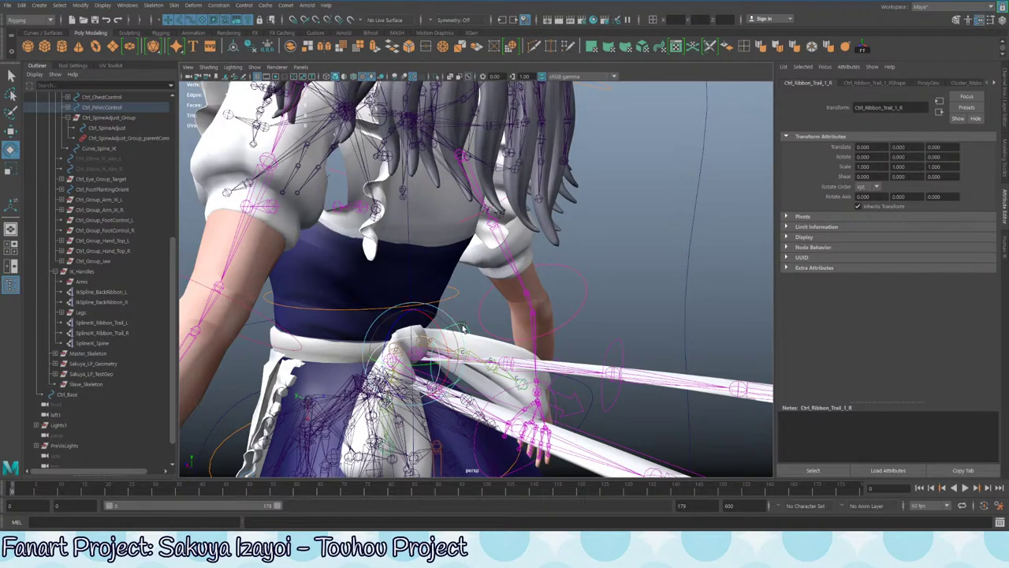
key("q")
key("f")
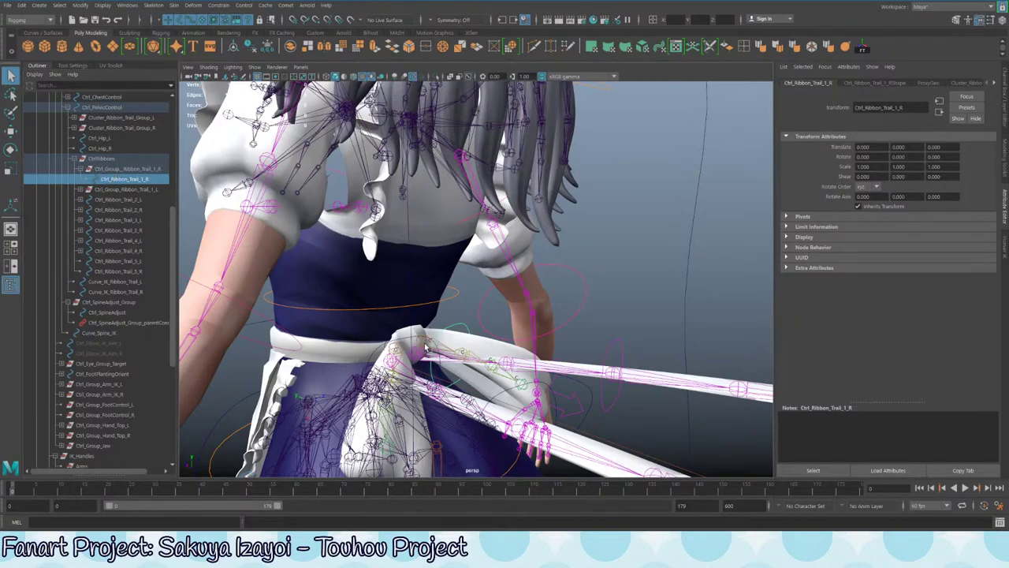
- Inspect the trail ribbon roots behind the bow up close and select Ctrl_BackRibbon_Start_R
left_click_drag(425, 347, 504, 326, "alt")
right_click_drag(504, 326, 531, 354, "alt")
middle_click_drag(384, 273, 386, 316, "alt")
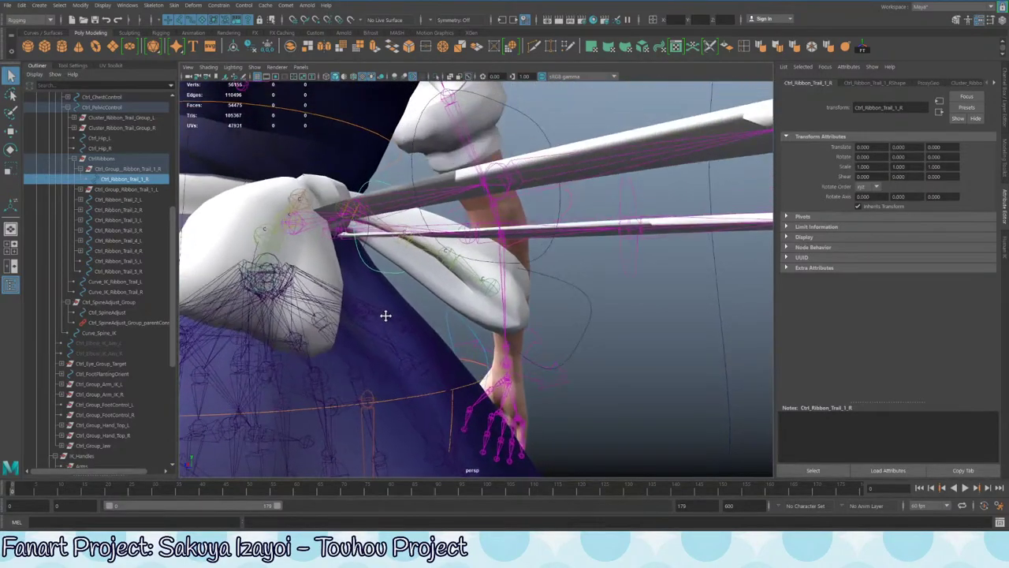
left_click_drag(386, 315, 396, 350, "alt")
left_click(378, 228)
left_click(356, 356)
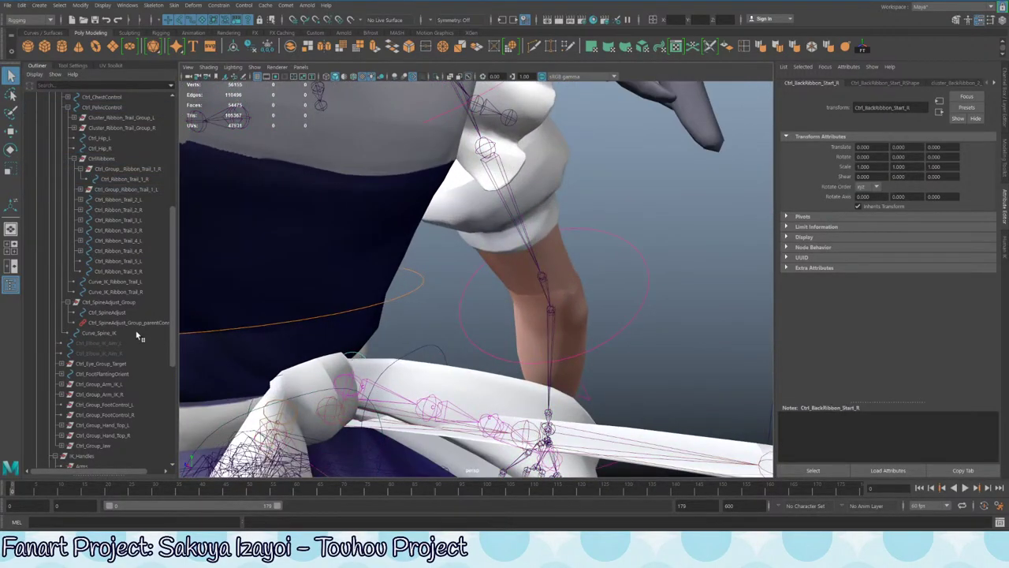
- Locate Ctrl_BackRibbon_Start_R in the scene hierarchy and expand the Ctrl_BackRibbon_L and Ctrl_BackRibbon_R groups
scroll(81, 248, "up", 5)
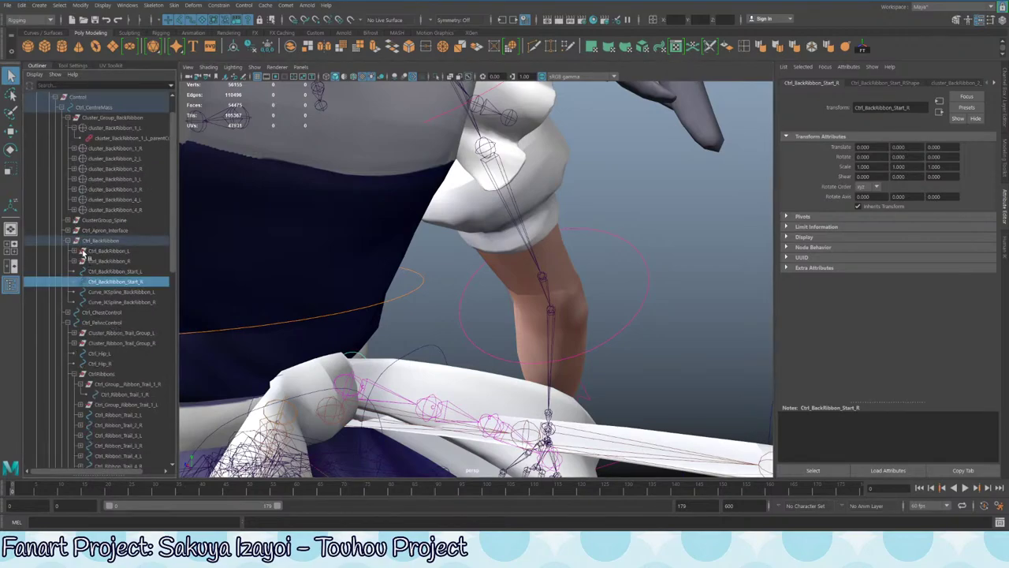
left_click(94, 262)
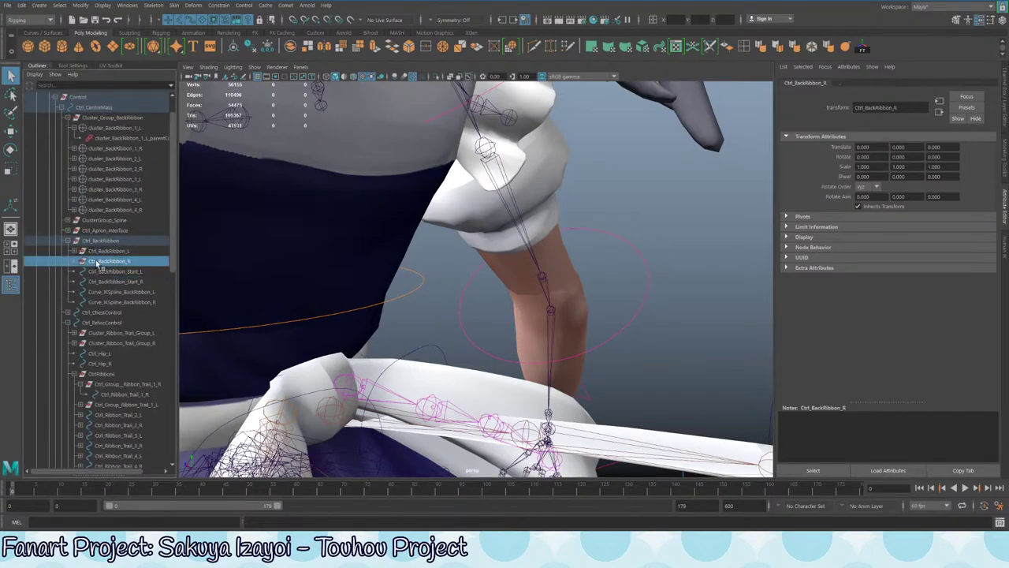
left_click(115, 281)
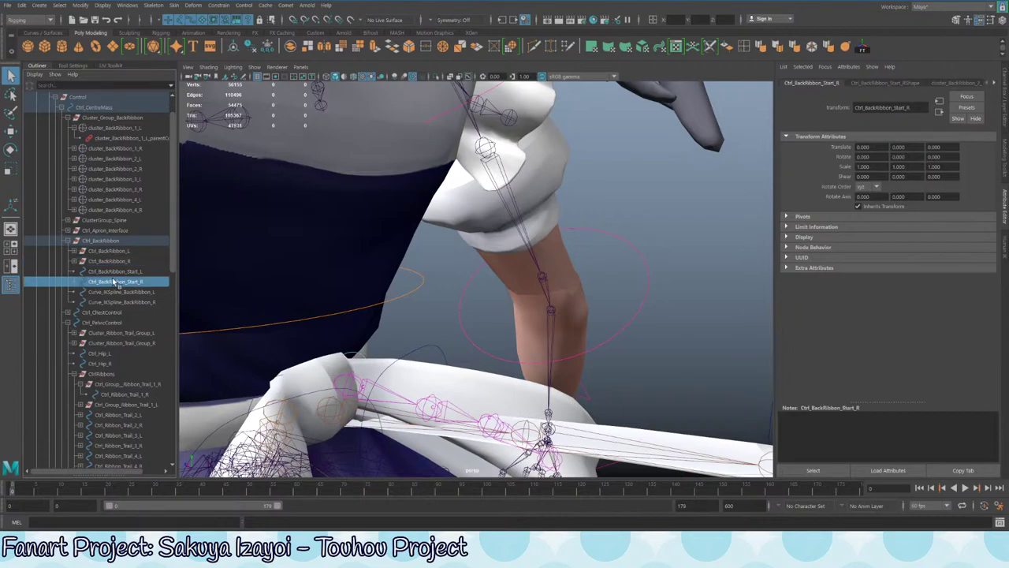
left_click(74, 261)
left_click(72, 261)
left_click(74, 252)
left_click(72, 272)
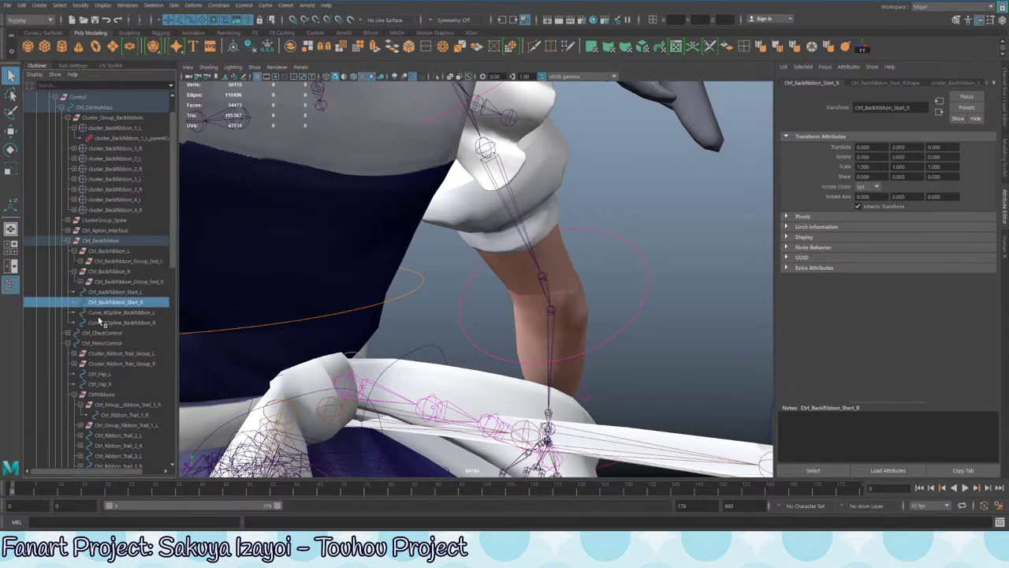
- Put Ctrl_BackRibbon_Start_L and Ctrl_BackRibbon_Start_R each into its own group
left_click(126, 293)
key("ctrl+g")
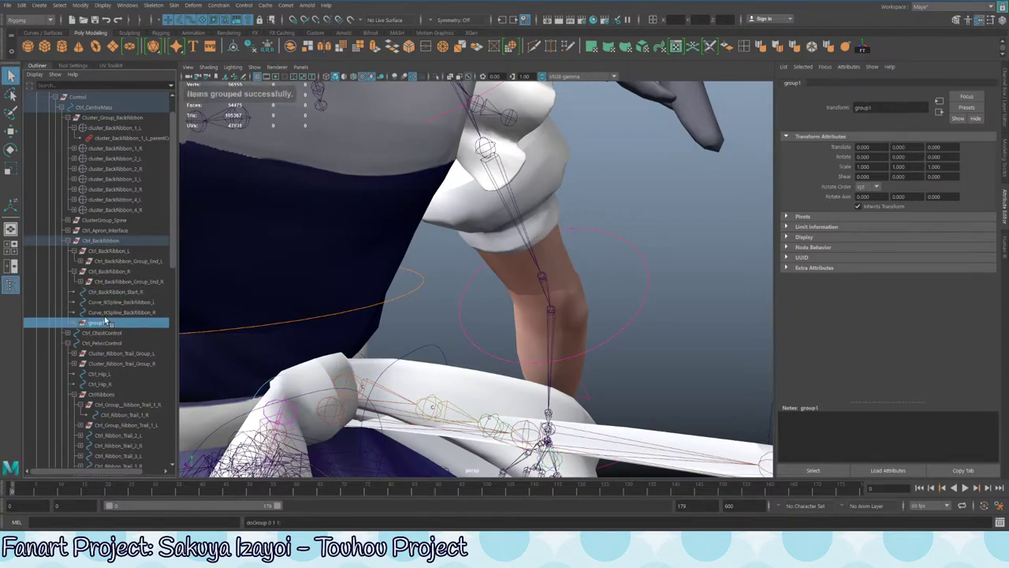
left_click(114, 293)
key("ctrl+g")
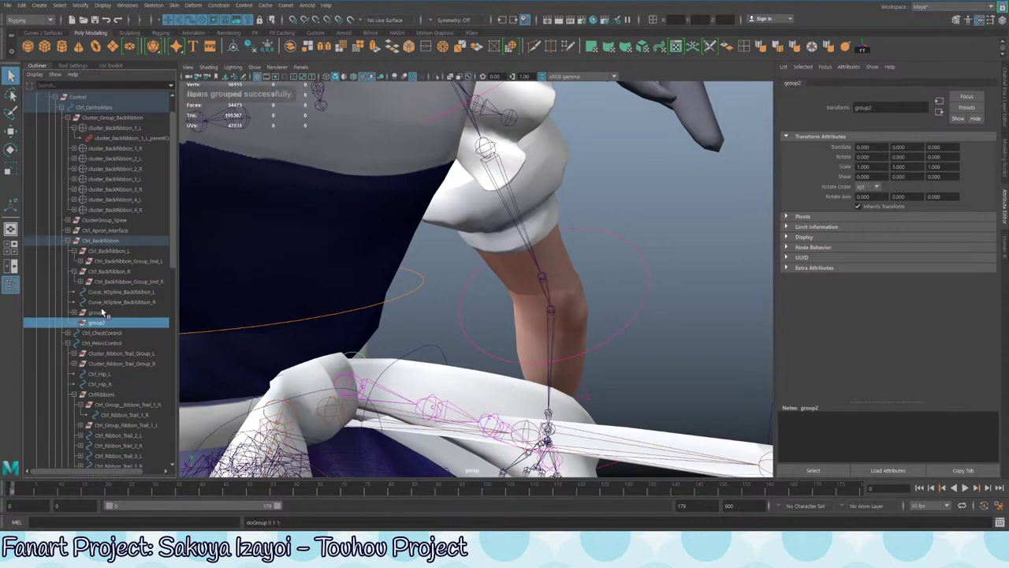
- Test-move Ctrl_Base along Z to check how the regrouped back ribbon controls follow, and undo the move
scroll(466, 302, "down", 8)
middle_click_drag(454, 296, 455, 164, "alt")
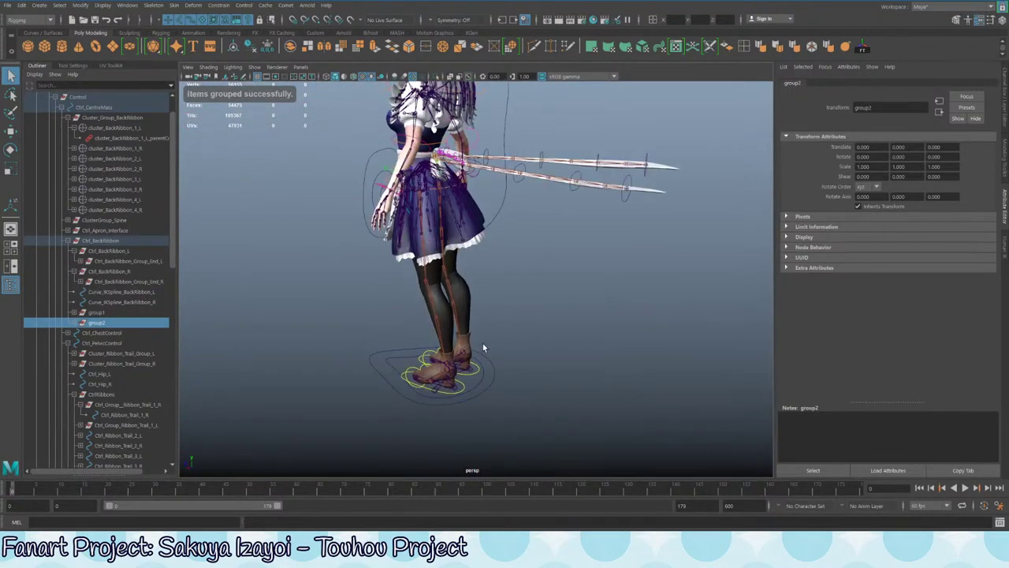
left_click(484, 377)
scroll(482, 384, "down", 2)
left_click(484, 363)
key("w")
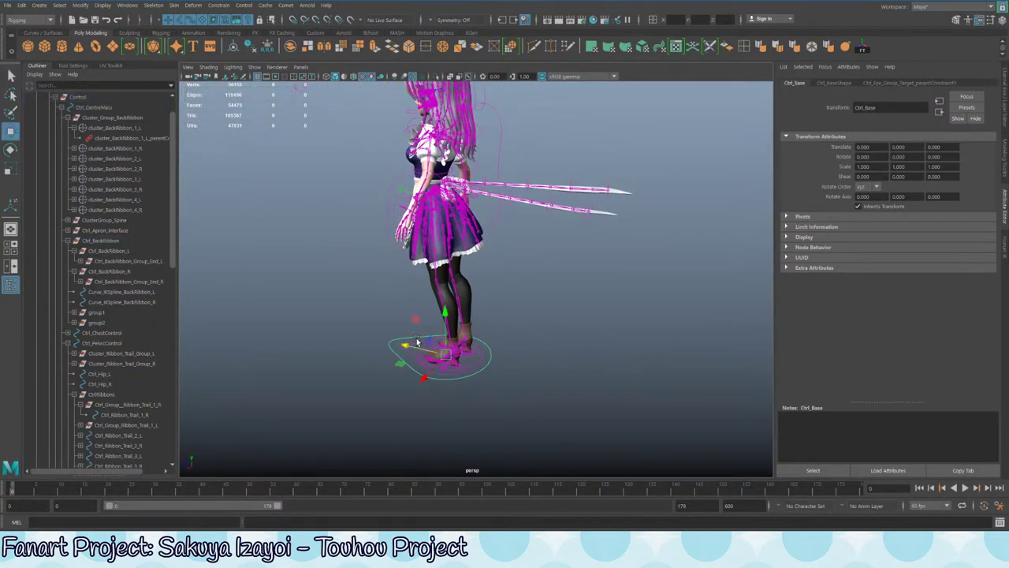
left_click_drag(410, 346, 431, 355)
key("ctrl+z")
- Test-move Ctrl_Base once more, inspect the bow mesh polySurface137 against the body, and undo the move
middle_click_drag(310, 270, 343, 370, "alt")
right_click_drag(343, 371, 448, 312, "alt")
middle_click_drag(424, 420, 417, 257, "alt")
right_click_drag(418, 257, 374, 287, "alt")
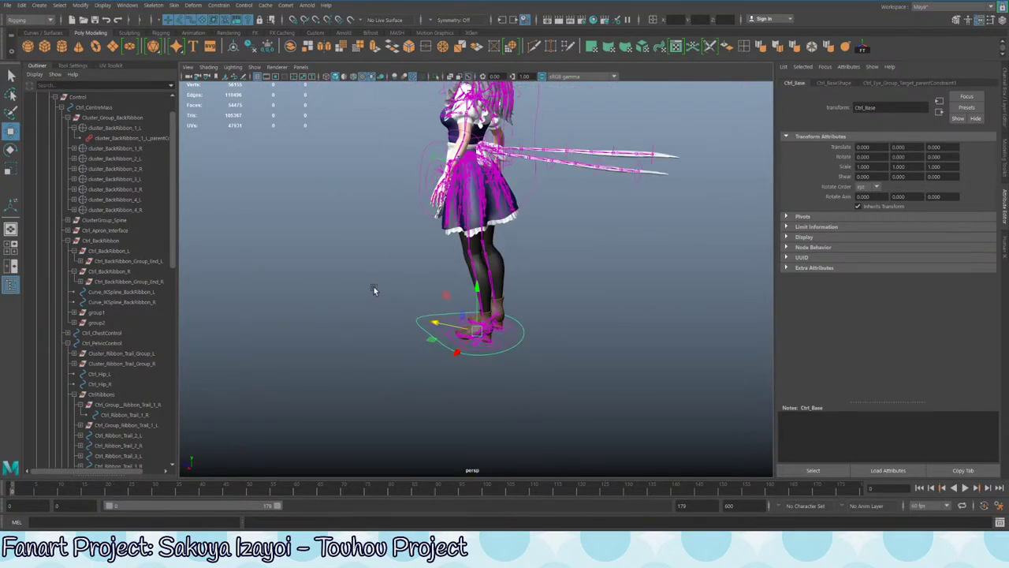
left_click_drag(374, 286, 354, 314, "alt")
middle_click_drag(352, 304, 439, 378, "alt")
scroll(389, 192, "up", 6)
left_click(291, 201)
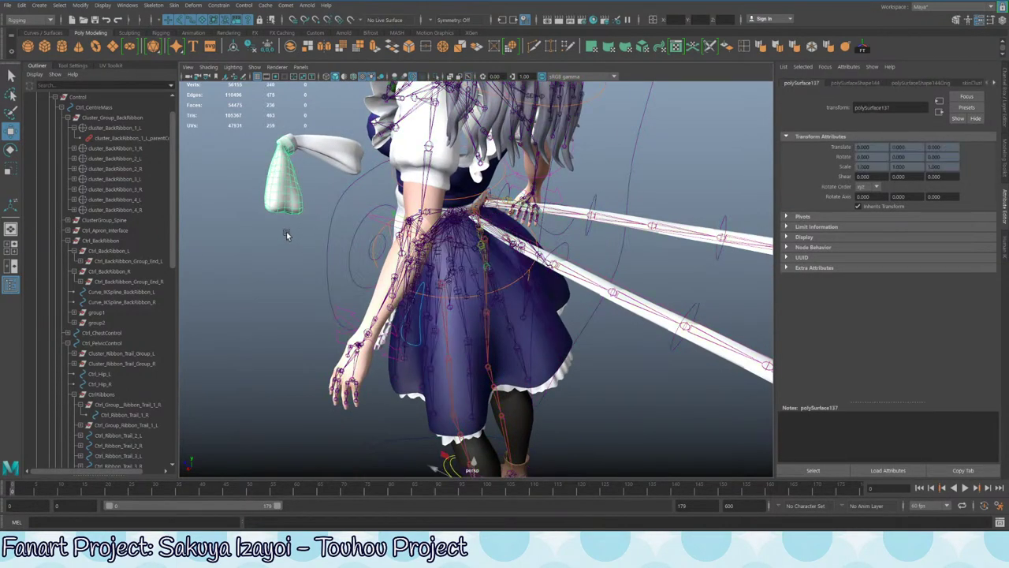
left_click_drag(286, 232, 287, 156, "alt")
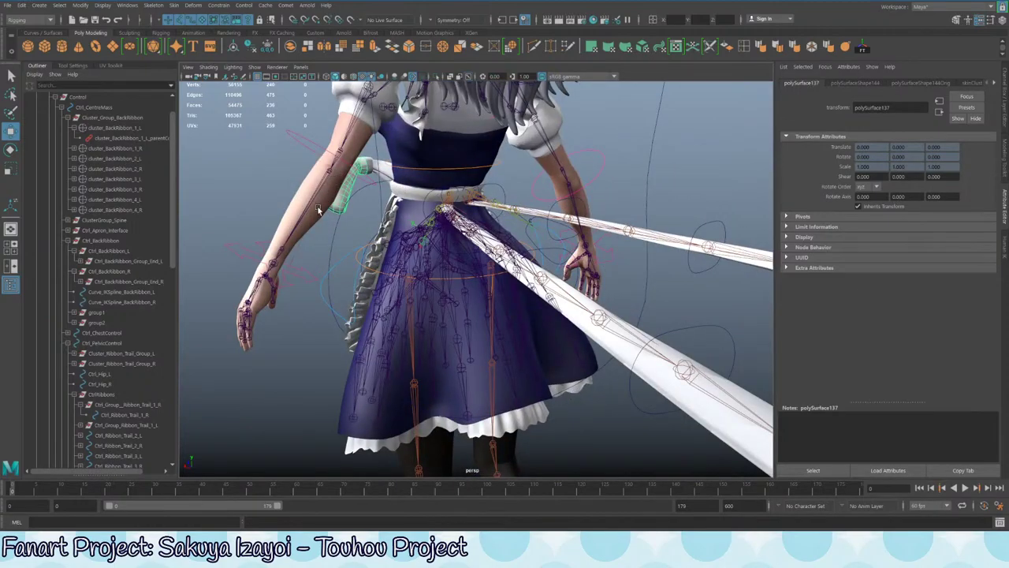
key("ctrl+z")
key("ctrl+z")
- Select the bow mesh polySurface137 at the waist and reveal it in the scene hierarchy under Test_BigRibbon
scroll(484, 288, "down", 5)
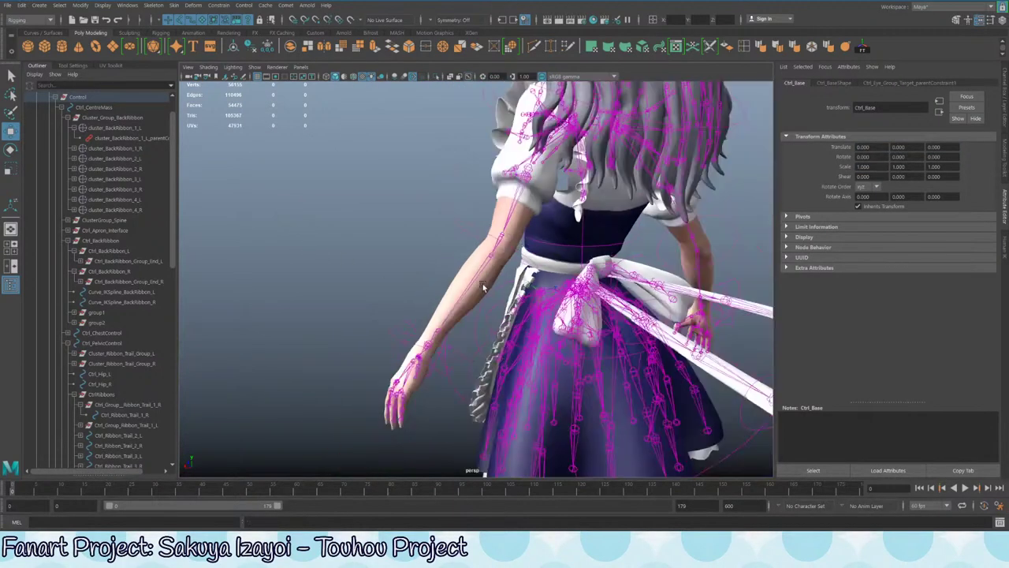
left_click_drag(484, 288, 426, 278, "alt")
middle_click_drag(426, 278, 583, 238, "alt")
scroll(505, 349, "up", 6)
key("q")
left_click(419, 290)
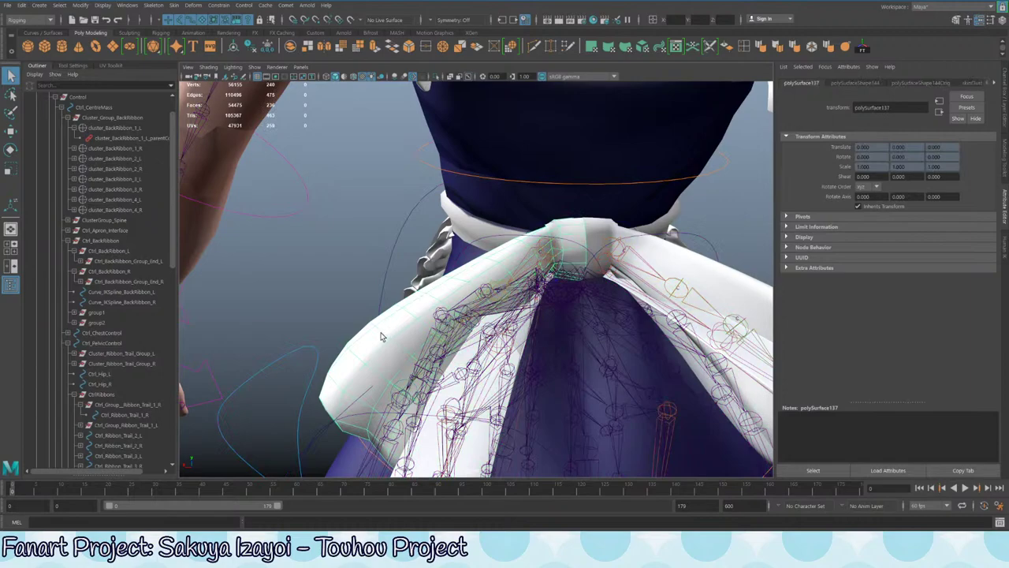
scroll(107, 237, "up", 1)
key("f")
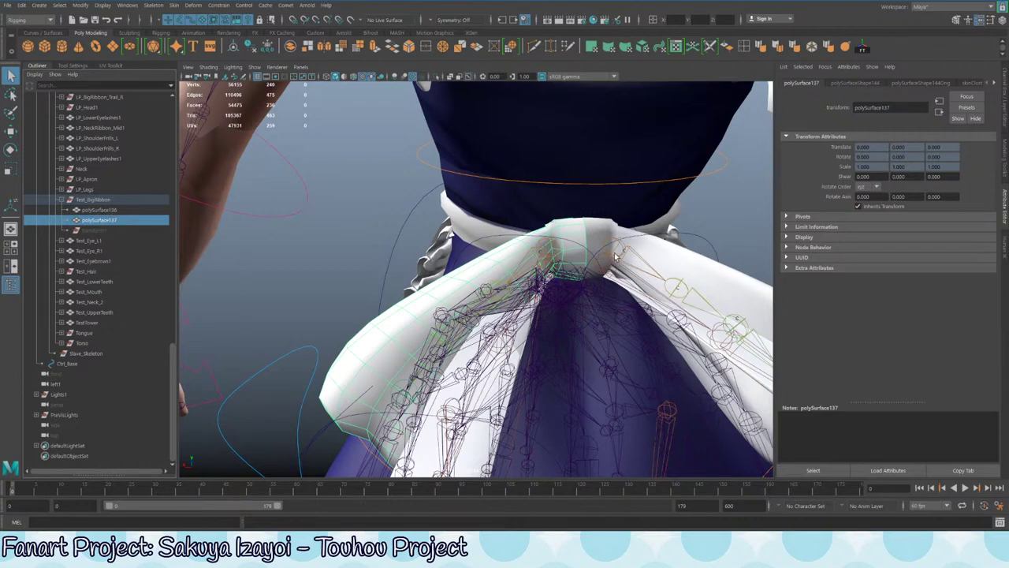
- Display polySurface137's channels and inputs and examine its skinning and its place in the Test_BigRibbon group
left_click_drag(616, 257, 532, 236, "alt")
key("ctrl+a")
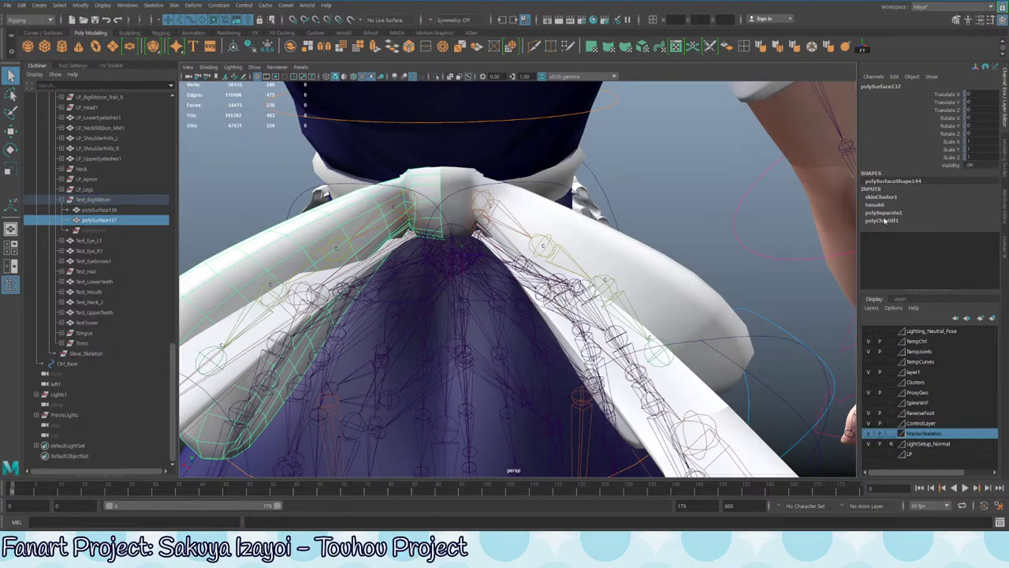
scroll(87, 199, "up", 5)
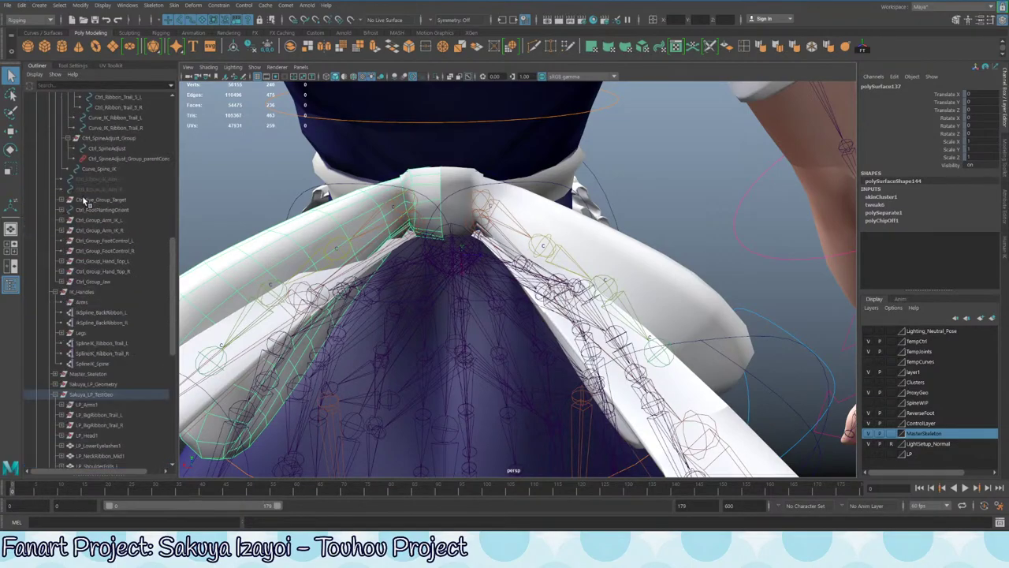
scroll(91, 230, "down", 3)
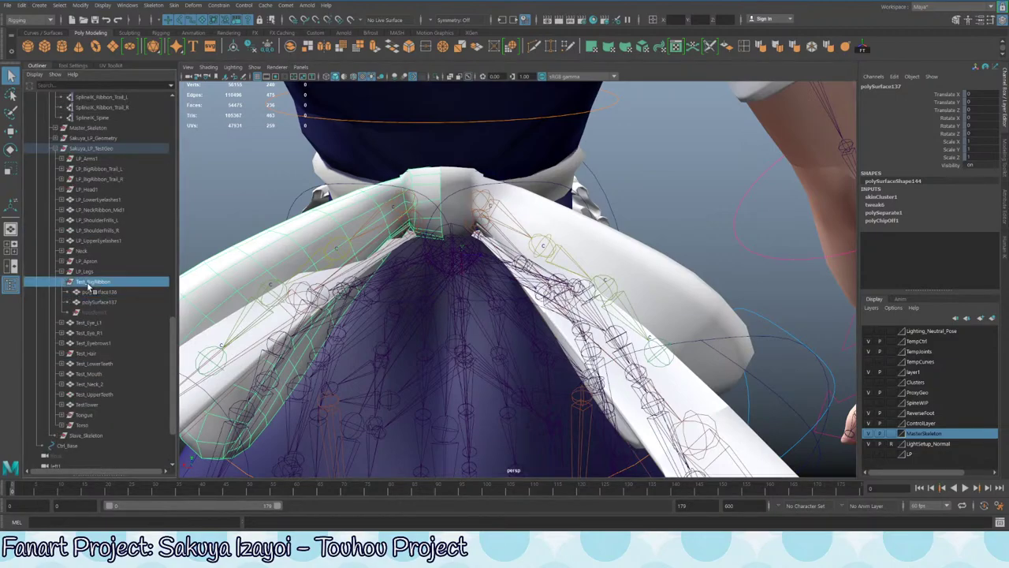
scroll(91, 302, "down", 3)
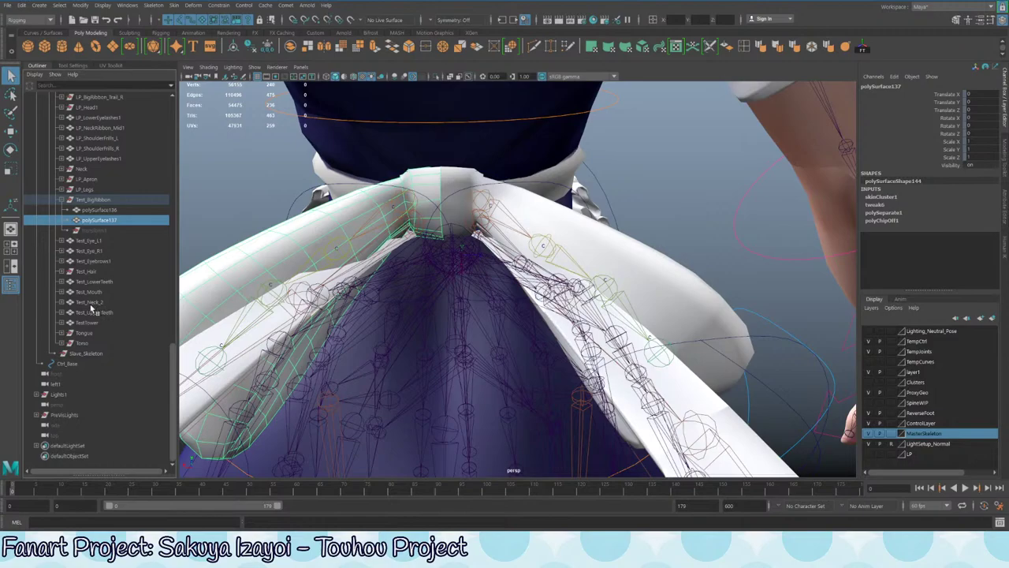
key("f")
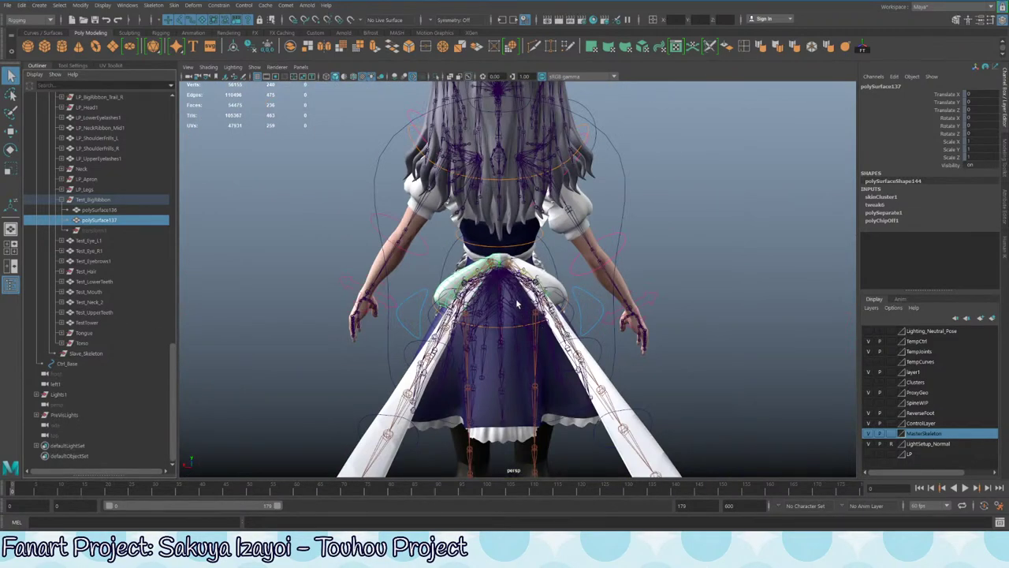
- Test-move Ctrl_Base forward along Z to see whether the bow follows the character
left_click_drag(447, 275, 540, 273, "alt")
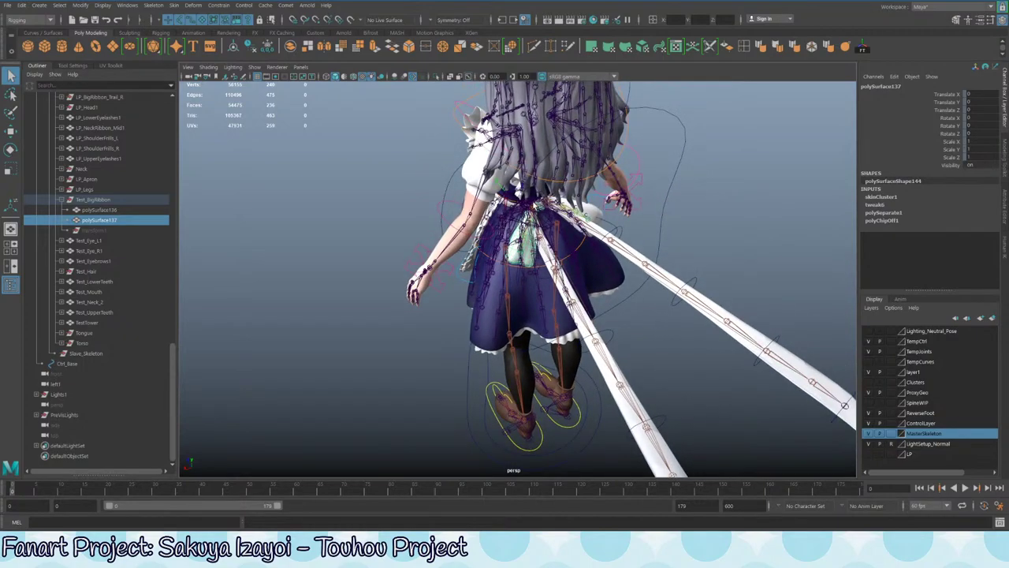
left_click(564, 450)
scroll(516, 427, "down", 2)
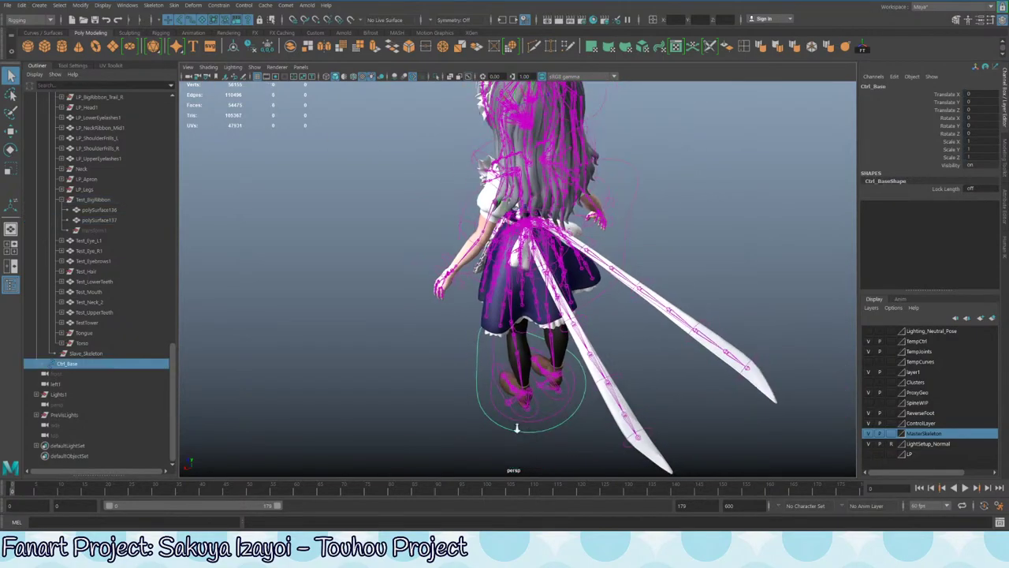
key("w")
left_click_drag(502, 345, 462, 331)
middle_click_drag(461, 331, 544, 406, "alt")
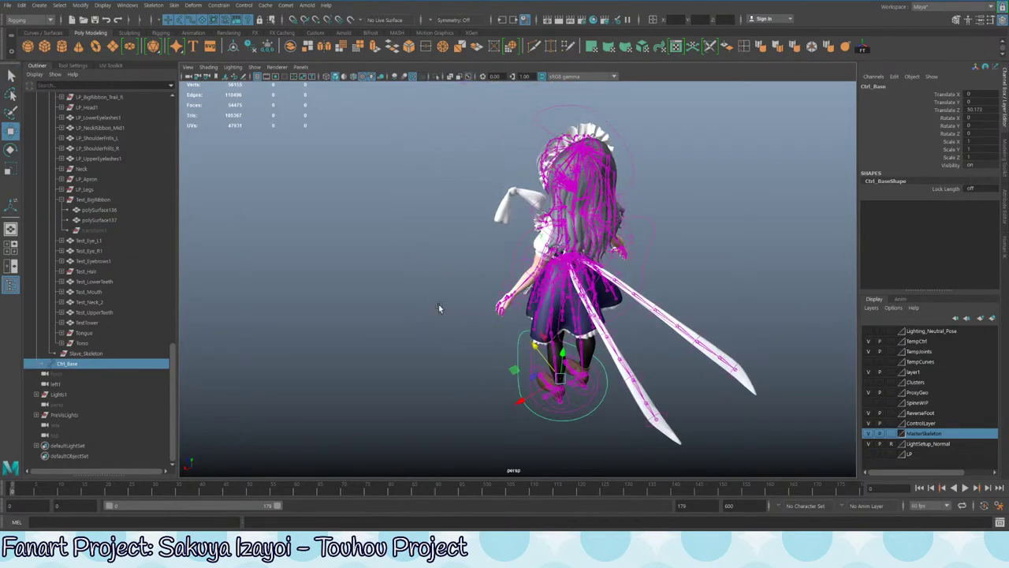
- Frame the bow mesh polySurface137 on its own and examine the hierarchy for what drives it
left_click(439, 305)
middle_click_drag(447, 206, 442, 298, "alt")
left_click_drag(442, 298, 502, 281, "alt")
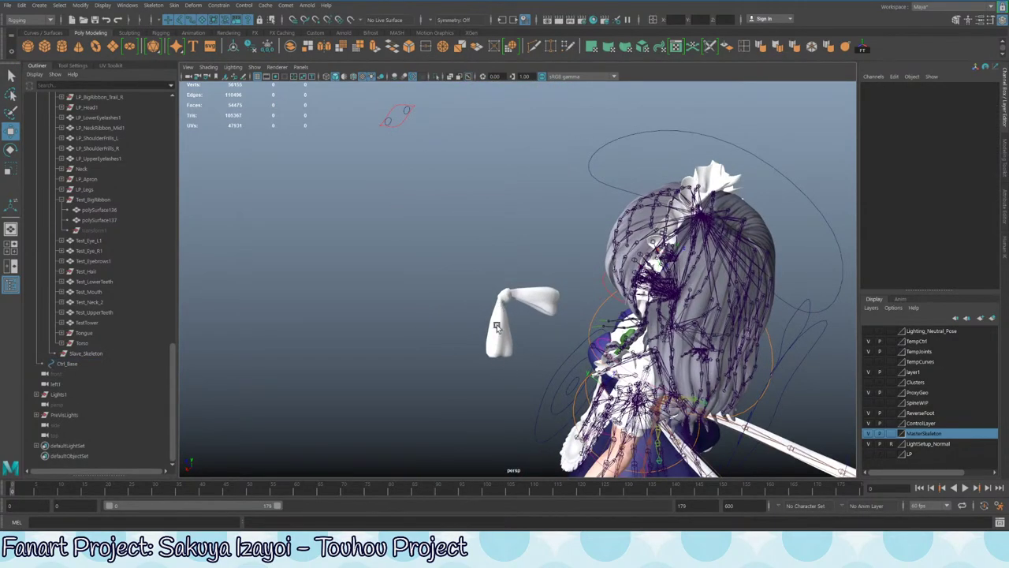
left_click(497, 324)
key("f")
left_click_drag(443, 303, 552, 262, "alt")
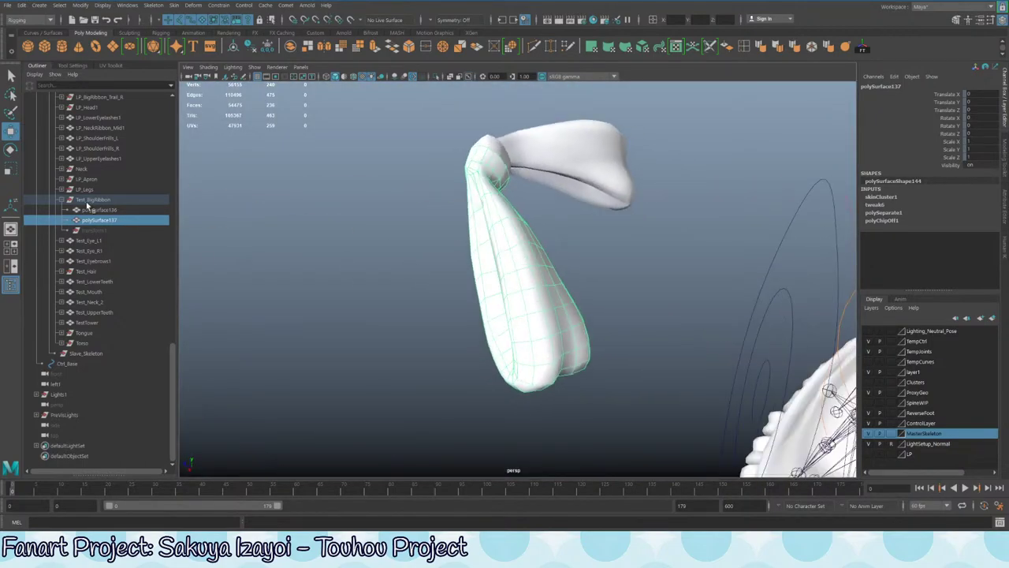
scroll(90, 207, "up", 5)
scroll(83, 235, "up", 10)
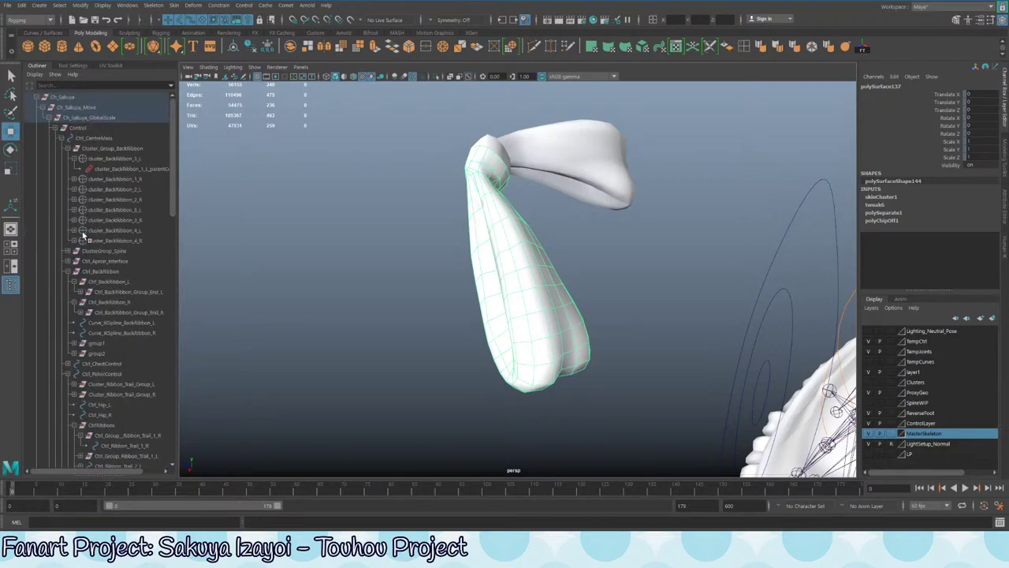
scroll(82, 231, "down", 12)
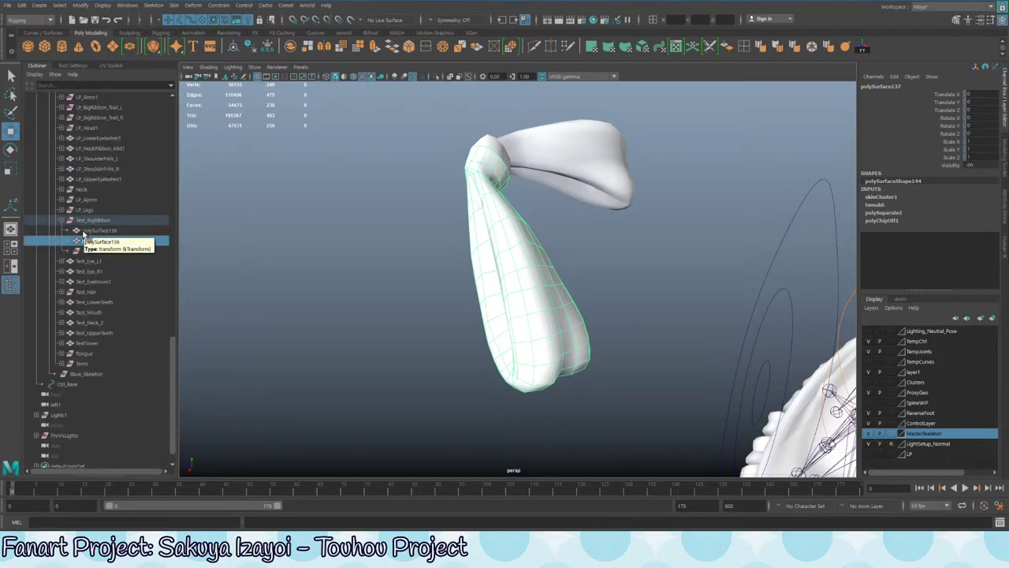
- Undo the forward test move of Ctrl_Base
right_click_drag(562, 300, 229, 221, "alt")
key("ctrl+z")
key("ctrl+z")
key("ctrl+z")
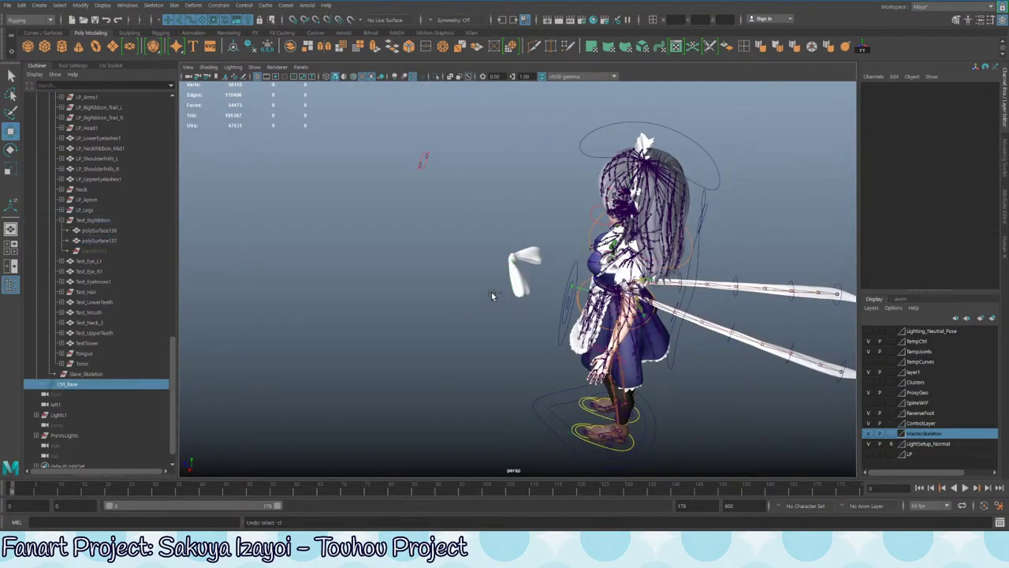
- Reparent the Test_BigRibbon group out of Sakuya_LP_TestGeo so it sits directly under Ch_Sakuya_GlobalScale
left_click(100, 220)
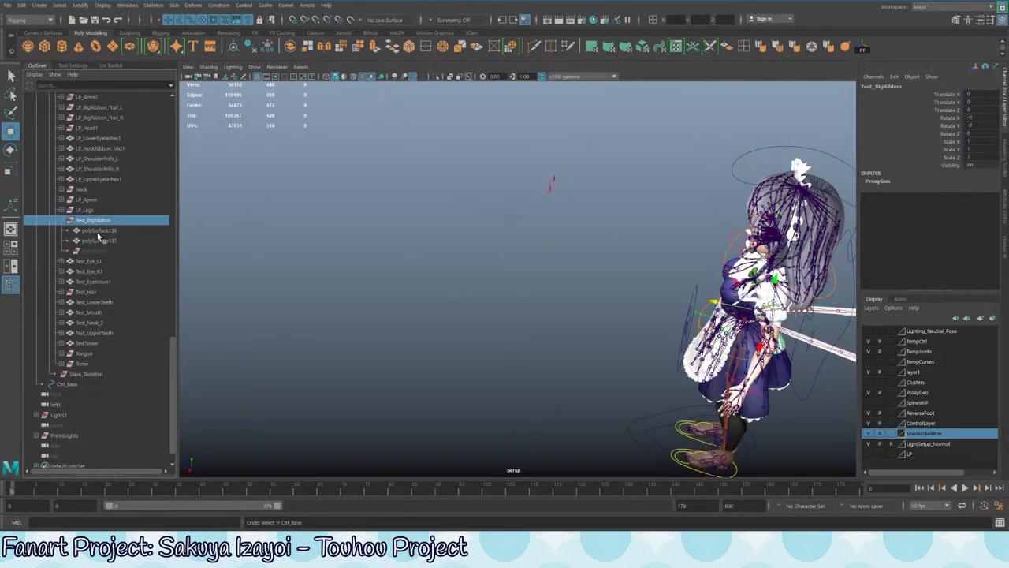
left_click(93, 240)
scroll(112, 312, "up", 3)
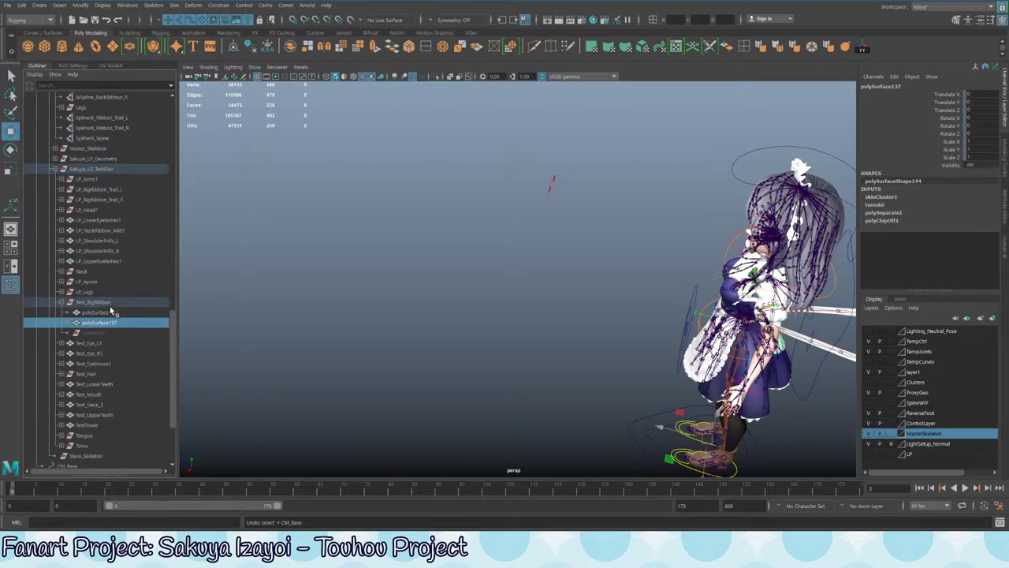
left_click(104, 303)
scroll(108, 328, "up", 6)
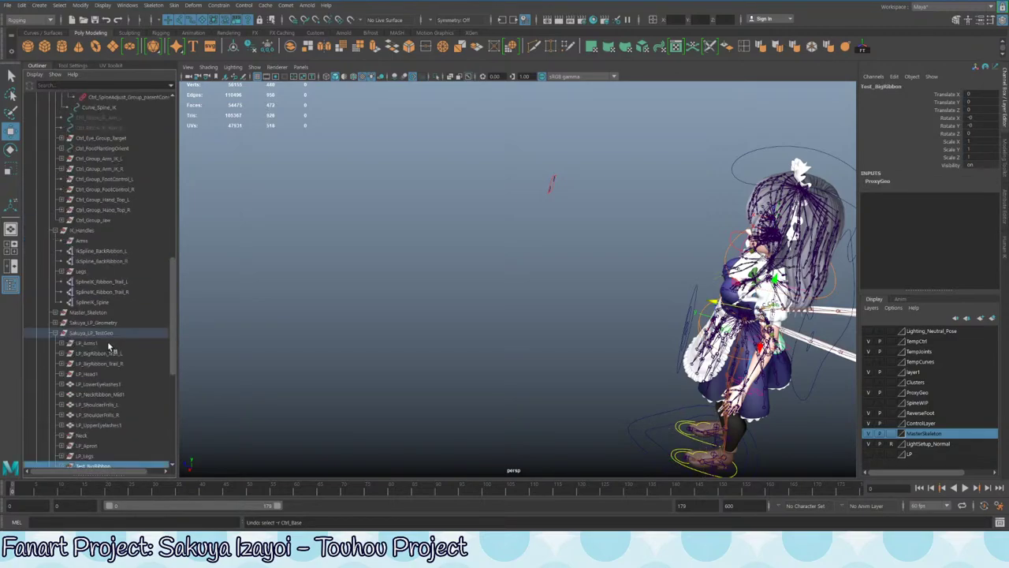
scroll(94, 347, "down", 6)
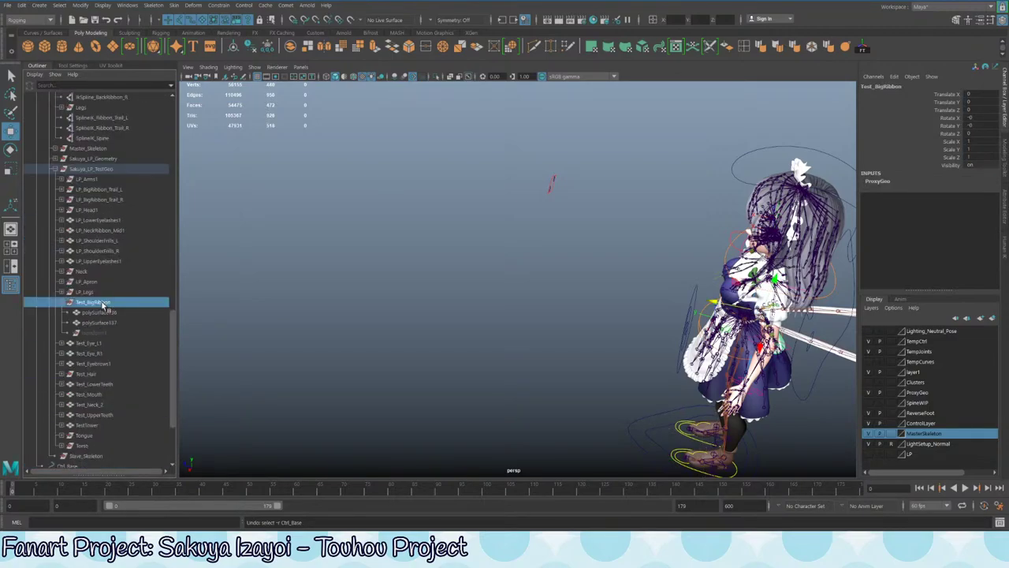
middle_click_drag(102, 306, 96, 168)
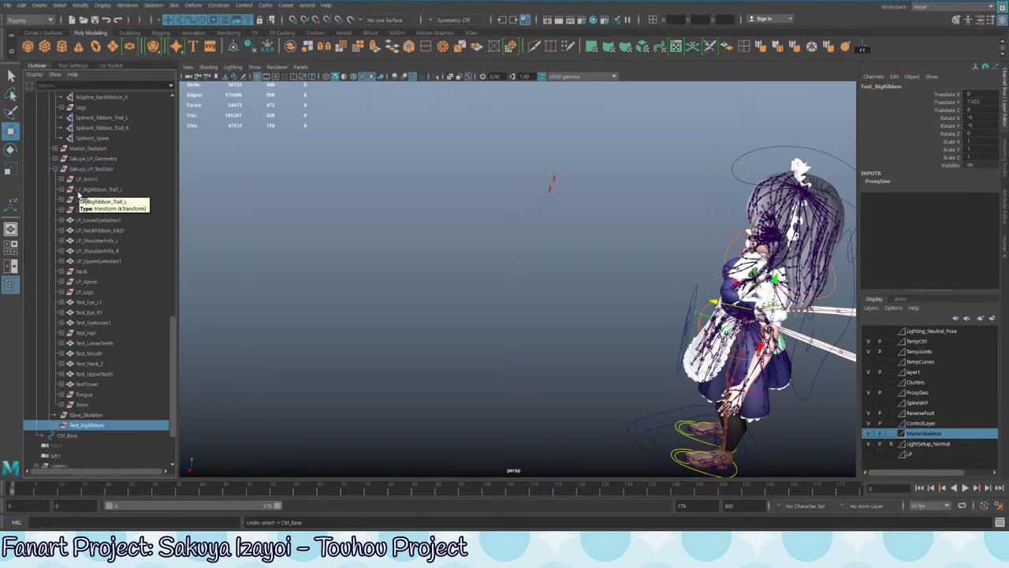
- Test-scale Ctrl_Base uniformly to about 1.38 to check how the back bow responds, and undo the scaling
scroll(79, 230, "up", 15)
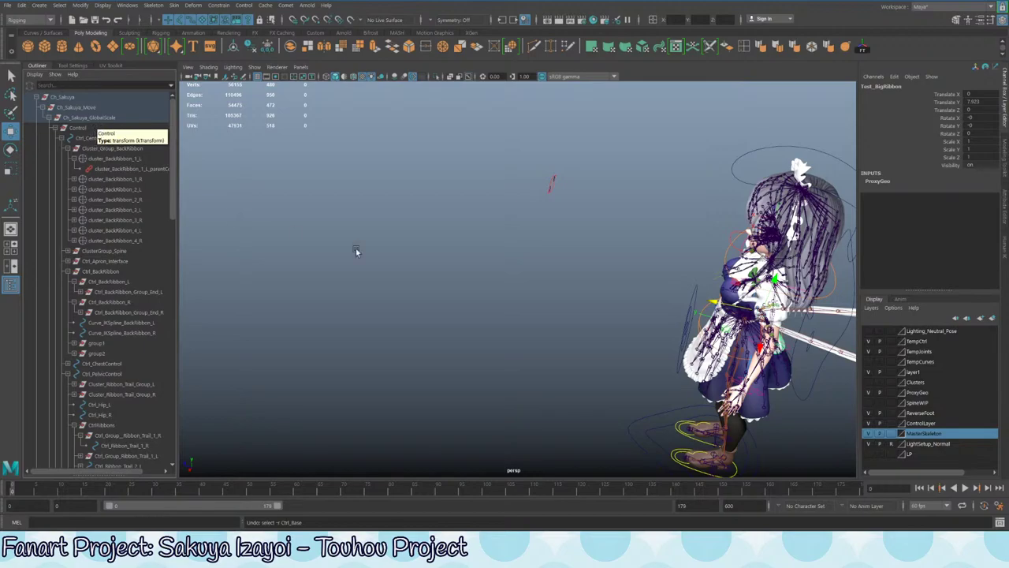
scroll(322, 231, "down", 5)
scroll(585, 315, "up", 4)
left_click_drag(596, 426, 585, 444, "alt")
left_click(558, 424)
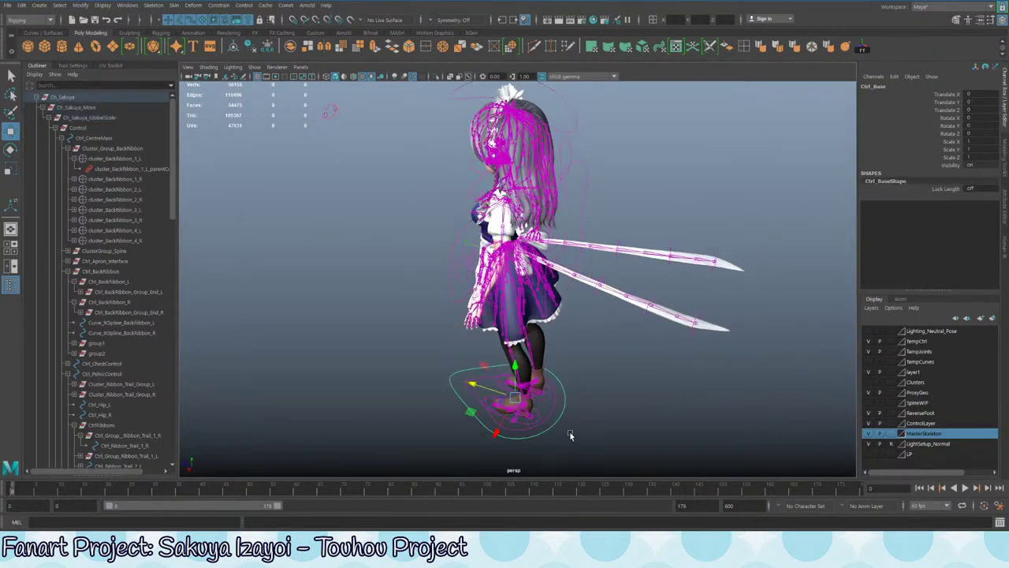
key("r")
left_click_drag(518, 400, 555, 384)
key("ctrl+z")
key("ctrl+z")
key("ctrl+z")
key("ctrl+z")
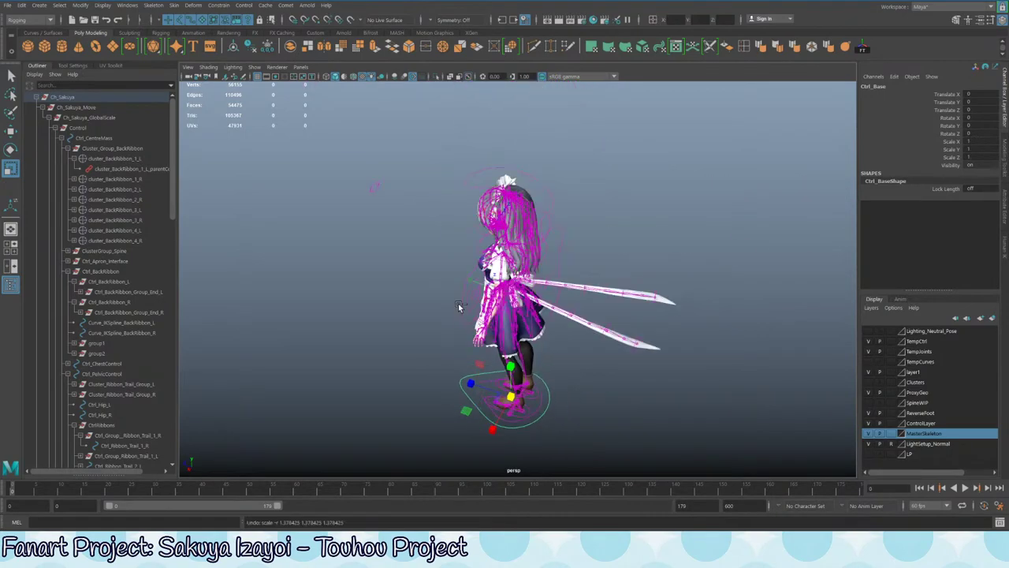
- Test-move Ctrl_Base about 97.6 units forward along Z, and undo the move
key("w")
left_click_drag(483, 390, 335, 378)
key("ctrl+z")
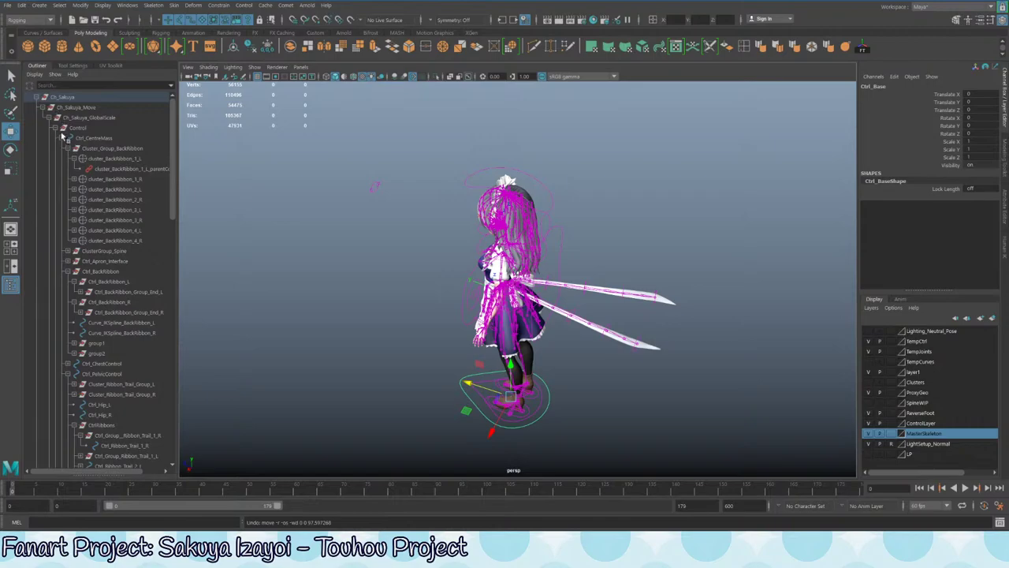
- Collapse the Control and IK_Handles groups and reparent Test_BigRibbon directly under Ch_Sakuya
left_click(54, 126)
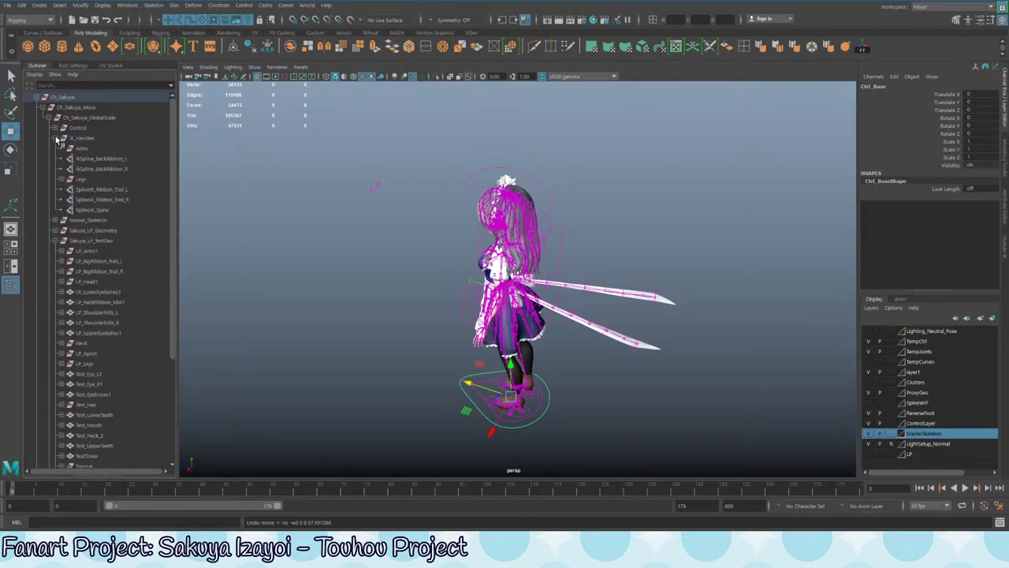
left_click(57, 138)
left_click(109, 169)
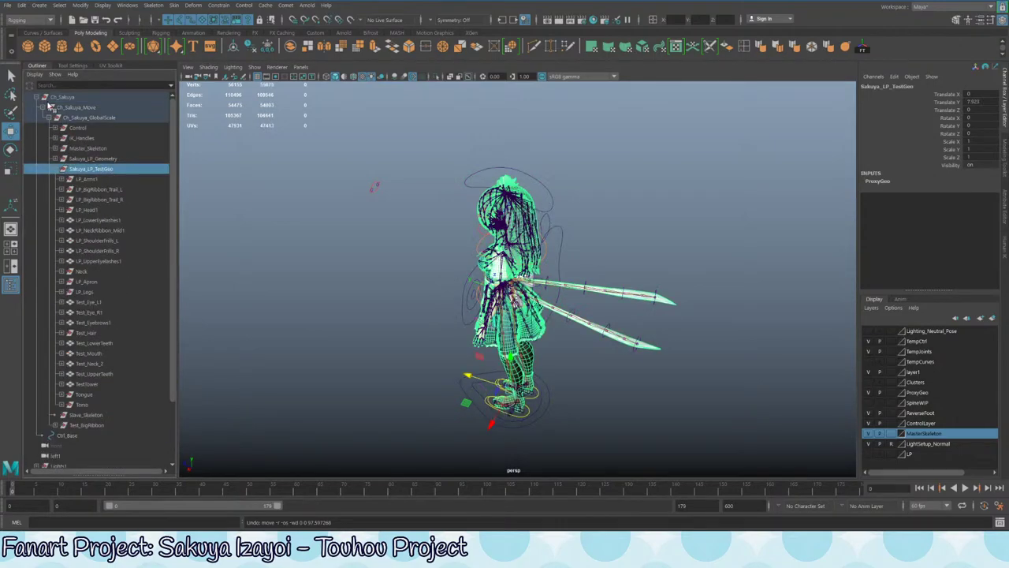
left_click(85, 117)
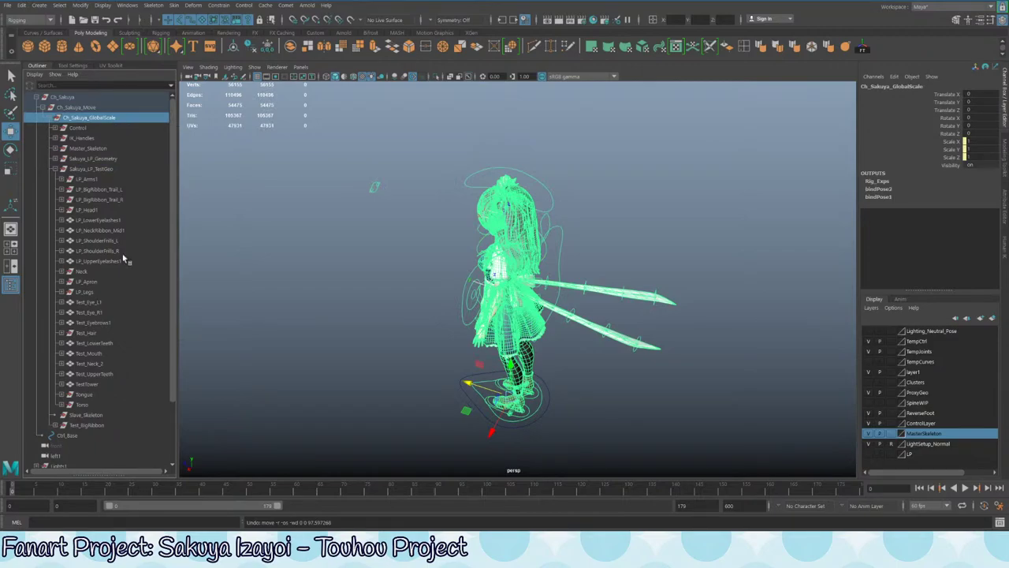
left_click(118, 428)
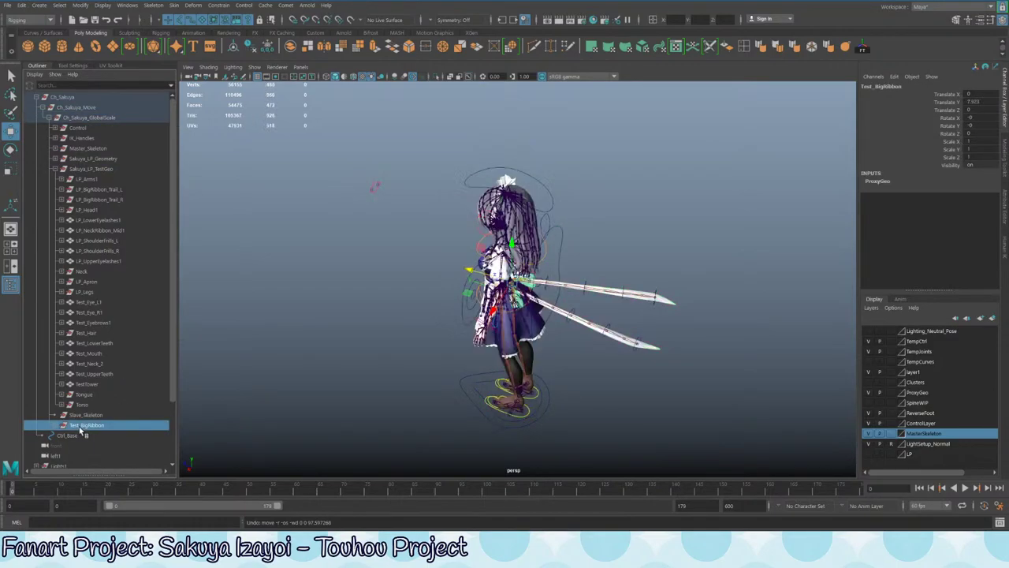
middle_click_drag(79, 428, 85, 108)
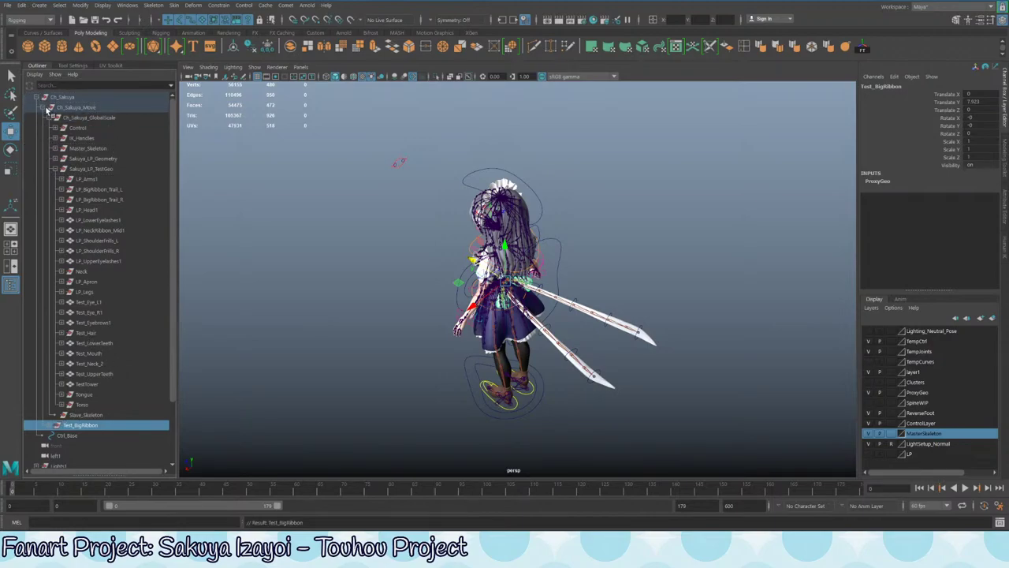
middle_click_drag(87, 428, 42, 105)
- Test-move Ctrl_Base back and forth to check that the back bow follows, and undo the moves
middle_click_drag(593, 418, 537, 357, "alt")
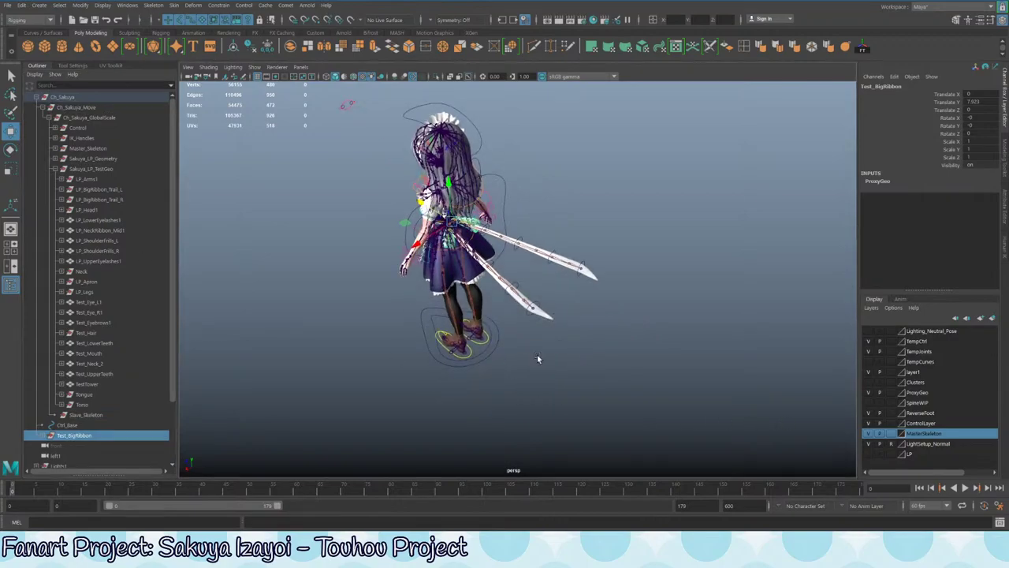
left_click(491, 351)
middle_click_drag(432, 318, 385, 302, "alt")
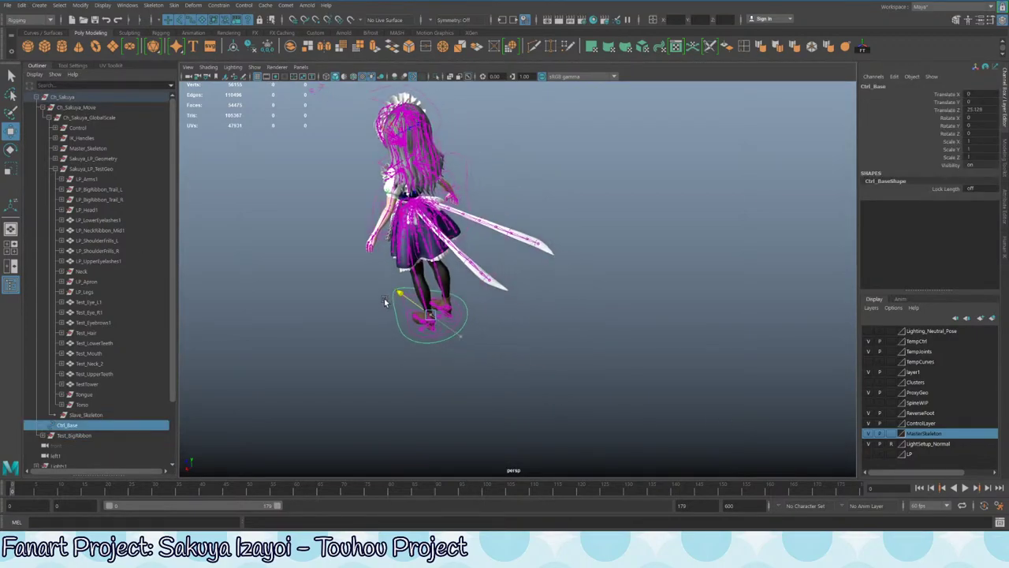
left_click_drag(385, 302, 409, 337)
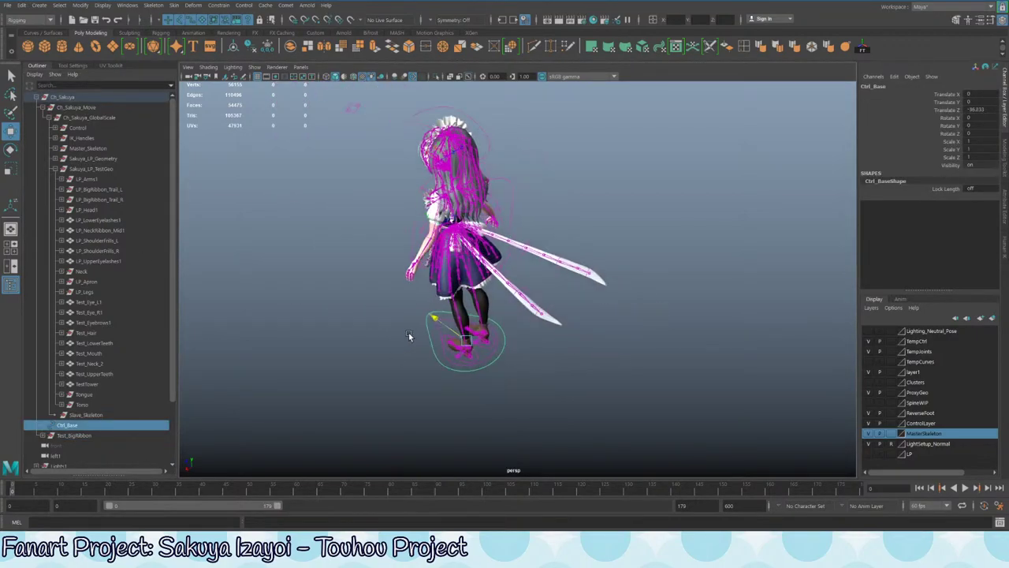
middle_click_drag(409, 337, 368, 303)
key("e")
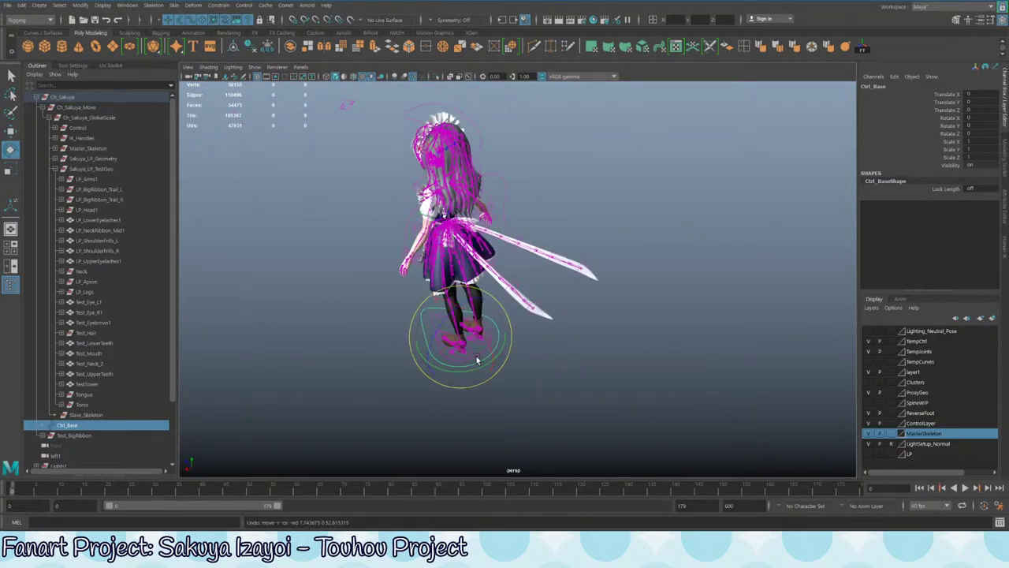
- Test-scale Ctrl_Base uniformly to about 1.67 with Test_BigRibbon under Ch_Sakuya, and undo the scaling
key("r")
left_click_drag(460, 335, 514, 316)
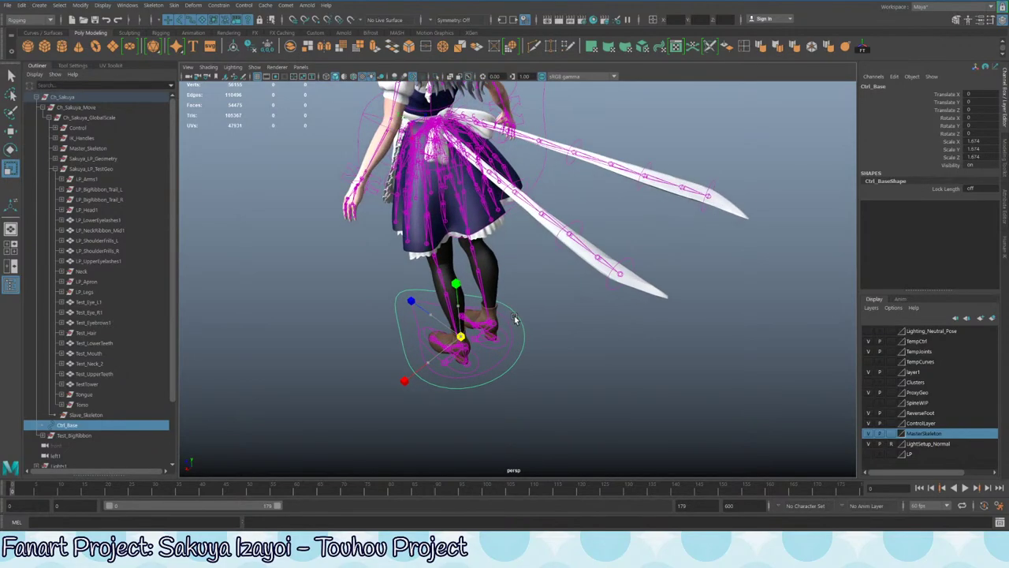
key("ctrl+z")
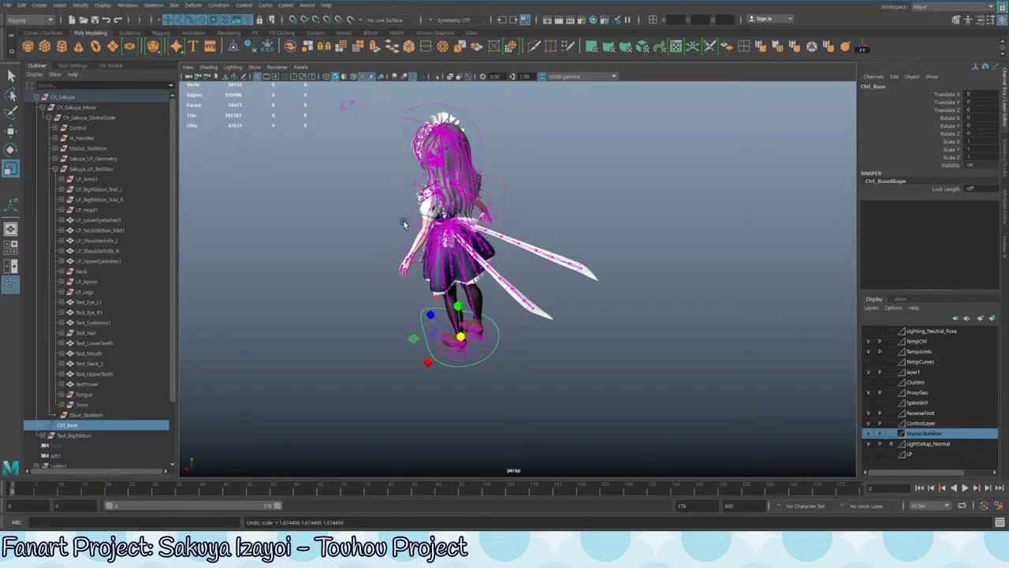
- Unparent Sakuya_LP_TestGeo from Ch_Sakuya_GlobalScale so it sits directly under Ch_Sakuya beside Test_BigRibbon
scroll(141, 233, "down", 3)
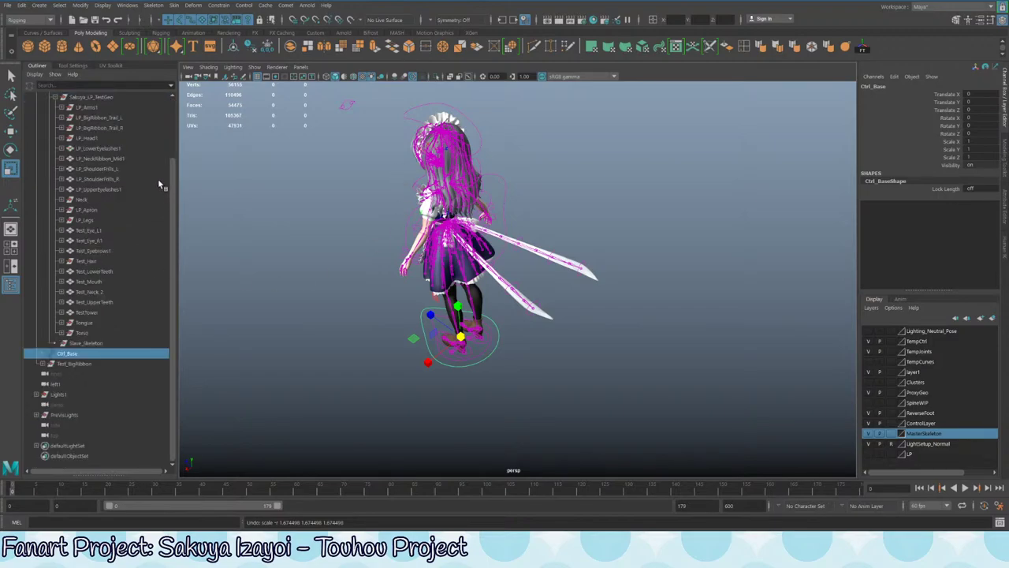
scroll(153, 181, "up", 3)
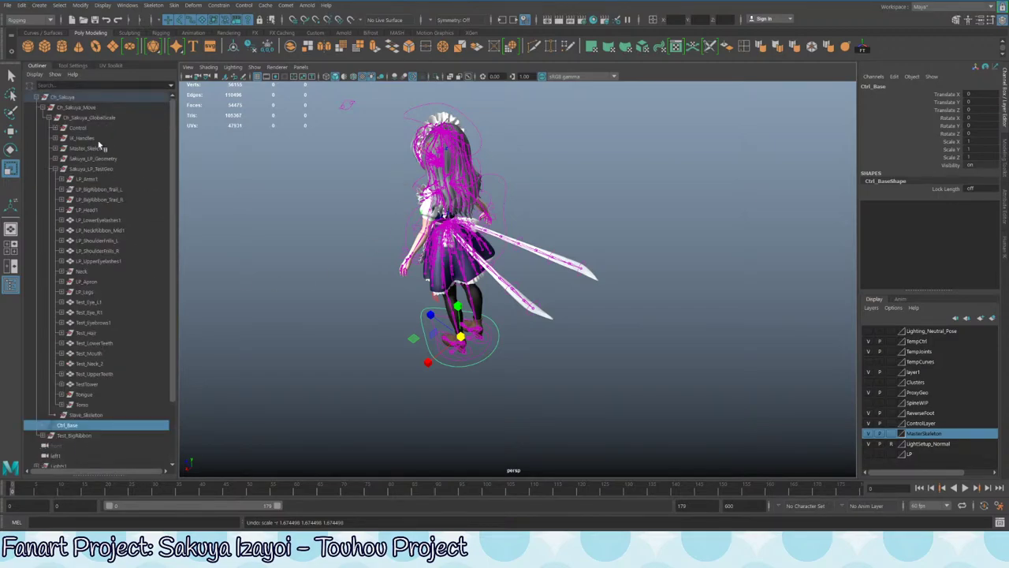
left_click(35, 74)
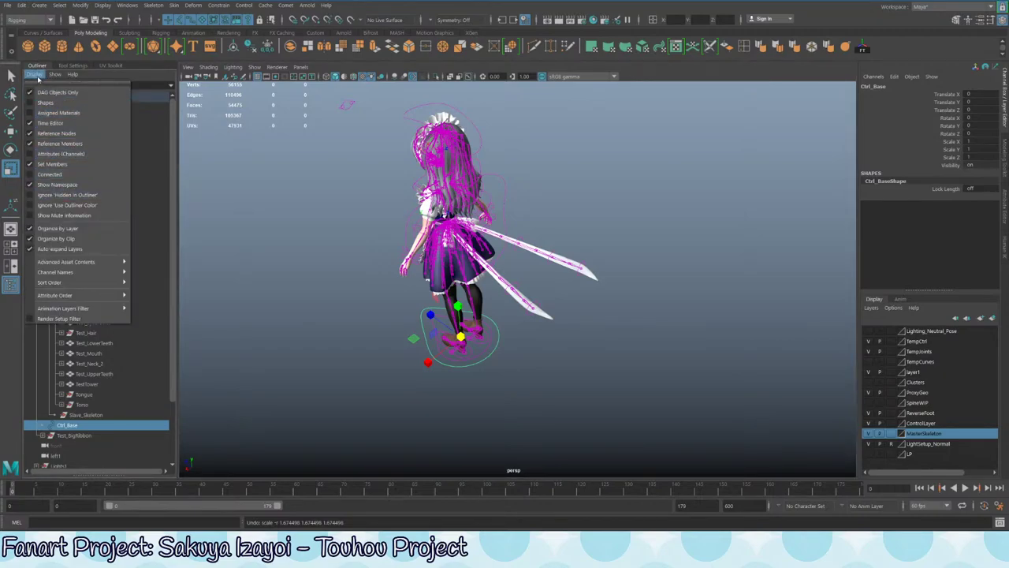
left_click(34, 79)
scroll(111, 316, "down", 3)
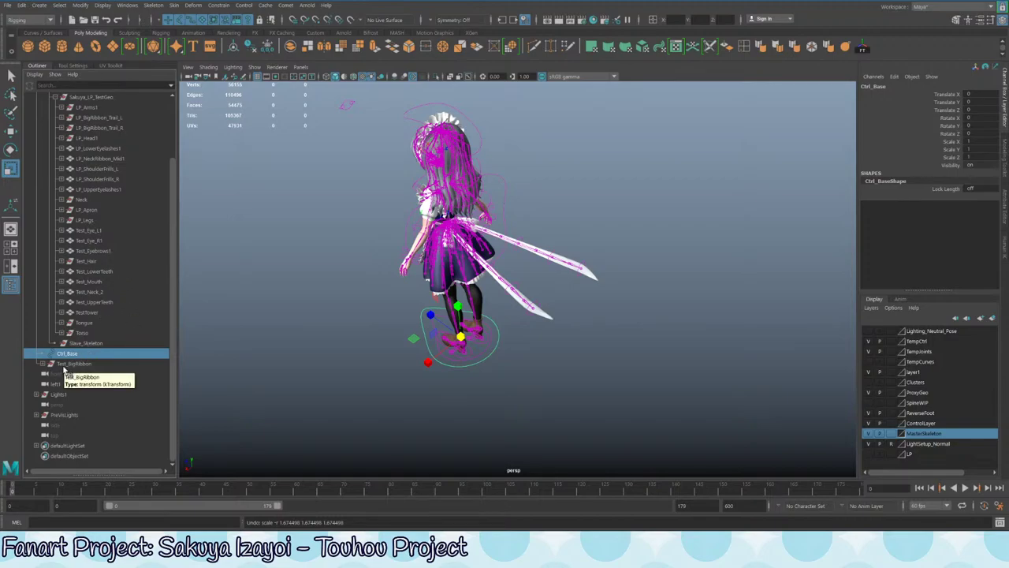
left_click(82, 364)
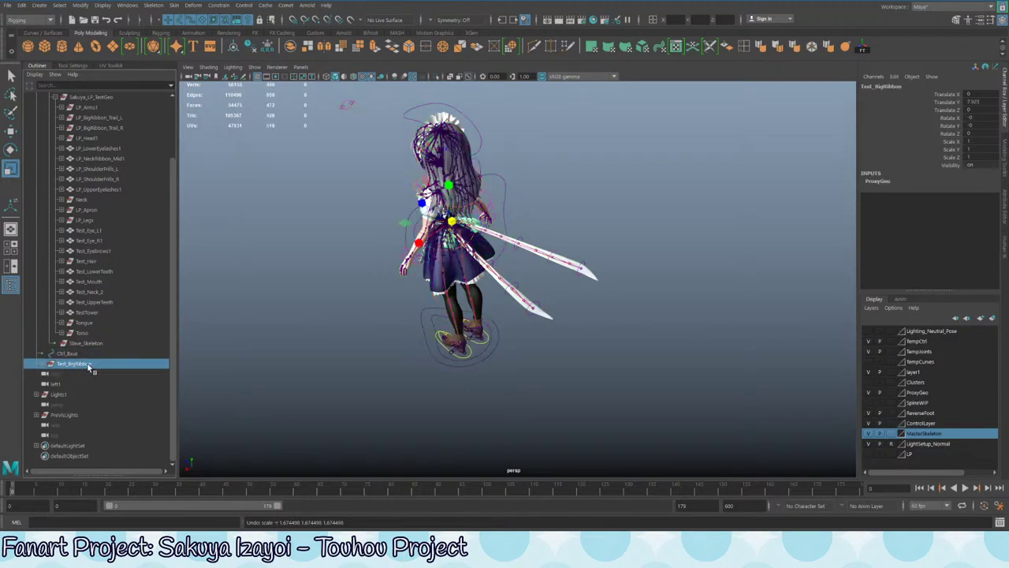
scroll(93, 362, "up", 3)
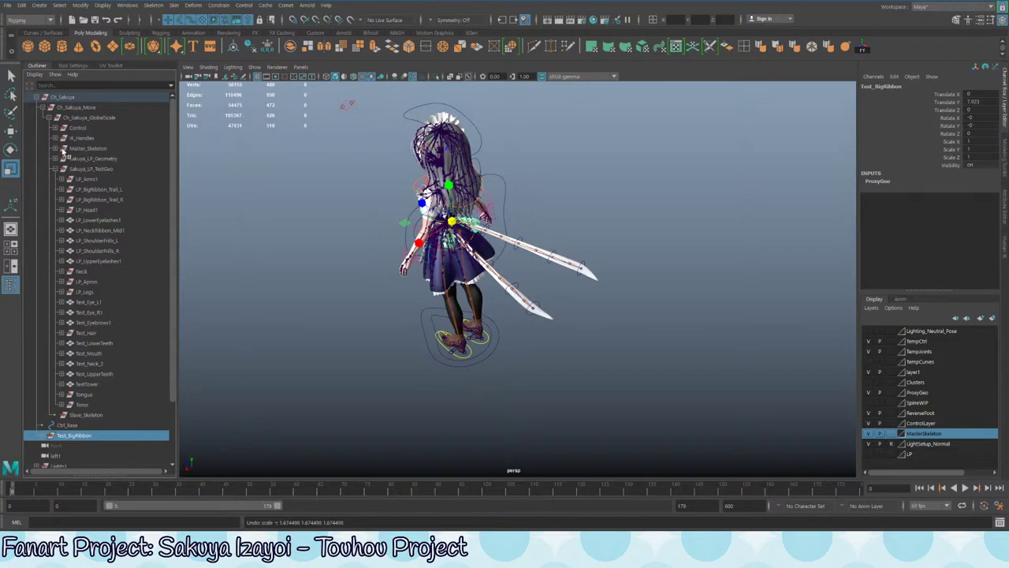
left_click(102, 170)
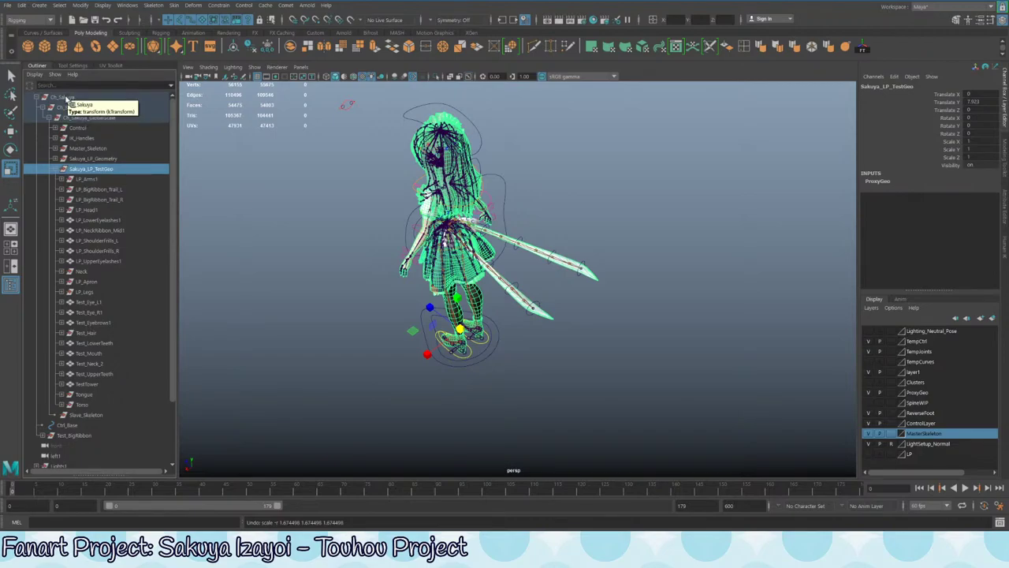
key("shift+p")
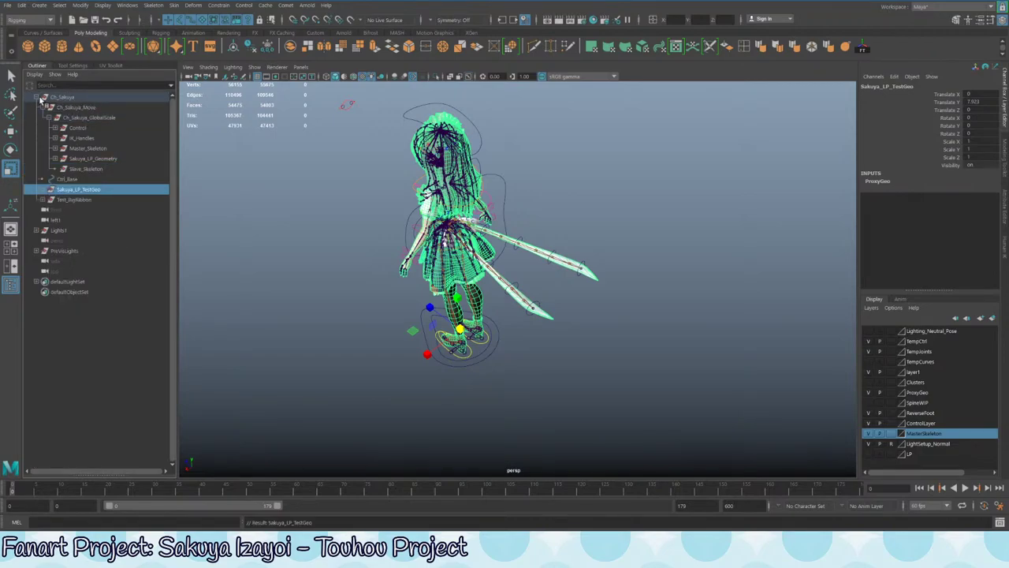
- Test-move the whole Ch_Sakuya group across the ground plane by about -23.9 in X and 85.6 in Z, and undo it
left_click(61, 97)
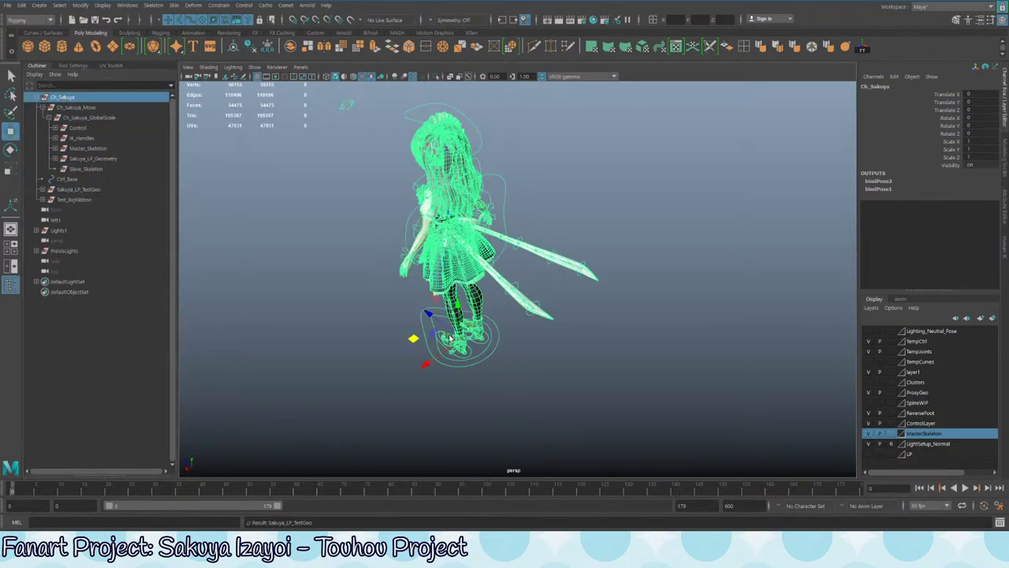
left_click_drag(435, 337, 357, 264)
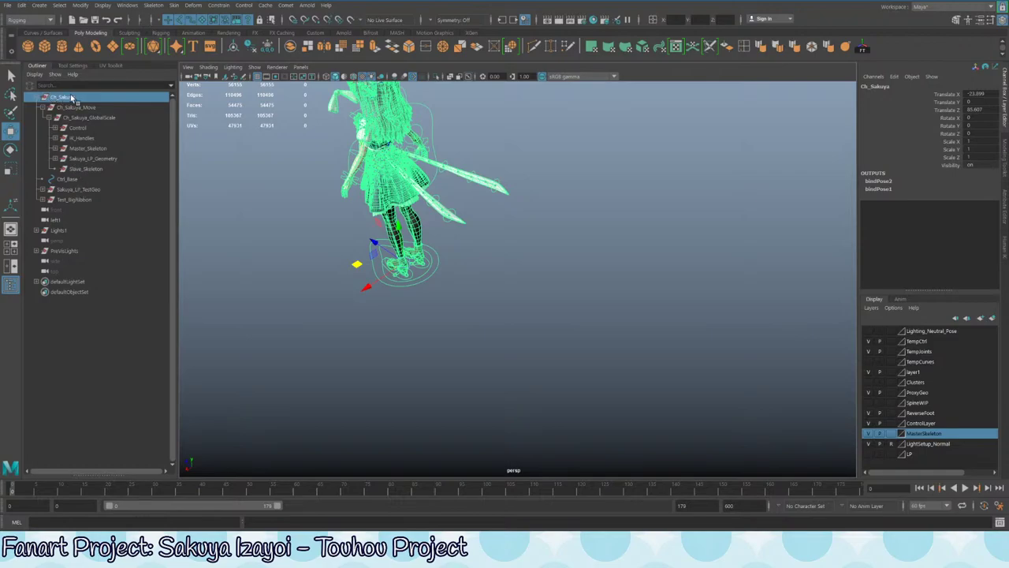
key("ctrl+z")
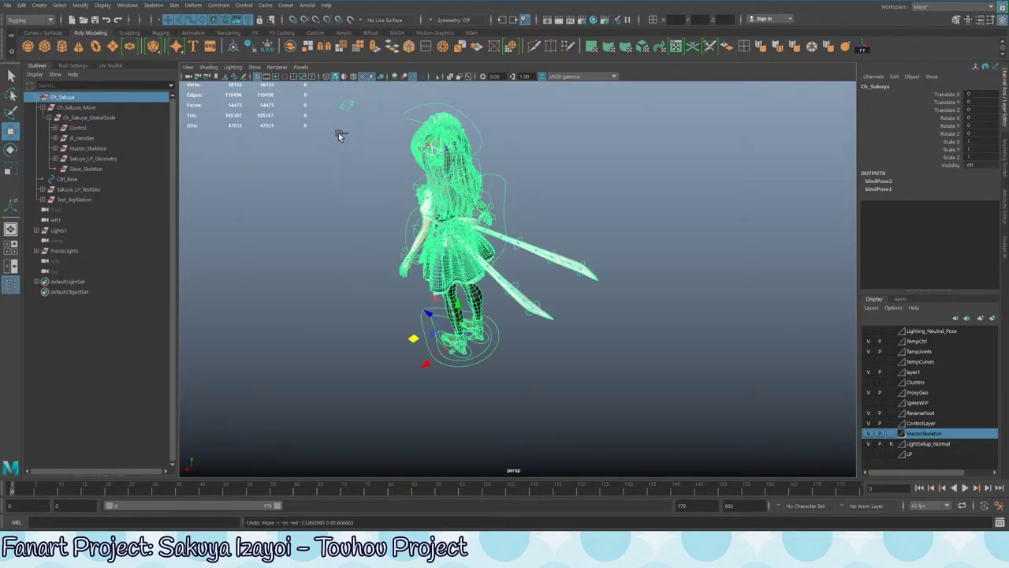
- Test-move Ctrl_Base across the ground plane by about -20.6 in X, and undo the move
left_click(498, 351)
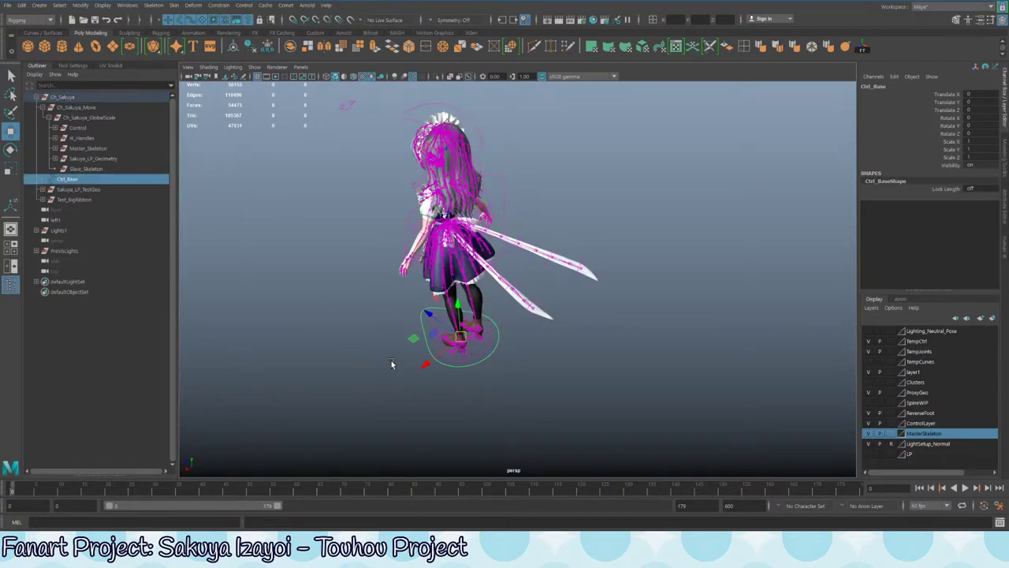
left_click_drag(413, 339, 442, 327)
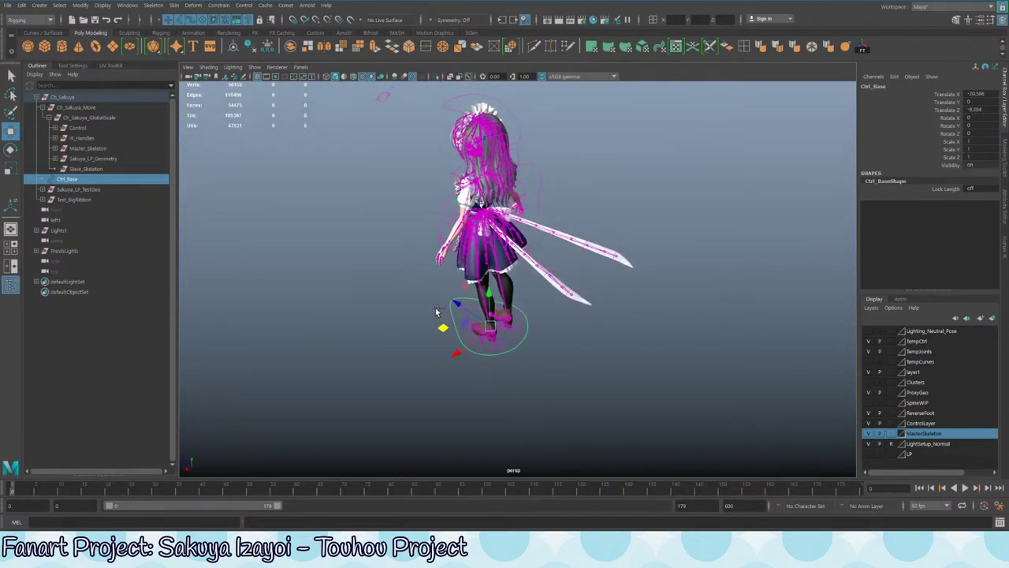
key("ctrl+z")
- Put Test_BigRibbon into a new group of its own under Ch_Sakuya
left_click(77, 200)
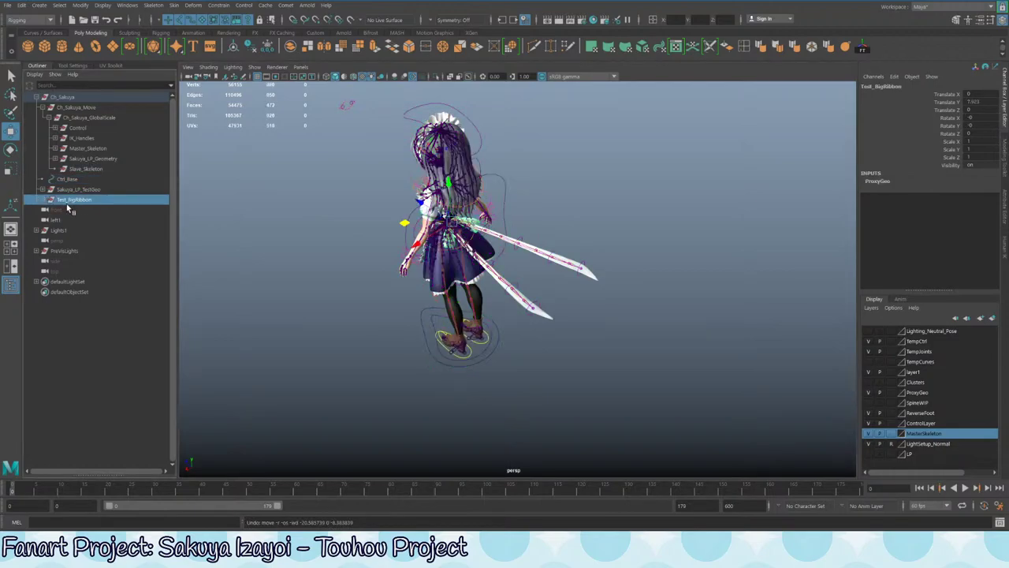
key("ctrl+g")
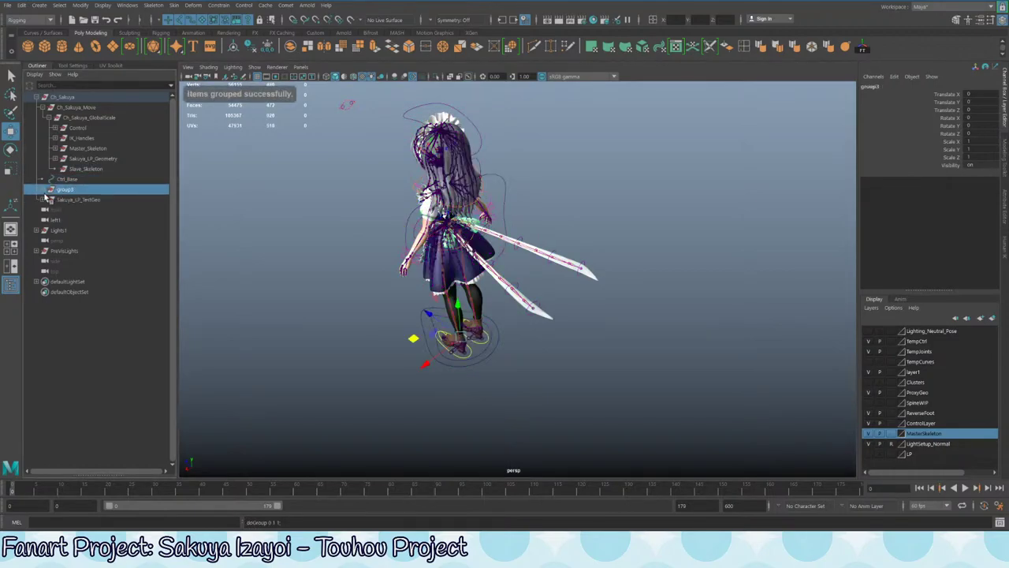
- Regroup Test_BigRibbon under Ch_Sakuya and rename its group Skinned_Geo_Test
key("ctrl+z")
key("ctrl+g")
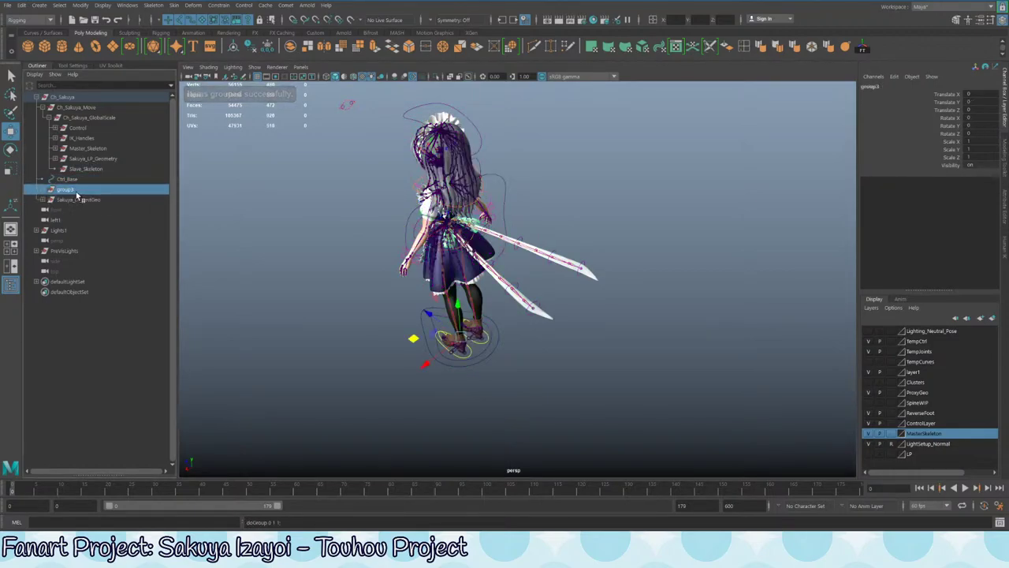
double_click(69, 190)
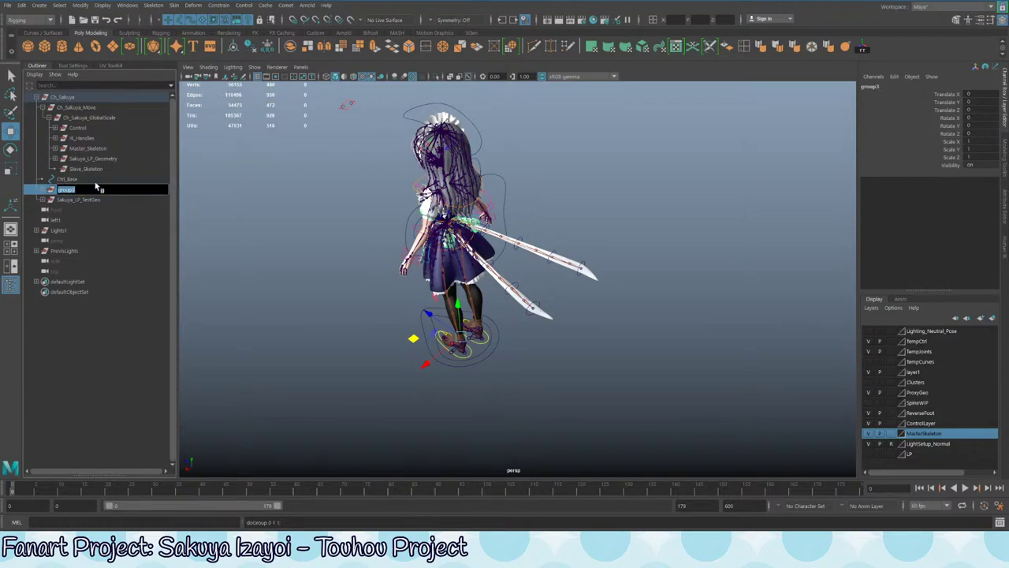
type("Skinned_Geo_Test")
key("Return")
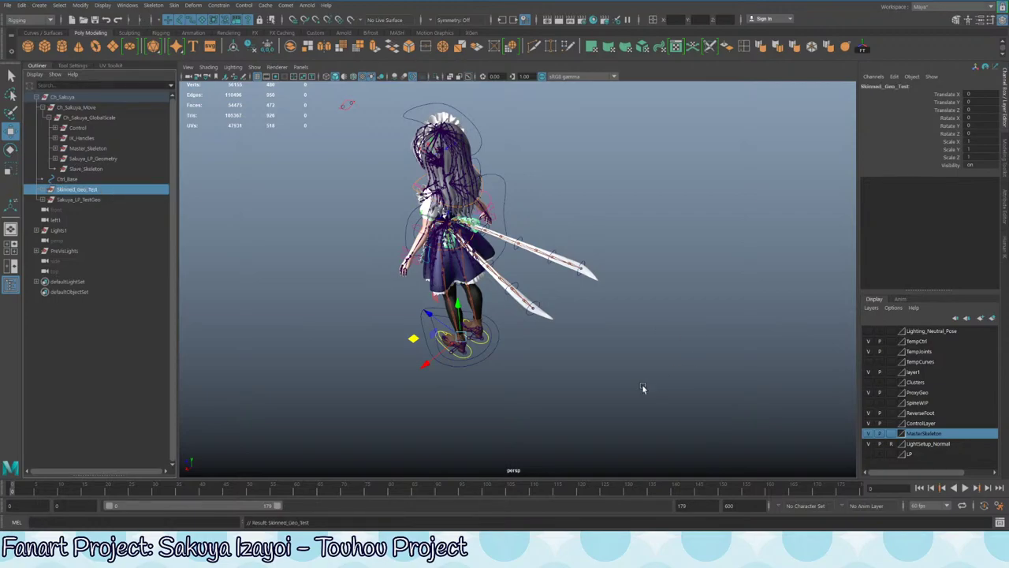
- Examine which parts Sakuya_LP_TestGeo contains and what Ch_Sakuya_Move covers on the character
left_click_drag(379, 241, 455, 241, "alt")
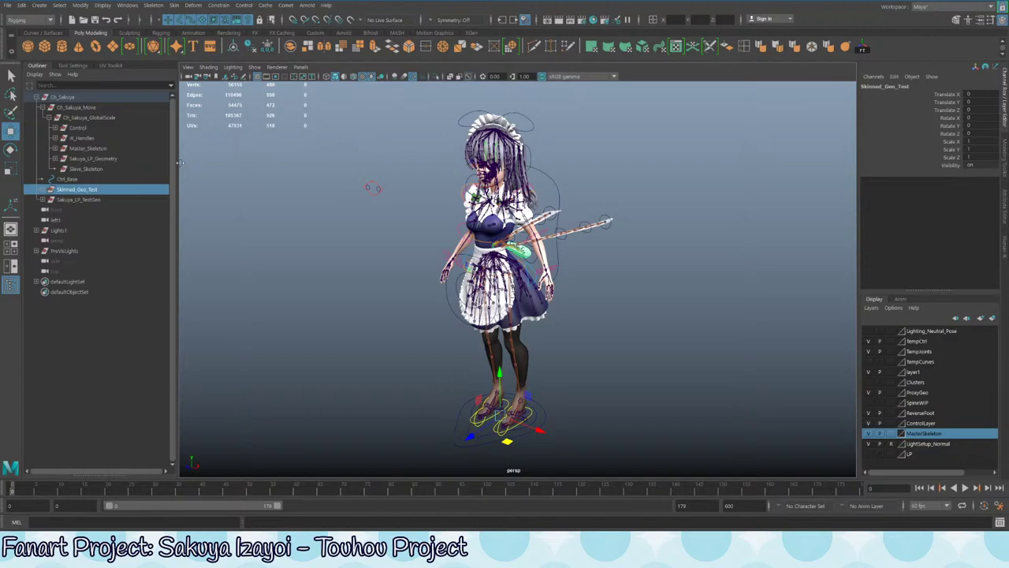
mouse_move(69, 170)
middle_mouse_down()
mouse_move(66, 158)
mouse_move(66, 167)
middle_mouse_up()
left_click(44, 200)
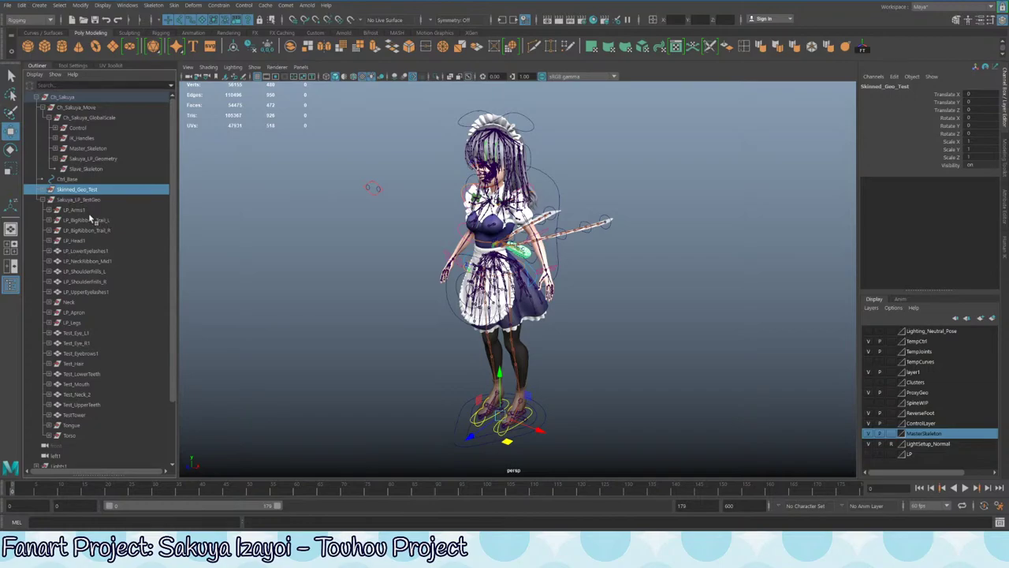
left_click(43, 200)
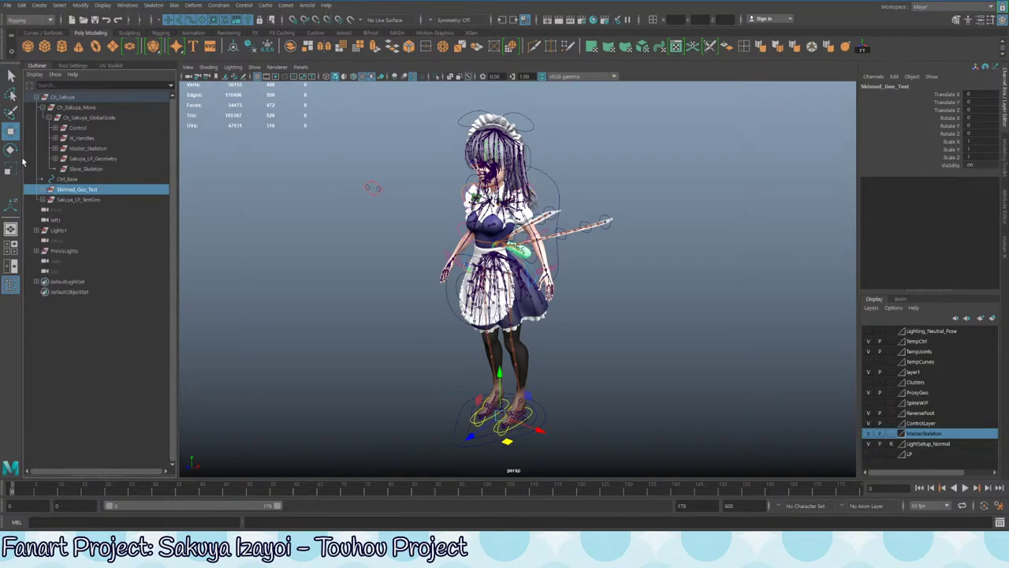
left_click(88, 107)
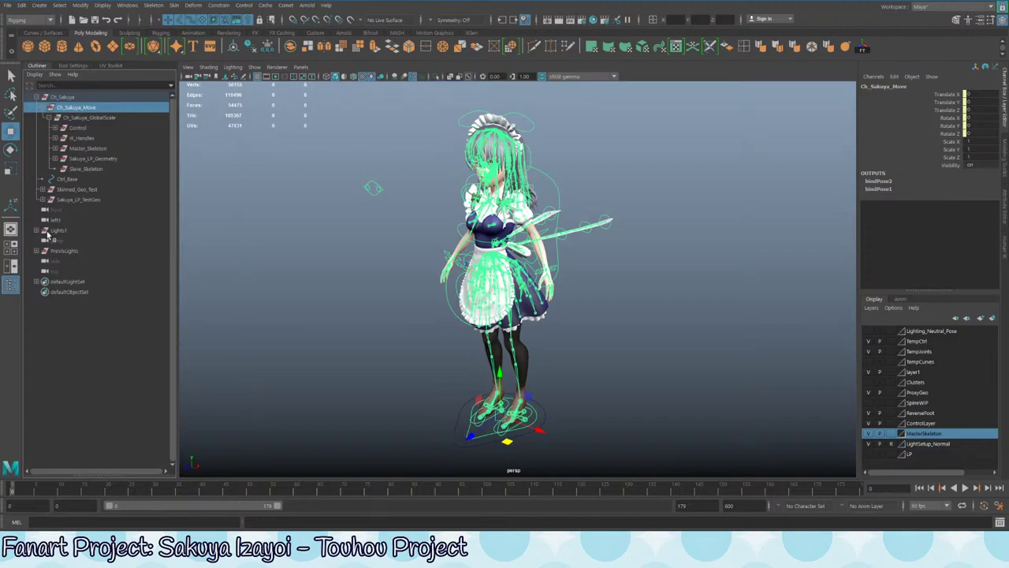
left_click(83, 201)
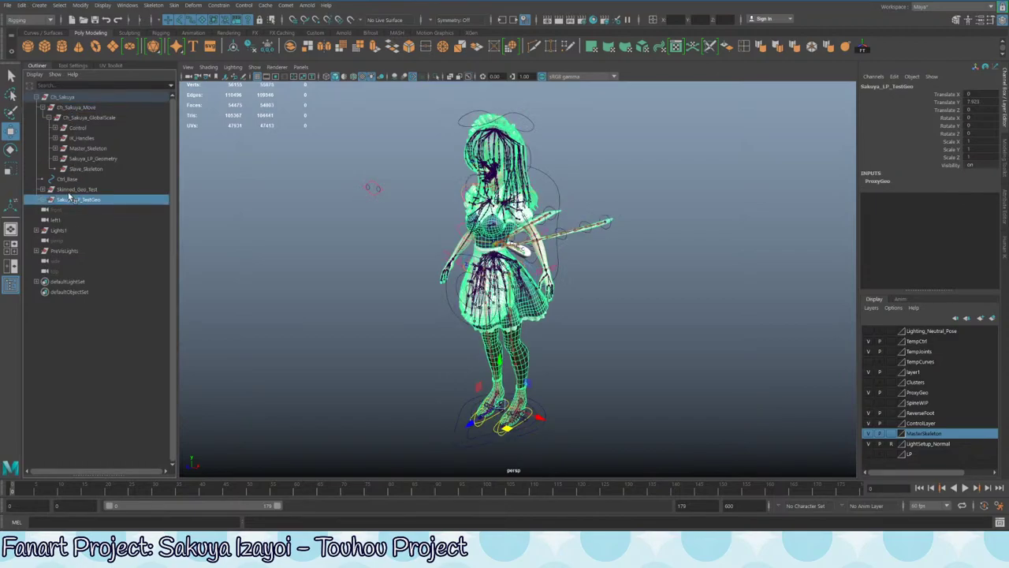
left_click_drag(559, 407, 537, 424, "alt")
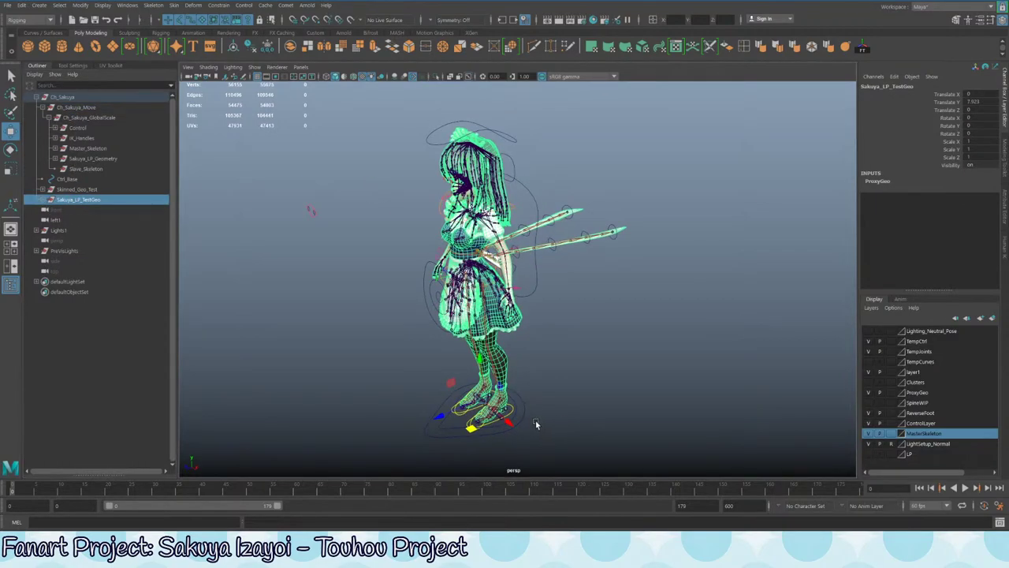
- Test-move Ctrl_Base away from the character's feet and undo the move
left_click(525, 411)
left_click_drag(479, 407, 553, 382)
key("ctrl+z")
key("ctrl+z")
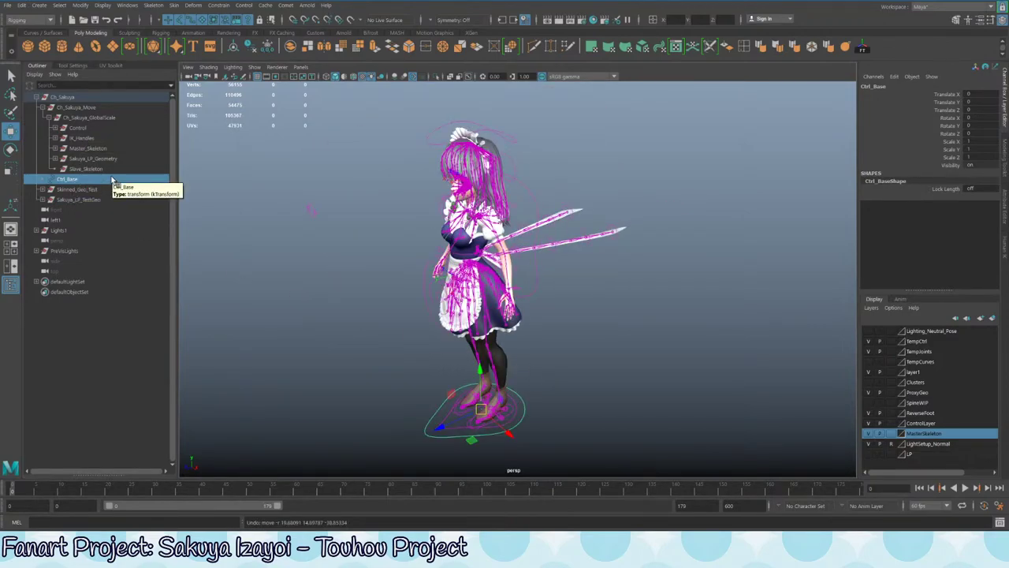
- Test-scale Sakuya_LP_TestGeo uniformly to about 1.305 and undo the scaling
left_click(97, 200)
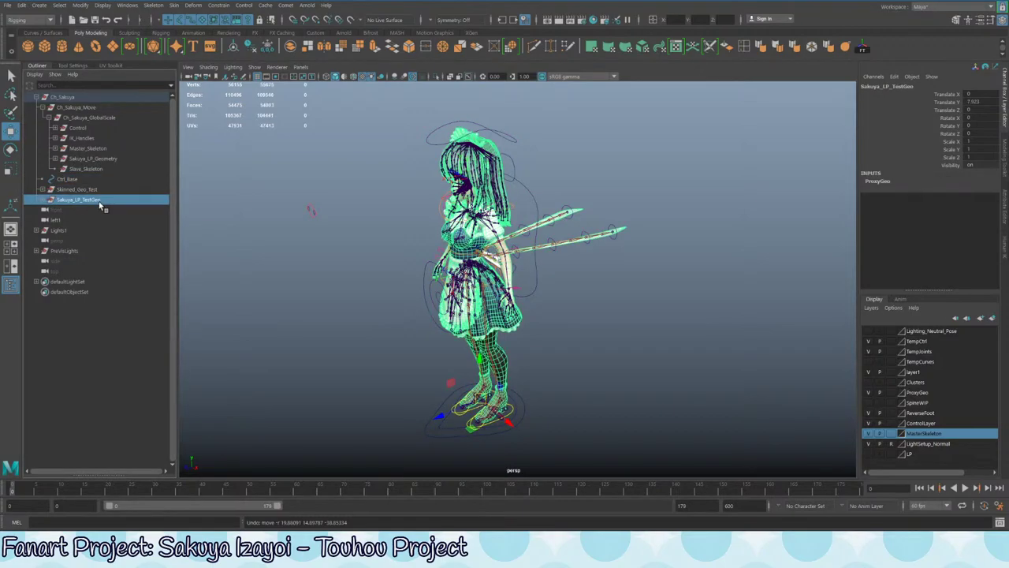
left_click_drag(595, 328, 525, 305, "alt")
middle_click_drag(525, 304, 470, 268, "alt")
key("r")
left_click_drag(423, 333, 493, 305)
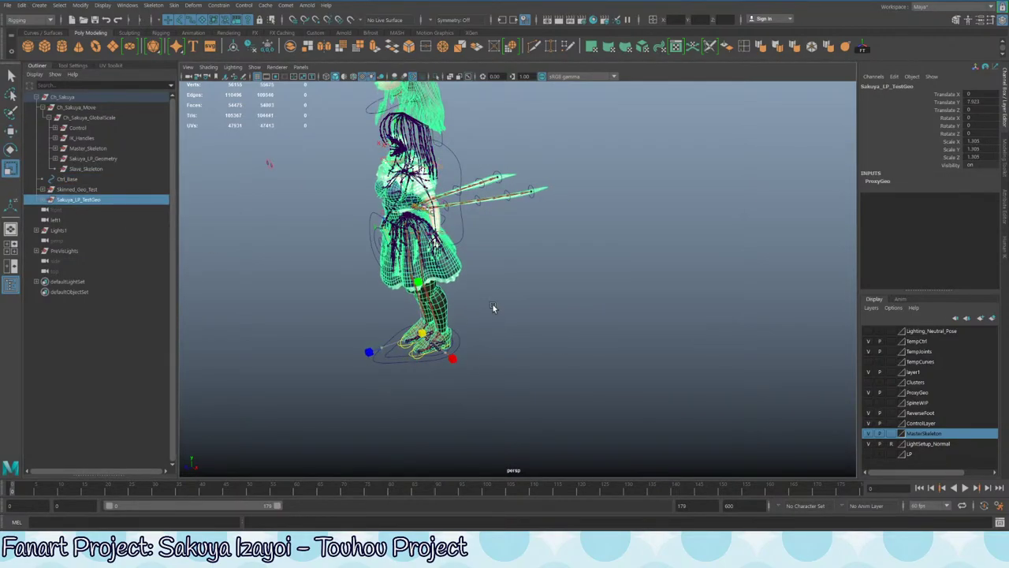
key("ctrl+z")
- Test-scale Ctrl_Base uniformly to about 1.754 with Sakuya_LP_TestGeo outside the global scale group, and undo it
left_click(79, 107)
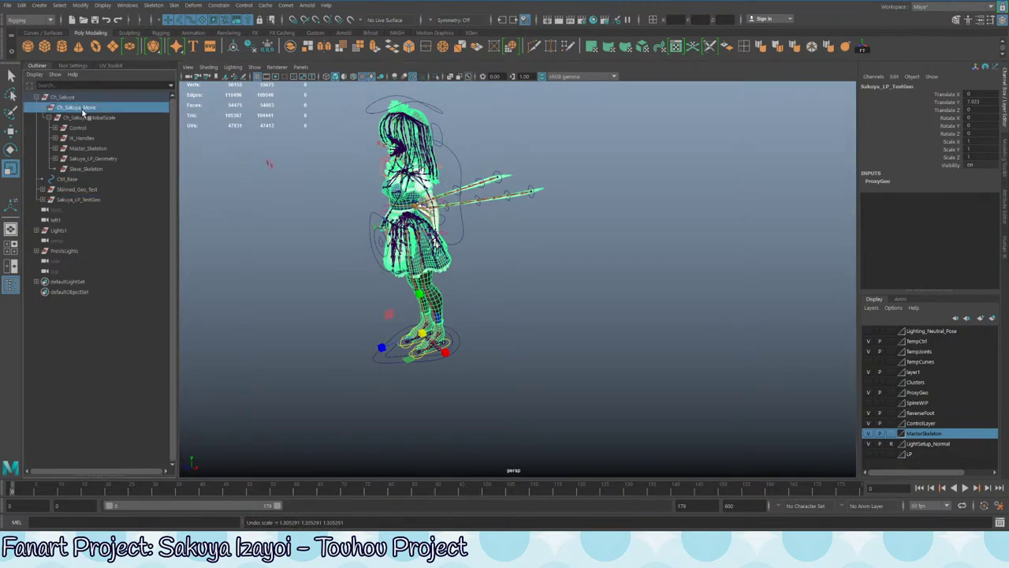
left_click(98, 180)
left_click_drag(450, 338, 505, 327)
key("ctrl+z")
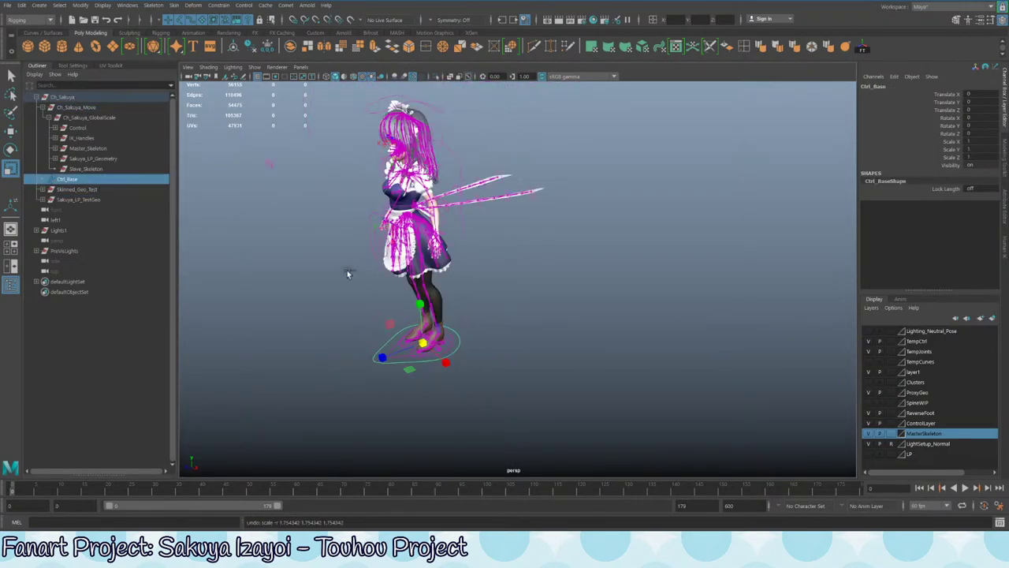
- Parent Sakuya_LP_TestGeo under Ch_Sakuya_GlobalScale and clear the selection
left_click(110, 200)
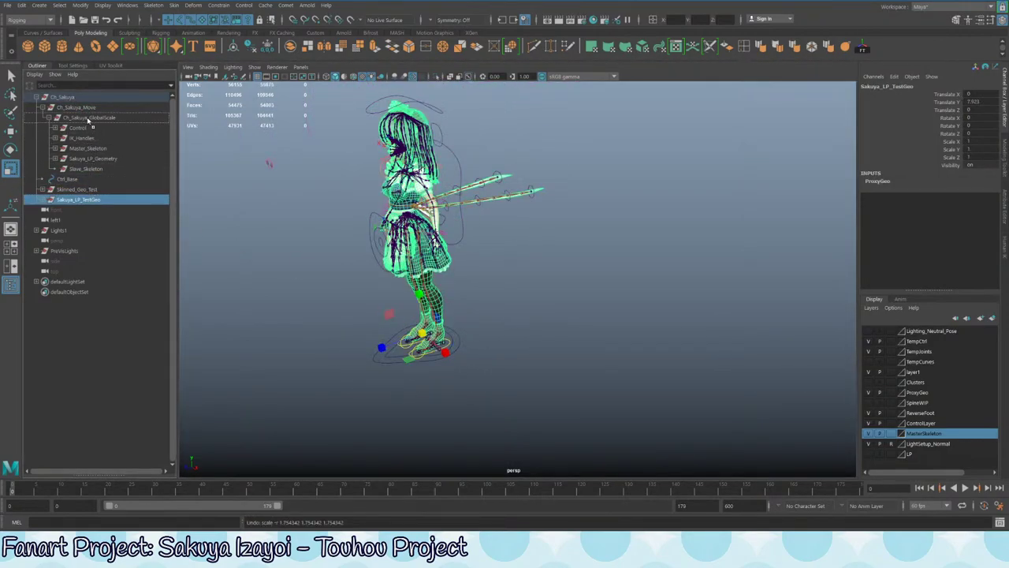
left_click_drag(89, 120, 88, 120)
left_click(481, 349)
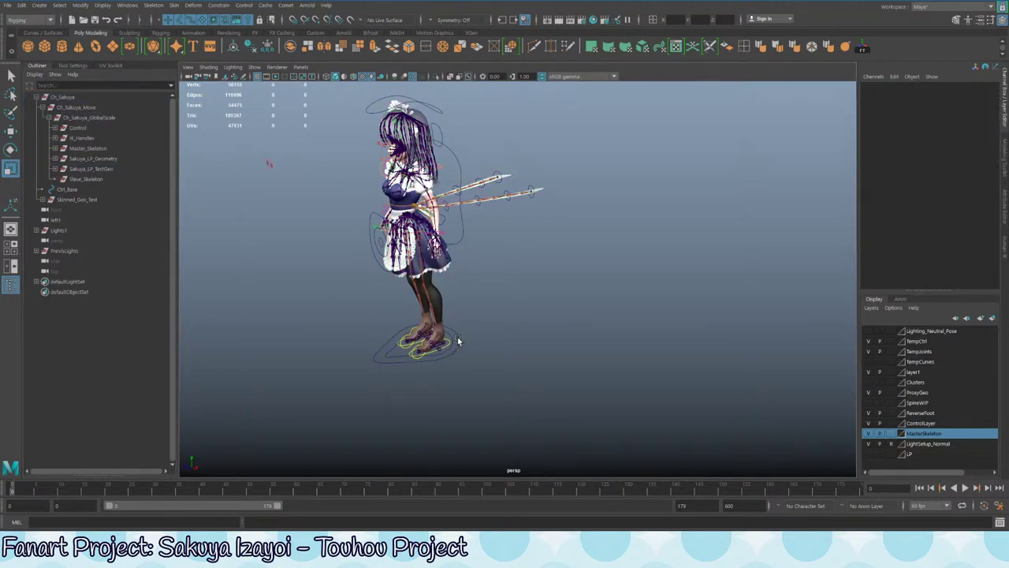
- Test-scale Ctrl_Base uniformly to about 2.504 and back down to about 1.087, and undo both scalings
left_click(457, 341)
scroll(537, 320, "up", 5)
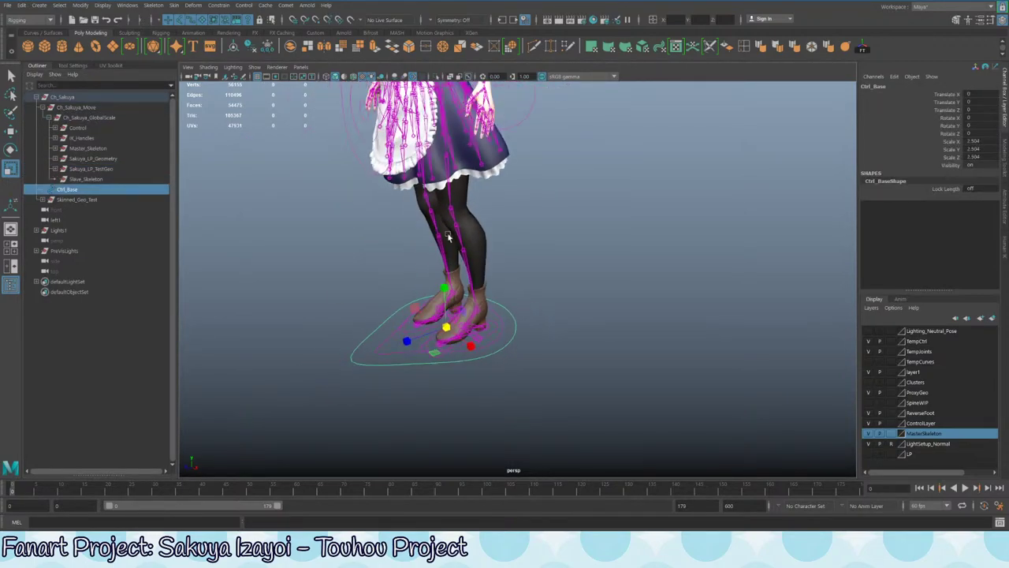
middle_click_drag(448, 237, 502, 371, "alt")
left_click_drag(501, 371, 354, 252, "alt")
right_click_drag(354, 252, 354, 177, "alt")
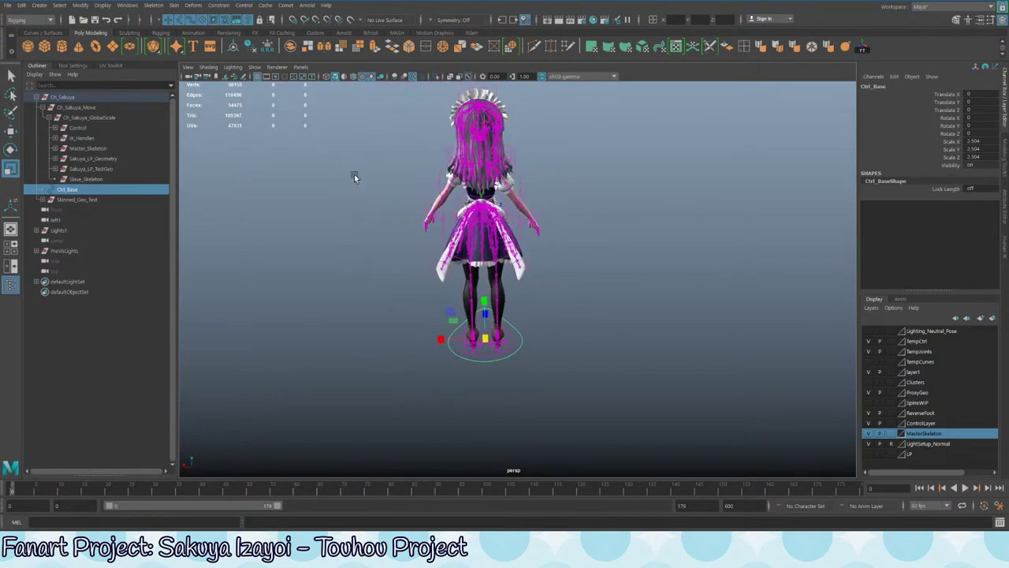
left_click_drag(355, 177, 432, 262, "alt")
left_click_drag(479, 330, 438, 339)
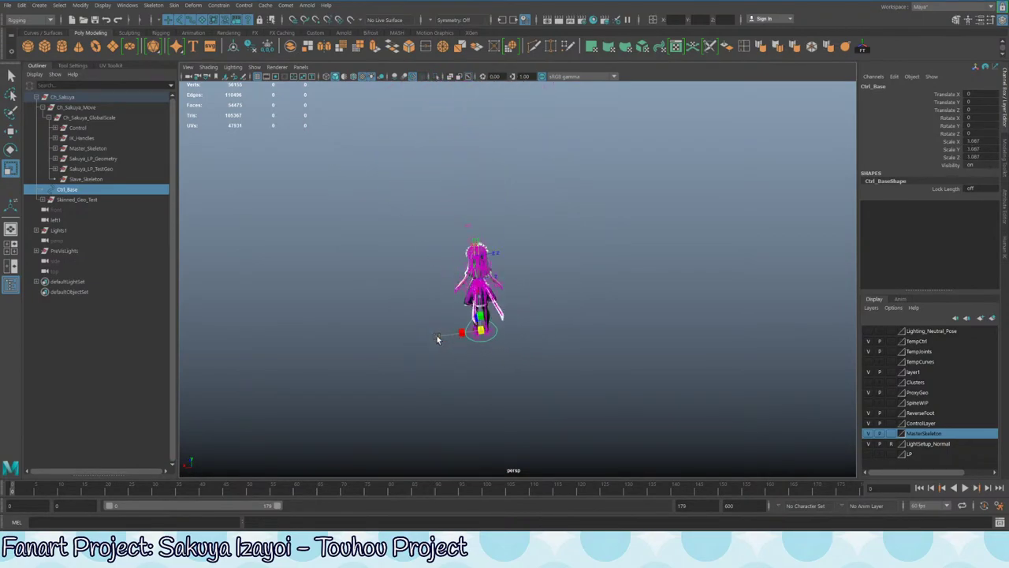
key("ctrl+z")
key("ctrl+z")
left_click_drag(326, 253, 336, 285, "alt")
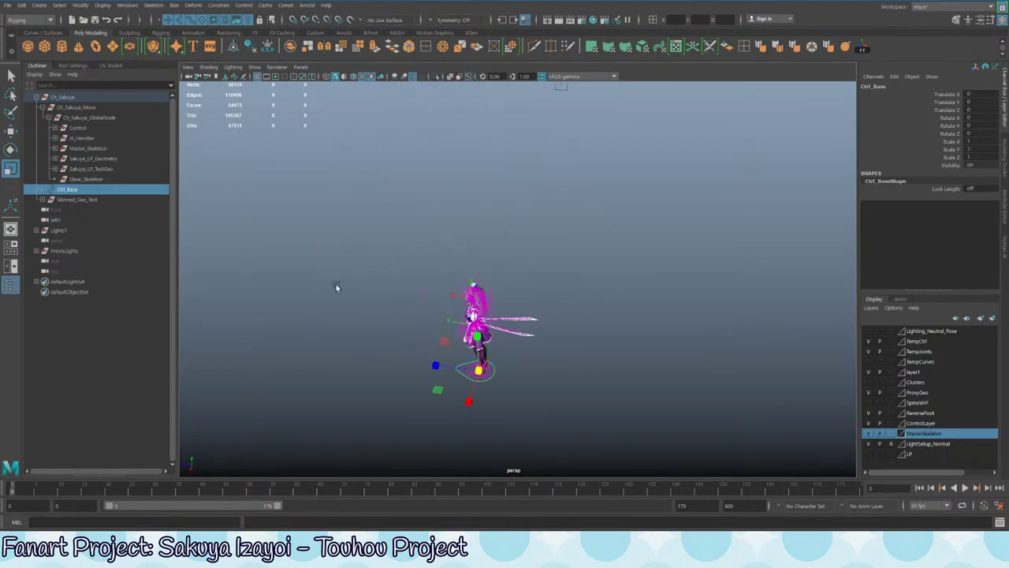
- Rename the Skinned_Geo_Test group Sakuya_LP_Skinned_Geo_Test
left_click(67, 200)
left_click(70, 189)
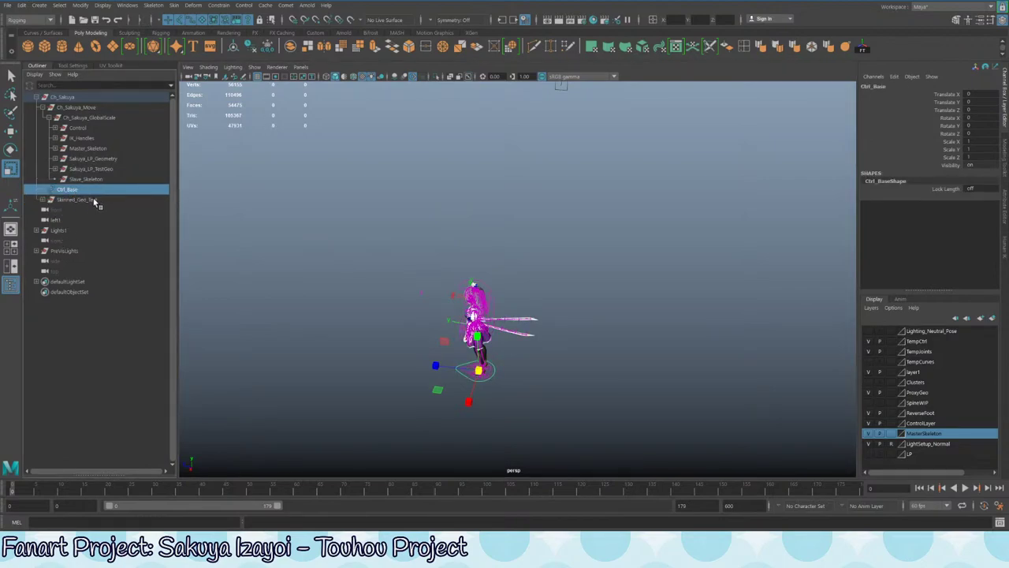
double_click(79, 199)
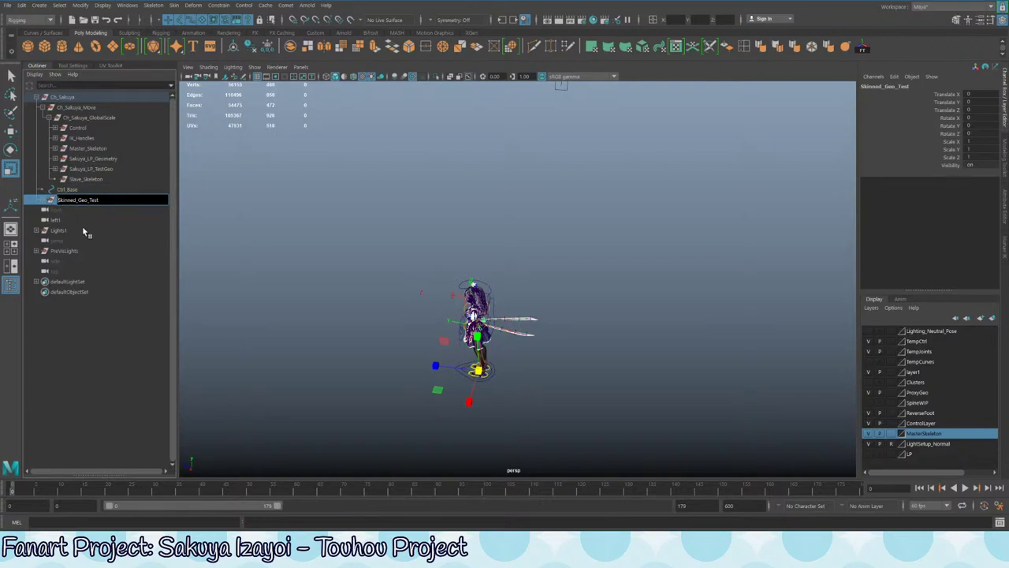
type("LP_")
key("Return")
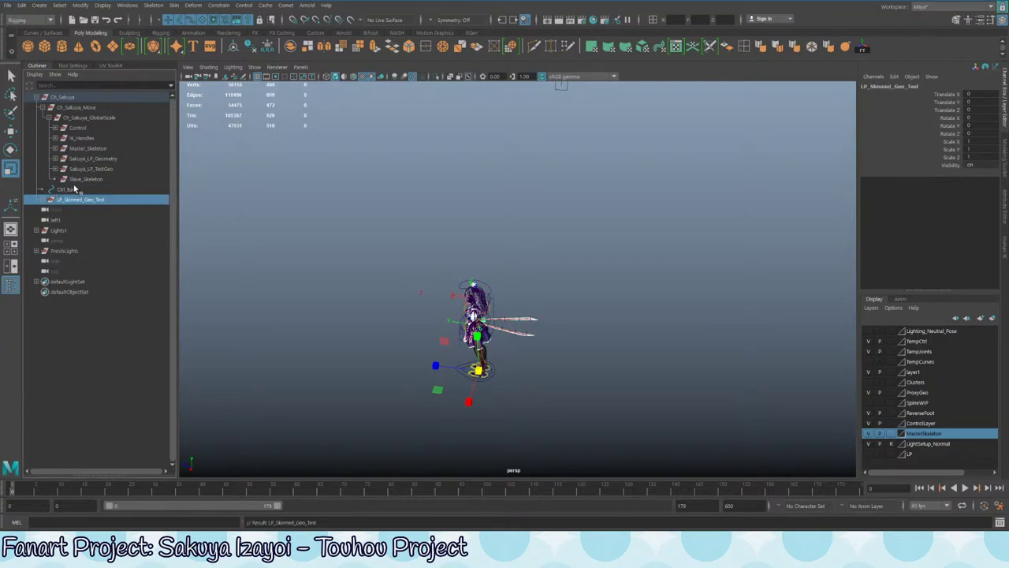
double_click(68, 201)
left_click(63, 200)
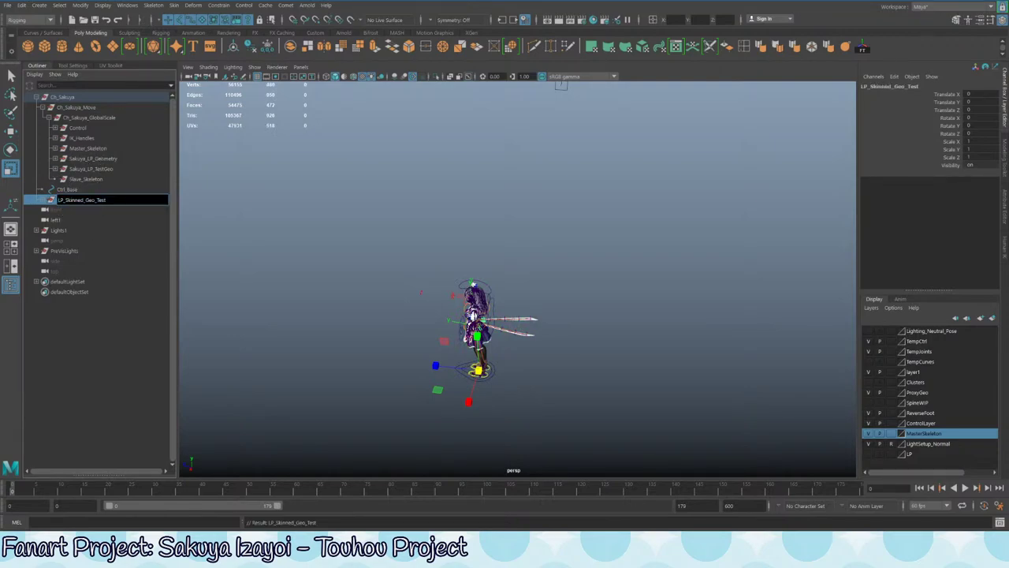
type("Sakuya")
type("_")
key("Return")
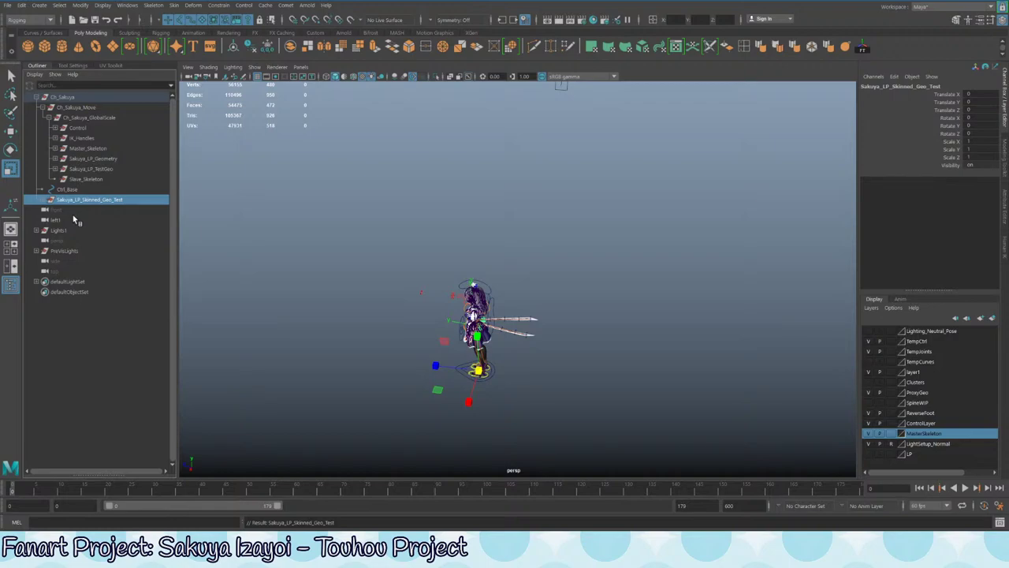
- Clear the selection and save the scene, accepting the student version notice
left_click_drag(402, 318, 626, 322, "alt")
middle_click_drag(626, 322, 552, 237, "alt")
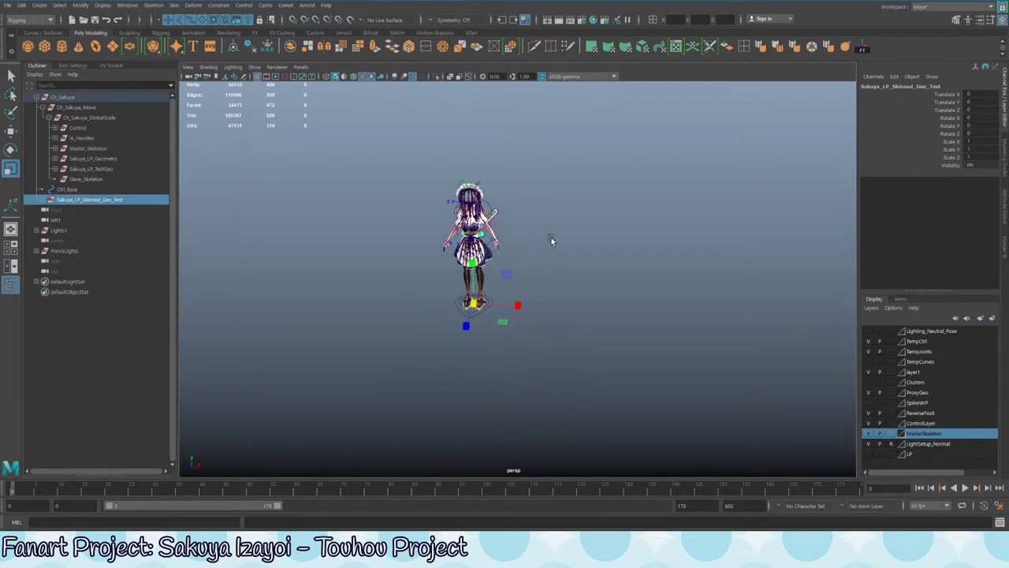
right_click_drag(473, 233, 514, 227, "alt")
middle_click_drag(515, 227, 546, 250, "alt")
right_click_drag(547, 250, 589, 242, "alt")
left_click_drag(589, 244, 622, 263, "alt")
left_click(622, 263)
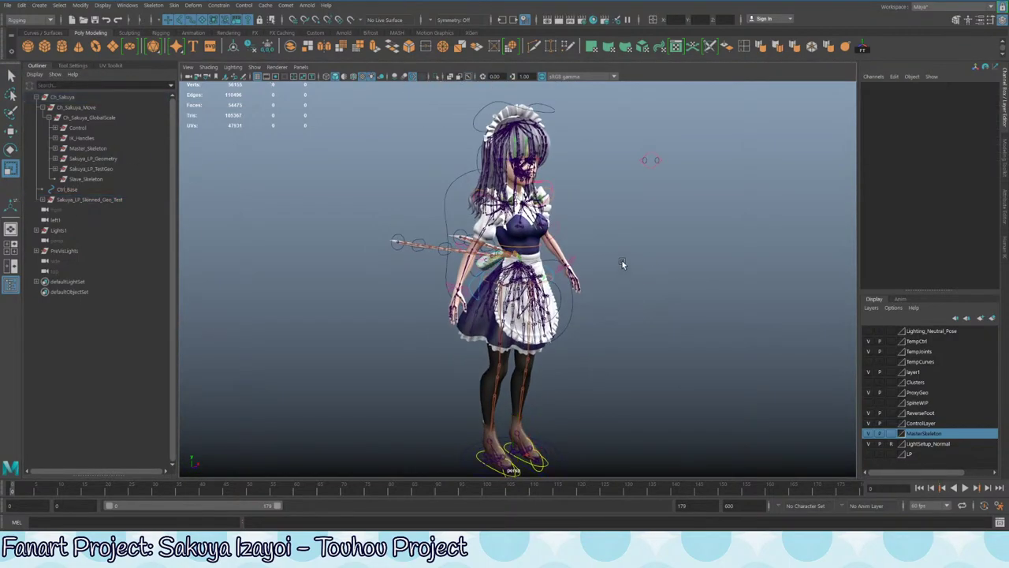
key("ctrl+s")
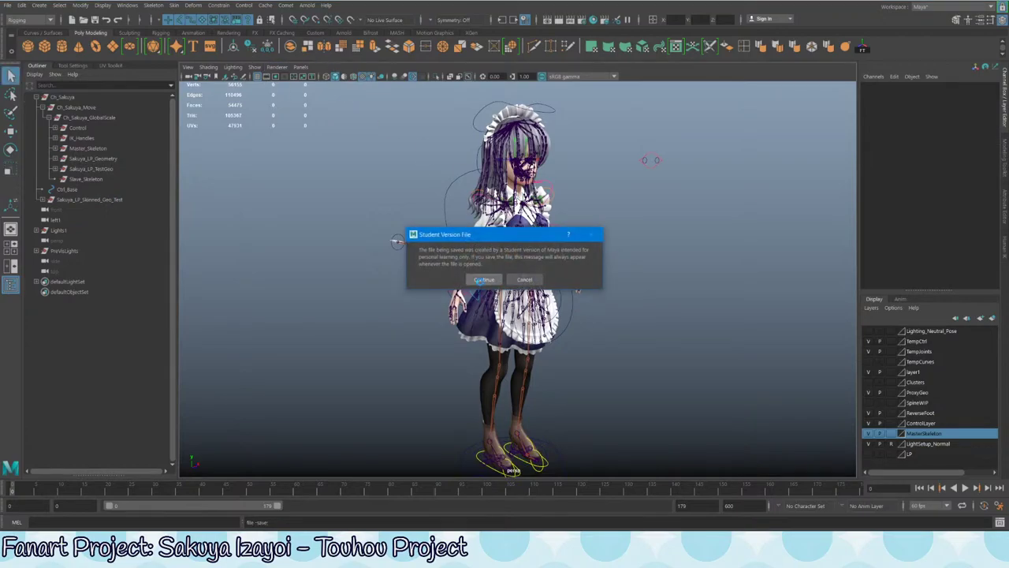
left_click(484, 280)
- Examine the Head_Base and front fringe joints on the head and the ribbon trails behind the character
middle_click_drag(504, 169, 574, 281, "alt")
right_click_drag(574, 282, 597, 280, "alt")
left_click_drag(655, 192, 428, 286, "alt")
left_click(428, 284)
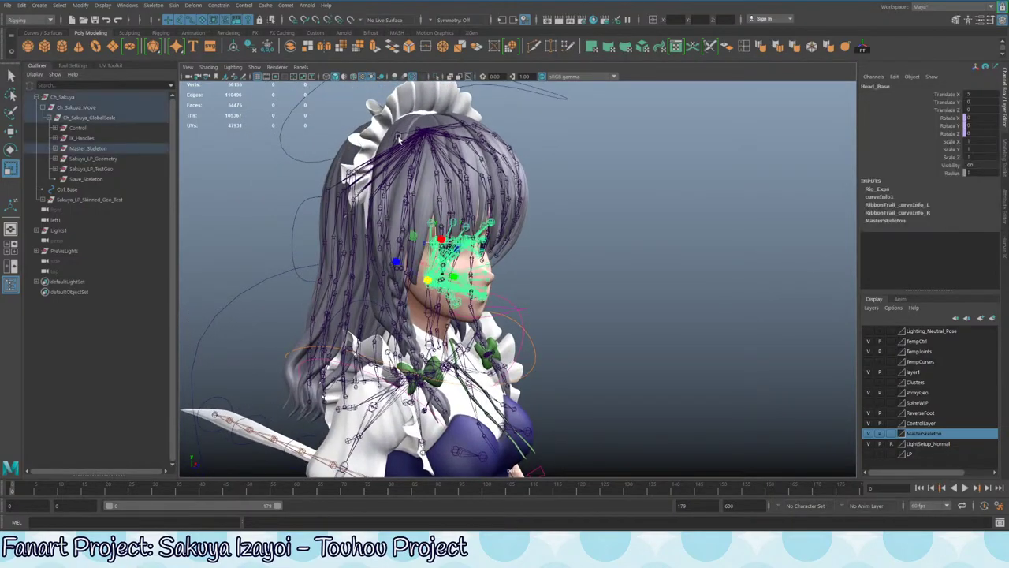
left_click(437, 166)
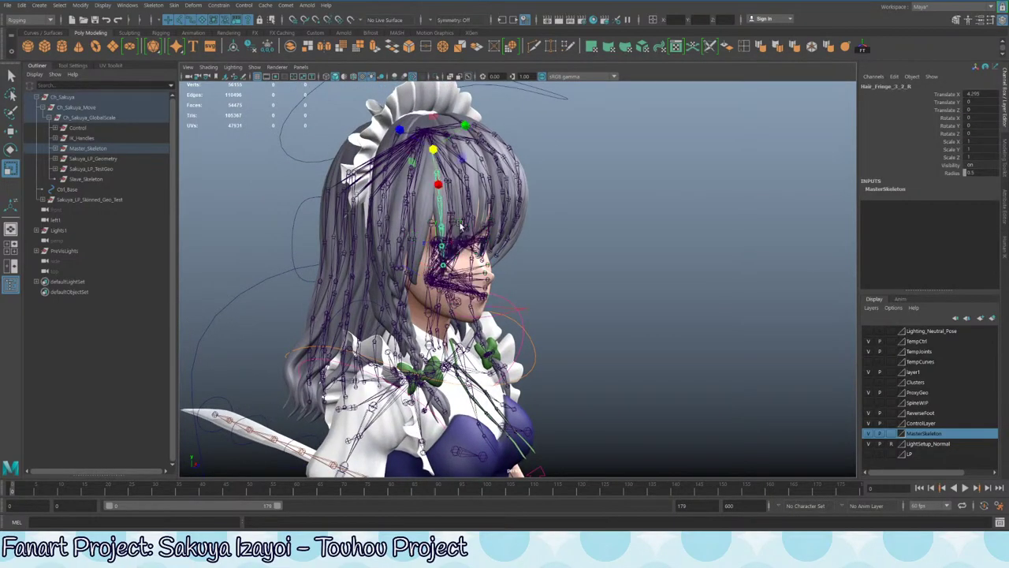
left_click_drag(437, 167, 402, 230, "alt")
middle_click_drag(402, 230, 489, 233, "alt")
left_click_drag(419, 224, 401, 301, "alt")
left_click_drag(327, 227, 263, 327, "alt")
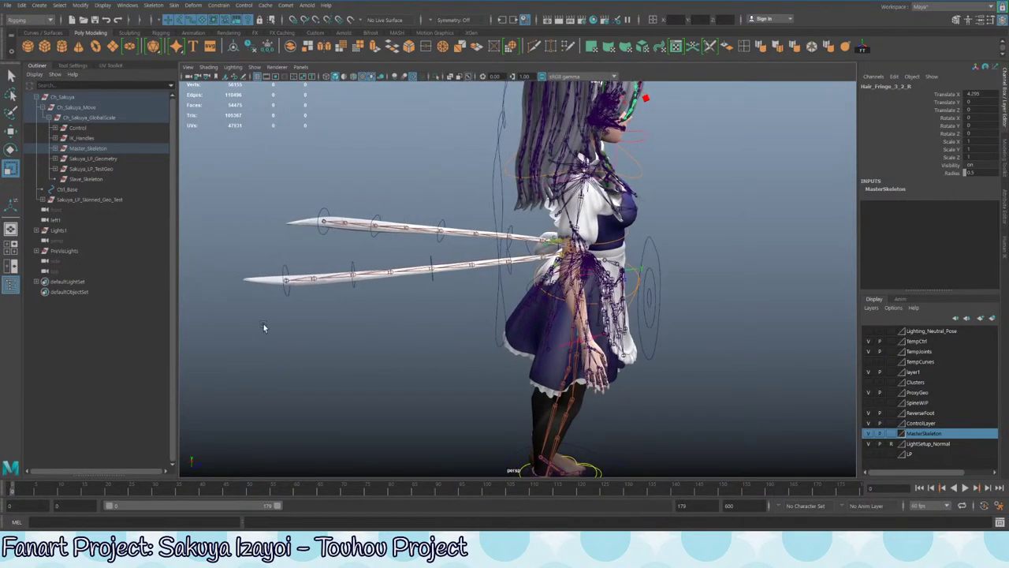
- Test-pose the Ctrl_Ribbon_Trail_5_R control by moving it about -76 in Y and rotating it, and undo the pose
left_click(286, 293)
key("w")
scroll(334, 283, "down", 3)
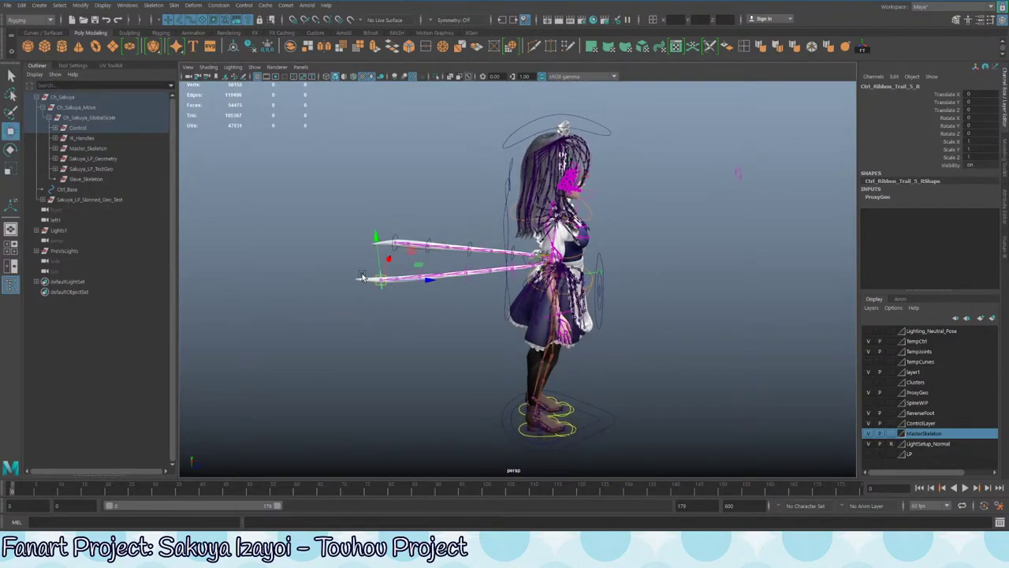
left_click_drag(359, 281, 404, 392, "alt")
key("e")
left_click_drag(419, 353, 403, 327)
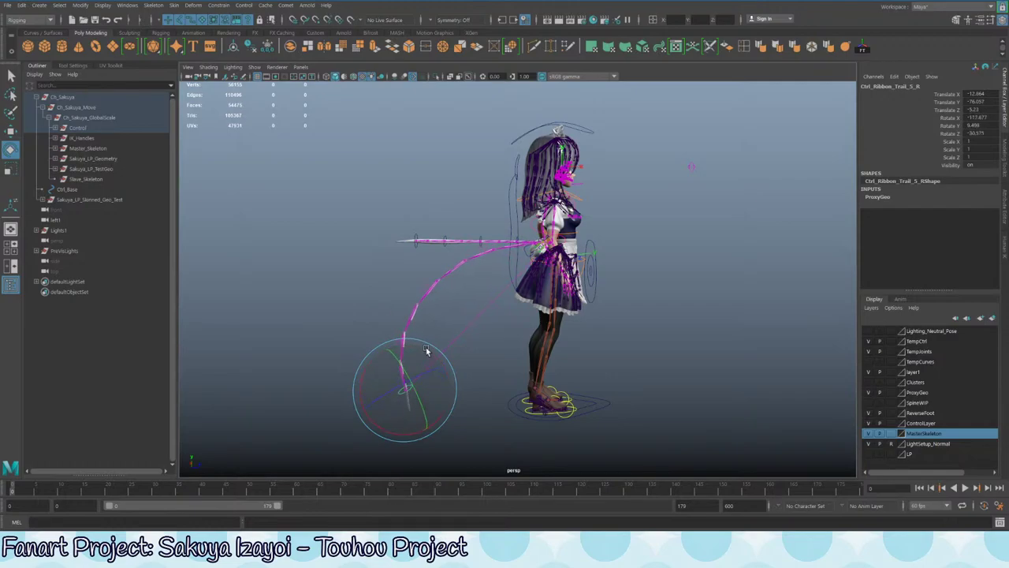
key("ctrl+z")
key("ctrl+z")
key("ctrl+z")
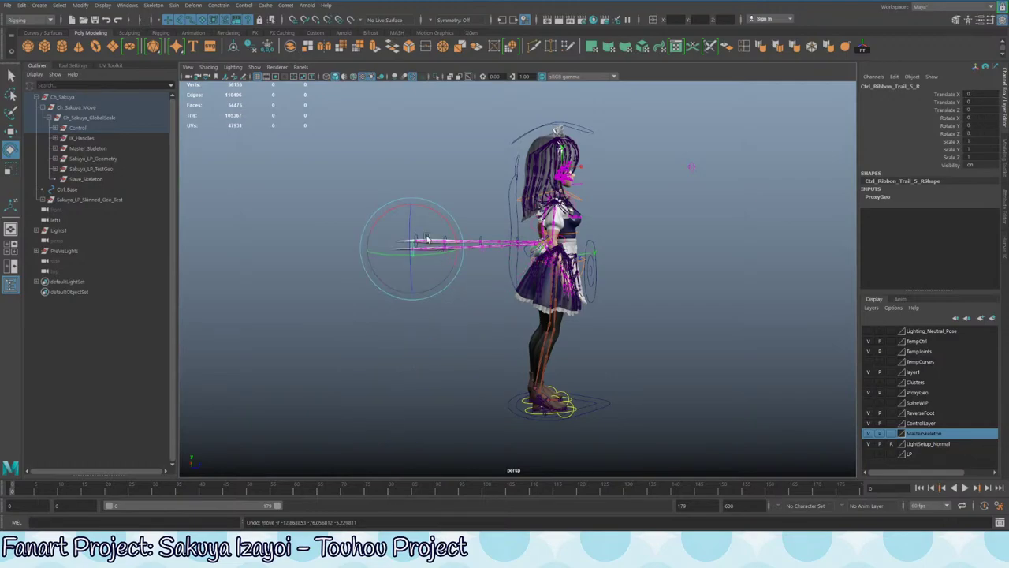
- Examine the ribbon trail test geometry and its joints behind the character from several sides
right_click_drag(426, 236, 661, 321, "alt")
left_click_drag(437, 260, 465, 363, "alt")
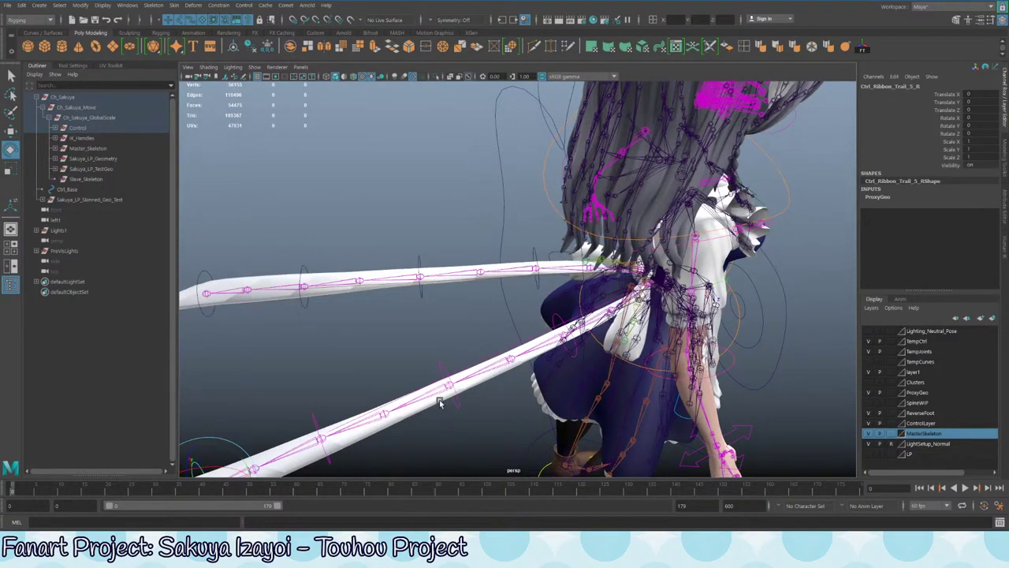
left_click(438, 399)
left_click_drag(417, 429, 460, 353, "alt")
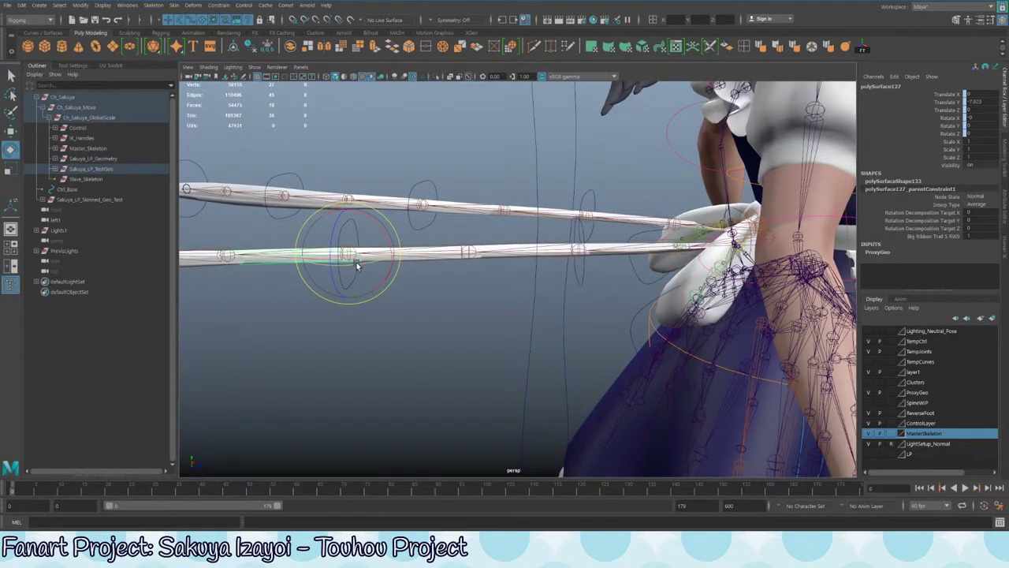
scroll(354, 268, "down", 3)
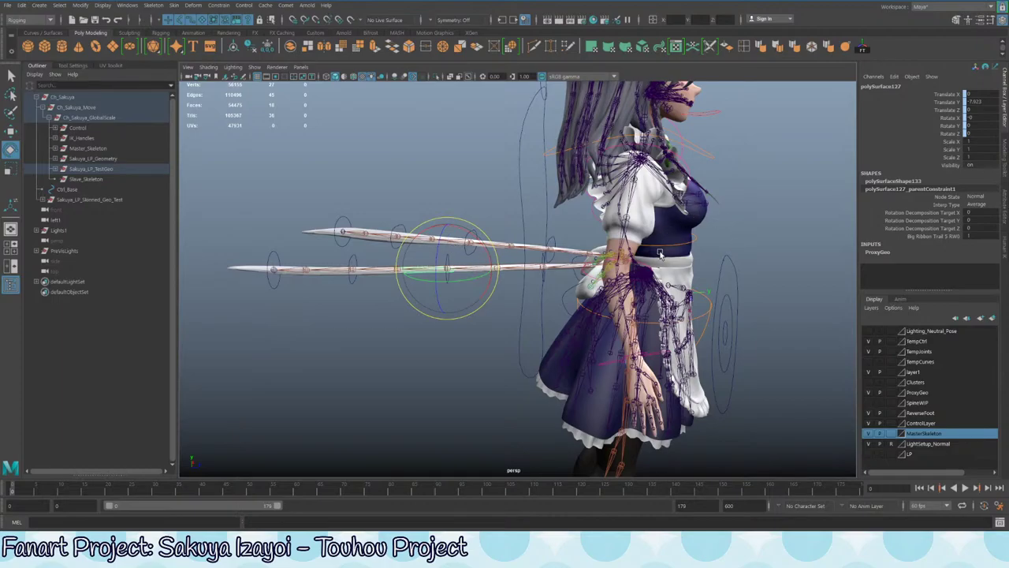
left_click_drag(661, 252, 557, 272, "alt")
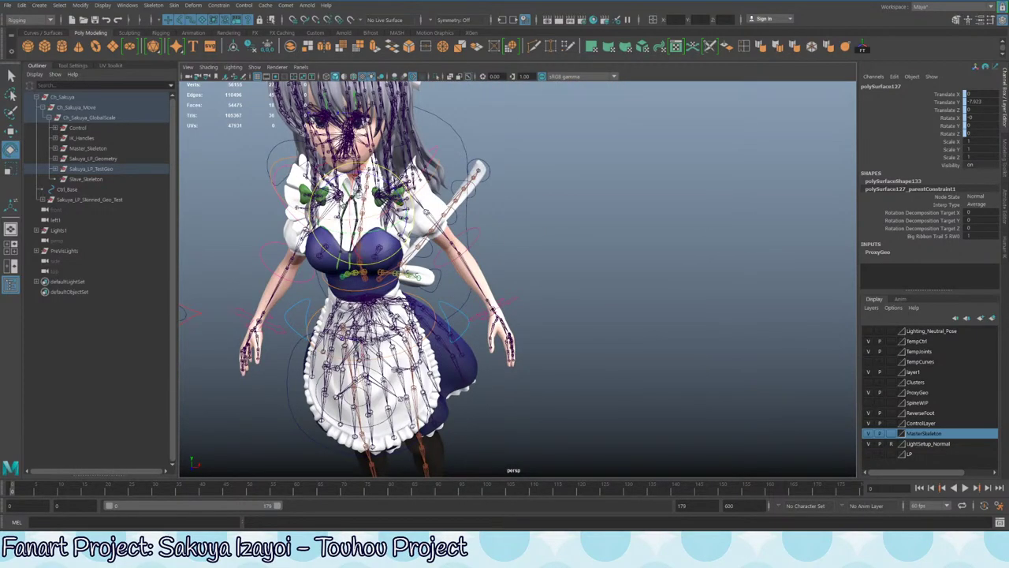
left_click_drag(299, 227, 344, 238, "alt")
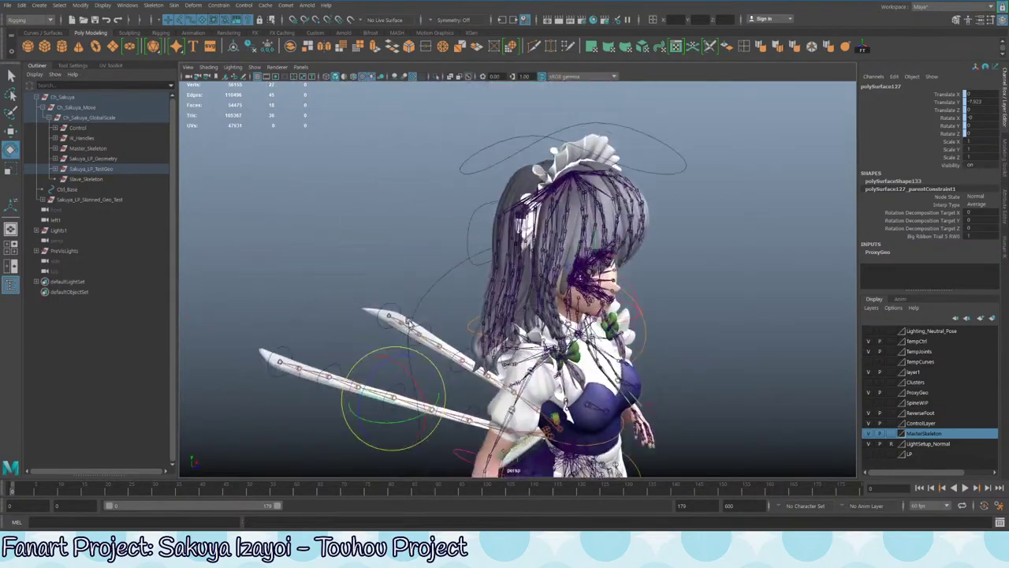
- Examine the Hair_Root joint hierarchy on the head and locate its fringe joints in the scene hierarchy
left_click_drag(408, 321, 371, 189, "alt")
middle_click_drag(441, 134, 511, 281, "alt")
scroll(511, 281, "up", 5)
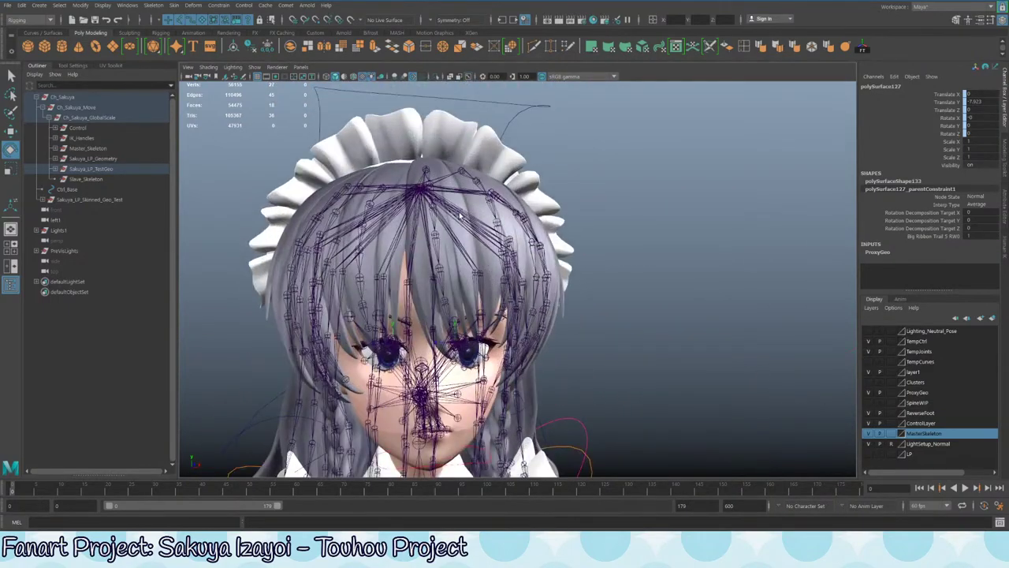
key("q")
left_click(426, 195)
left_click_drag(427, 195, 520, 283, "alt")
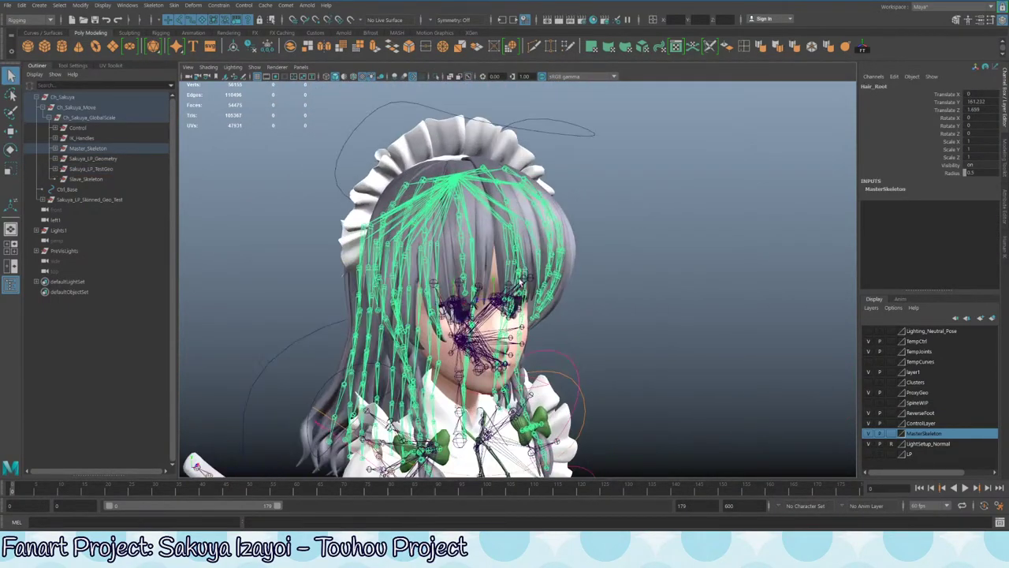
left_click_drag(481, 240, 508, 290, "alt")
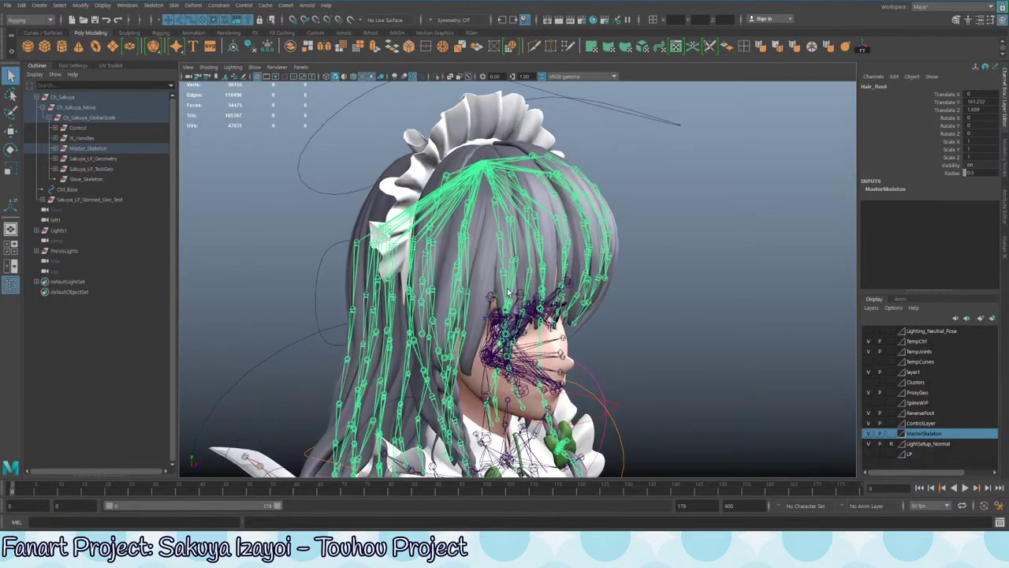
left_click(496, 214)
left_click_drag(497, 214, 496, 201, "alt")
key("f")
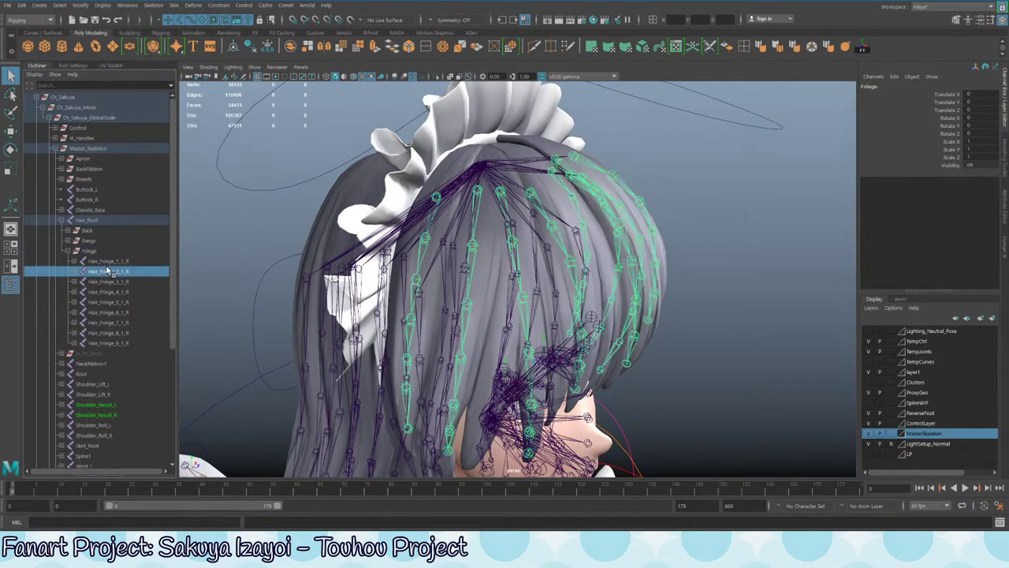
- Isolate the Hair_Fringe_1_1_R joint chain together with the LP_Hair_Fringe1 mesh
left_click(117, 261)
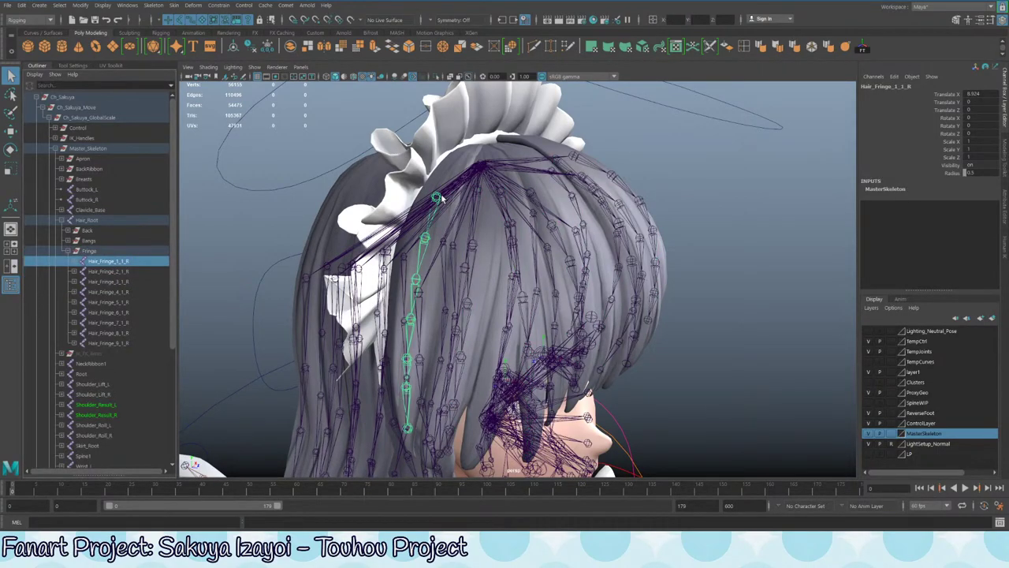
mouse_move(440, 196)
left_mouse_down("alt")
mouse_move(473, 194)
mouse_move(449, 188)
left_mouse_up("alt")
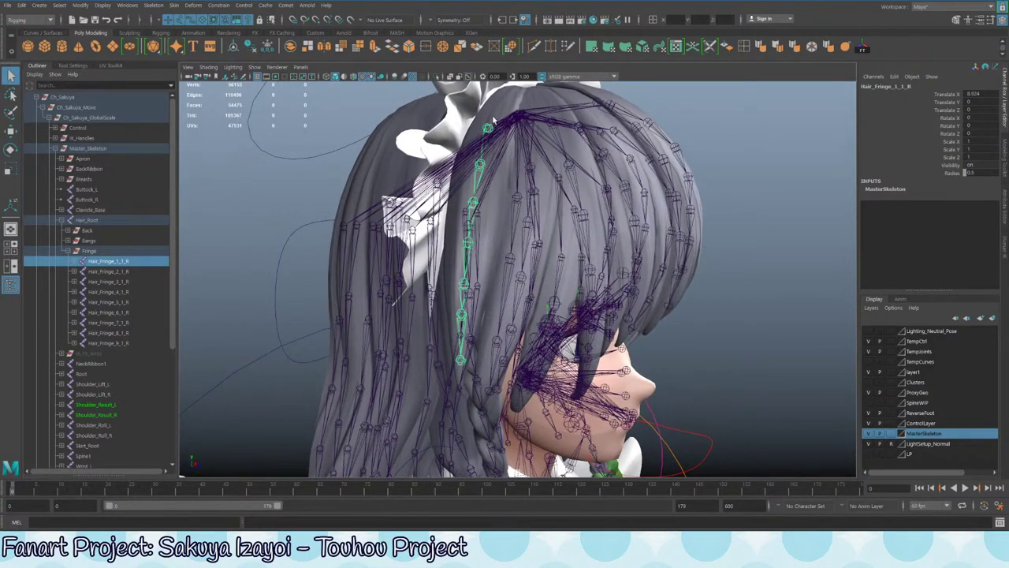
left_click(445, 284, "shift")
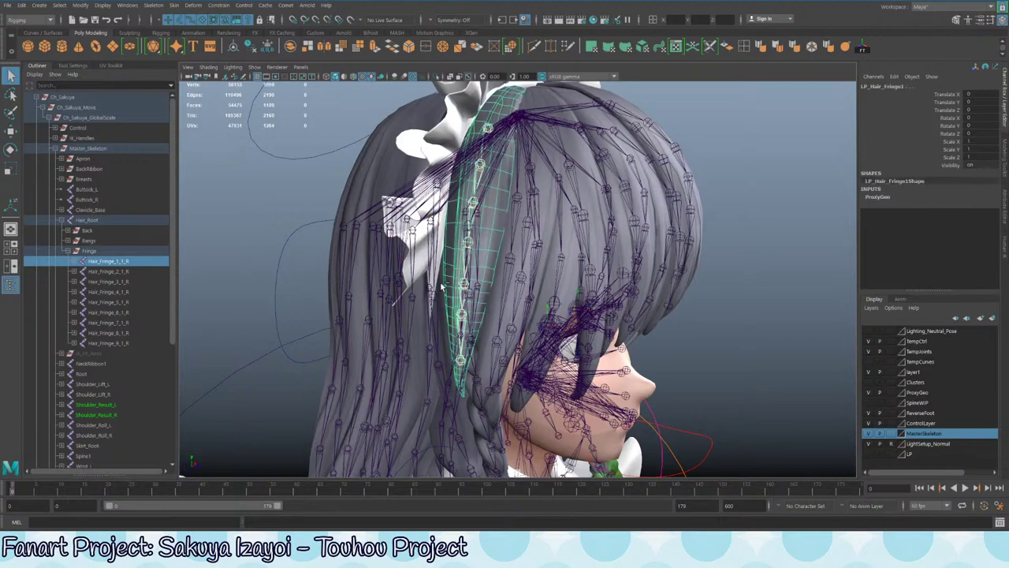
key("ctrl+1")
left_click_drag(446, 244, 430, 192, "alt")
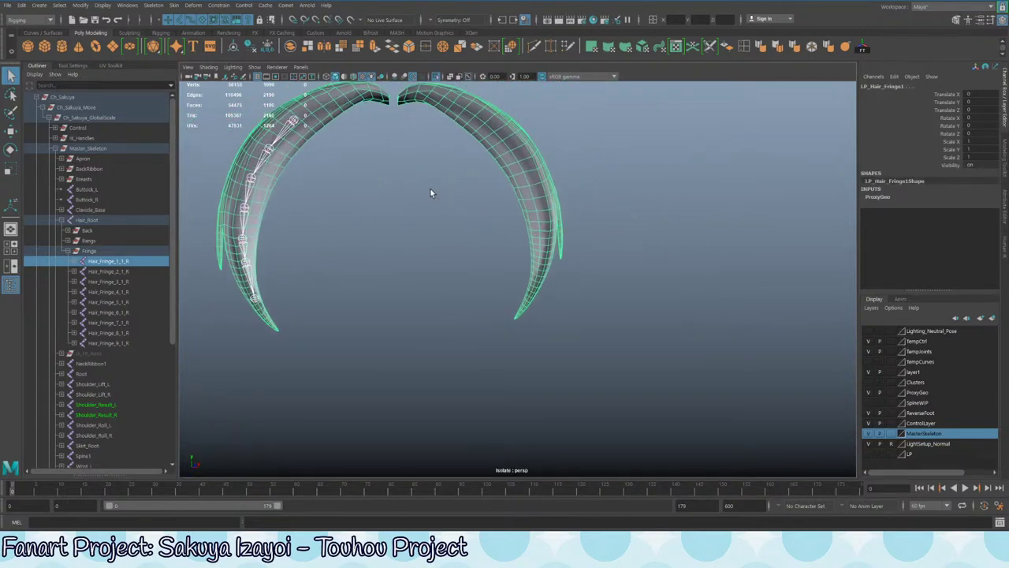
- Locate LP_Hair_Fringe1 in the scene hierarchy and review the other hair meshes in the Test_Hair group
left_click(304, 138)
key("f")
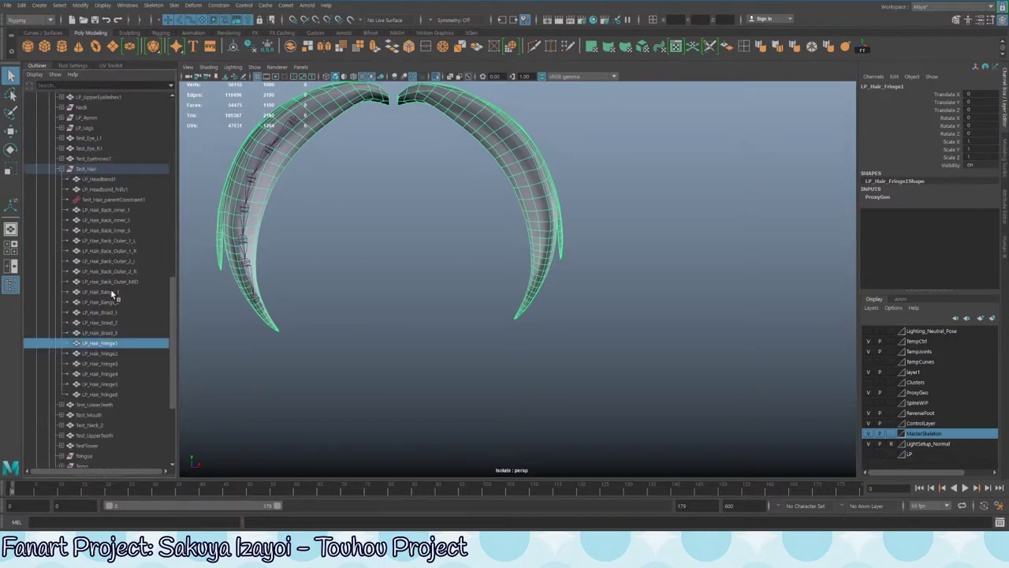
scroll(132, 254, "up", 8)
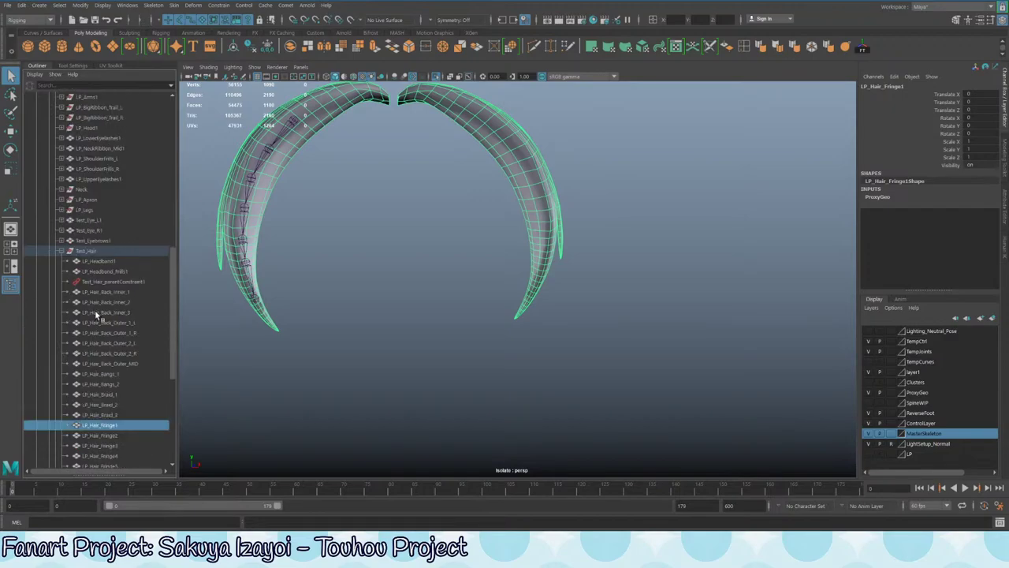
scroll(93, 321, "down", 3)
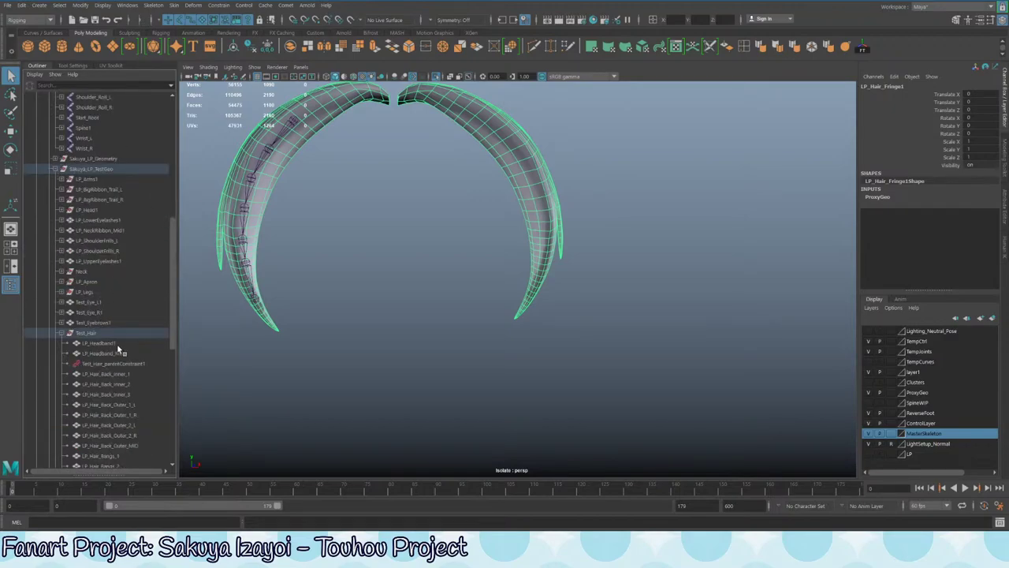
scroll(116, 344, "down", 3)
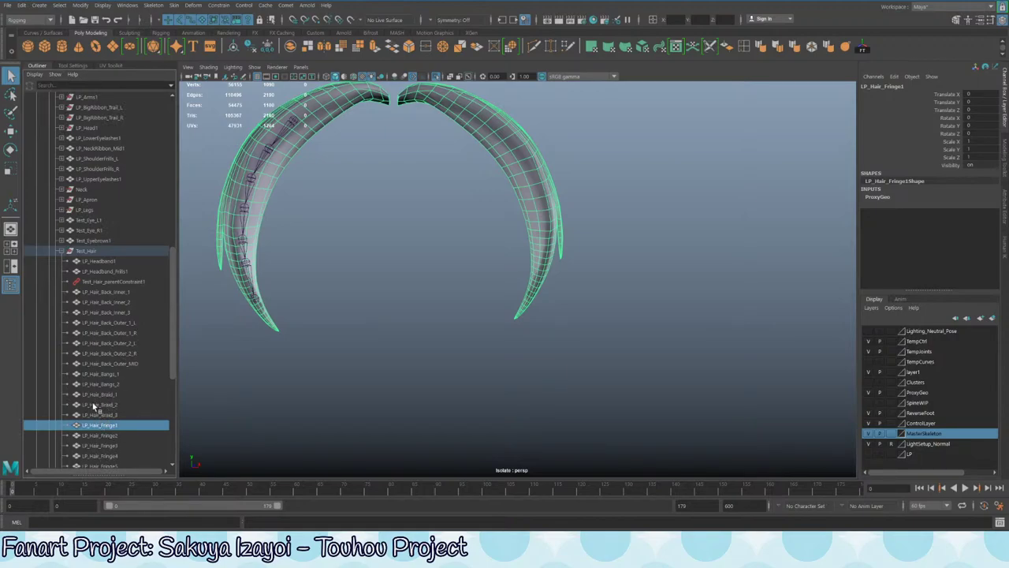
- Extract all faces of the character's left strand of LP_Hair_Fringe1 into a separate mesh
right_click_drag(466, 112, 466, 139)
double_click(448, 115)
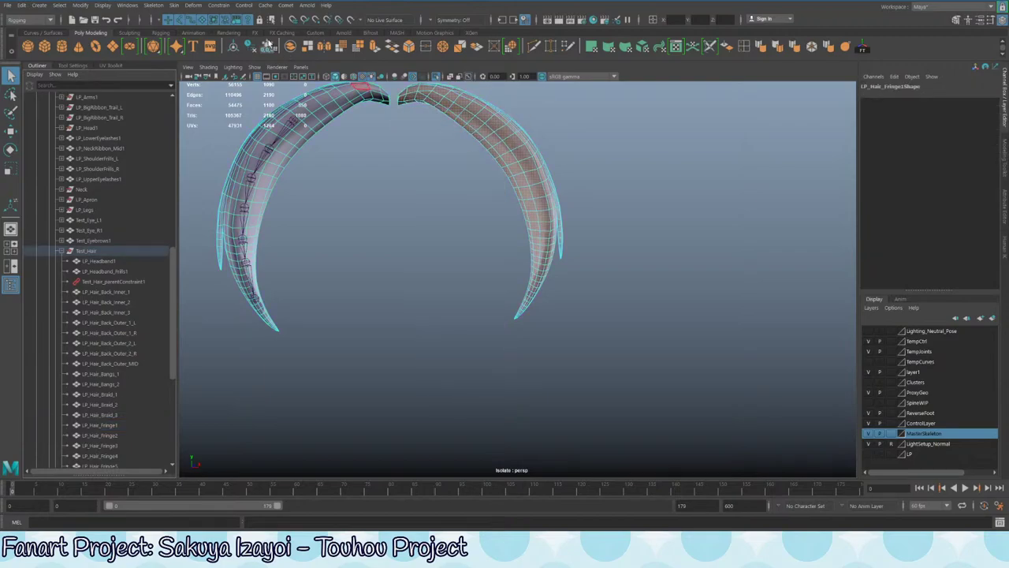
left_click(328, 49)
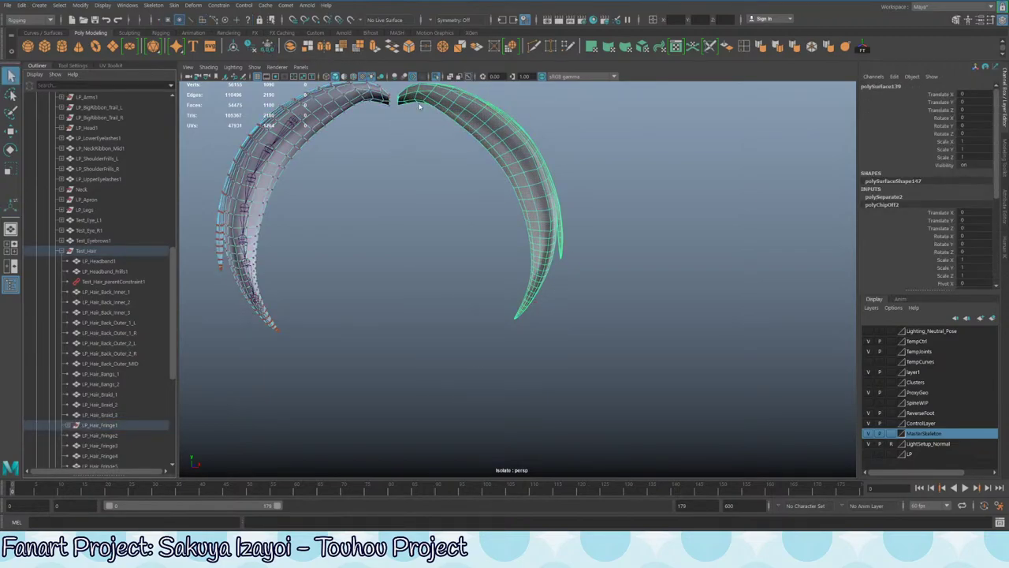
right_click_drag(419, 107, 465, 87)
left_click(350, 225)
middle_click_drag(350, 226, 399, 256, "alt")
left_click(493, 147)
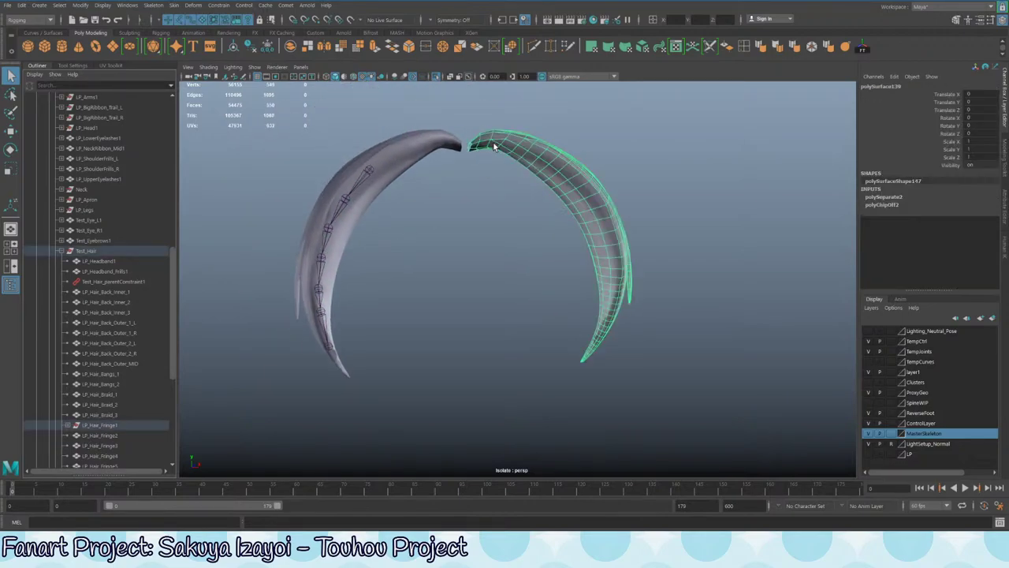
- Check the character's right fringe strand against the Hair_Fringe_1_1_R chain, save the scene and clear the selection
left_click(361, 302)
left_click_drag(360, 302, 413, 184, "alt")
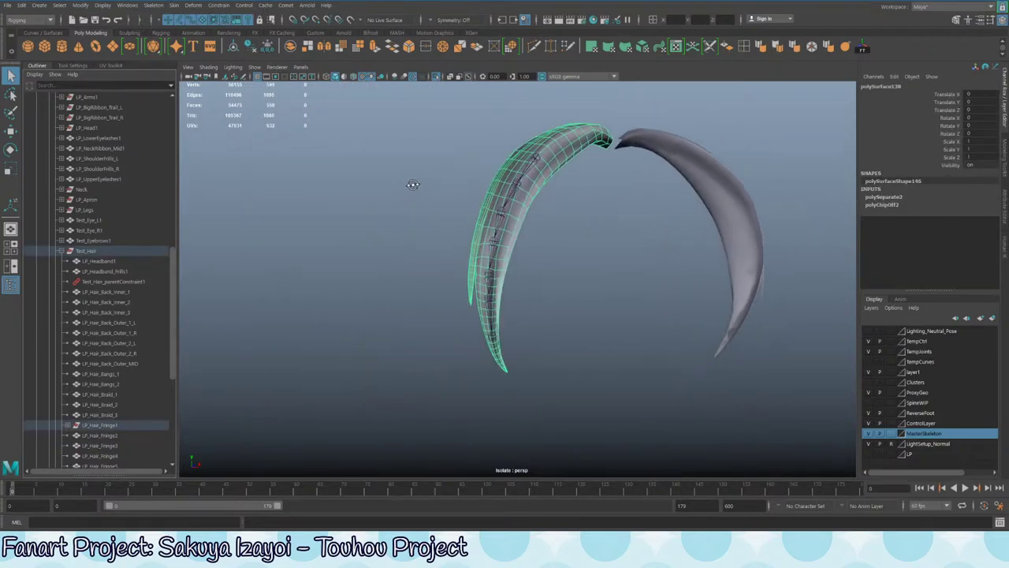
middle_click_drag(527, 170, 404, 226, "alt")
right_click_drag(404, 225, 419, 254, "alt")
left_click(370, 207)
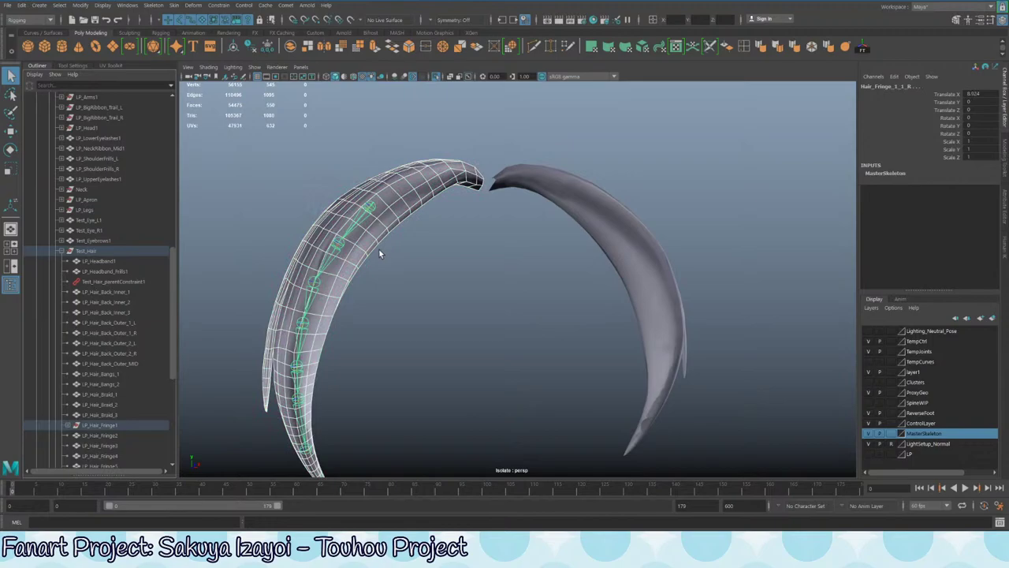
key("ctrl+s")
left_click(484, 280)
left_click(446, 228)
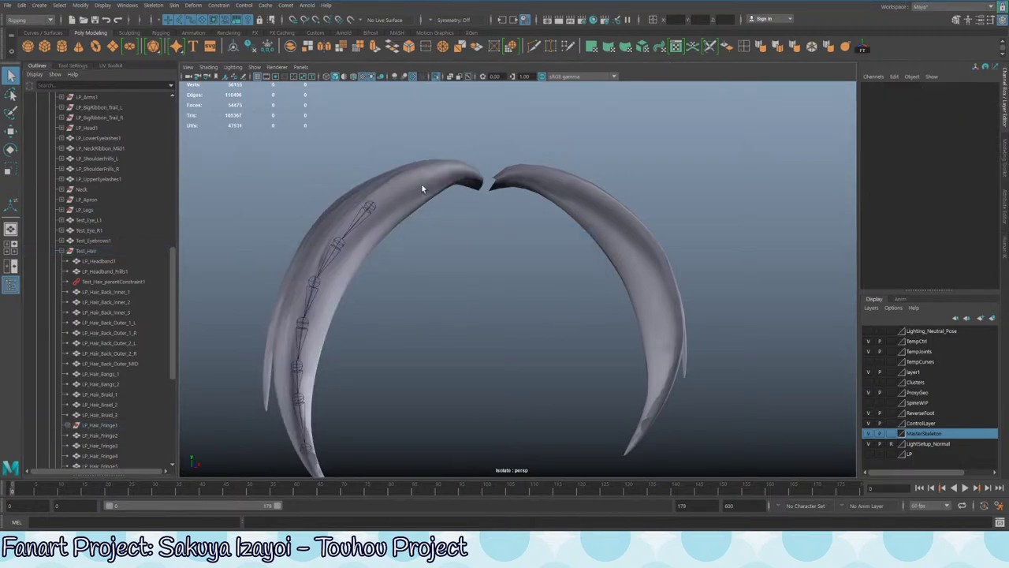
- Bind the character's right fringe strand to the Hair_Fringe_1_1_R joint chain with Bind Skin
left_click(419, 184)
left_click(368, 207, "shift")
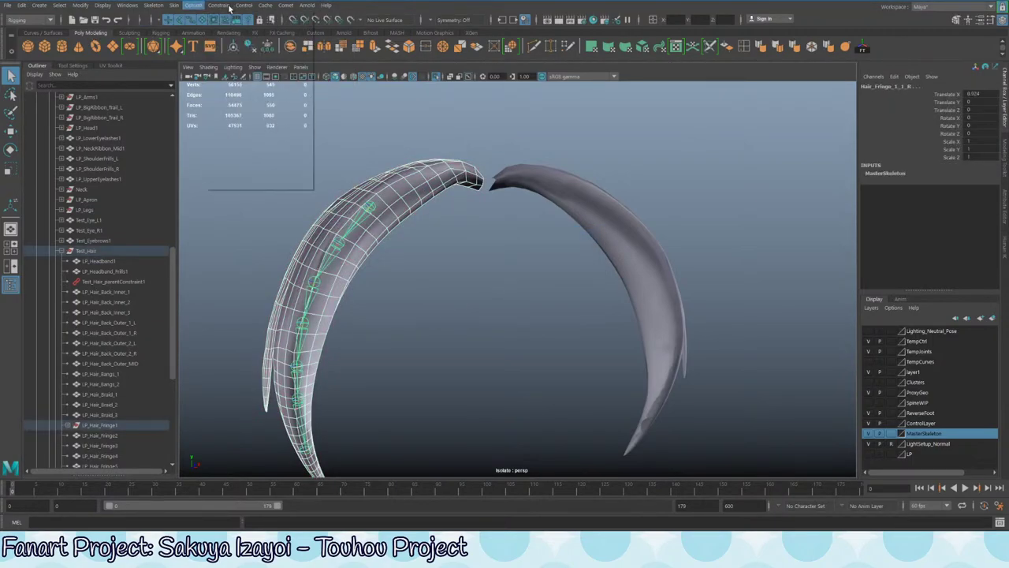
left_click(173, 4)
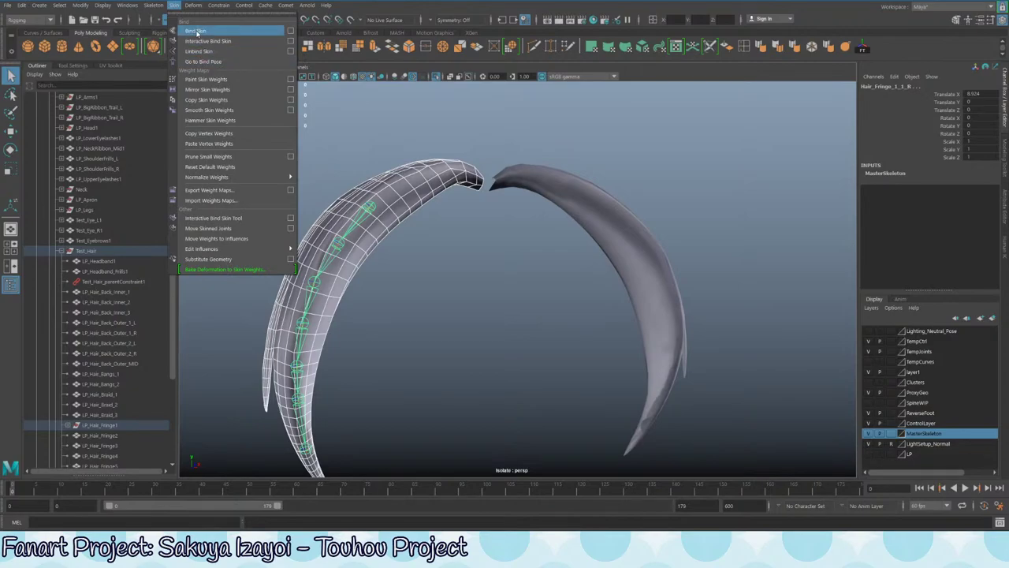
left_click(278, 31)
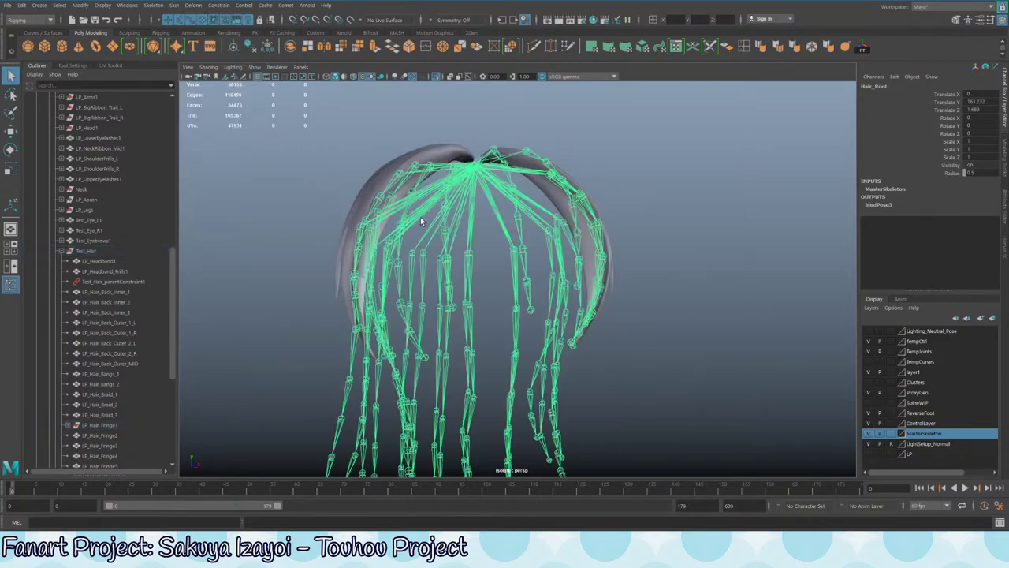
- Isolate the bound right fringe strand together with only the Hair_Fringe_1_1_R joint chain
left_click(331, 169)
left_click_drag(402, 176, 385, 221, "alt")
left_click(444, 176)
left_click(356, 167)
left_click_drag(352, 167, 413, 177, "alt")
key("f")
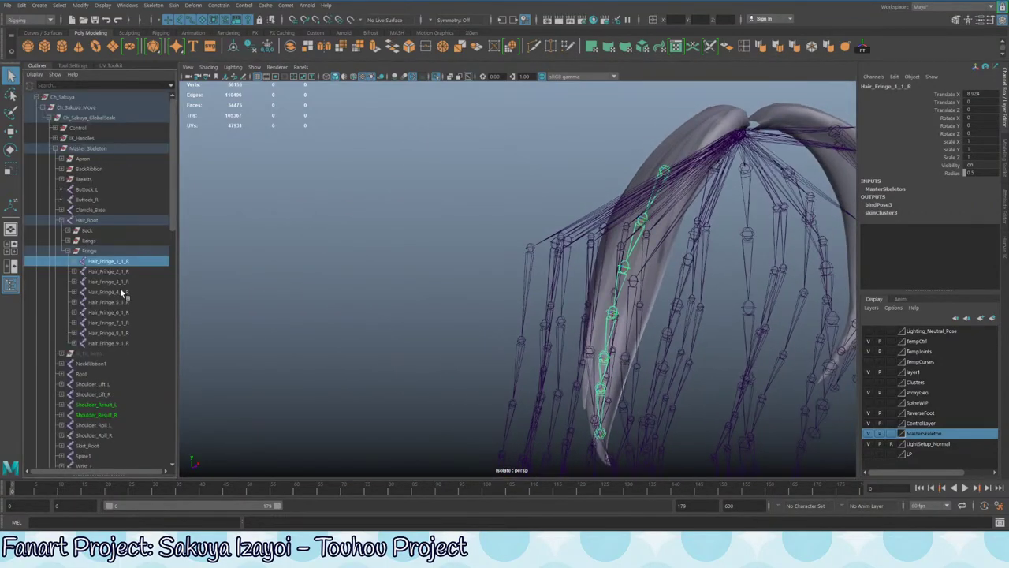
left_click(102, 253)
left_click(97, 265)
left_click_drag(515, 202, 553, 183, "alt")
left_click(299, 156, "shift")
key("ctrl+1")
key("ctrl+1")
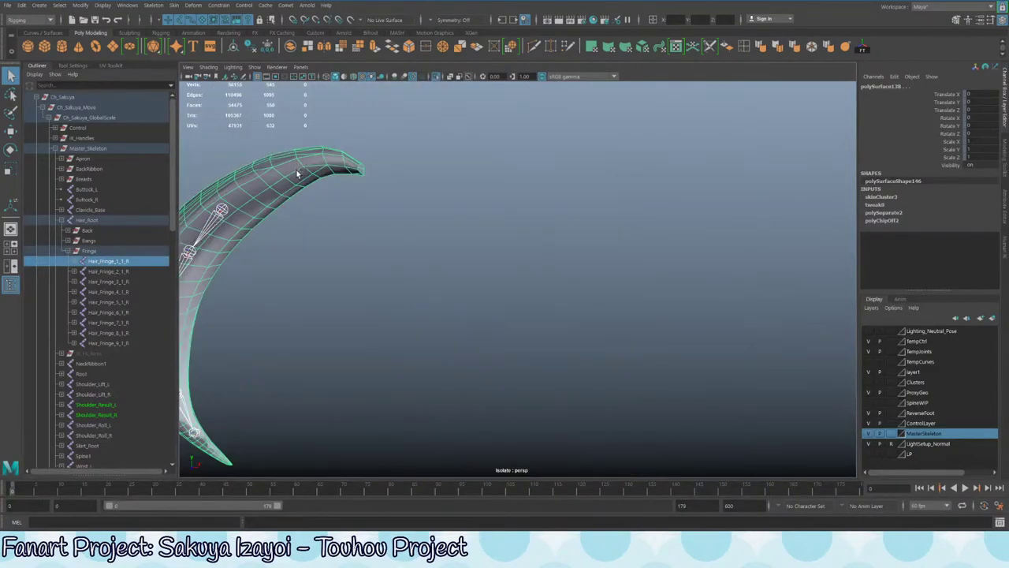
left_click_drag(351, 177, 369, 174, "alt")
- Test the strand's deformation by rotating all joints from Hair_Fringe_1_1_R to Hair_Fringe_1_7_R together, undoing each rotation
left_click(368, 174)
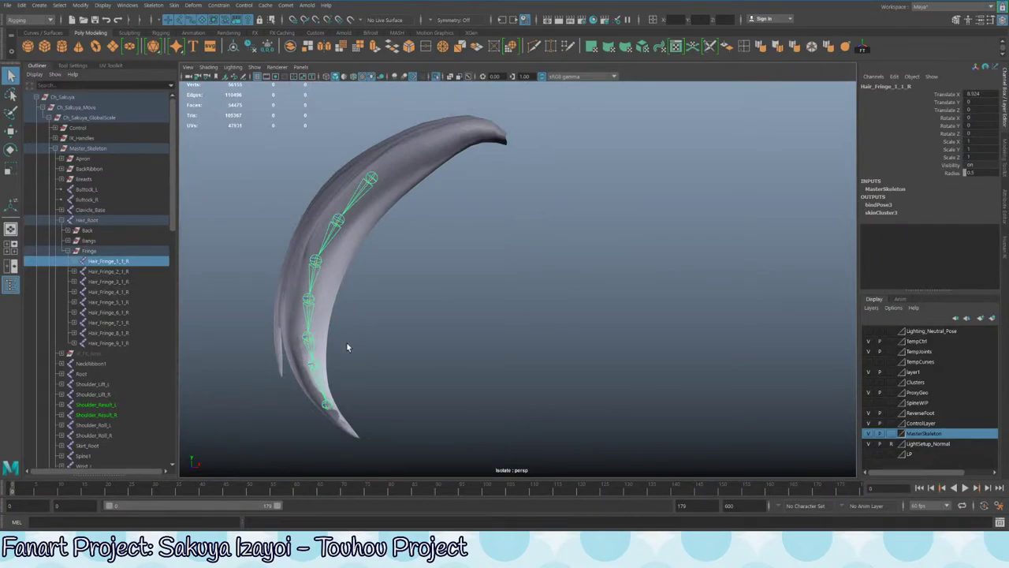
left_click(74, 261, "shift")
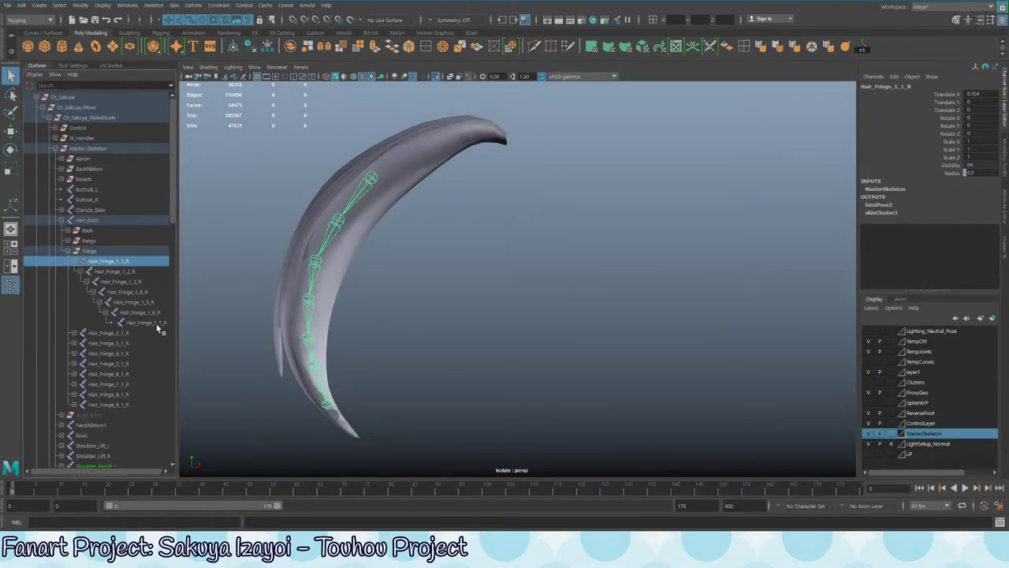
left_click(145, 323, "shift")
right_click_drag(407, 305, 323, 365, "alt")
middle_click_drag(323, 364, 339, 303, "alt")
key("e")
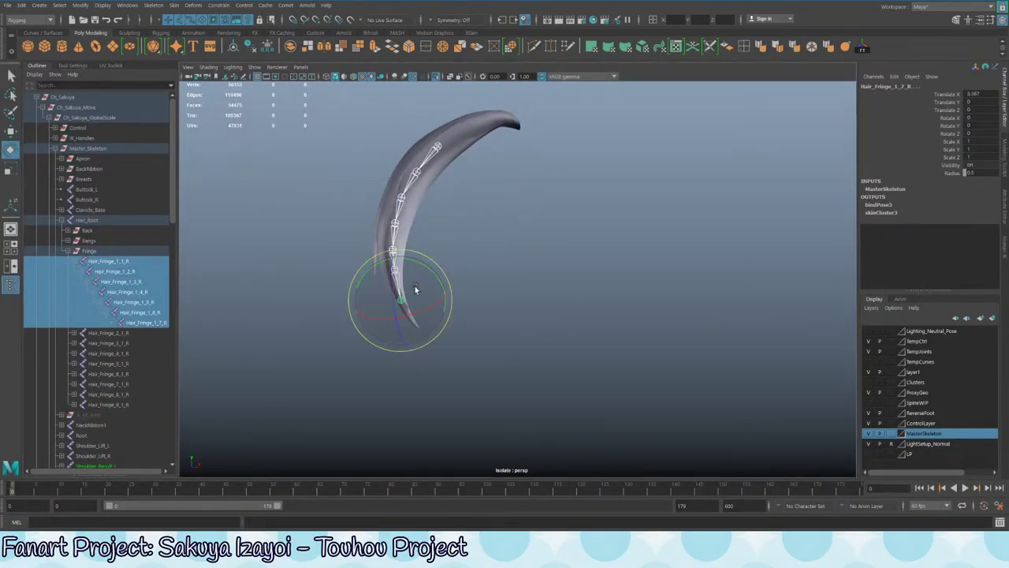
mouse_move(415, 287)
left_mouse_down()
mouse_move(410, 270)
mouse_move(368, 289)
mouse_move(408, 270)
mouse_move(400, 290)
left_mouse_up()
key("ctrl+z")
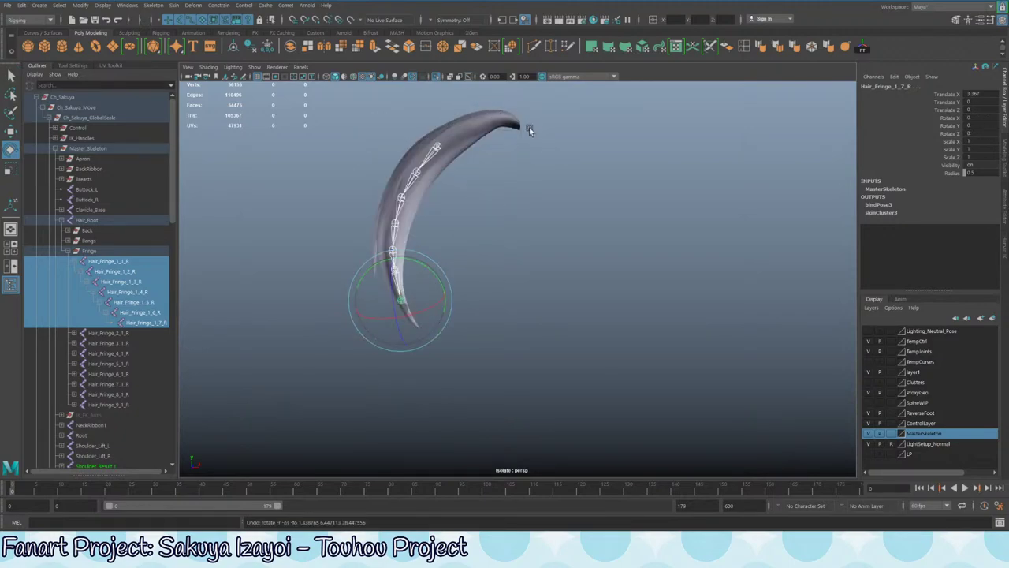
mouse_move(431, 288)
left_mouse_down()
mouse_move(416, 293)
mouse_move(443, 284)
mouse_move(426, 289)
left_mouse_up()
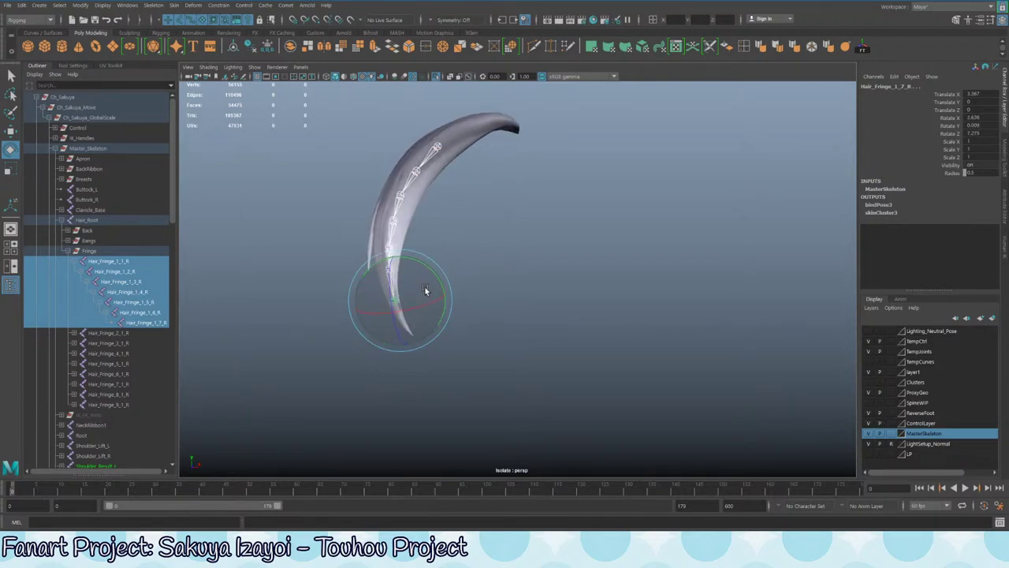
key("ctrl+z")
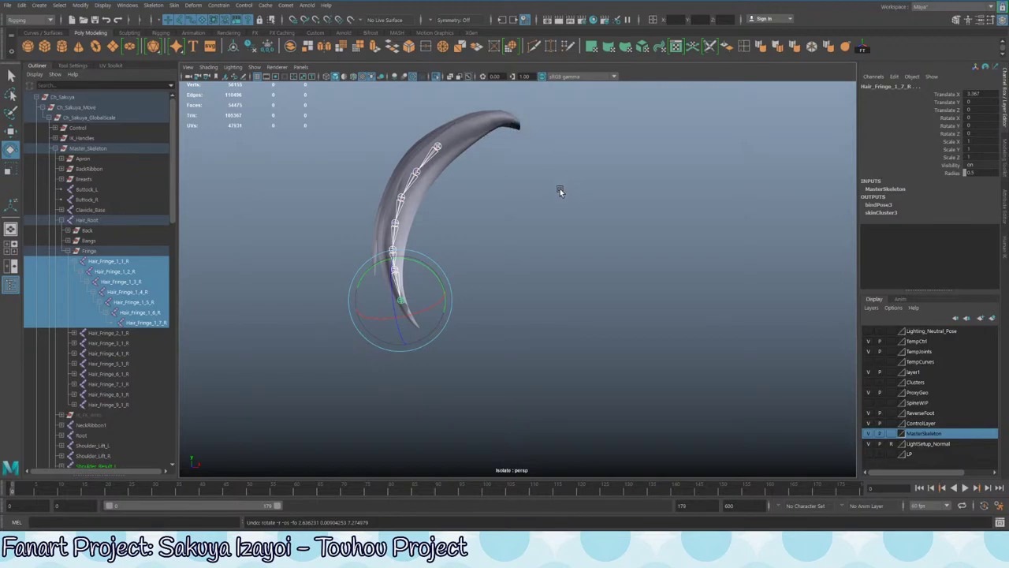
- Select the Hair_Root joint and turn off isolation to show the whole character
left_click(123, 218)
key("ctrl+1")
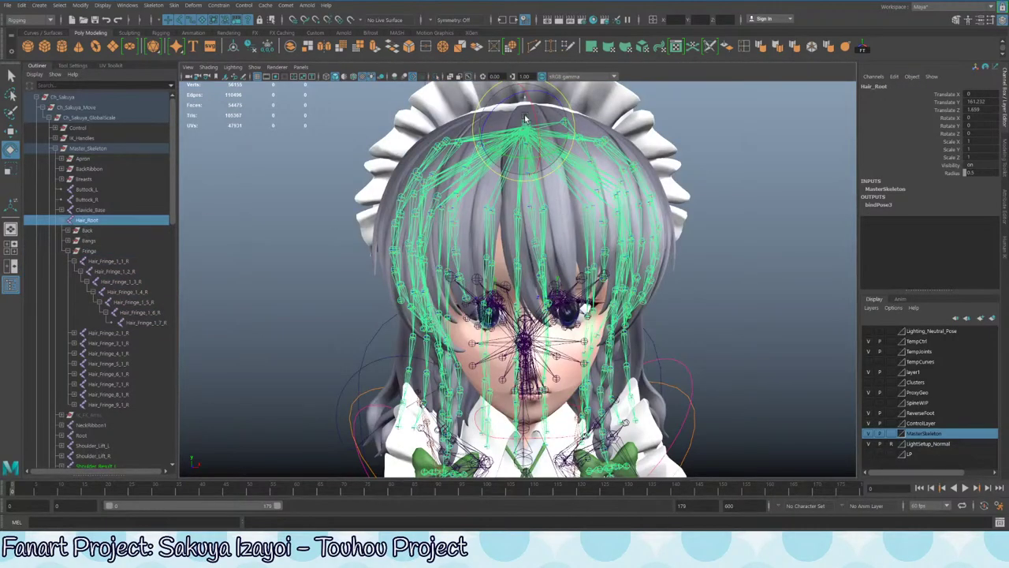
- Undo the latest isolation toggles and selections back to the right fringe strand being selected together with its Hair_Fringe_1_1_R joint chain
left_click_drag(526, 121, 616, 150, "alt")
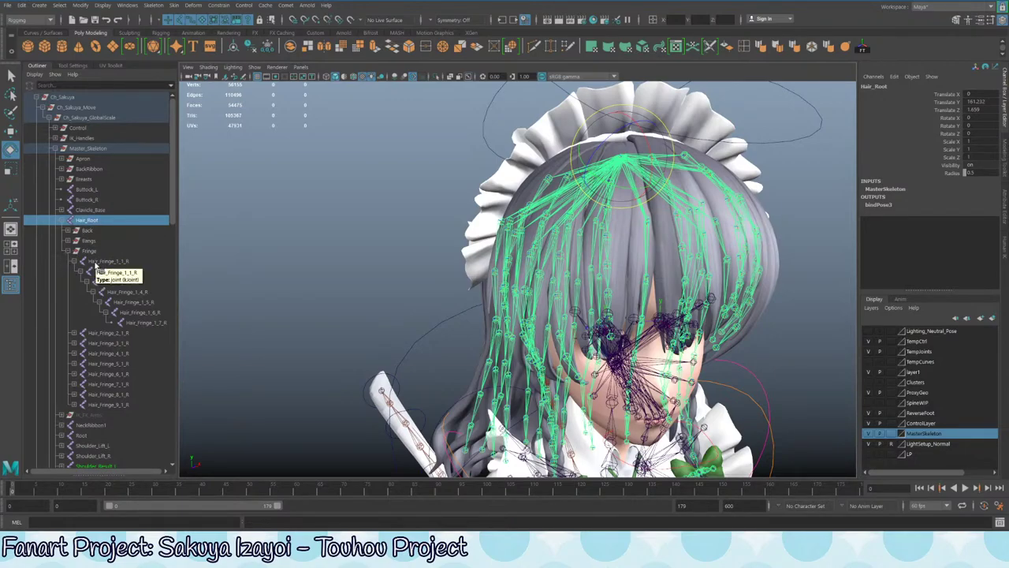
left_click_drag(763, 219, 582, 209, "alt")
key("ctrl+z")
key("ctrl+z")
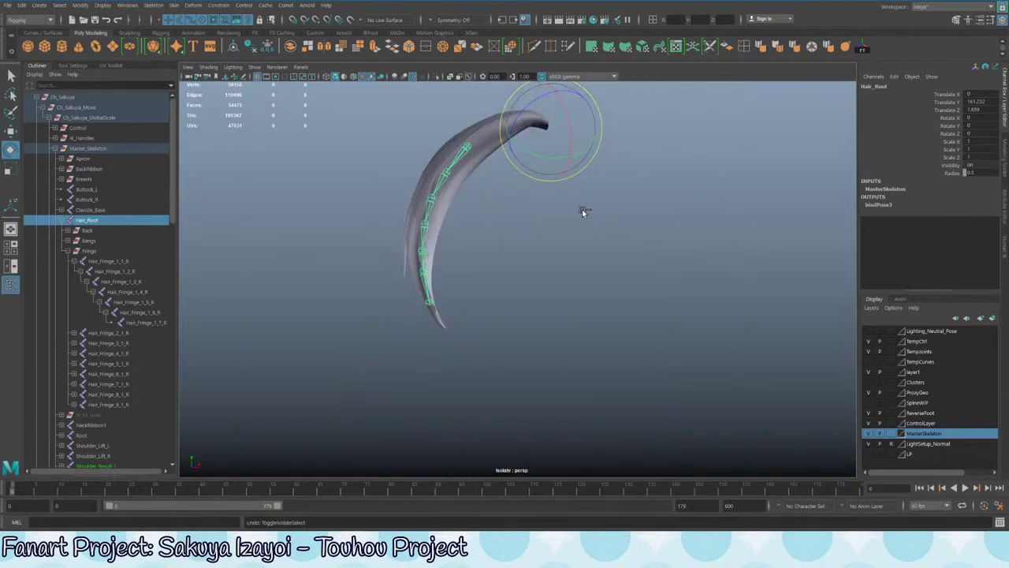
key("ctrl+z")
key("ctrl+z")
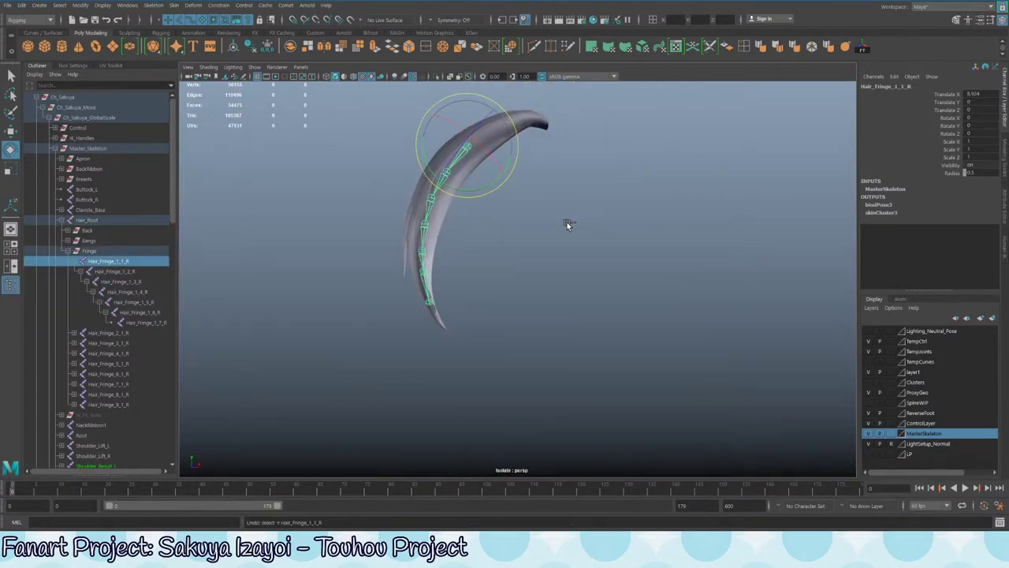
key("ctrl+z")
key("ctrl+z")
key("ctrl+z")
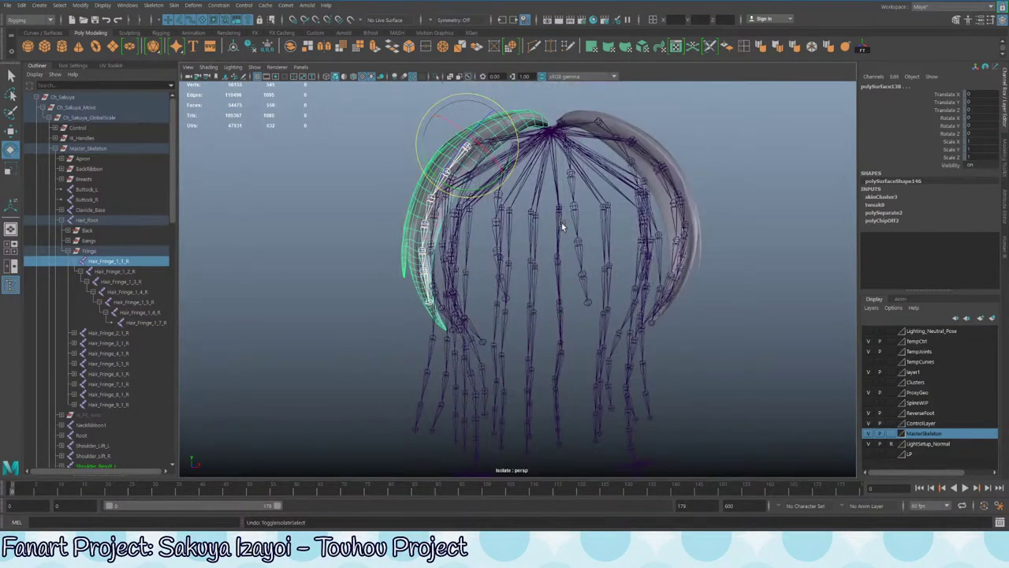
left_click_drag(544, 229, 538, 231, "alt")
middle_click_drag(538, 232, 537, 249, "alt")
key("q")
left_click(466, 169)
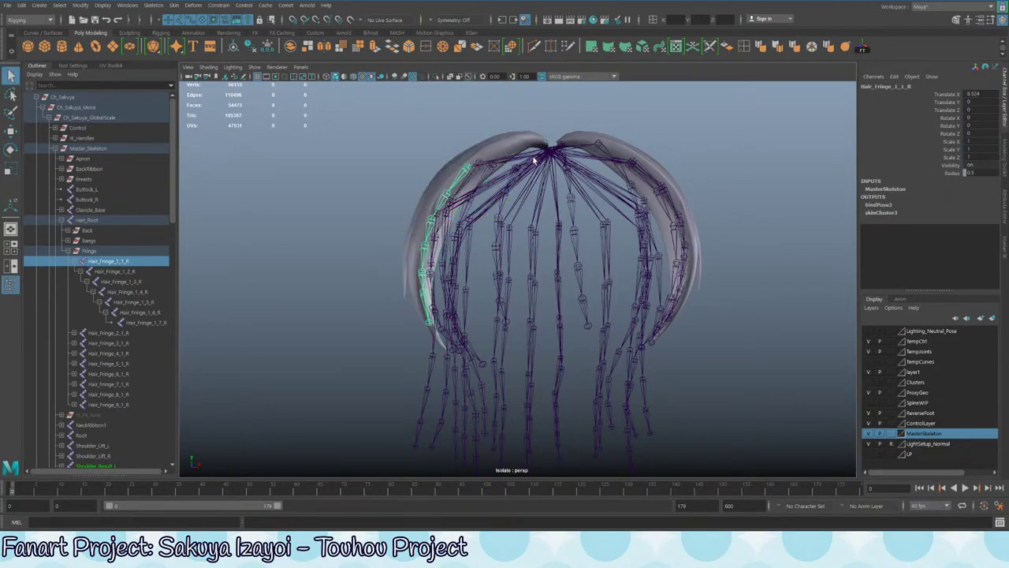
left_click(467, 201)
- Undo all remaining selections, isolation changes and the skin binding, returning to the unbound right fringe strand
key("ctrl+z")
key("ctrl+z")
key("ctrl+z")
key("ctrl+z")
key("ctrl+z")
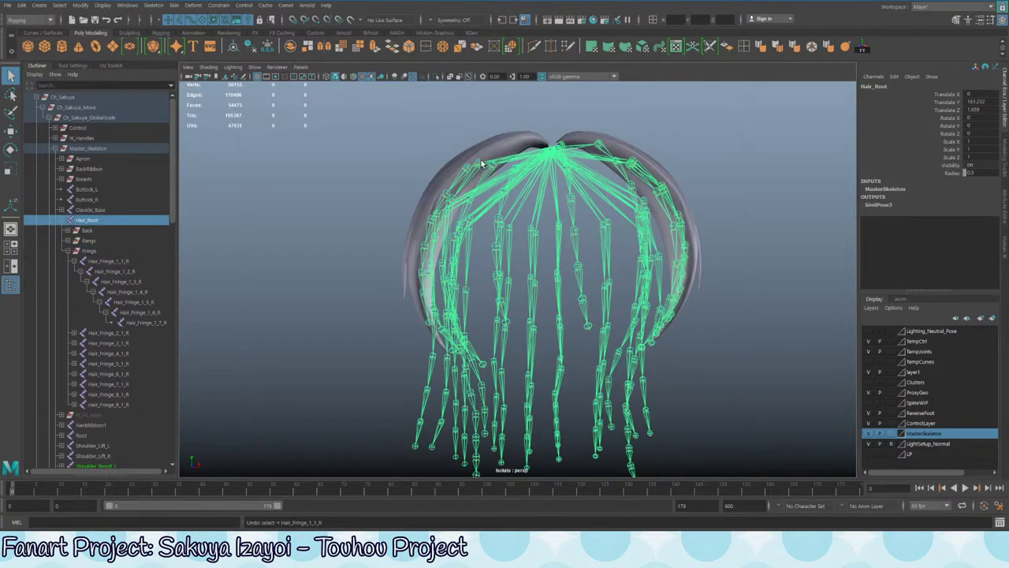
key("ctrl+z")
key("ctrl+z")
key("ctrl+z")
key("ctrl+z")
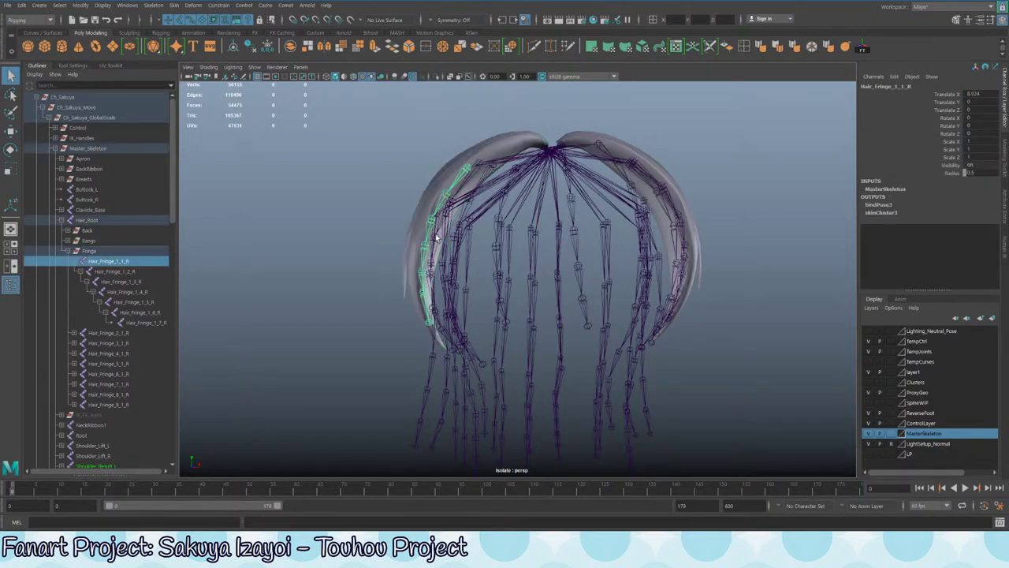
key("ctrl+z")
key("ctrl+z")
key("ctrl+z")
key("ctrl+z")
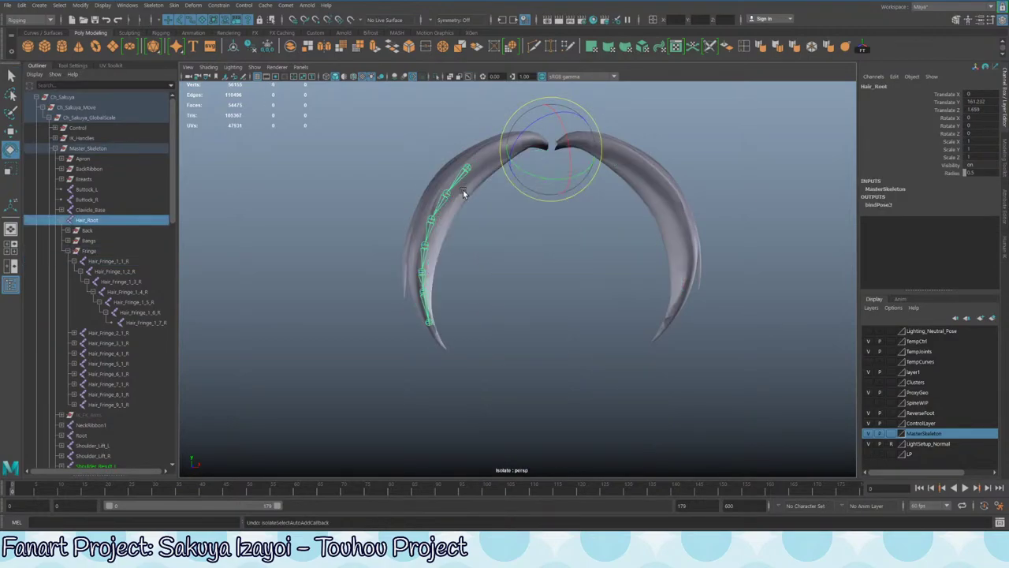
key("ctrl+z")
key("ctrl+z")
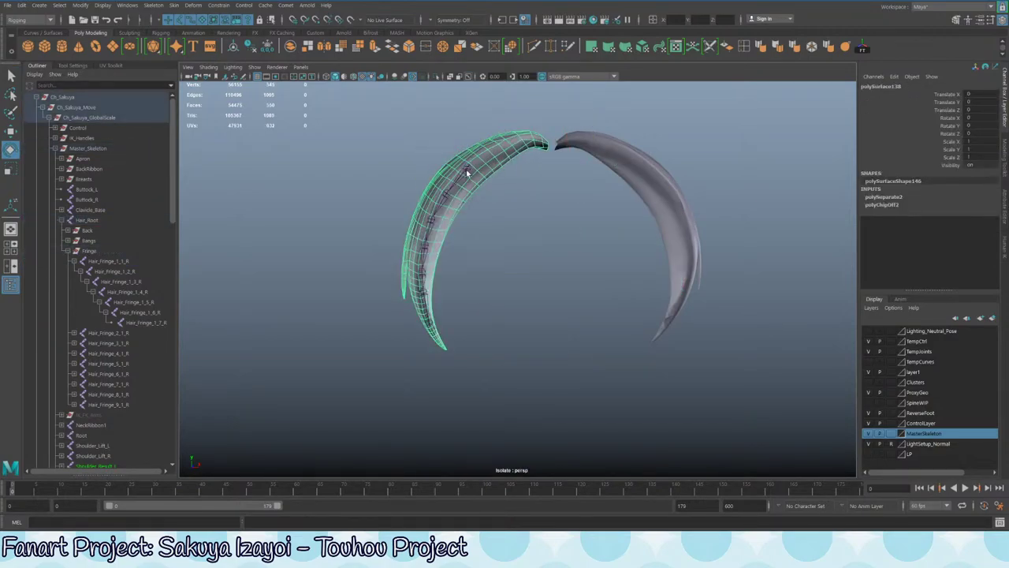
- Rotate the Hair_Fringe_1_1_R joint to check the unbound strand's reaction, and undo the rotation
left_click(466, 168)
mouse_move(461, 191)
left_mouse_down()
mouse_move(468, 180)
mouse_move(455, 181)
left_mouse_up()
key("ctrl+z")
key("q")
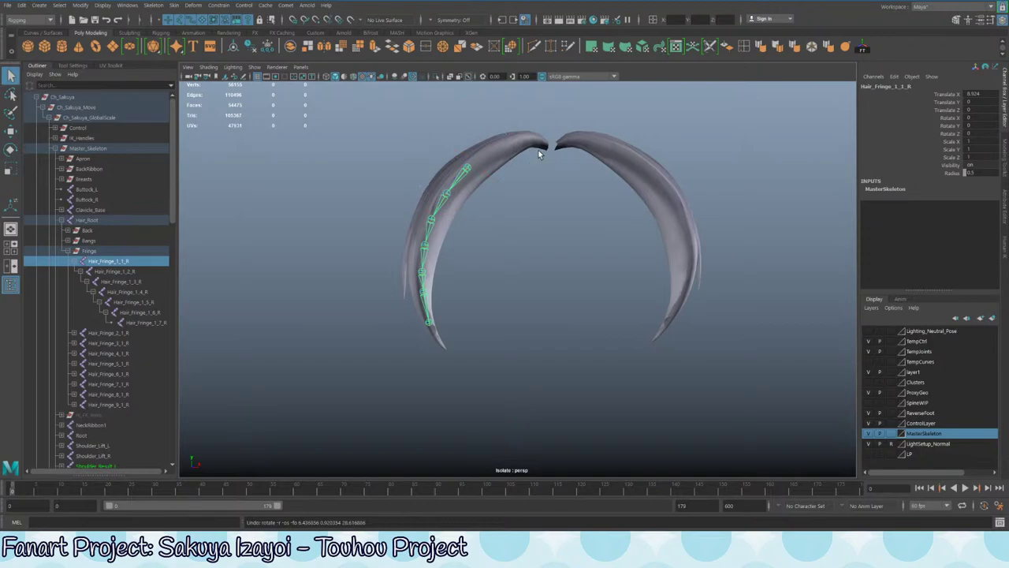
- Isolate the right fringe strand together with the Hair_Root skeleton and the Hair_Fringe_1_1_R joint chain
left_click(106, 221)
left_click(109, 261, "ctrl")
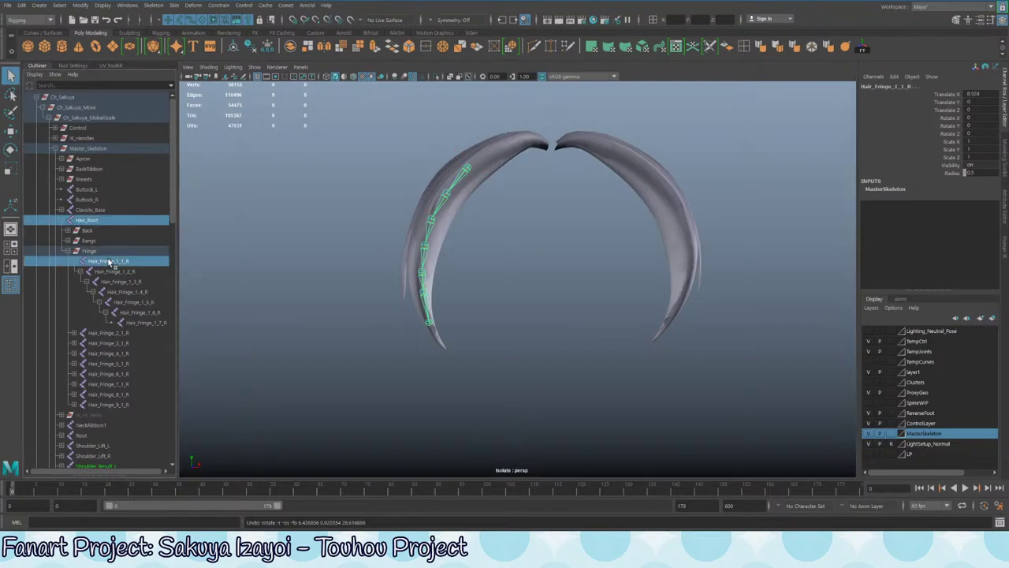
left_click(504, 156, "shift")
key("ctrl+1")
key("ctrl+1")
middle_click_drag(394, 109, 491, 173, "alt")
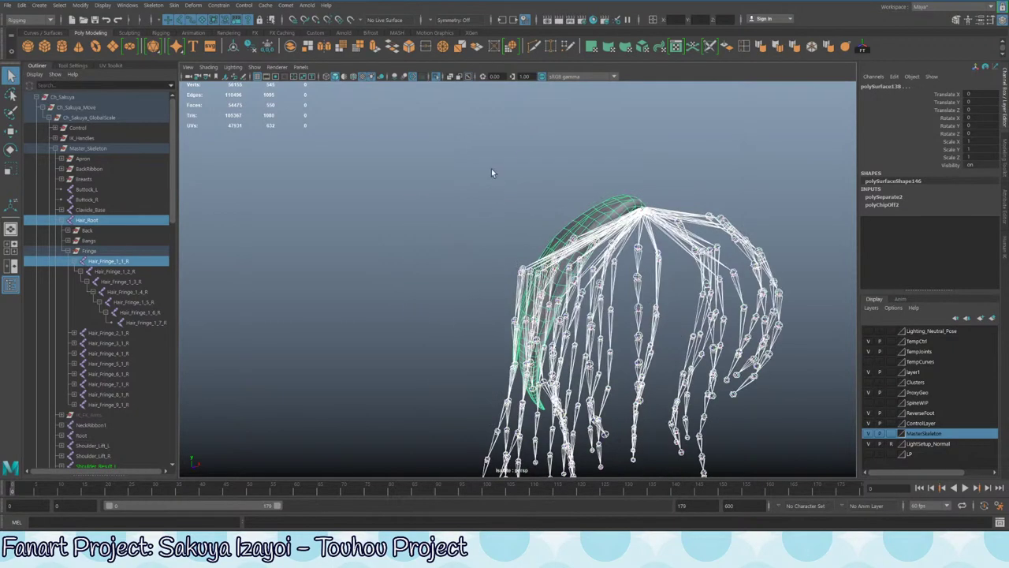
left_click_drag(597, 214, 489, 209, "alt")
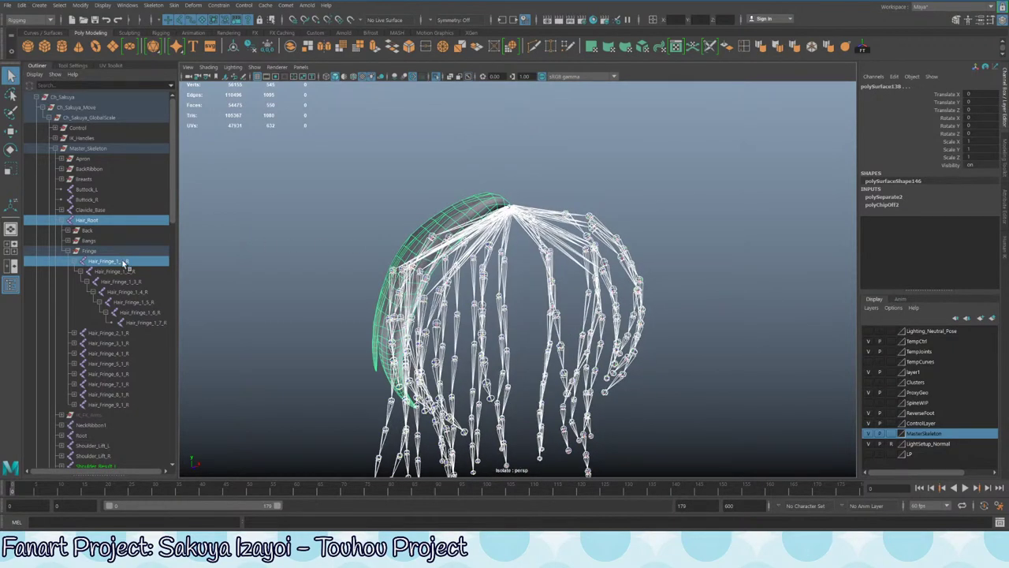
- Compare the Hair_Root and Hair_Fringe_1_1_R hierarchies, and isolate the right fringe strand with only the Hair_Fringe_1_1_R joint chain
left_click(117, 264)
left_click(128, 222)
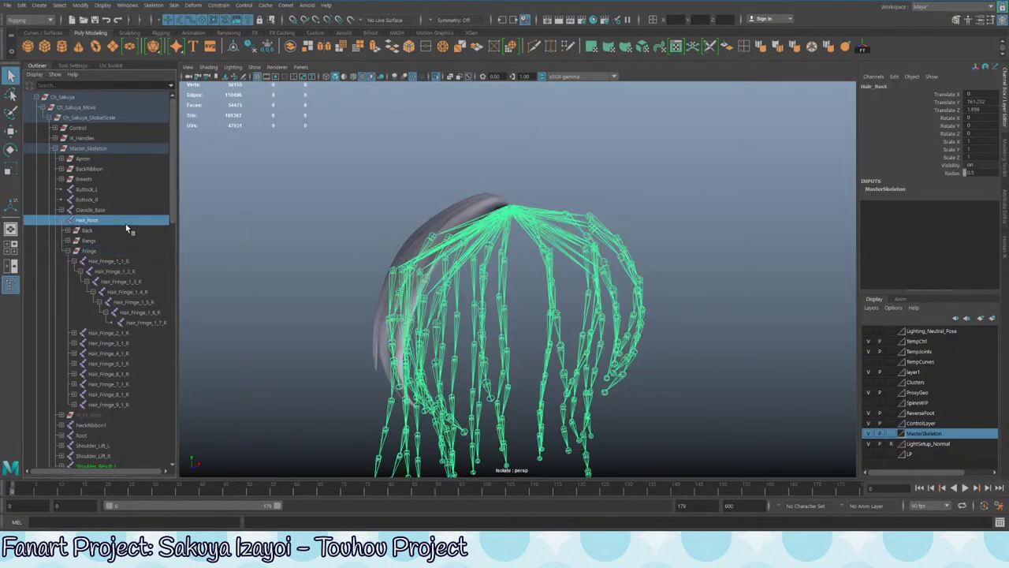
left_click_drag(413, 207, 270, 166, "alt")
left_click_drag(245, 255, 523, 218, "alt")
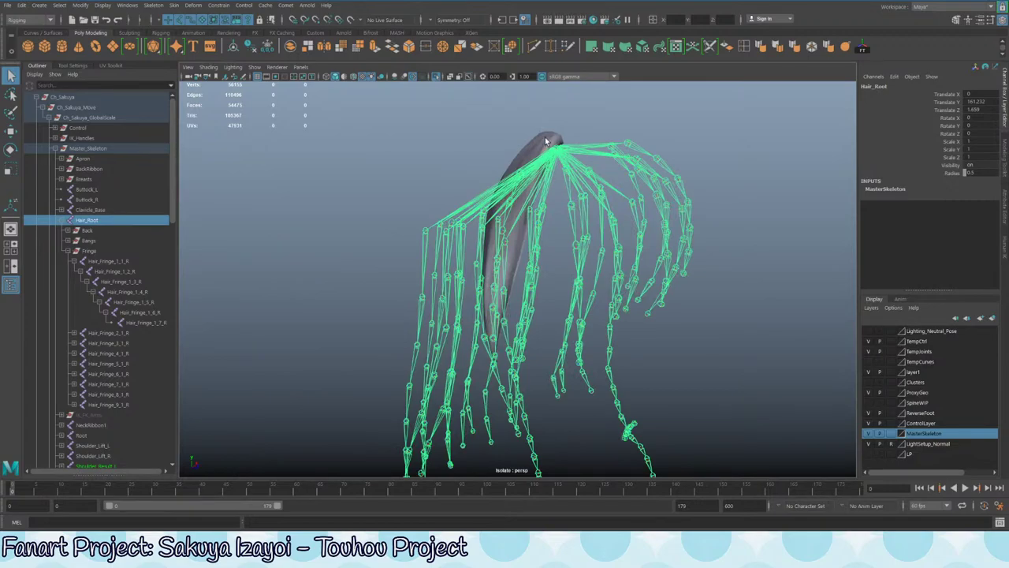
left_click(101, 261)
left_click_drag(290, 253, 570, 212, "alt")
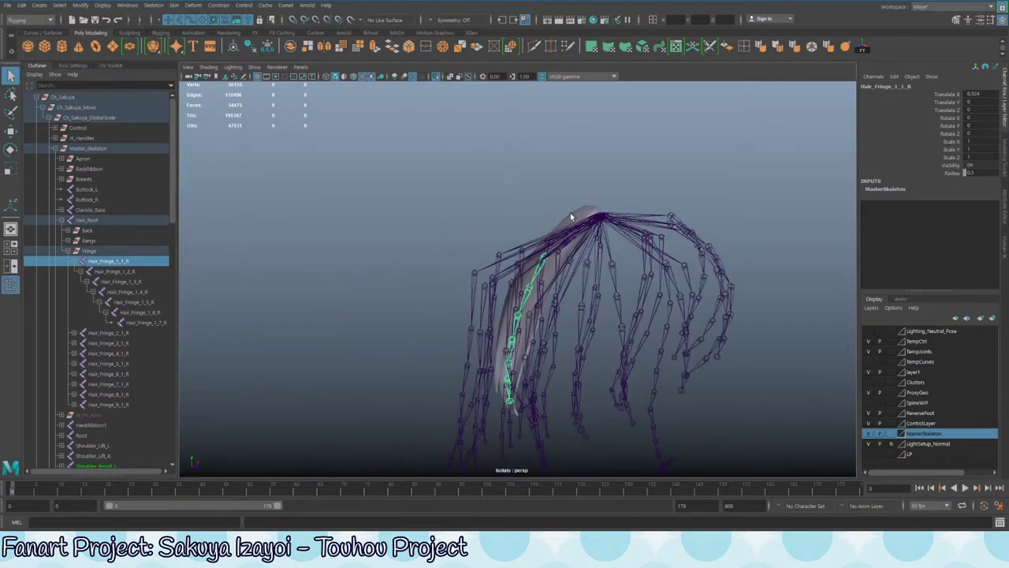
left_click(563, 227)
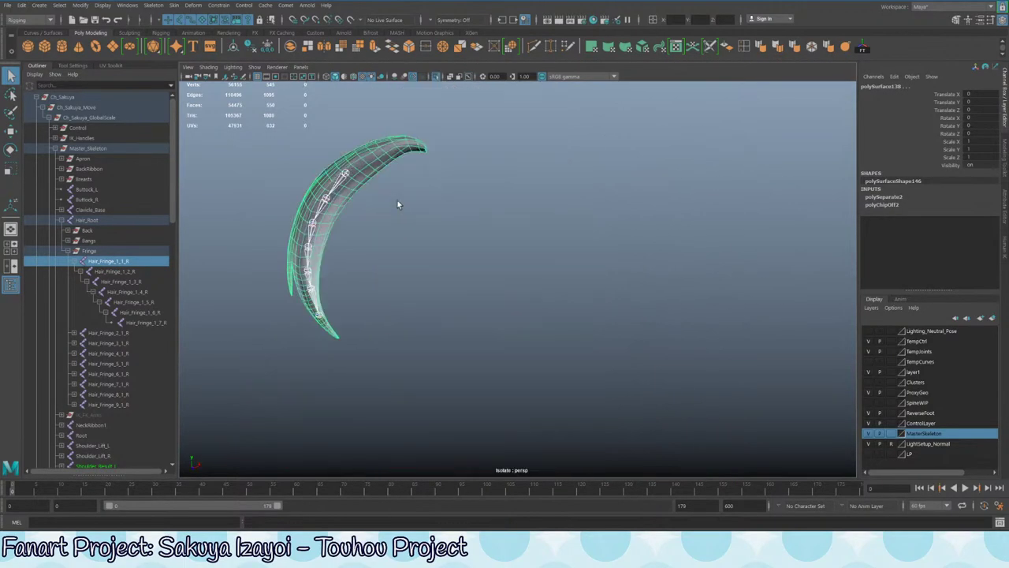
left_click_drag(399, 207, 450, 265, "alt")
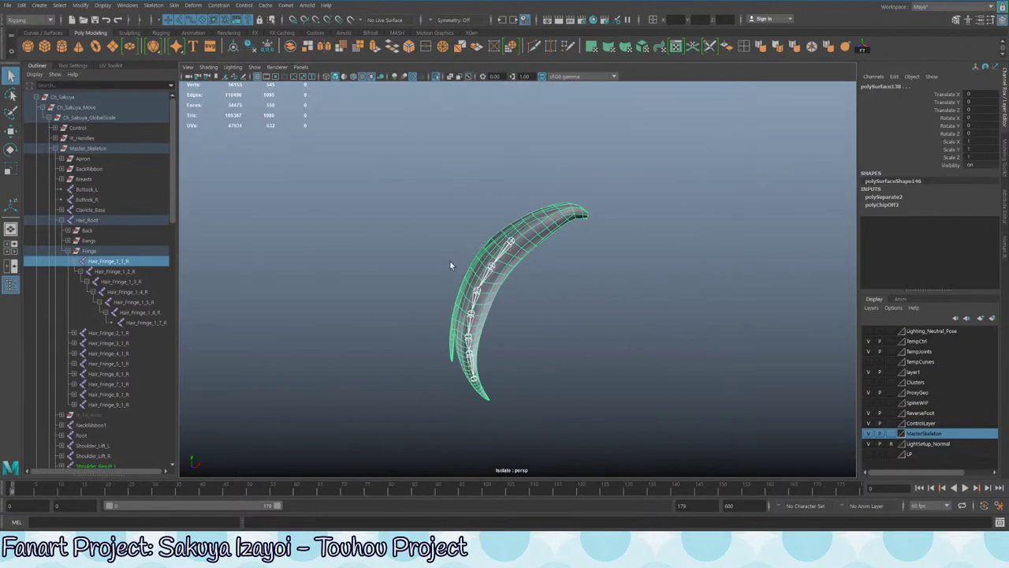
- Bind the isolated right fringe strand to the Hair_Fringe_1_1_R joint chain again with Bind Skin
left_click(514, 241)
left_click(533, 227)
left_click(512, 241, "shift")
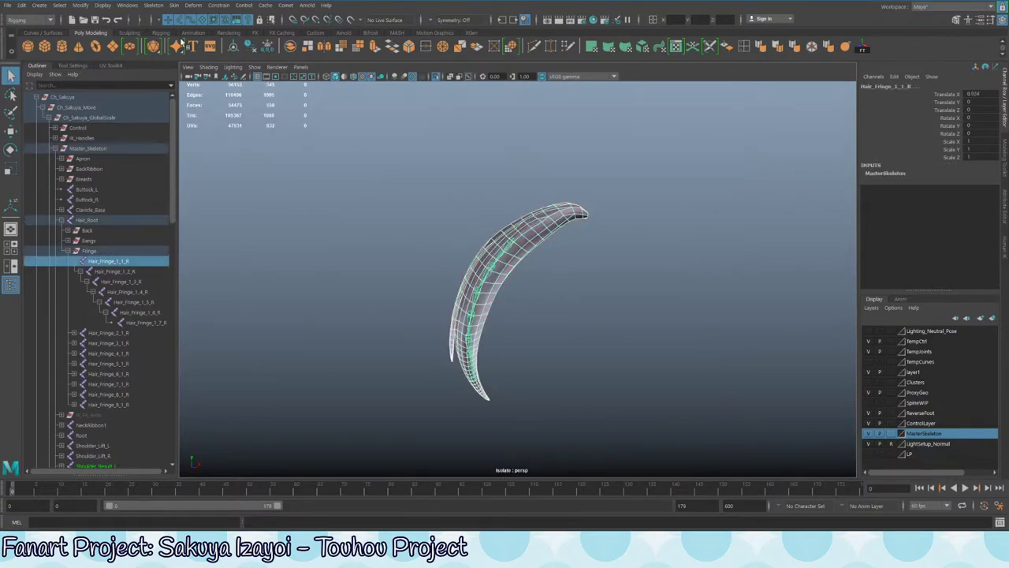
left_click(175, 6)
left_click(196, 30)
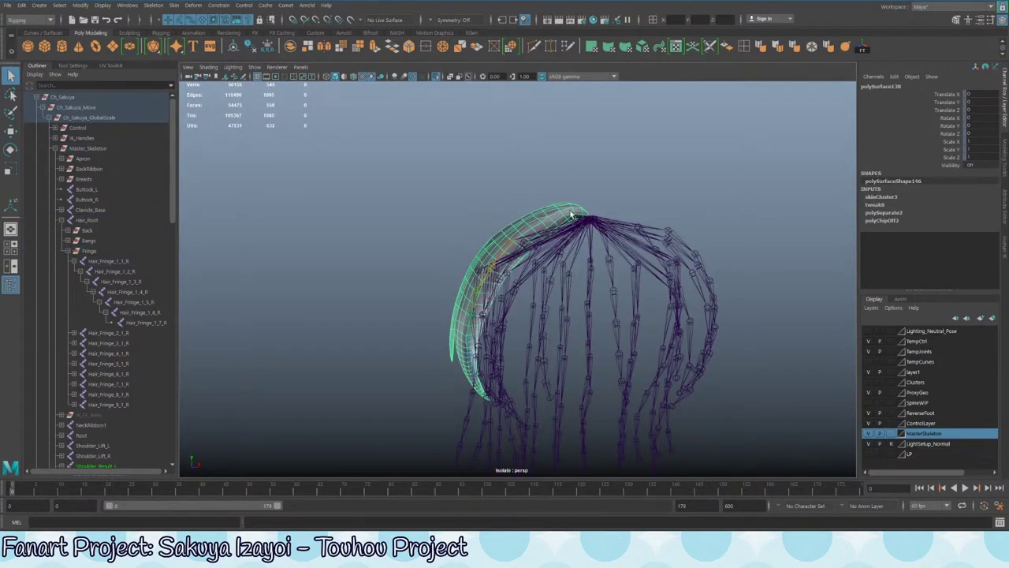
- Inspect the rebound right fringe strand against the full hair skeleton, selecting Hair_Root and the strand in turn
left_click(588, 221)
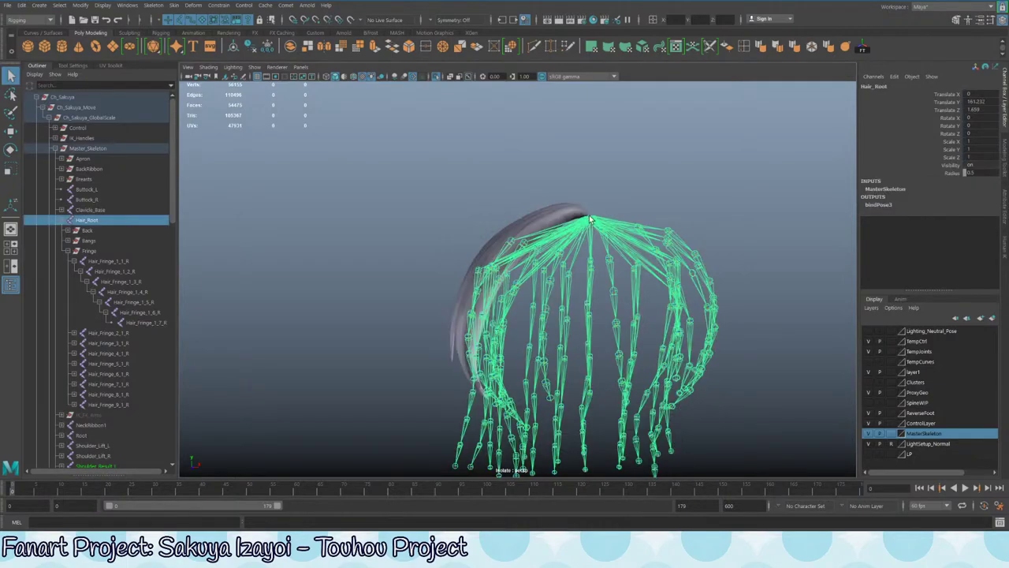
left_click(565, 214)
left_click_drag(543, 253, 575, 183, "alt")
middle_click_drag(575, 183, 495, 220, "alt")
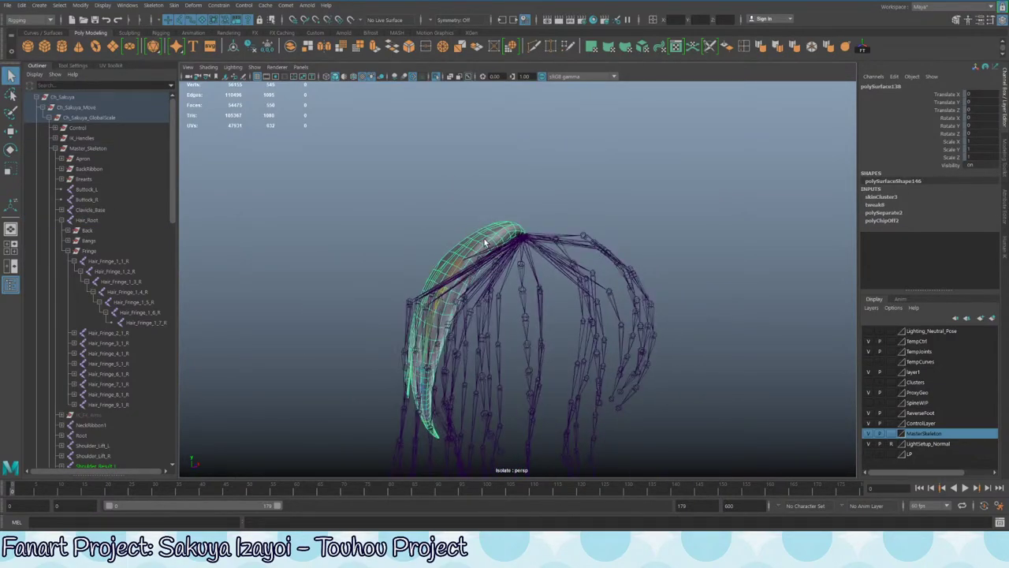
- Isolate the Hair_Fringe_1_1_R joint chain of the outer fringe strand in the viewport and clear the selection
left_click(522, 240)
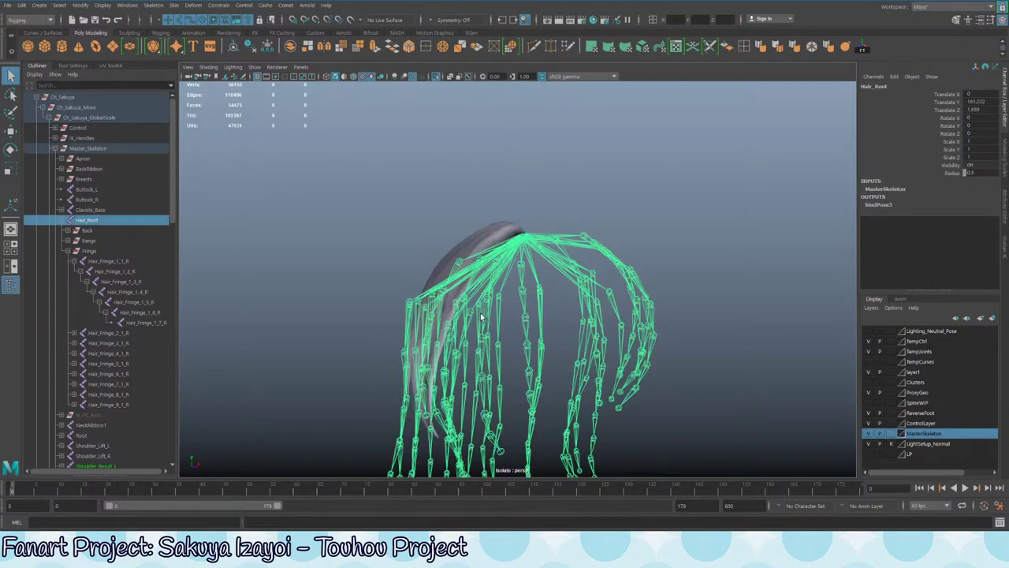
left_click_drag(523, 242, 588, 208, "alt")
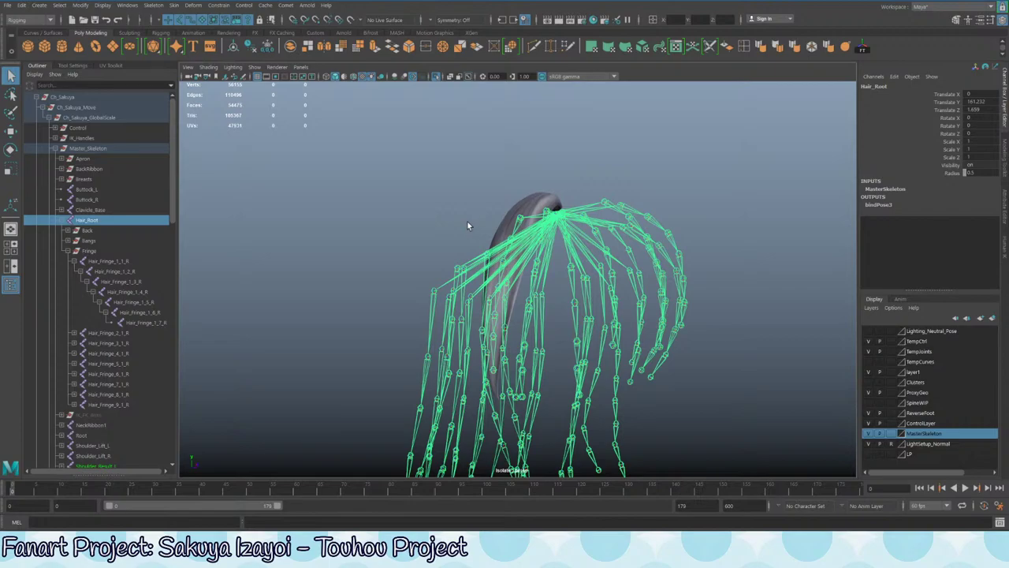
left_click(520, 224)
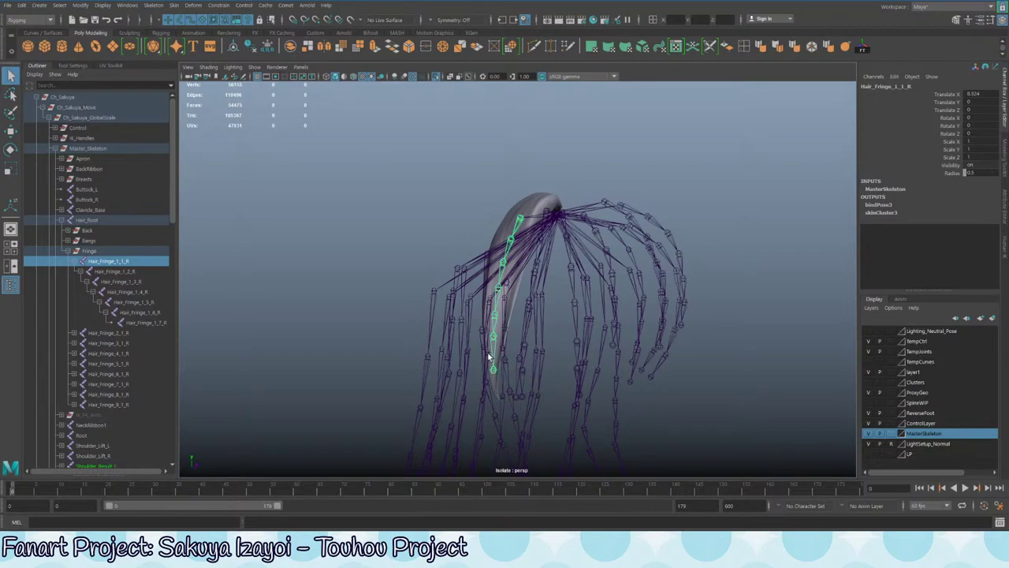
left_click(529, 215)
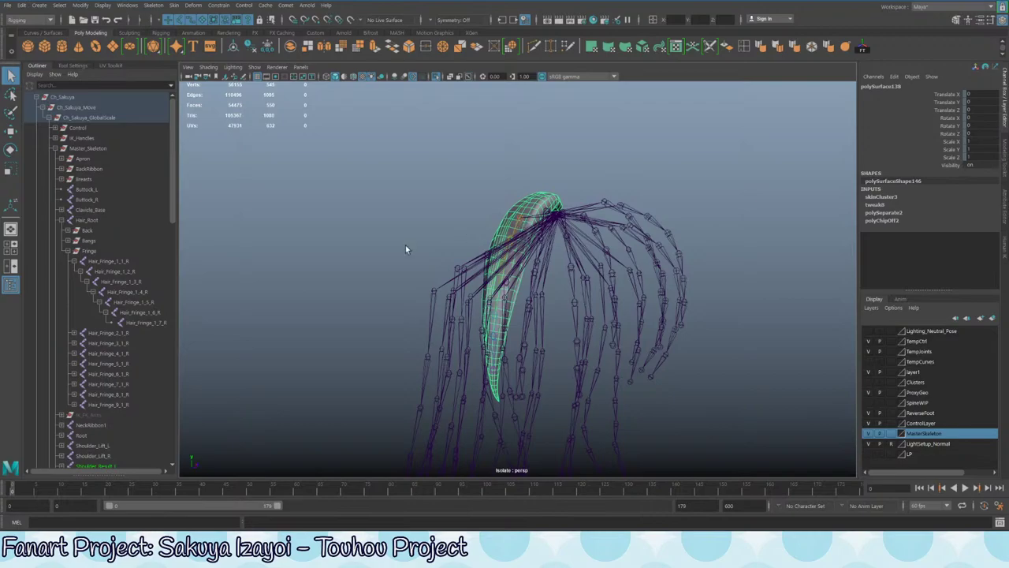
left_click_drag(500, 224, 465, 218, "alt")
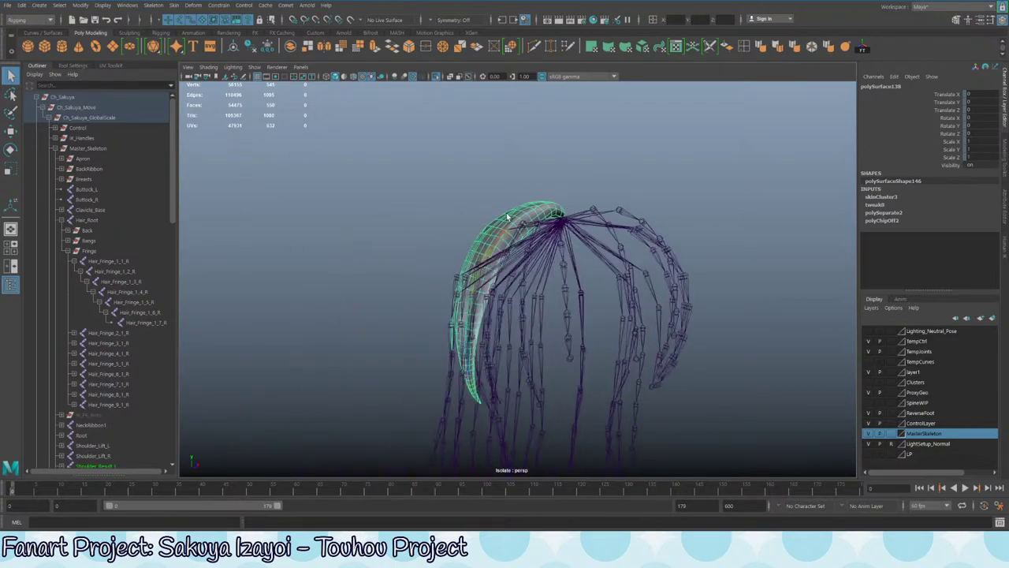
scroll(490, 211, "up", 3)
left_click(496, 220)
key("ctrl+1")
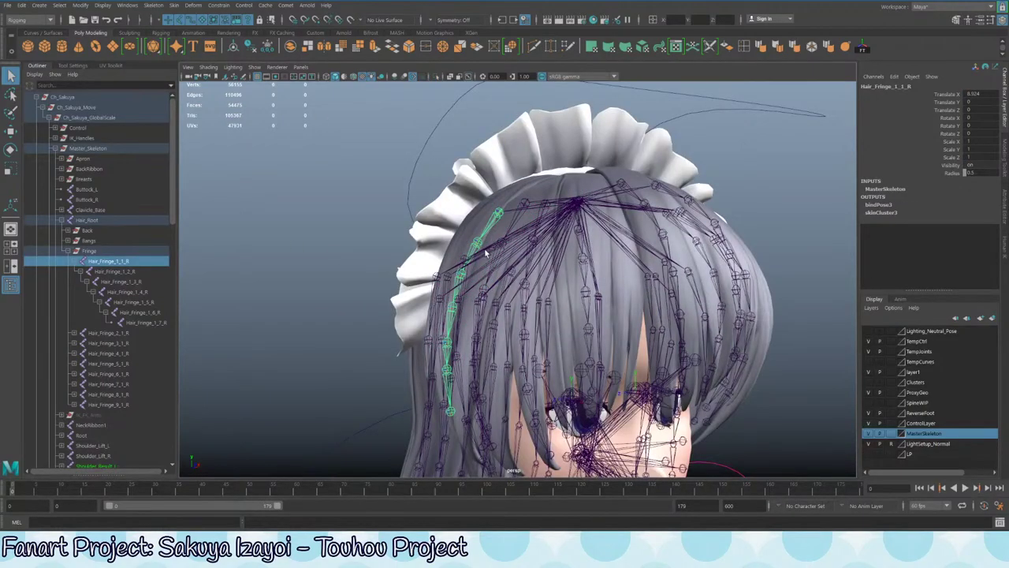
key("ctrl+1")
left_click(404, 253)
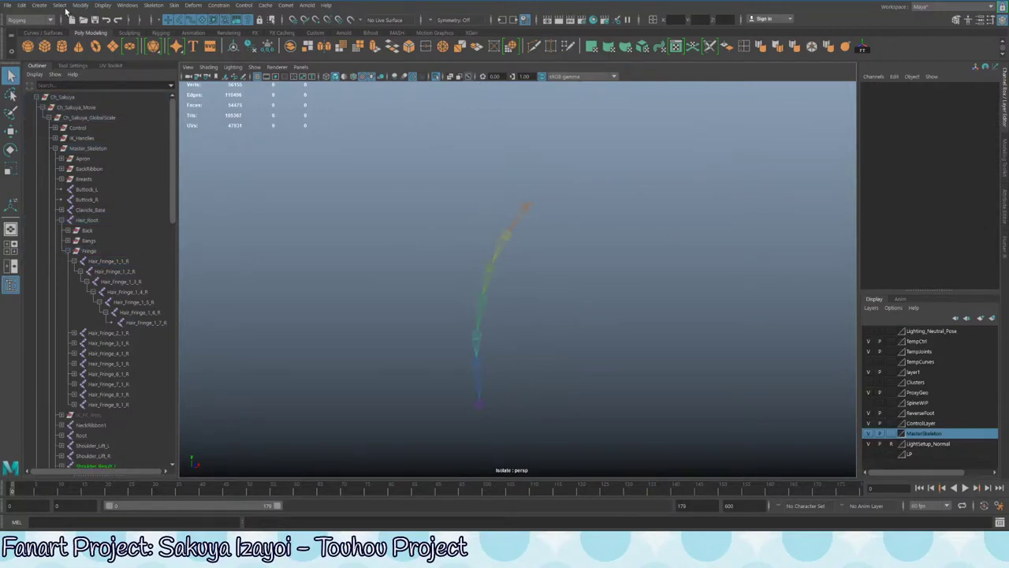
- Start the EP Curve tool with point snapping and bring up its settings, using the 3 Cubic curve degree
left_click(48, 32)
left_click(67, 50)
left_click_drag(564, 295, 449, 196, "alt")
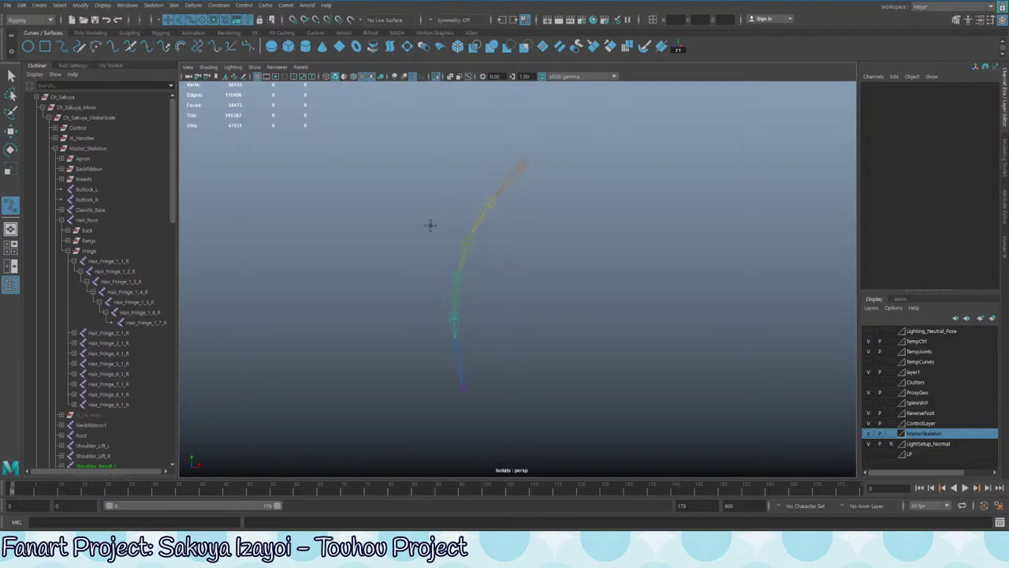
key("v")
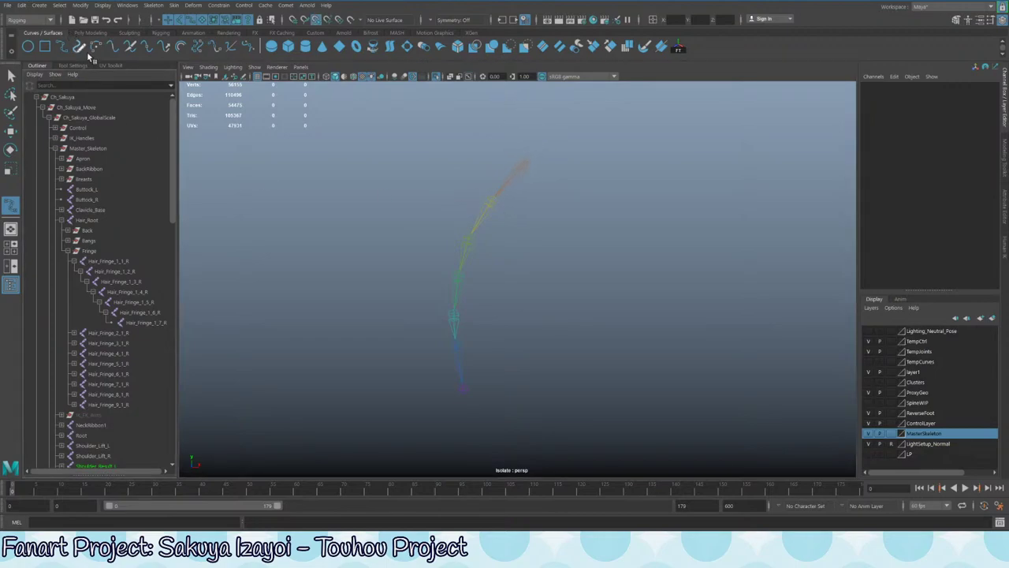
double_click(63, 48)
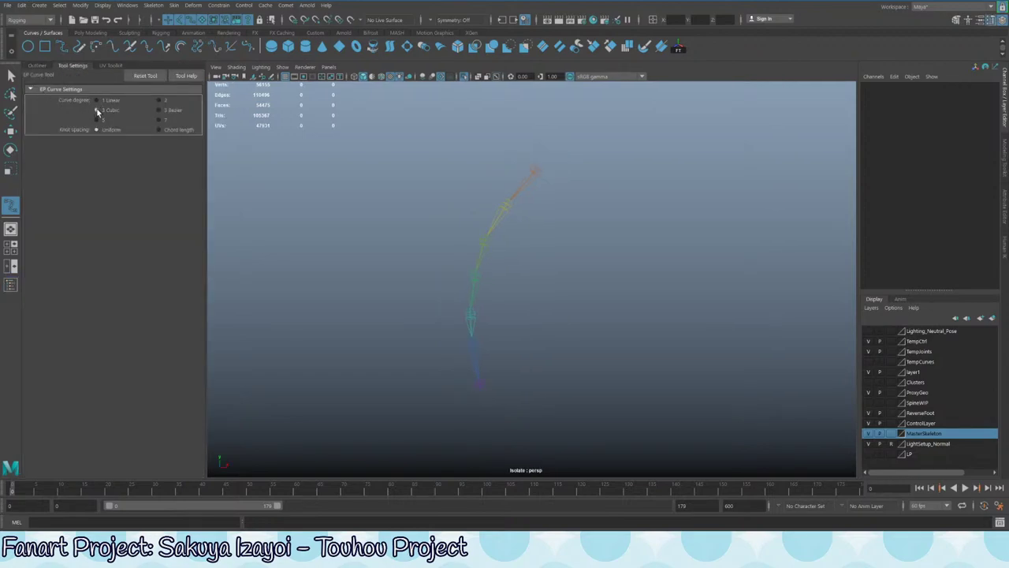
- Draw an EP curve along the isolated fringe joint chain from root to tip, snapping its points to the joints
middle_click_drag(609, 217, 556, 203, "alt")
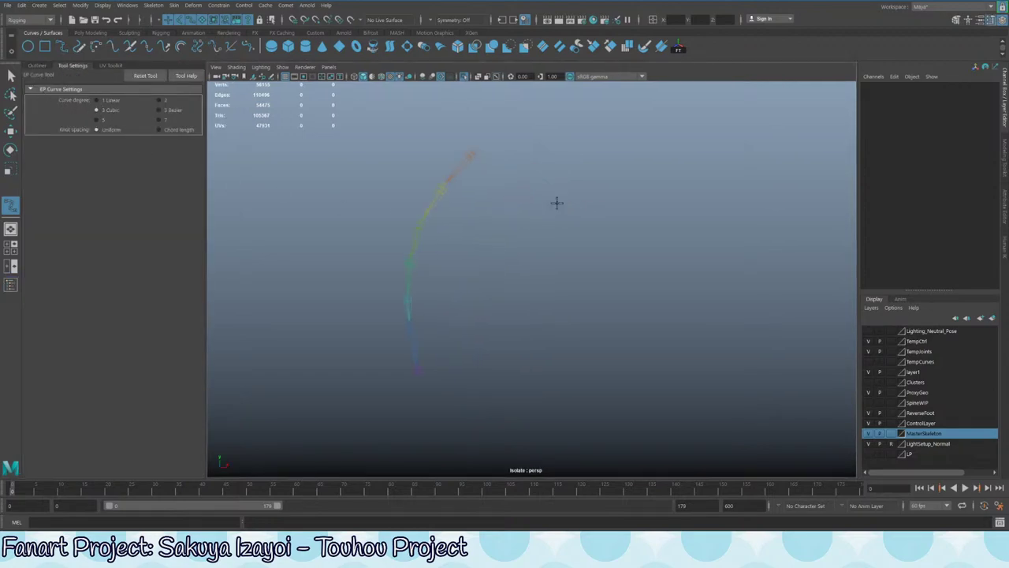
middle_click_drag(478, 209, 517, 186, "alt")
left_click(521, 129)
left_click(492, 162)
left_click(471, 200)
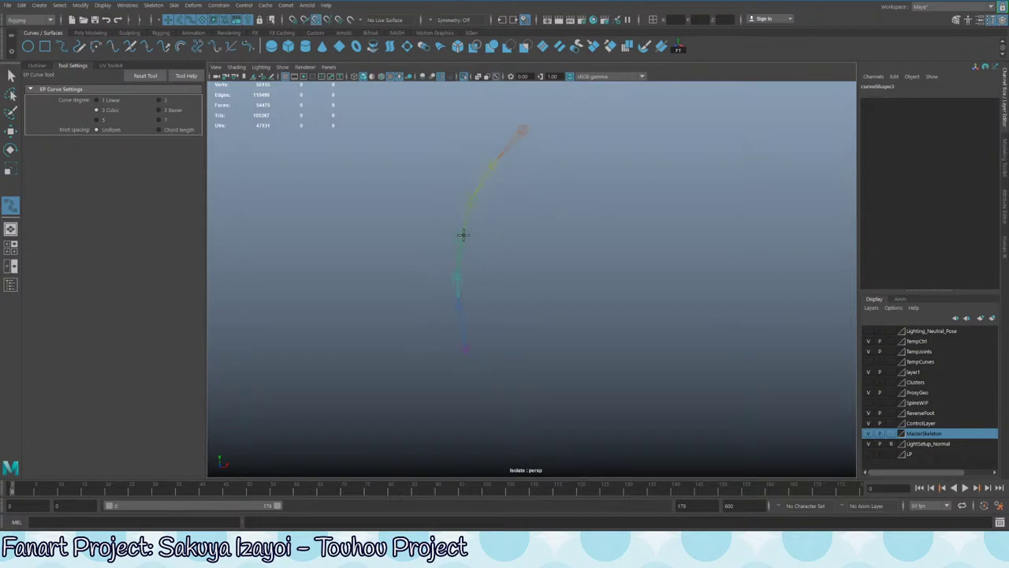
left_click(462, 237)
left_click(458, 273)
left_click(463, 345)
key("w")
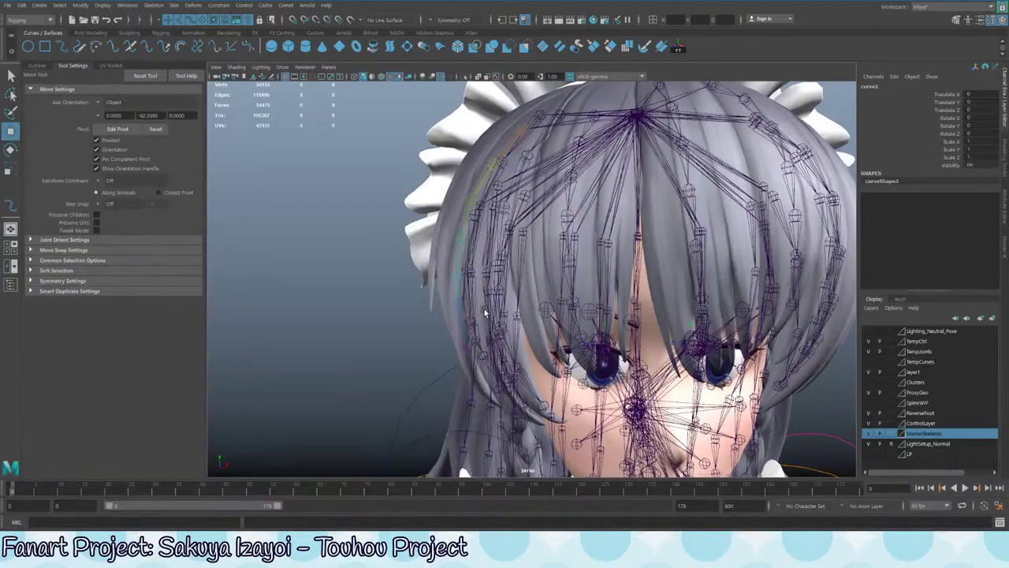
- Isolate the new curve1 together with the Hair_Fringe_1_1_R joint chain
left_click(38, 67)
scroll(79, 276, "down", 15)
left_click(102, 359)
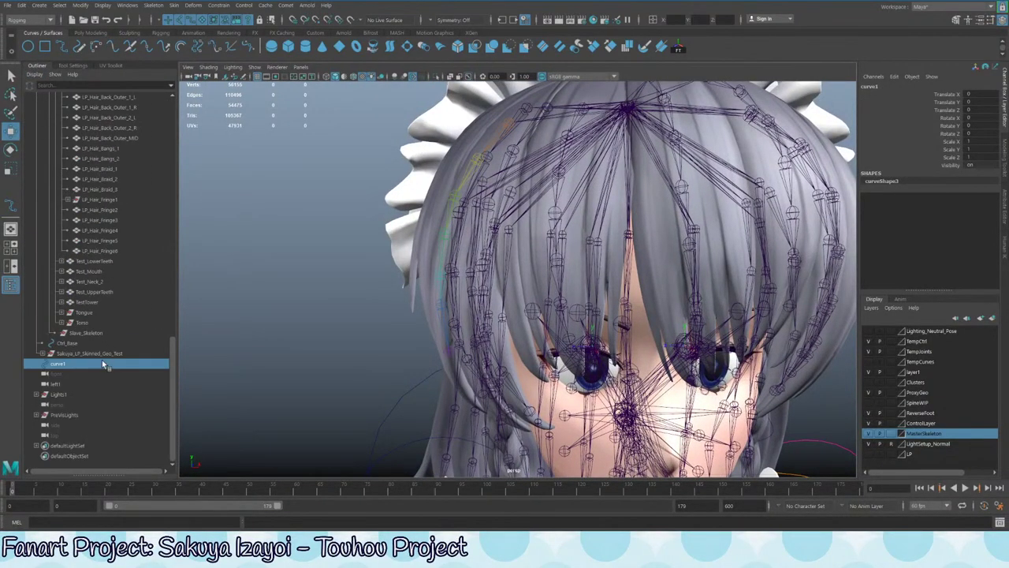
right_click_drag(599, 223, 495, 211, "alt")
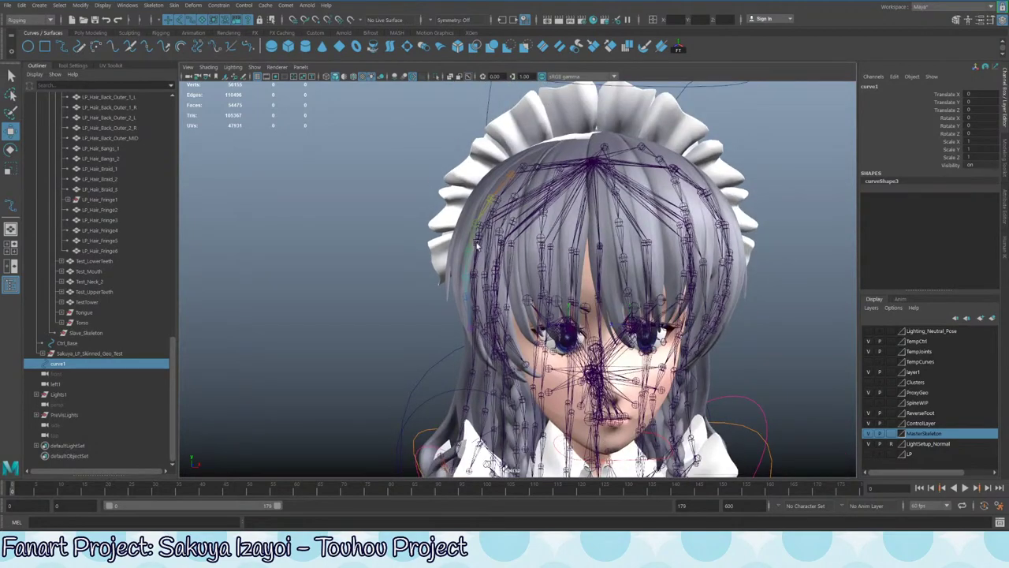
left_click(508, 171)
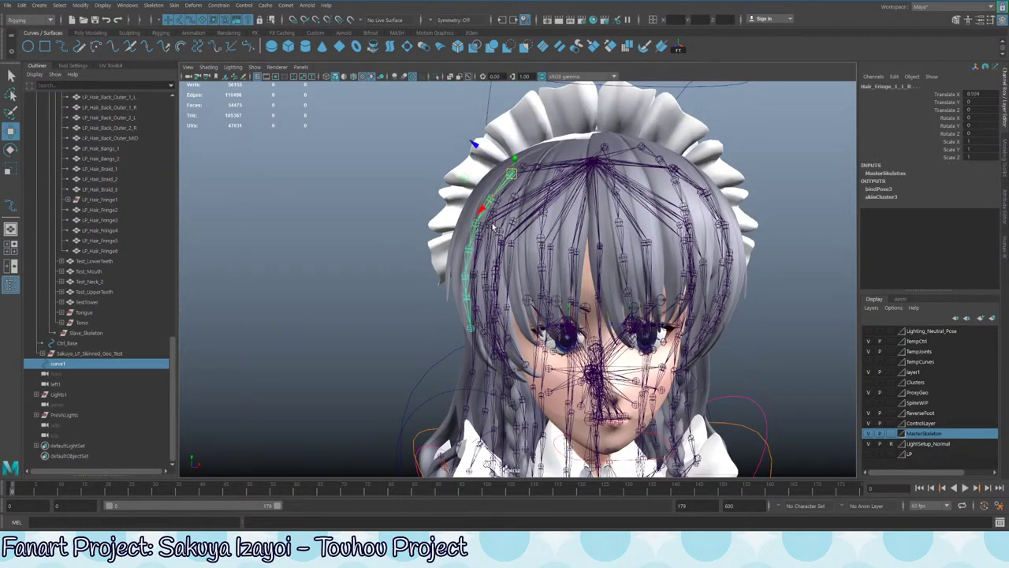
key("ctrl+1")
left_click_drag(482, 230, 529, 256)
scroll(529, 256, "up", 2)
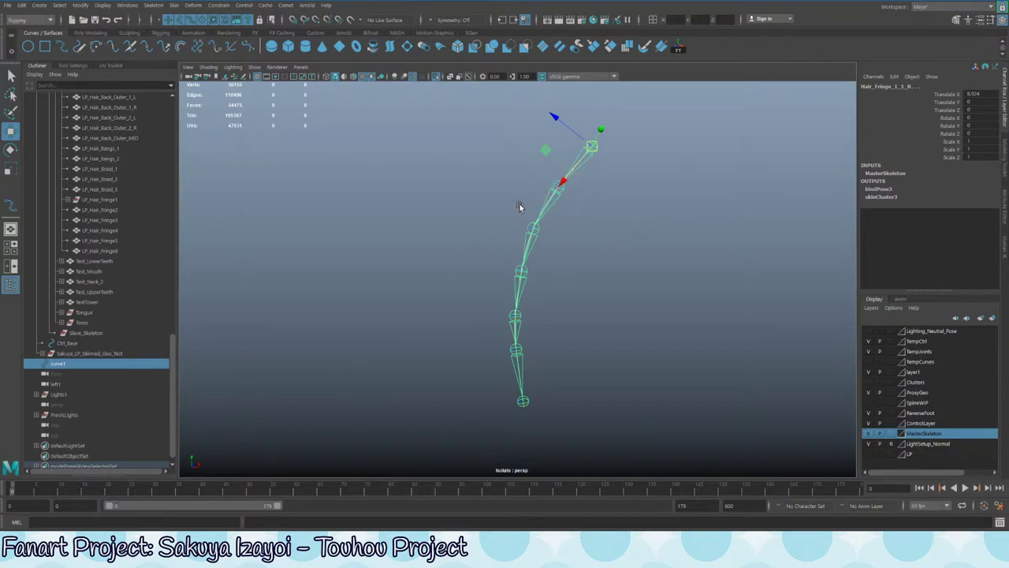
- Rename curve1 to Curve_Hair_Fringe_1_1_R, reusing the name copied from the chain's root joint
left_click(89, 361)
double_click(59, 364)
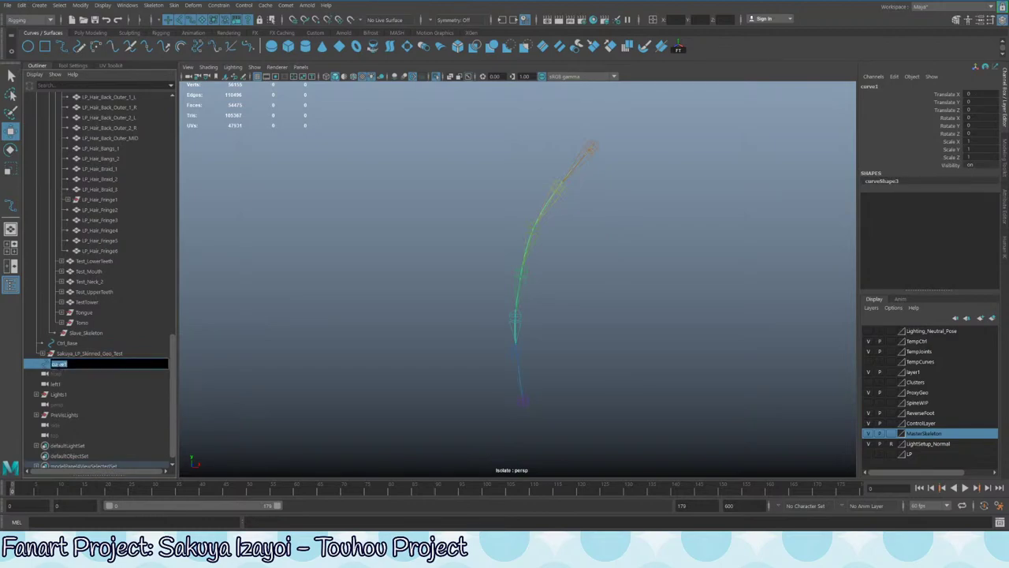
left_click(592, 148)
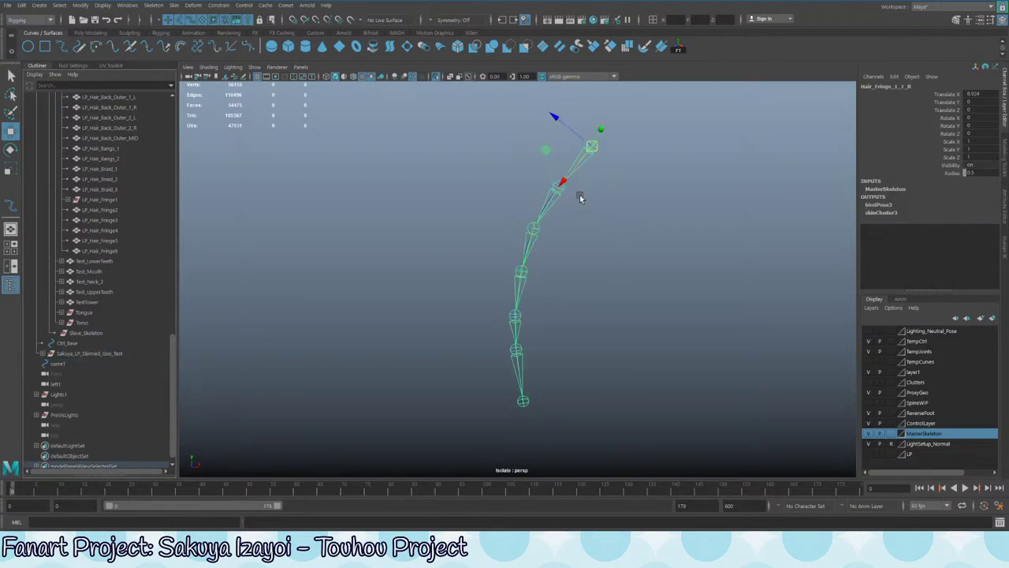
double_click(910, 88)
key("ctrl+c")
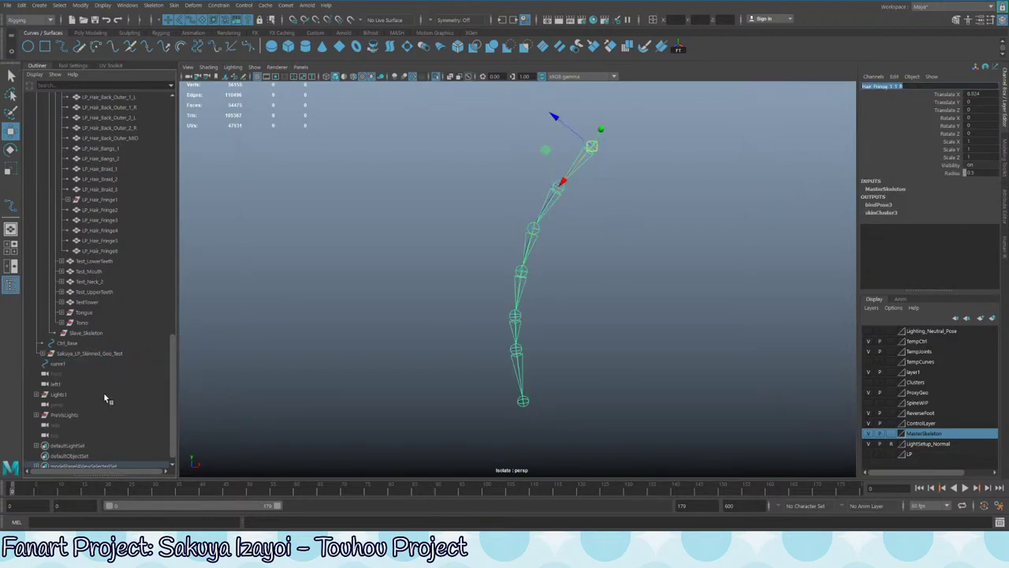
double_click(62, 364)
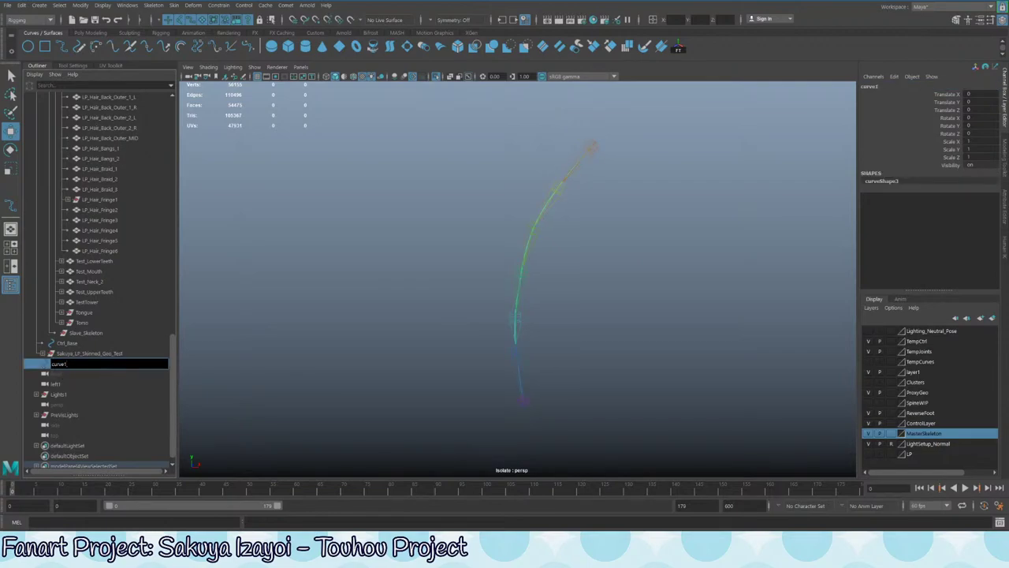
key("BackSpace")
key("ctrl+v")
type("_")
key("Home")
key("Delete")
type("C")
key("Return")
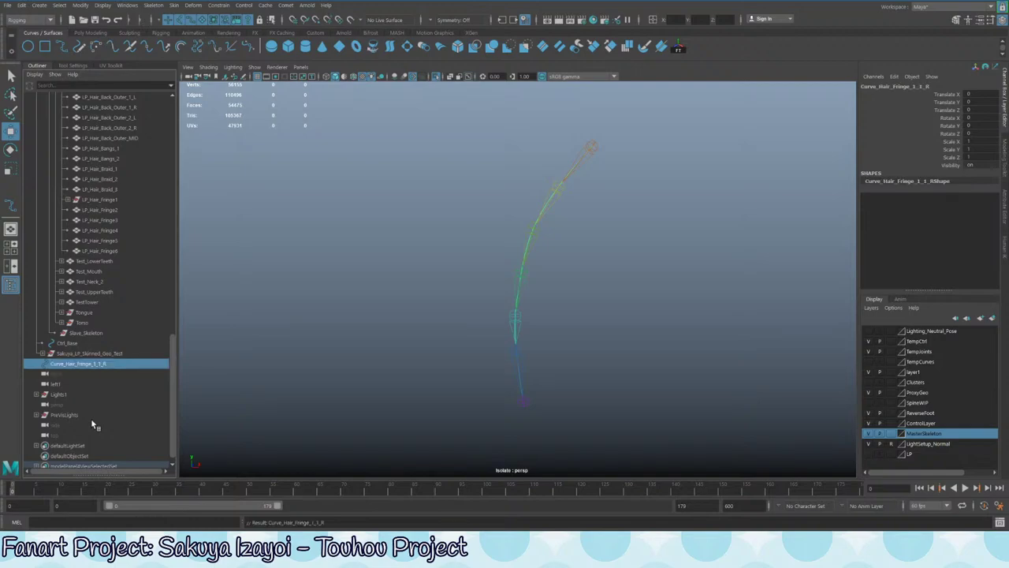
- Shorten the fringe curve's name to Curve_Hair_Fringe_1_R
double_click(99, 364)
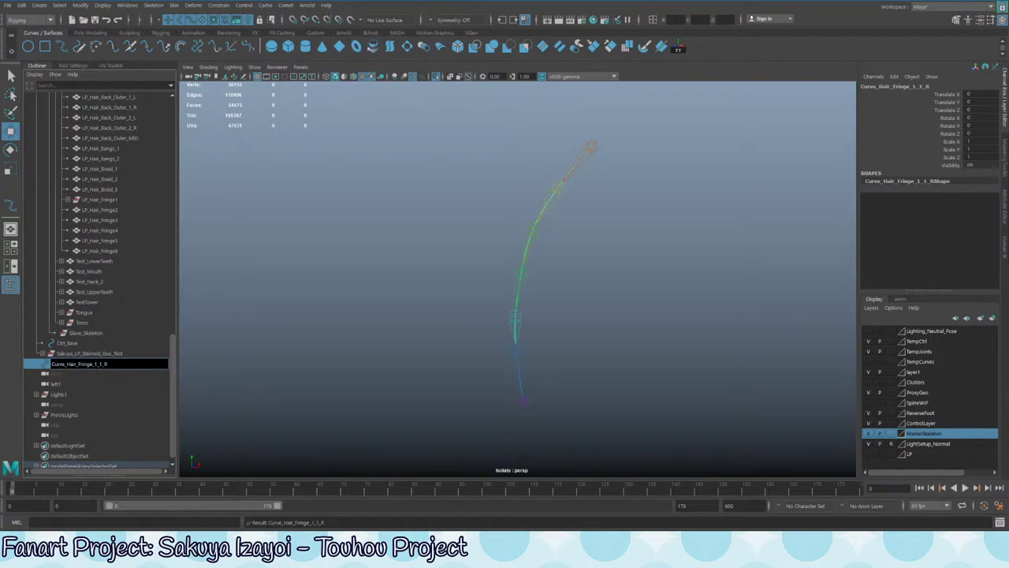
left_click_drag(108, 365, 97, 364)
left_click(104, 364)
key("BackSpace")
key("Return")
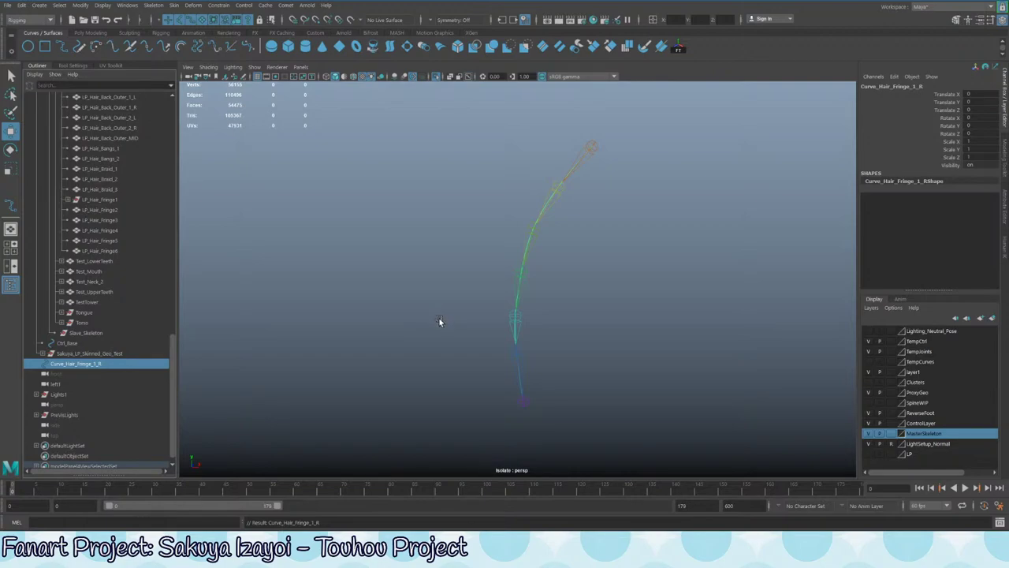
- Try to reach the fringe curve's component selection in the viewport where the joint chain overlaps it
left_click_drag(652, 295, 450, 253, "alt")
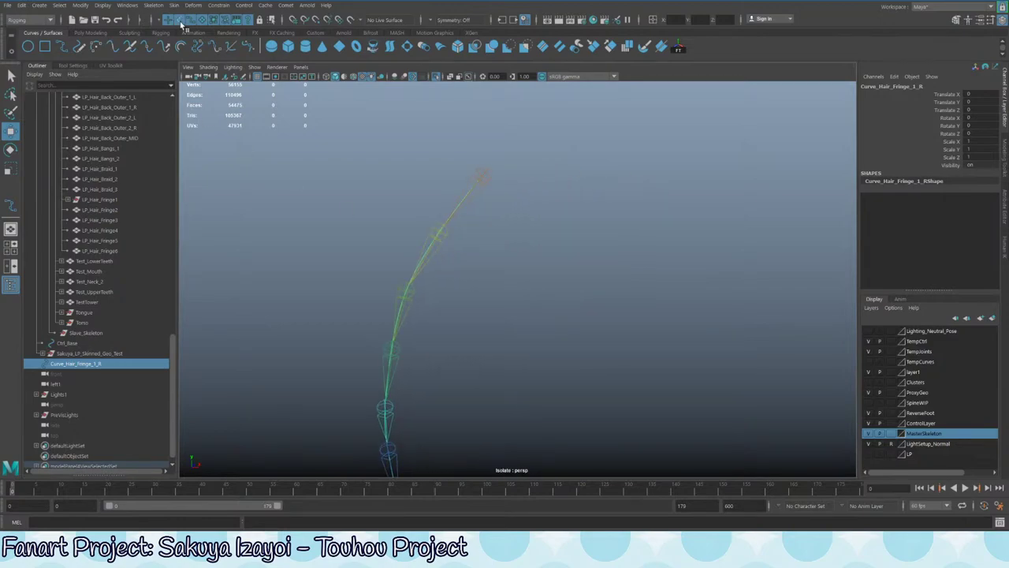
right_click(450, 215)
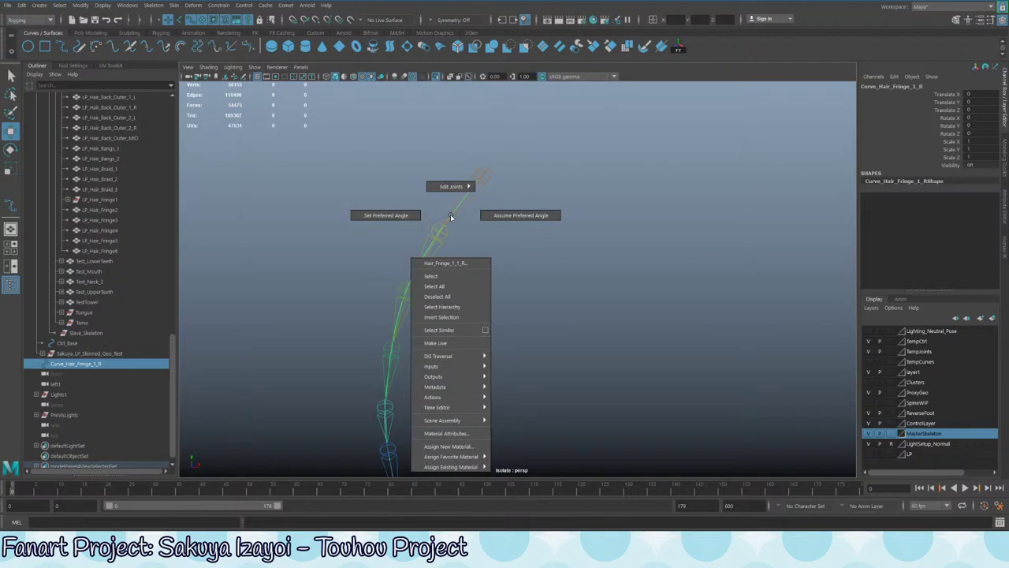
left_click(447, 220)
right_click_drag(445, 224, 385, 221)
left_click_drag(496, 261, 390, 318, "alt")
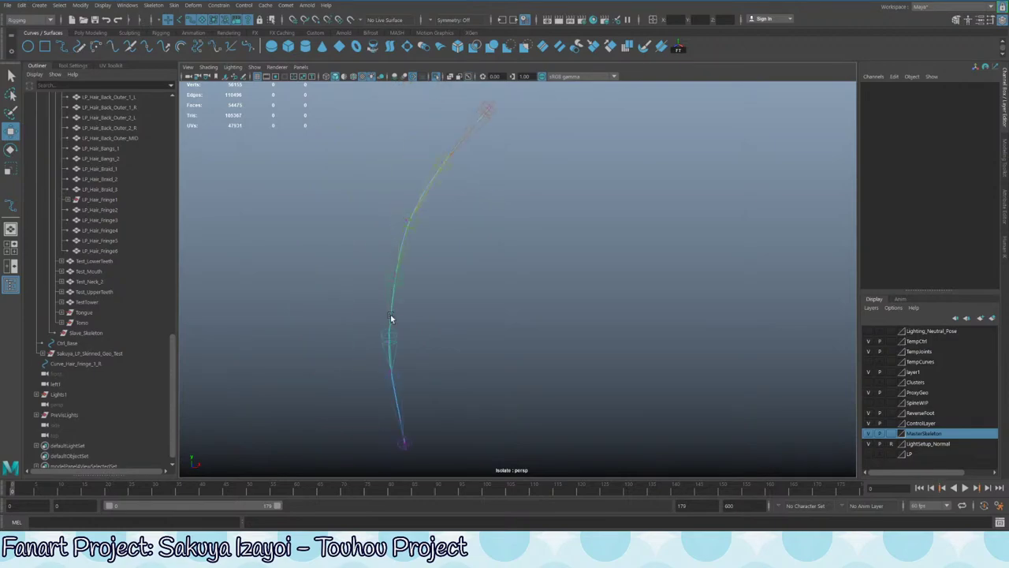
- Open the Preferences and examine the general, kinematics and manipulator display settings
left_click(102, 5)
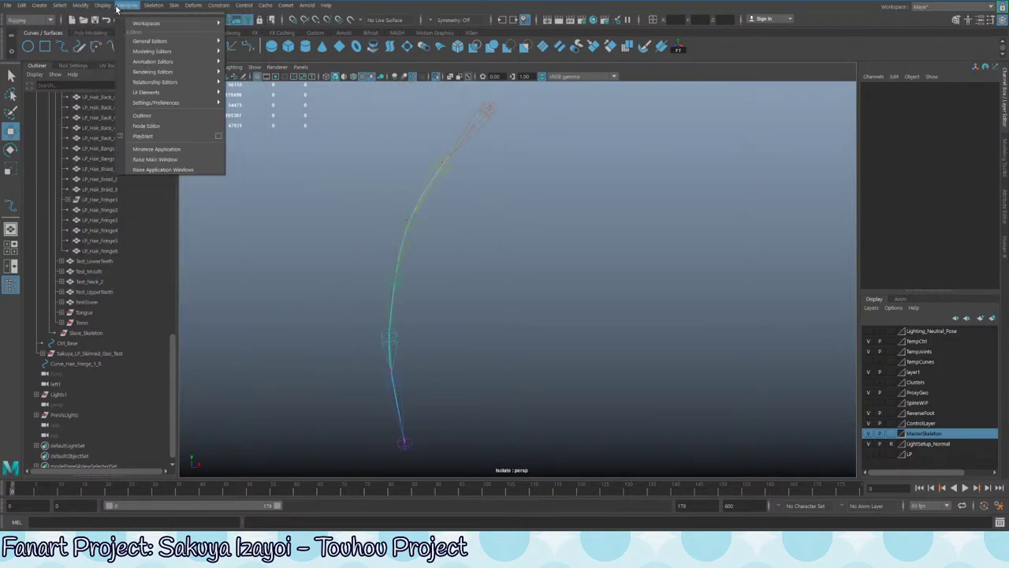
mouse_move(127, 5)
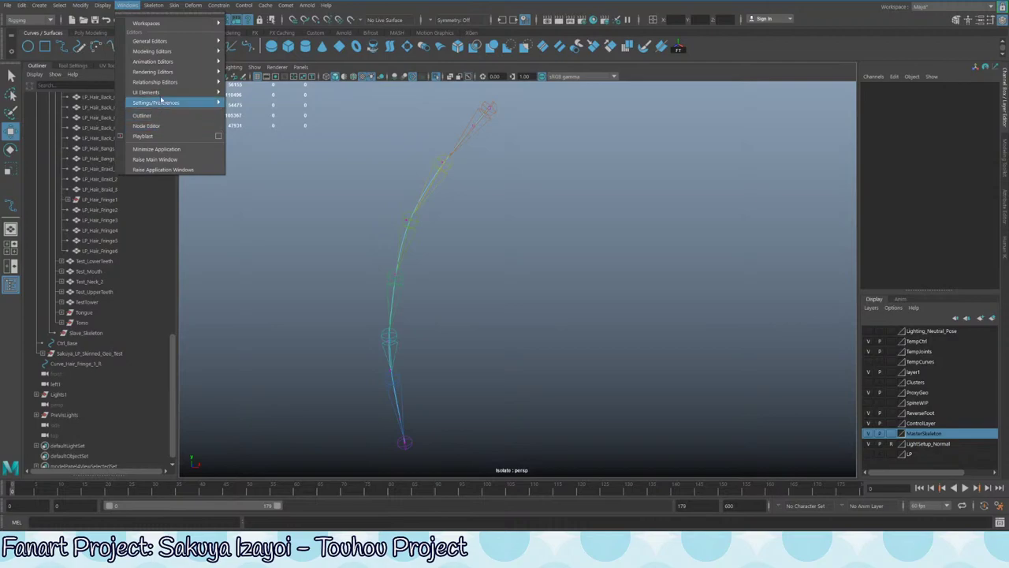
mouse_move(175, 40)
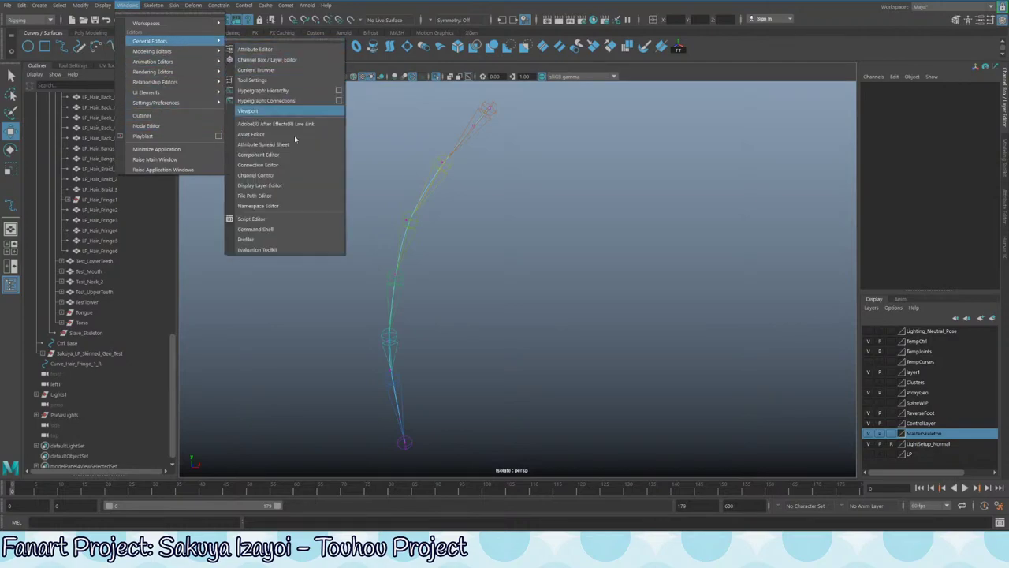
mouse_move(196, 106)
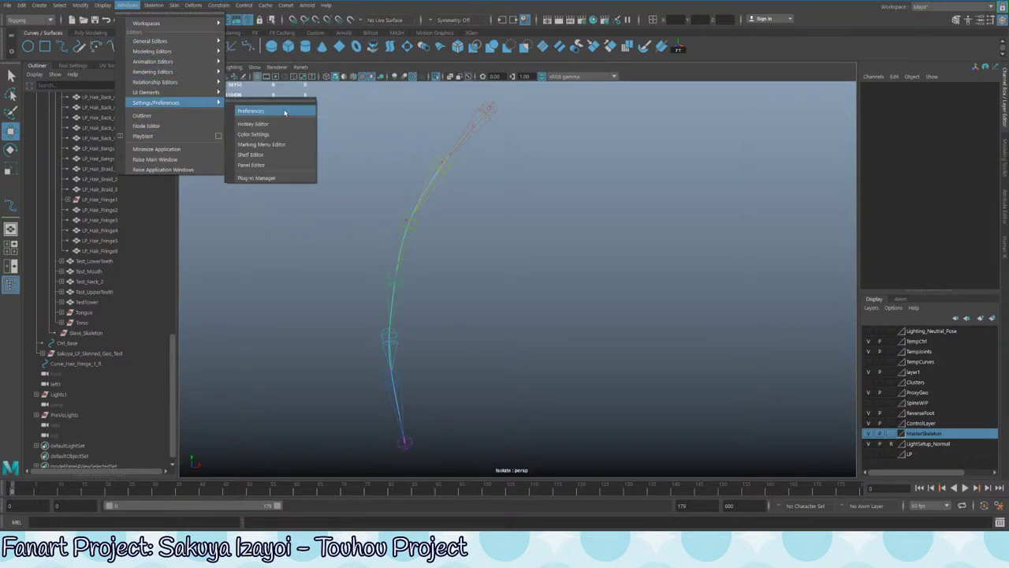
left_click(285, 112)
left_click_drag(772, 98, 780, 123)
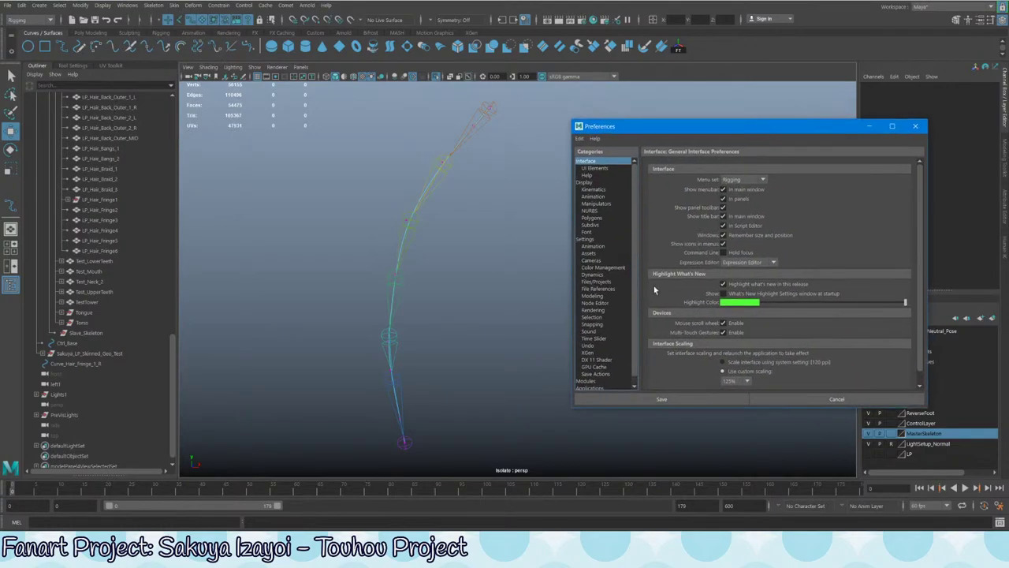
left_click(589, 240)
left_click(595, 183)
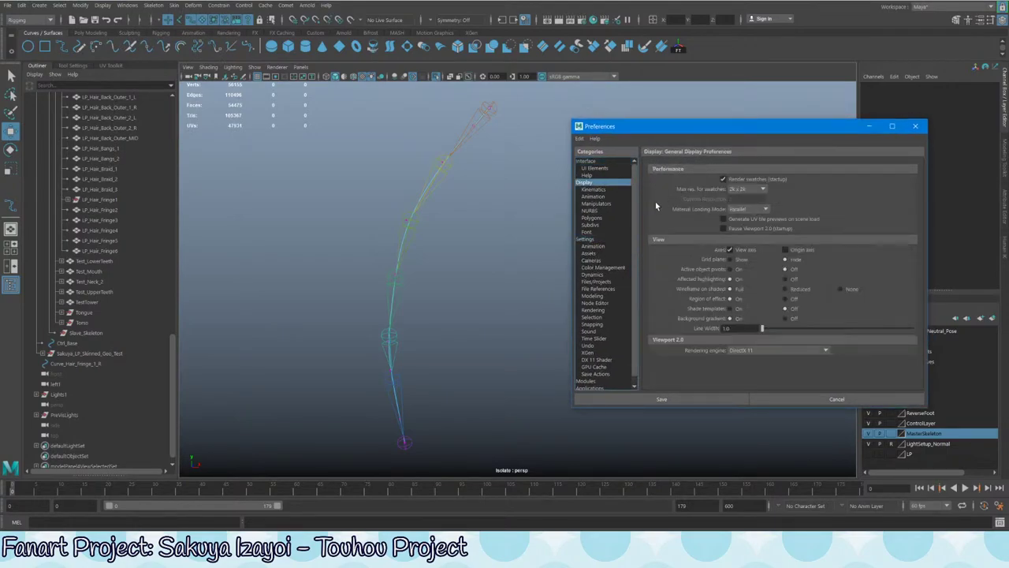
left_click(612, 191)
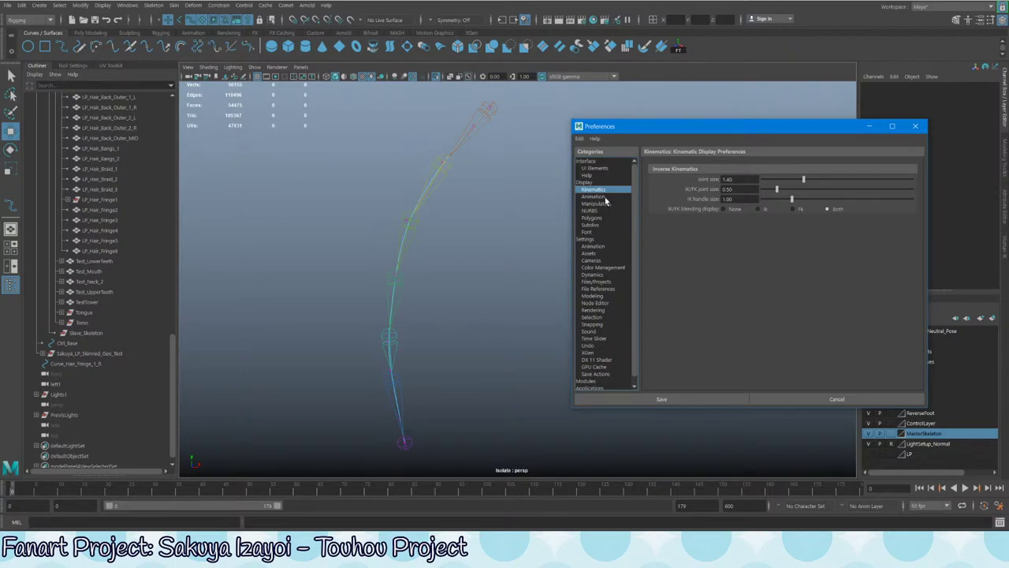
left_click(607, 204)
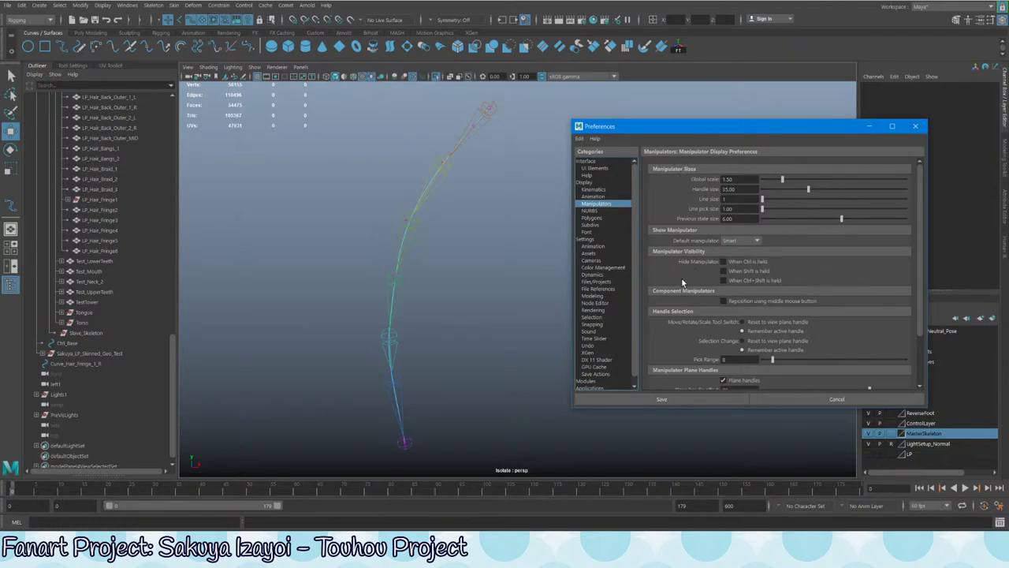
scroll(682, 282, "down", 3)
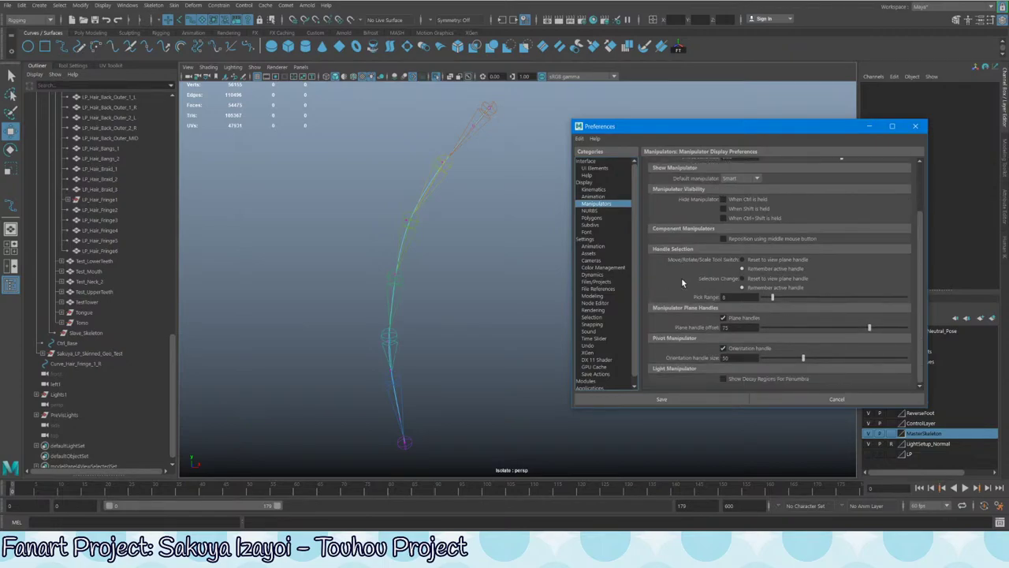
- Examine the NURBS, polygon, subdivision surface and font display preferences, plus the general application settings
left_click(604, 212)
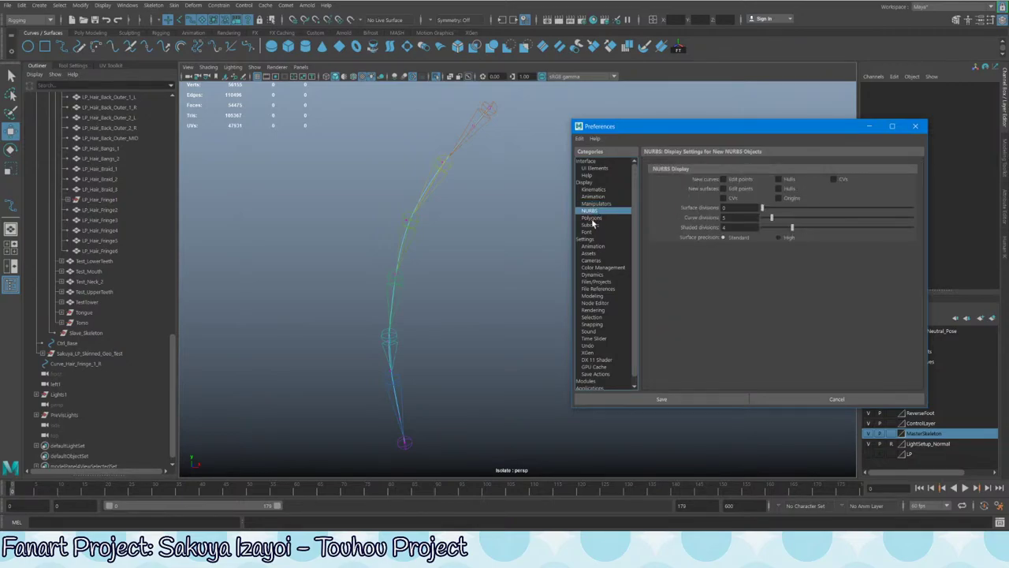
left_click(592, 218)
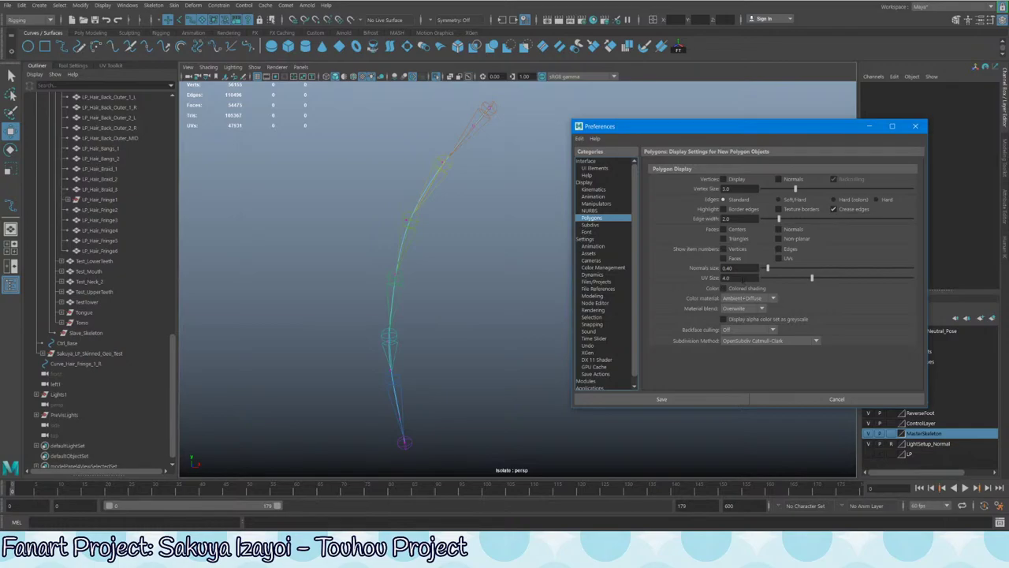
left_click(590, 227)
left_click(589, 233)
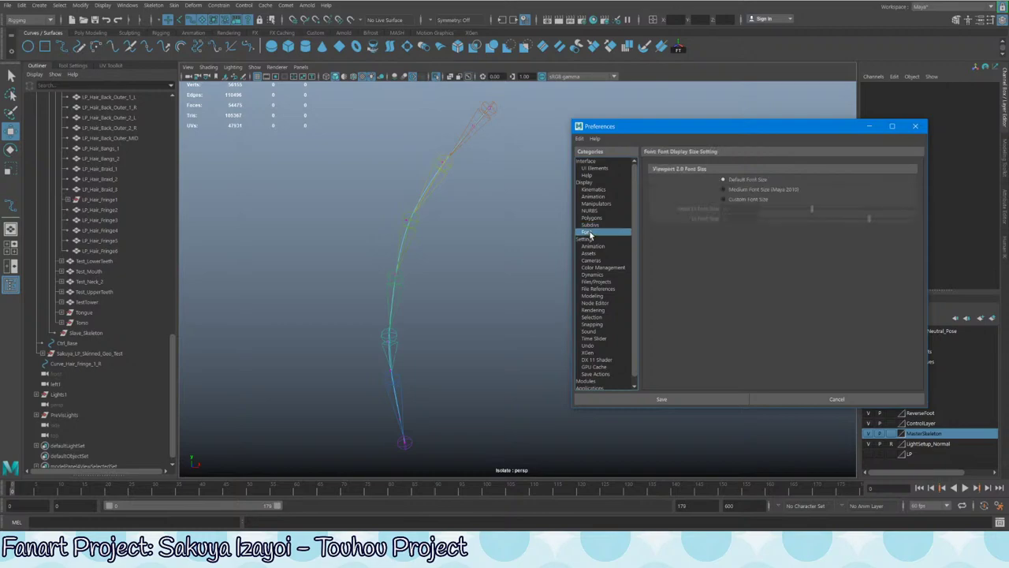
left_click(587, 239)
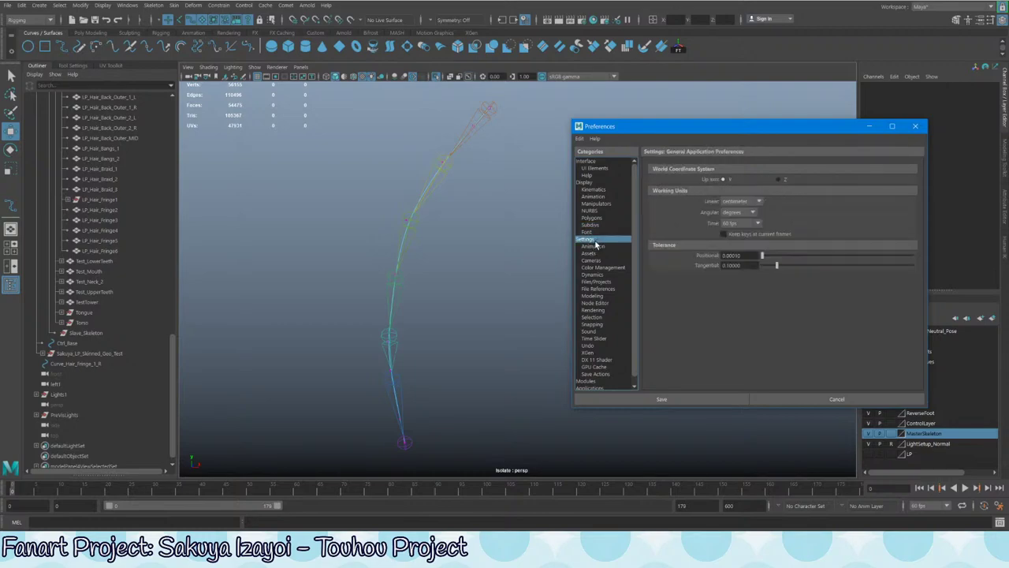
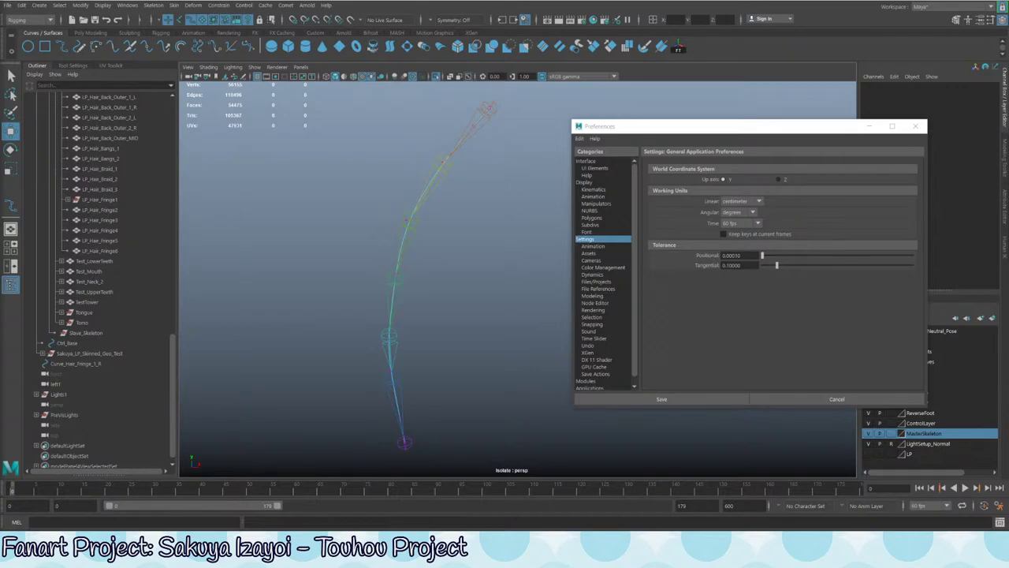
- Examine the NURBS display commands and the Custom NURBS Display Options, leaving them unchanged
left_click(107, 5)
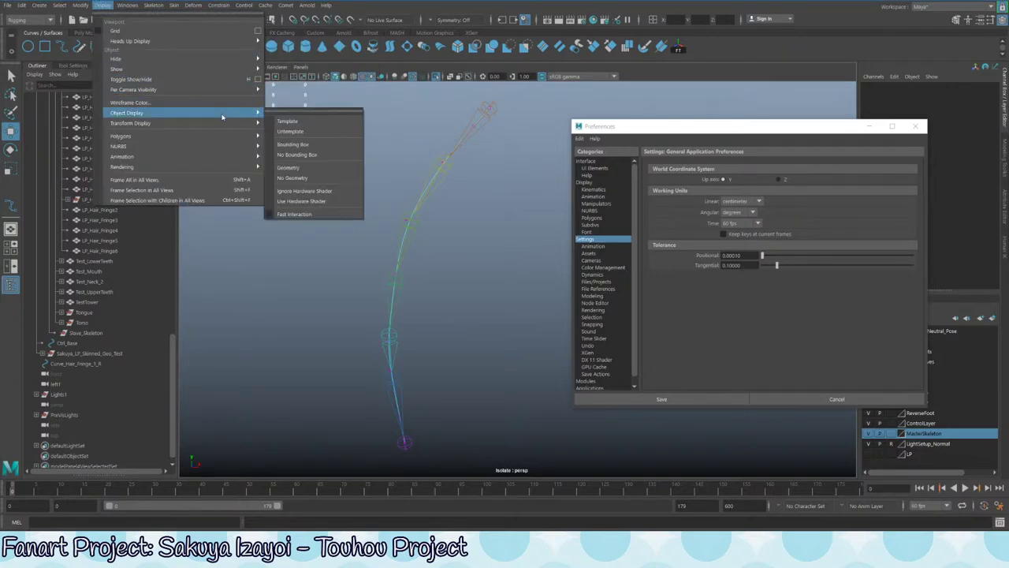
mouse_move(212, 147)
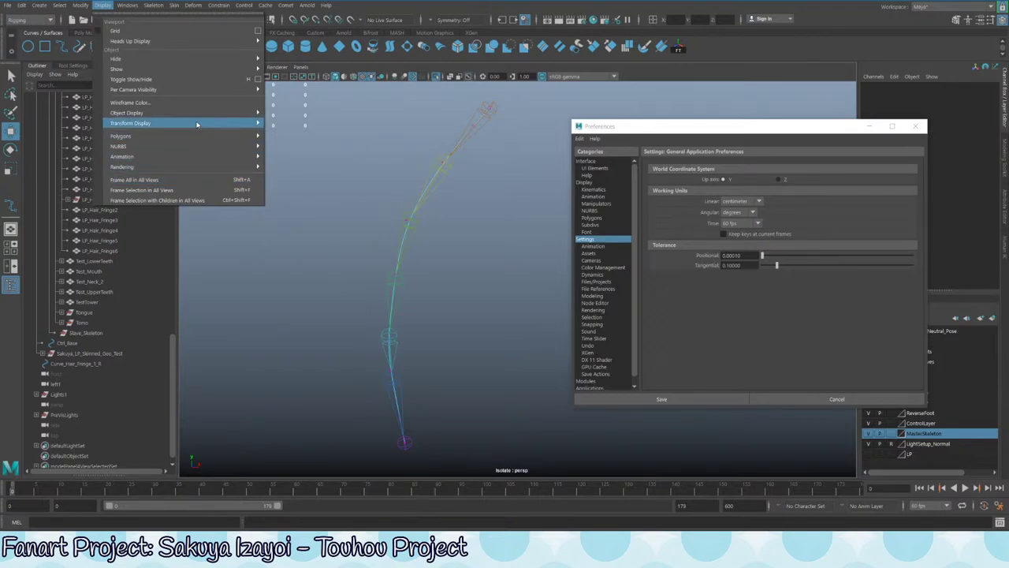
mouse_move(201, 114)
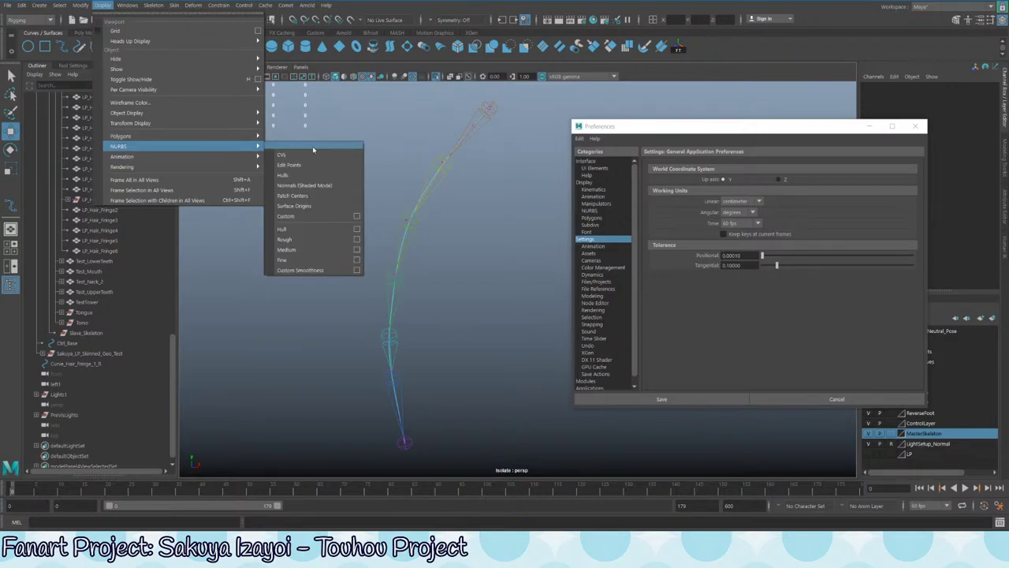
left_click(313, 148)
left_click_drag(309, 151, 255, 153)
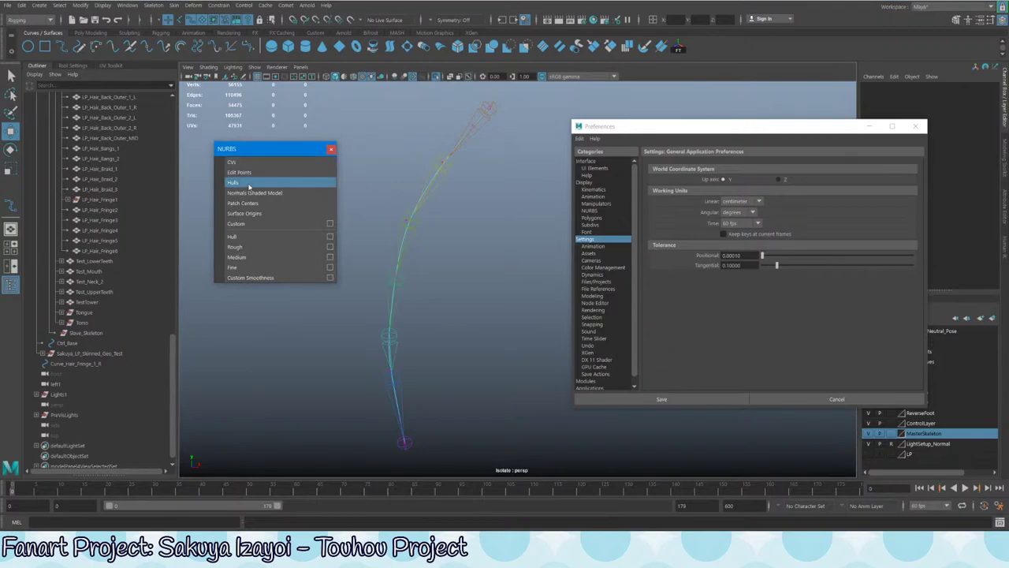
left_click(329, 224)
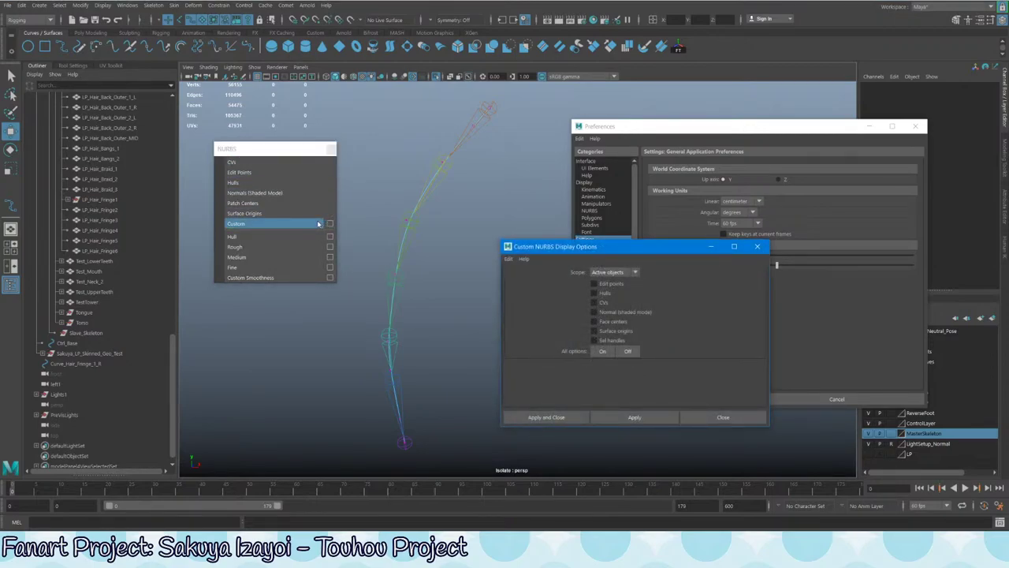
left_click(756, 246)
left_click(331, 148)
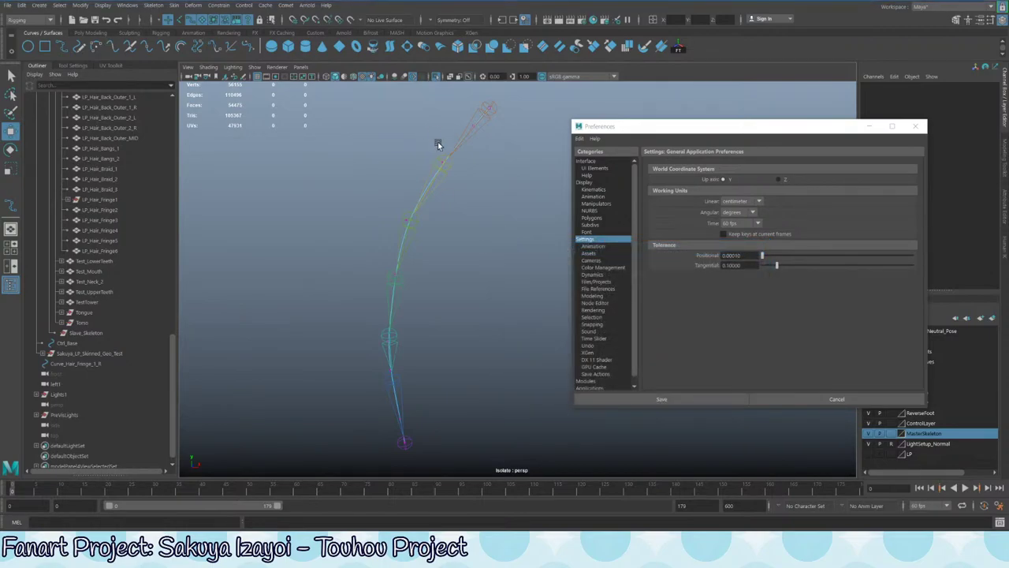
- Select the control vertices of Curve_Hair_Fringe_1_R and close the Preferences without saving
left_click_drag(446, 220, 446, 183, "alt")
left_click(494, 207)
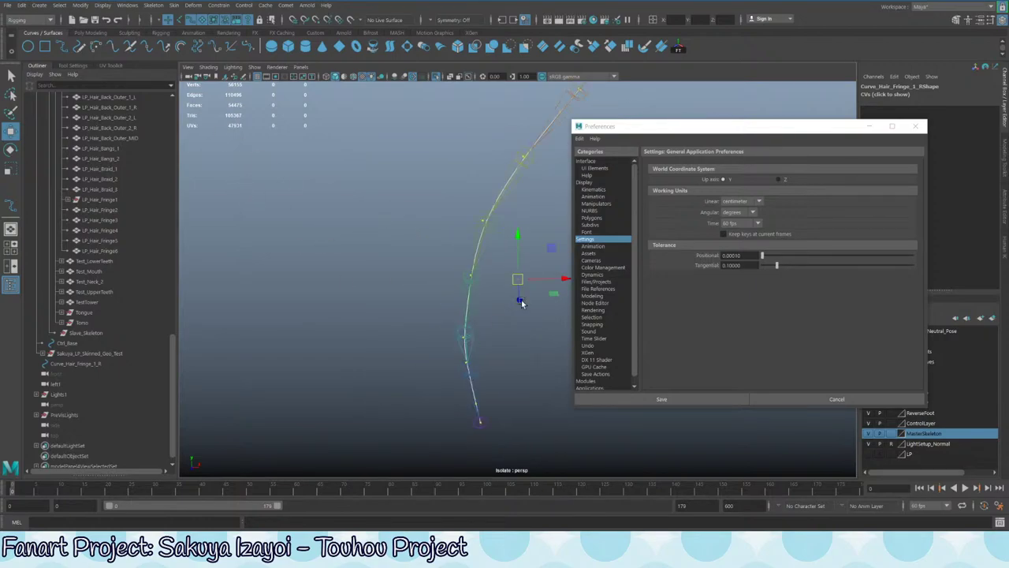
left_click_drag(472, 240, 399, 241, "alt")
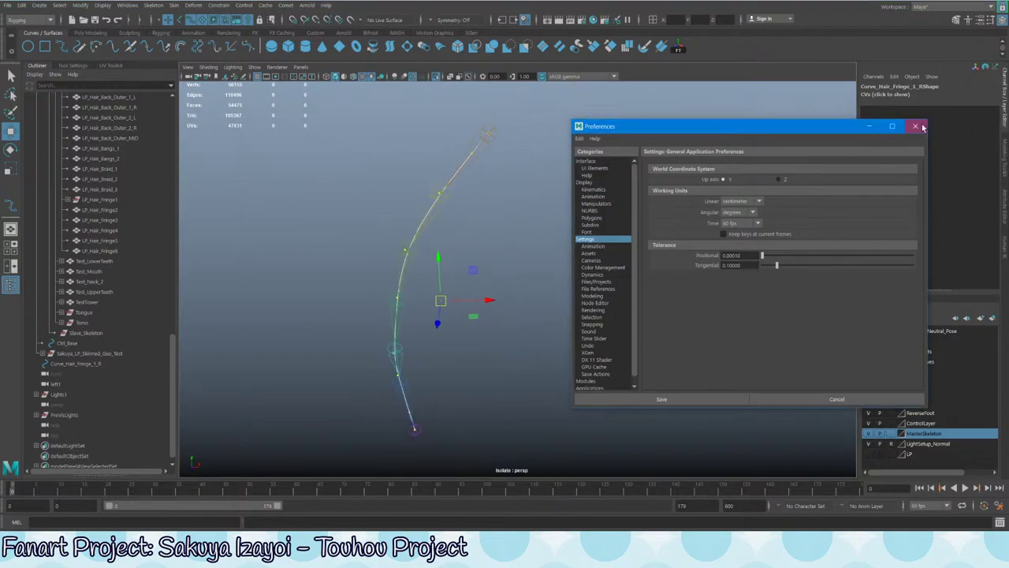
left_click(917, 126)
- Create a cluster from the control vertices at the upper end of the fringe curve
left_click_drag(471, 206, 475, 206, "alt")
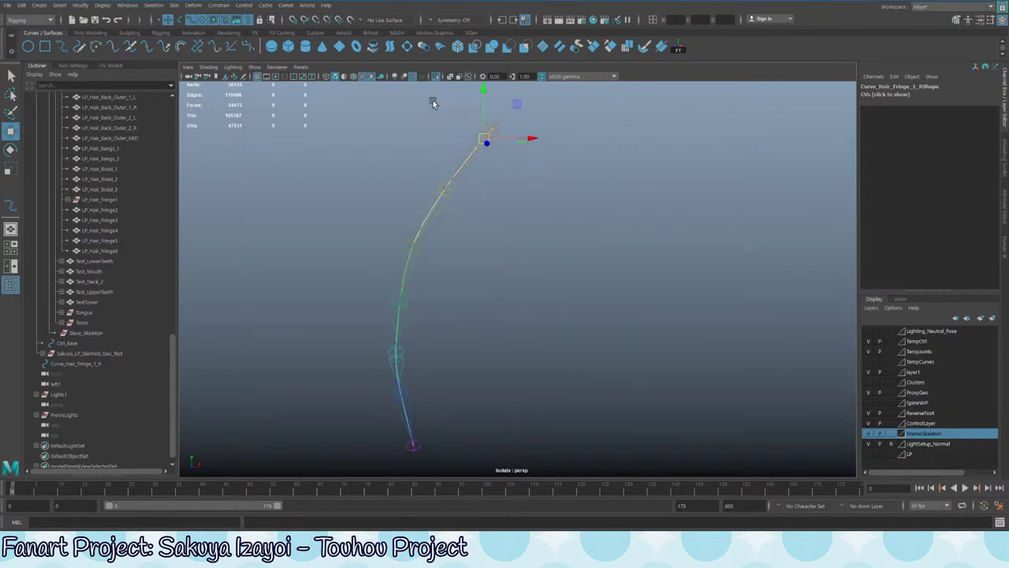
left_click_drag(436, 103, 544, 162)
left_click(193, 5)
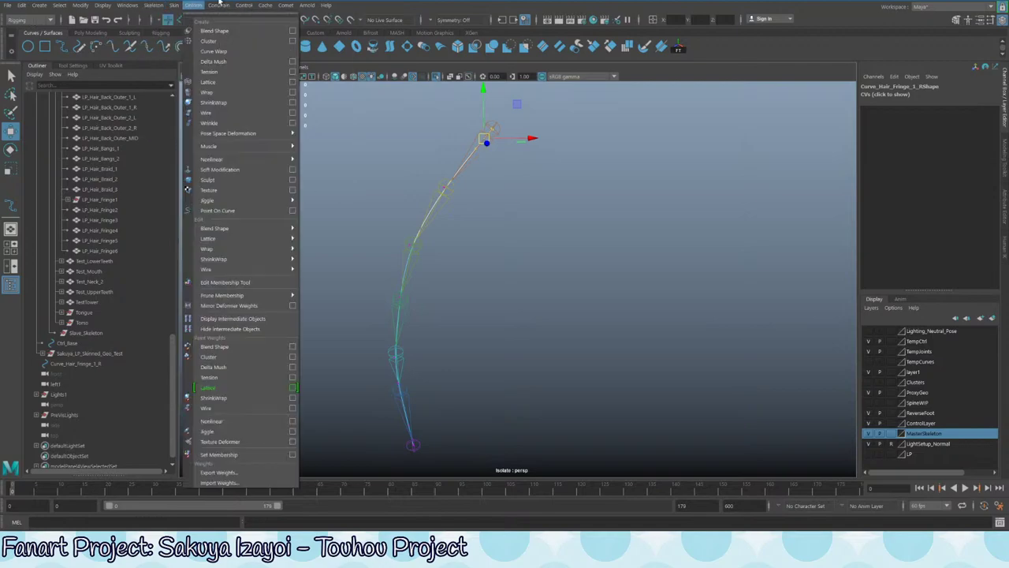
left_click(281, 41)
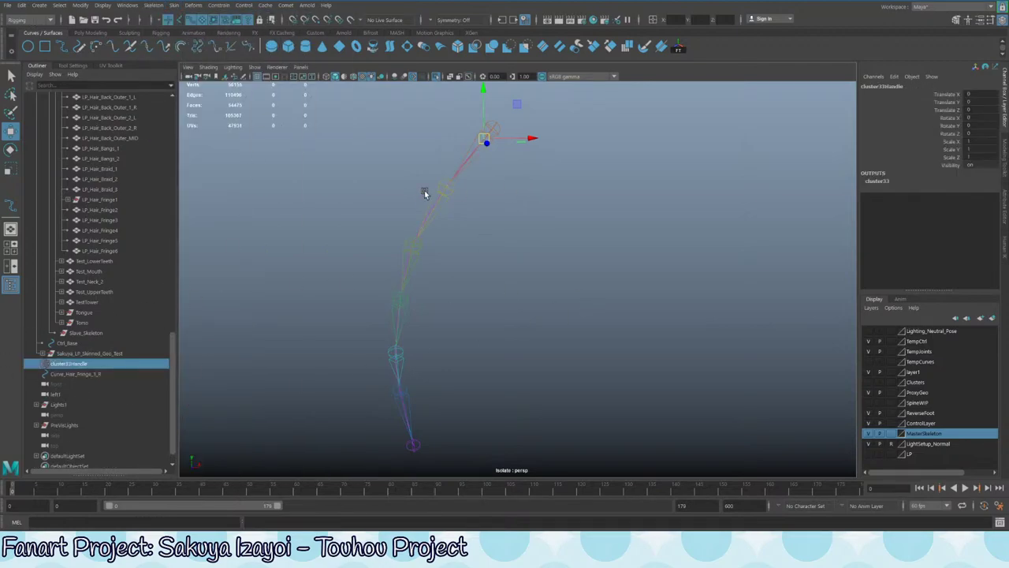
- Return to the fringe curve's control vertices and create a cluster at the second joint from the upper end
left_click(453, 180)
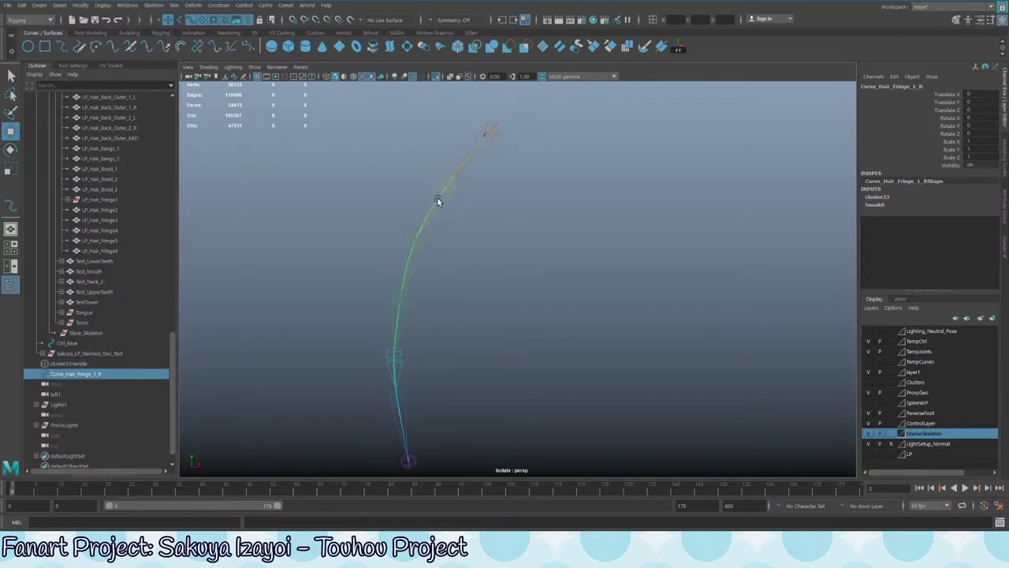
key("F8")
left_click_drag(430, 175, 490, 216)
right_click_drag(417, 228, 408, 251)
left_click(494, 129)
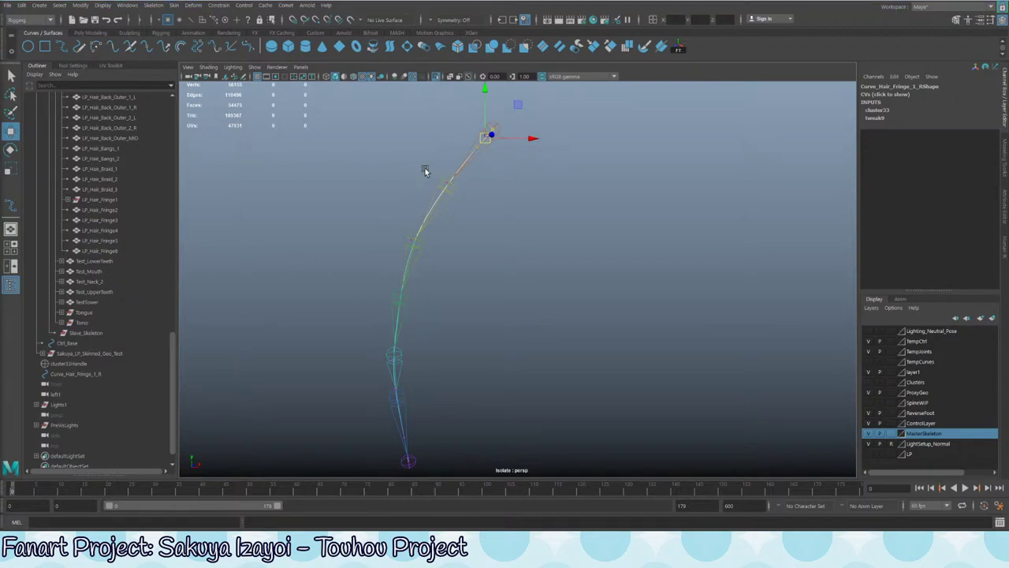
left_click_drag(415, 175, 486, 207)
key("g")
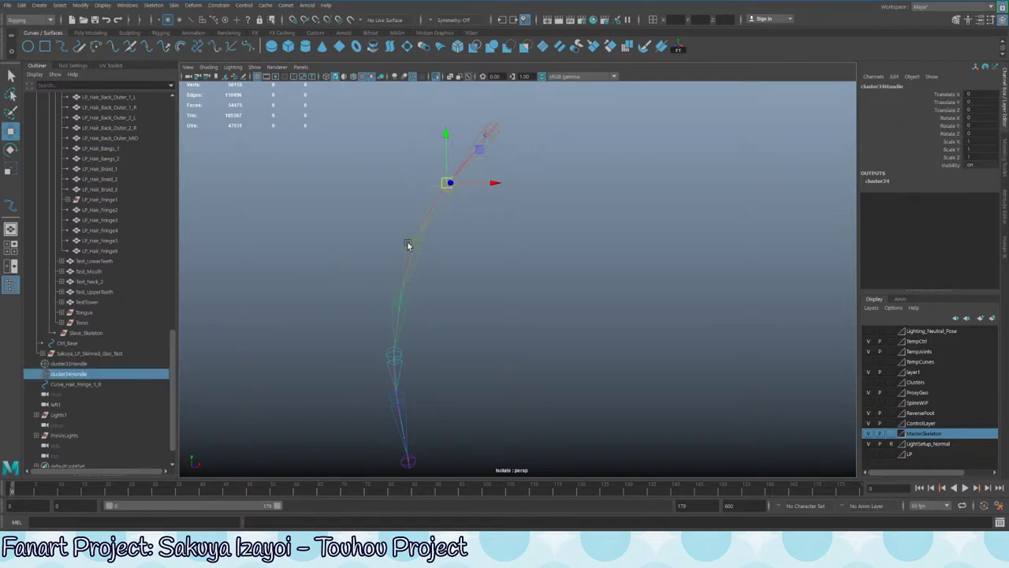
- Create a cluster on the fringe curve's control vertex at the third joint from the upper end
right_click_drag(409, 269, 510, 265)
left_click(509, 261)
left_click_drag(365, 226, 504, 274)
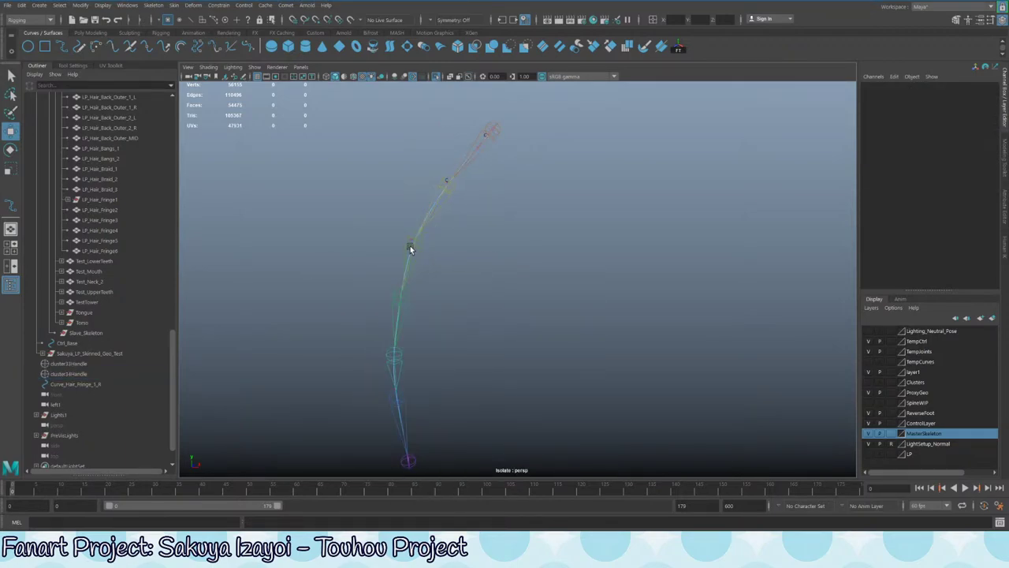
left_click_drag(395, 231, 462, 262)
key("g")
- Create separate clusters on the fringe curve's control vertices at the fourth and fifth joints from the upper end
left_click_drag(374, 278, 466, 322)
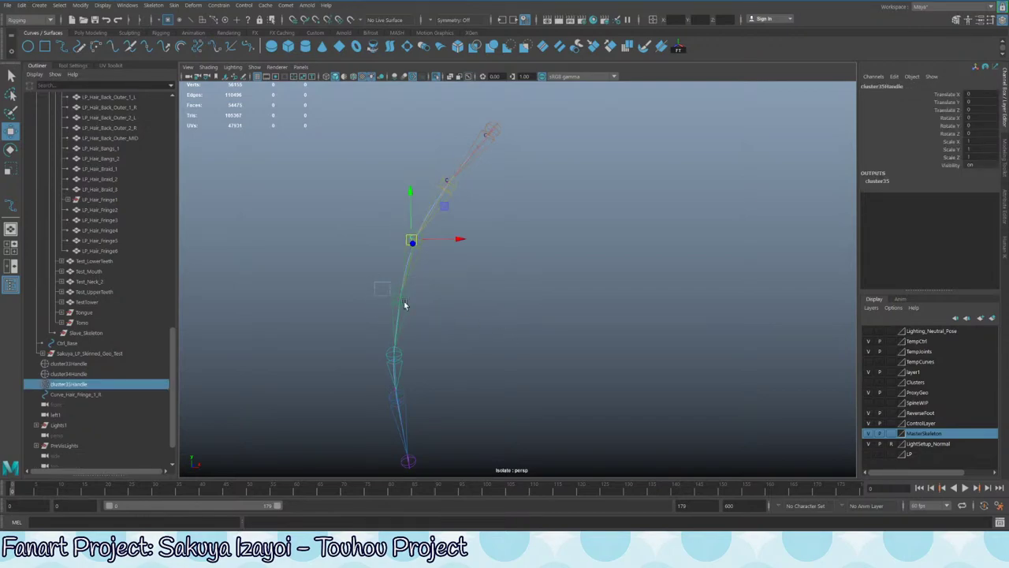
key("g")
left_click_drag(371, 327, 448, 399)
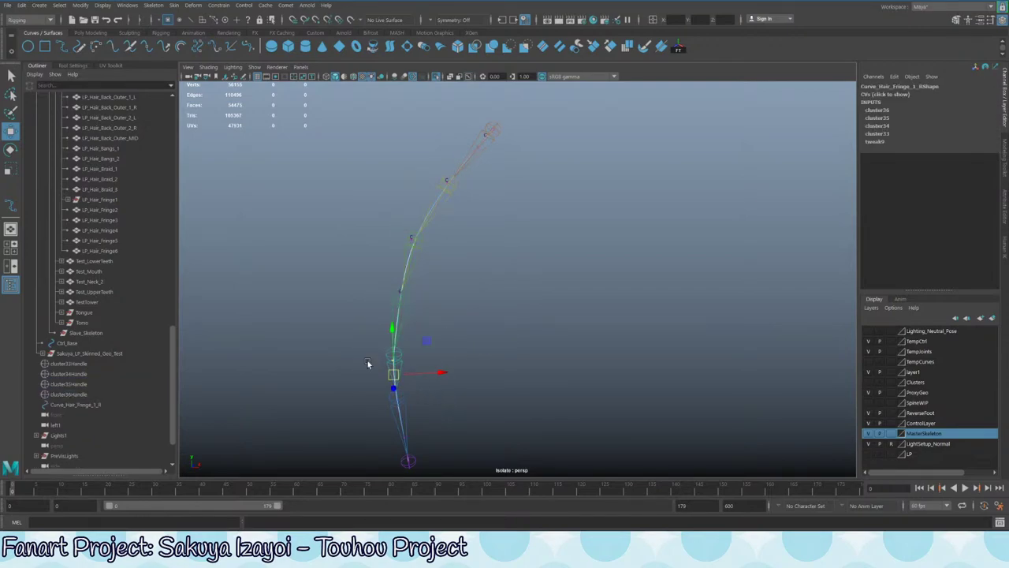
left_click_drag(337, 341, 423, 365)
left_click_drag(326, 331, 438, 372)
key("g")
- Create one cluster at the sixth joint and another on the control vertices at the fringe curve's lower end
left_click_drag(317, 376, 487, 416)
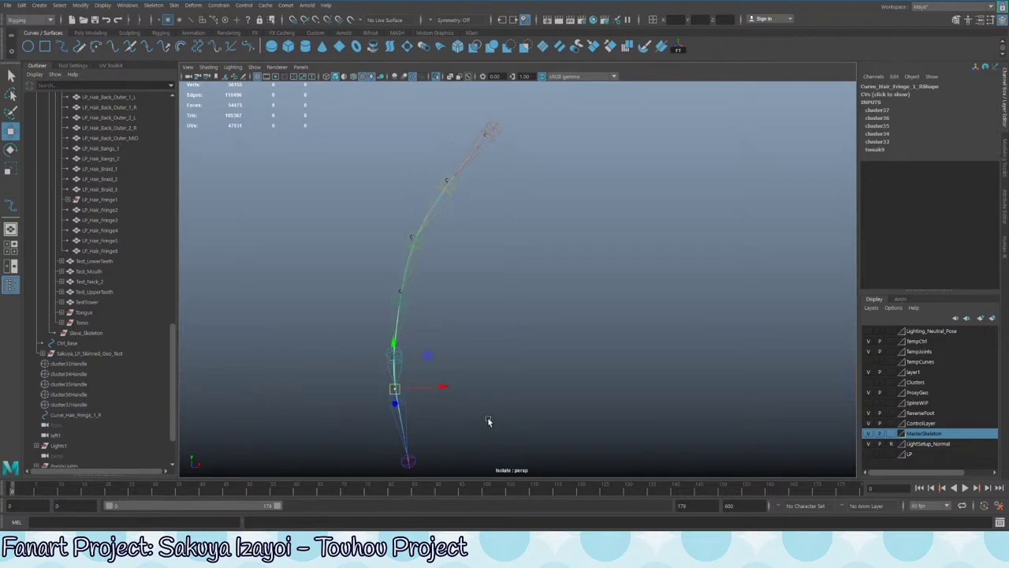
key("g")
left_click(359, 429)
left_click_drag(353, 429, 512, 496)
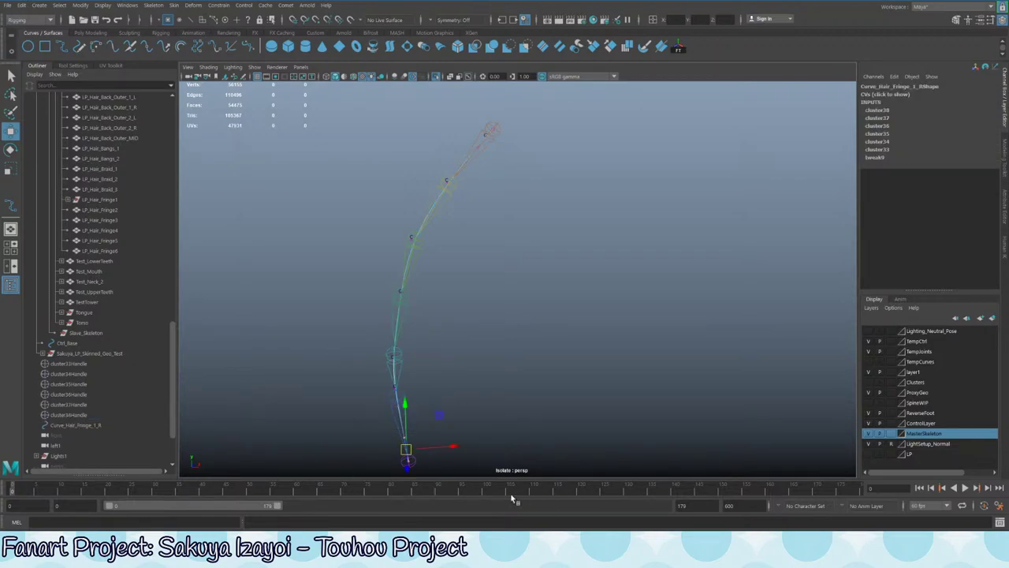
key("g")
scroll(399, 266, "down", 4)
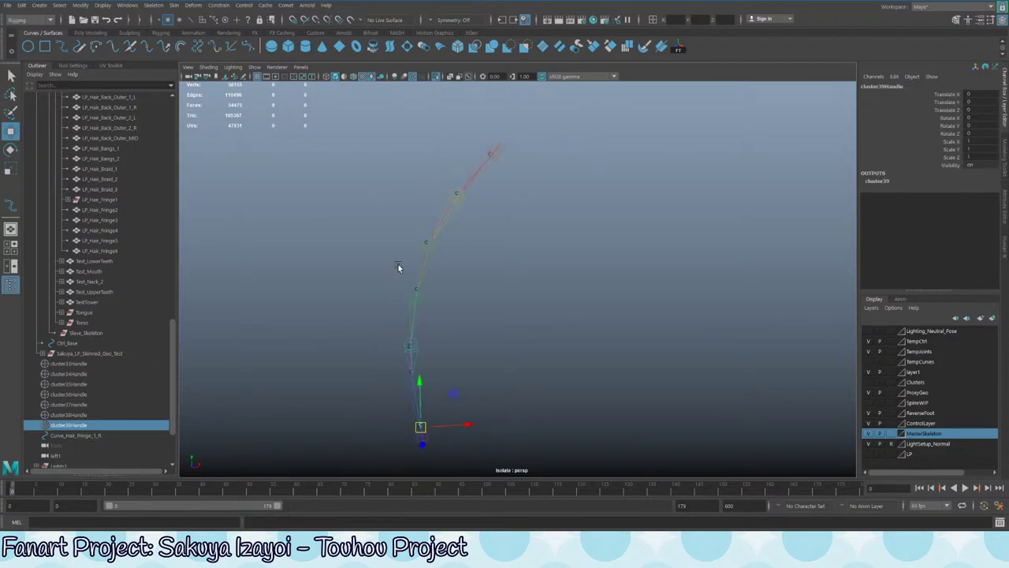
middle_click_drag(469, 189, 437, 143, "alt")
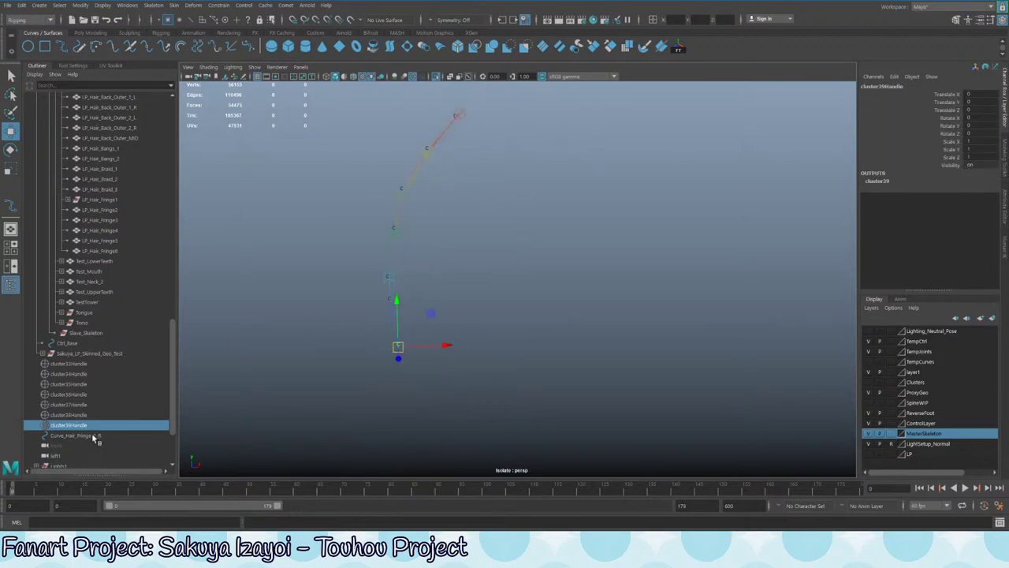
left_click(77, 364, "shift")
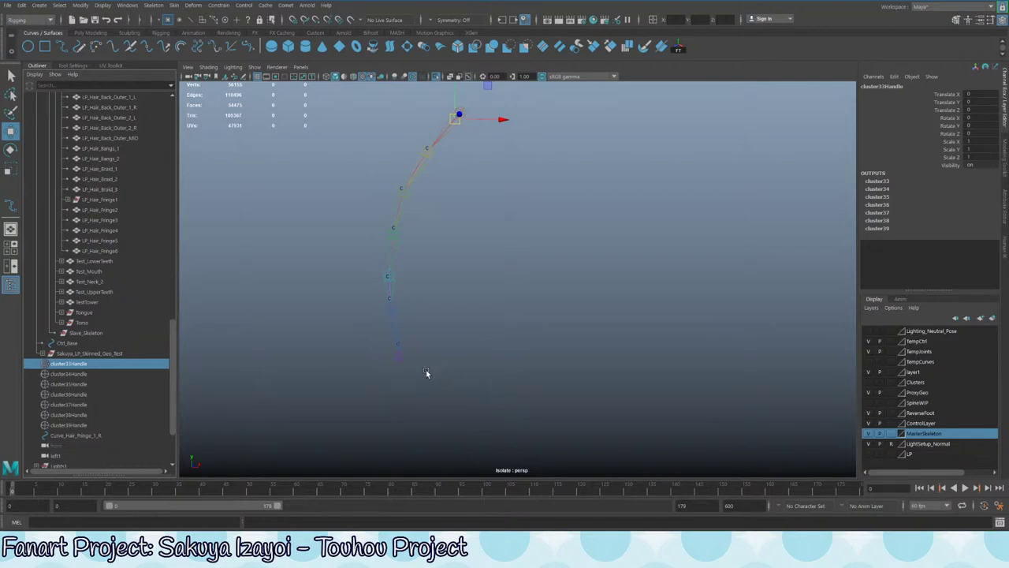
left_click(101, 354)
left_click(87, 364)
double_click(83, 363)
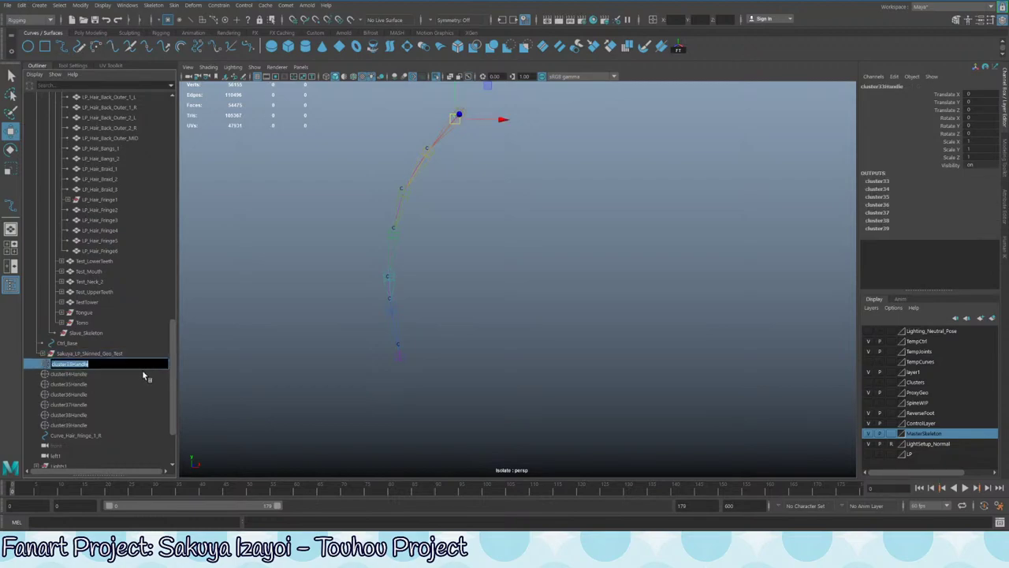
left_click(464, 131)
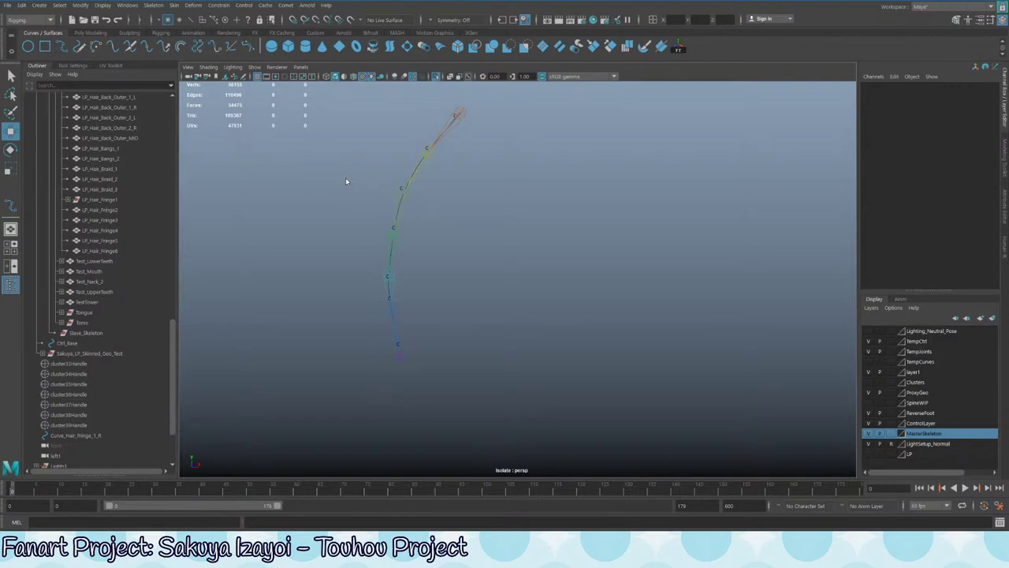
- Try selecting the fringe curve's cluster handles in component selection mode, and return to object selection mode
right_click(401, 195)
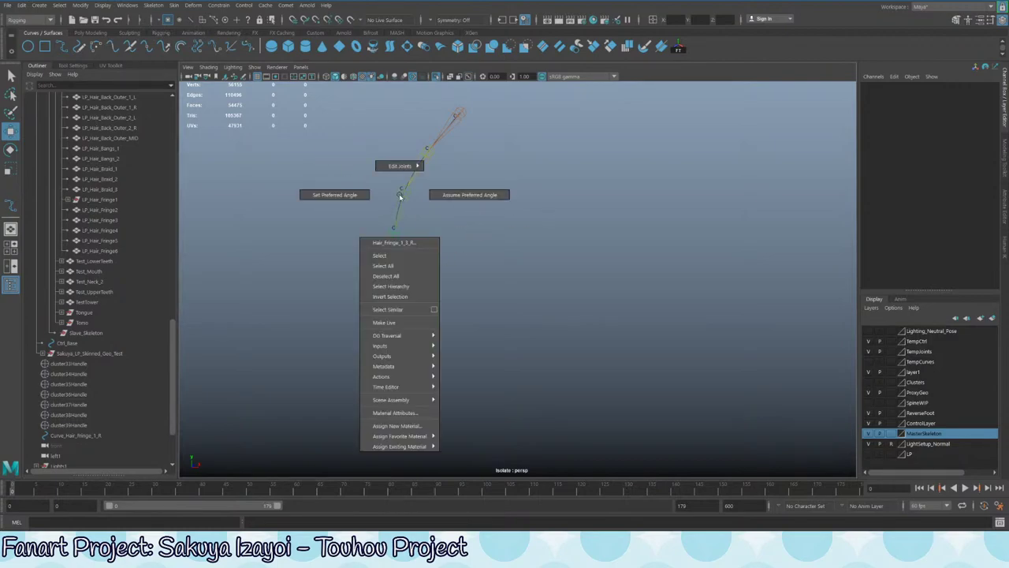
right_click(366, 199)
left_click(79, 364)
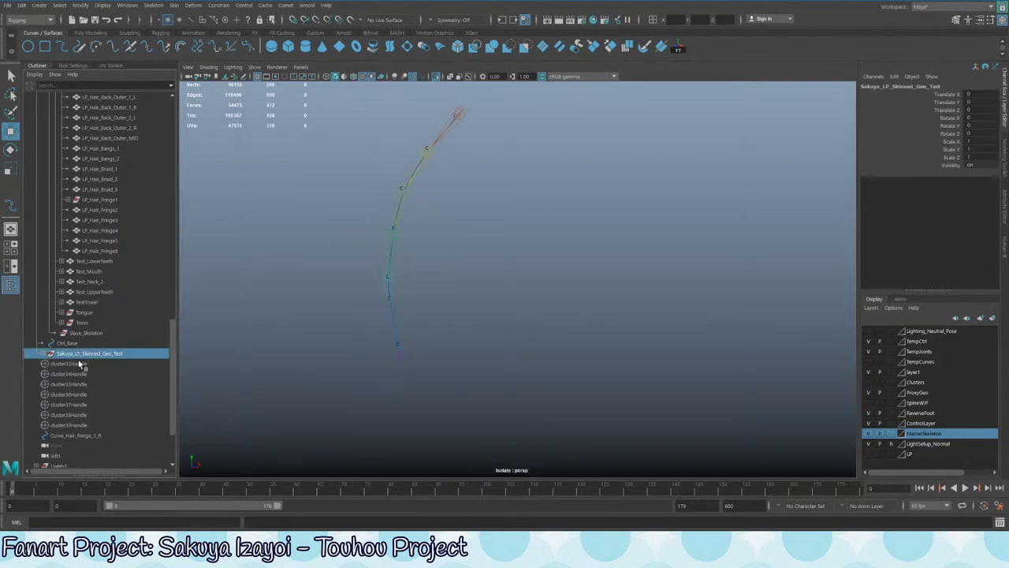
right_click(282, 263)
left_click(279, 208)
right_click(278, 208)
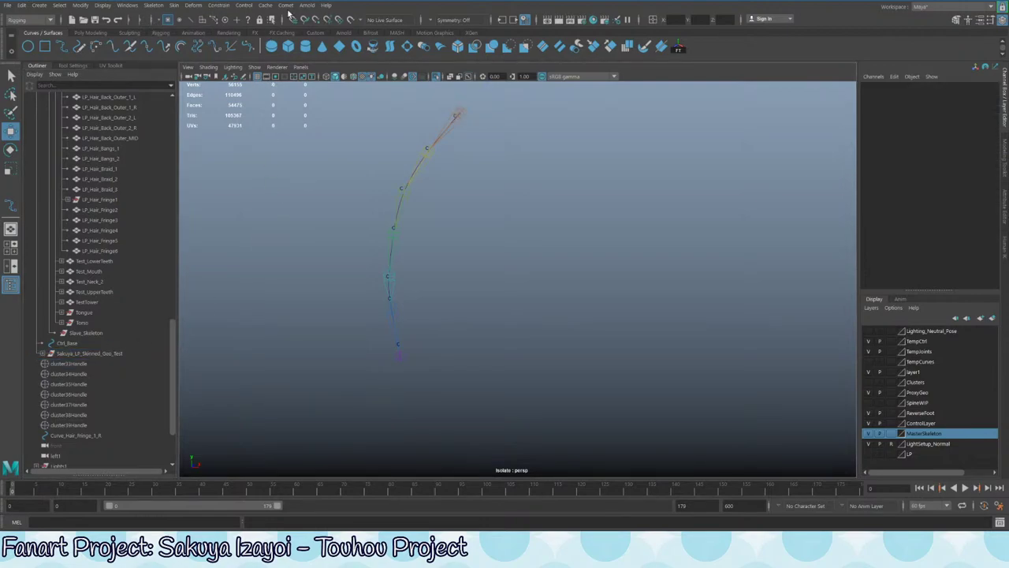
left_click(130, 19)
left_click(130, 20)
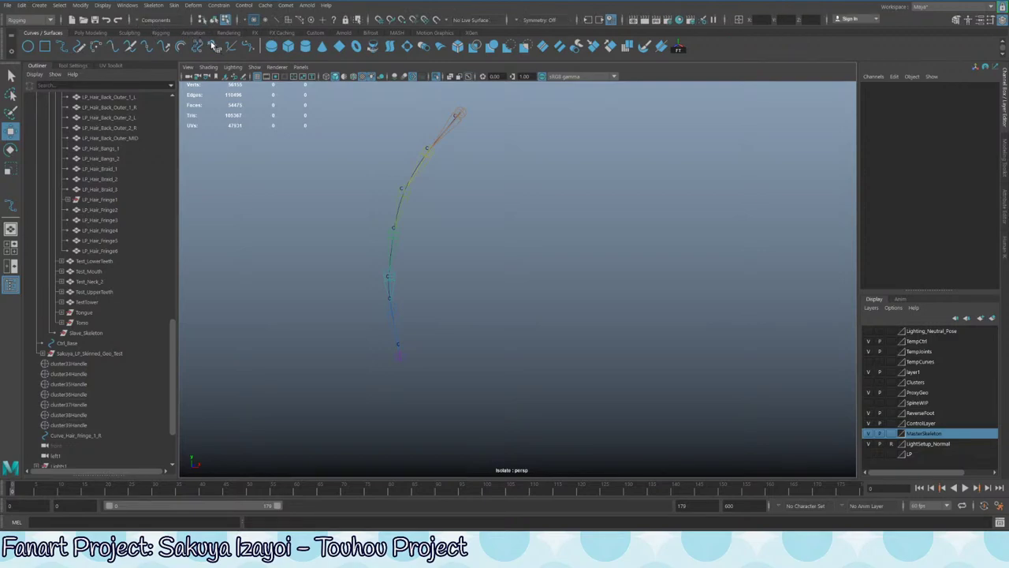
left_click(89, 271)
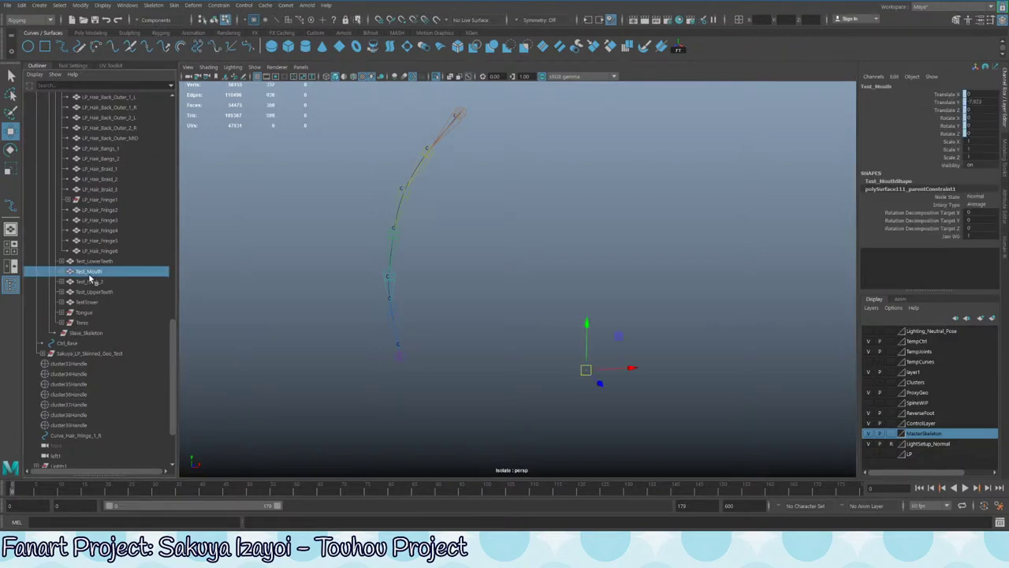
left_click(402, 275)
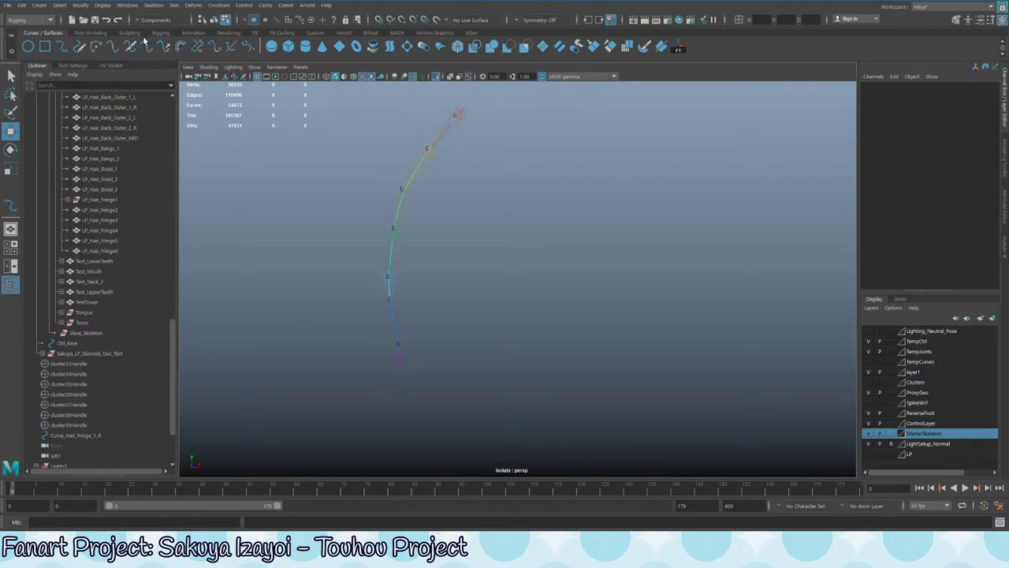
middle_click_drag(69, 425, 63, 373)
left_click_drag(61, 370, 81, 368)
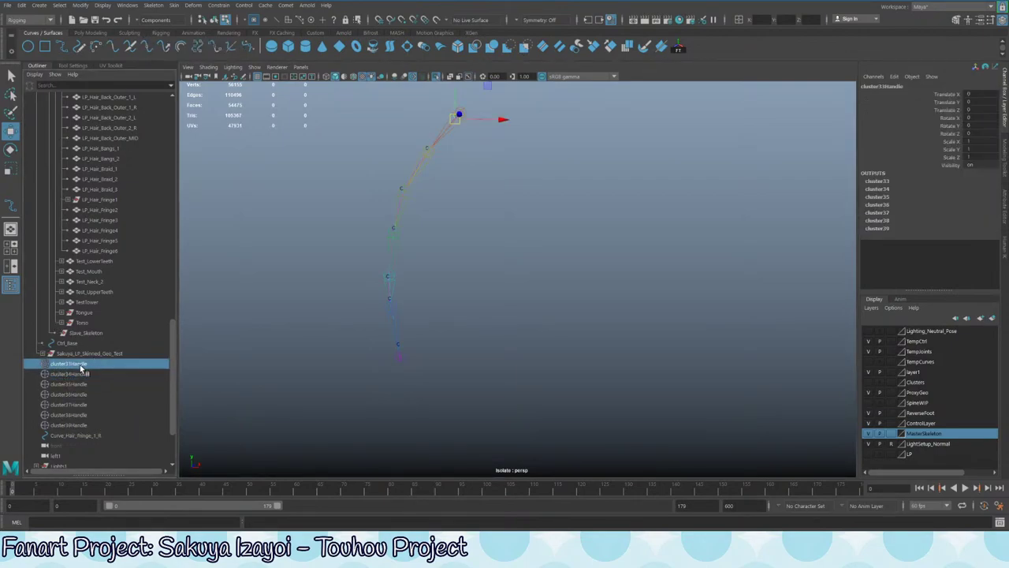
key("ctrl+z")
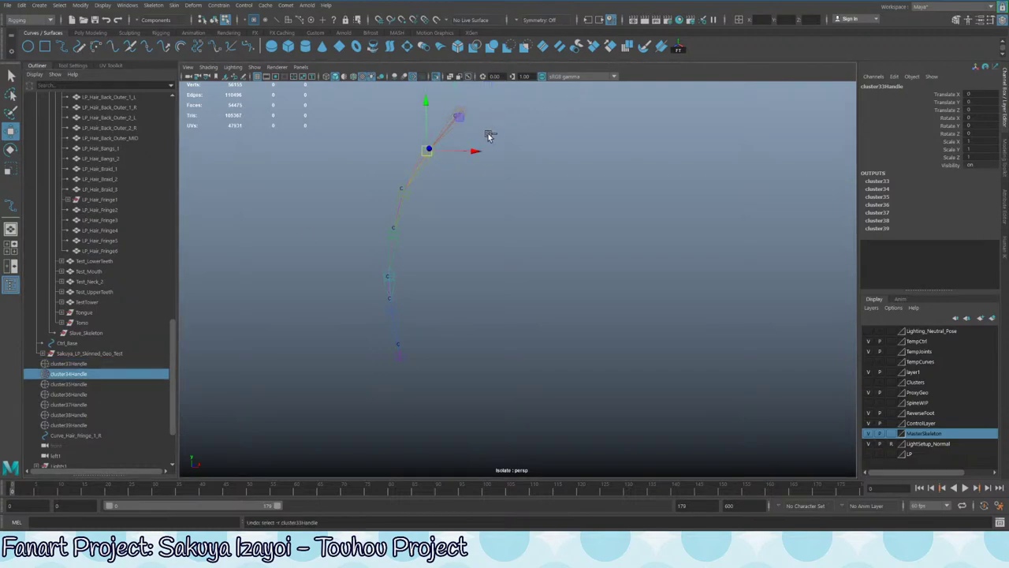
left_click_drag(459, 116, 413, 86)
key("ctrl+z")
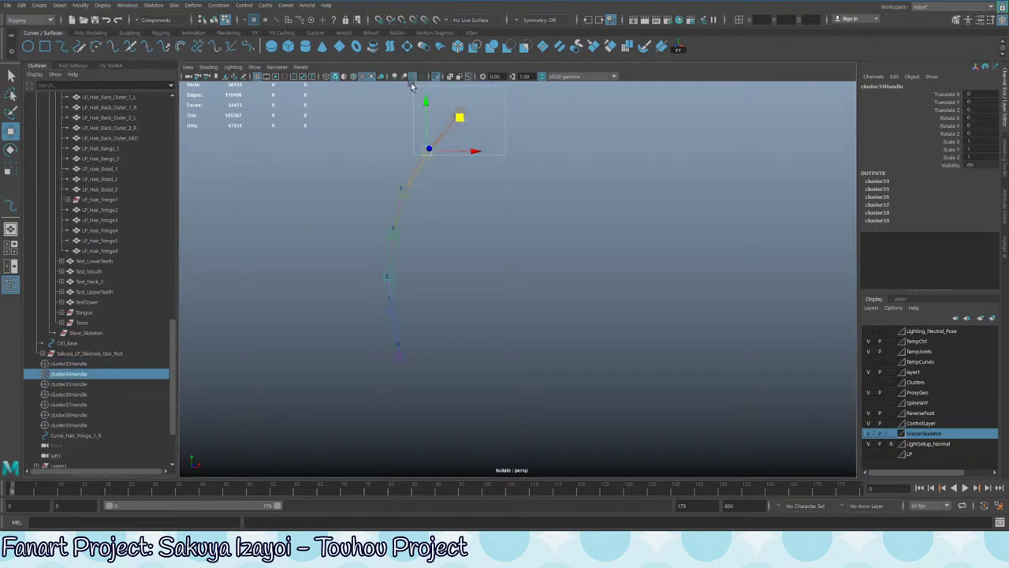
right_click(449, 134)
key("F8")
left_click(515, 235)
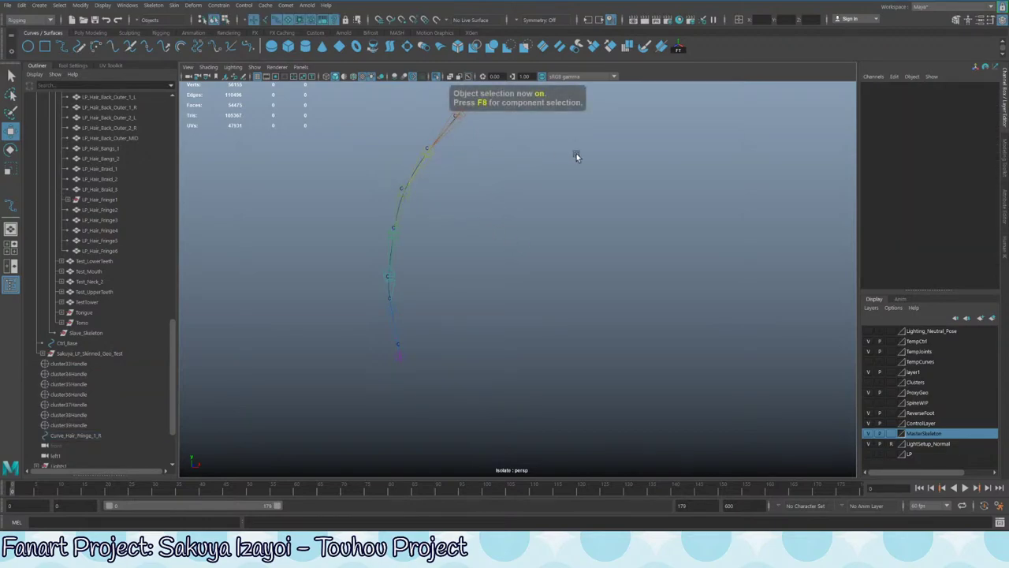
- Examine the fringe curve's control vertices at the second and third joints from the upper end, returning to object selection
middle_click_drag(439, 167, 436, 183, "alt")
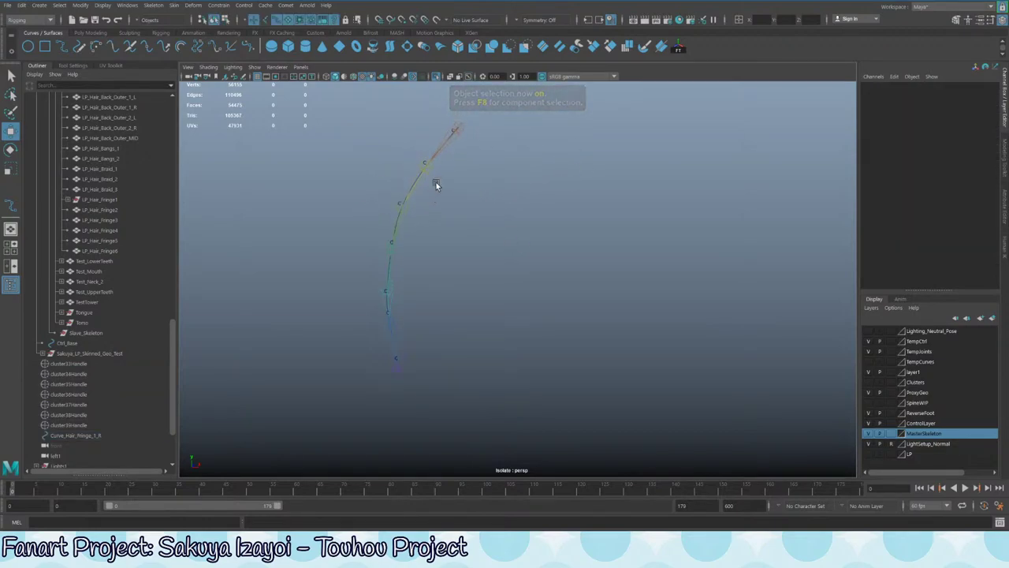
left_click_drag(432, 119, 473, 167)
left_click(432, 161)
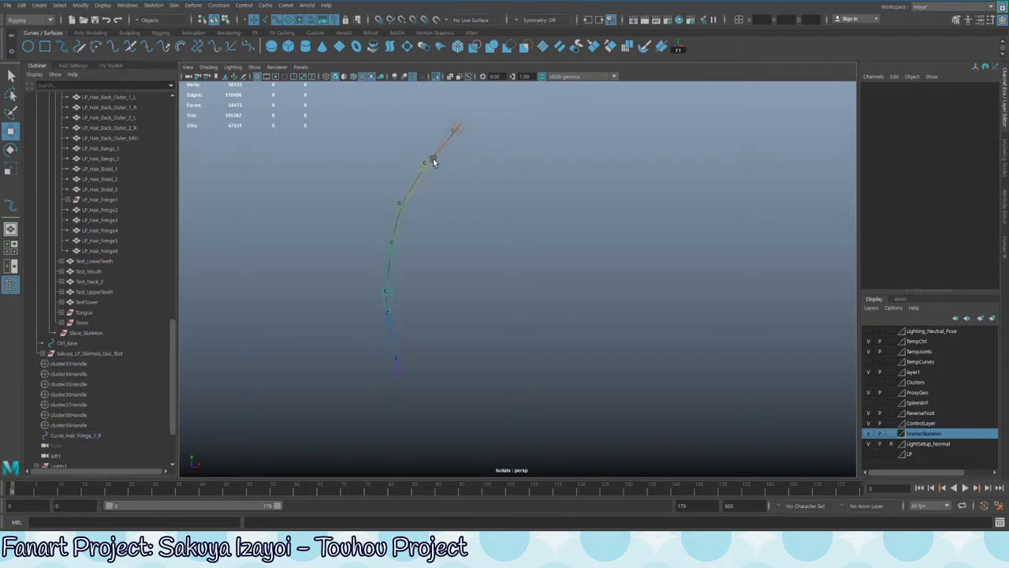
left_click(438, 152)
left_click(433, 156)
left_click(430, 158)
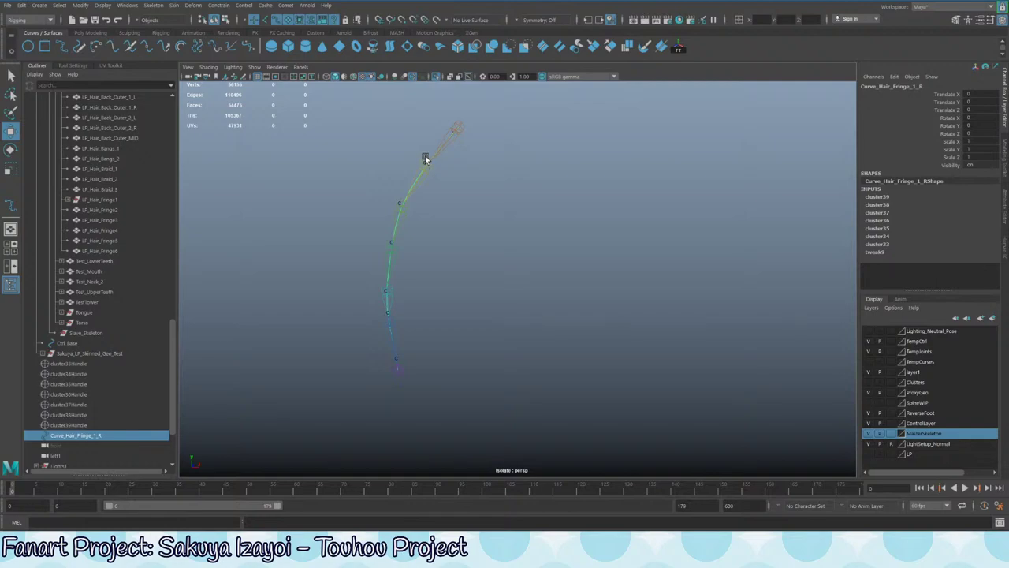
key("F8")
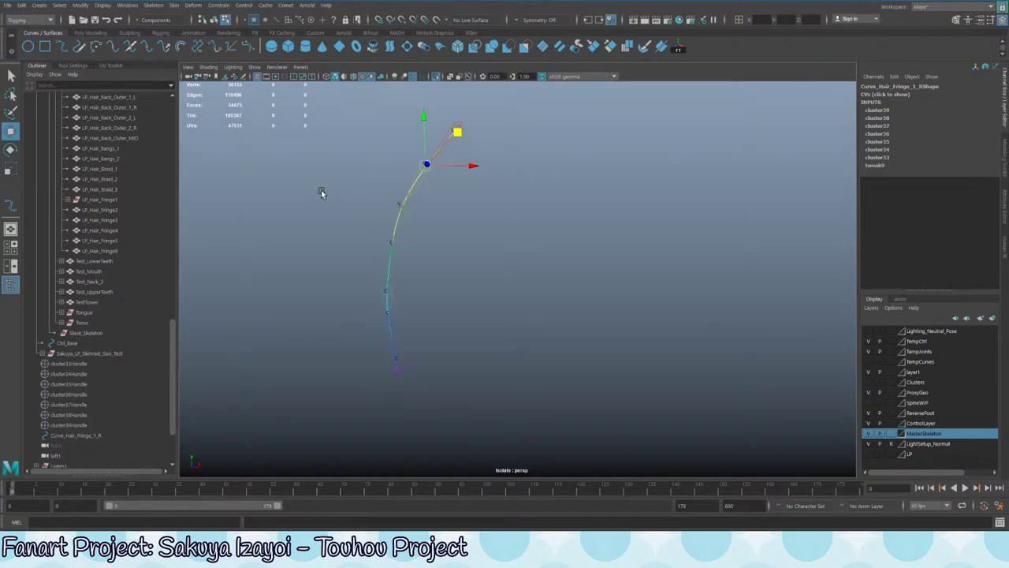
left_click_drag(322, 192, 514, 223)
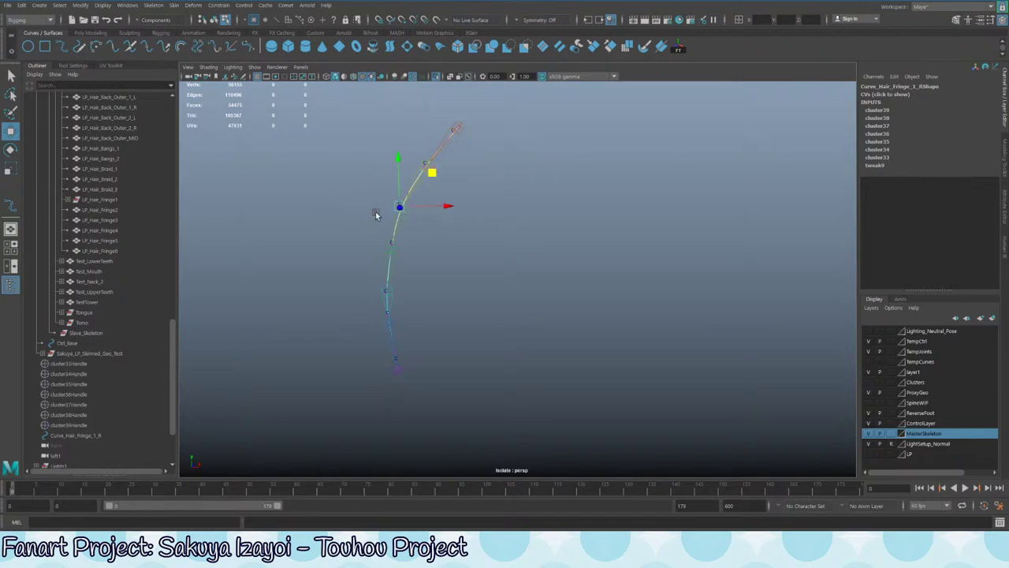
left_click_drag(352, 186, 471, 219)
left_click_drag(320, 203, 418, 219)
left_click(263, 321)
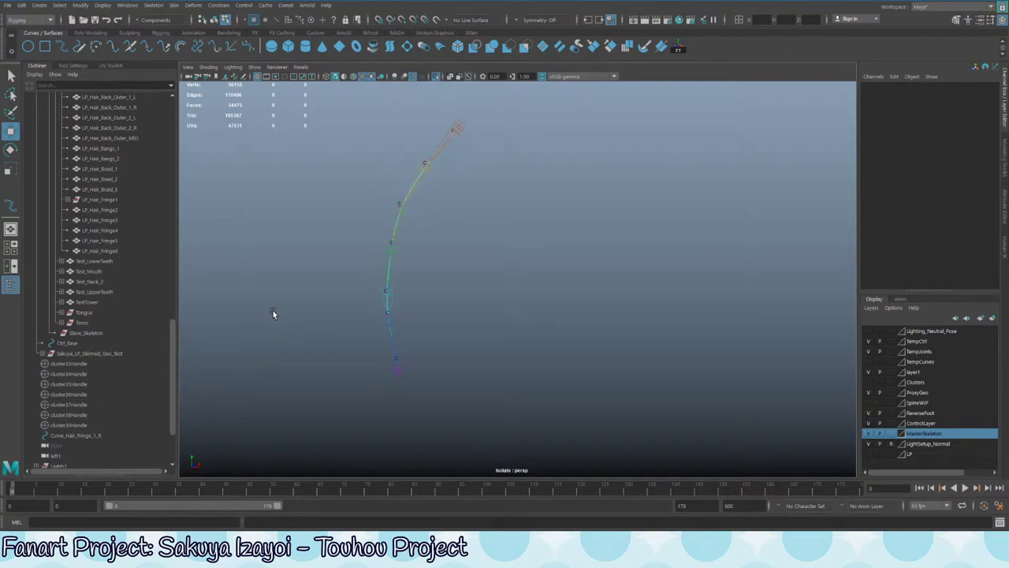
key("F8")
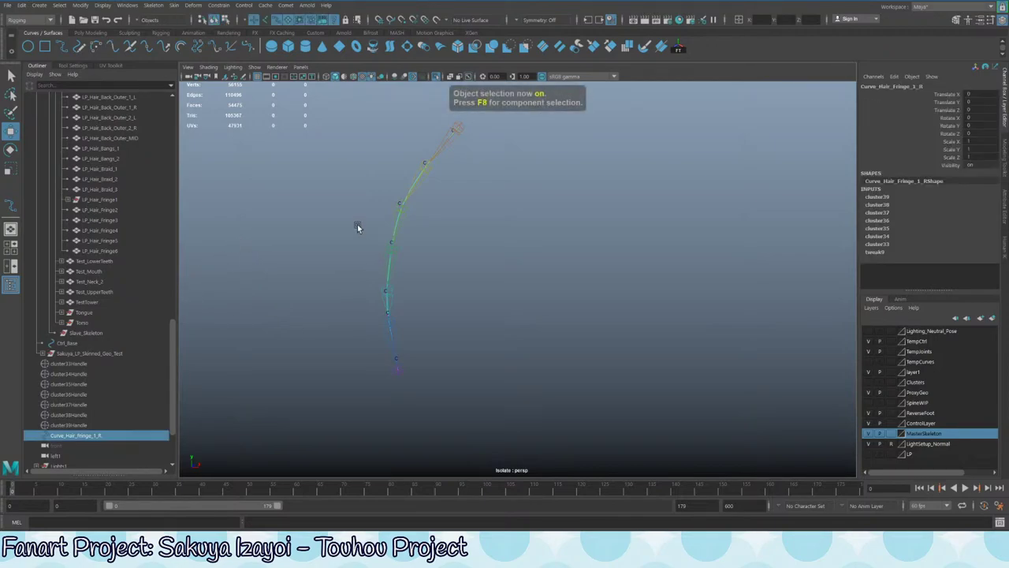
left_click(406, 201)
left_click(404, 201)
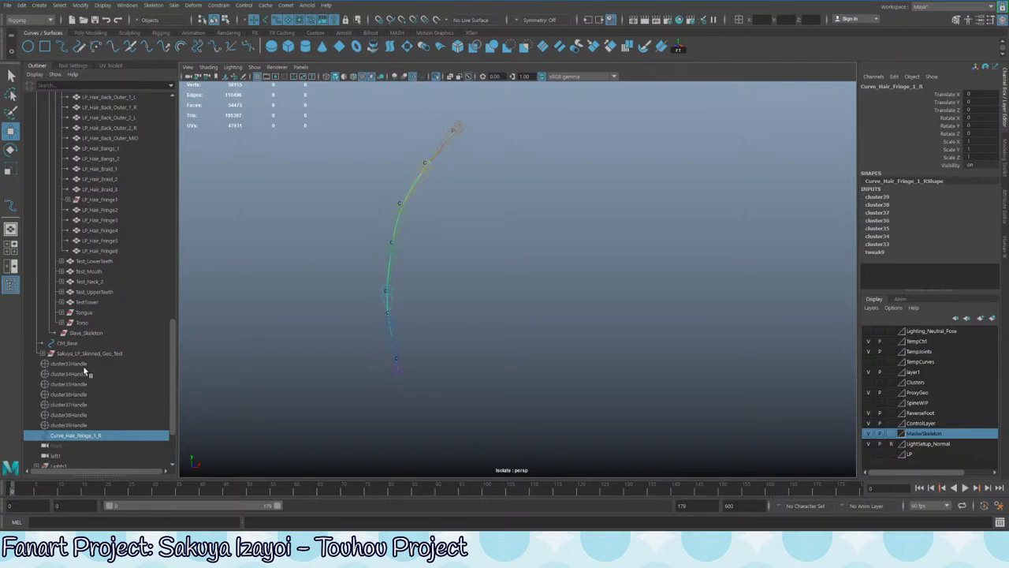
- Copy the uppermost fringe joint's name and use it to rename the cluster at the curve's upper end Cluster_Hair_Fringe_1_1_R
left_click(461, 130)
left_click(948, 87)
key("ctrl+c")
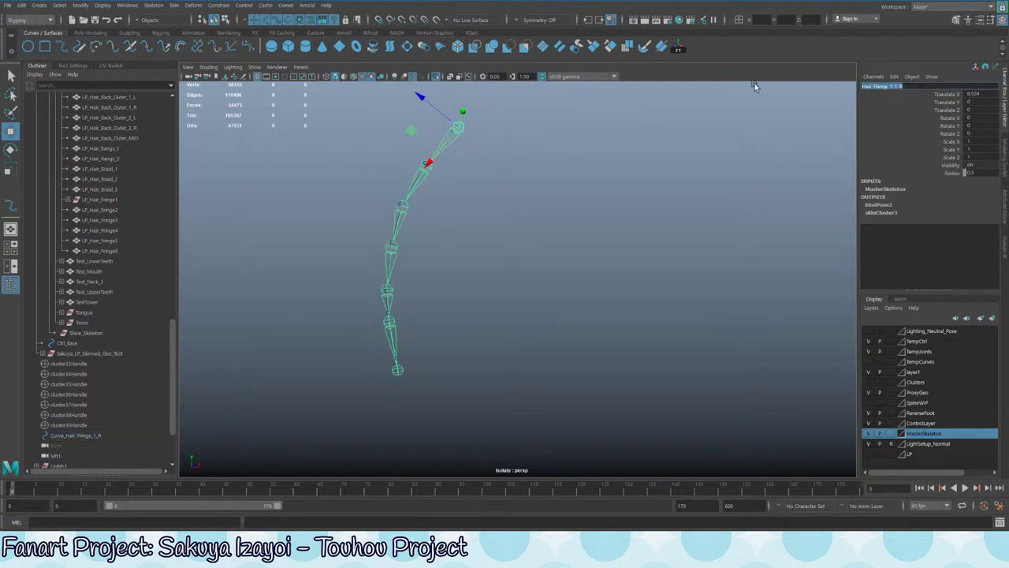
left_click(349, 203)
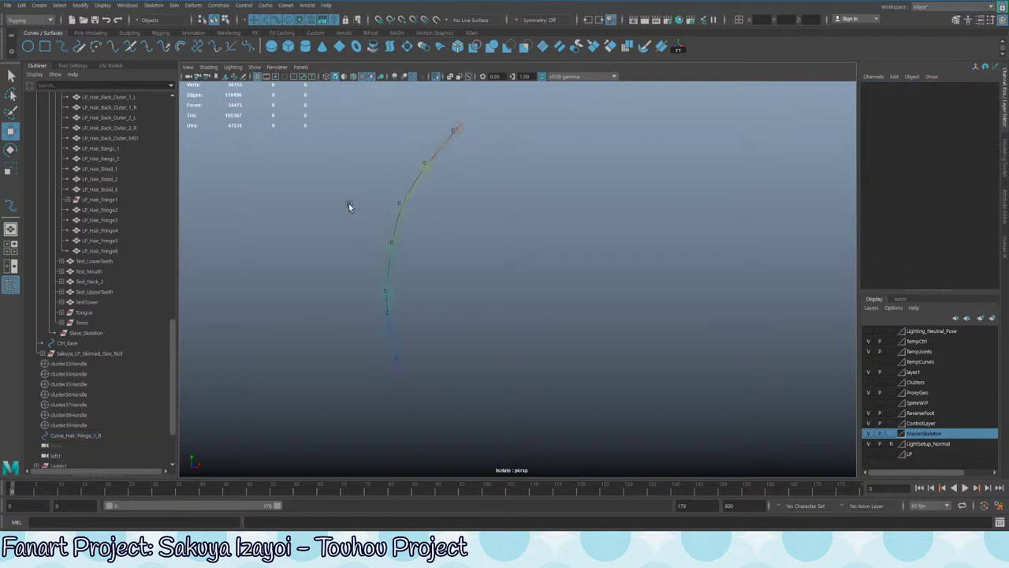
left_click(454, 131)
left_click(523, 148)
left_click_drag(440, 125, 456, 135)
left_click(454, 130)
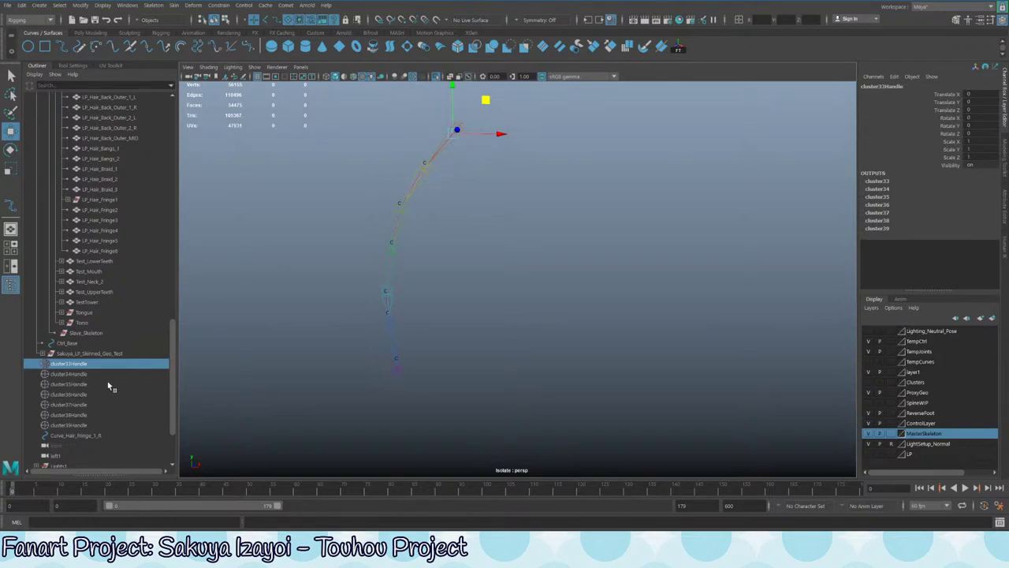
double_click(79, 363)
key("ctrl+v")
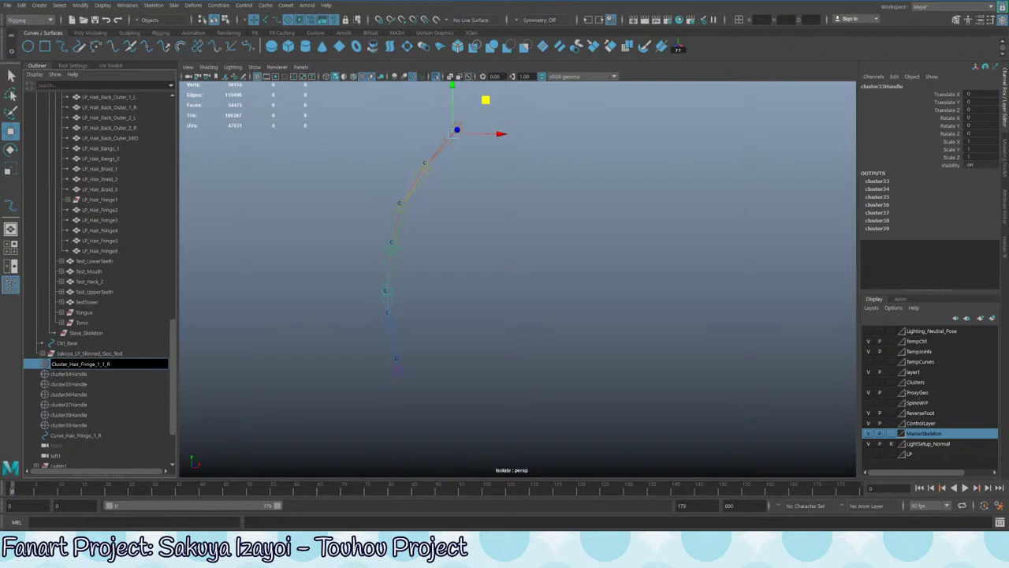
key("ctrl+a")
- Accept the student version notice to continue the save, and copy the name of the renamed upper-end cluster
left_click(97, 374)
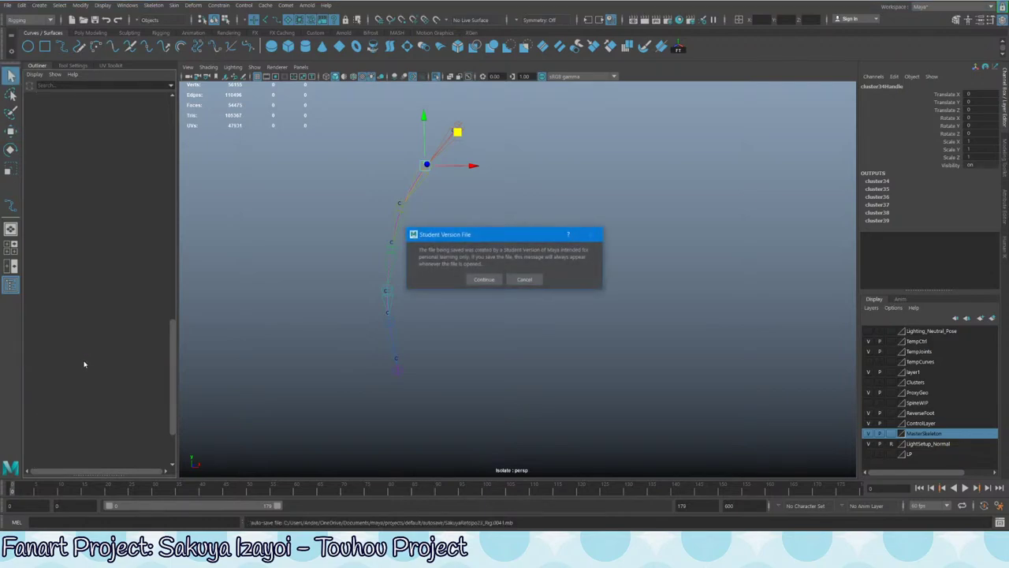
left_click(483, 279)
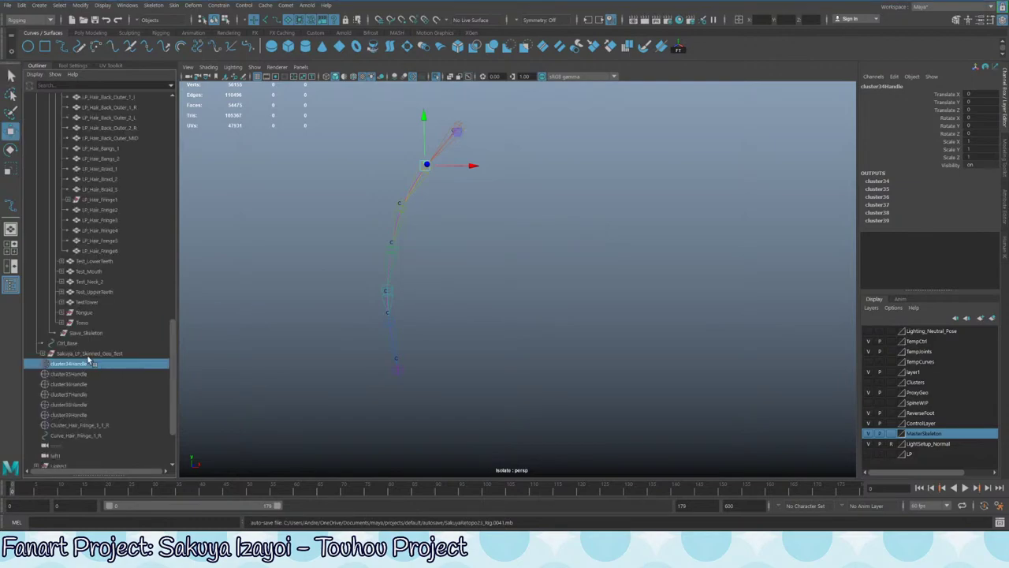
left_click(91, 425)
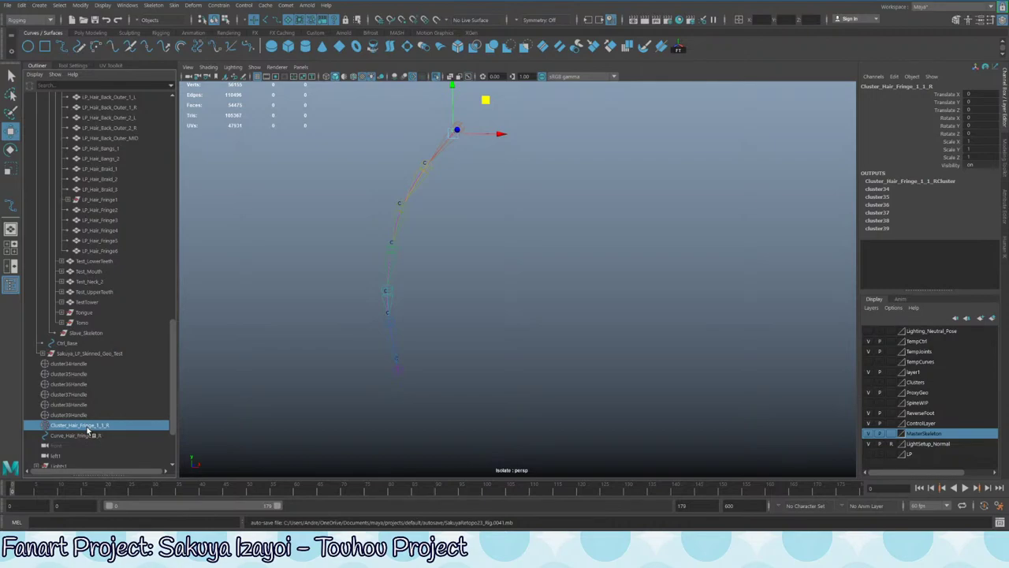
double_click(111, 427)
key("ctrl+c")
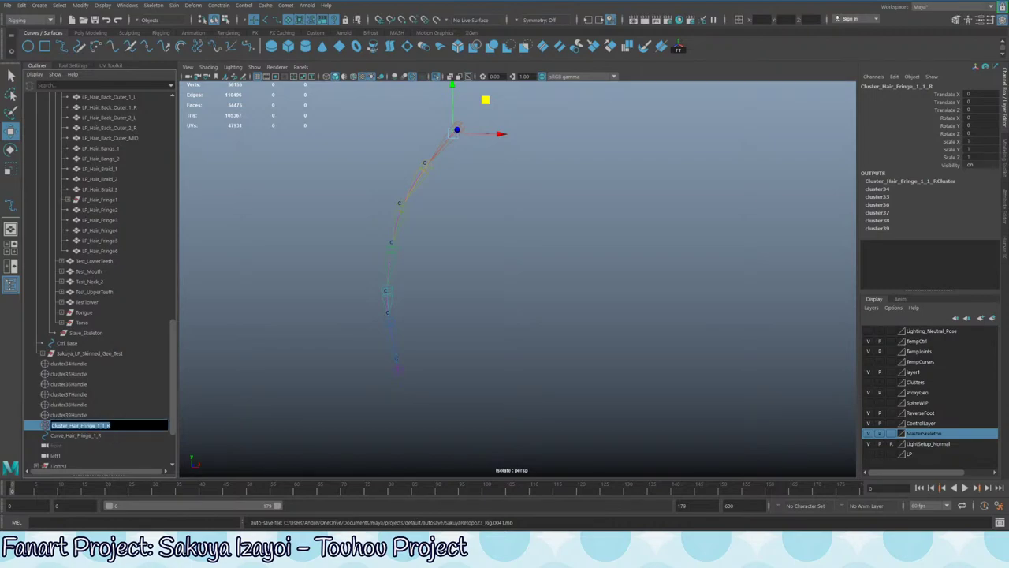
left_click(129, 425)
- Rename the clusters at the second and third joints from the upper end Cluster_Hair_Fringe_1_2_R and Cluster_Hair_Fringe_1_3_R
left_click(424, 163)
double_click(61, 364)
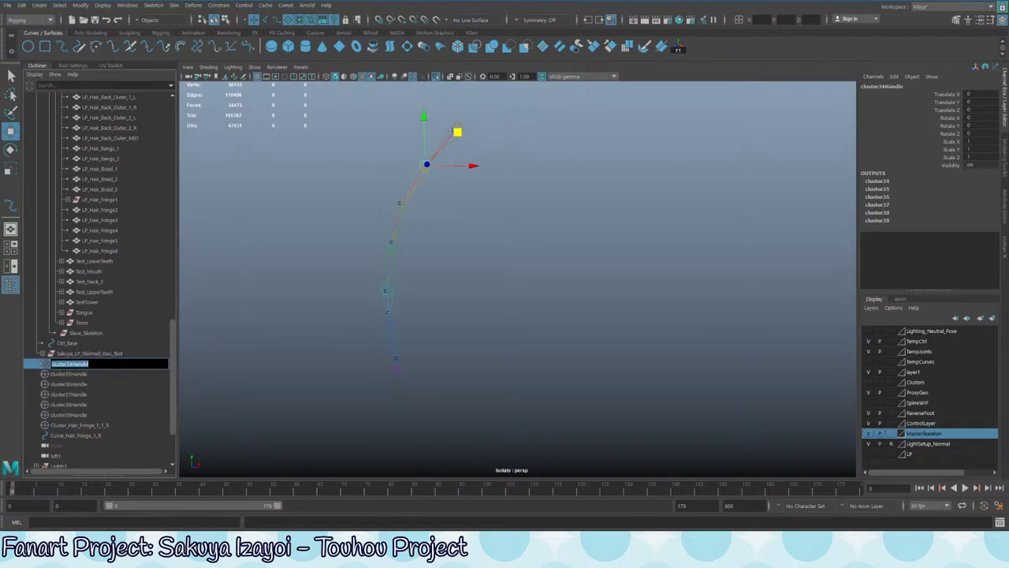
left_click_drag(67, 363, 89, 363)
key("ctrl+a")
key("ctrl+v")
left_click(71, 374)
double_click(71, 374)
key("ctrl+v")
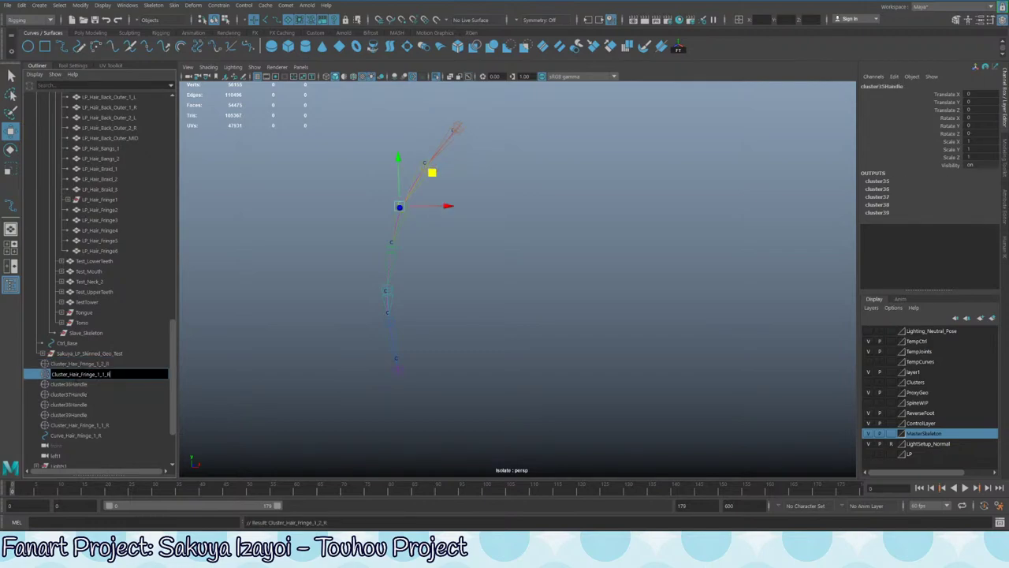
- Rename the clusters at the fourth and fifth joints from the upper end Cluster_Hair_Fringe_1_4_R and Cluster_Hair_Fringe_1_5_R
left_click(71, 384)
double_click(71, 384)
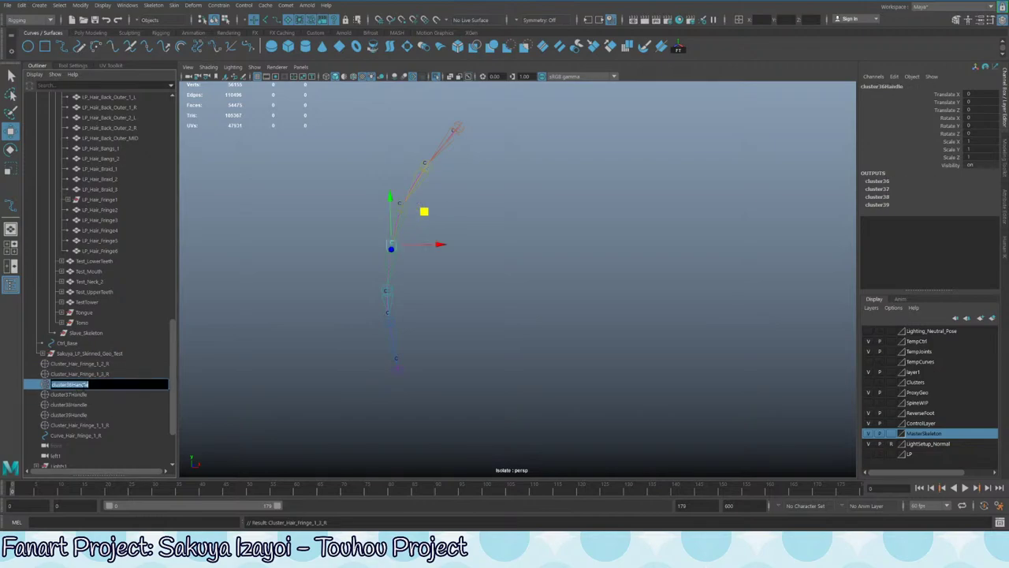
key("ctrl+v")
type("4")
left_click(107, 395)
double_click(107, 394)
key("ctrl+v")
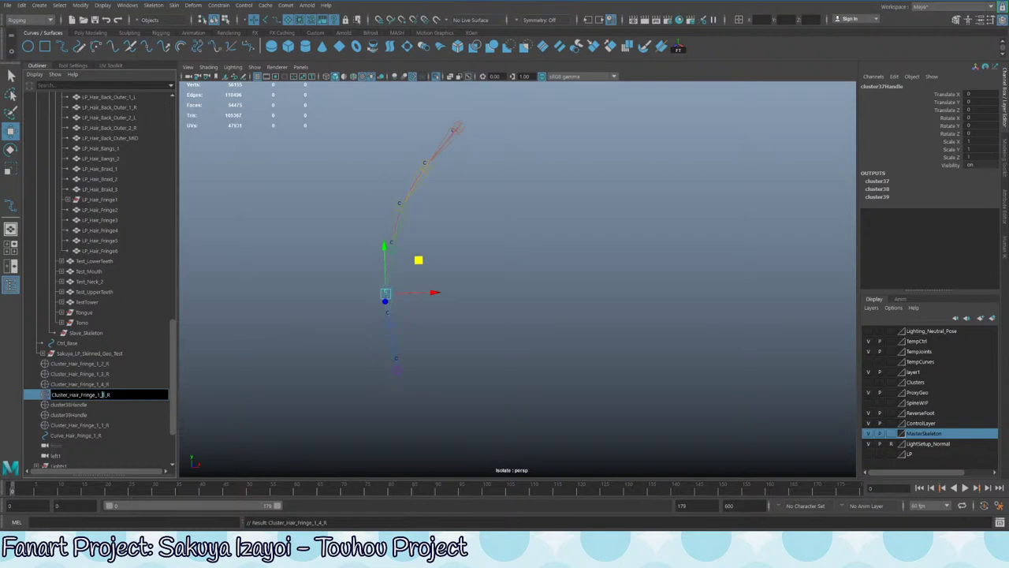
type("5")
- Rename the clusters at the sixth and seventh joints from the upper end Cluster_Hair_Fringe_1_6_R and Cluster_Hair_Fringe_1_7_R
left_click(107, 404)
double_click(106, 404)
key("ctrl+v")
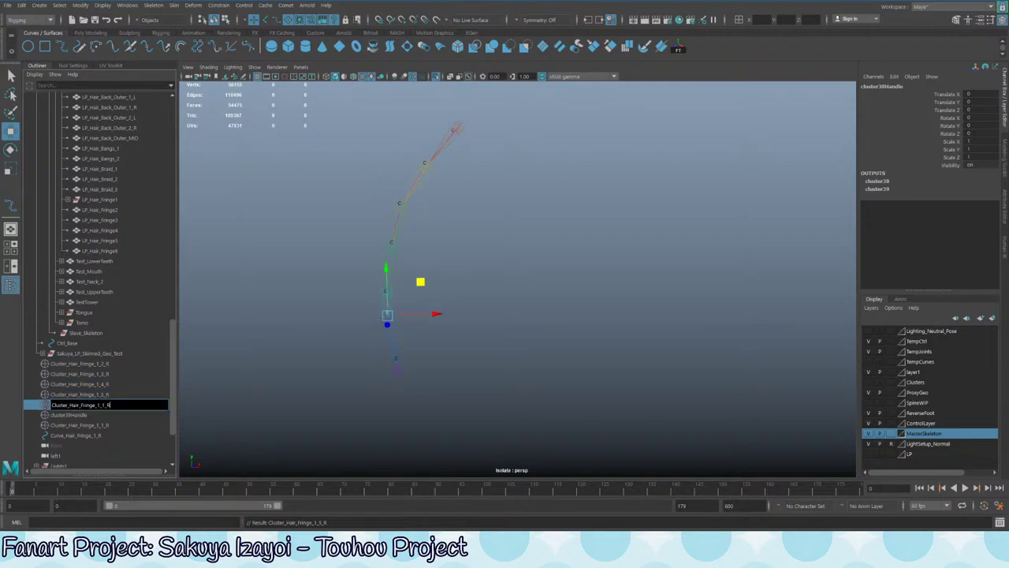
type("6")
left_click(98, 415)
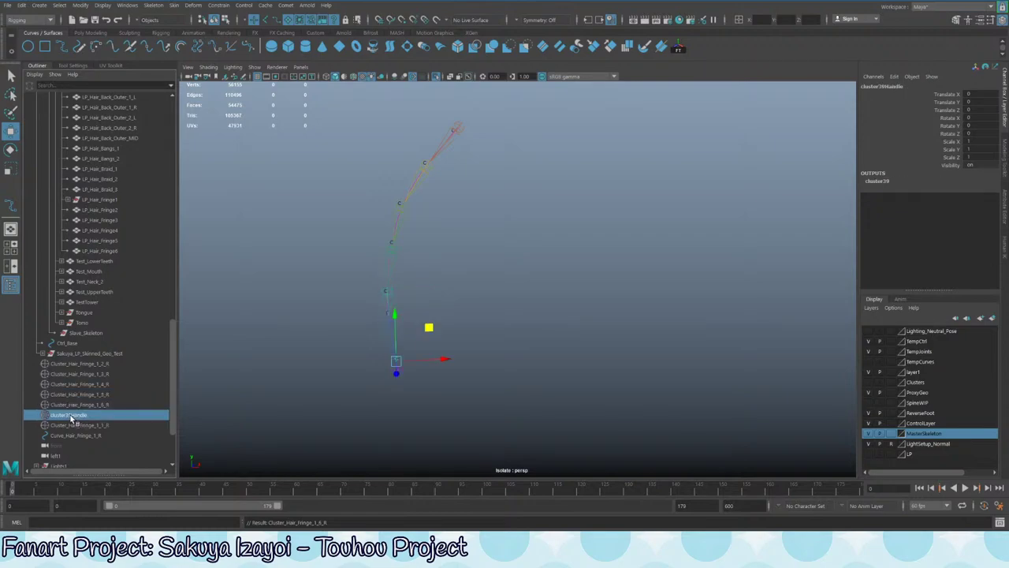
double_click(99, 415)
key("ctrl+v")
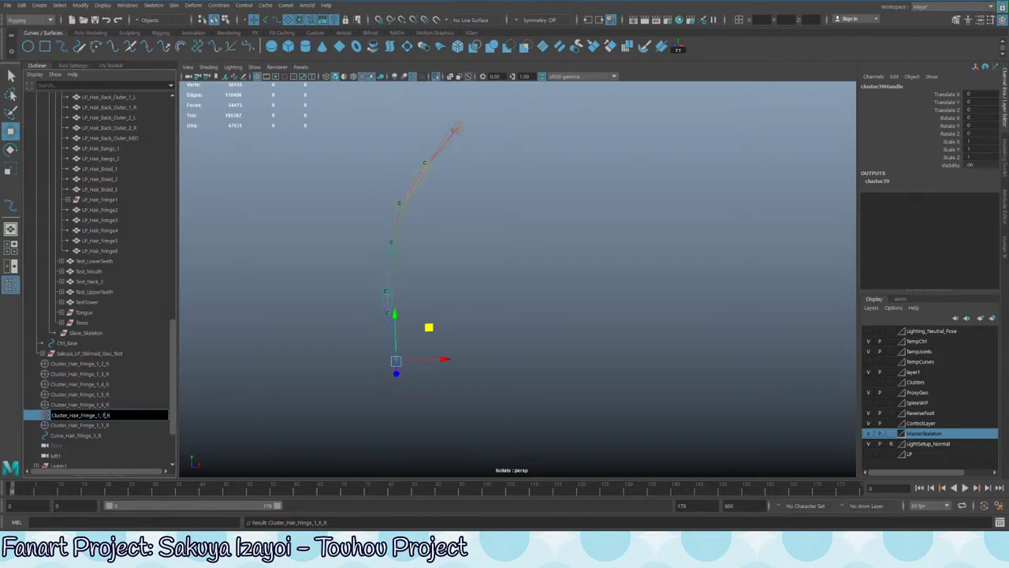
type("7")
left_click(117, 405)
- Reorder Cluster_Hair_Fringe_1_1_R above the other fringe clusters and exit isolation to show the full character
left_click(117, 425)
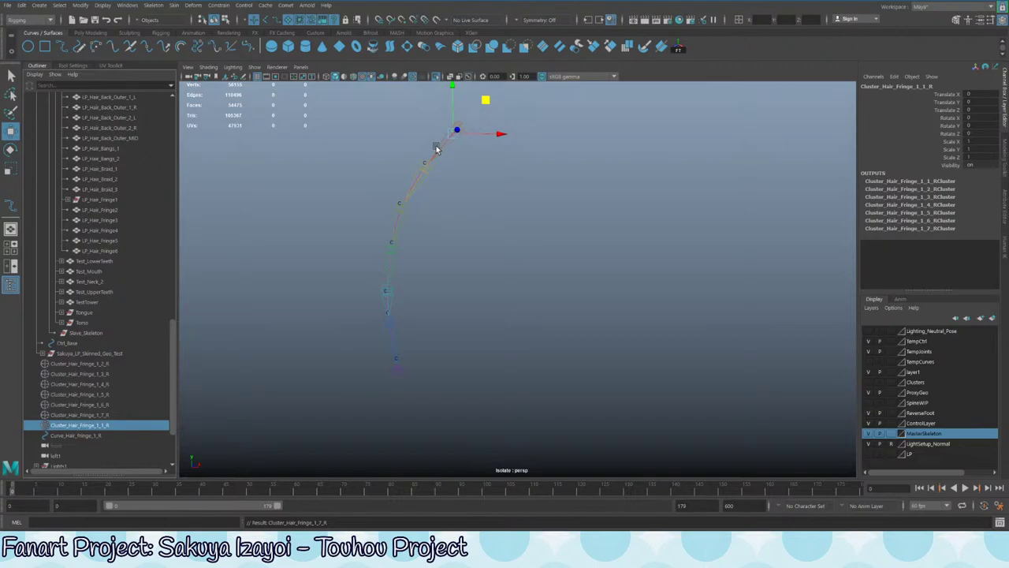
right_click_drag(486, 381, 300, 372, "alt")
middle_click_drag(433, 358, 365, 334, "alt")
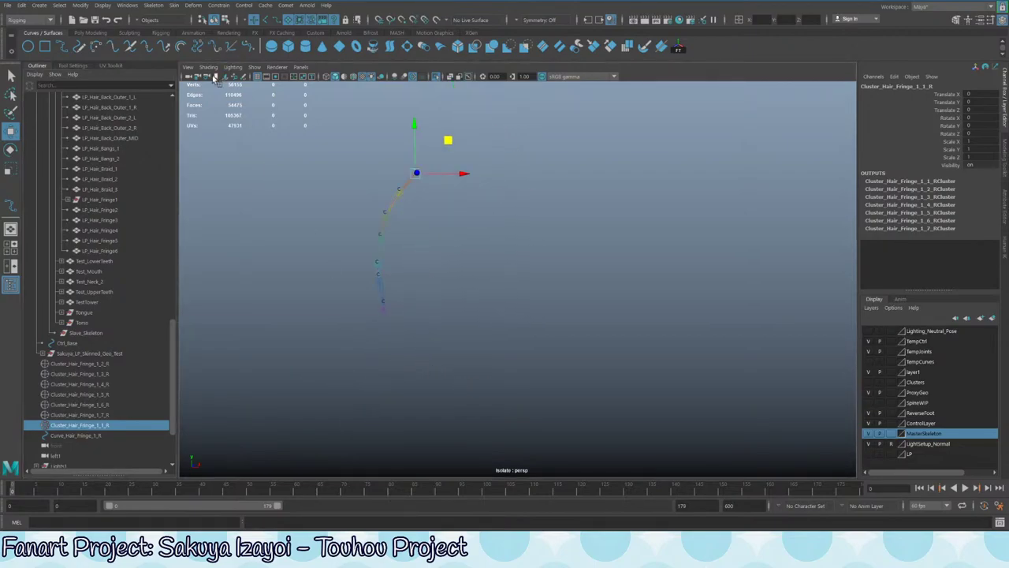
key("ctrl+1")
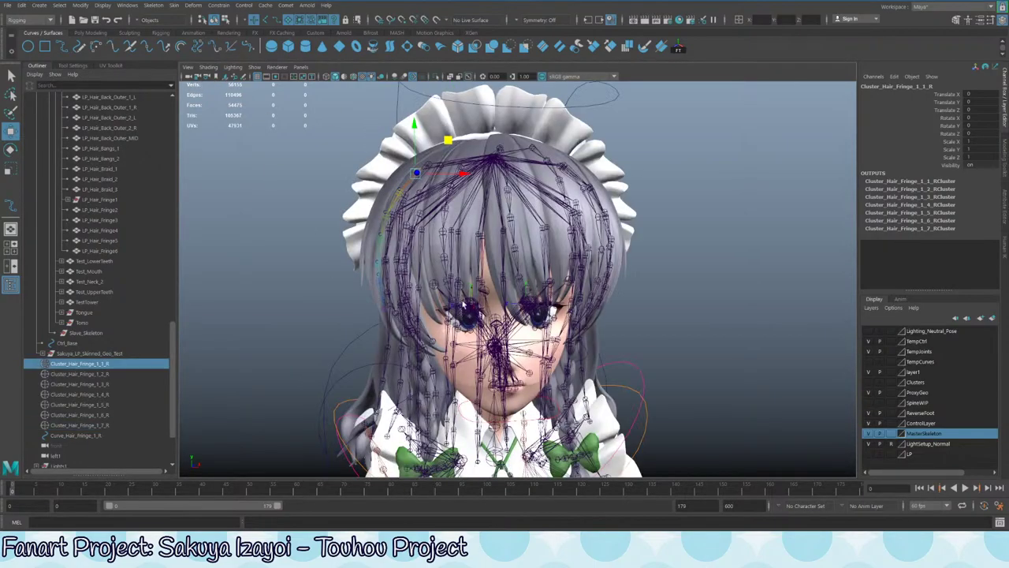
- Create a NURBS circle and move it beside the head near the fringe chain's upper end, at about X -16, Y 161, Z 4.7
left_click_drag(376, 295, 437, 251, "alt")
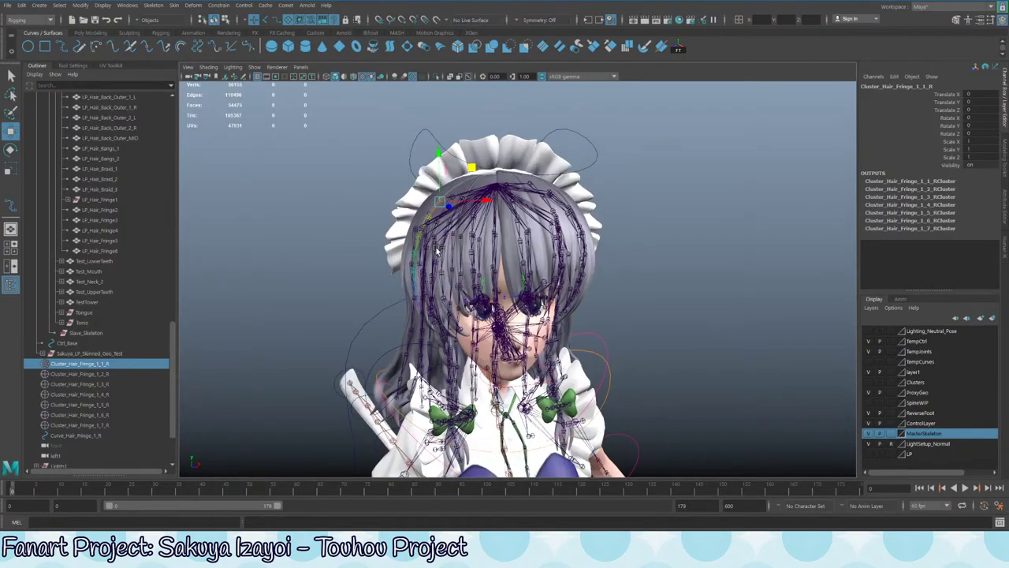
left_click(29, 47)
right_click_drag(576, 343, 326, 392, "alt")
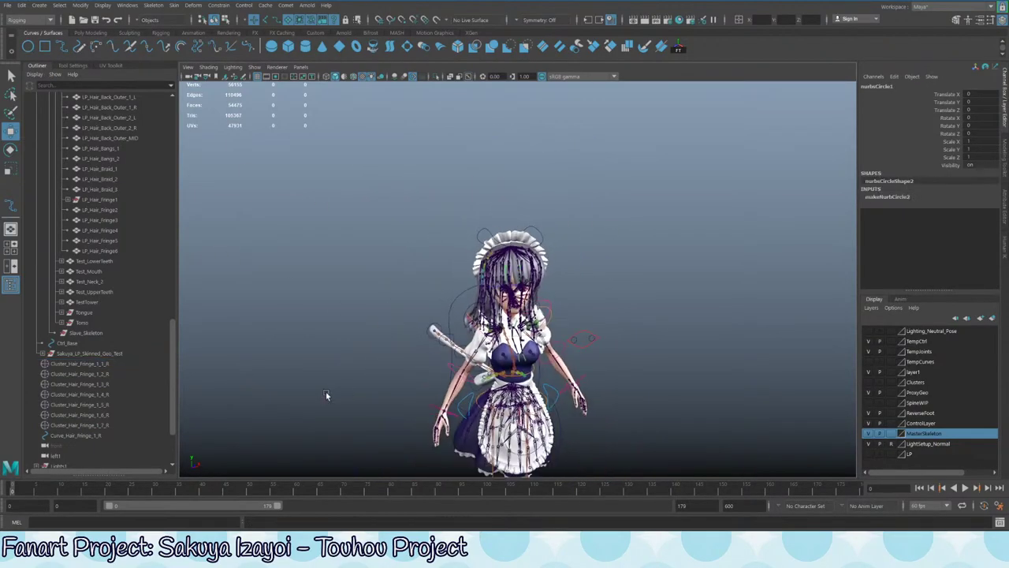
middle_click_drag(465, 398, 421, 277, "alt")
left_click_drag(485, 407, 450, 76)
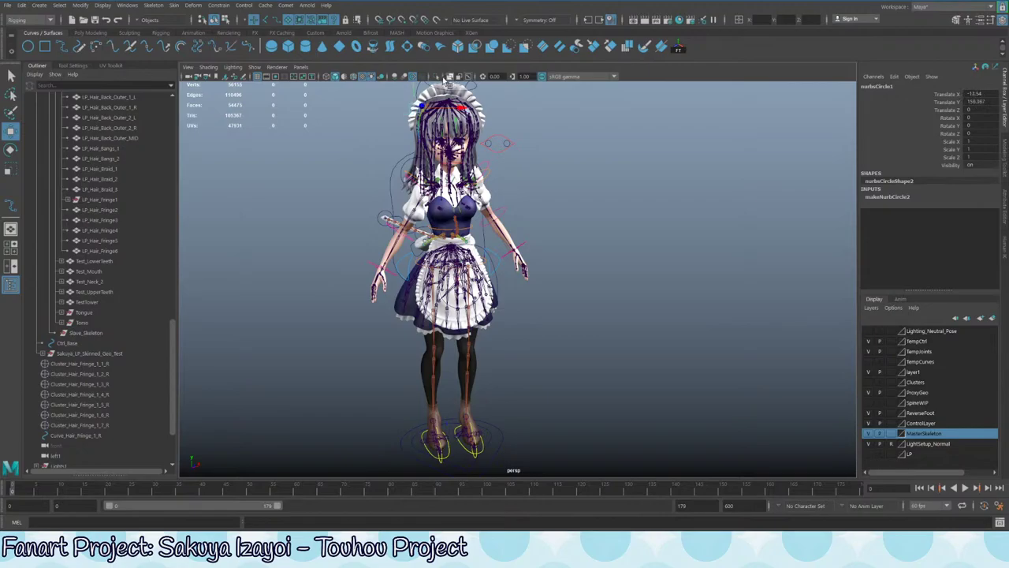
middle_click_drag(418, 112, 468, 207, "alt")
scroll(483, 219, "up", 5)
mouse_move(515, 189)
left_mouse_down()
mouse_move(475, 199)
mouse_move(505, 189)
left_mouse_up()
middle_click_drag(484, 215, 477, 236, "alt")
scroll(477, 235, "up", 6)
left_click_drag(477, 236, 517, 145, "alt")
scroll(591, 221, "up", 4)
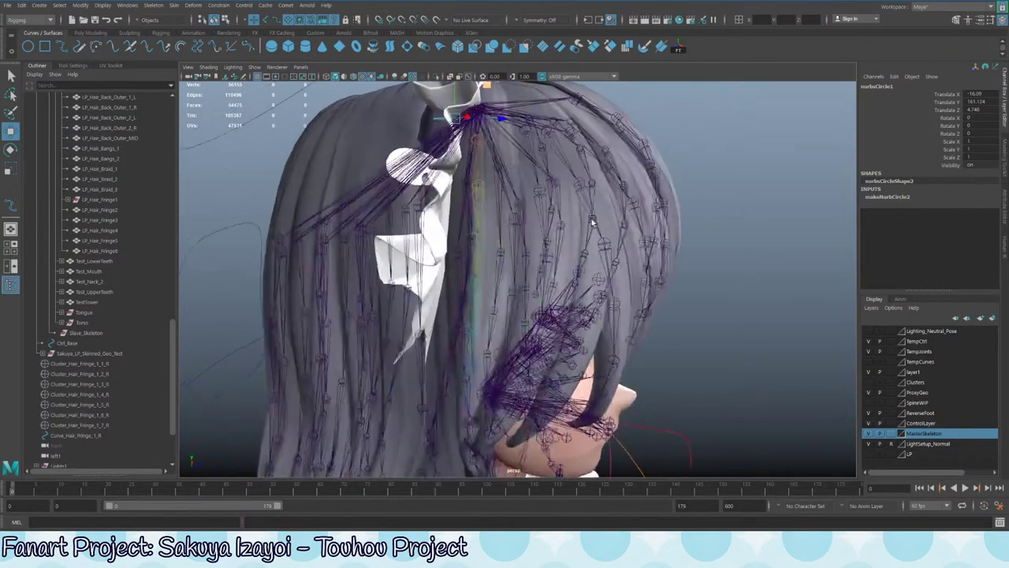
left_click_drag(591, 220, 508, 216, "alt")
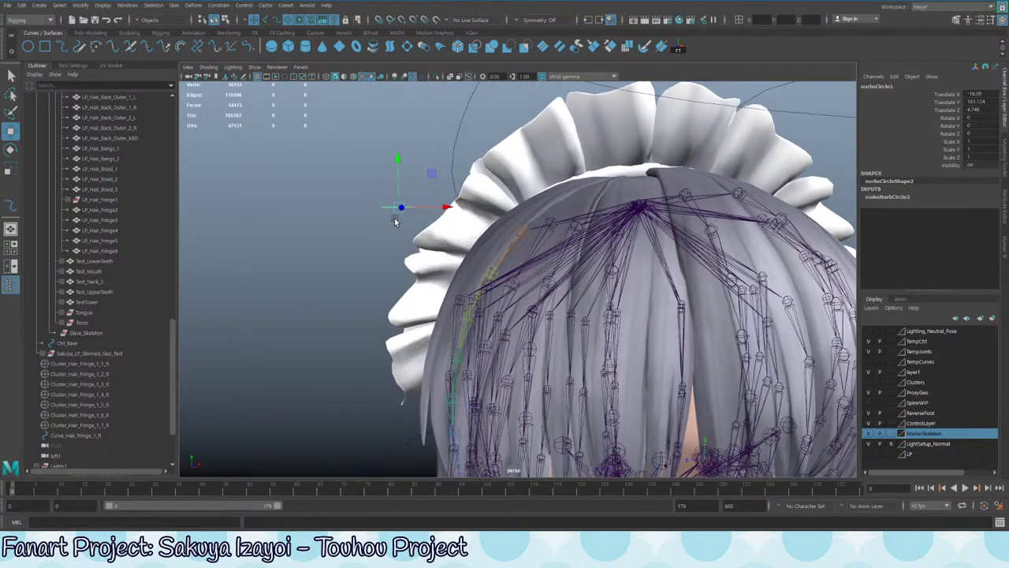
- Set the circle's Rotate X to 90 and hide the ProxyGeo layer
left_click(980, 117)
type("90")
key("Return")
mouse_move(576, 259)
left_mouse_down("alt")
mouse_move(651, 289)
mouse_move(590, 286)
mouse_move(563, 264)
left_mouse_up("alt")
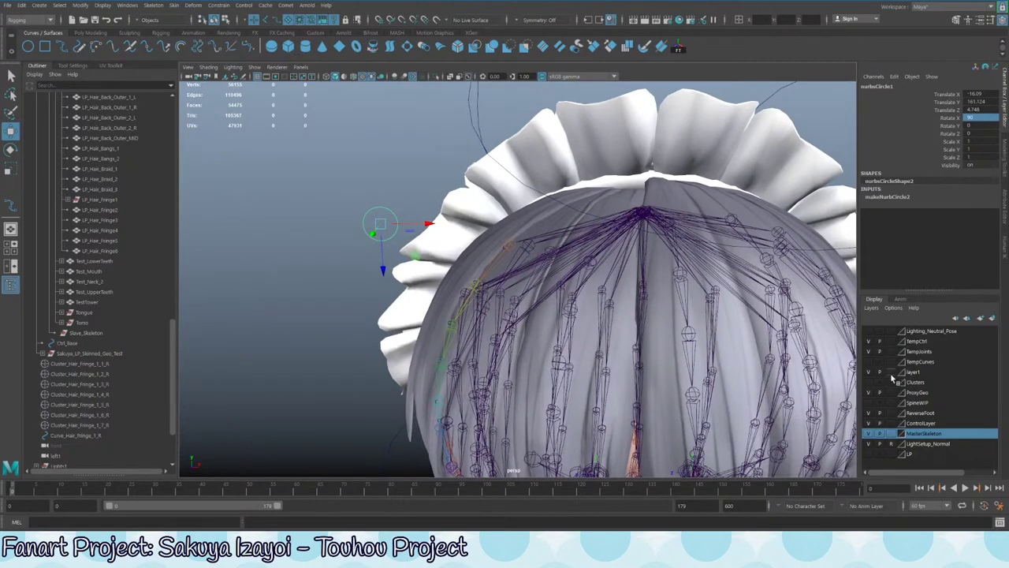
left_click(868, 392)
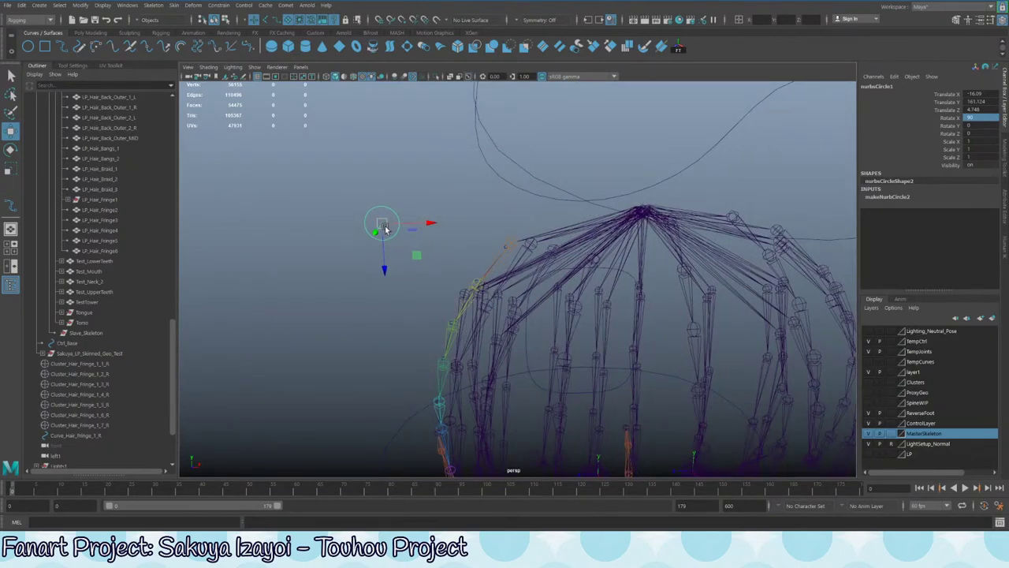
- Snap the circle onto the uppermost fringe joint and rotate it about 10 degrees on Y
key("v")
left_click_drag(382, 227, 506, 242)
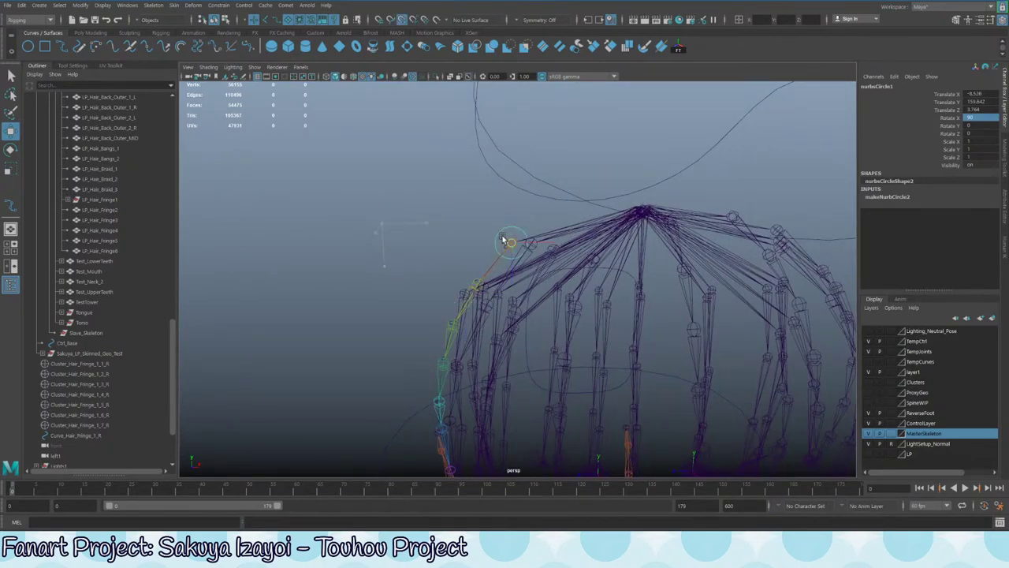
left_click_drag(544, 275, 528, 236, "alt")
key("e")
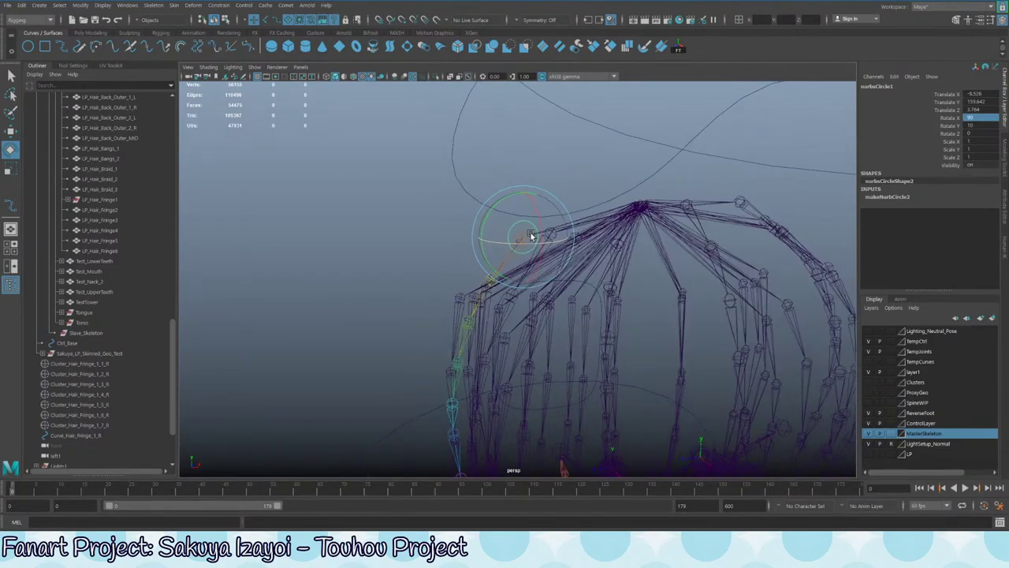
key("w")
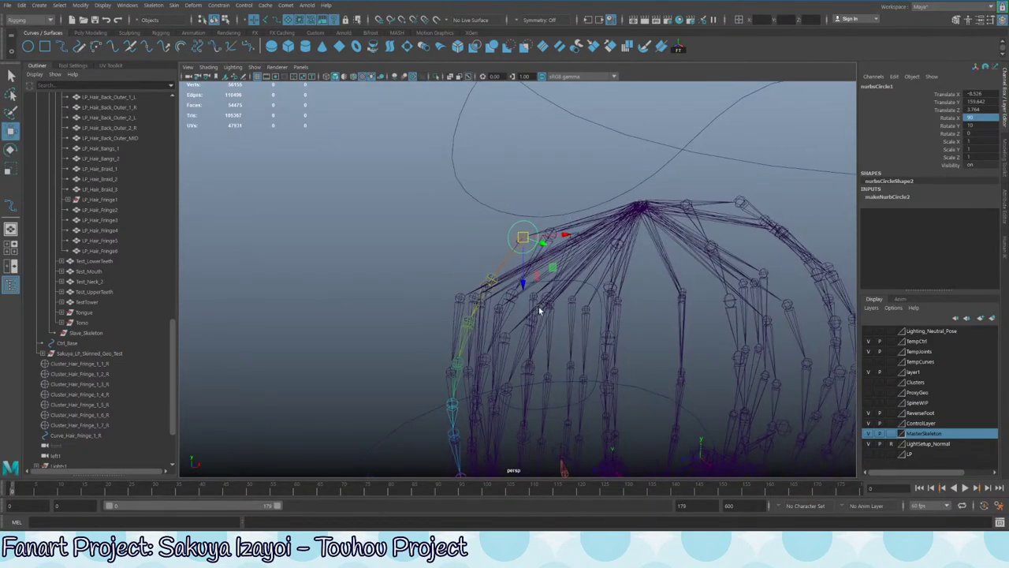
- Freeze the circle's transformations and delete its construction history
left_click(678, 47)
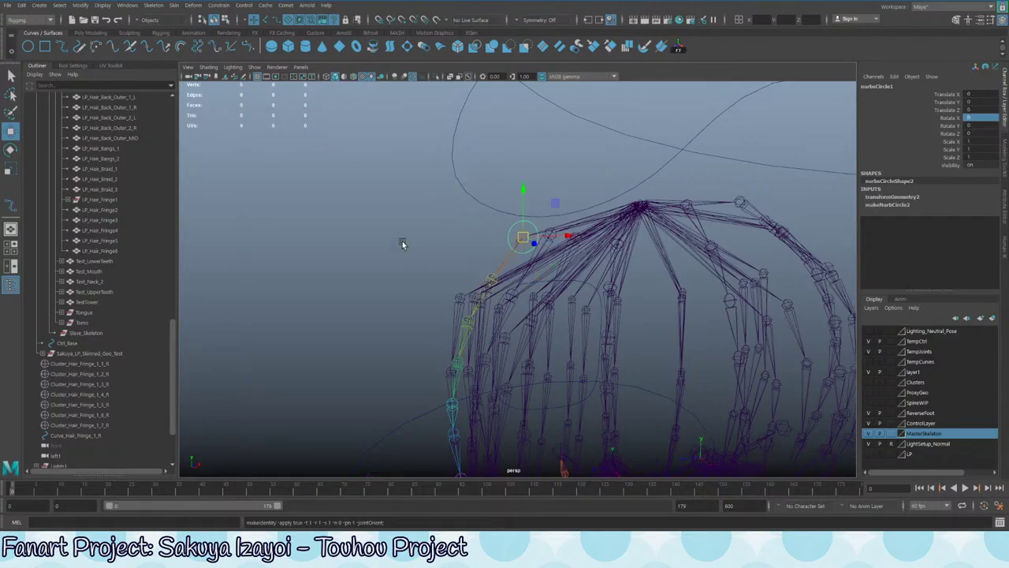
key("alt+shift+d")
left_click_drag(506, 234, 473, 244, "alt")
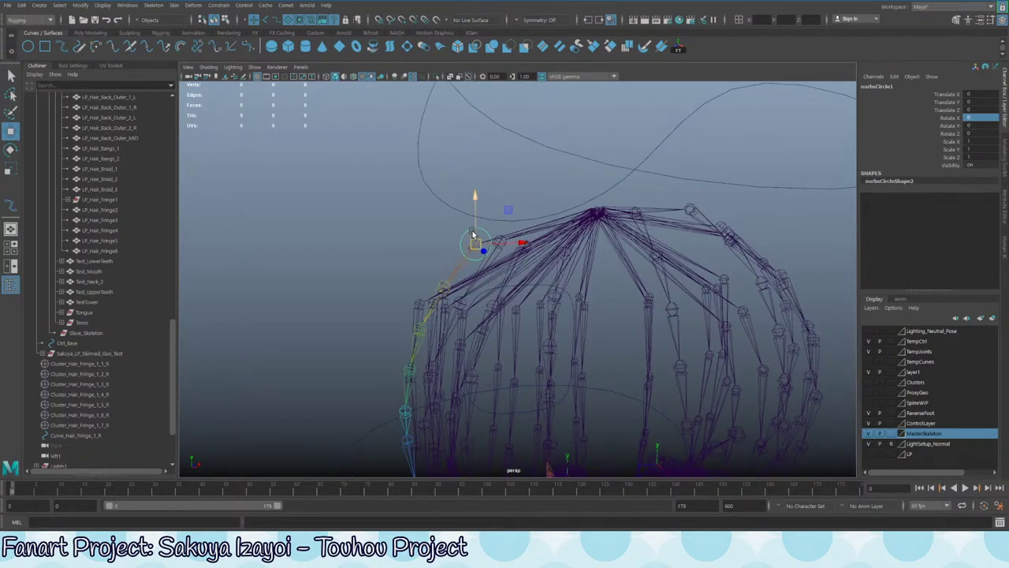
scroll(556, 250, "up", 2)
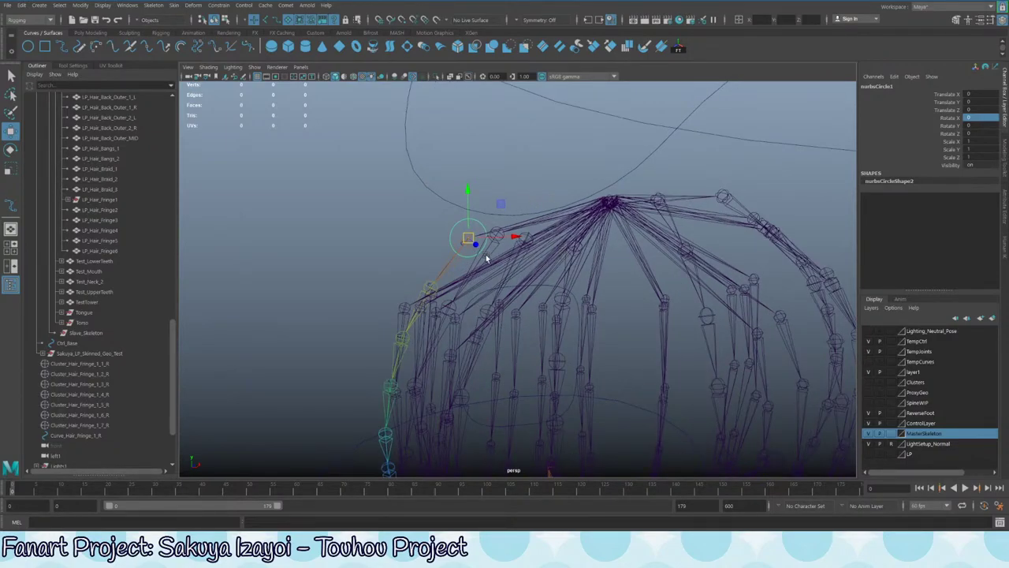
left_click_drag(471, 256, 386, 224, "alt")
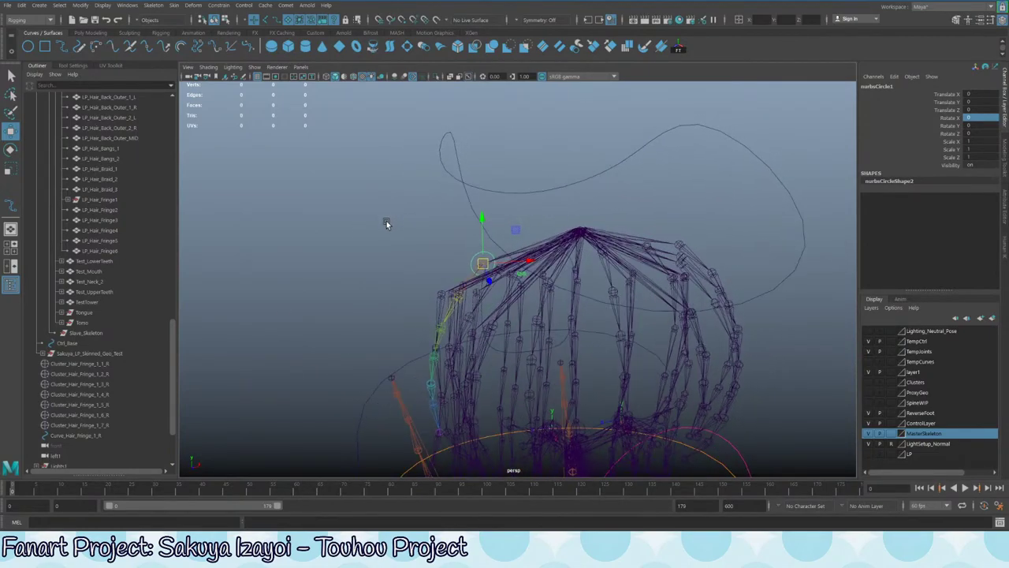
- Lock the circle's translate and rotate channels
left_click_drag(957, 100, 953, 141)
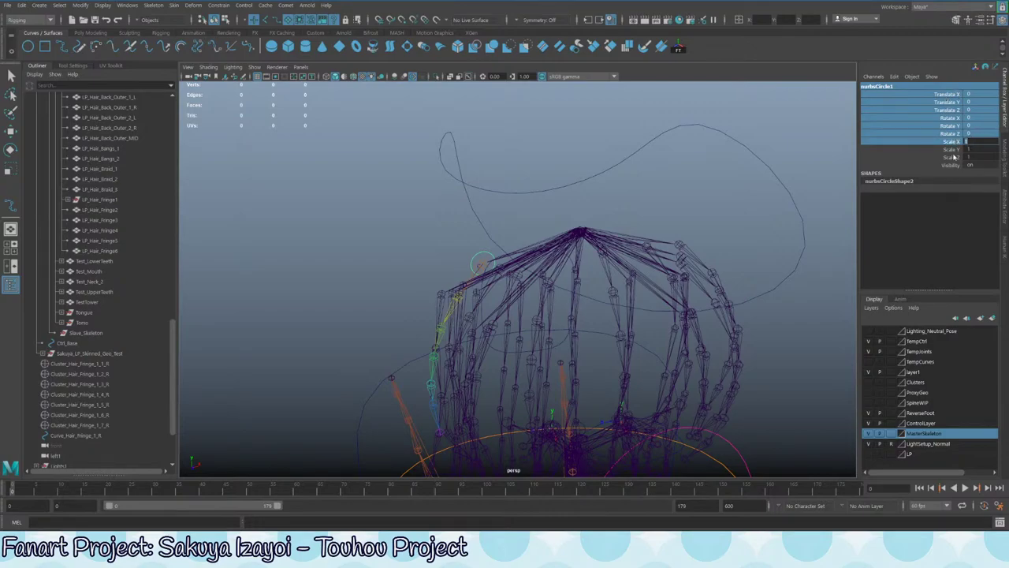
left_click(819, 178)
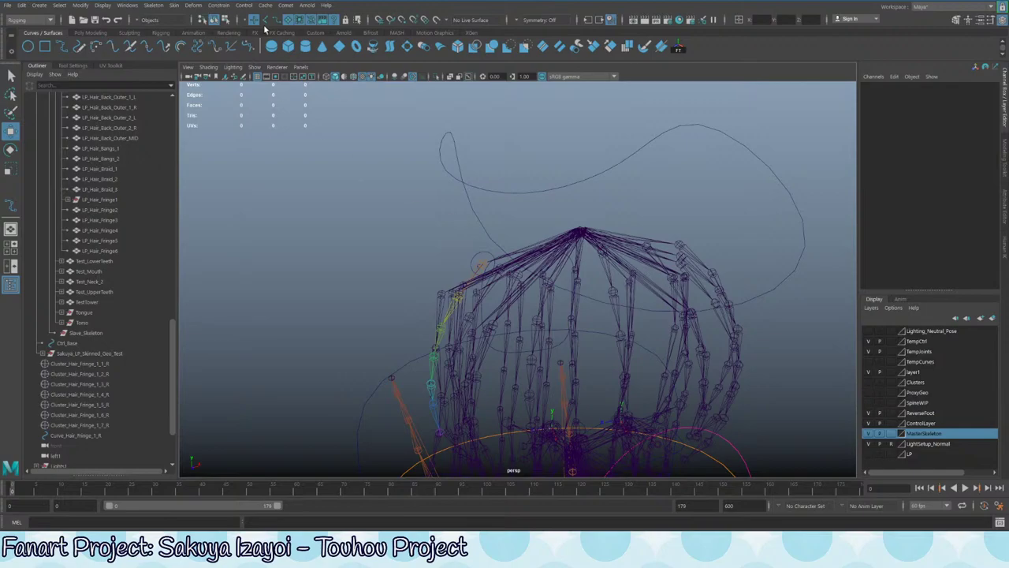
left_click(484, 259)
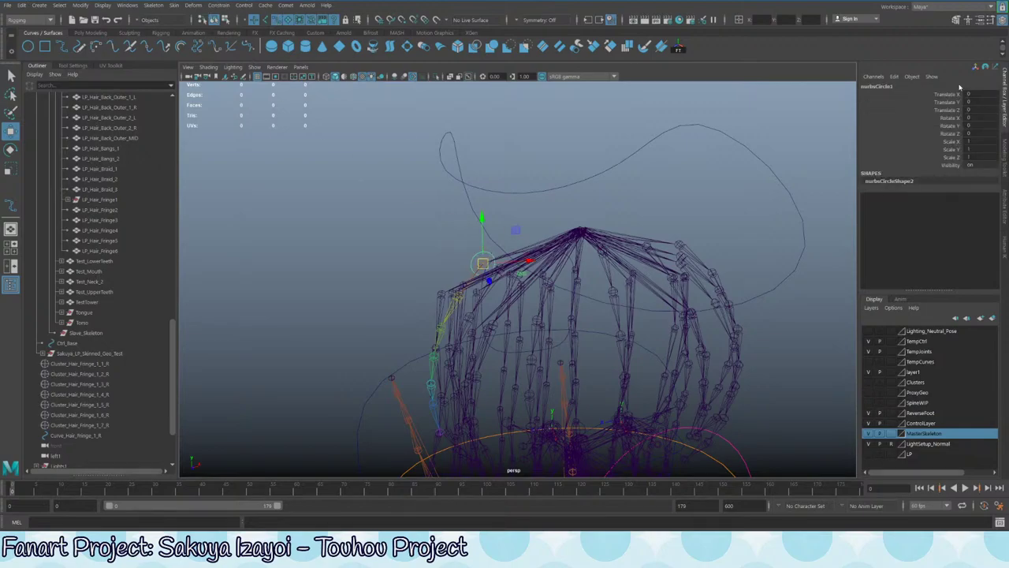
left_click_drag(951, 94, 950, 134)
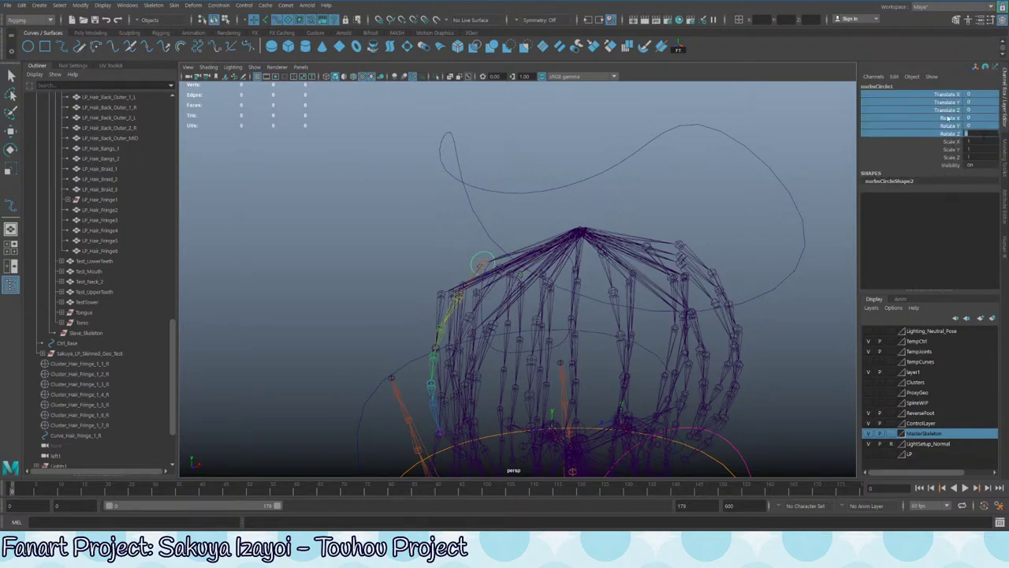
right_click(948, 118)
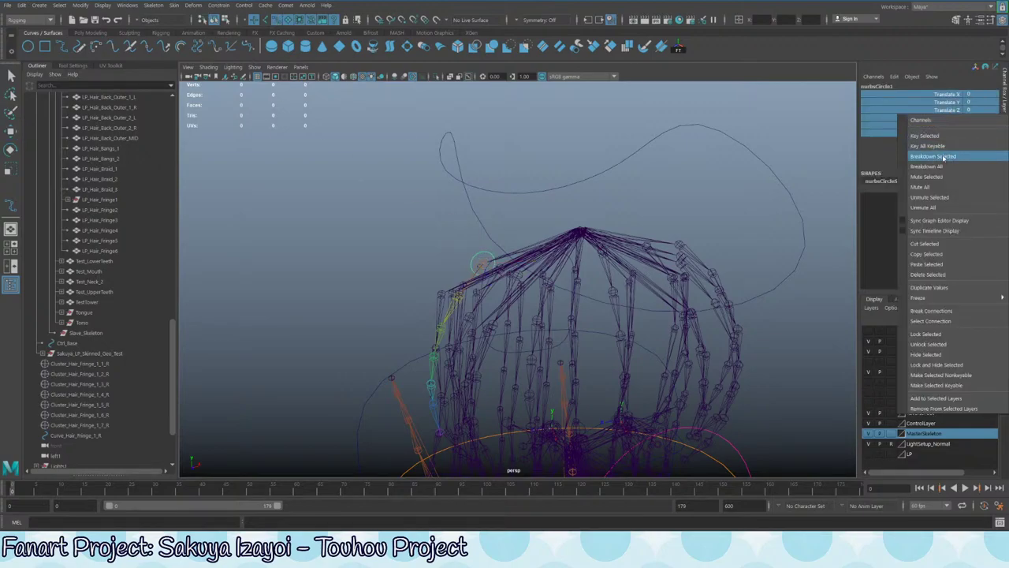
left_click(918, 337)
left_click(462, 162)
key("w")
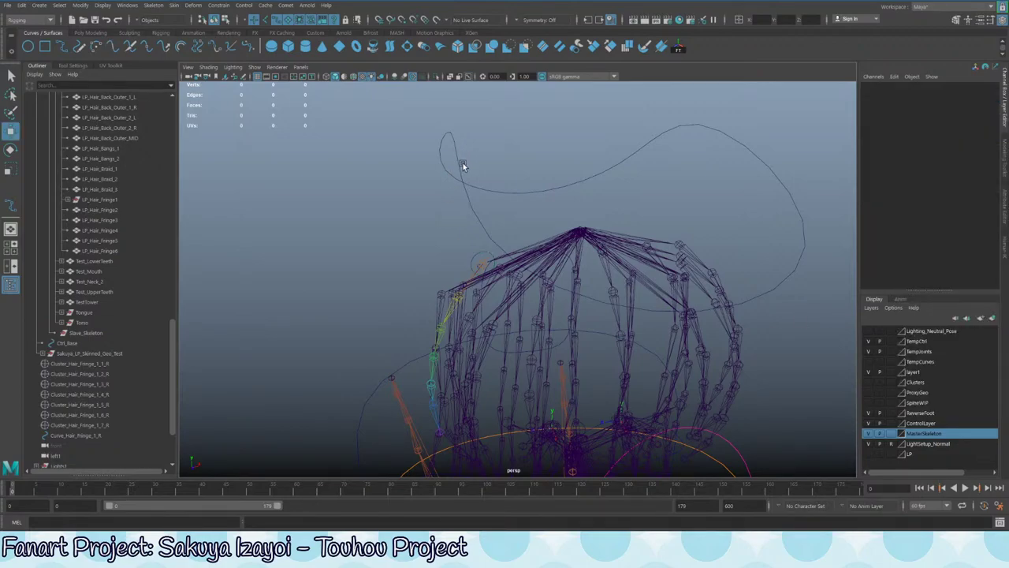
left_click_drag(459, 279, 512, 250, "alt")
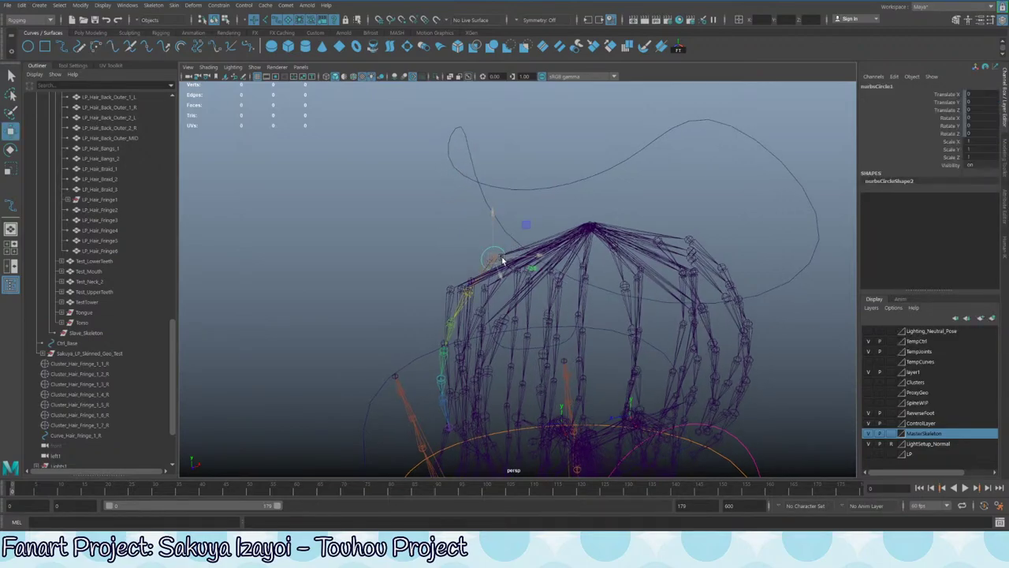
- Lock the circle's Scale X, Y and Z channels
left_click_drag(950, 142, 952, 159)
right_click(952, 158)
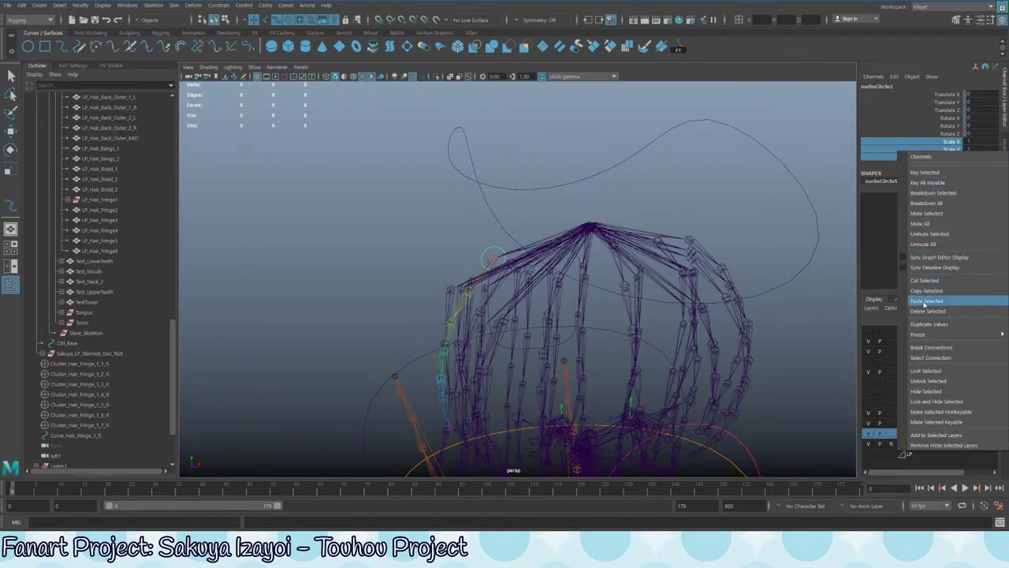
left_click(930, 370)
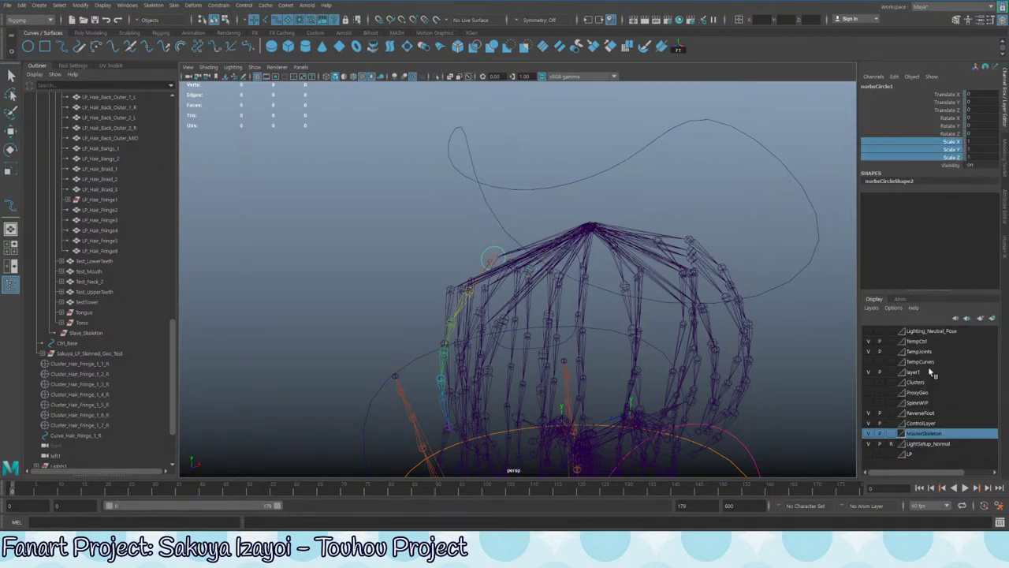
left_click(505, 222)
key("w")
- Unlock all the circle's translate, rotate and scale channels and reselect the circle
mouse_move(568, 239)
left_mouse_down("alt")
mouse_move(639, 216)
mouse_move(666, 227)
mouse_move(574, 234)
left_mouse_up("alt")
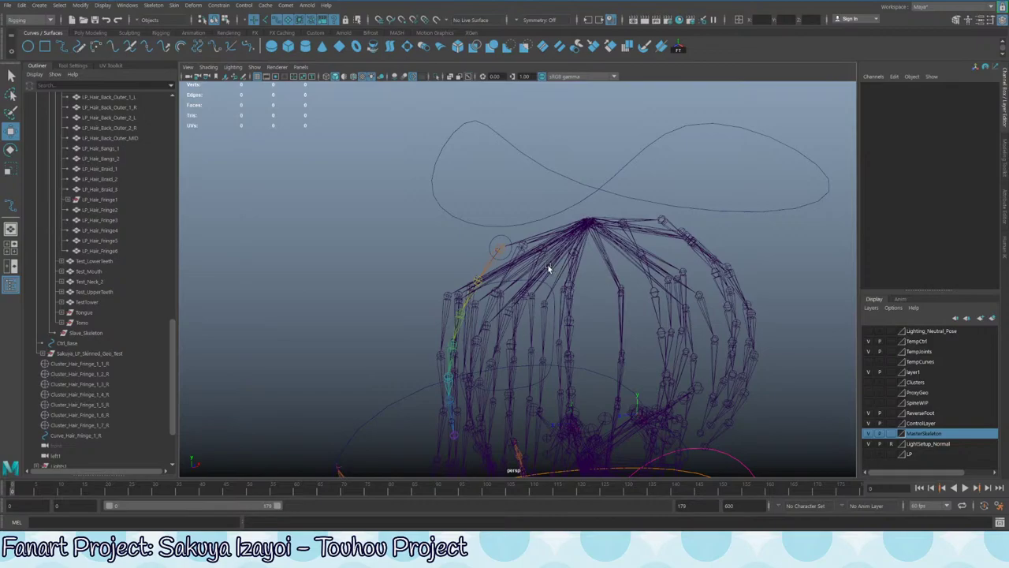
left_click(511, 241)
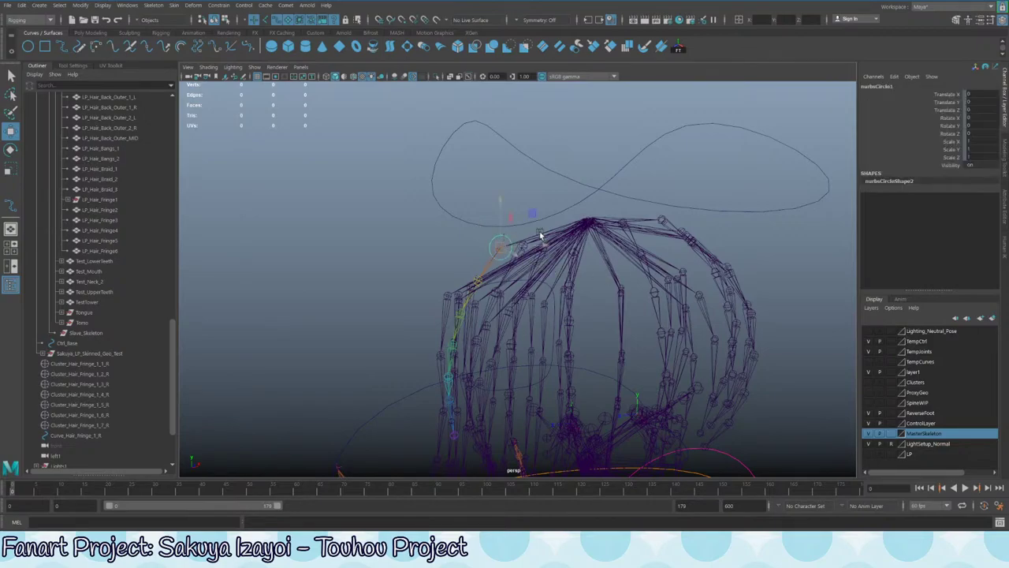
left_click_drag(949, 96, 944, 144)
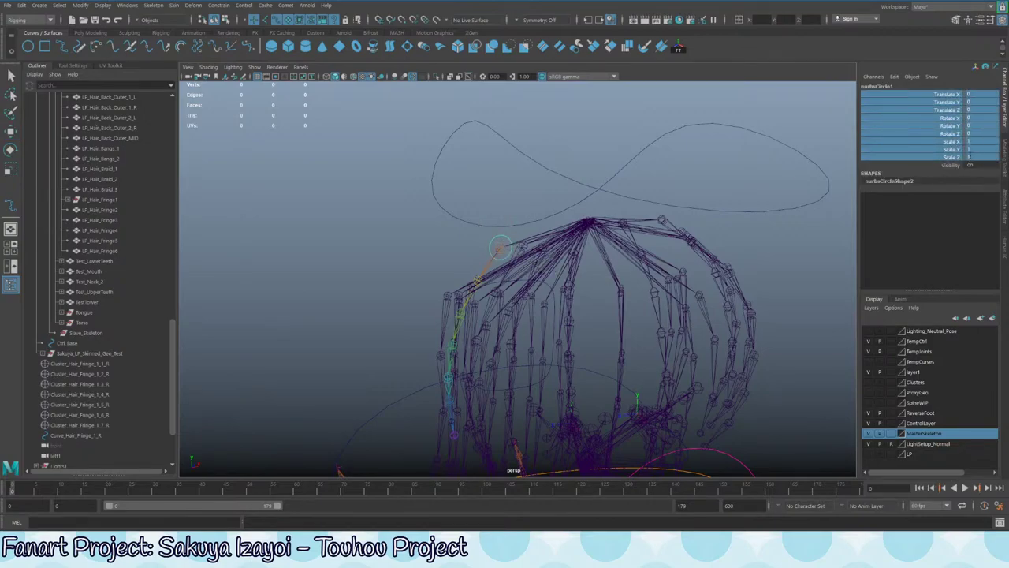
right_click(943, 145)
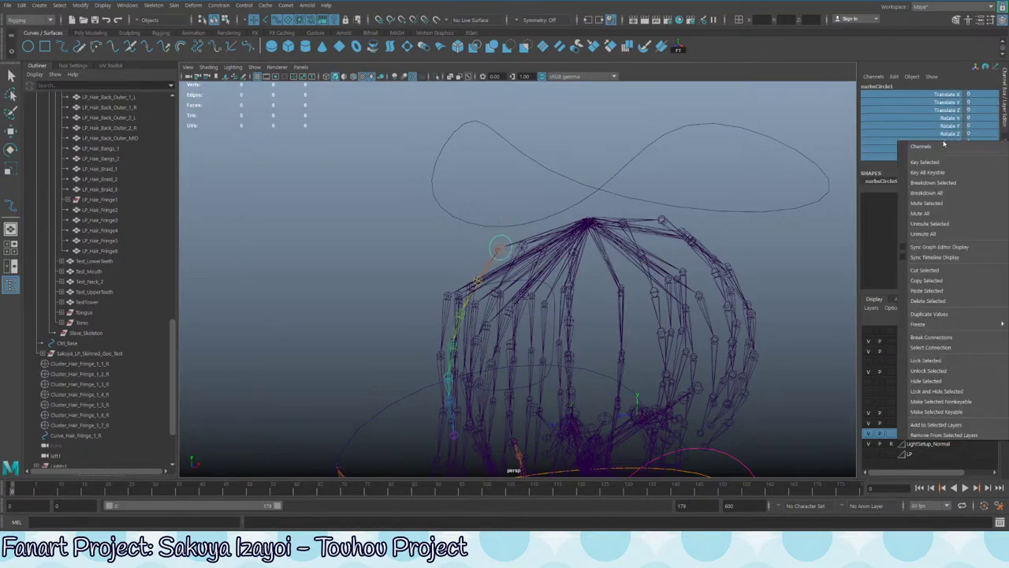
left_click(928, 371)
left_click(367, 194)
left_click_drag(367, 194, 432, 276, "alt")
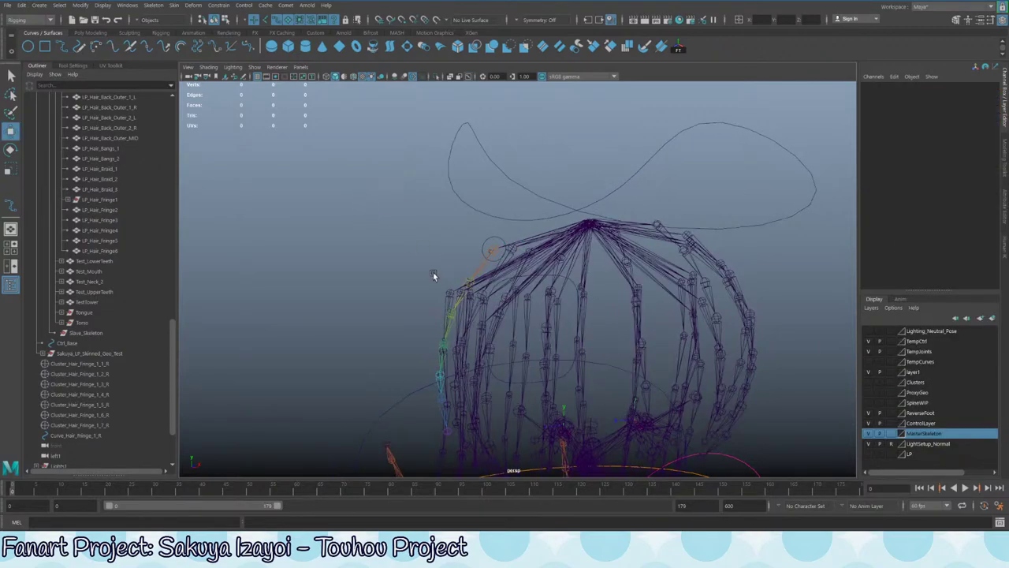
left_click(490, 249)
left_click_drag(413, 330, 463, 270, "alt")
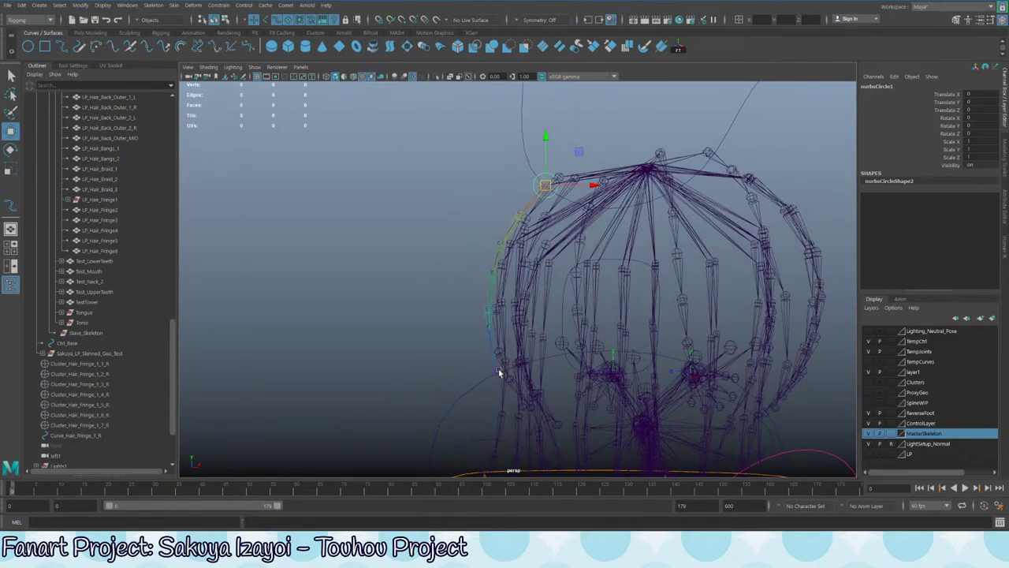
- Try to reuse a copy of the first circle as the control for the last joint of the Hair_Fringe_1 chain
left_click_drag(579, 150, 444, 239)
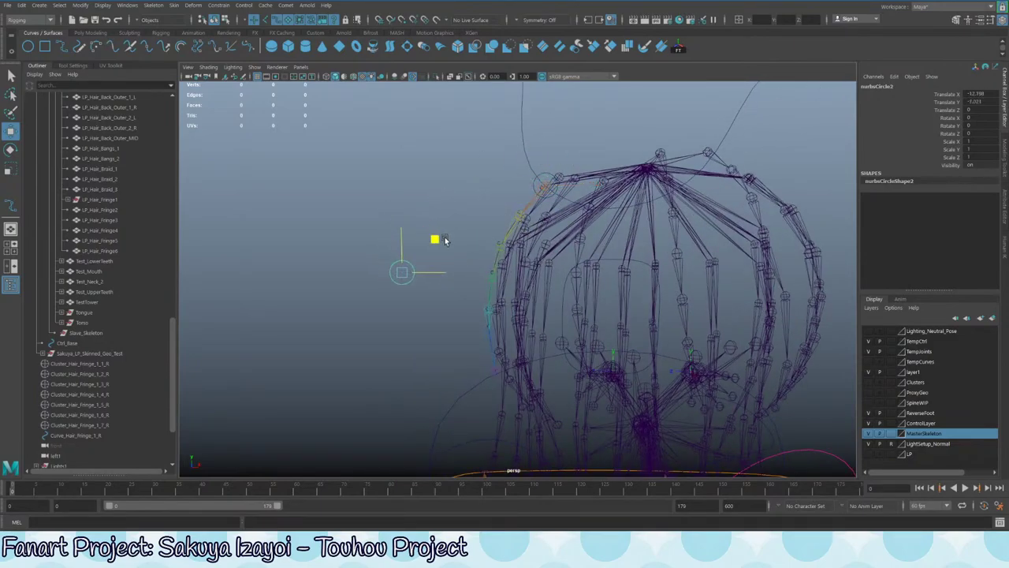
middle_click_drag(475, 291, 462, 210, "alt")
scroll(454, 237, "up", 2)
middle_click_drag(443, 246, 458, 245, "alt")
key("v")
left_click_drag(385, 171, 473, 241)
left_click_drag(980, 93, 982, 101)
left_click(986, 93)
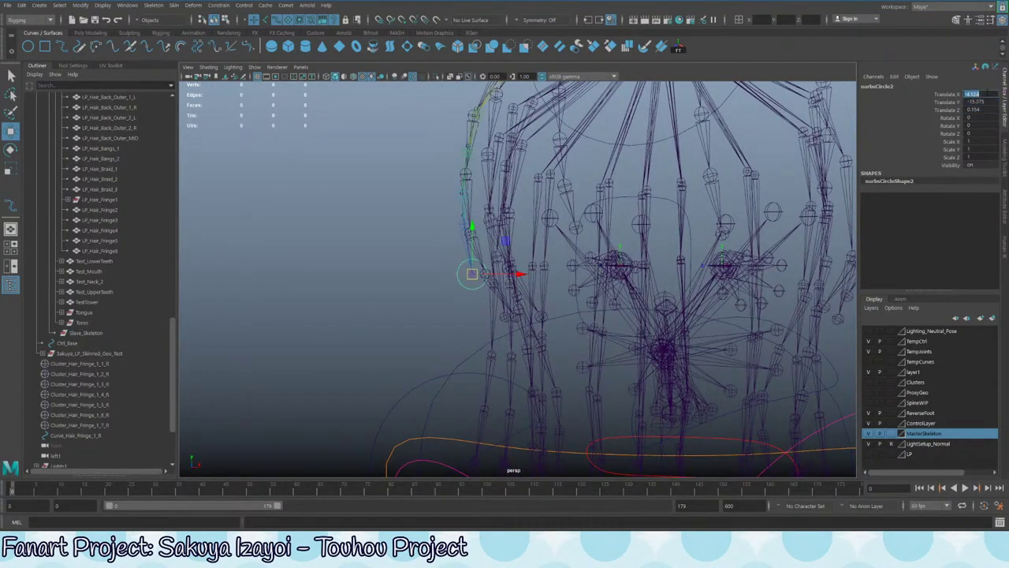
left_click_drag(666, 252, 472, 292, "alt")
key("q")
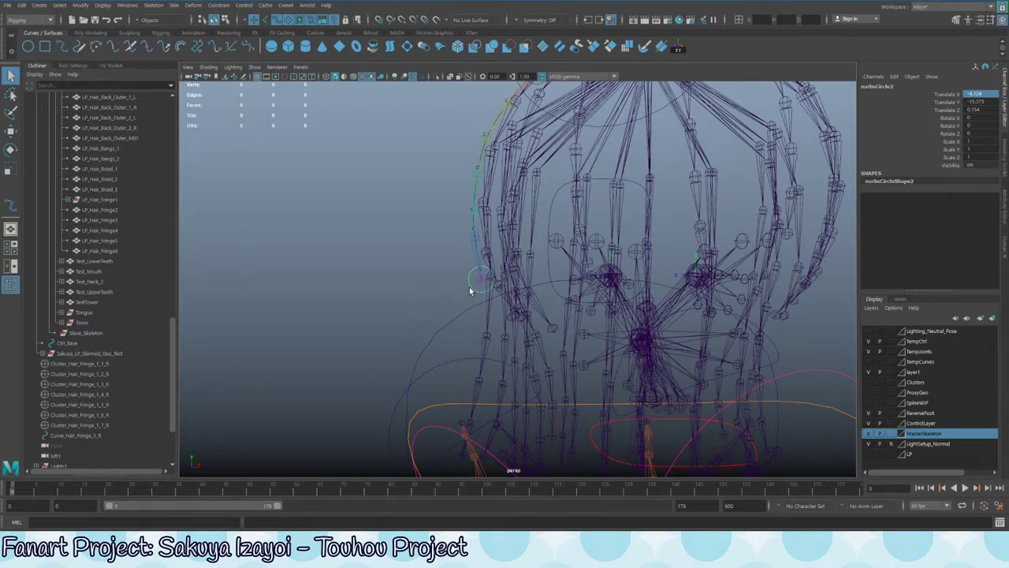
left_click(436, 303)
- Create a new NURBS circle and place it on the last joint of the Hair_Fringe_1 chain
left_click(27, 46)
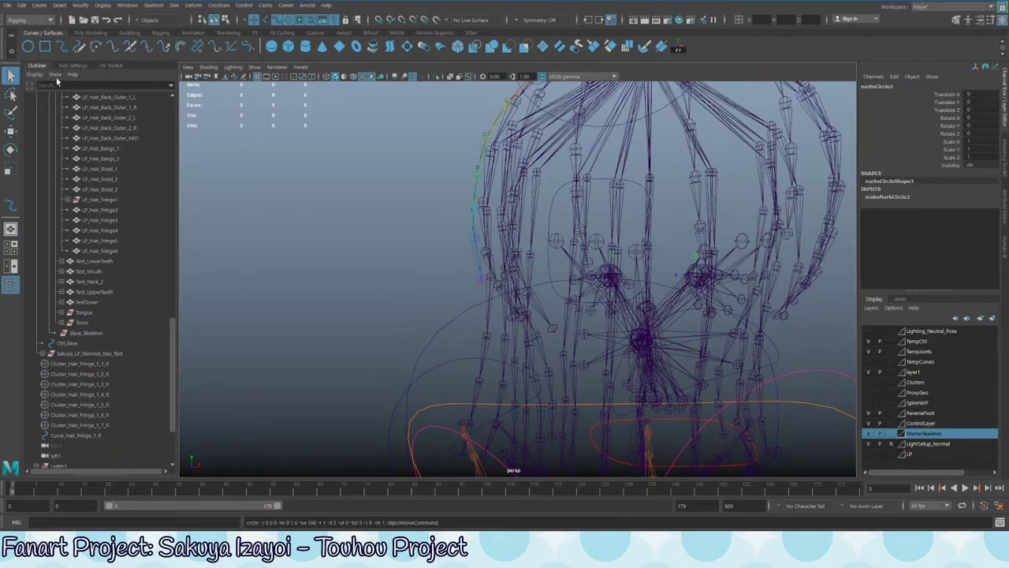
scroll(291, 297, "down", 10)
middle_click_drag(465, 417, 446, 332, "alt")
key("w")
left_click_drag(508, 339, 490, 179)
scroll(505, 149, "up", 5)
key("f")
right_click_drag(615, 233, 339, 217, "alt")
middle_click_drag(590, 245, 500, 221, "alt")
left_click_drag(500, 222, 449, 216, "alt")
left_click_drag(339, 209, 521, 206)
key("f")
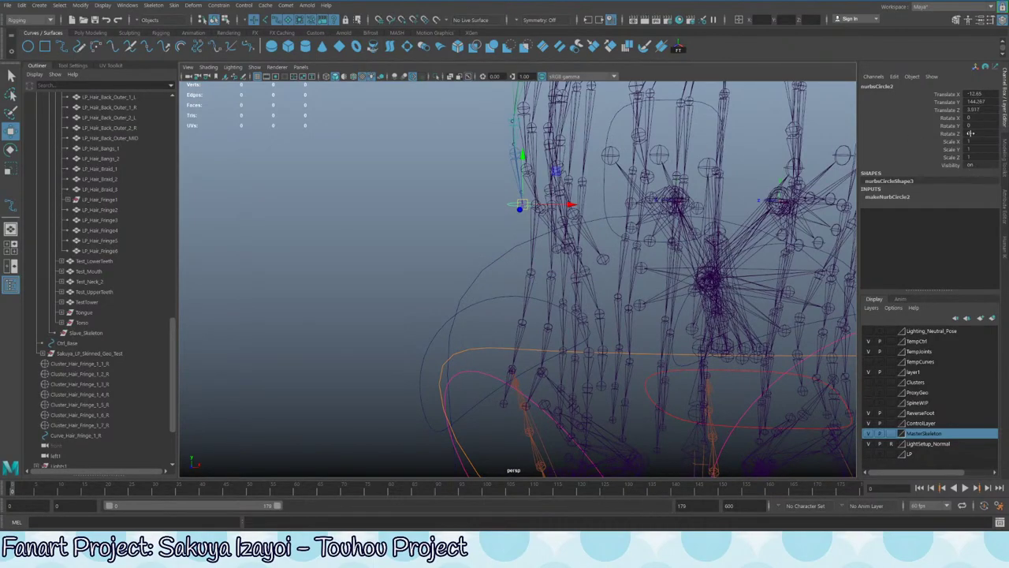
- Freeze the new circle's transformations and set its Rotate X to 90
left_click(678, 48)
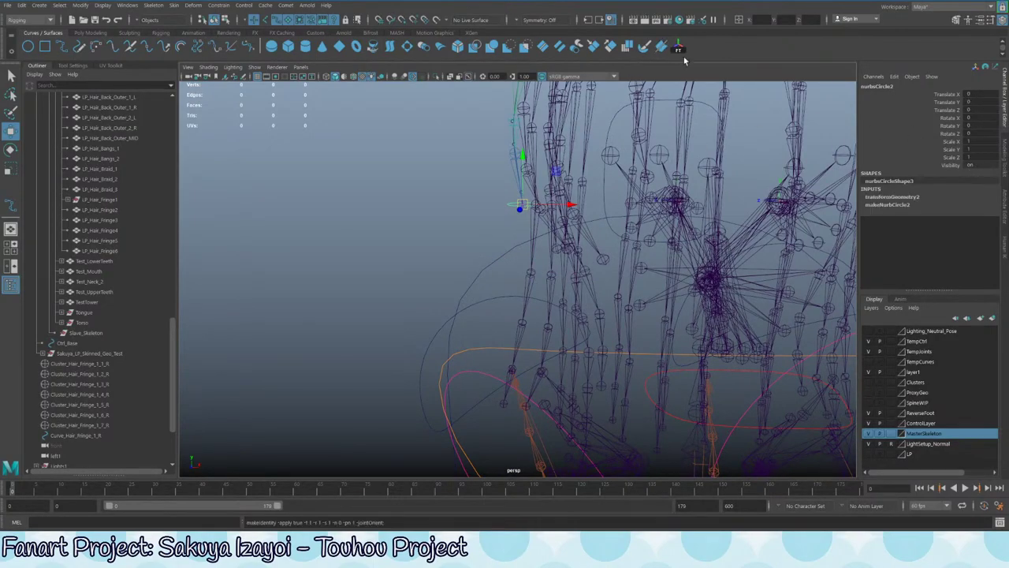
double_click(984, 116)
left_click_drag(564, 243, 541, 243, "alt")
key("e")
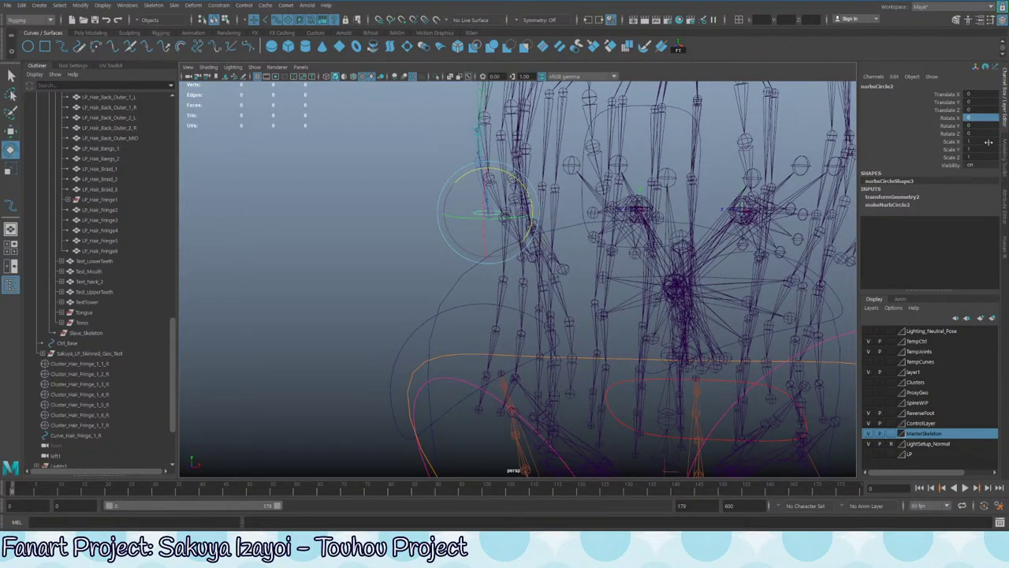
left_click(991, 117)
type("90")
key("Return")
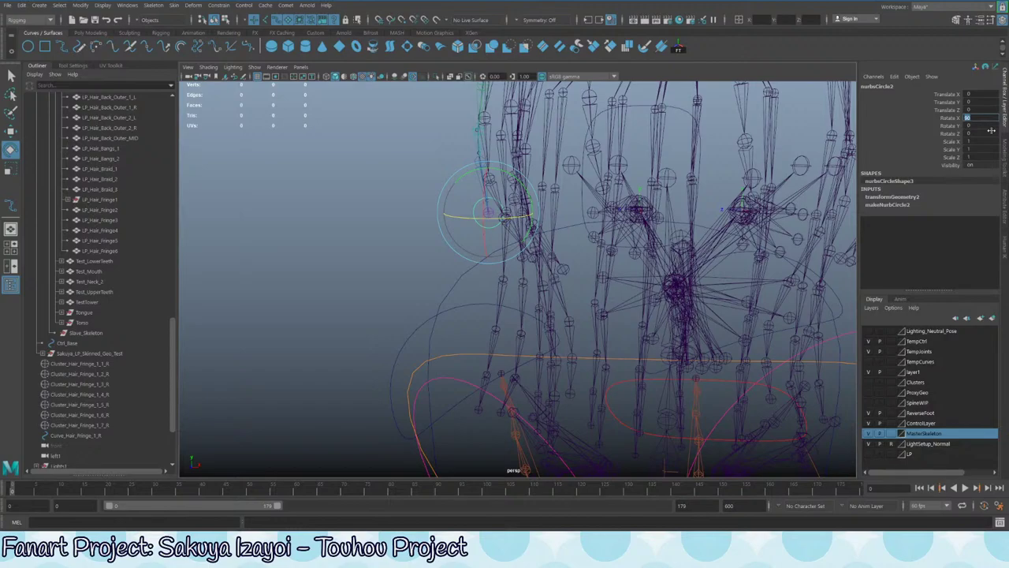
left_click_drag(678, 93, 469, 194, "alt")
- Display the circle's control vertices and pull its lowest vertex down into a long drop shape
key("q")
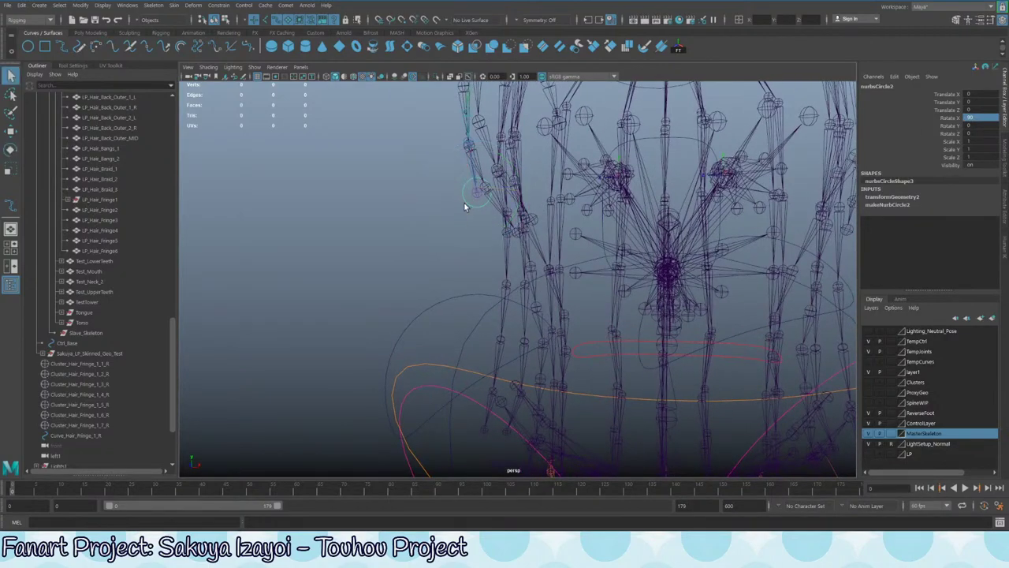
right_click_drag(466, 202, 435, 203)
left_click_drag(484, 213, 477, 262)
key("w")
key("q")
left_click(477, 226)
key("w")
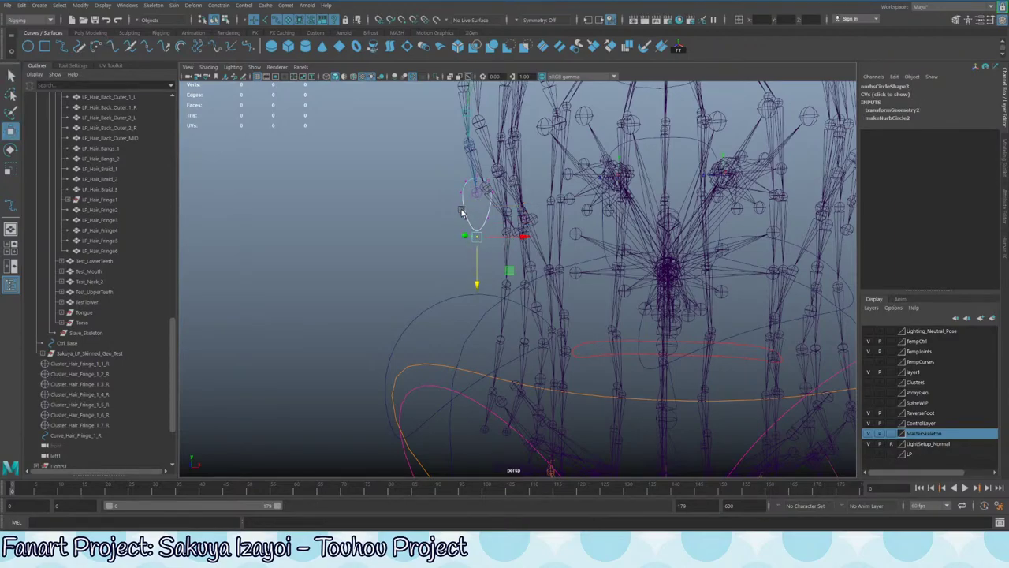
- Select the drop-shaped circle's control vertices and scale them narrower along the horizontal axis
left_click(460, 194)
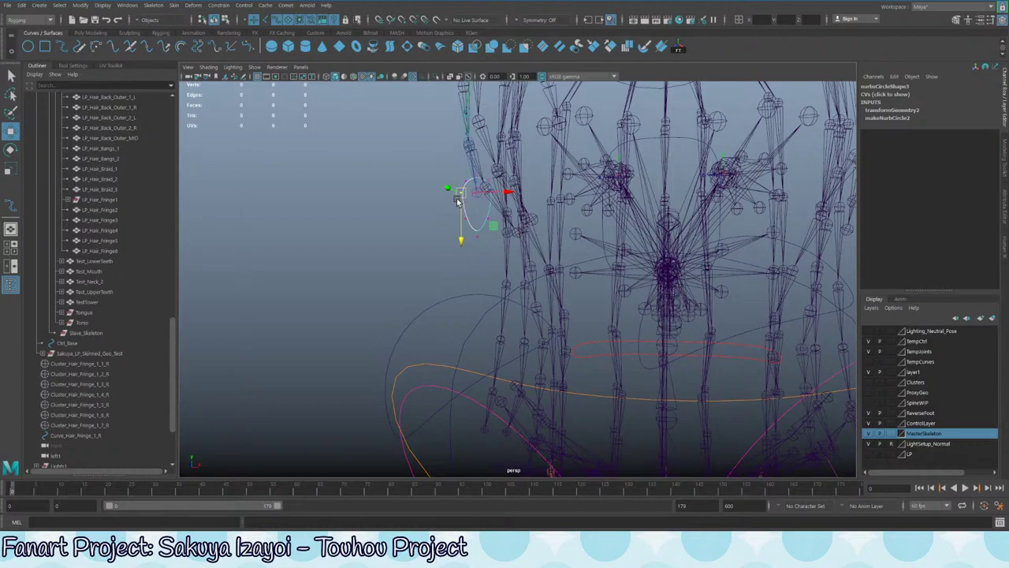
left_click_drag(438, 174, 497, 268)
key("r")
left_click_drag(518, 208, 507, 209)
middle_click_drag(508, 209, 536, 253, "alt")
right_click_drag(535, 252, 577, 252, "alt")
key("q")
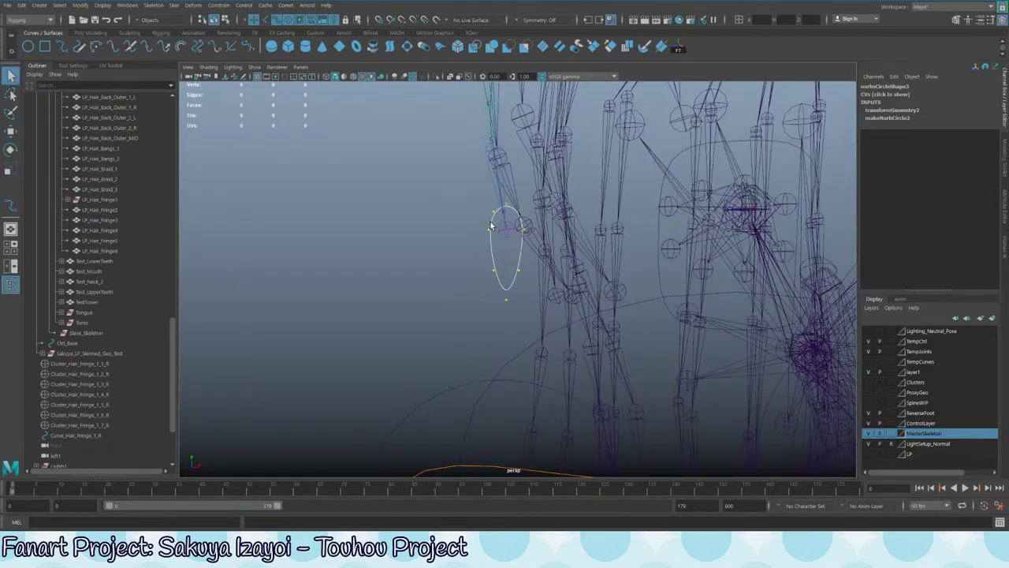
- Flatten the drop shape's top control vertices and taper its lower end with a slightly raised tip
left_click(498, 228)
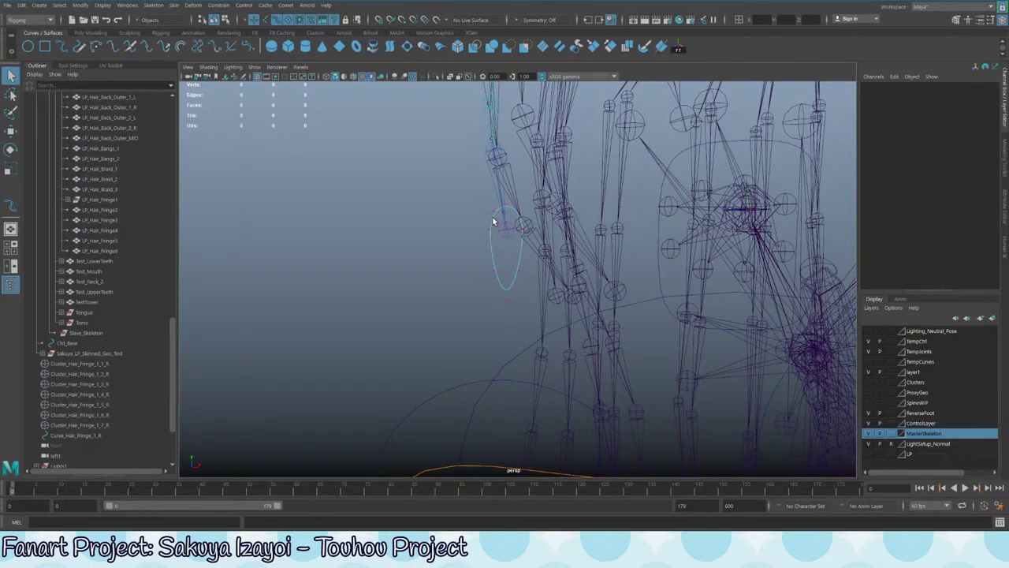
left_click(516, 221)
key("r")
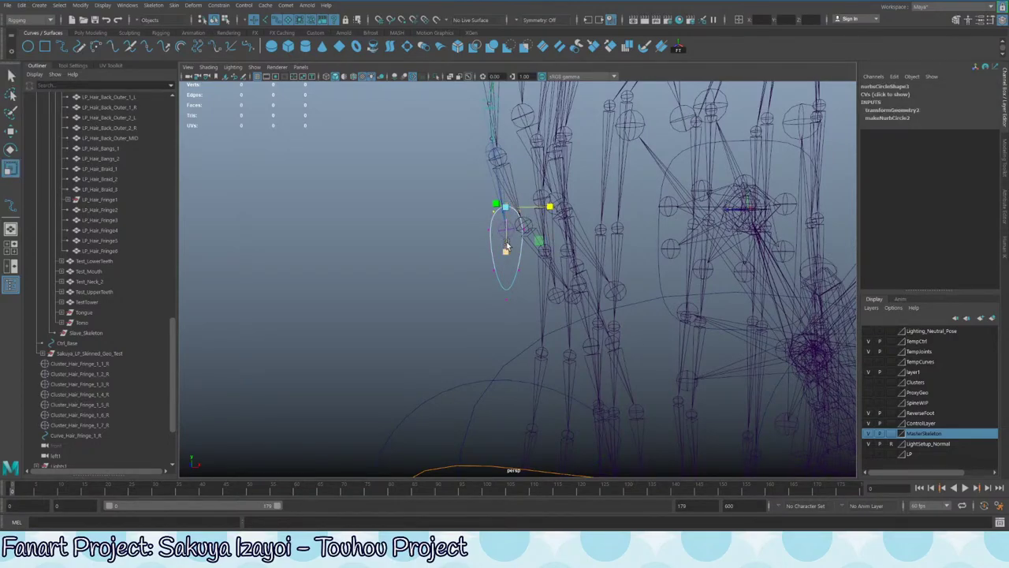
left_click_drag(505, 250, 503, 149)
left_click_drag(486, 266, 521, 308)
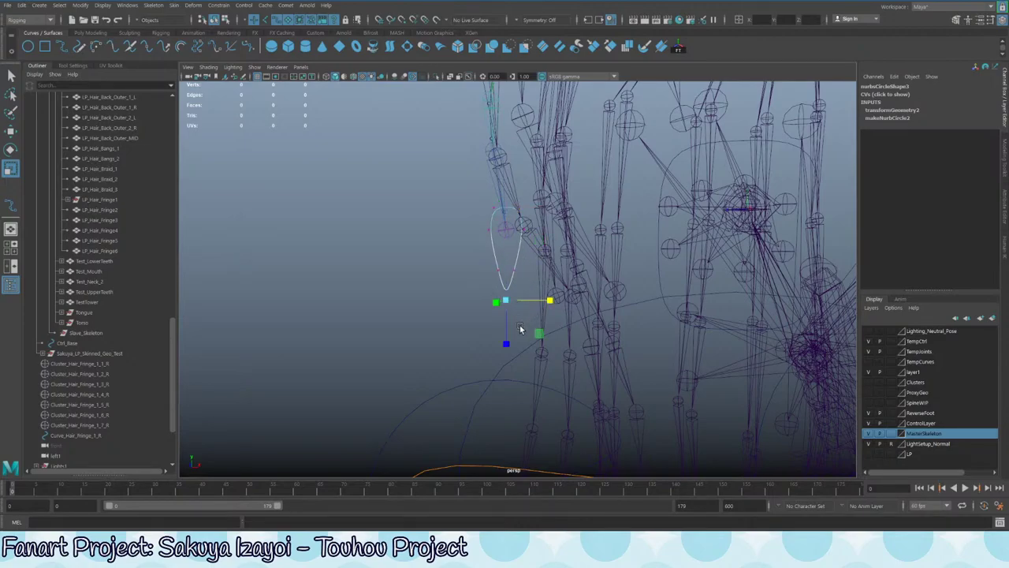
key("w")
left_click_drag(507, 343, 509, 334)
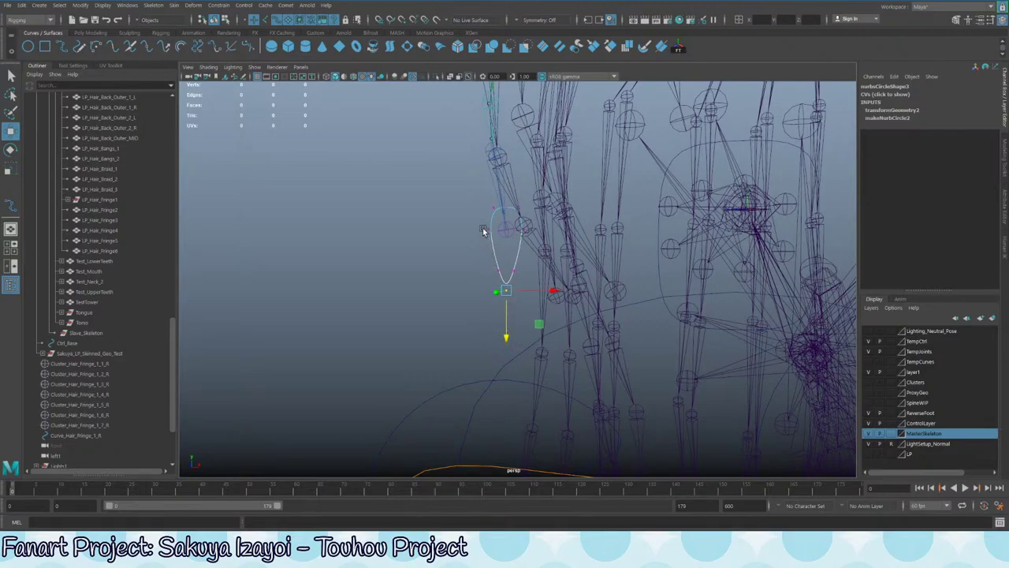
- Narrow the drop shape's side control vertices and raise its lower vertices to make the control slimmer and shorter
left_click_drag(483, 221, 538, 231)
key("q")
key("r")
left_click_drag(475, 268, 508, 300)
key("w")
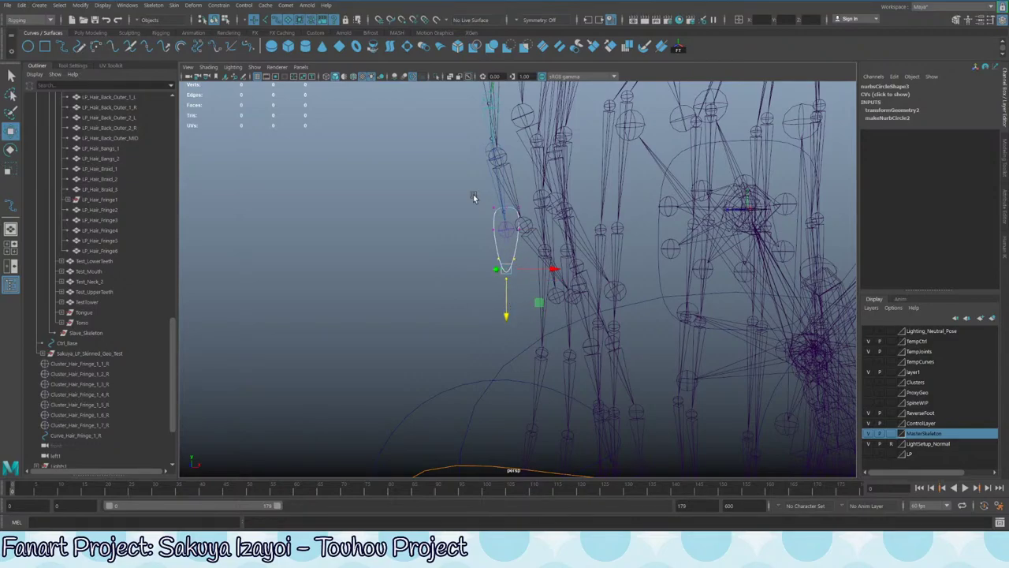
left_click_drag(475, 196, 547, 241)
key("r")
left_click(432, 248)
mouse_move(432, 248)
left_mouse_down("alt")
mouse_move(456, 238)
mouse_move(423, 246)
mouse_move(427, 237)
left_mouse_up("alt")
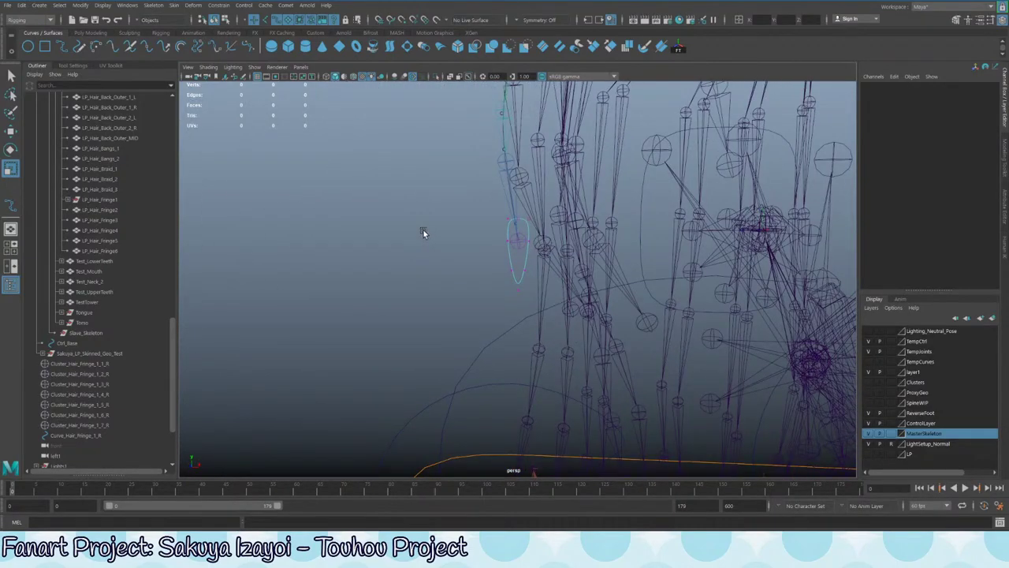
- Return the drop-shaped curve to object mode, select it and freeze its transformations
right_click_drag(512, 257, 536, 249)
key("w")
left_click(491, 269)
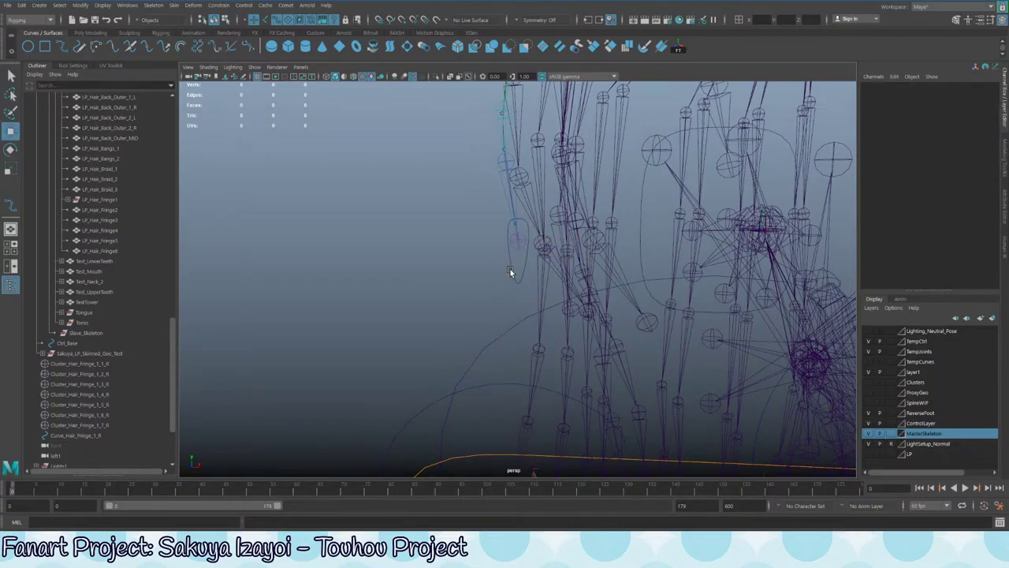
left_click(510, 269)
mouse_move(519, 251)
left_mouse_down("alt")
mouse_move(638, 266)
mouse_move(528, 251)
left_mouse_up("alt")
left_click(679, 47)
left_click_drag(619, 231, 530, 246, "alt")
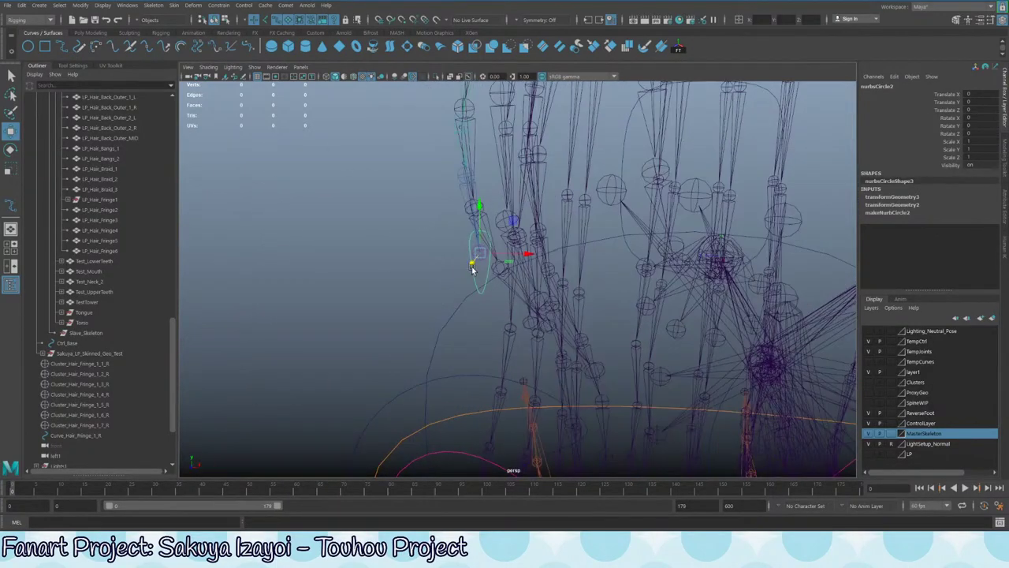
- Rename nurbsCircle1 as Ctrl_Hair_Fringe_1_Root_R, reusing the name portion copied from the first fringe cluster
scroll(112, 337, "up", 15)
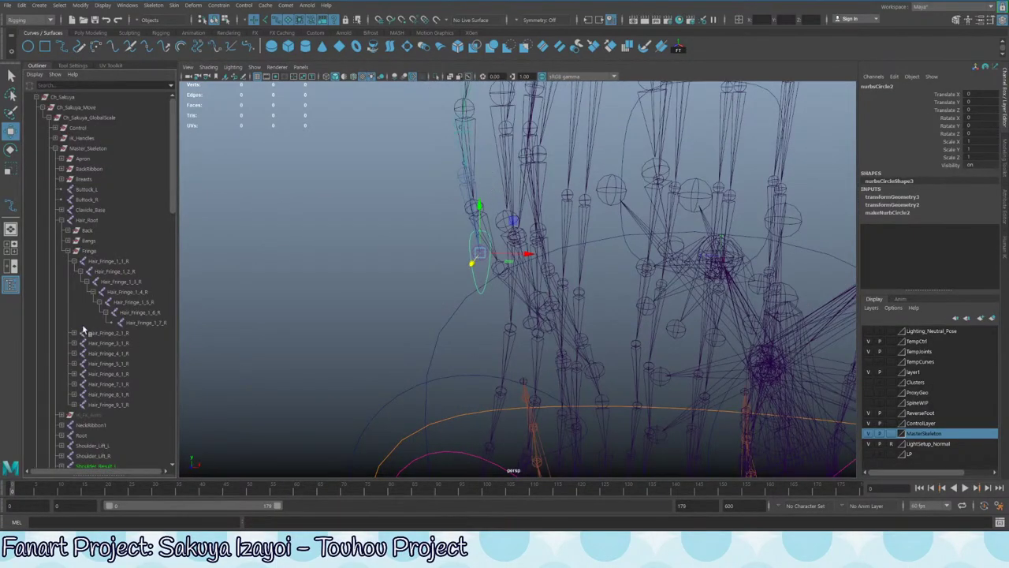
scroll(92, 323, "down", 10)
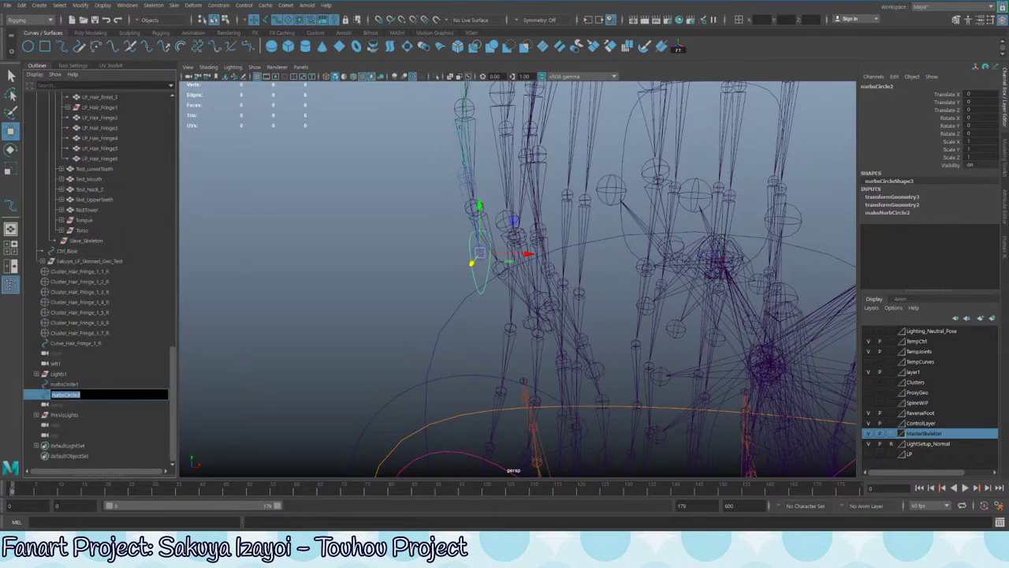
left_click(89, 384)
key("f")
left_click_drag(498, 221, 493, 201, "alt")
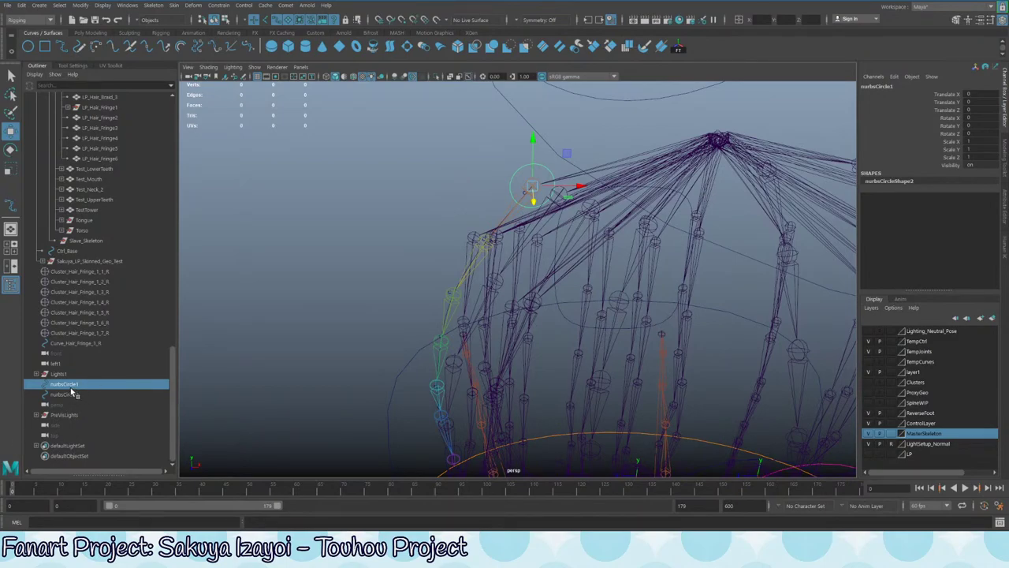
double_click(90, 271)
left_click_drag(112, 271, 67, 271)
key("ctrl+c")
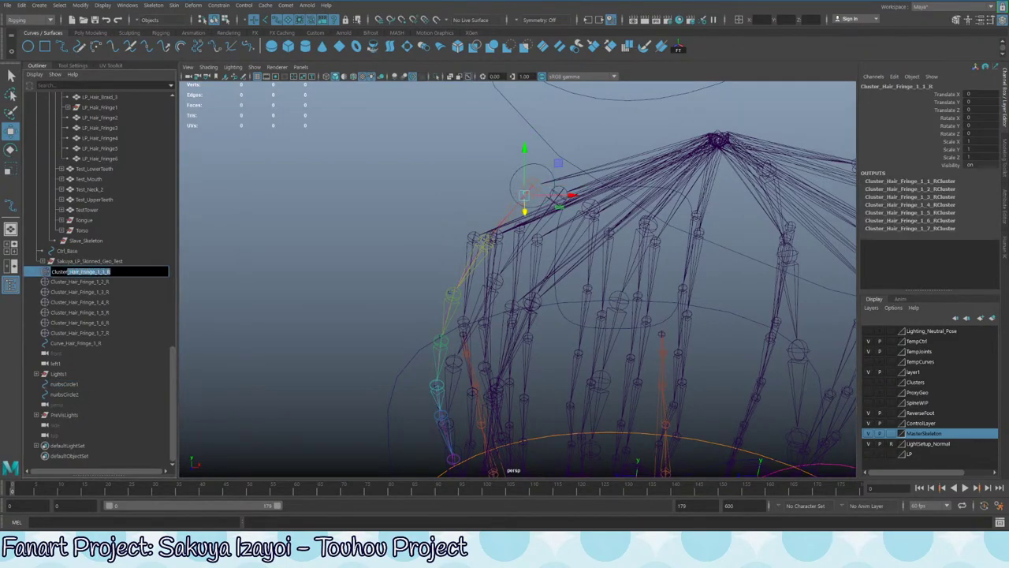
double_click(92, 385)
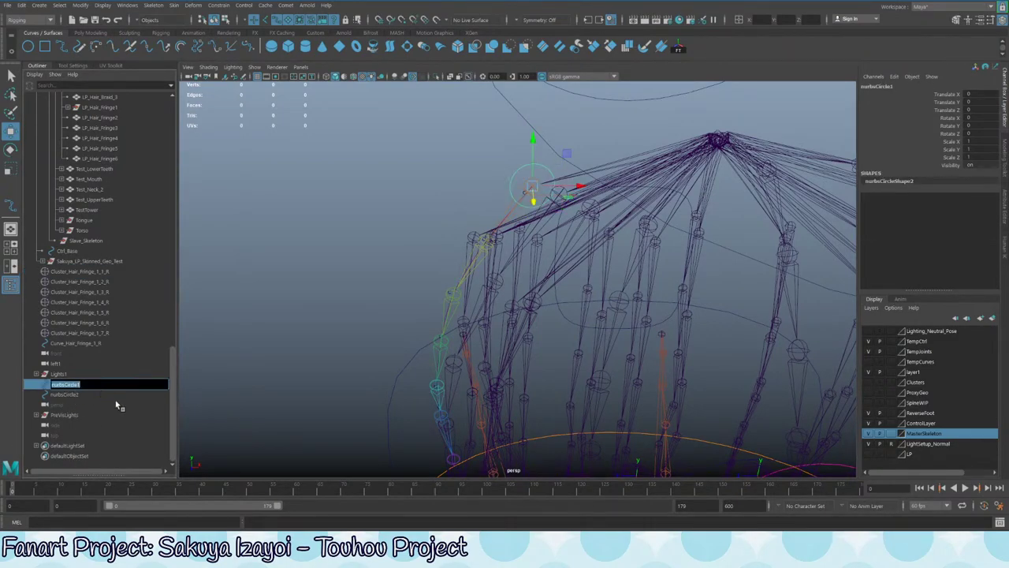
type("Curve")
key("ctrl+v")
type("Ctrl")
key("Return")
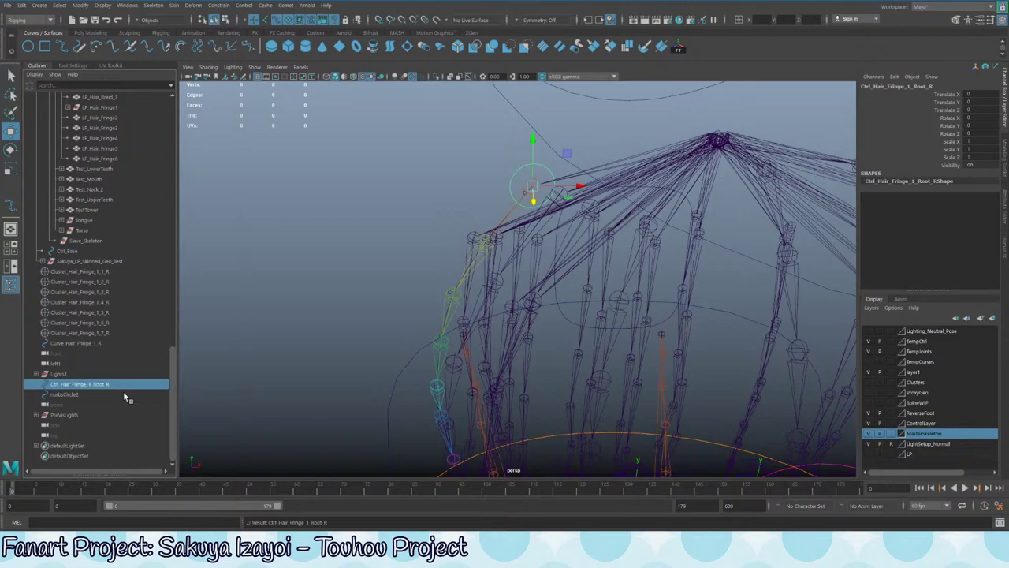
- Rename nurbsCircle2 as Ctrl_Hair_Fringe_1_End_R, based on the root control's copied name
double_click(95, 384)
key("ctrl+c")
double_click(79, 395)
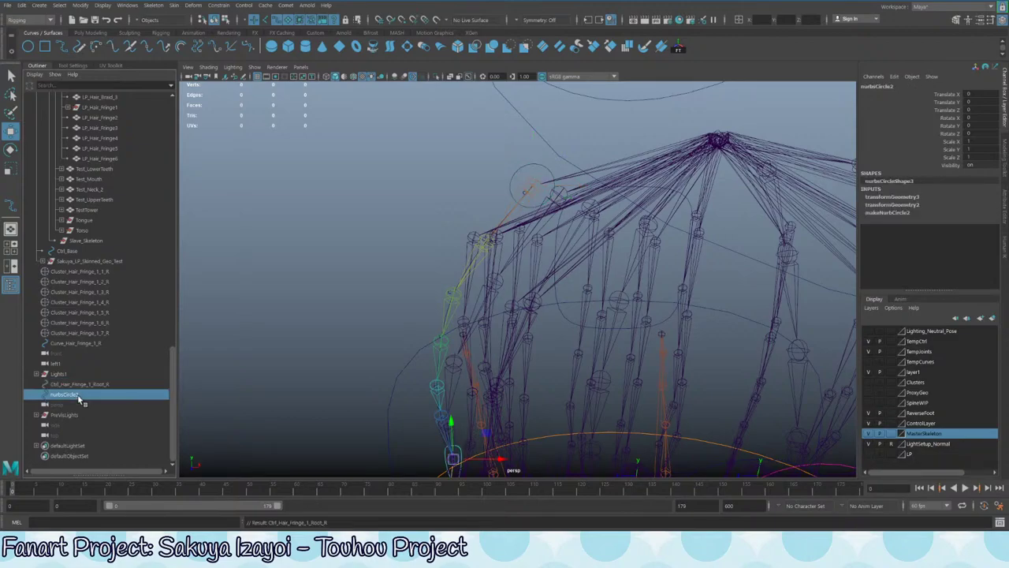
key("ctrl+v")
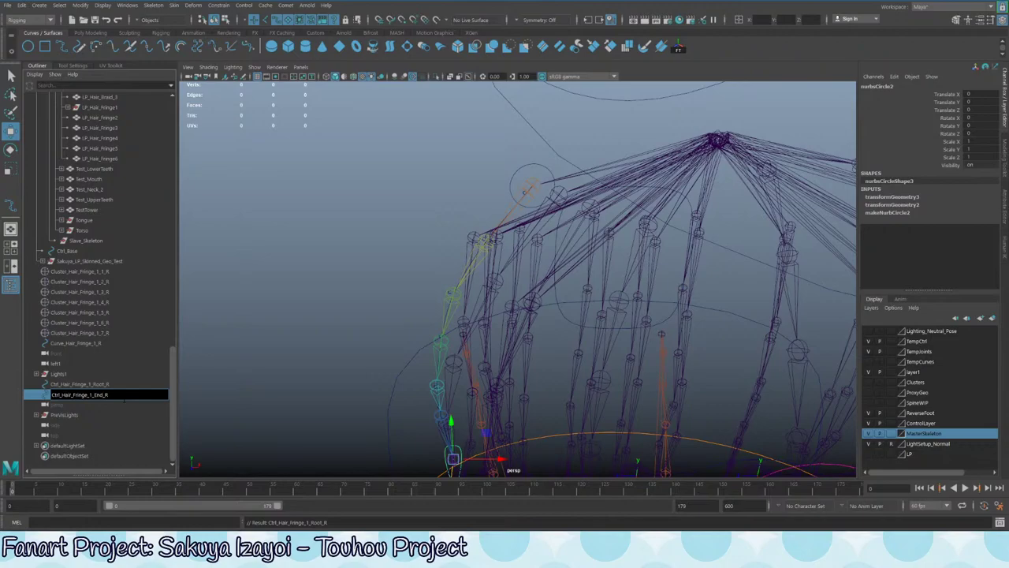
key("Return")
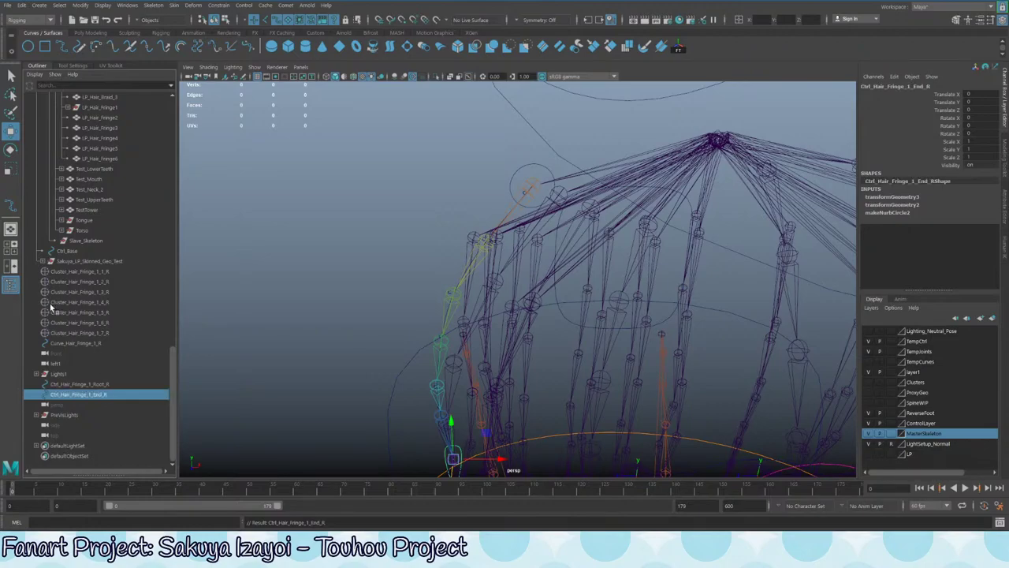
- Deselect everything and save the scene, accepting the student version notice
left_click_drag(612, 334, 430, 296, "alt")
left_click(428, 295)
key("ctrl+s")
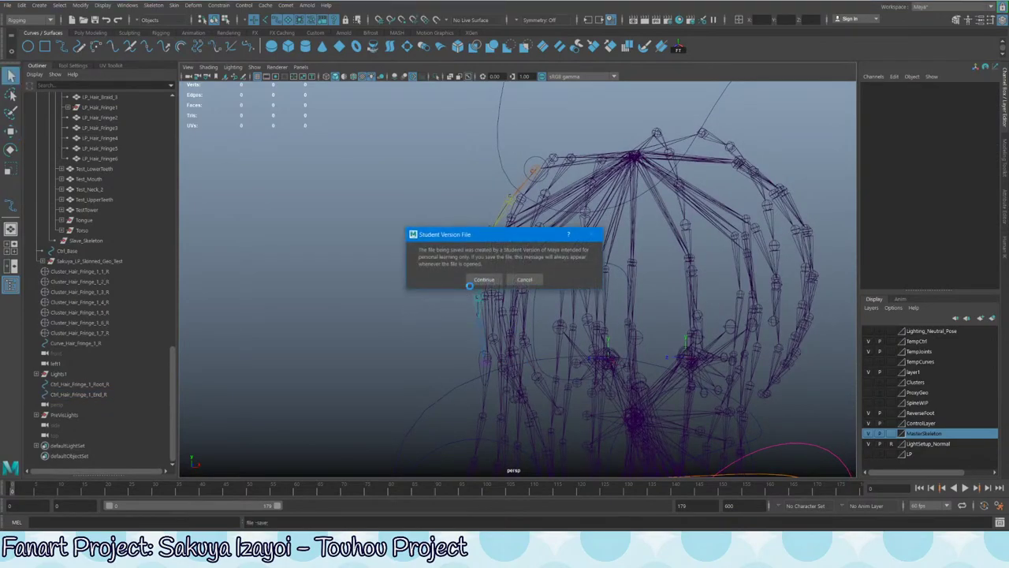
left_click(483, 280)
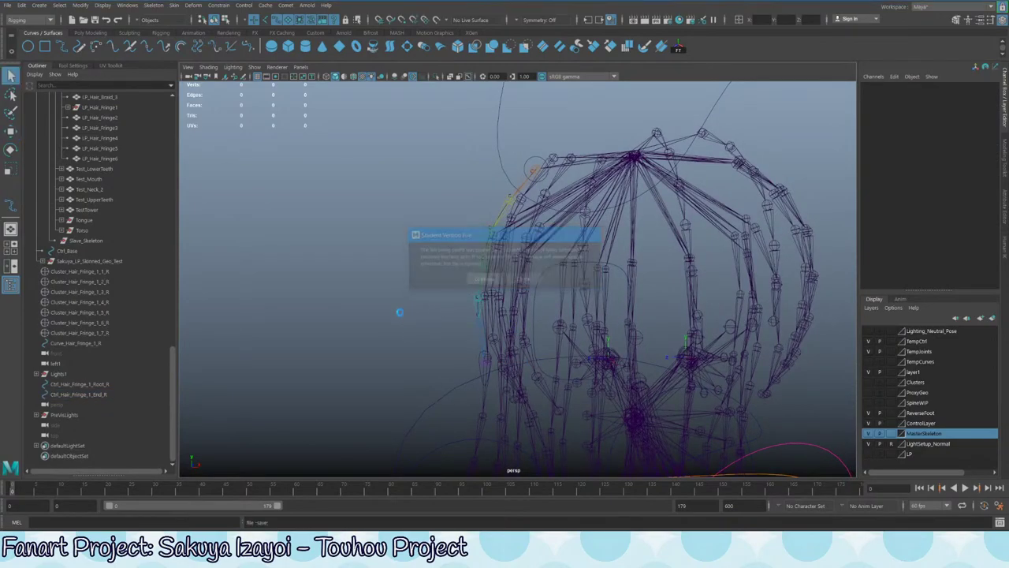
- Group the clusters Cluster_Hair_Fringe_1_1_R through Cluster_Hair_Fringe_1_7_R together
left_click(480, 370)
left_click(530, 166, "shift")
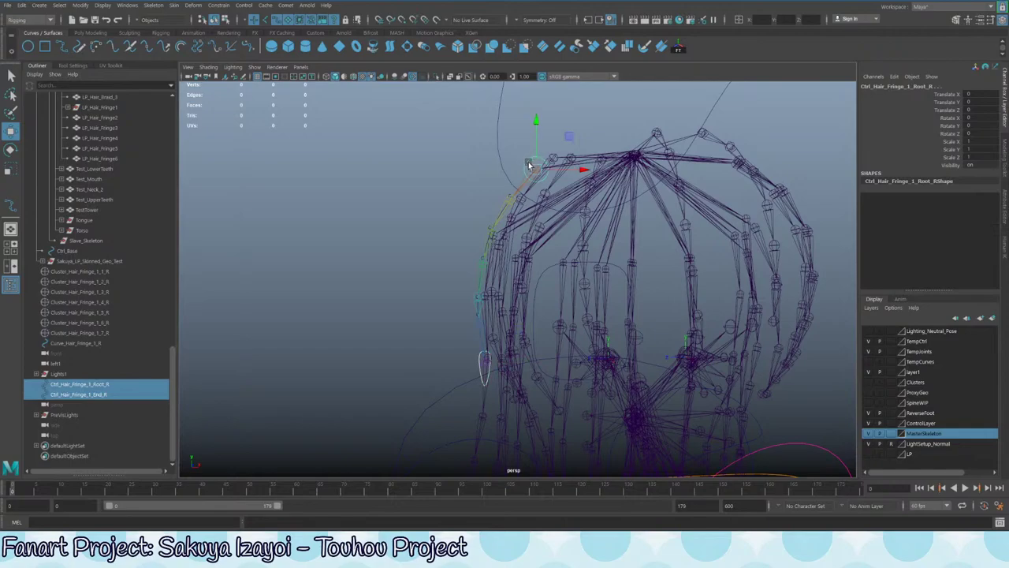
left_click(90, 272)
left_click(95, 323, "shift")
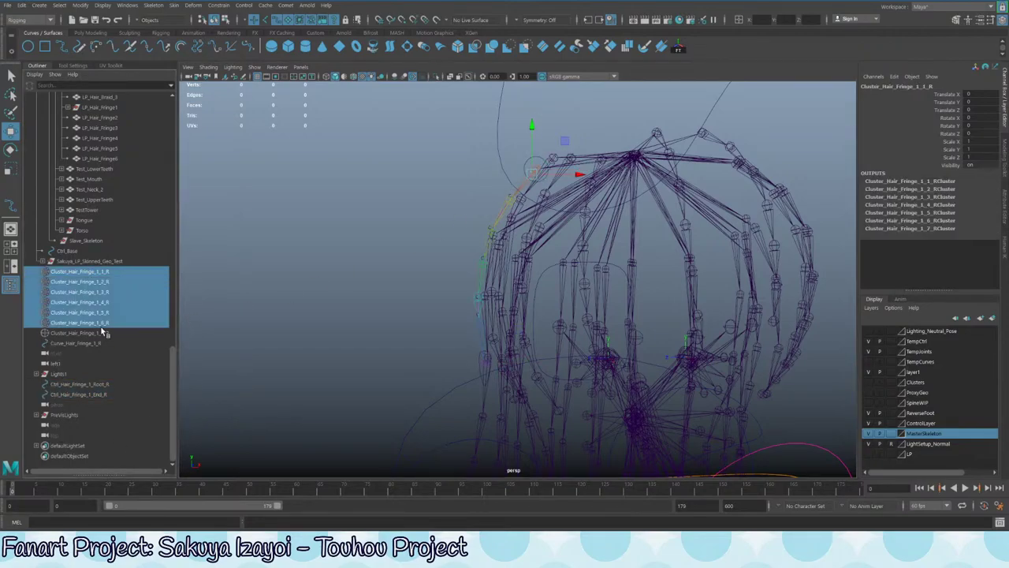
left_click(95, 333, "shift")
key("ctrl+g")
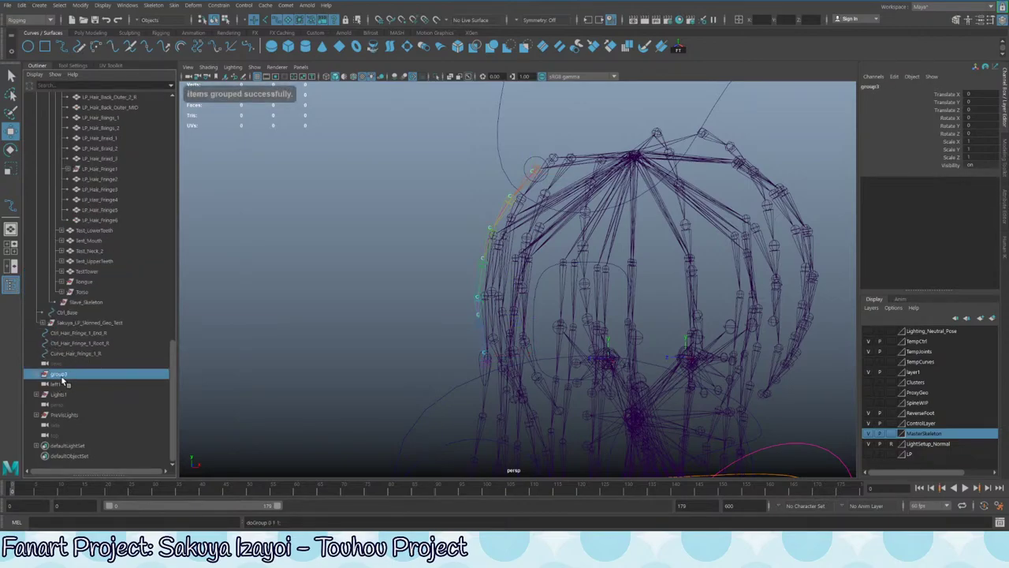
double_click(63, 376)
key("BackSpace")
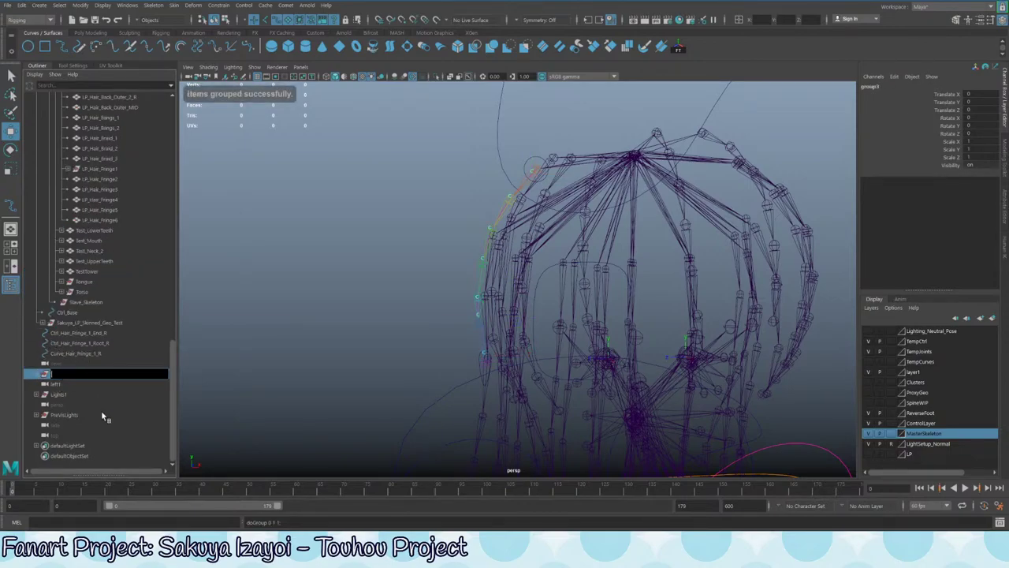
key("Escape")
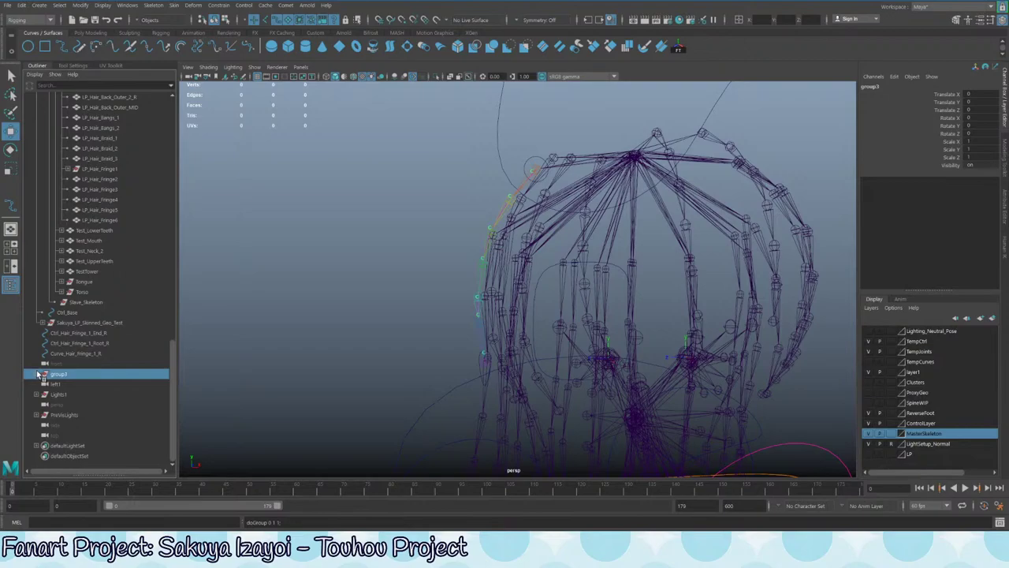
- Rename the new cluster group as Cluster_Hair_Fringe_1_Group, reusing the name portion copied from its first cluster
left_click(36, 374)
double_click(87, 384)
left_click(101, 384)
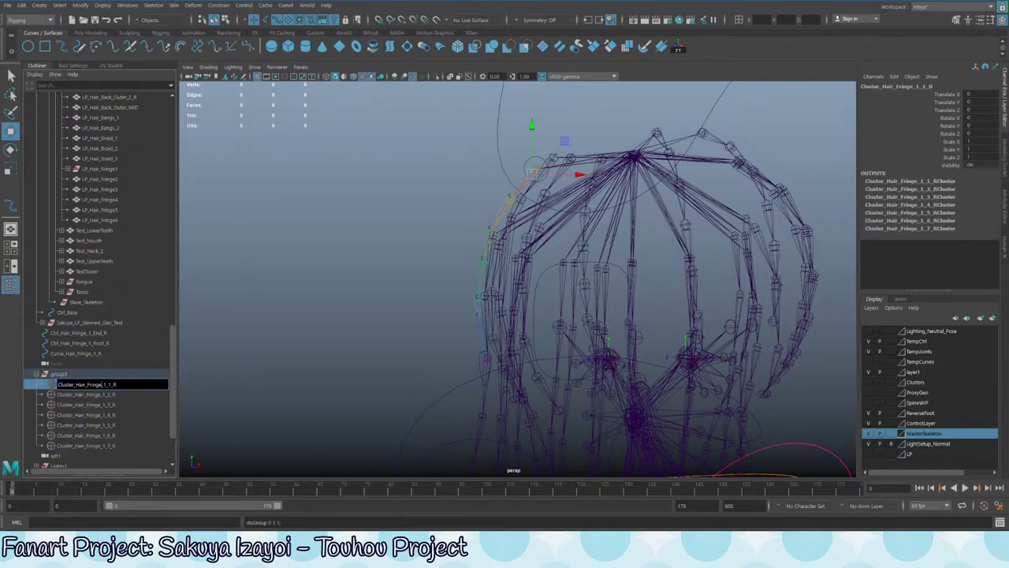
left_click_drag(104, 384, 56, 384)
key("ctrl+c")
double_click(59, 374)
key("ctrl+v")
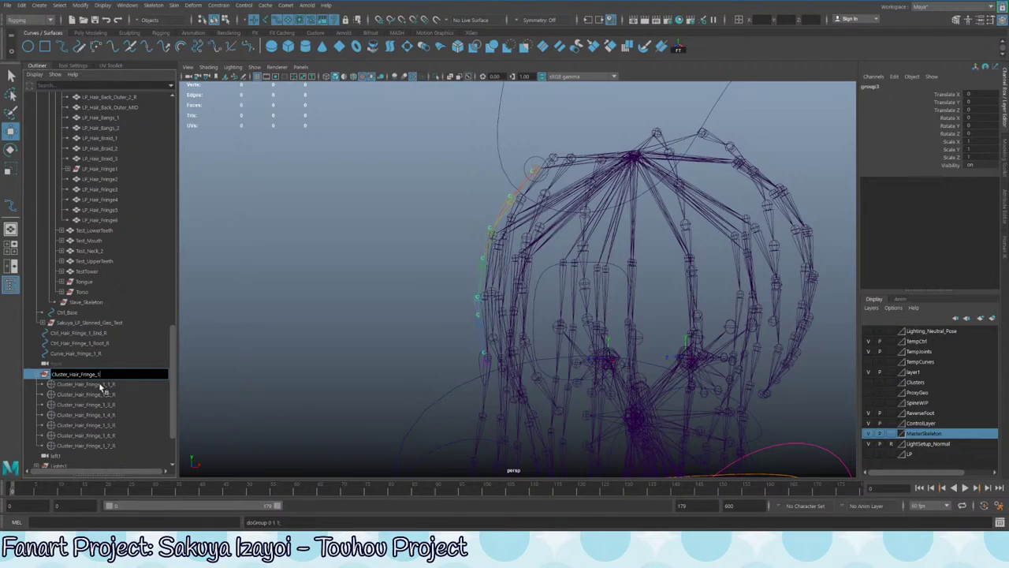
type("_Group")
key("Return")
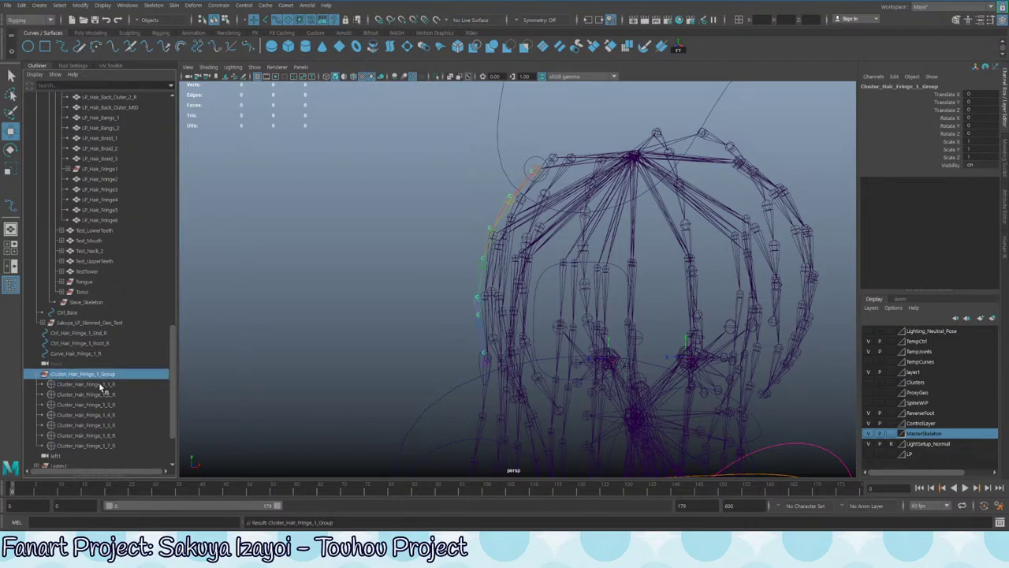
- Append the _R suffix so the cluster group is named Cluster_Hair_Fringe_1_Group_R
left_click(37, 374)
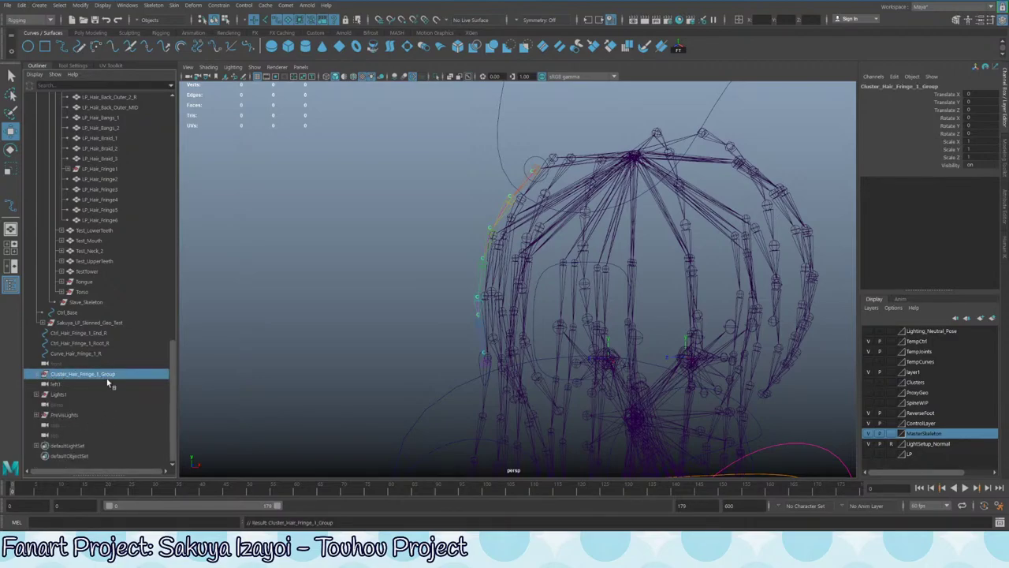
left_click(36, 374)
double_click(130, 374)
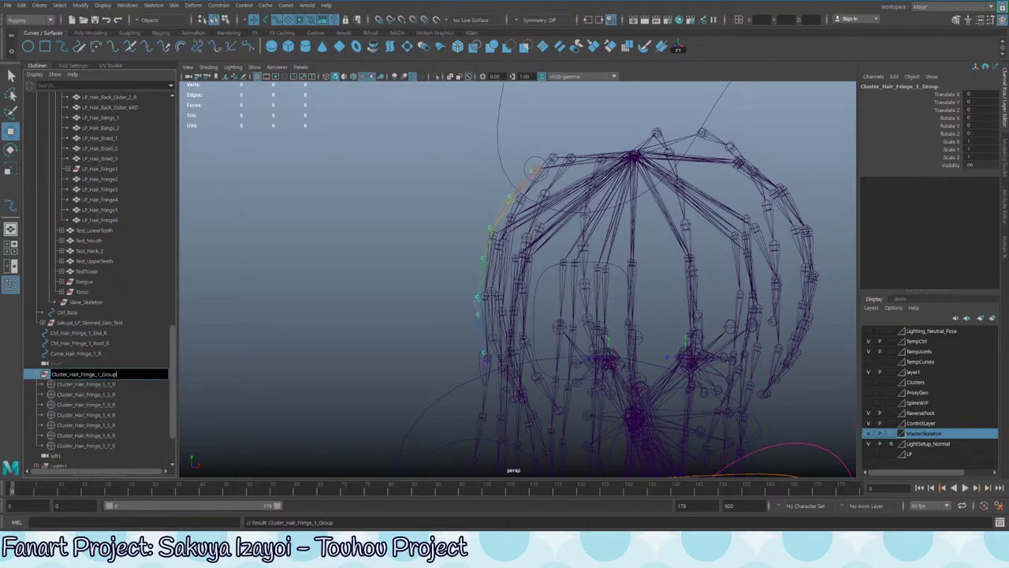
type("_R")
key("Return")
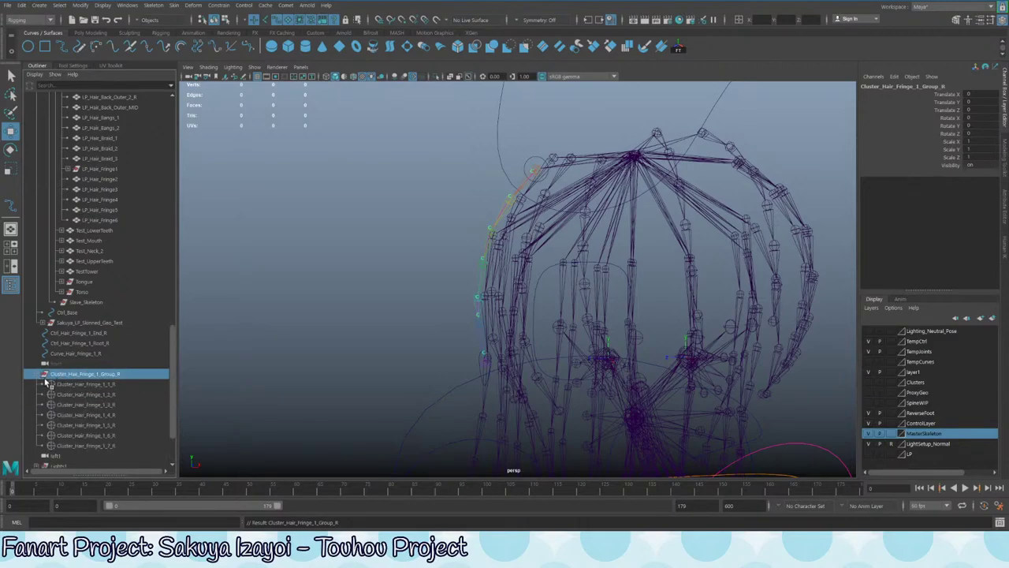
double_click(118, 375)
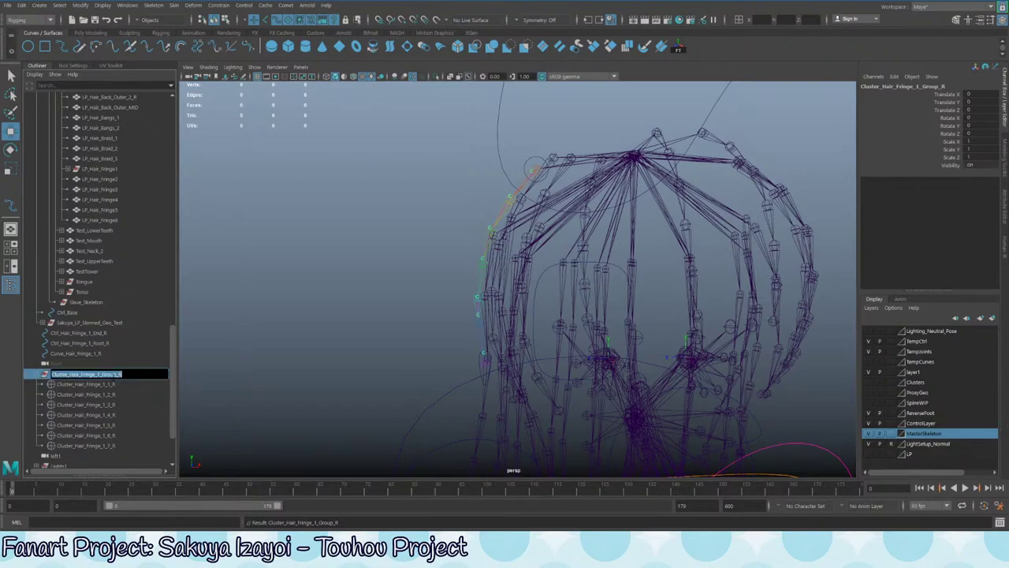
left_click(114, 374)
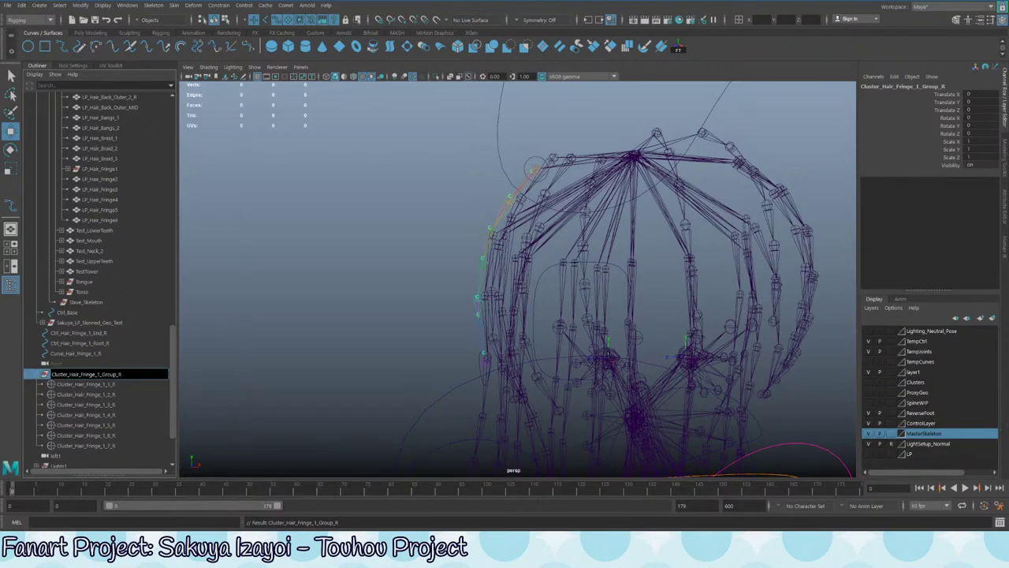
left_click(37, 377)
- Group Ctrl_Hair_Fringe_1_End_R, Ctrl_Hair_Fringe_1_Root_R and Curve_Hair_Fringe_1_R together
left_click(79, 363)
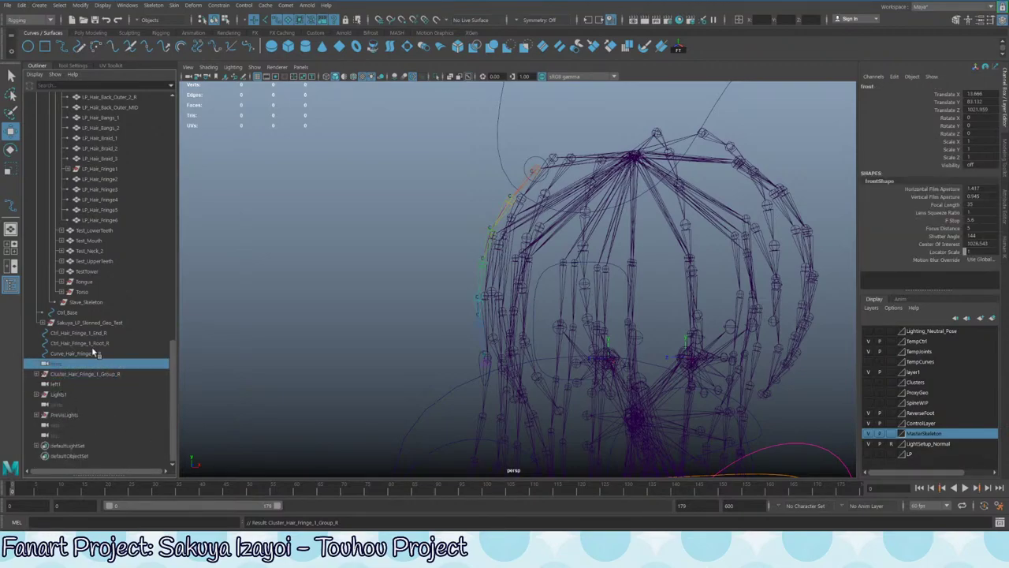
left_click(88, 334)
left_click(77, 353)
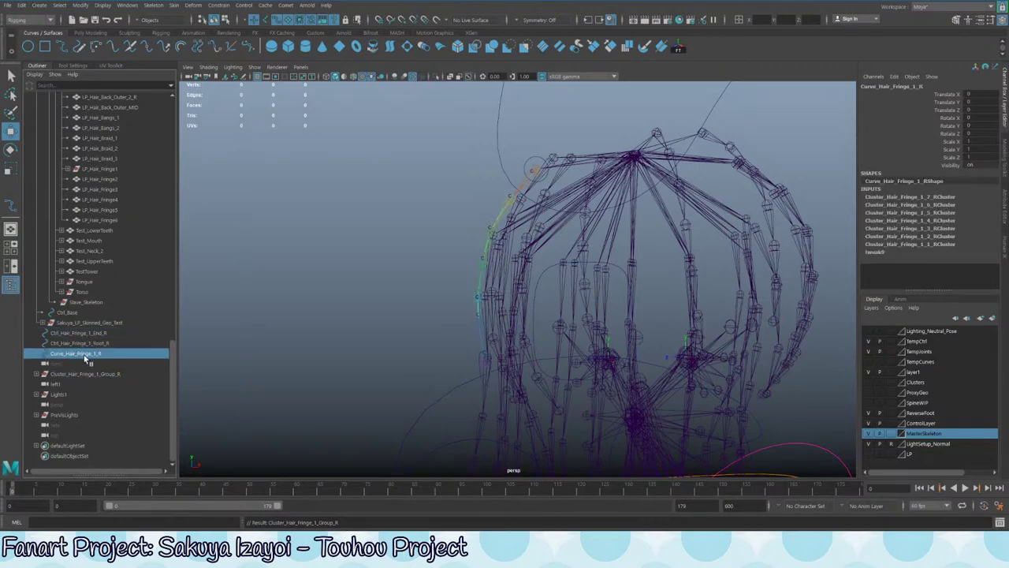
left_click(82, 343)
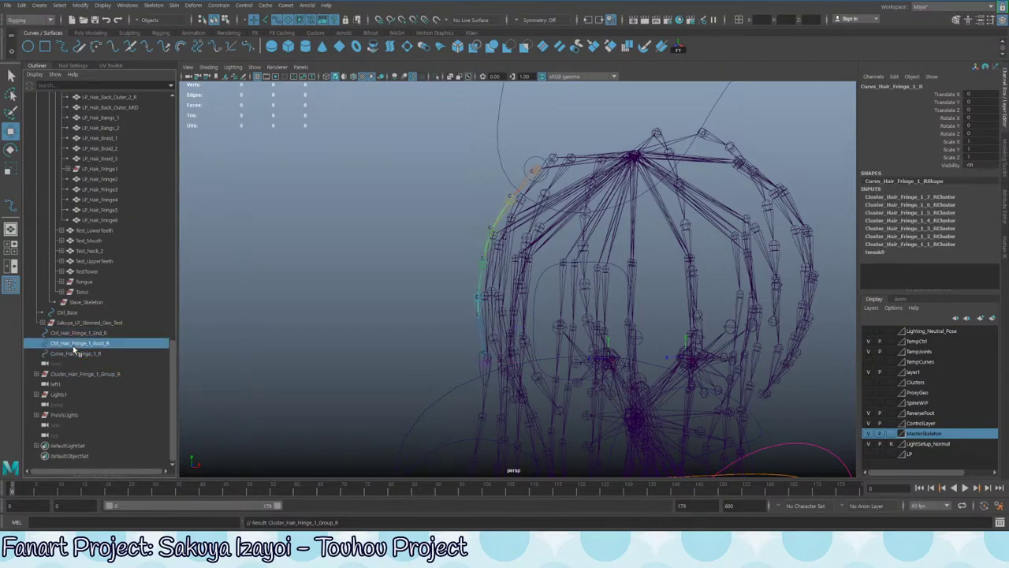
left_click(85, 334)
left_click(70, 354, "shift")
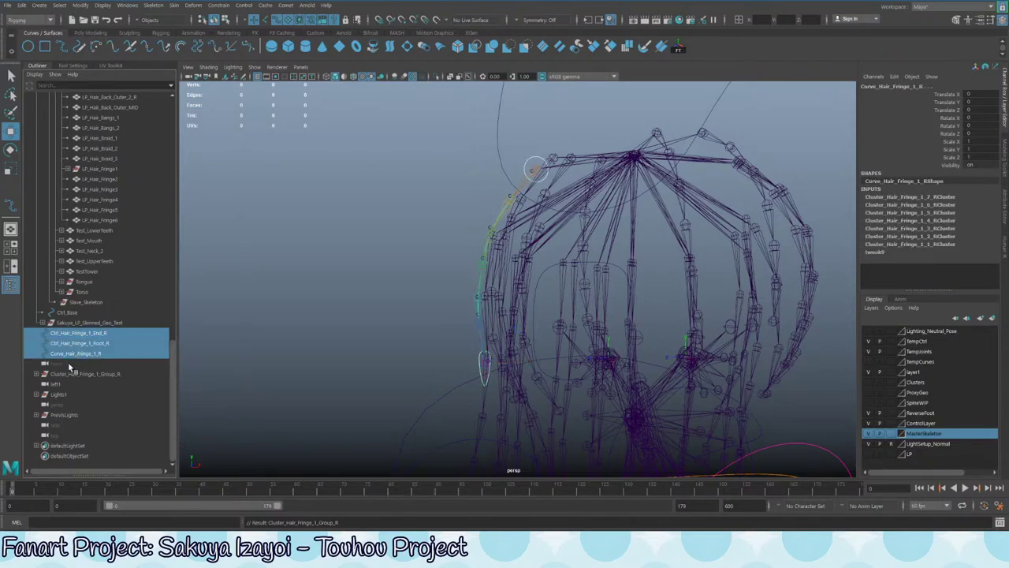
key("ctrl+g")
- Rename the group holding the two fringe controls and the curve as Ctrl_Hair_Fringe_1_R, leaving it collapsed
left_click(36, 375)
double_click(60, 374)
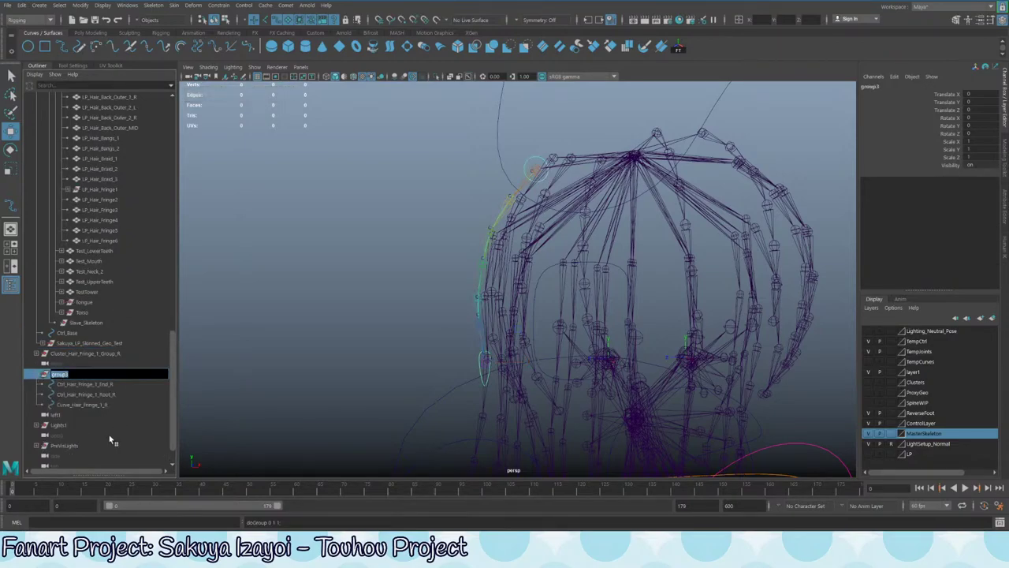
type("Ctrl_Hair_Fringe_1_R")
key("Return")
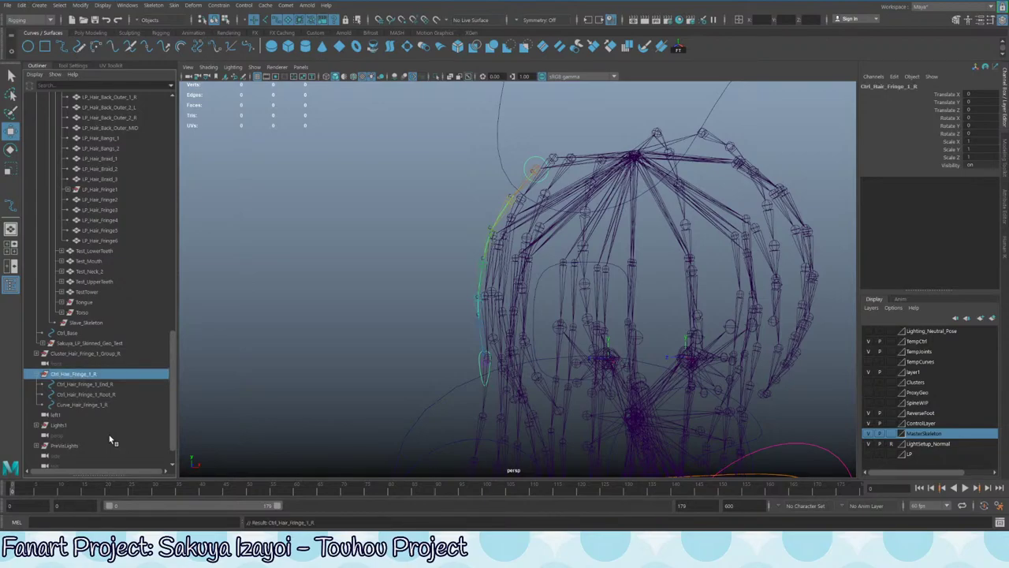
left_click(37, 374)
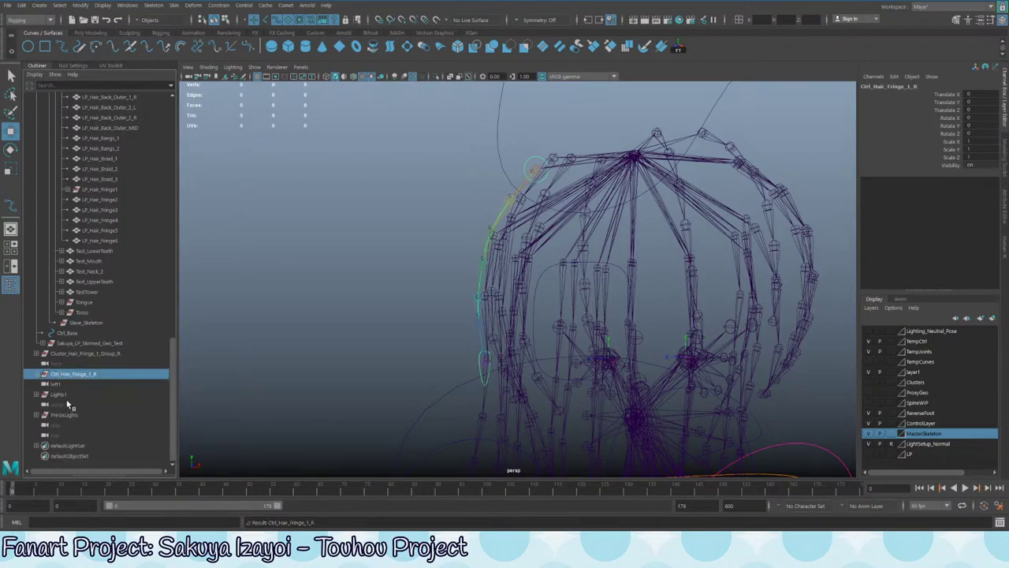
- Try to group Cluster_Hair_Fringe_1_Group_R and Ctrl_Hair_Fringe_1_R under one parent group
left_click(82, 354)
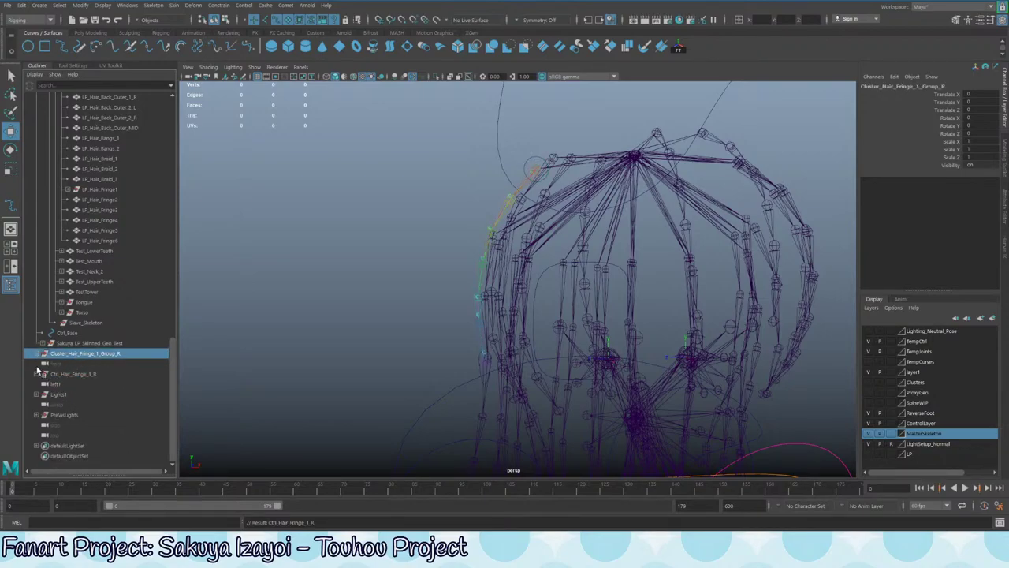
left_click(37, 374)
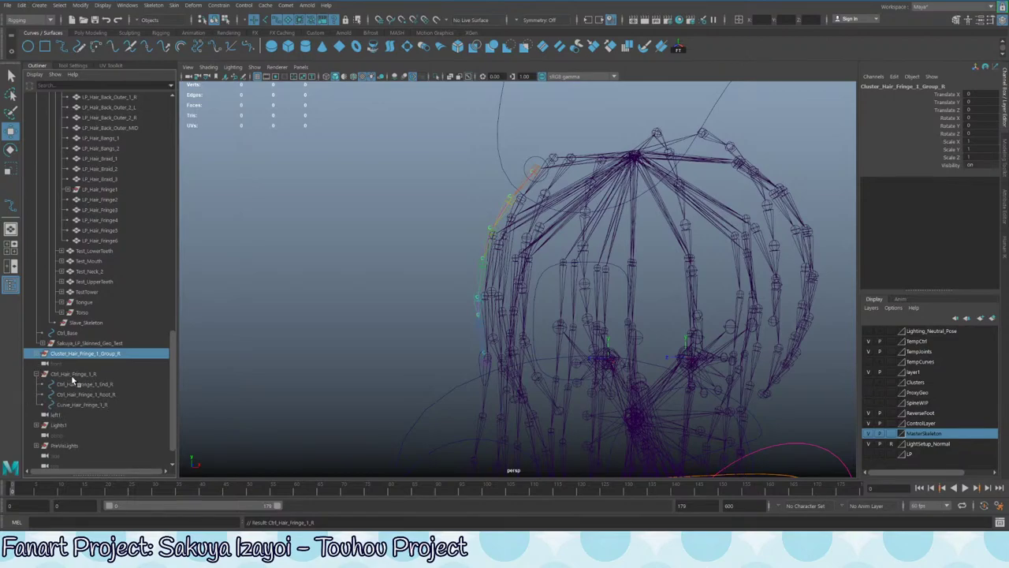
left_click(74, 376, "ctrl")
key("ctrl+g")
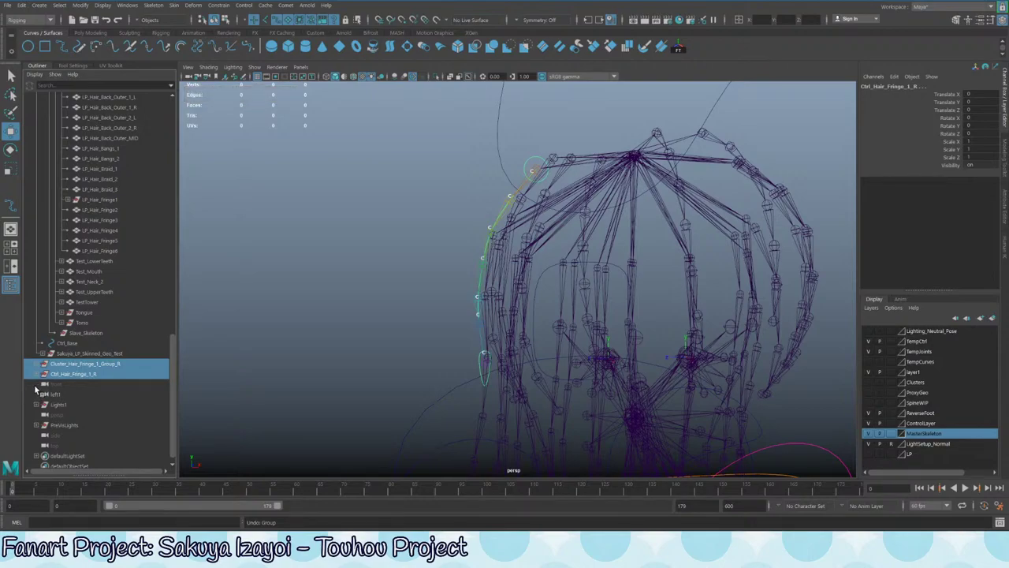
- Inspect the shape and cluster deformer attributes of Cluster_Hair_Fringe_1_1_R, including its Relative setting
left_click(36, 363)
left_click(79, 374)
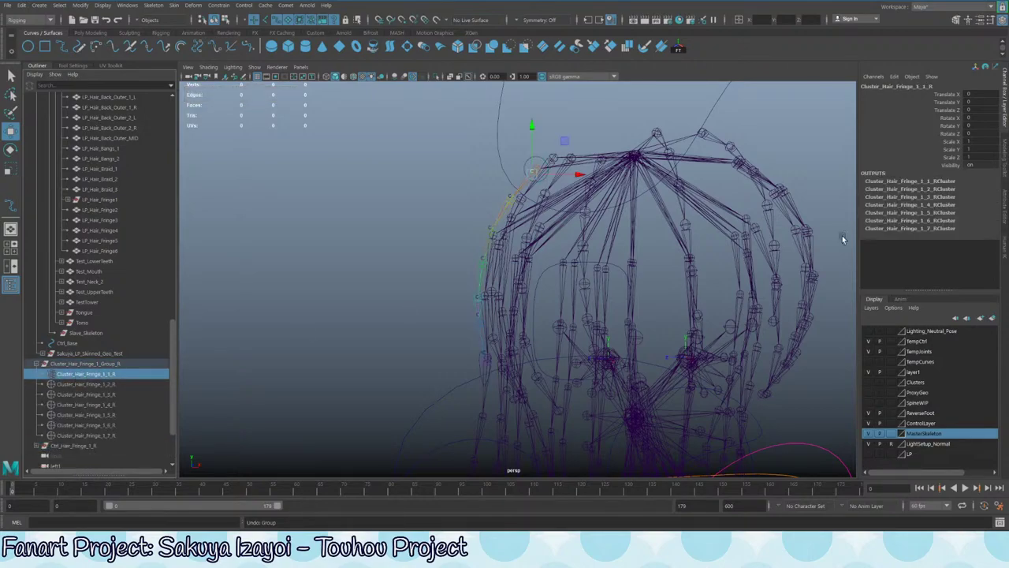
key("ctrl+a")
key("ctrl+z")
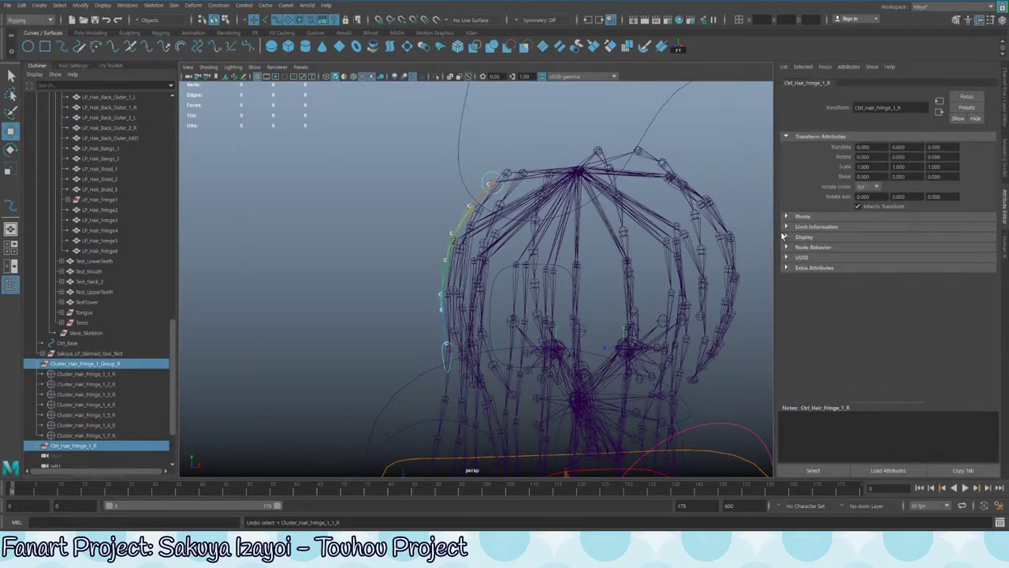
key("ctrl+a")
key("ctrl+a")
left_click(86, 374)
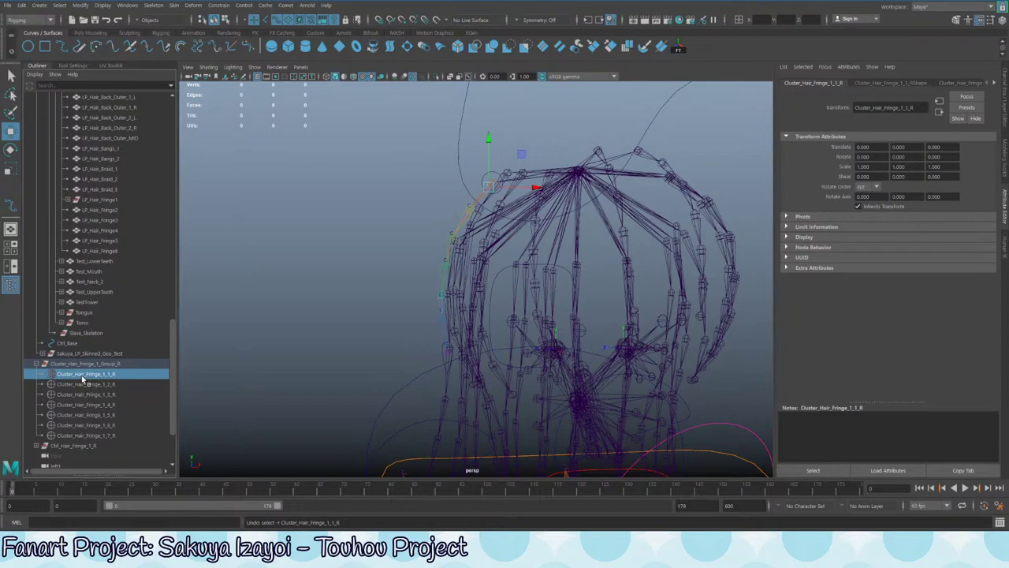
left_click(893, 83)
left_click(950, 84)
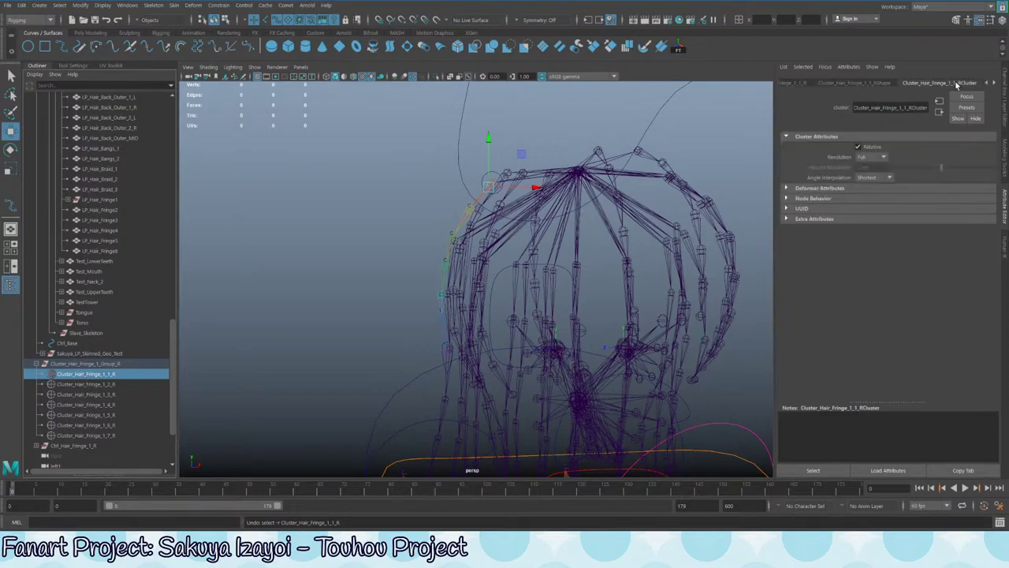
left_click(293, 203)
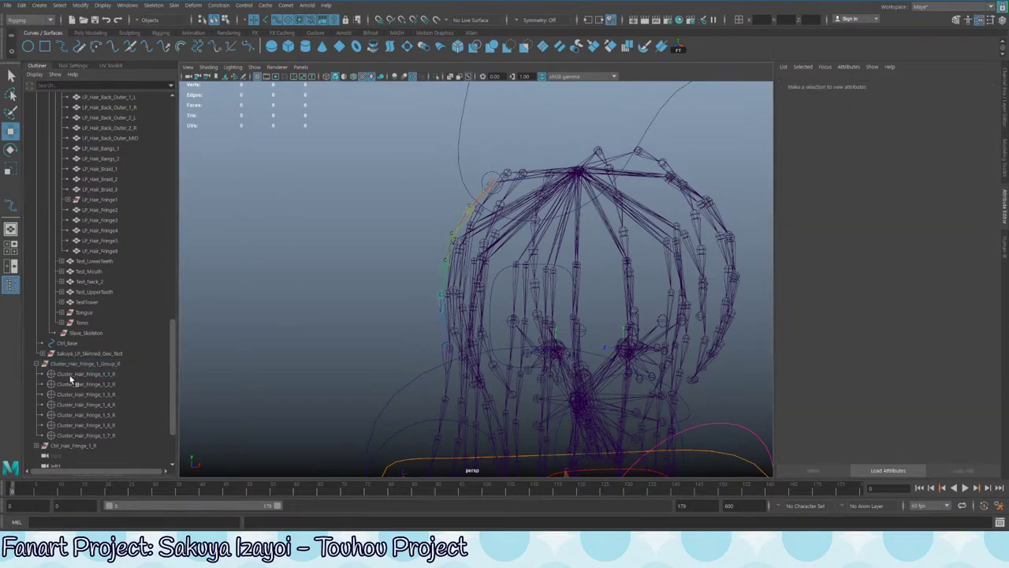
left_click(35, 364)
- Examine the end and root controls inside the Ctrl_Hair_Fringe_1_R group and their placement along the fringe joints
left_click(54, 375)
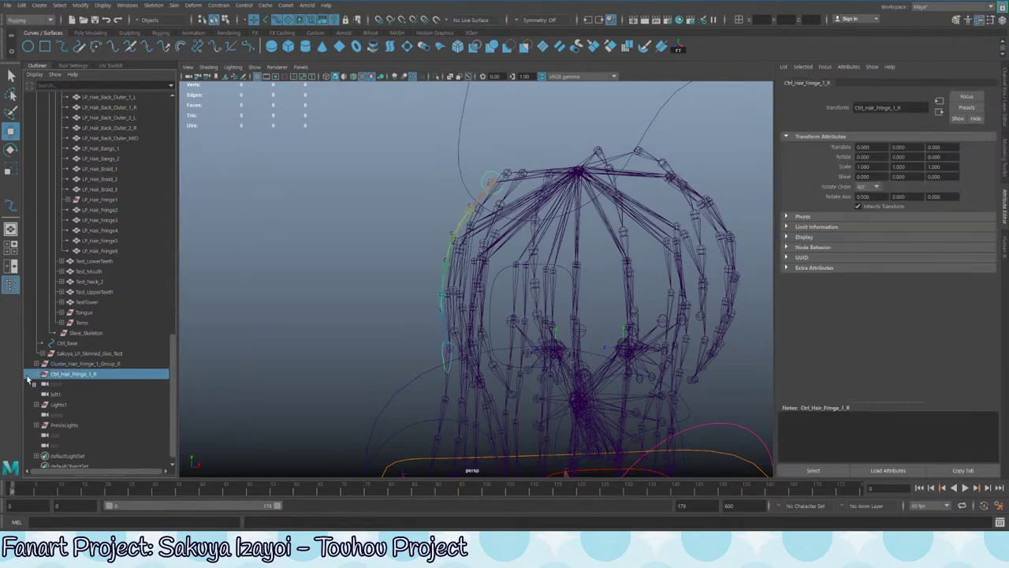
left_click(41, 376)
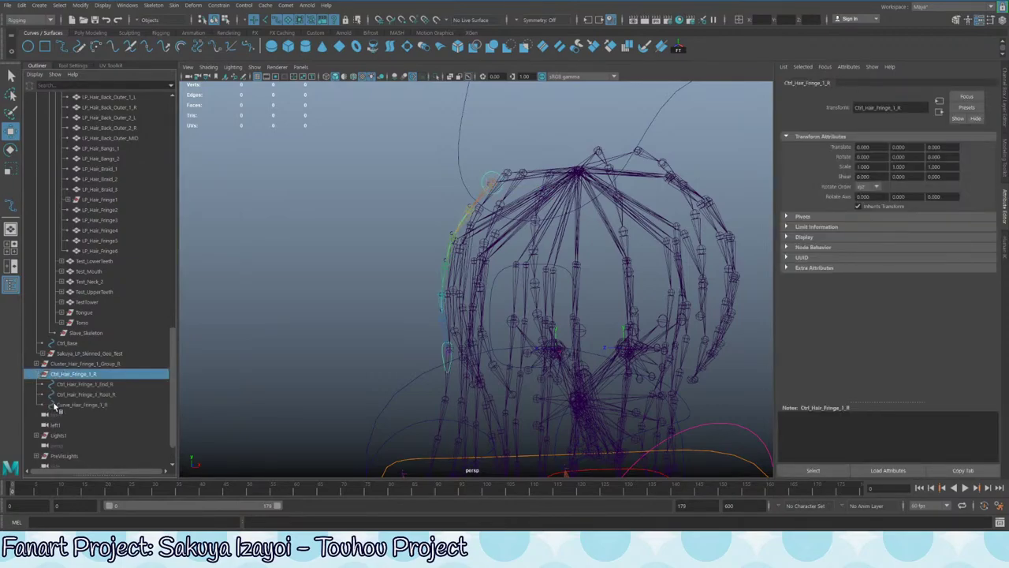
middle_click_drag(378, 328, 436, 298, "alt")
scroll(488, 320, "up", 4)
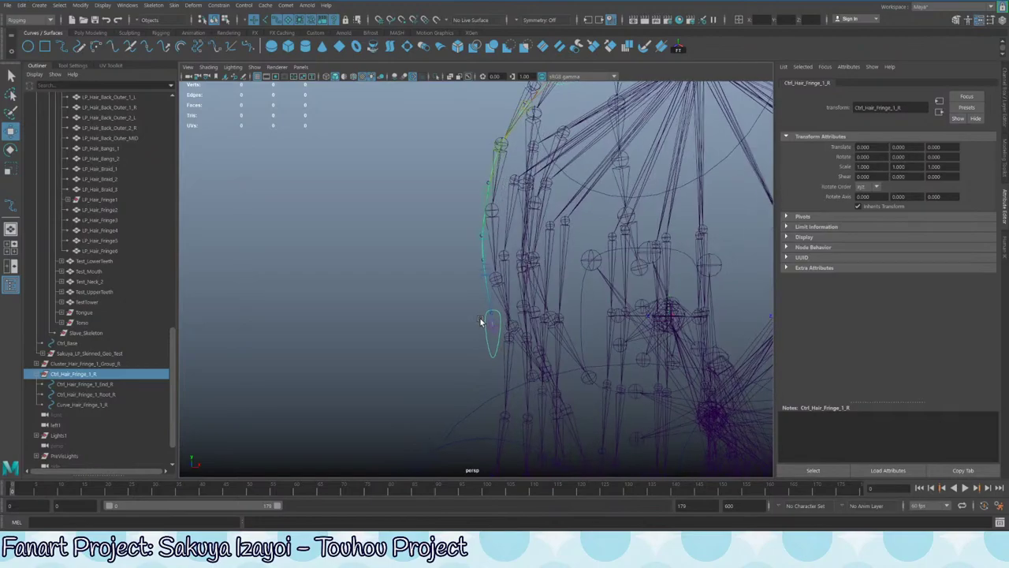
left_click(494, 361)
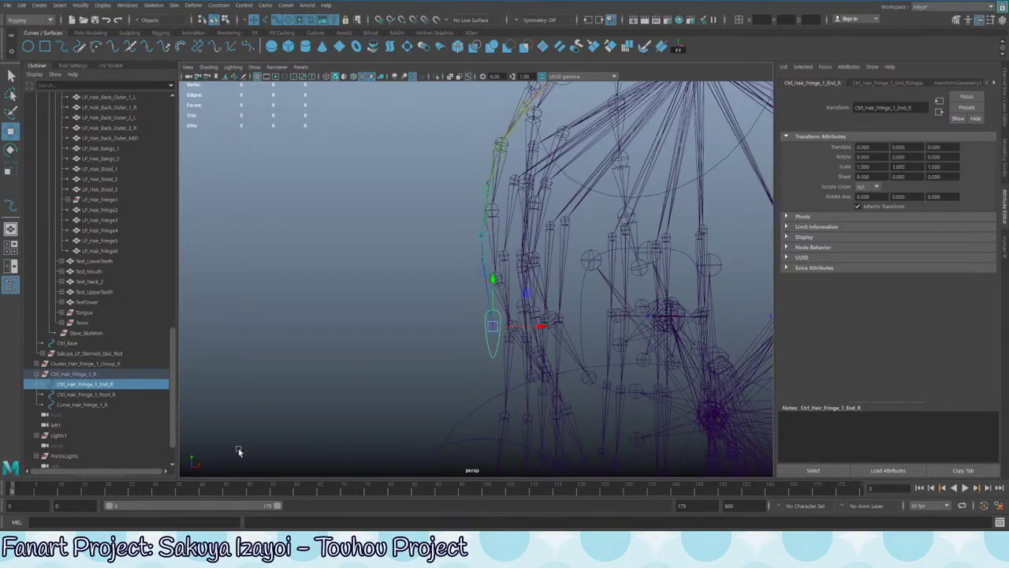
right_click_drag(462, 258, 537, 287, "alt")
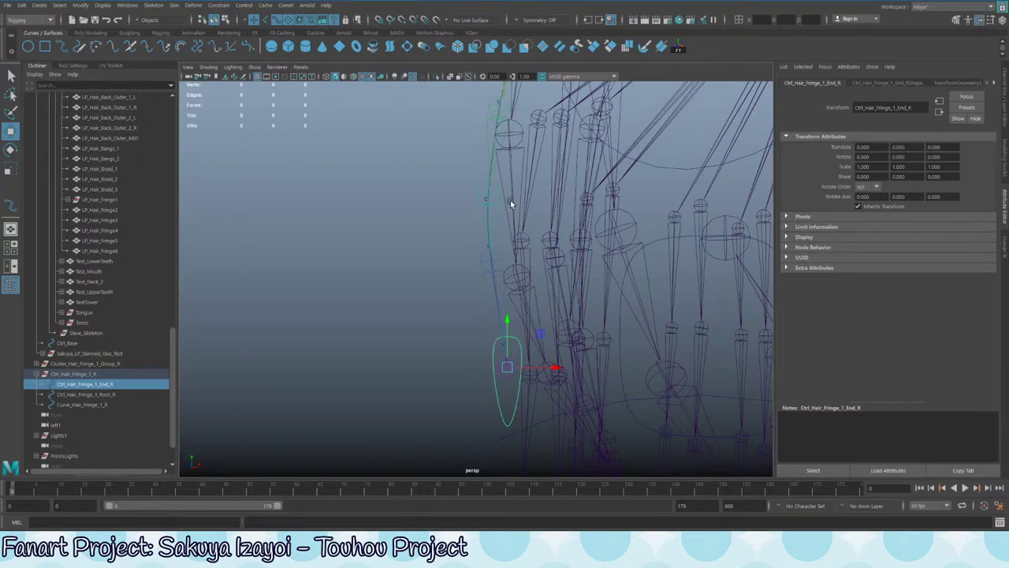
left_click_drag(514, 207, 502, 151, "alt")
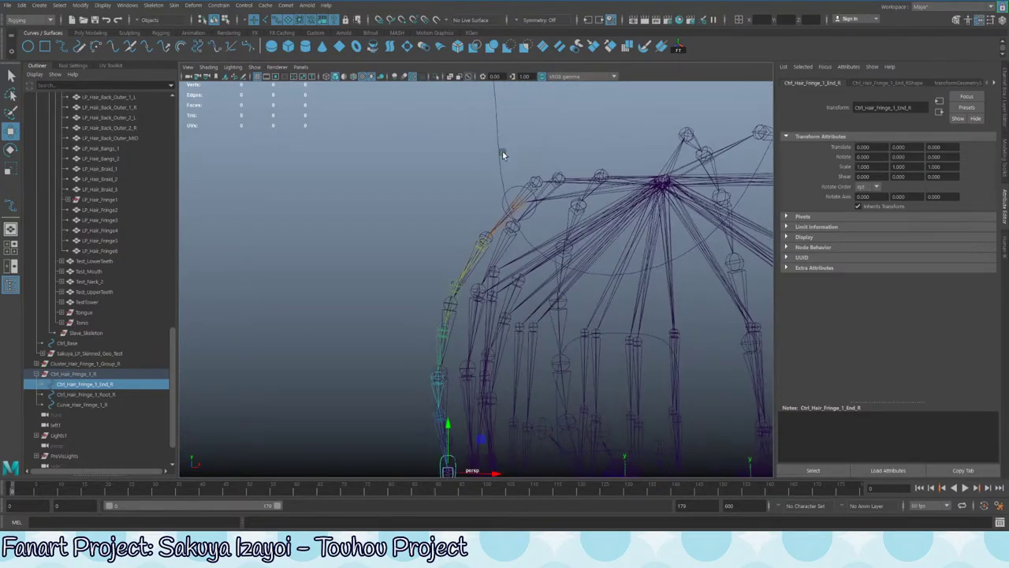
left_click(492, 202)
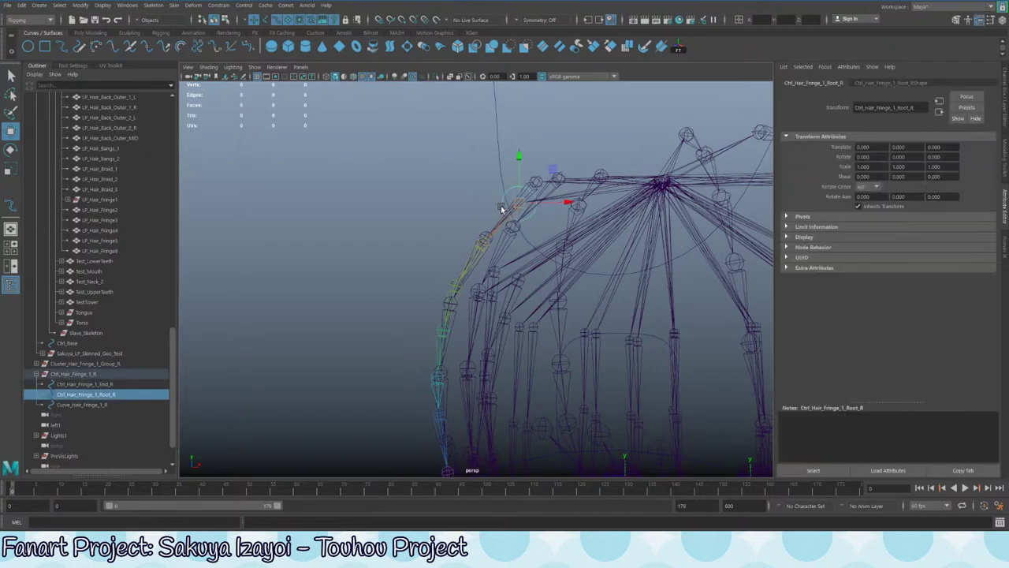
middle_click_drag(493, 203, 468, 259, "alt")
left_click_drag(468, 259, 465, 360, "alt")
left_click(456, 295, "shift")
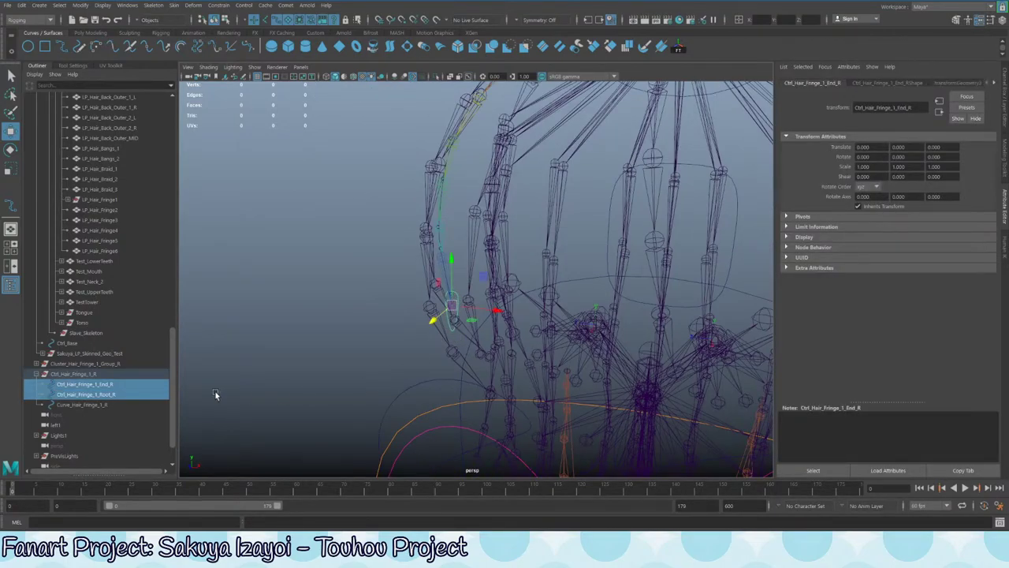
- Isolate Cluster_Hair_Fringe_1_Group_R and Ctrl_Hair_Fringe_1_R in the perspective view
left_click(77, 374)
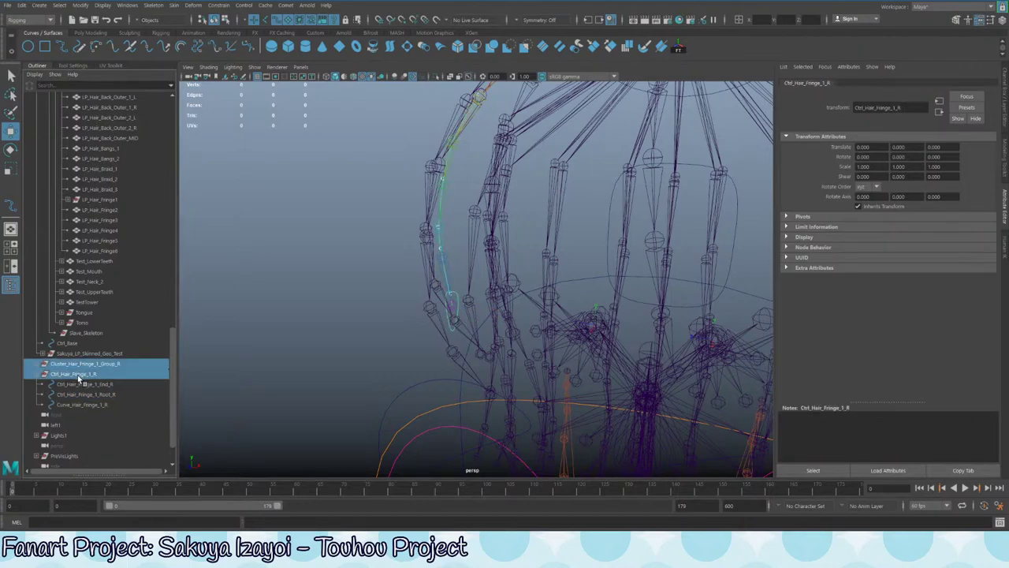
key("ctrl+1")
middle_click_drag(384, 294, 356, 359, "alt")
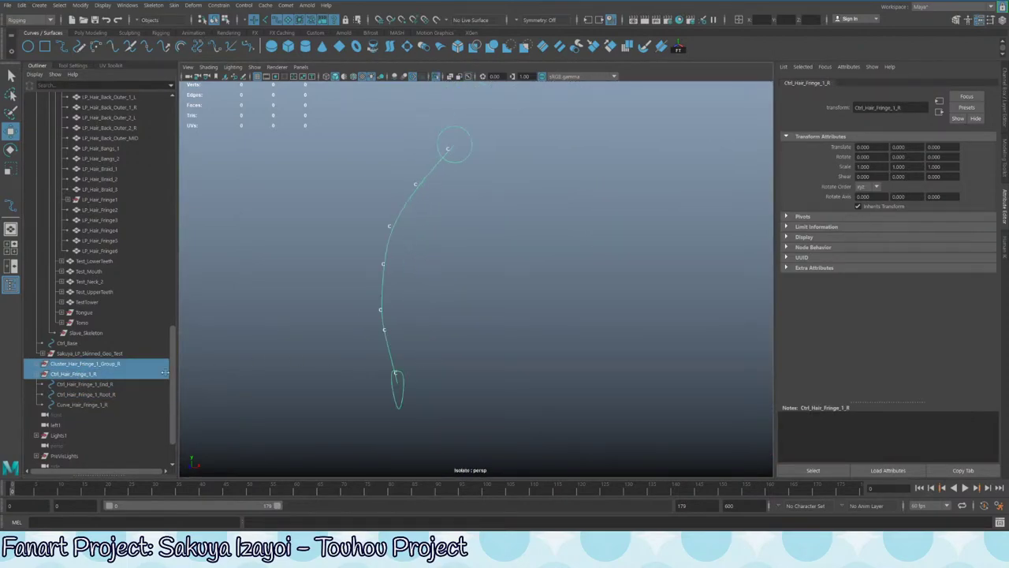
- Isolate Cluster_Hair_Fringe_1_Group_R with the end and root controls, leaving Curve_Hair_Fringe_1_R out of the perspective view
left_click(455, 127)
left_click_drag(471, 195, 458, 239, "alt")
key("q")
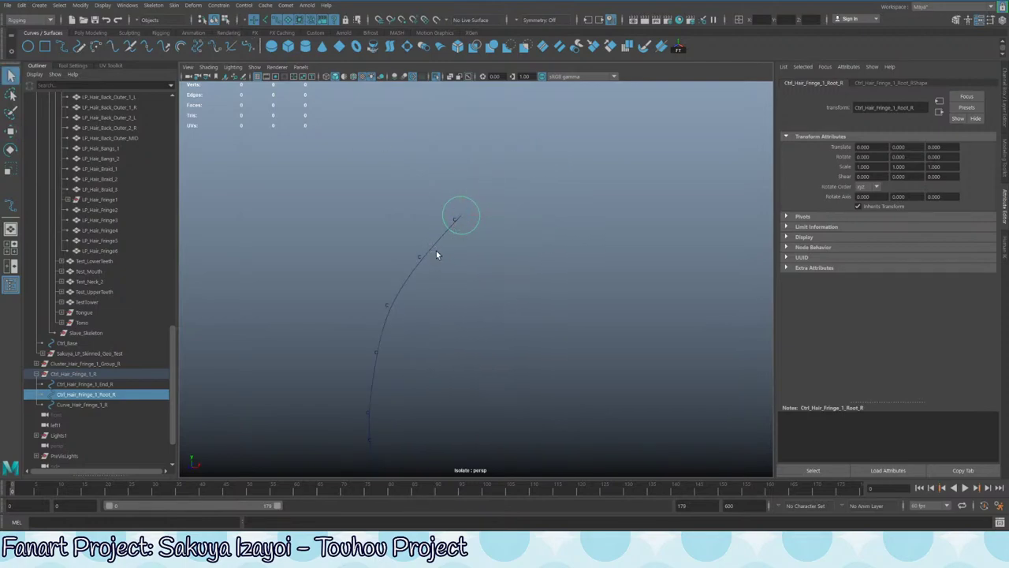
left_click(431, 253)
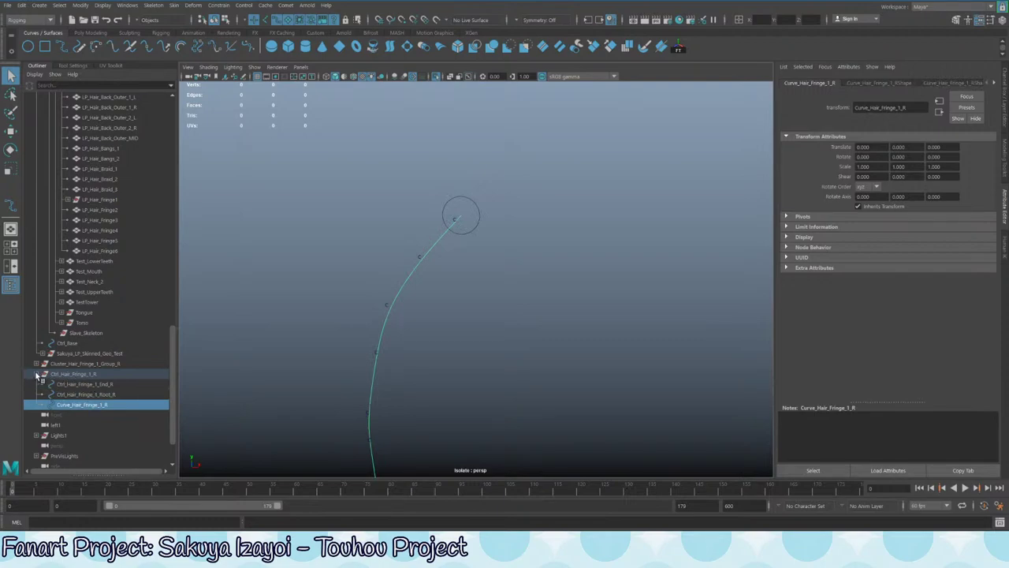
left_click(75, 364)
left_click(84, 384, "ctrl")
left_click(92, 394, "ctrl")
key("f")
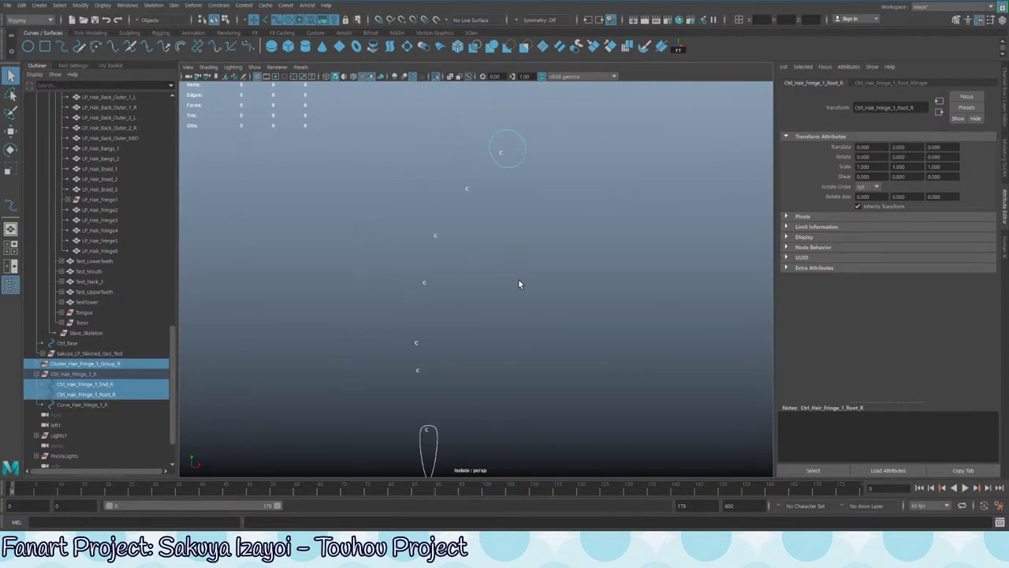
- Open the Parent Constraint options with Ctrl_Hair_Fringe_1_Root_R selected as driver and Cluster_Hair_Fringe_1_1_R as the driven object
left_click(522, 164)
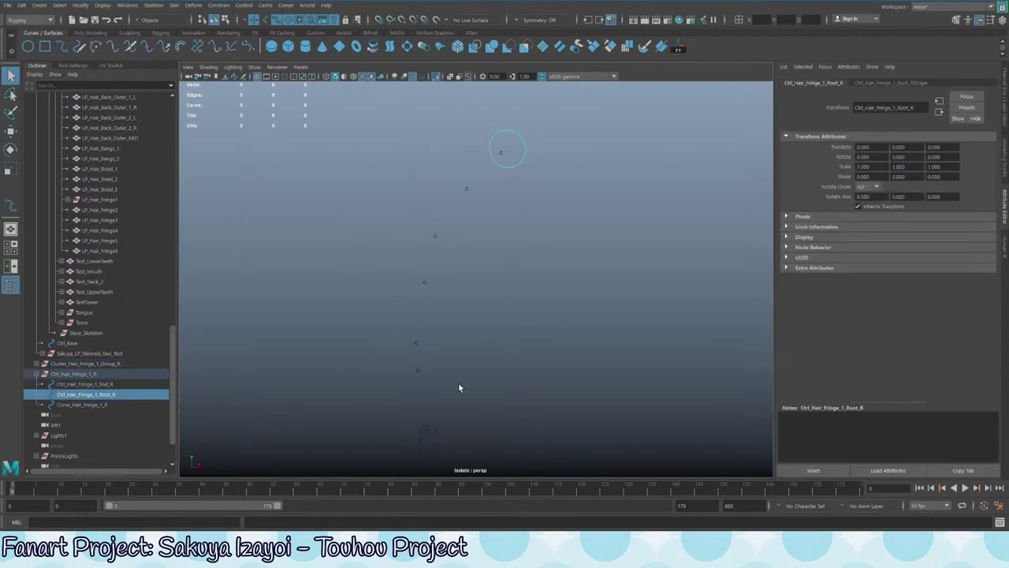
left_click(562, 197)
key("ctrl+z")
left_click(500, 153, "shift")
left_click(218, 5)
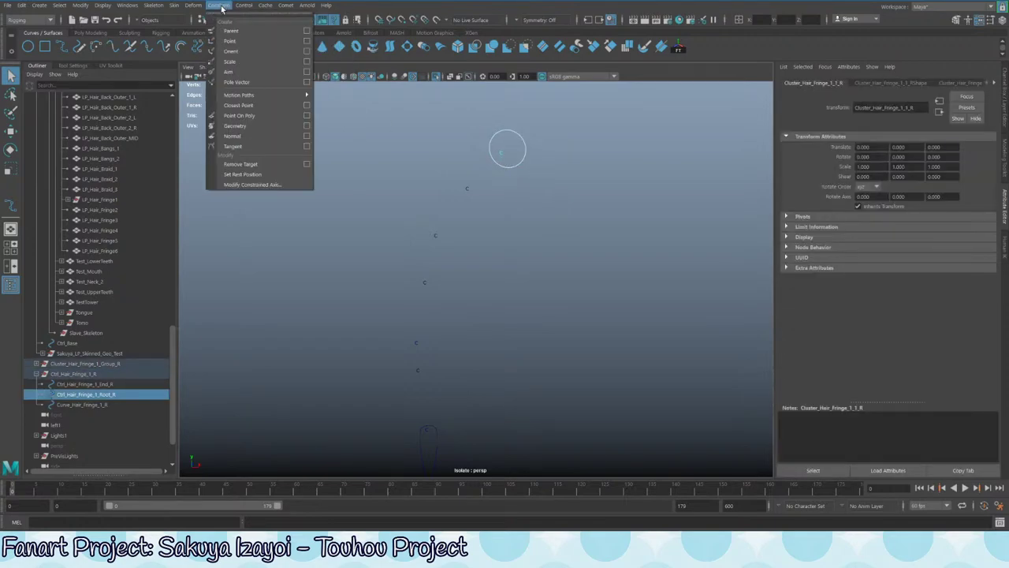
left_click(307, 31)
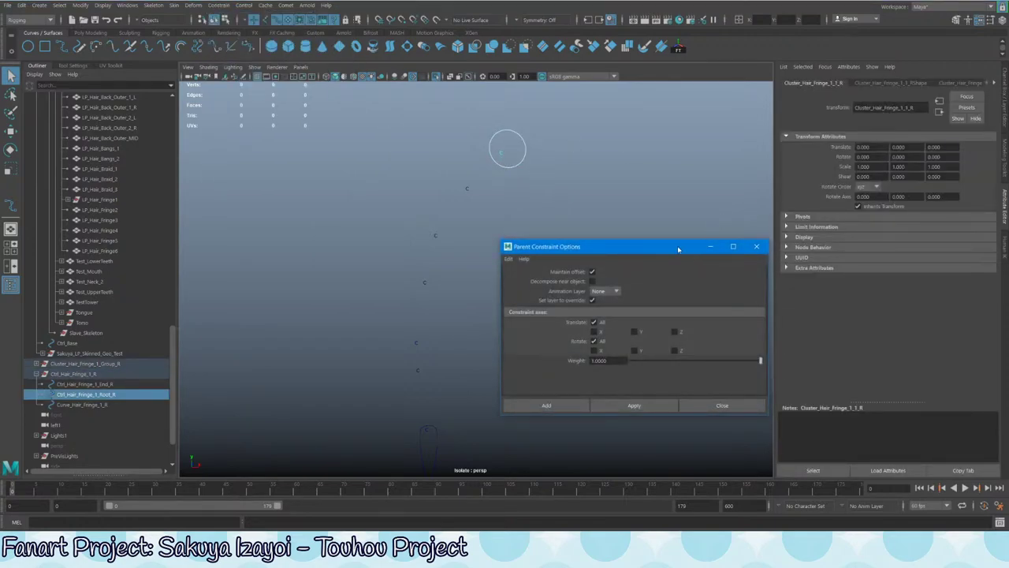
left_click_drag(678, 249, 717, 248)
left_click(672, 404)
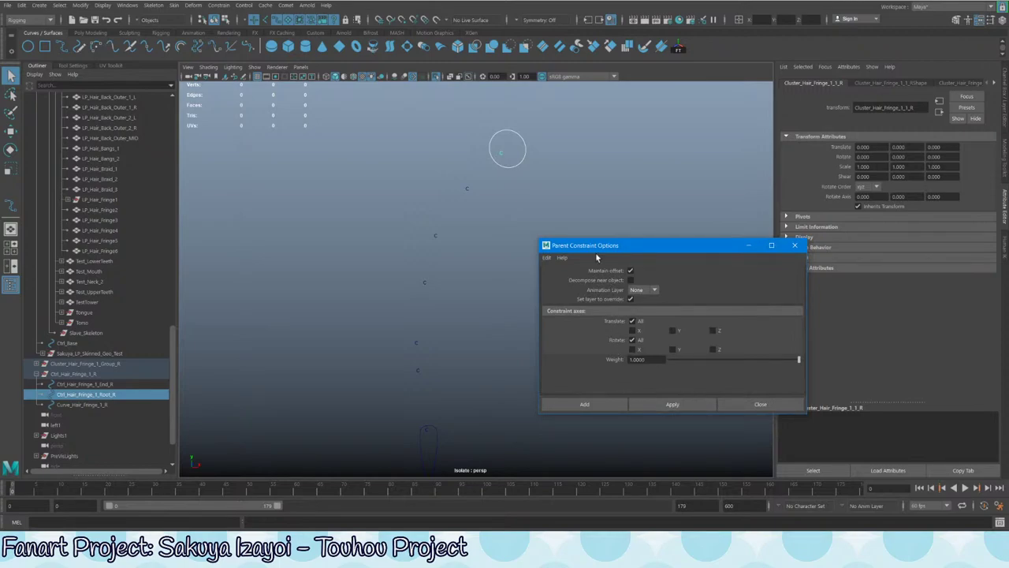
- Parent-constrain Cluster_Hair_Fringe_1_1_R to Ctrl_Hair_Fringe_1_Root_R with Maintain offset on, all translate and rotate axes, and weight 1
left_click(522, 152)
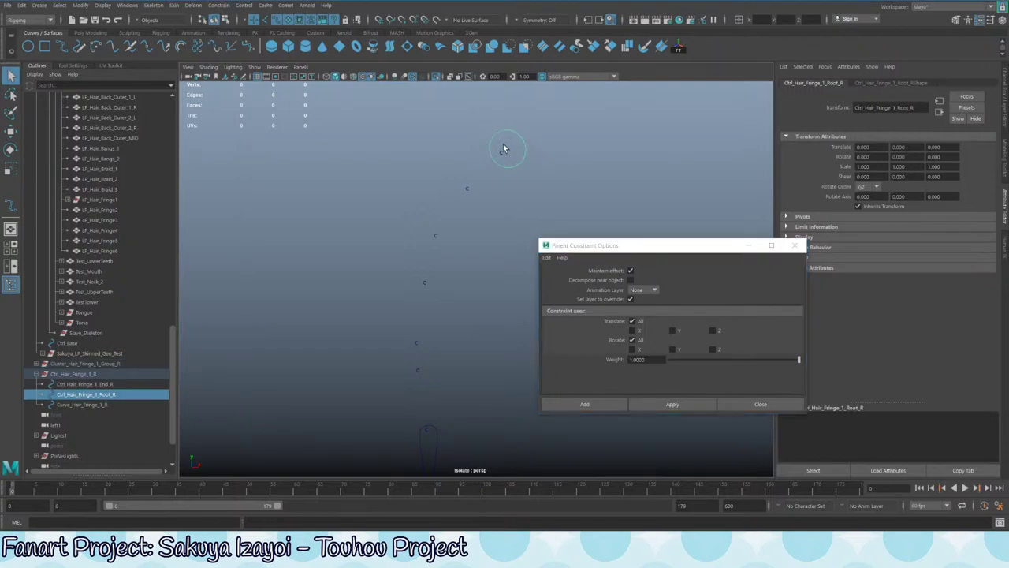
left_click(512, 157, "shift")
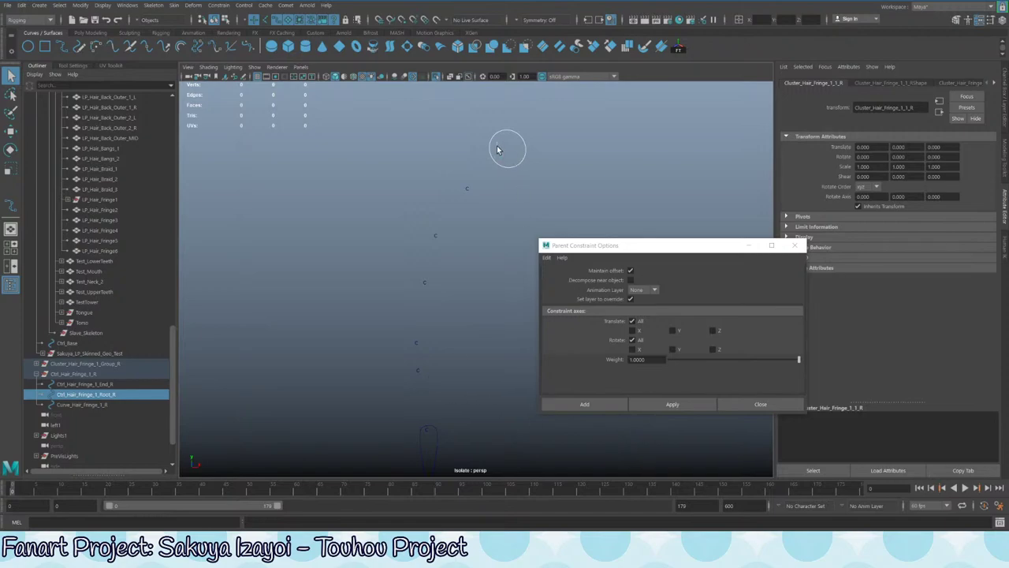
left_click(516, 168, "shift")
left_click_drag(551, 178, 514, 147)
left_click(500, 152, "shift")
left_click(666, 403)
- Test the first cluster's constraint by moving Ctrl_Hair_Fringe_1_Root_R, and undo the move
left_click(508, 148)
key("w")
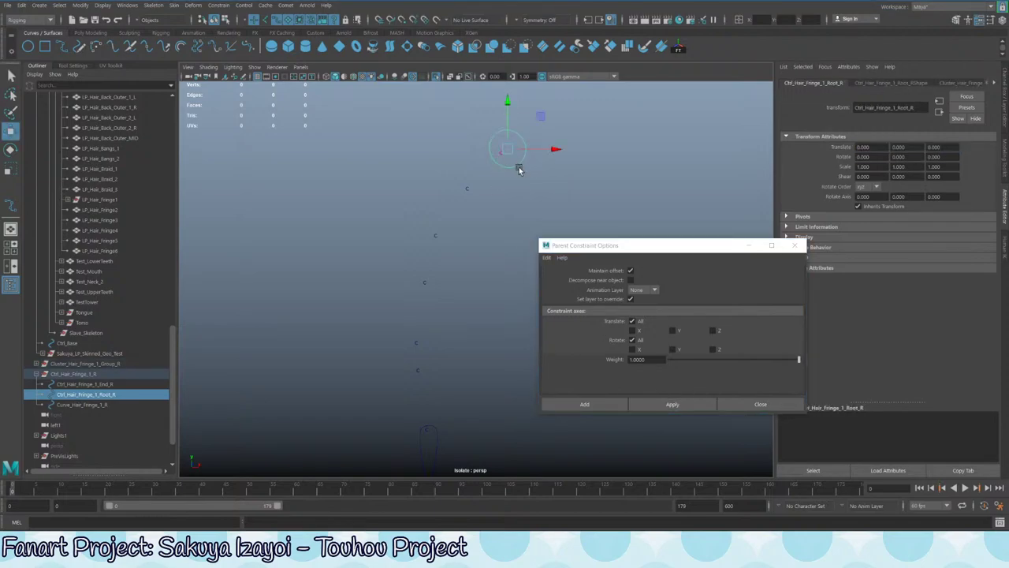
left_click_drag(518, 165, 561, 200)
key("ctrl+z")
- Try to add a parent constraint with Cluster_Hair_Fringe_1_7_R as driver and Ctrl_Hair_Fringe_1_End_R as the driven object
middle_click_drag(443, 417, 441, 319, "alt")
middle_click_drag(490, 130, 437, 209, "alt")
right_click_drag(448, 127, 390, 168, "alt")
middle_click_drag(428, 291, 460, 238, "alt")
left_click_drag(461, 242, 487, 83, "alt")
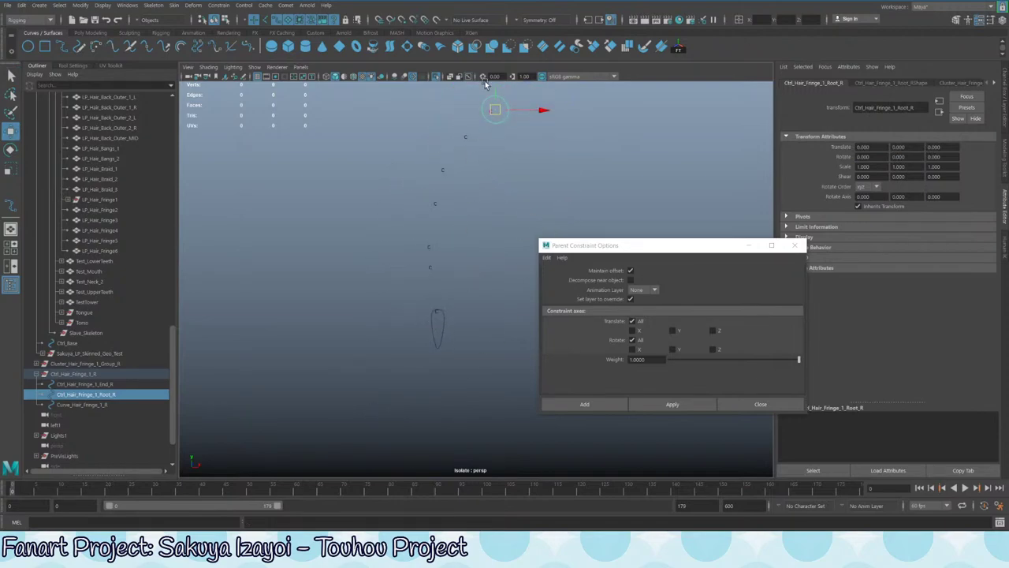
left_click(435, 371)
key("q")
left_click(438, 330)
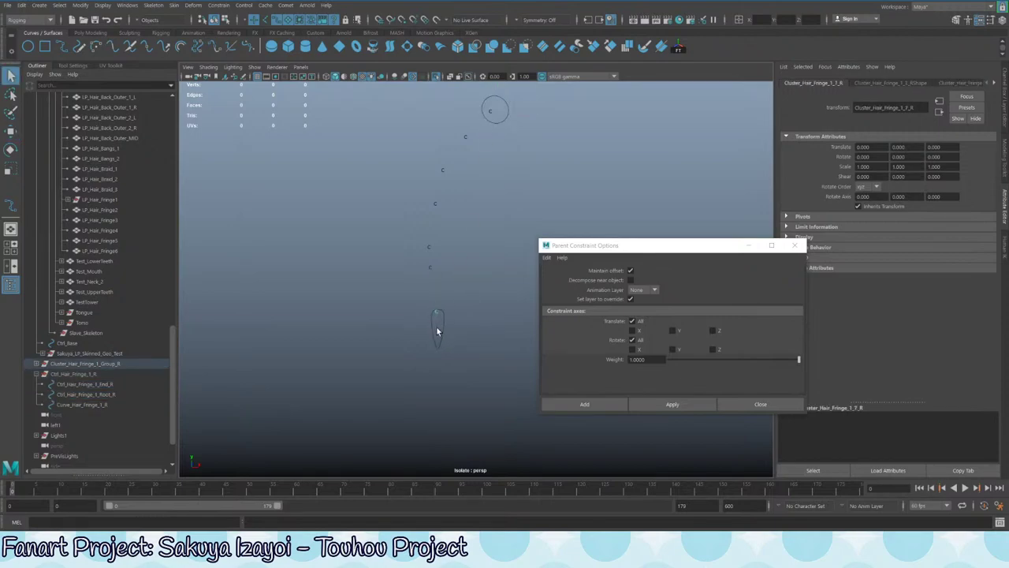
left_click(439, 331, "shift")
left_click(672, 403)
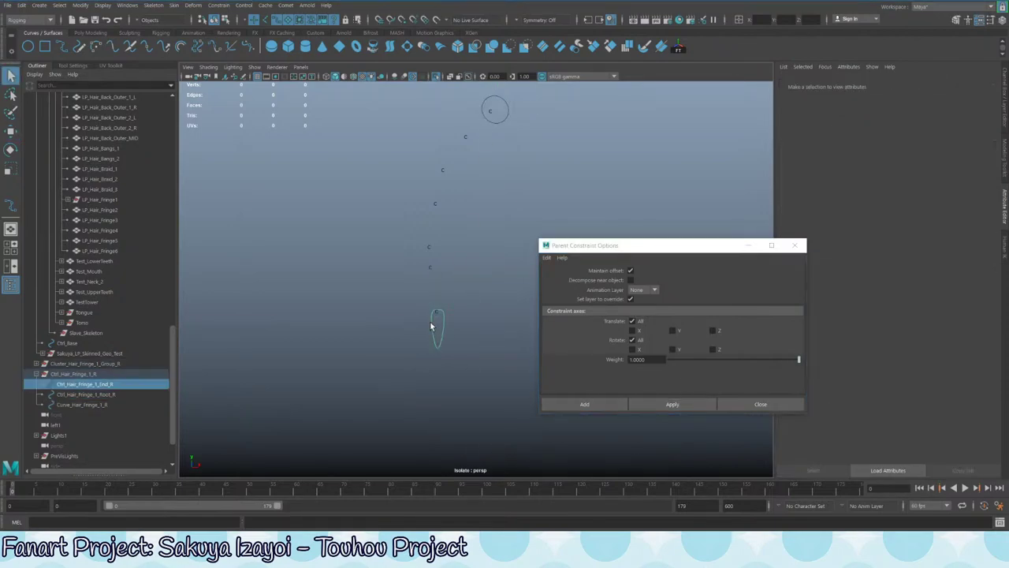
- Remove the wrongly directed parent constraint from Ctrl_Hair_Fringe_1_End_R
key("ctrl+z")
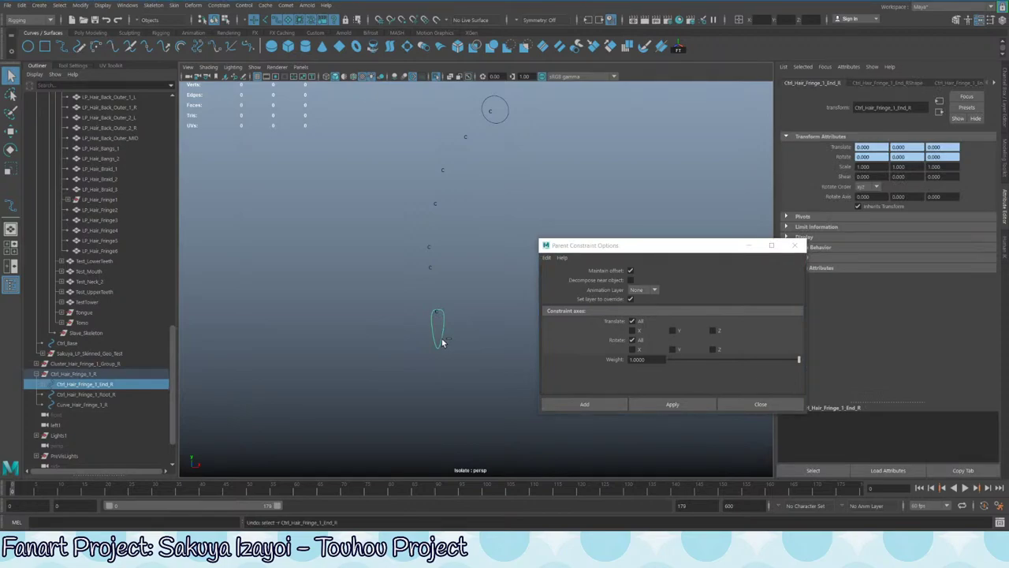
key("ctrl+z")
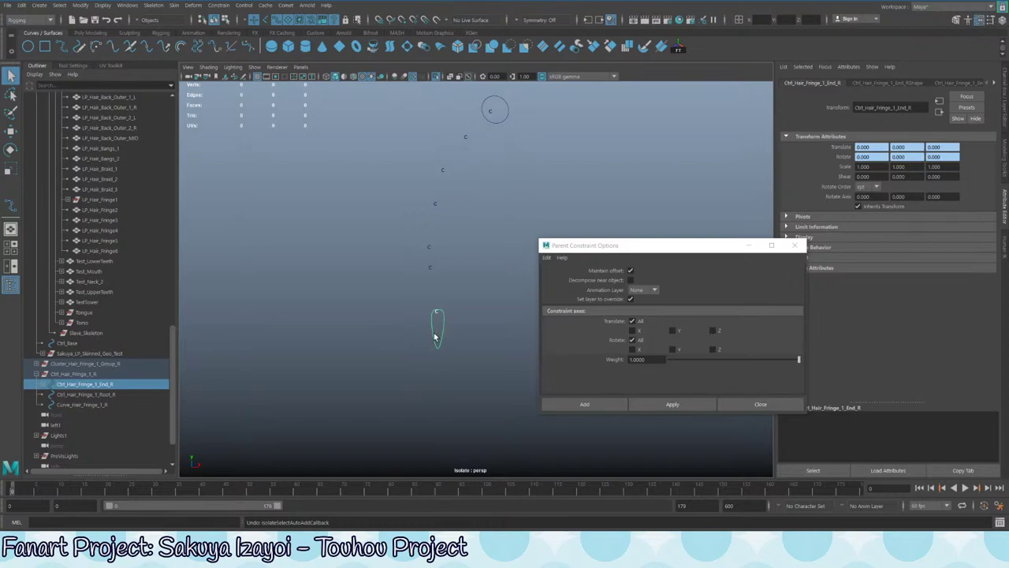
left_click(41, 384)
left_click(91, 394)
key("Delete")
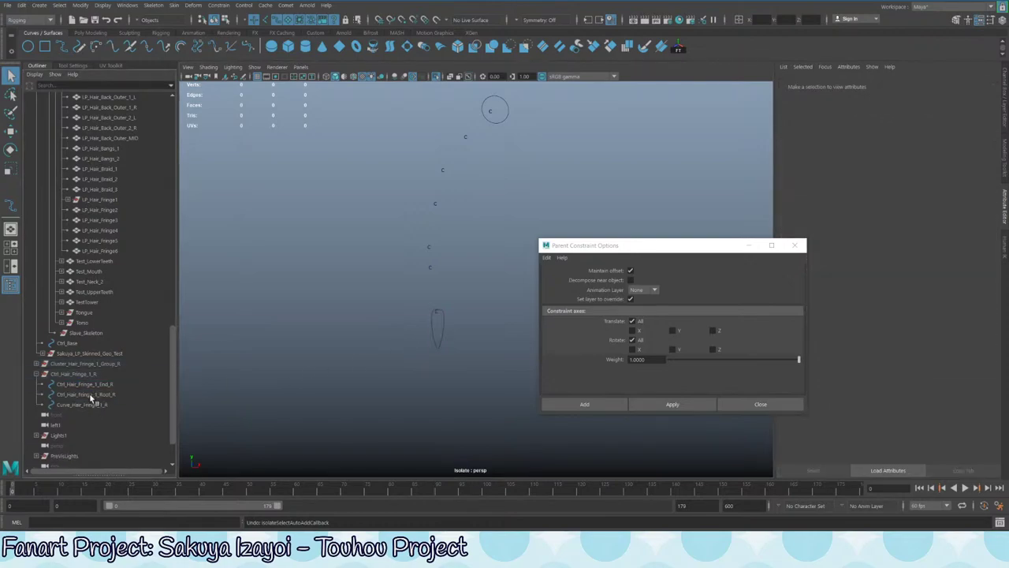
- Parent-constrain Cluster_Hair_Fringe_1_7_R to Ctrl_Hair_Fringe_1_End_R with Maintain offset on
left_click(438, 317)
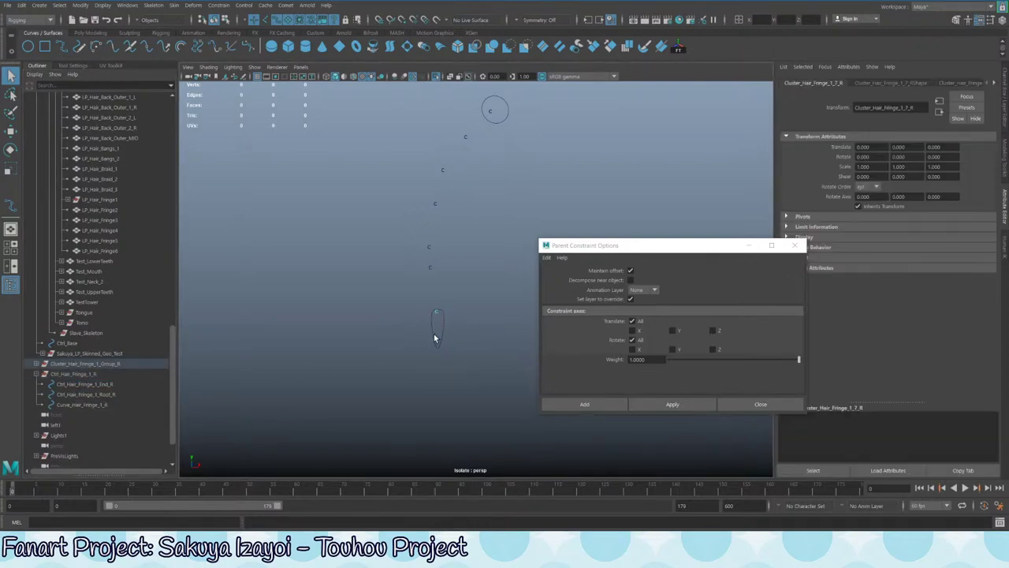
left_click(443, 328, "shift")
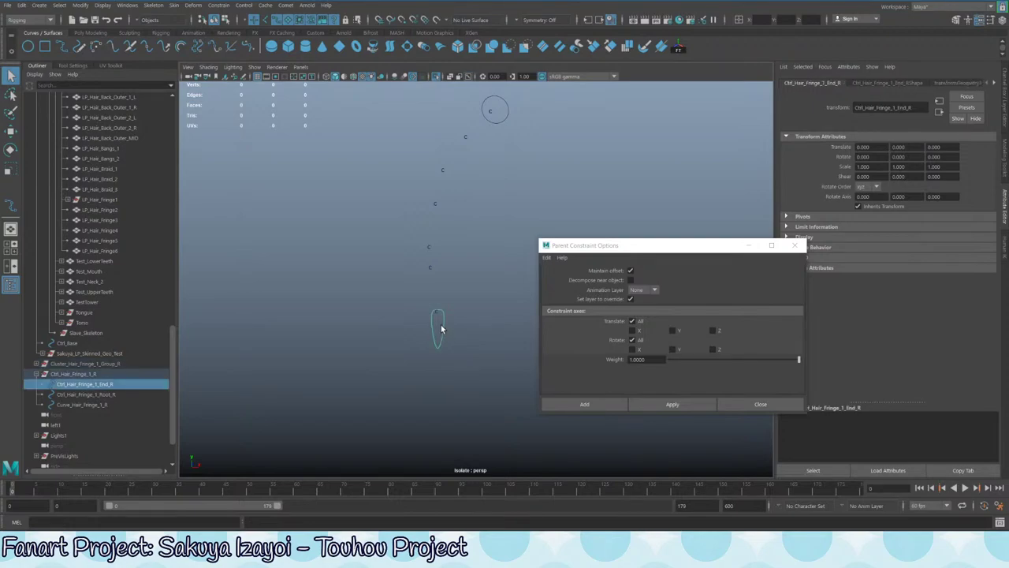
left_click(684, 404)
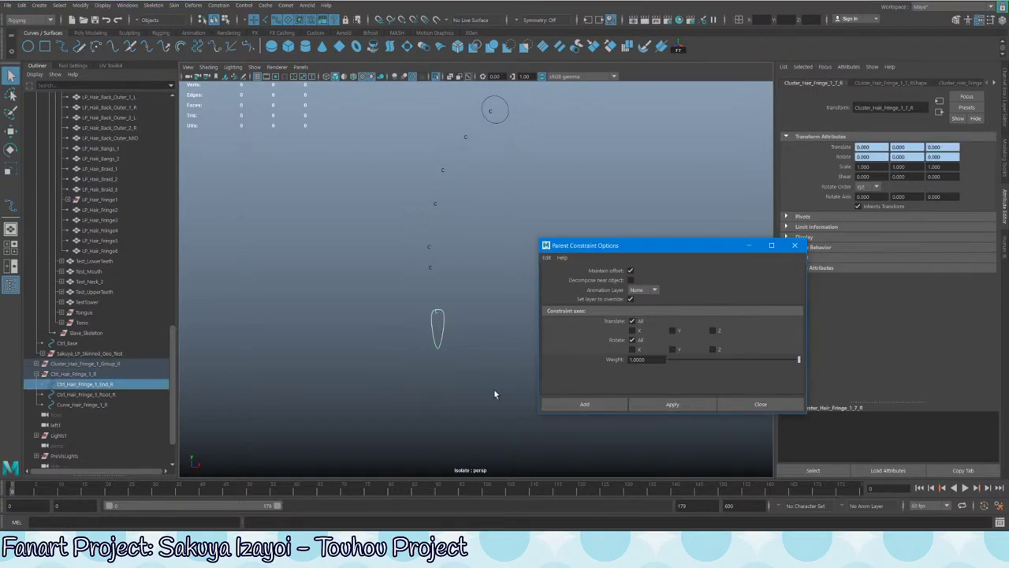
- Test the last cluster's constraint by moving Ctrl_Hair_Fringe_1_End_R, and undo the move
left_click(450, 349)
key("w")
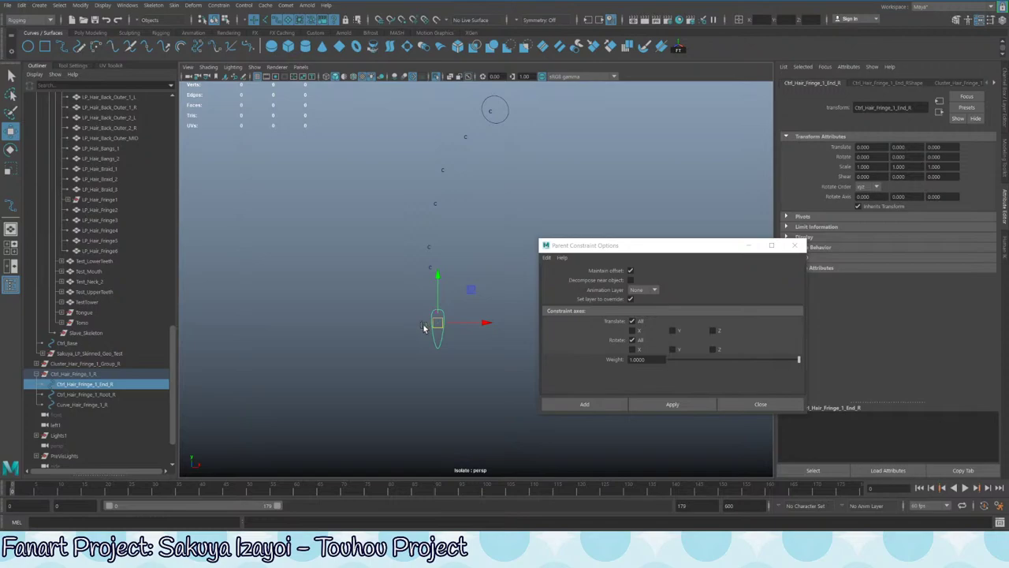
left_click_drag(436, 325, 448, 202)
key("ctrl+z")
key("ctrl+z")
key("ctrl+z")
key("ctrl+z")
- Parent-constrain Cluster_Hair_Fringe_1_6_R to both Ctrl_Hair_Fringe_1_End_R and Ctrl_Hair_Fringe_1_Root_R with Maintain offset on
key("q")
left_click(497, 111, "shift")
left_click(430, 267, "shift")
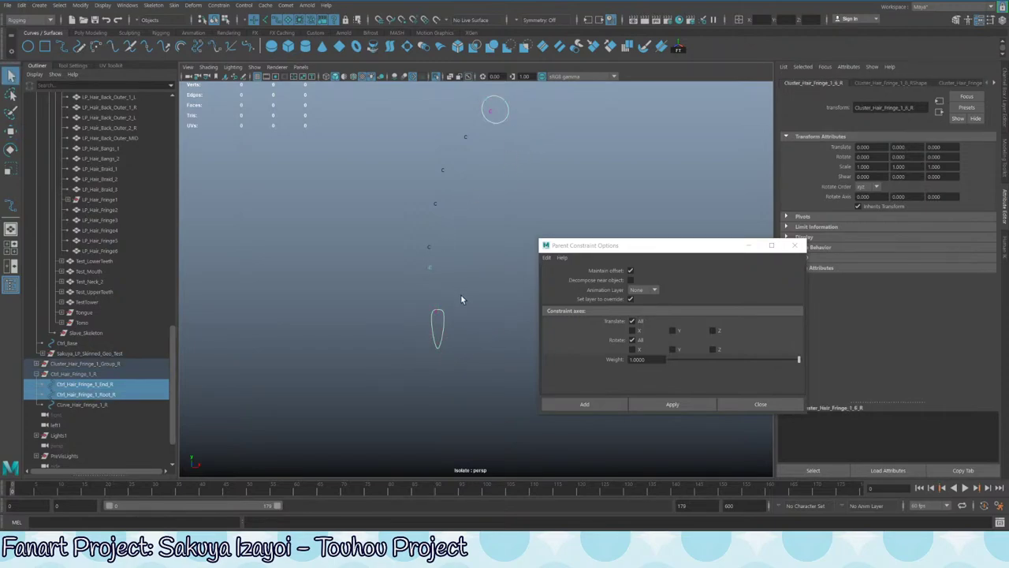
middle_click_drag(445, 274, 443, 312, "alt")
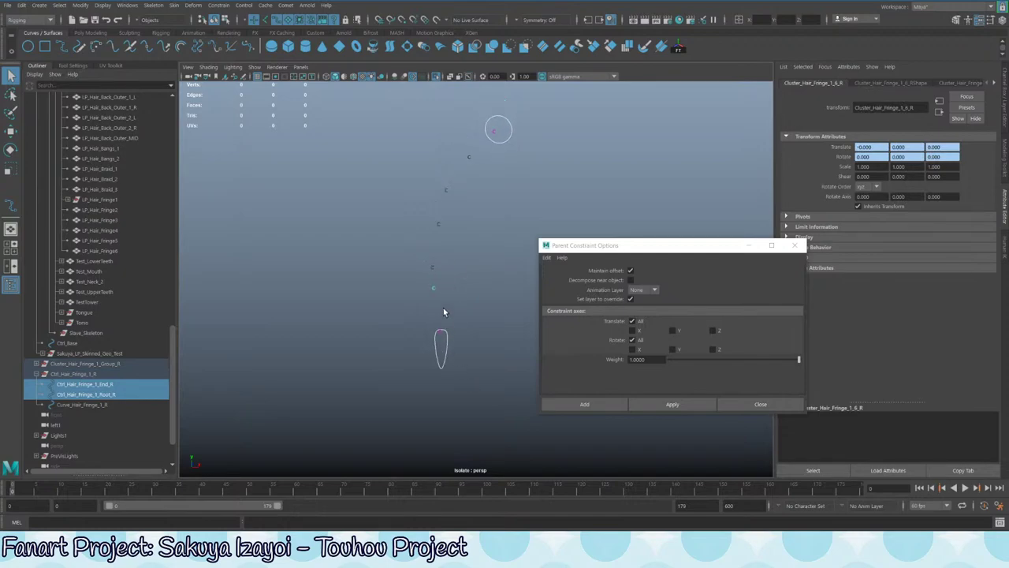
- Test the shared influence on Cluster_Hair_Fringe_1_6_R by moving the end and root controls, and undo the moves
left_click(467, 341)
left_click(442, 352)
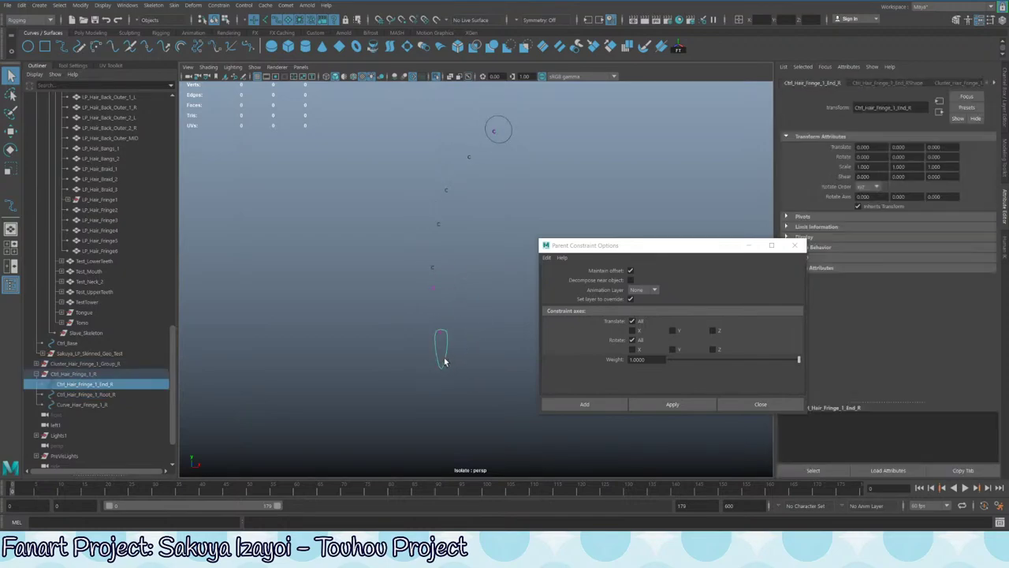
key("w")
left_click_drag(443, 363, 305, 198)
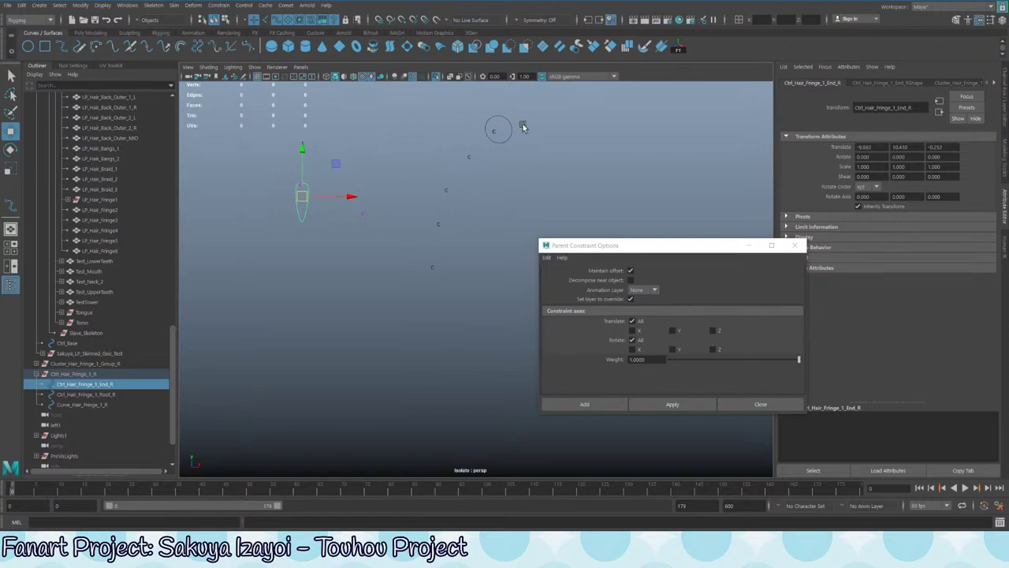
left_click(498, 131)
left_click_drag(498, 131, 681, 132)
key("ctrl+z")
key("ctrl+z")
key("ctrl+z")
key("ctrl+z")
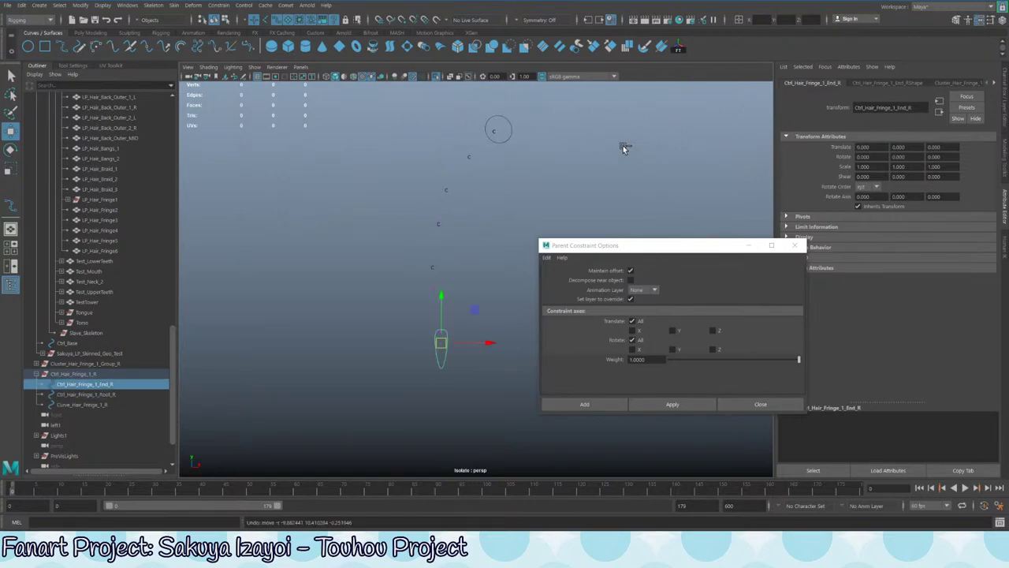
- Set the parent constraint weights of Cluster_Hair_Fringe_1_6_R to 80 for the end control and 20 for the root control
key("q")
left_click(433, 289)
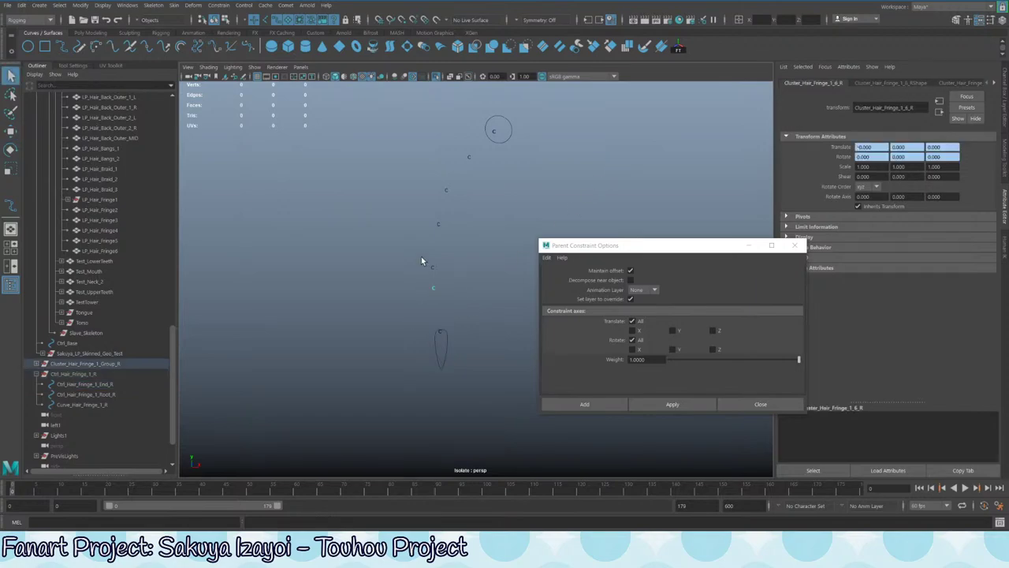
key("ctrl+a")
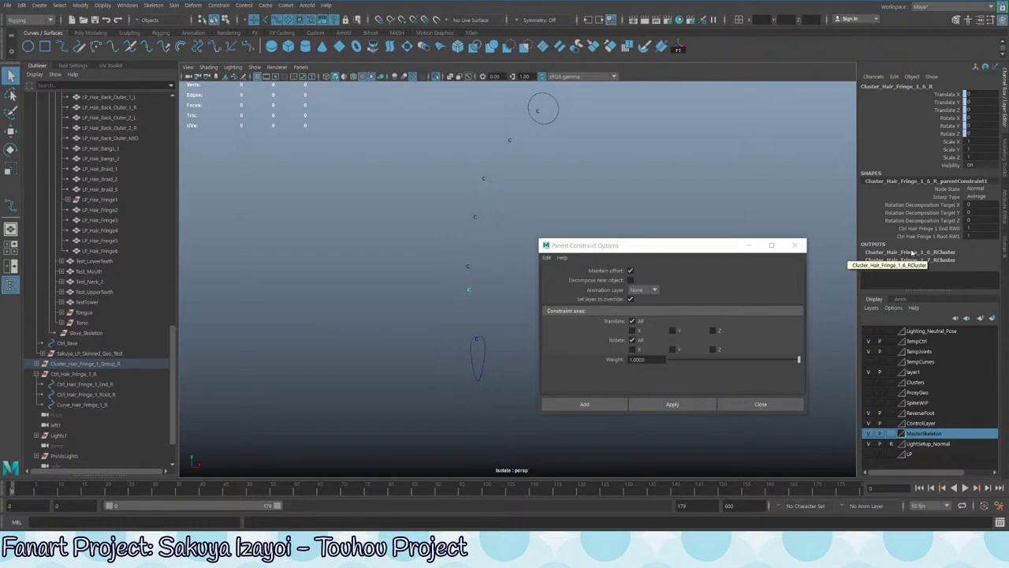
left_click(981, 227)
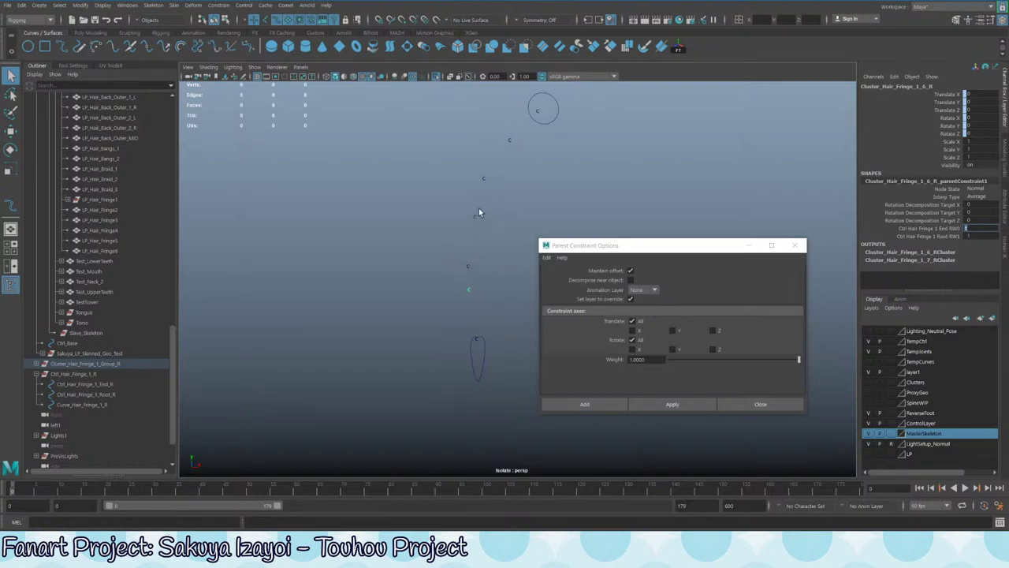
key("Return")
left_click_drag(453, 259, 451, 257)
left_click_drag(487, 227, 477, 175)
left_click_drag(522, 151, 496, 130)
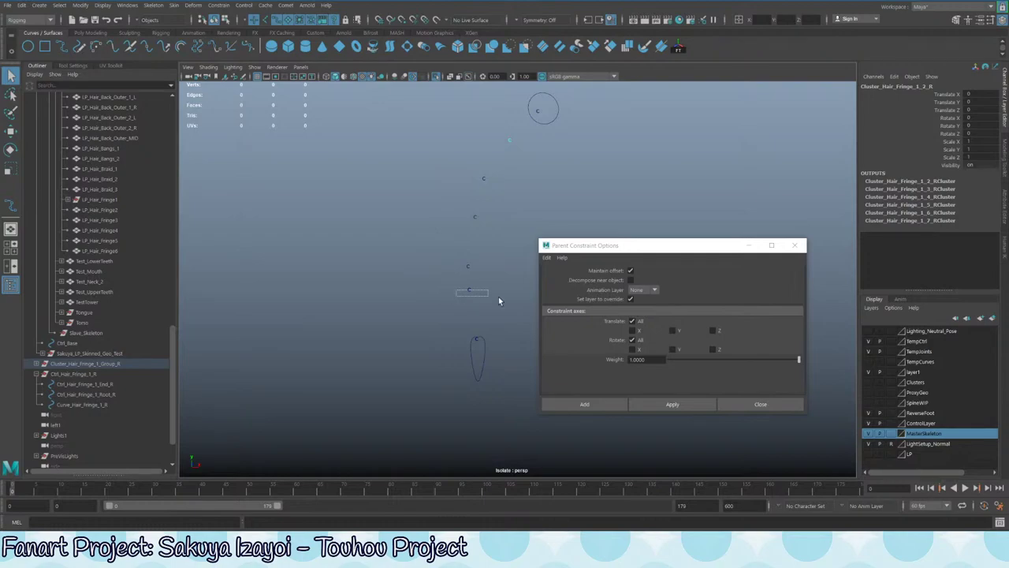
left_click_drag(498, 299, 495, 303)
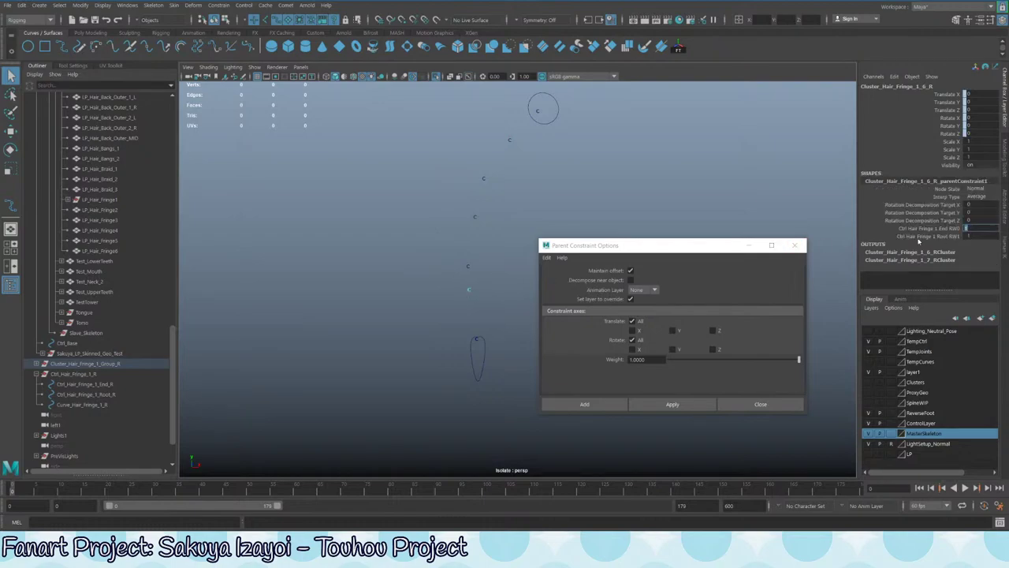
type("80")
key("Tab")
type("20")
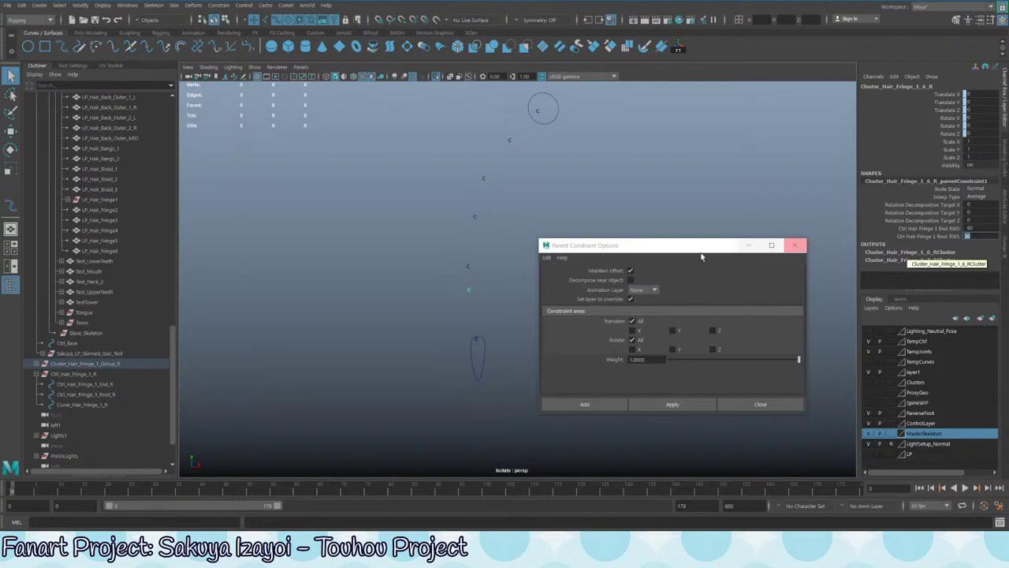
key("Return")
- Test the new weighting by moving Ctrl_Hair_Fringe_1_End_R, undo the move, and reselect Cluster_Hair_Fringe_1_6_R
left_click_drag(508, 386, 314, 367)
key("w")
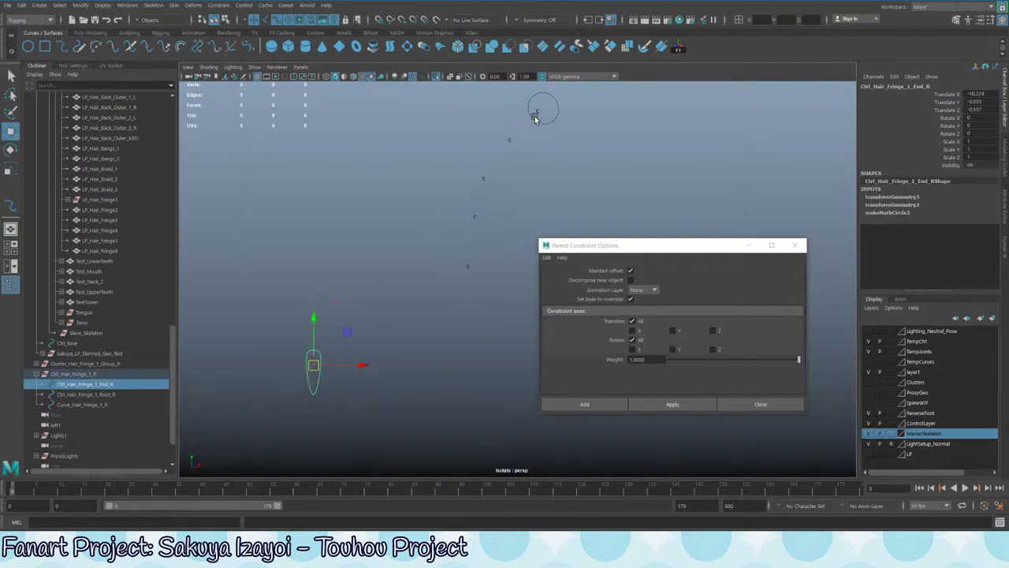
key("ctrl+z")
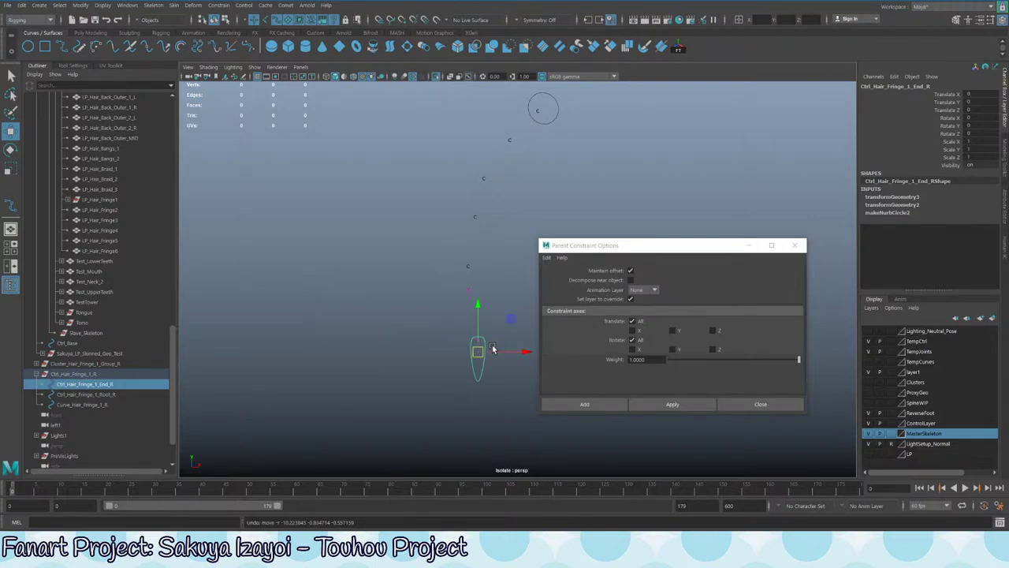
key("q")
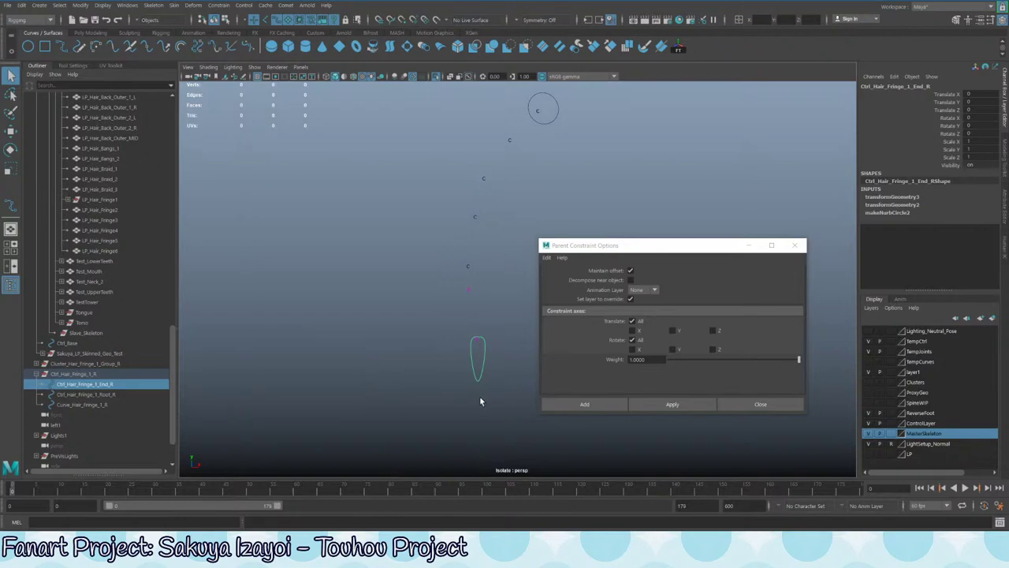
left_click(469, 289)
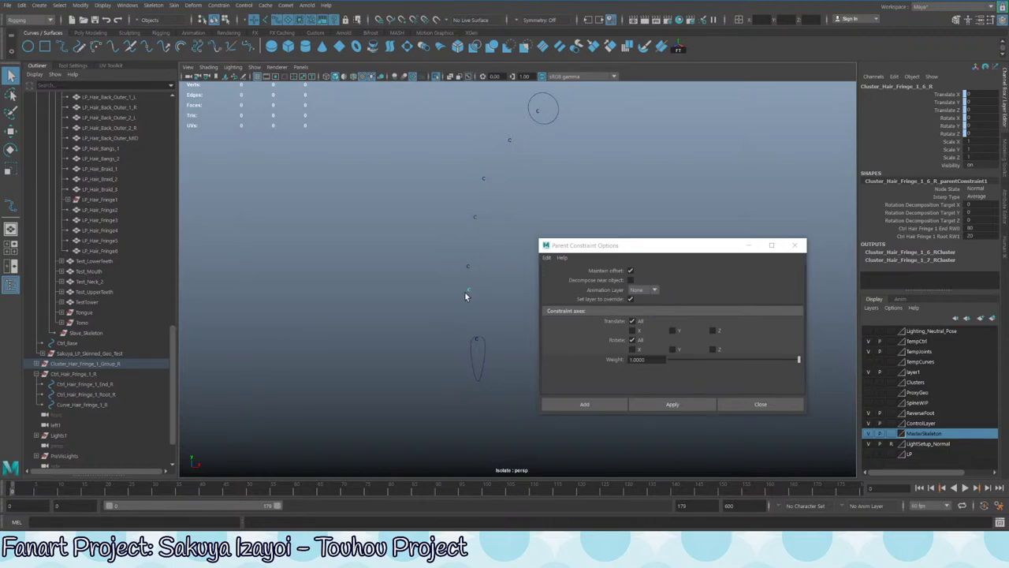
- Set the parent constraint weights of Cluster_Hair_Fringe_1_6_R to 85 for the end control and 15 for the root control
left_click(971, 228)
type("85")
key("Tab")
type("15")
- Parent-constrain Cluster_Hair_Fringe_1_5_R to both Ctrl_Hair_Fringe_1_End_R and Ctrl_Hair_Fringe_1_Root_R with Maintain offset on
left_click(465, 264)
middle_click_drag(439, 323, 418, 335, "alt")
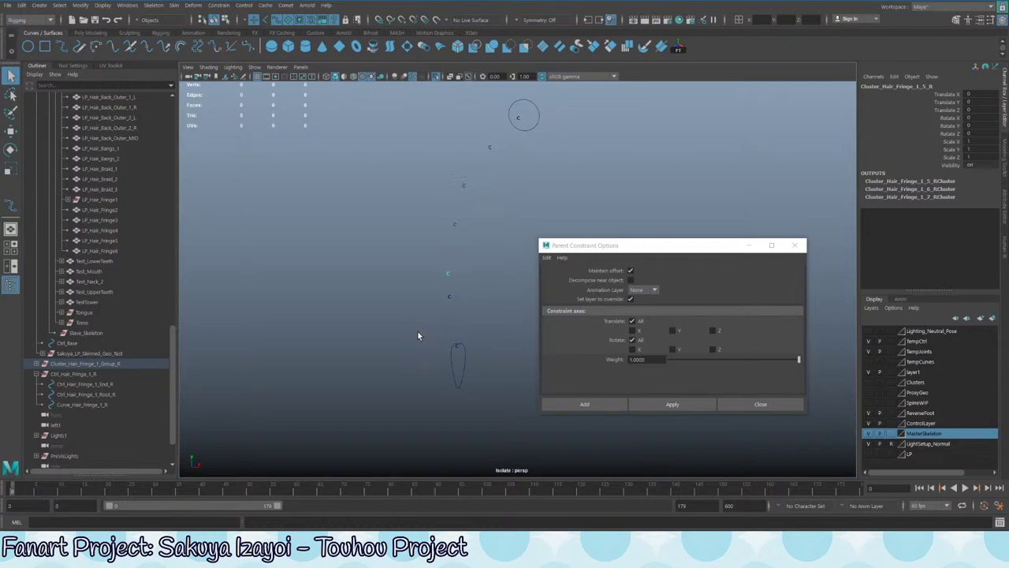
left_click(1004, 156)
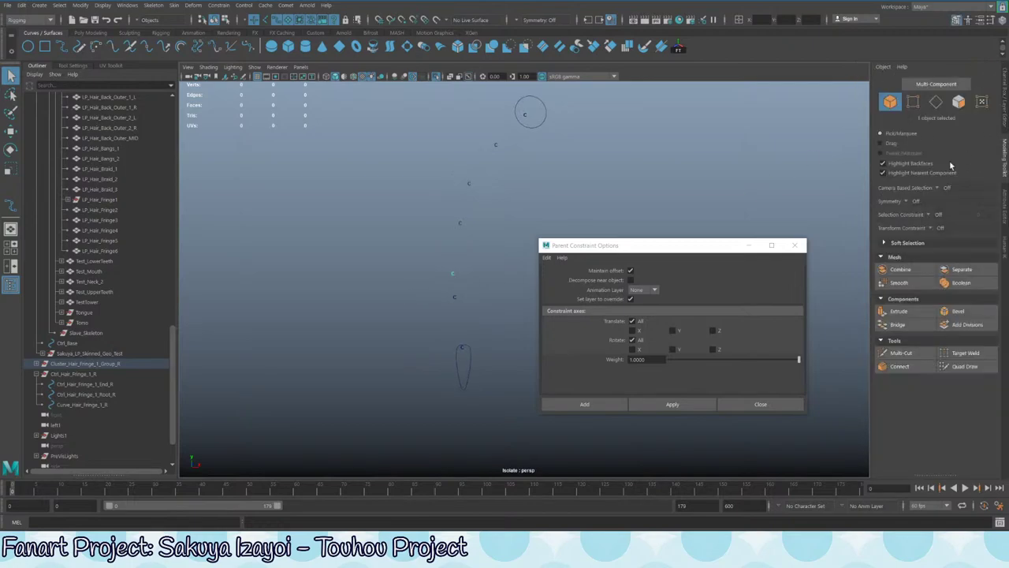
left_click(461, 377)
left_click(541, 105, "shift")
left_click(454, 274, "shift")
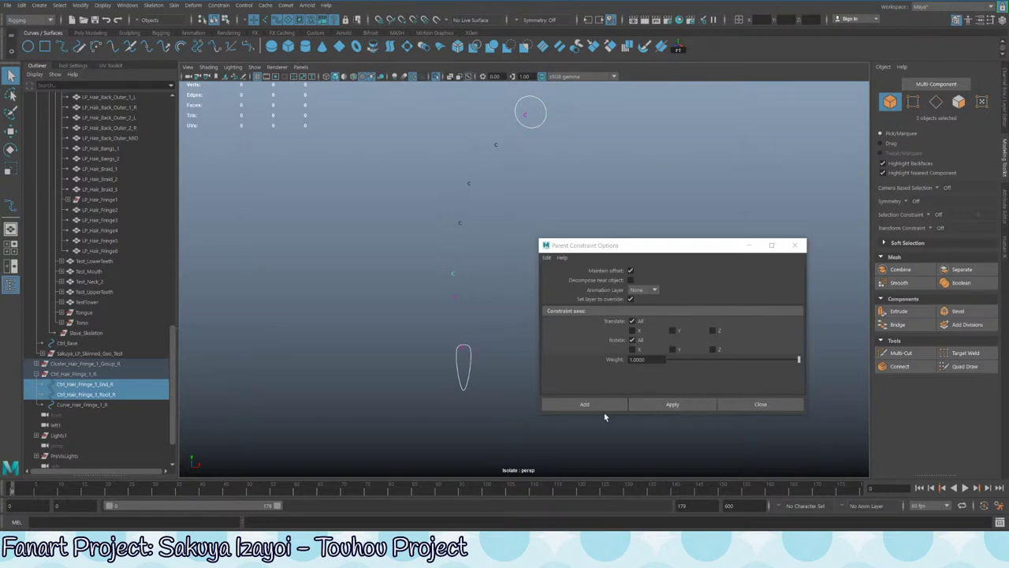
left_click(585, 405)
- Parent-constrain fringe clusters 4, 3 and 2 one at a time to both the end and root controls
middle_click_drag(477, 328, 442, 326, "alt")
left_click(435, 350)
left_click(511, 120, "shift")
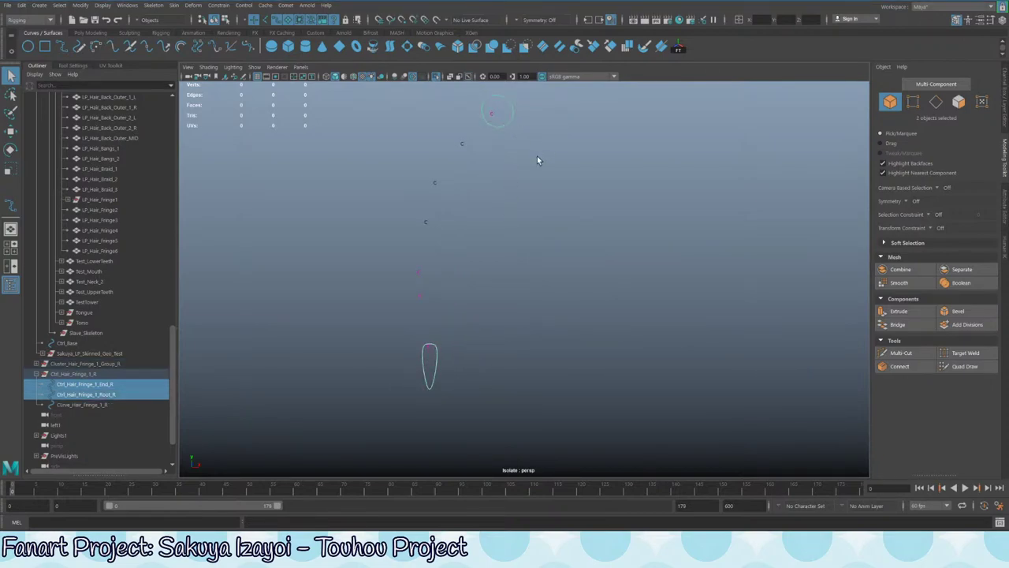
left_click(425, 221, "shift")
left_click(423, 367)
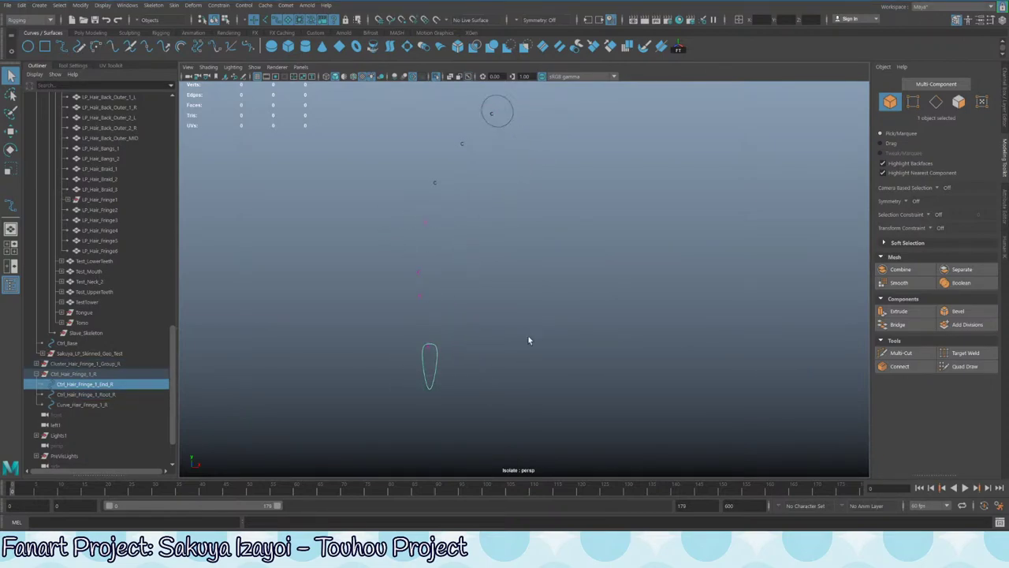
left_click(511, 112, "shift")
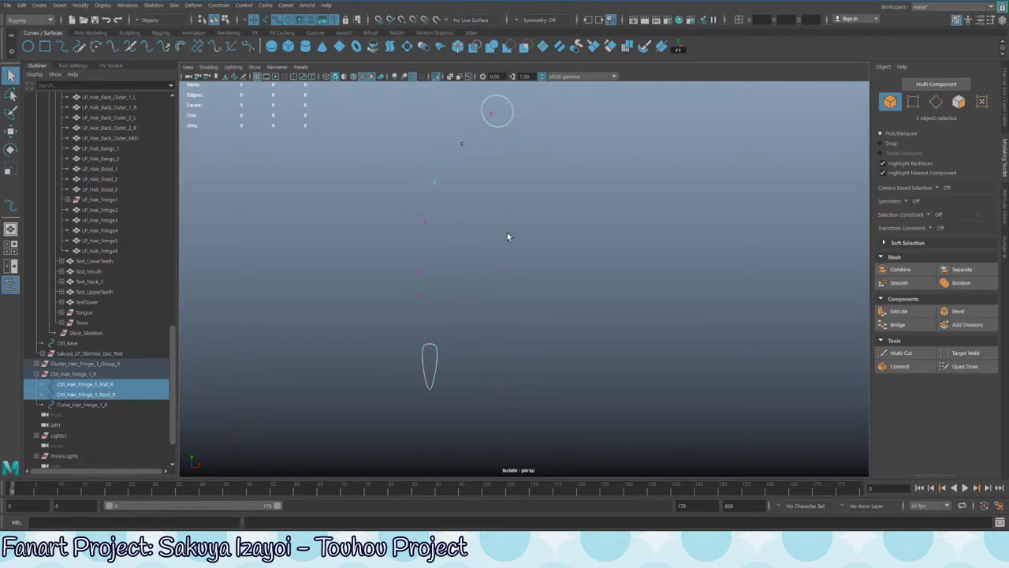
left_click(430, 380)
left_click(507, 113, "shift")
left_click(494, 342)
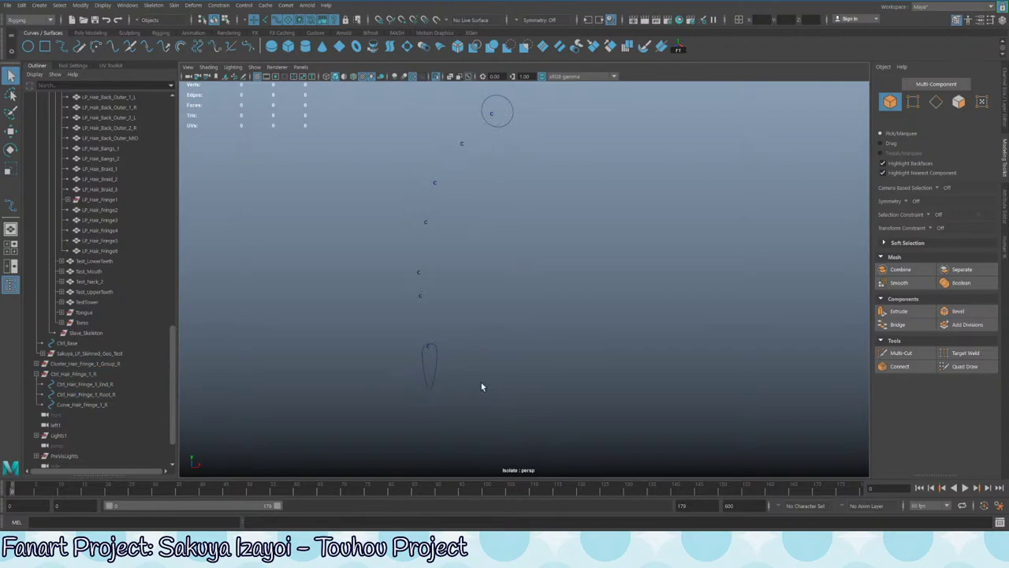
left_click(434, 378)
middle_click_drag(512, 371, 540, 375, "alt")
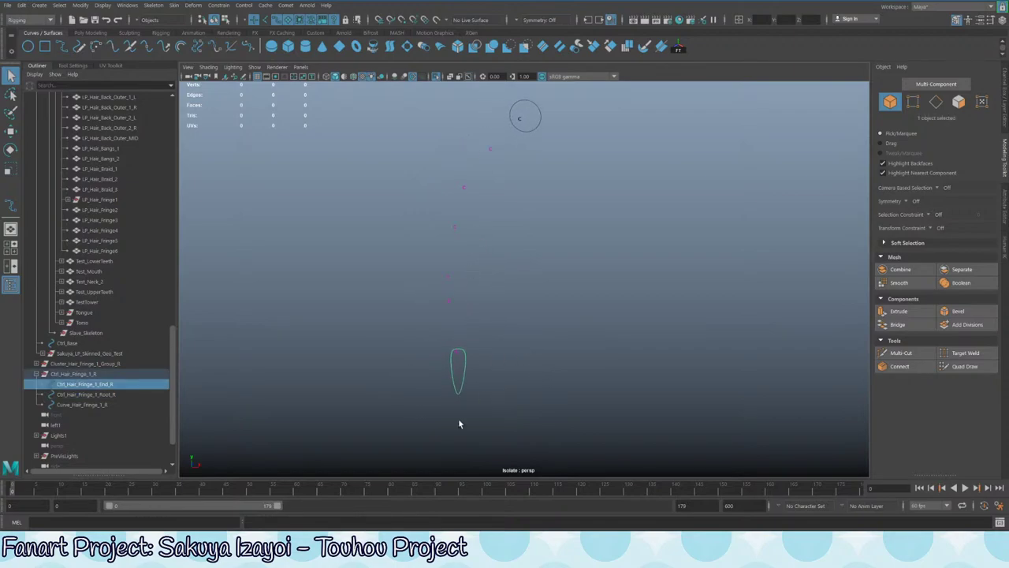
- Set the parent constraint weights of Cluster_Hair_Fringe_1_5_R to 0.8 for the end control and 0.2 for the root control
left_click(444, 301)
left_click_drag(435, 272, 453, 281)
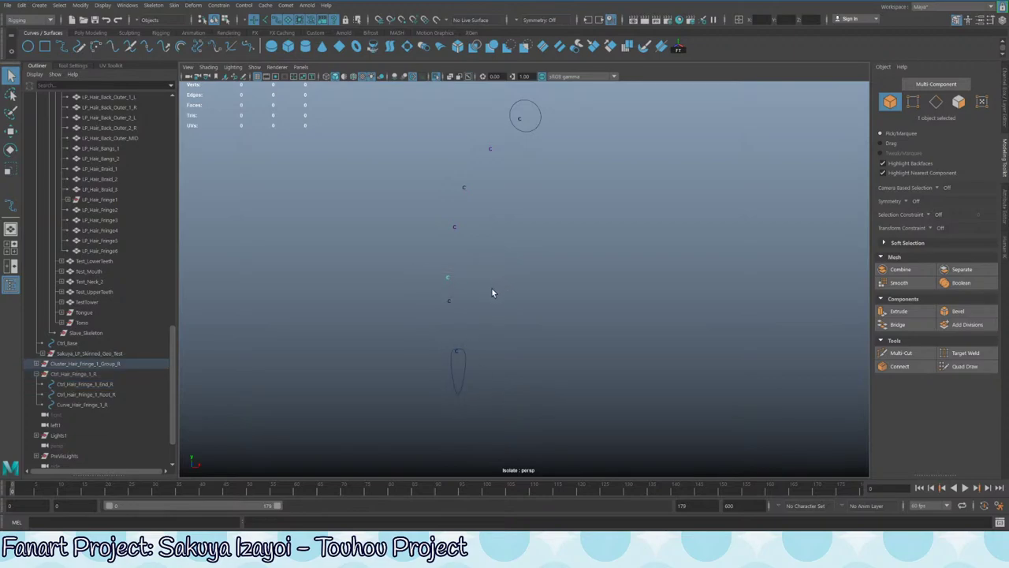
key("ctrl+a")
key("ctrl+a")
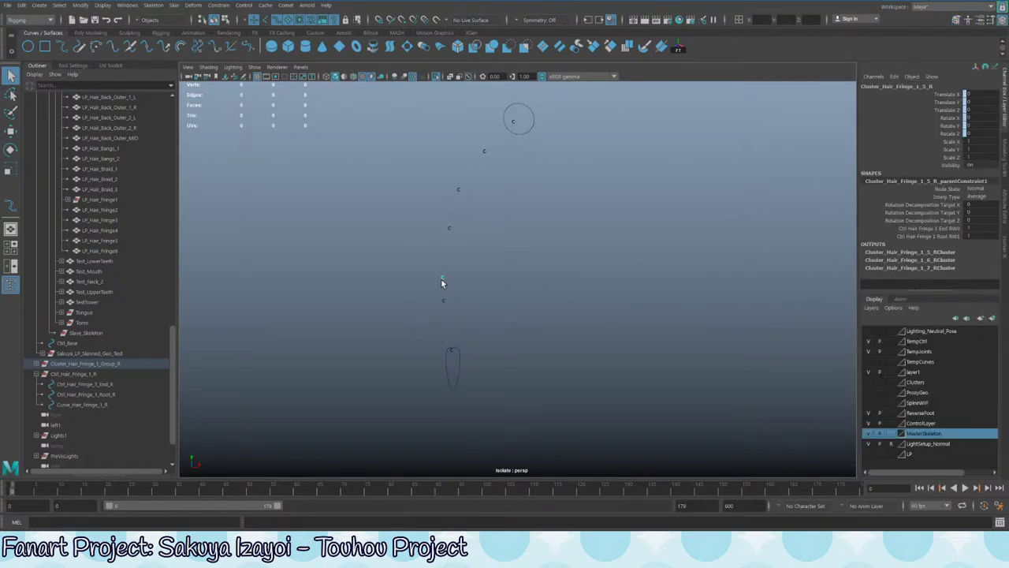
left_click(978, 228)
type("0.8")
key("Tab")
type("0.2")
key("Return")
- Set the parent constraint weights of Cluster_Hair_Fringe_1_6_R to 0.8 for the end control and 0.2 for the root control
left_click(449, 229)
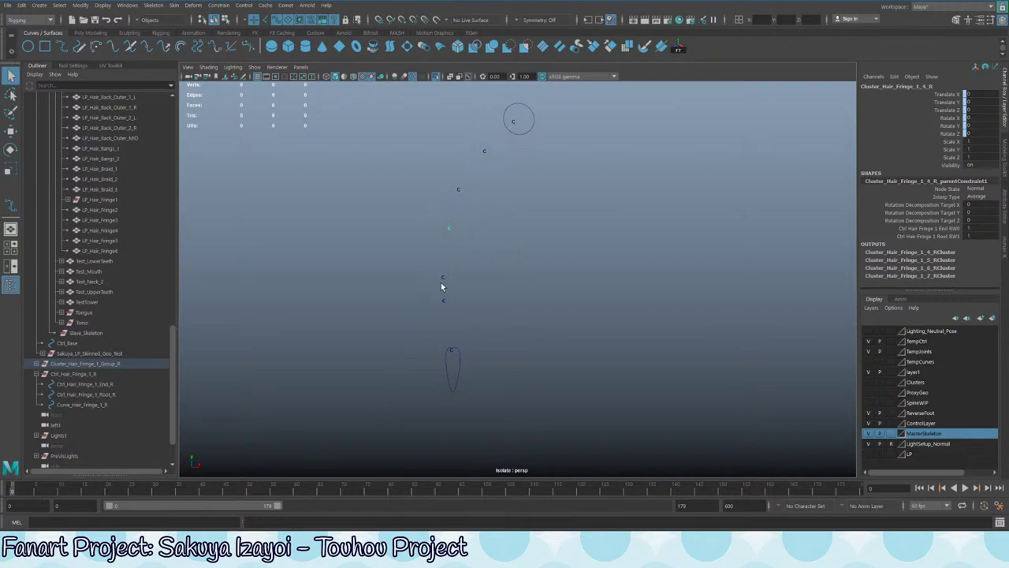
left_click_drag(435, 276, 478, 286)
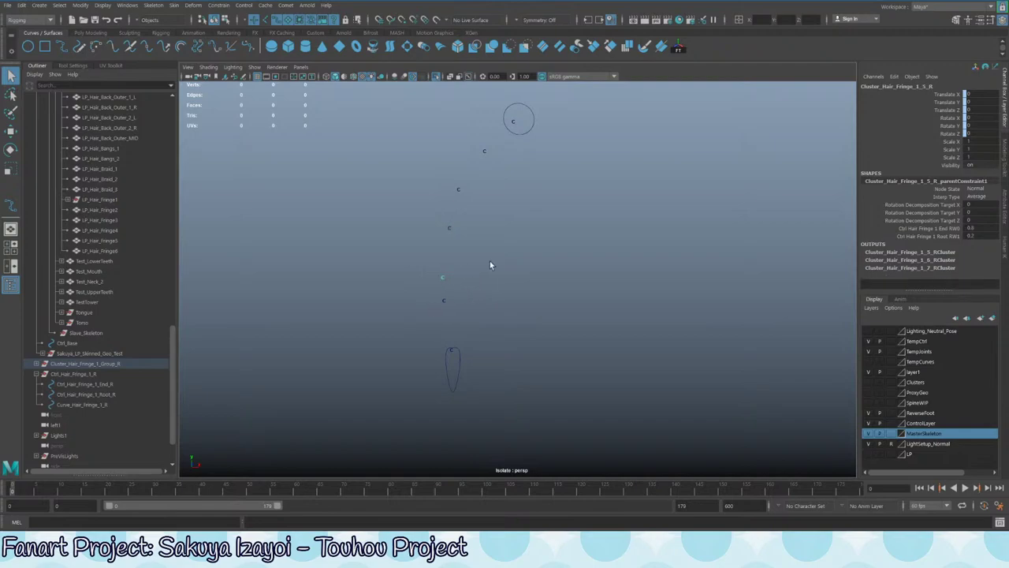
double_click(969, 228)
left_click_drag(434, 290, 475, 321)
left_click(976, 229)
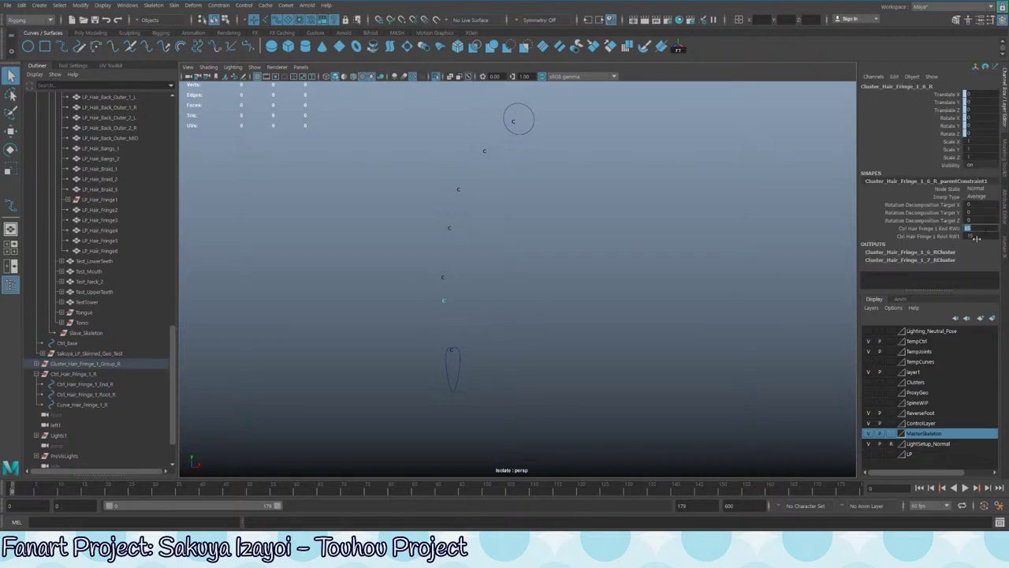
double_click(976, 236)
type("20")
left_click(978, 228)
type("0.")
type(".8")
key("Tab")
type("0")
- Set the parent constraint weights of Cluster_Hair_Fringe_1_5_R to 0.75 for the end control and 0.25 for the root control
left_click(442, 277)
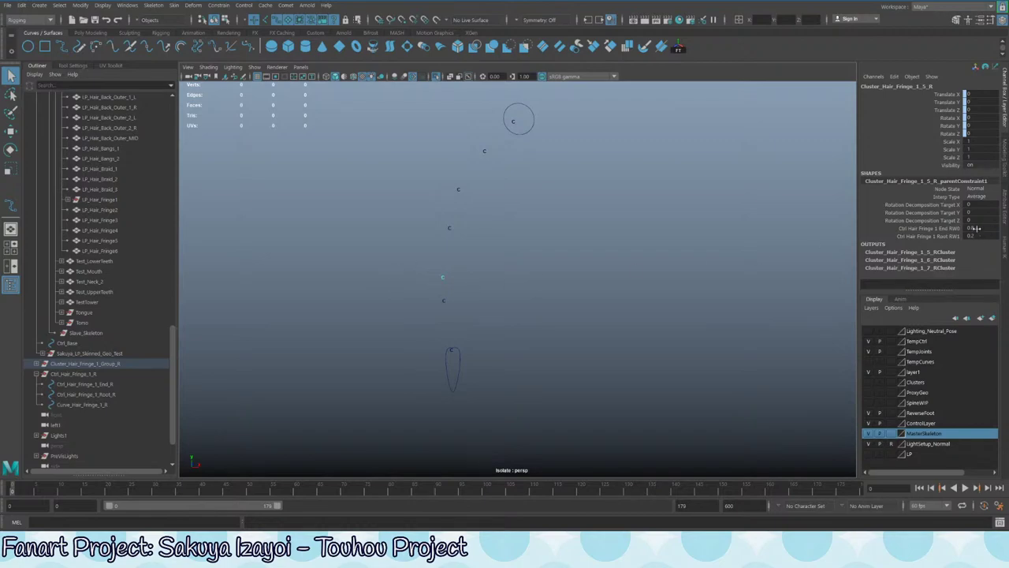
left_click(976, 228)
type("0.75")
key("Tab")
type("0.15")
key("Return")
- Set the parent constraint weights of Cluster_Hair_Fringe_1_4_R to 0.55 for the end control and 0.45 for the root control
left_click(448, 228)
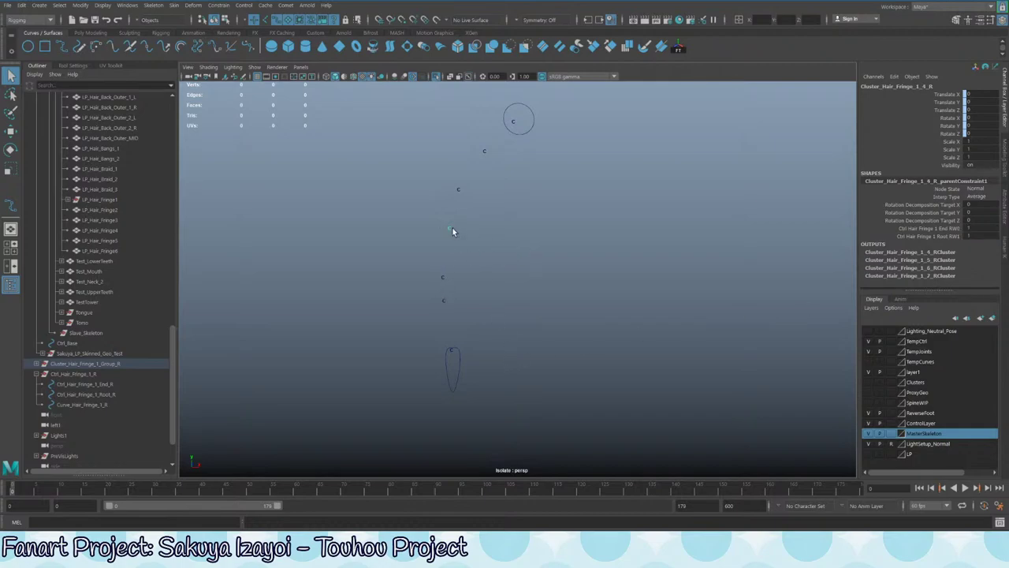
double_click(977, 228)
type("0.5")
key("Tab")
type("00.456")
key("BackSpace")
key("Return")
- Compare the lower clusters' weights, set Cluster_Hair_Fringe_1_3_R's end control weight to 0.4, and lower its root control weight
left_click(458, 189)
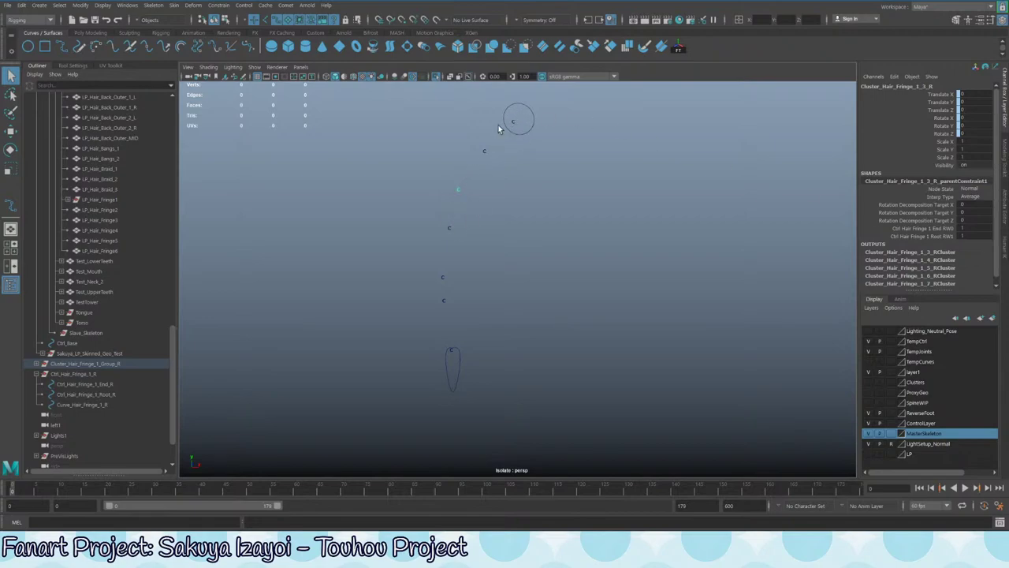
left_click(448, 230)
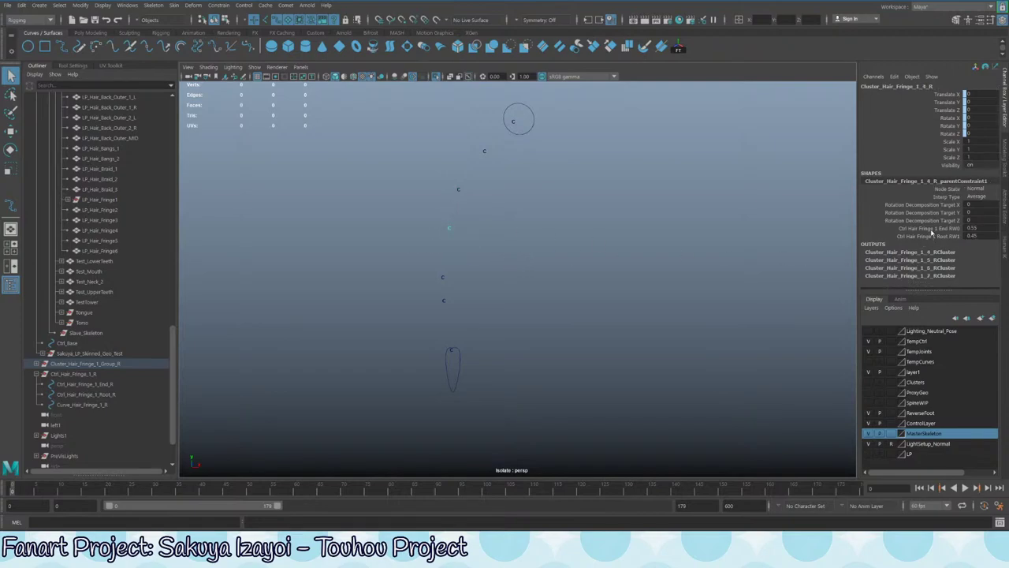
left_click_drag(421, 269, 476, 280)
left_click_drag(426, 288, 543, 306)
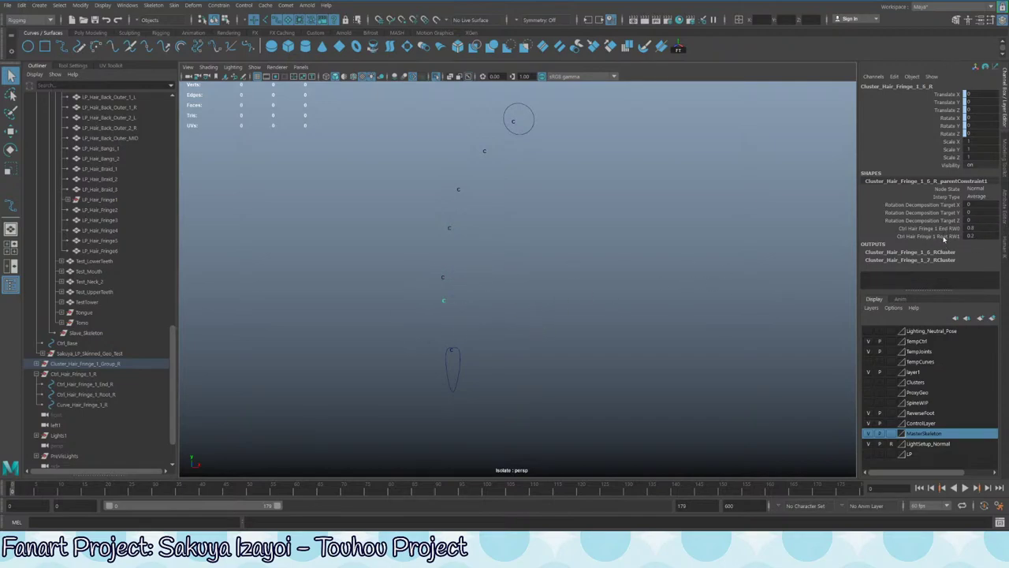
left_click_drag(423, 267, 483, 287)
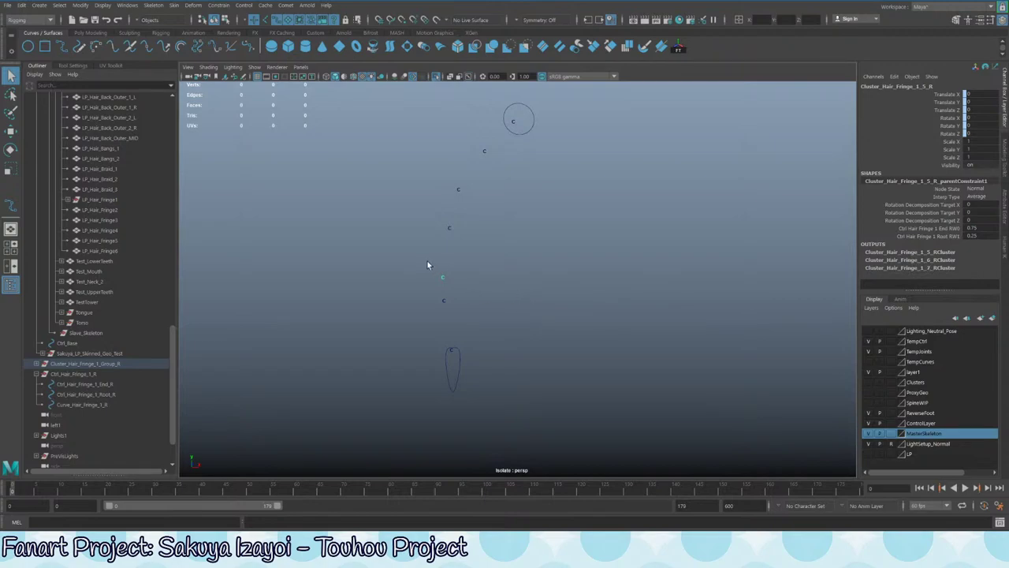
left_click_drag(439, 219, 475, 235)
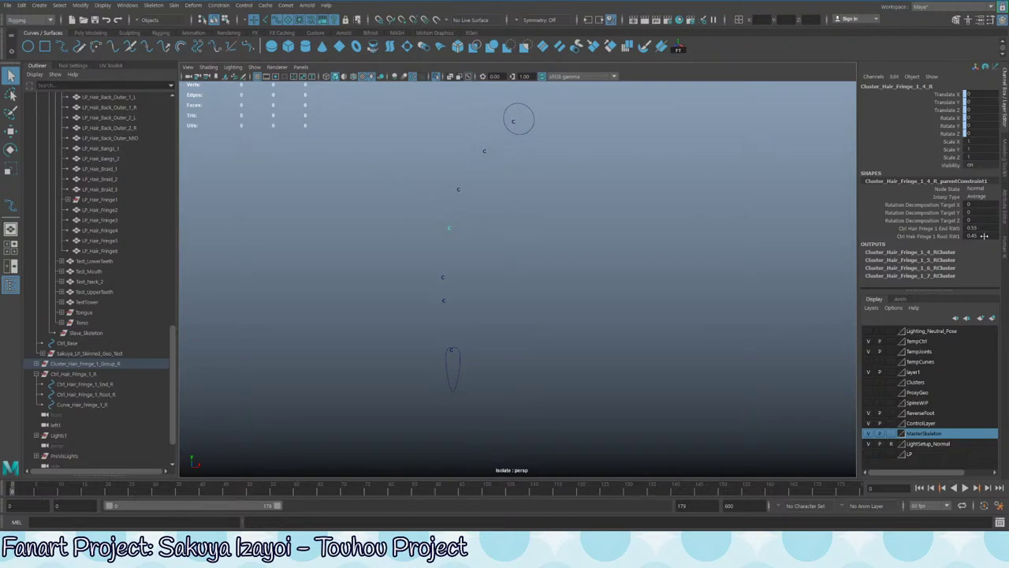
left_click_drag(405, 176, 594, 209)
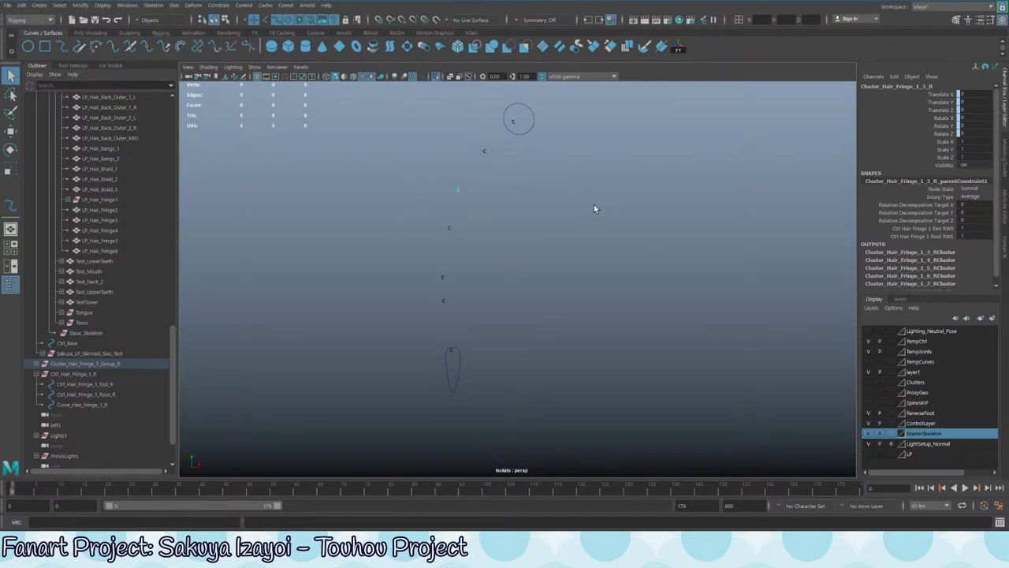
double_click(985, 229)
type("0.40")
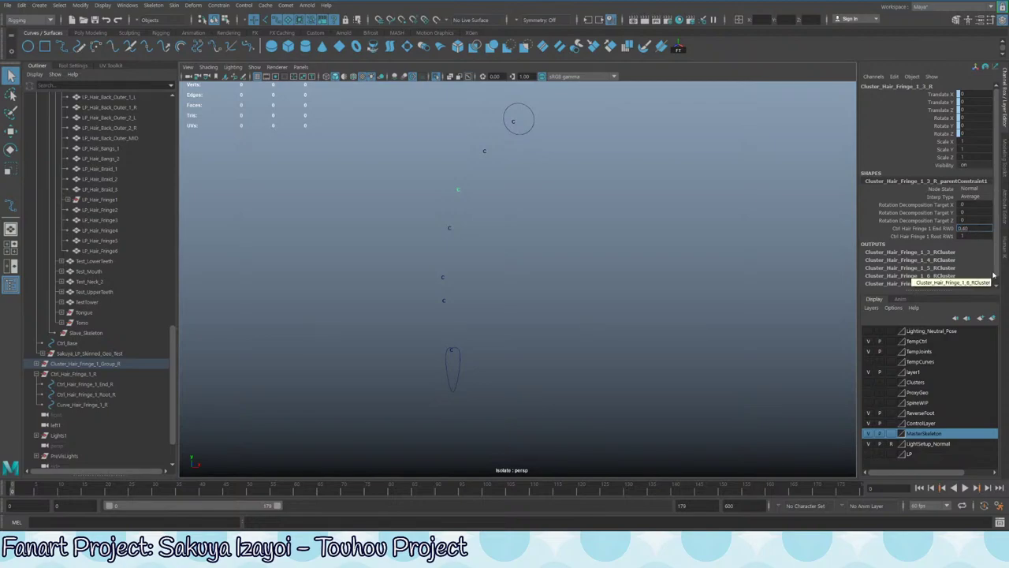
key("Tab")
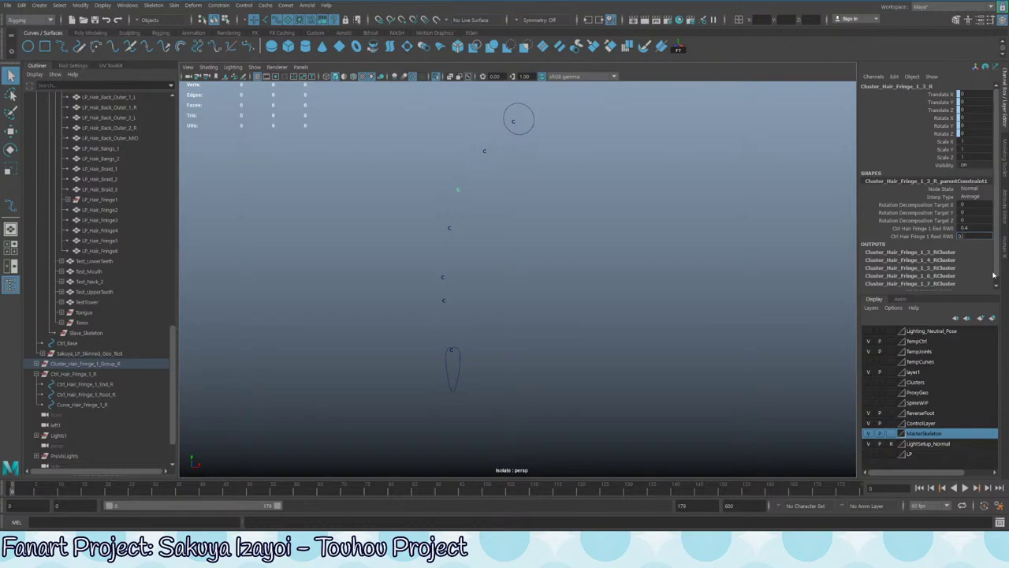
- Adjust the parent constraint weights of Cluster_Hair_Fringe_1_2_R for the end and root controls
left_click(484, 152)
double_click(965, 228)
type("0.")
key("Tab")
- Test the graded cluster weights by moving the end and root controls, and undo the moves
left_click(455, 390)
scroll(514, 395, "down", 4)
key("w")
mouse_move(482, 335)
left_mouse_down()
mouse_move(358, 408)
mouse_move(458, 273)
mouse_move(622, 349)
mouse_move(372, 274)
mouse_move(269, 328)
mouse_move(559, 378)
mouse_move(596, 337)
mouse_move(335, 292)
mouse_move(331, 270)
mouse_move(483, 333)
left_mouse_up()
left_click(519, 186)
left_click_drag(525, 194, 557, 151)
key("ctrl+z")
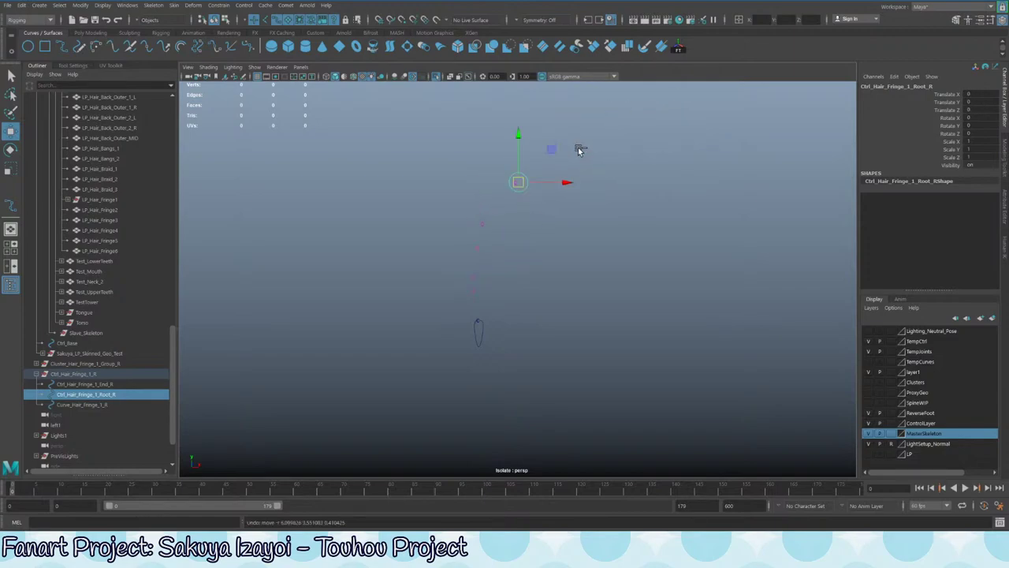
- Exit the isolated view, test Ctrl_Hair_Fringe_1_End_R by moving it within the full rig, and undo the move
left_click(475, 332)
key("ctrl+1")
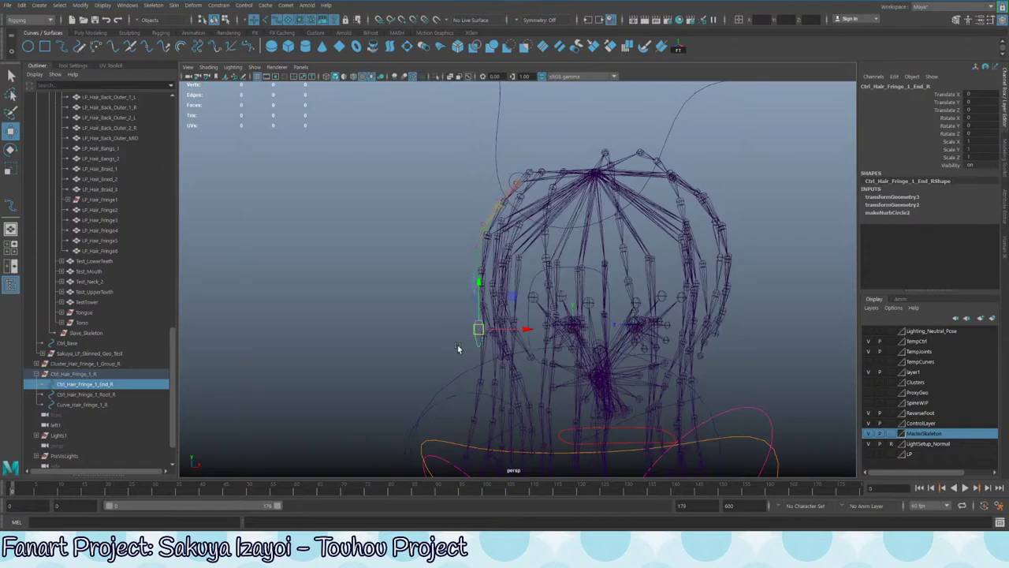
left_click_drag(457, 349, 433, 265, "alt")
key("q")
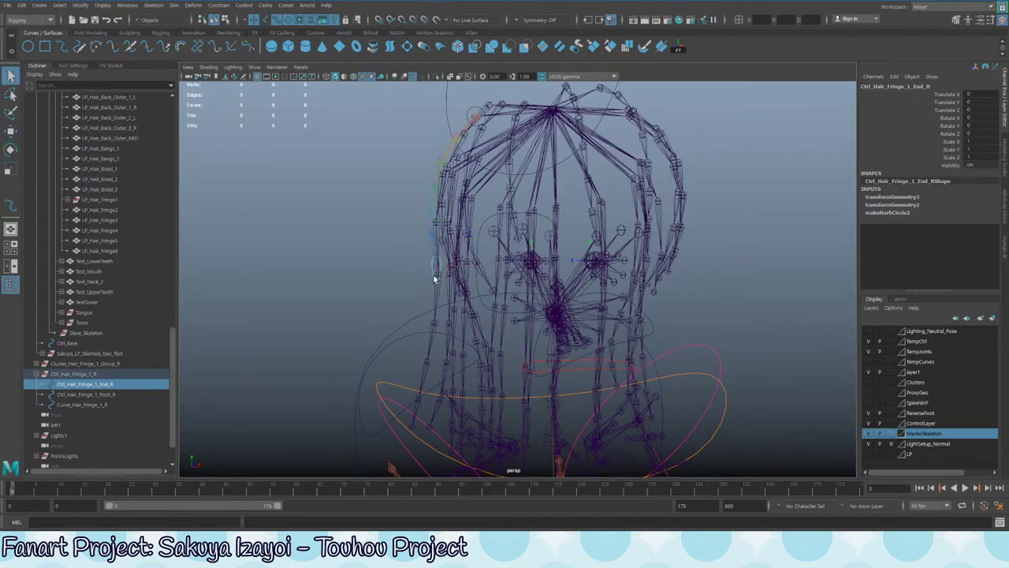
key("w")
left_click_drag(436, 267, 342, 208)
key("ctrl+z")
- Save the scene
middle_click_drag(348, 296, 424, 375, "alt")
right_click_drag(465, 213, 506, 294, "alt")
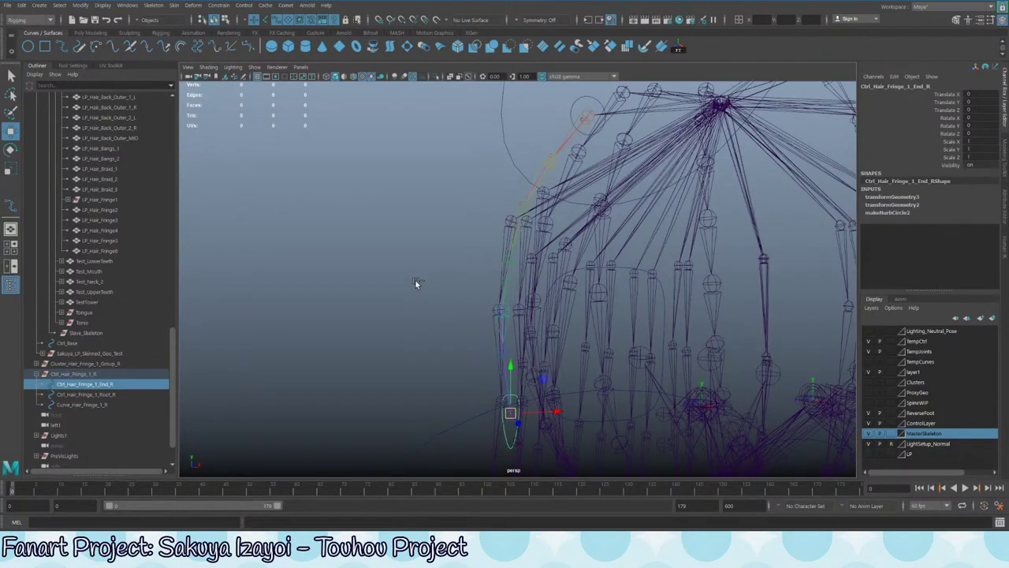
key("ctrl+s")
- Select the Hair_Fringe_1_1_R joint together with Curve_Hair_Fringe_1_R and isolate them in the viewport
left_click(484, 279)
left_click_drag(475, 285, 237, 382, "alt")
left_click(96, 403)
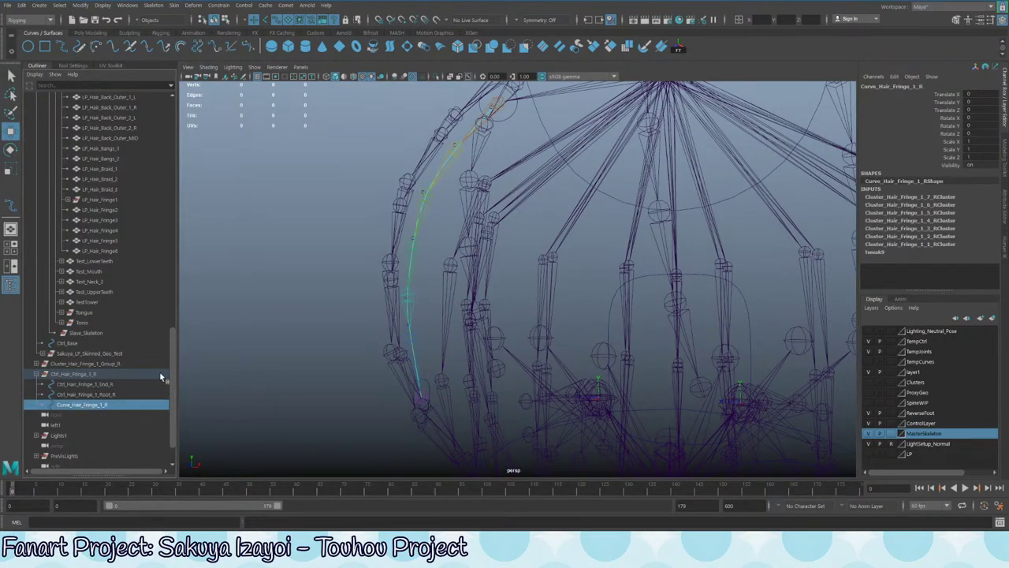
key("f")
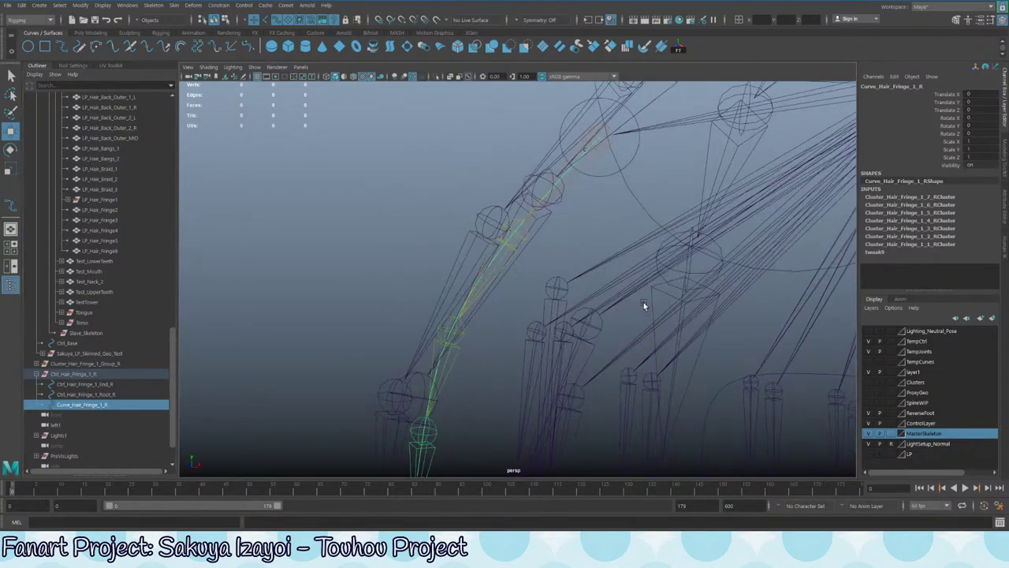
key("q")
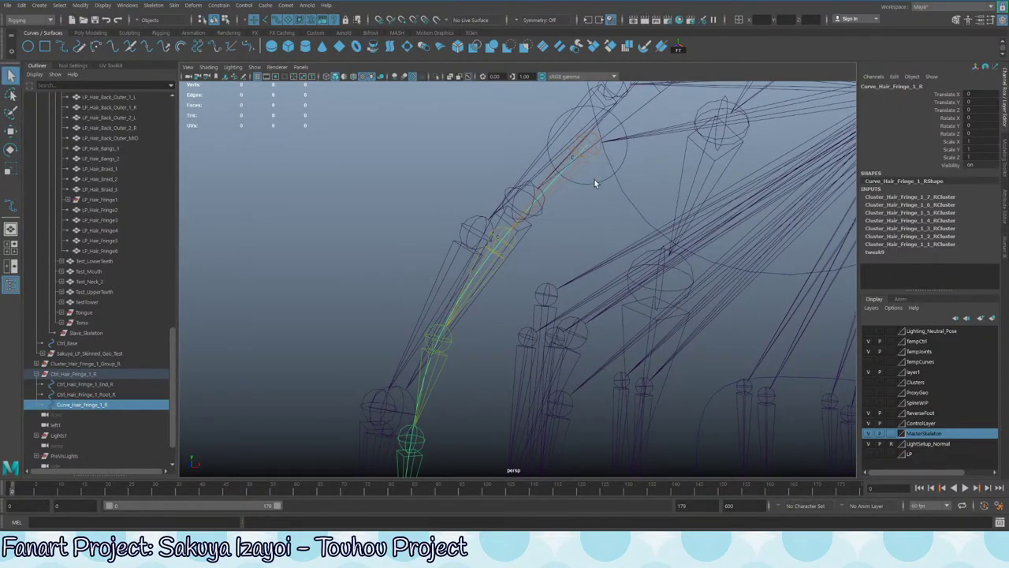
left_click(591, 156)
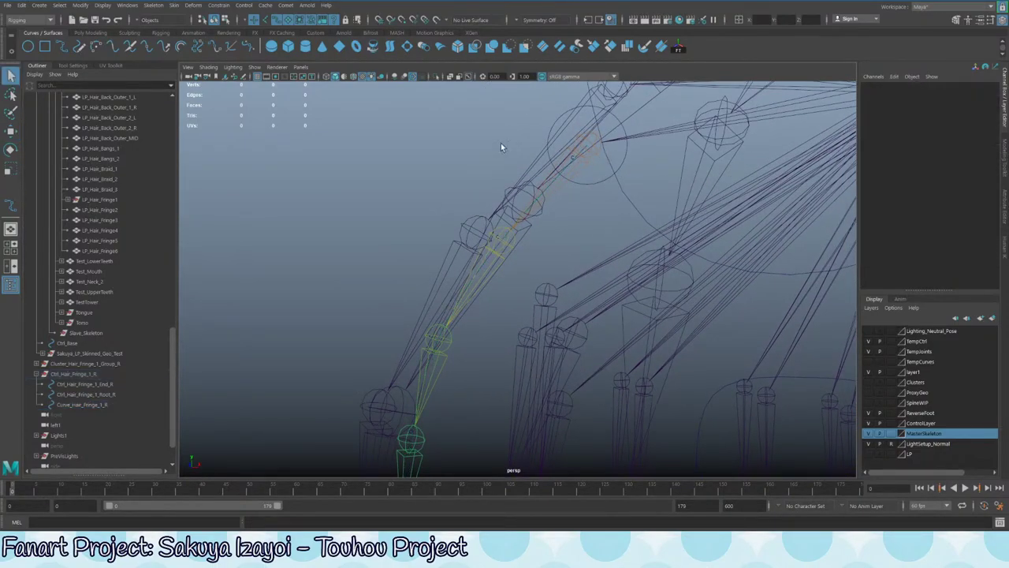
left_click(596, 155)
left_click_drag(618, 250, 467, 240, "alt")
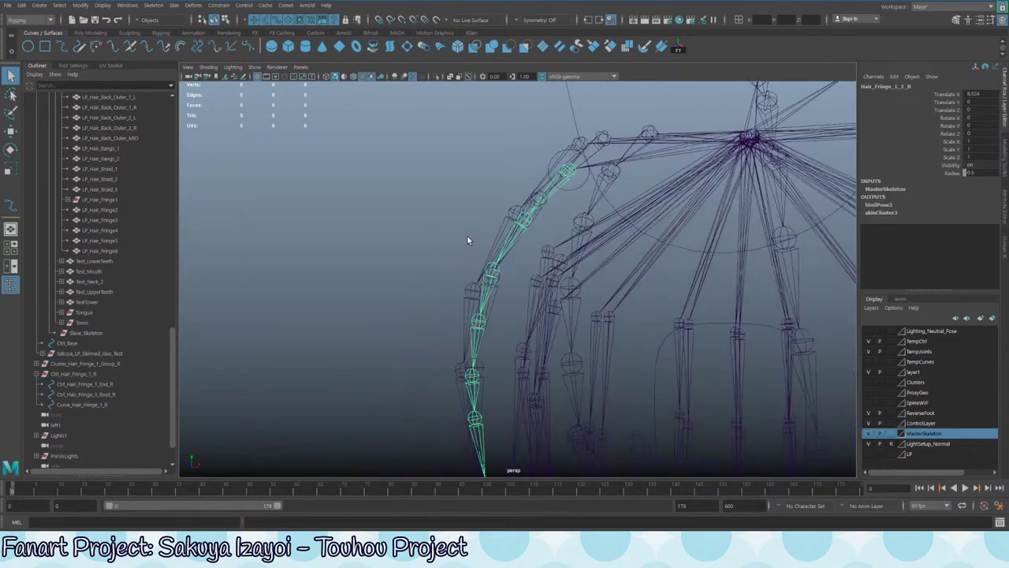
left_click(89, 405)
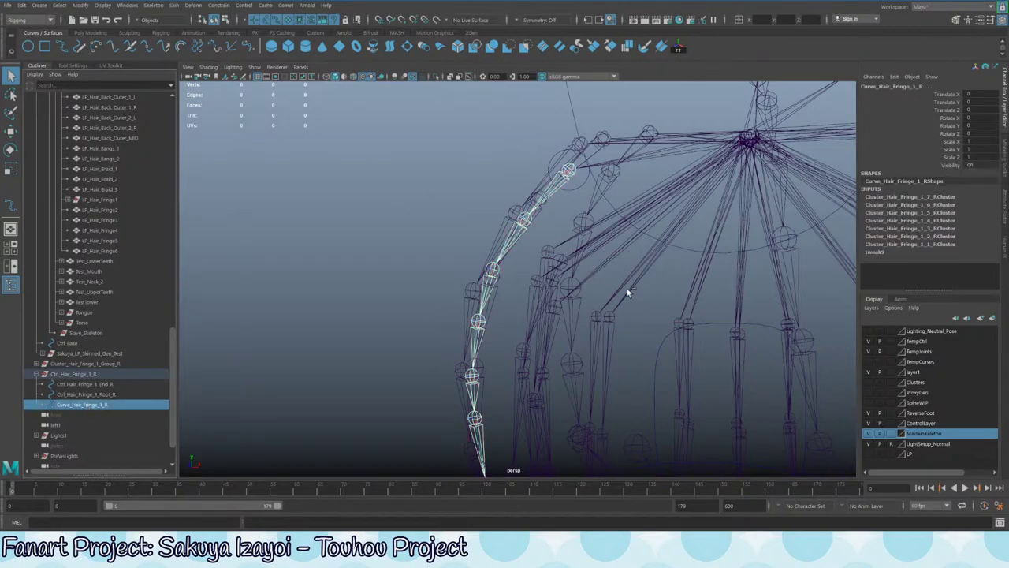
left_click_drag(627, 287, 496, 215, "alt")
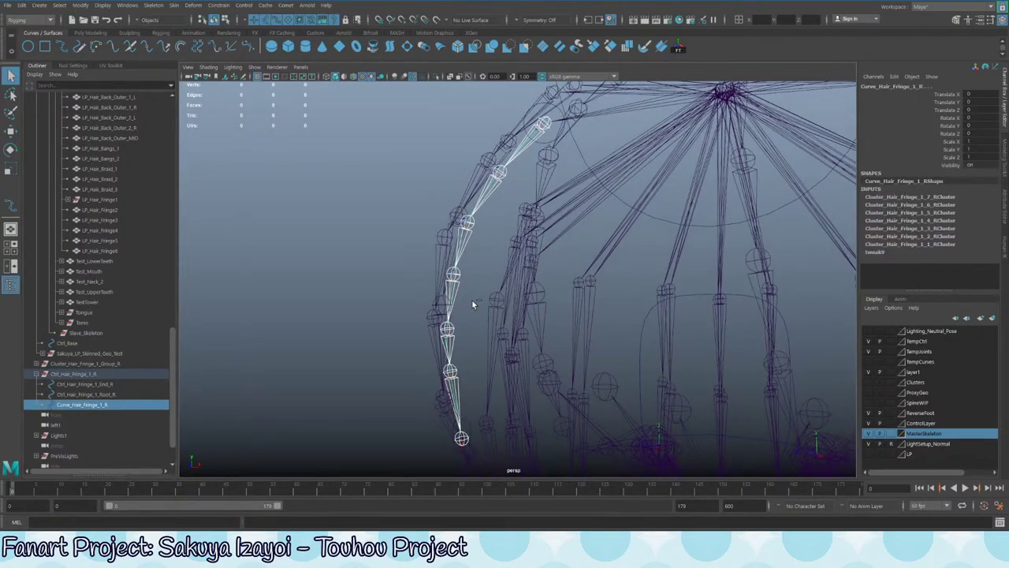
key("ctrl+1")
left_click_drag(479, 290, 452, 203, "alt")
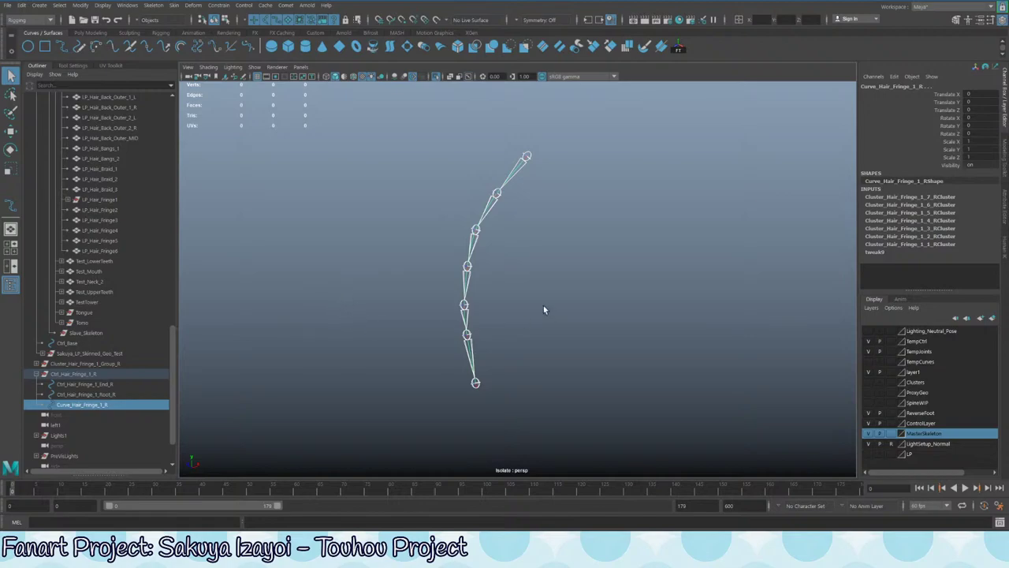
- Examine the Hair_Fringe joint chain and Curve_Hair_Fringe_1_R by selecting the joints and the curve in turn
middle_click_drag(488, 212, 522, 244, "alt")
scroll(520, 240, "up", 3)
left_click(516, 227)
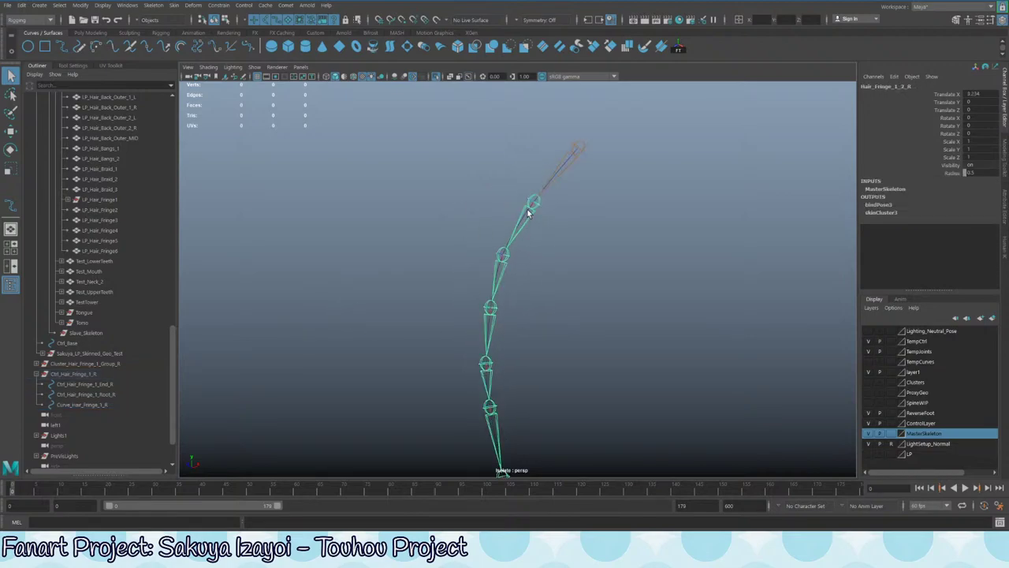
left_click(526, 212)
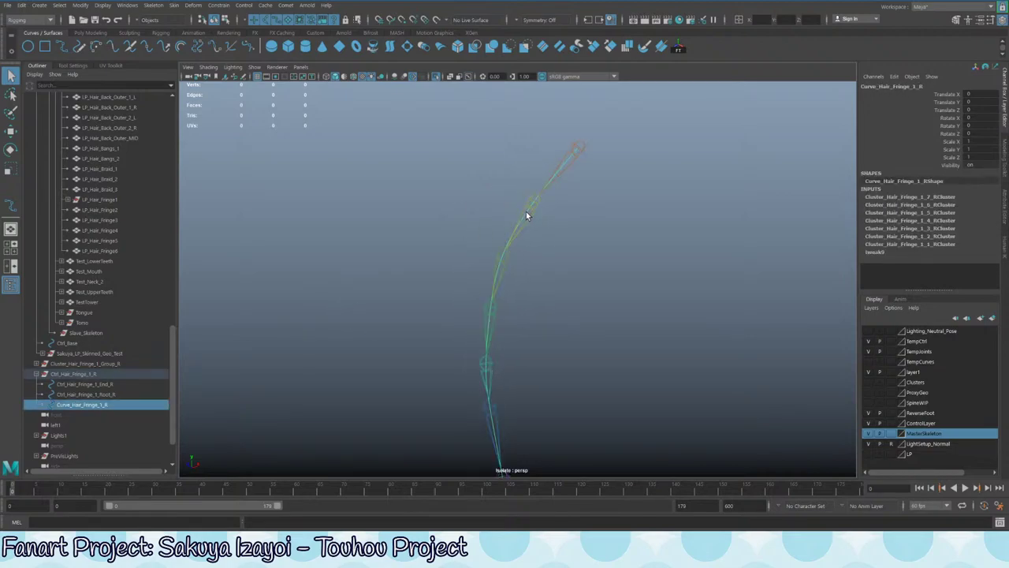
left_click(572, 173)
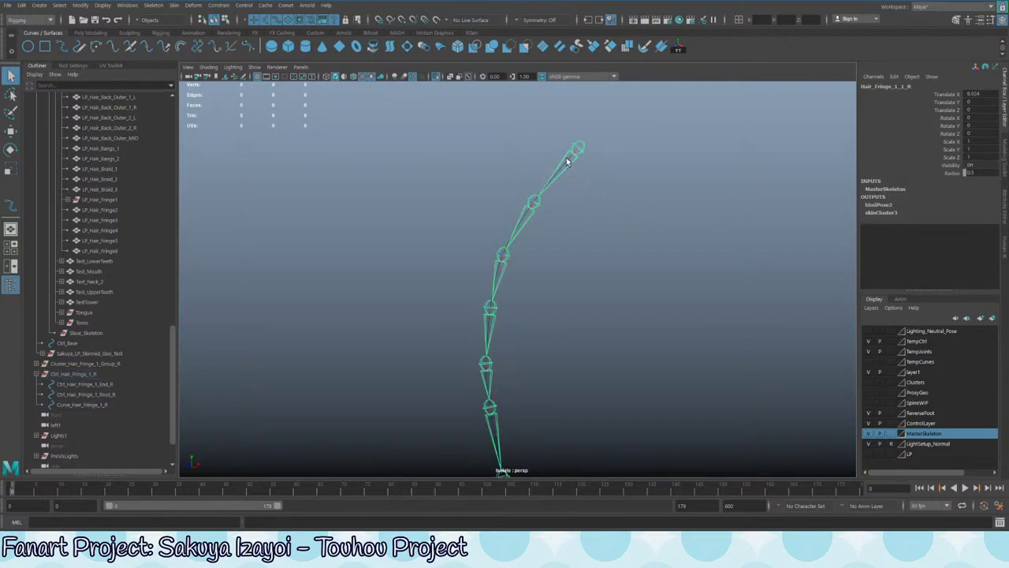
left_click(570, 163)
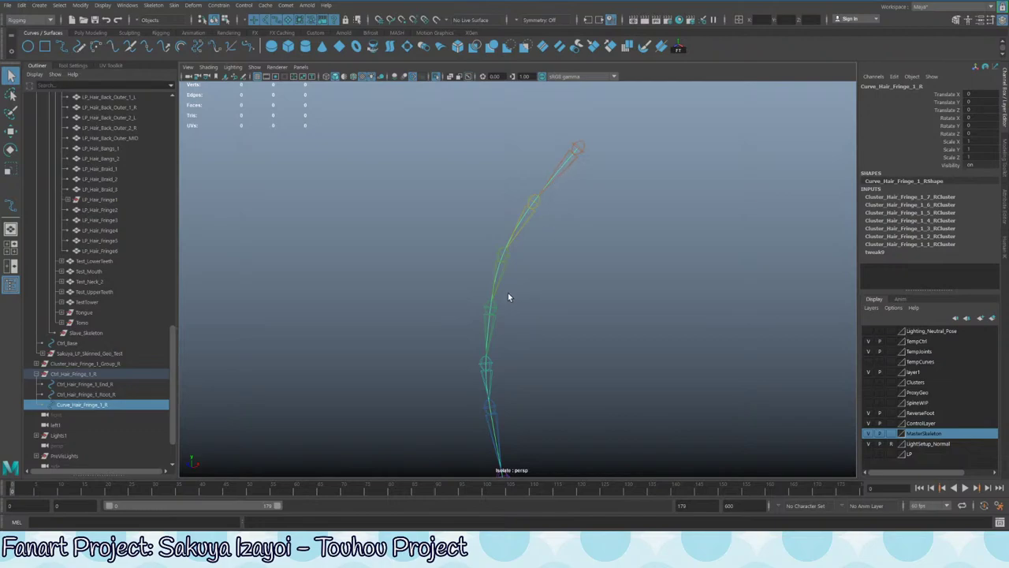
left_click(585, 147)
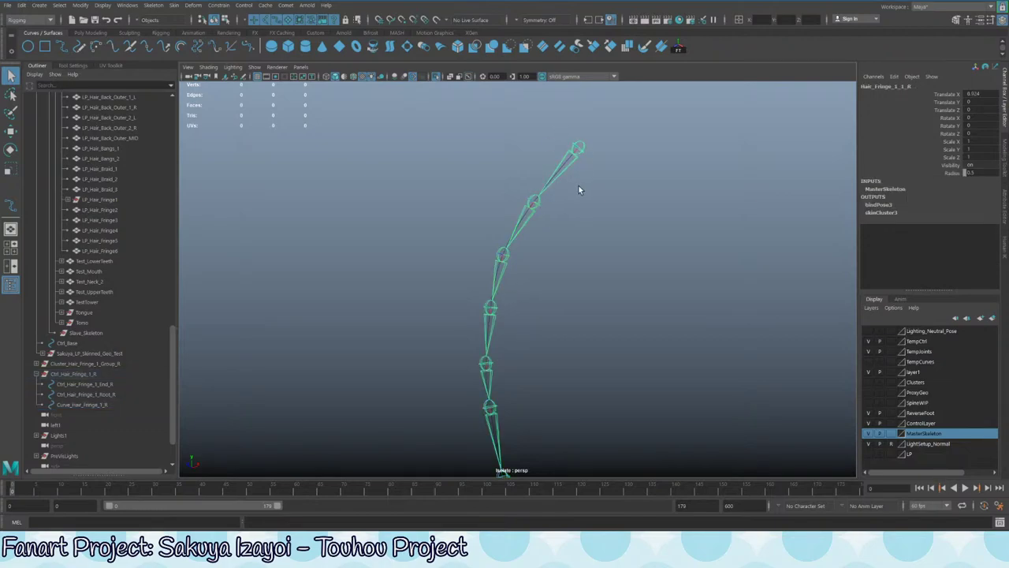
- Create an IK spline handle from Hair_Fringe_1_1_R to Hair_Fringe_1_7_R using Curve_Hair_Fringe_1_R, with Root on curve enabled and Auto create curve disabled
left_click(162, 33)
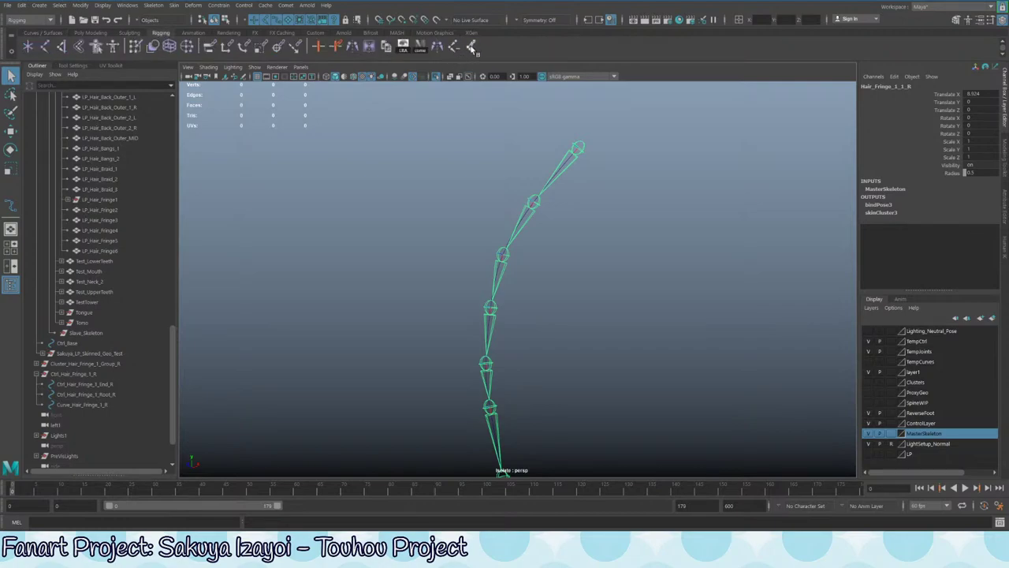
double_click(471, 47)
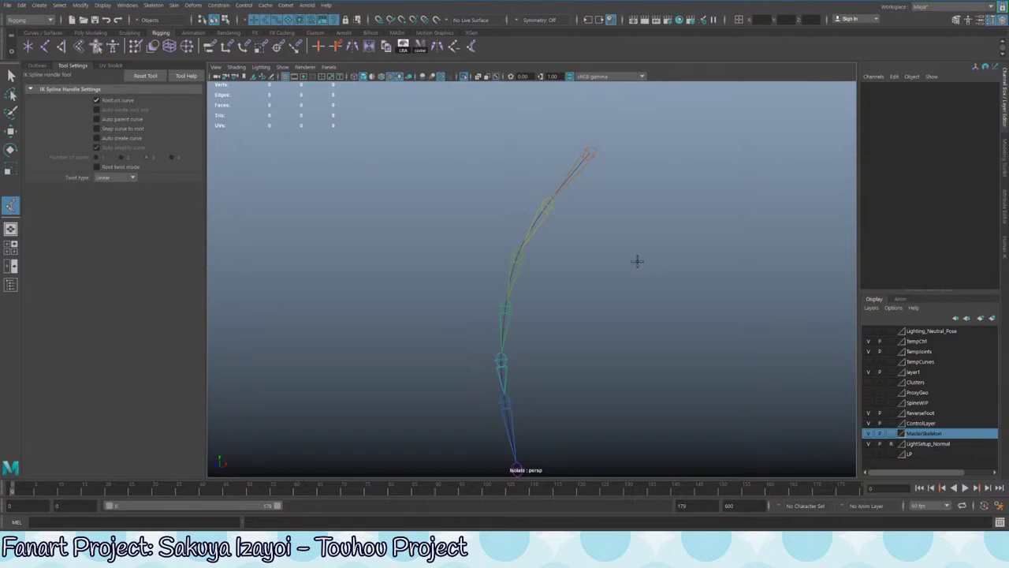
middle_click_drag(637, 261, 468, 171, "alt")
scroll(468, 171, "down", 1)
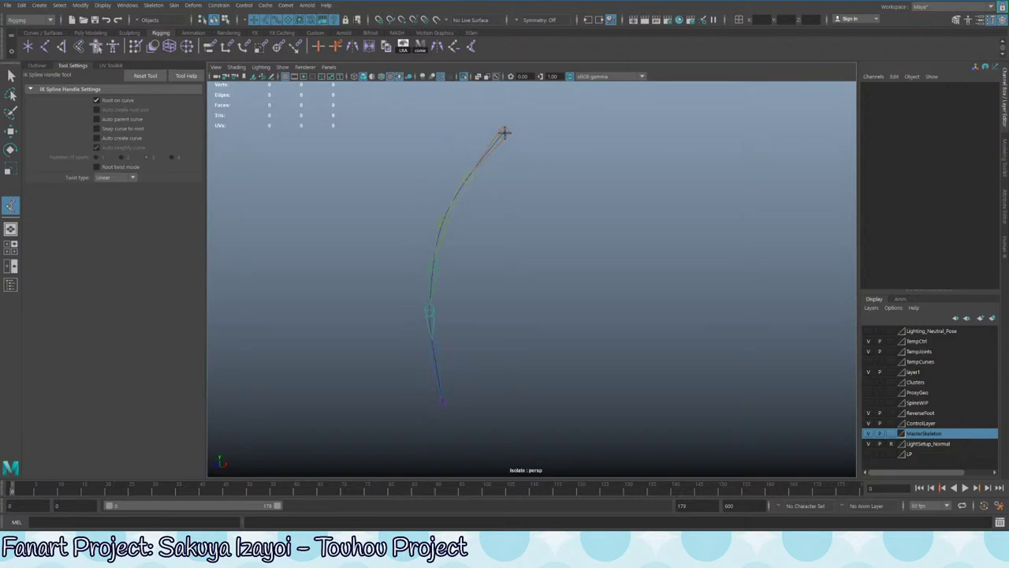
middle_click_drag(461, 267, 454, 374, "alt")
right_click_drag(454, 374, 554, 270, "alt")
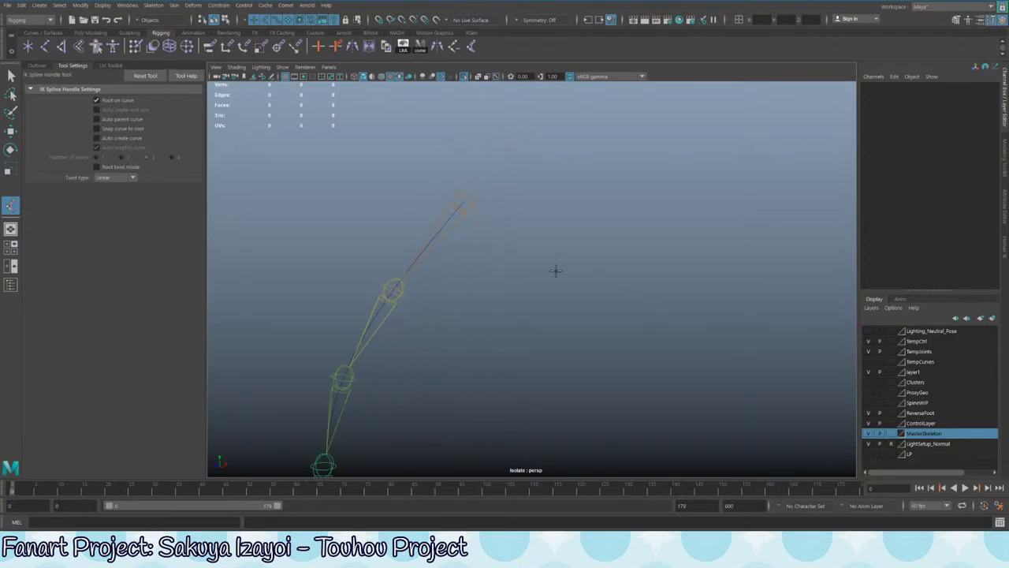
left_click(471, 204)
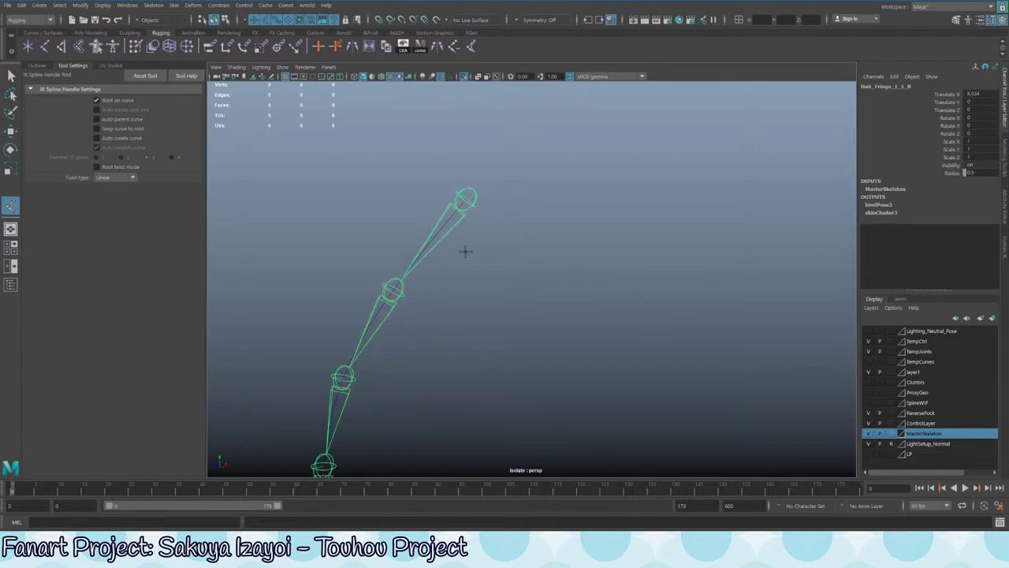
middle_click_drag(459, 354, 471, 216, "alt")
middle_click_drag(432, 310, 458, 247, "alt")
left_click(422, 264)
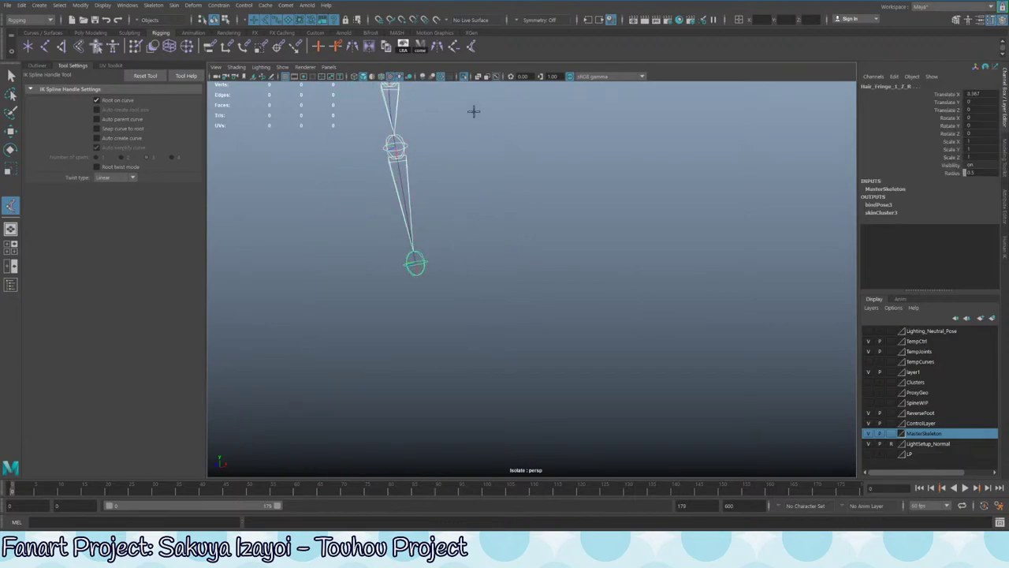
middle_click_drag(473, 110, 451, 315, "alt")
middle_click_drag(480, 157, 471, 242, "alt")
left_click(494, 136)
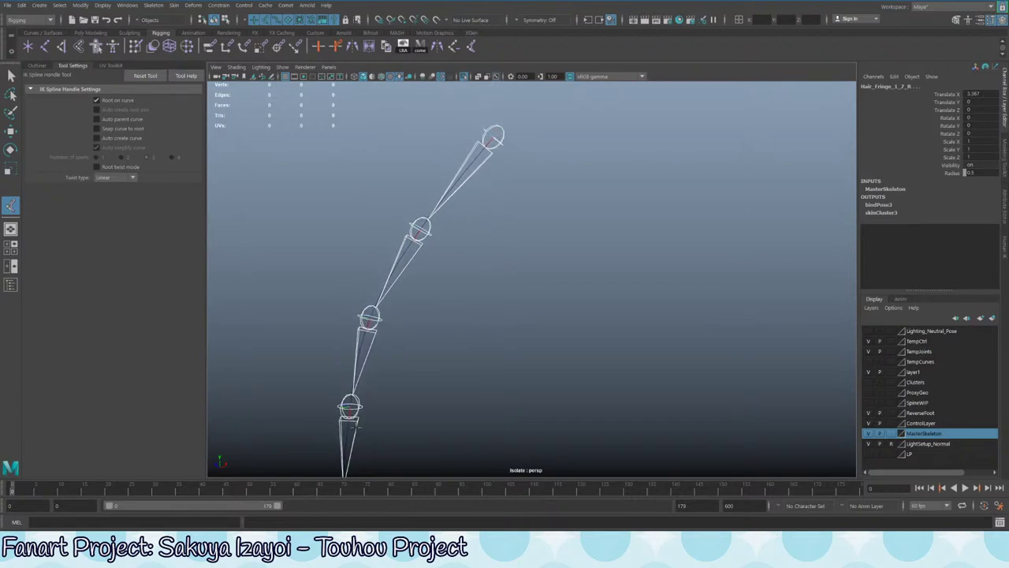
left_click_drag(356, 428, 473, 208, "alt")
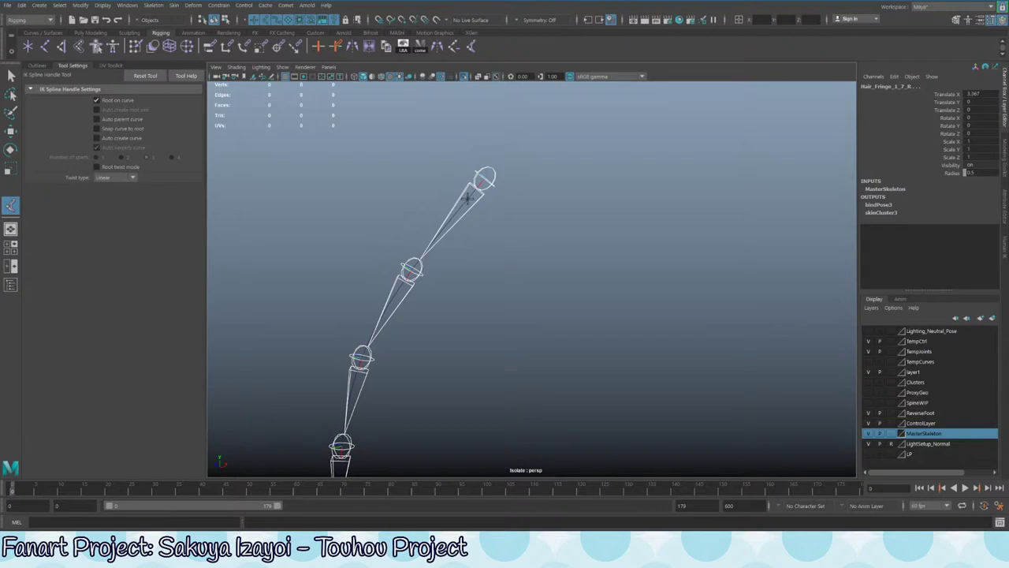
left_click(467, 197)
left_click_drag(418, 238, 486, 213, "alt")
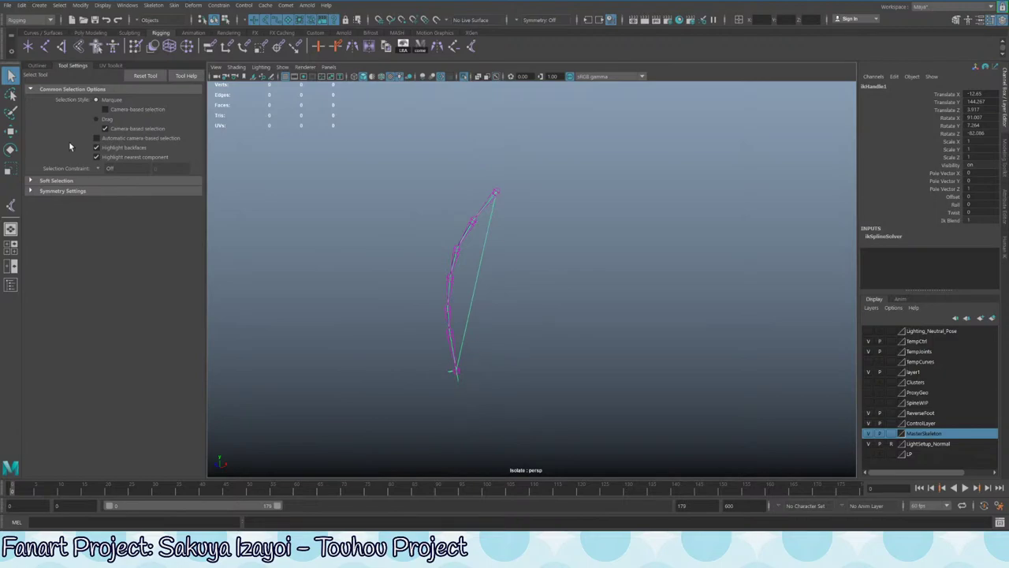
left_click(37, 66)
middle_click_drag(387, 280, 367, 223, "alt")
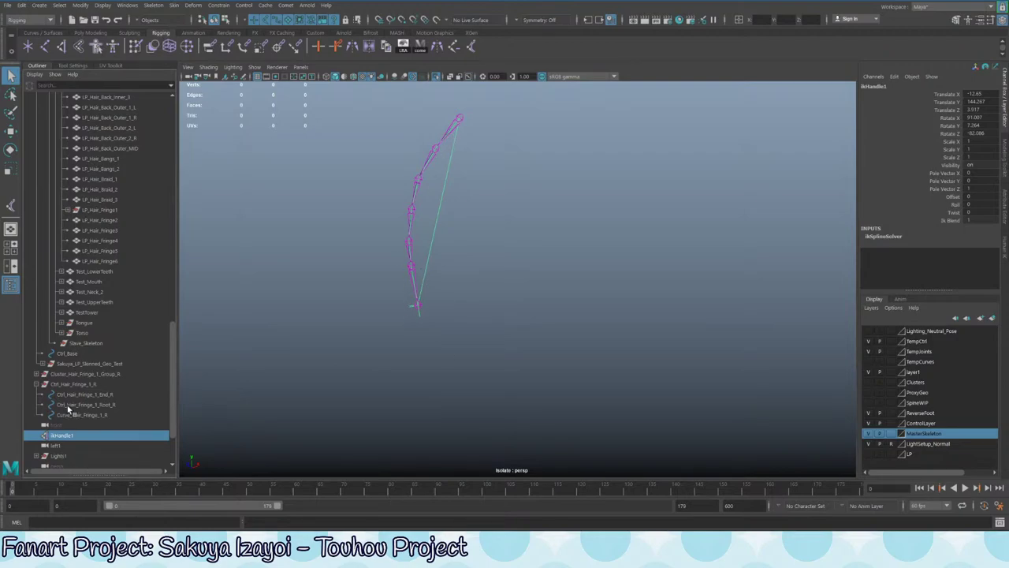
right_click_drag(417, 261, 446, 306, "alt")
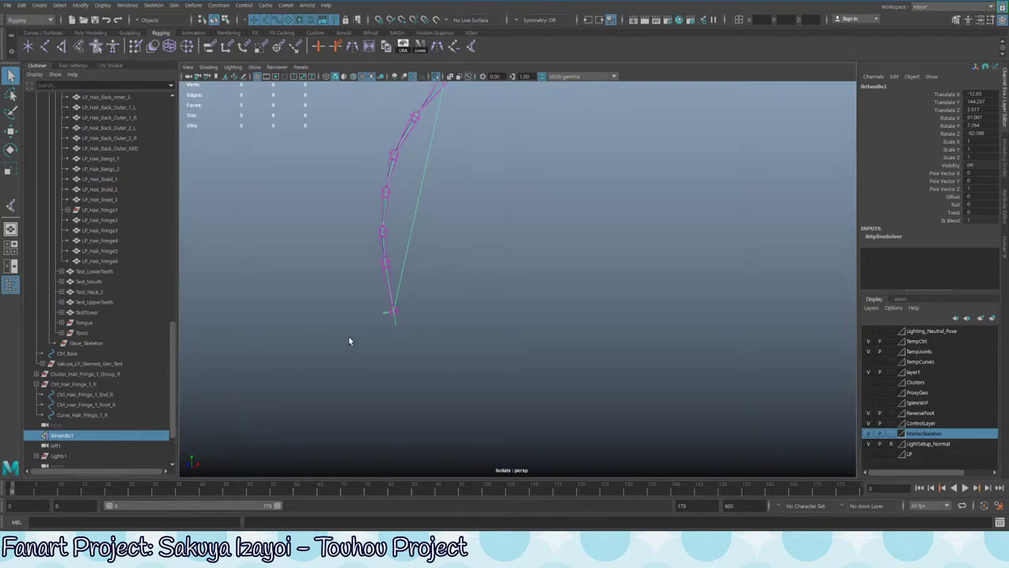
left_click(87, 374)
left_click(75, 384, "ctrl")
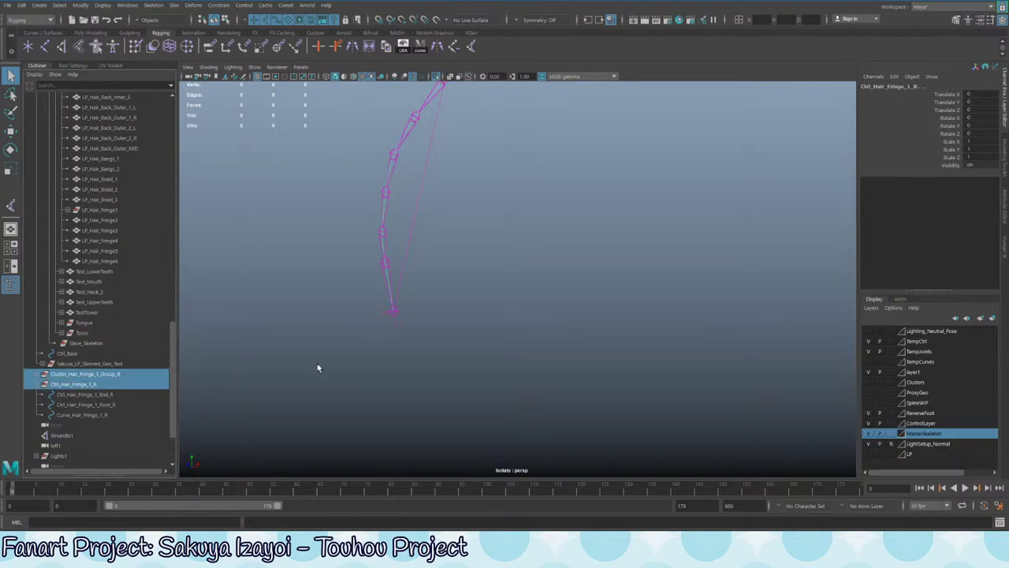
key("ctrl+1")
key("ctrl+1")
left_click_drag(397, 348, 399, 349)
scroll(374, 342, "down", 4)
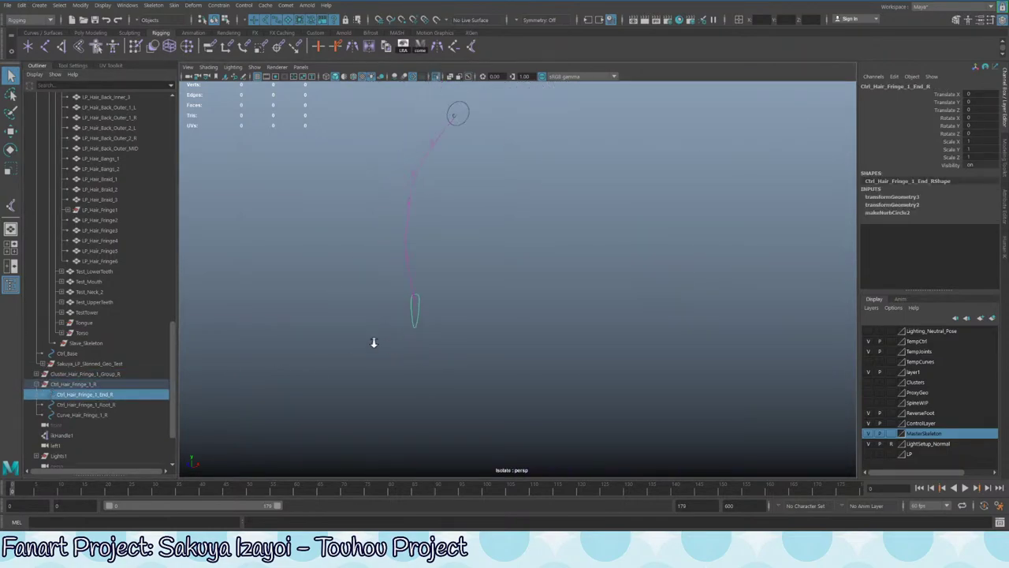
middle_click_drag(372, 319, 370, 347, "alt")
key("ctrl+1")
- Isolate the Hair_Fringe_1_1_R joint chain together with Cluster_Hair_Fringe_1_Group_R and the Ctrl_Hair_Fringe_1_R group in the viewport
left_click_drag(452, 248, 490, 253, "alt")
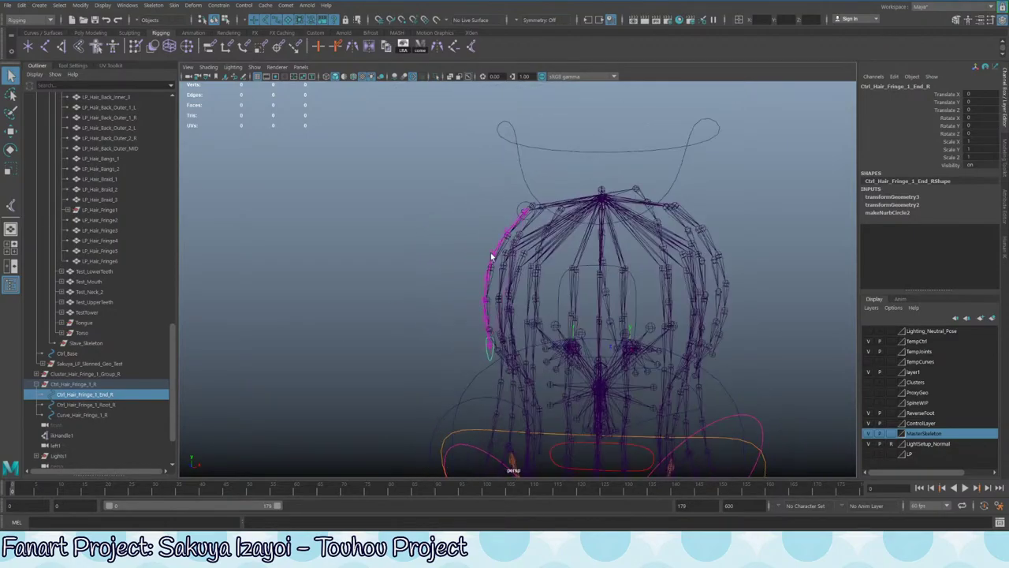
right_click_drag(490, 254, 581, 167, "alt")
left_click_drag(581, 166, 537, 172, "alt")
left_click(537, 171)
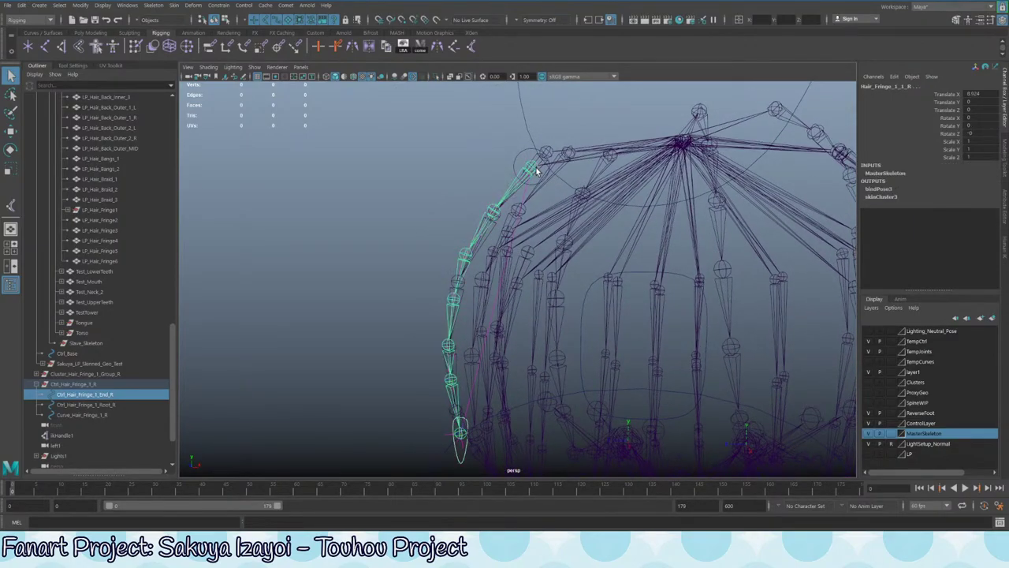
left_click(111, 374)
left_click(108, 384, "shift")
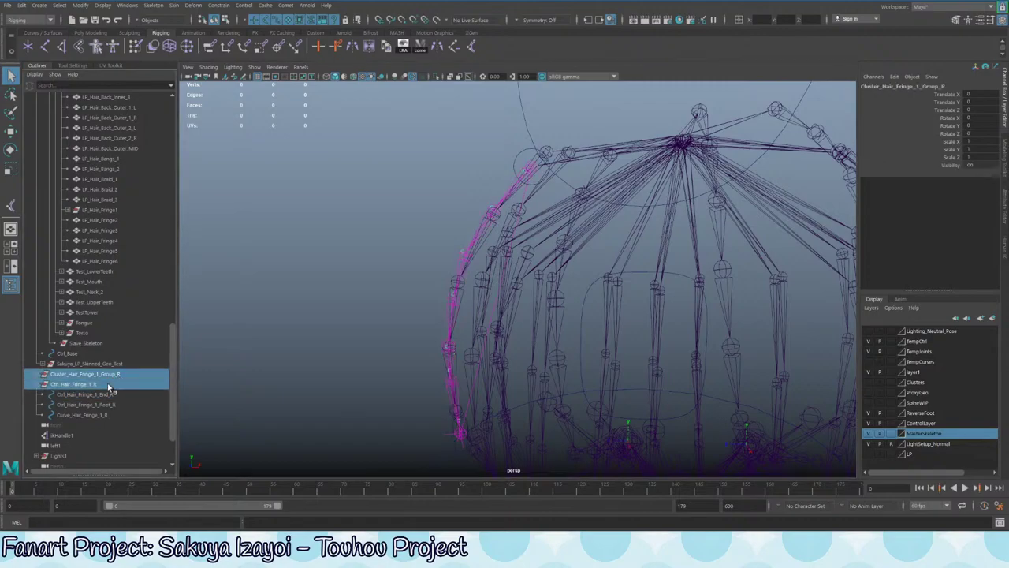
left_click(536, 172)
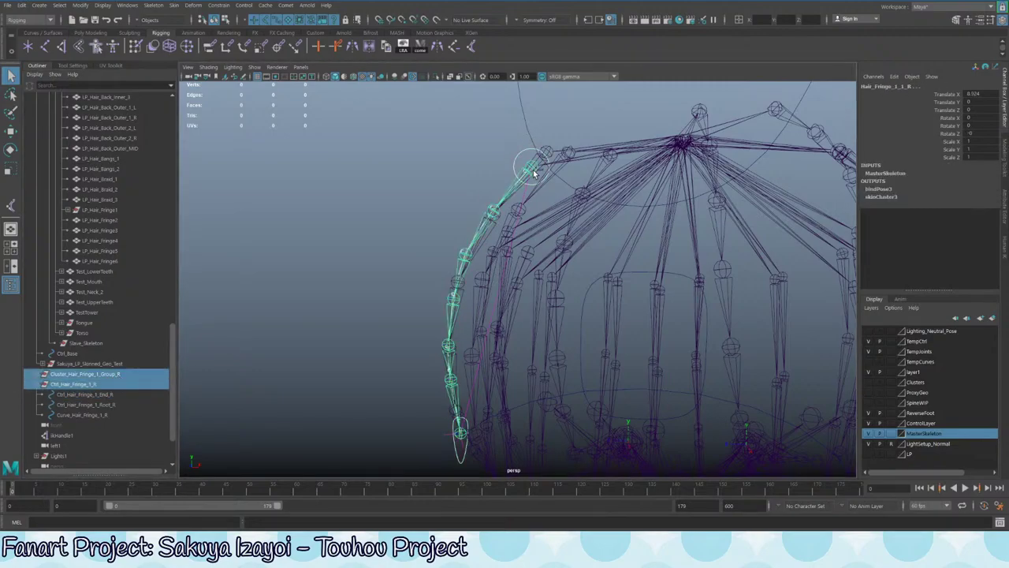
key("ctrl+1")
- Test the IK spline by moving Ctrl_Hair_Fringe_1_End_R away from the chain's tip, and undo the move
middle_click_drag(518, 214, 445, 258, "alt")
scroll(470, 349, "down", 2)
left_click(470, 352)
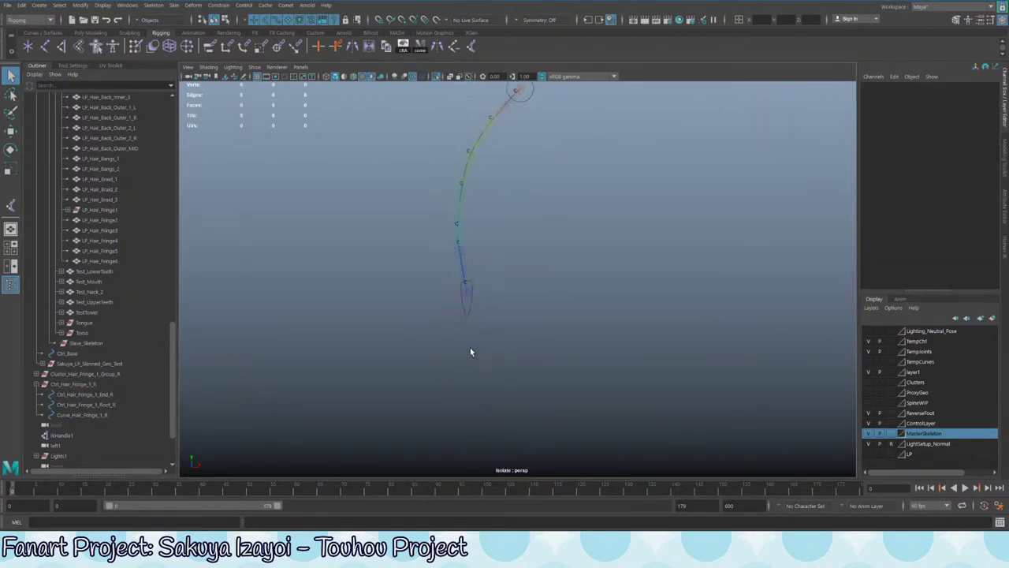
left_click(463, 304)
scroll(426, 302, "down", 4)
middle_click_drag(426, 302, 380, 313, "alt")
key("w")
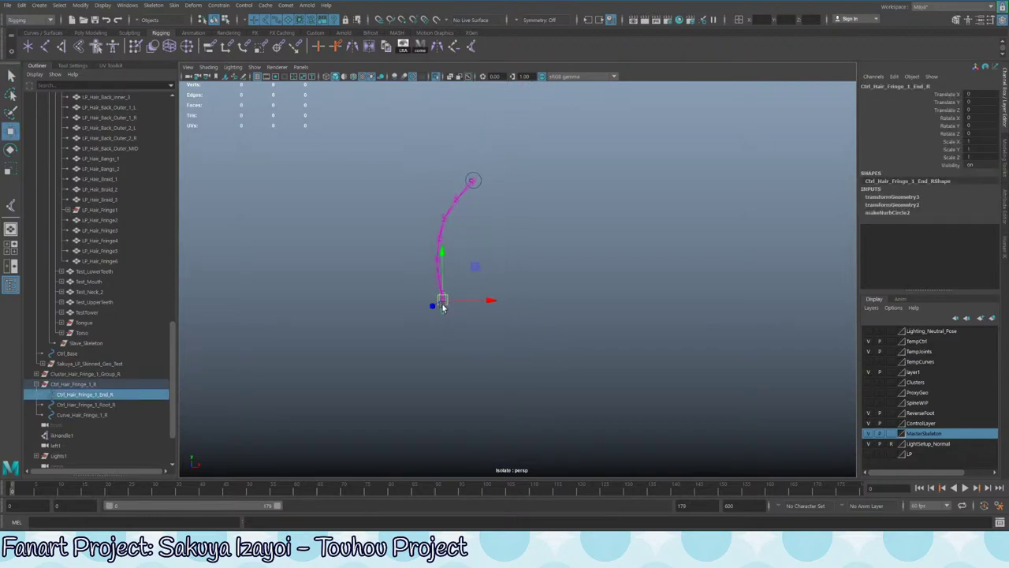
left_click_drag(442, 308, 388, 272)
key("e")
key("ctrl+z")
key("ctrl+z")
- Exit the isolated view and show the ProxyGeo layer to display the character mesh over the rig
left_click_drag(405, 232, 449, 242, "alt")
key("ctrl+1")
left_click_drag(419, 241, 452, 243, "alt")
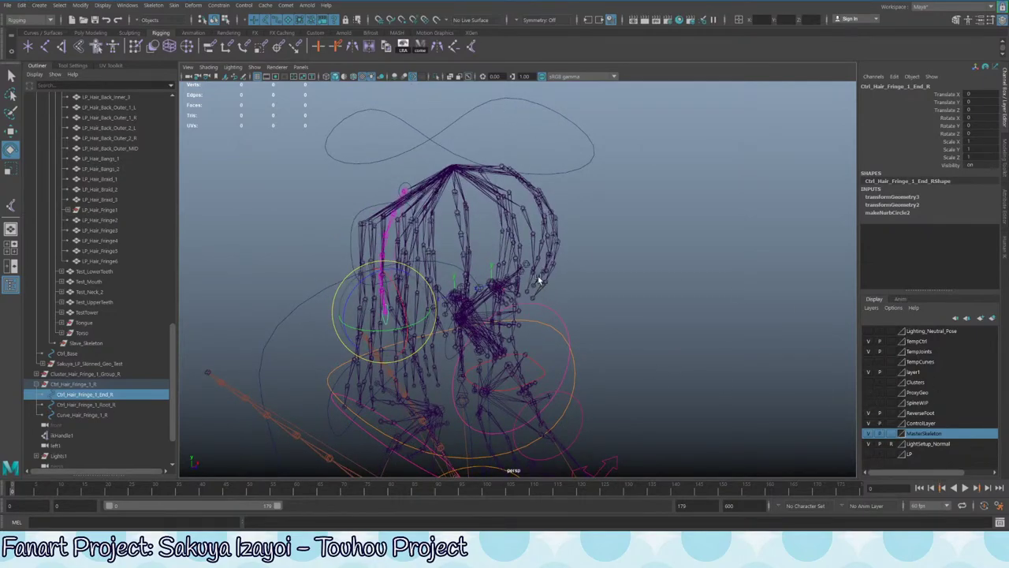
left_click(870, 393)
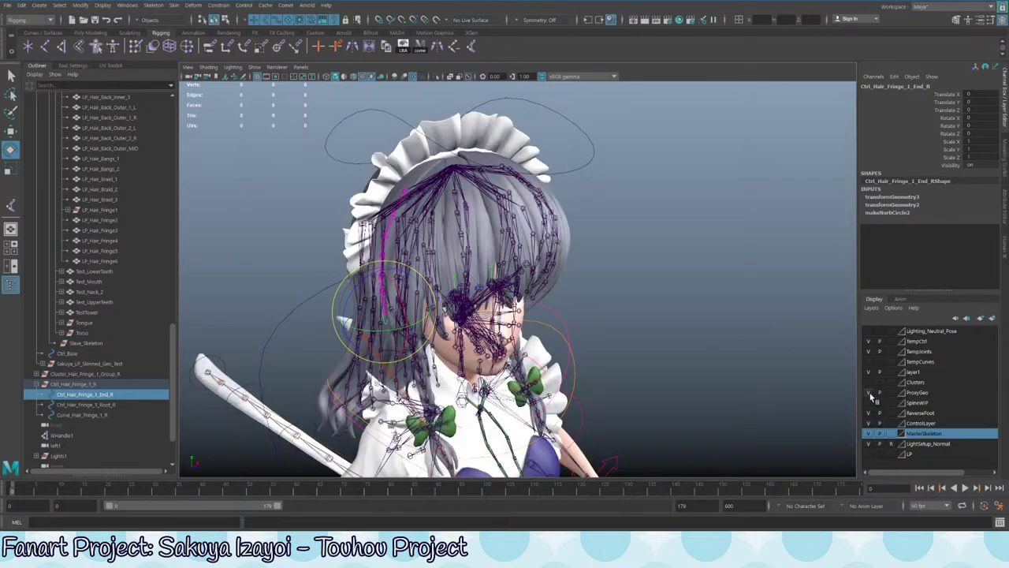
left_click_drag(705, 378, 376, 319, "alt")
middle_click_drag(376, 320, 487, 348, "alt")
left_click_drag(533, 344, 538, 359, "alt")
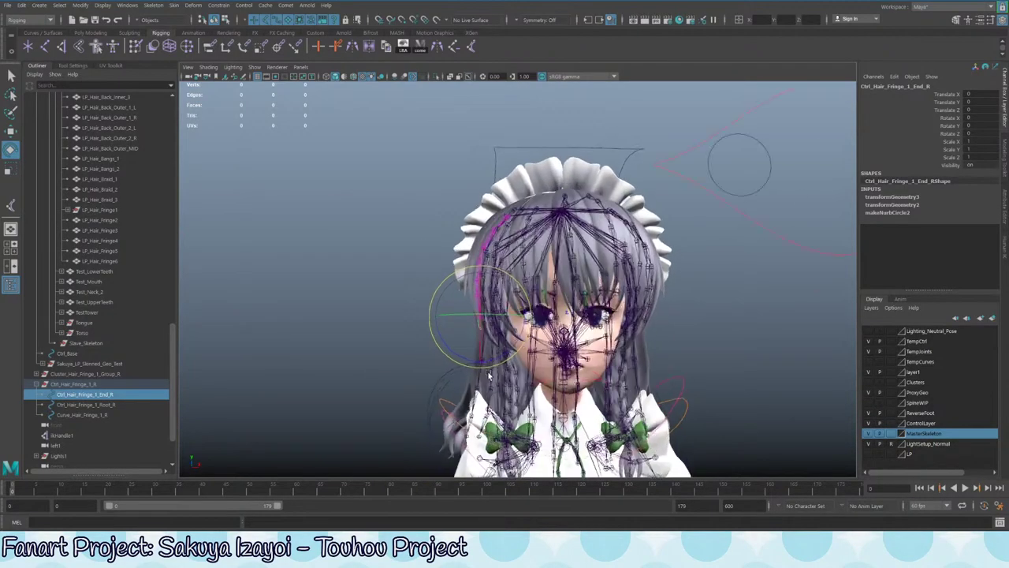
middle_click_drag(539, 359, 545, 306, "alt")
right_click_drag(546, 305, 596, 287, "alt")
left_click_drag(462, 180, 485, 171, "alt")
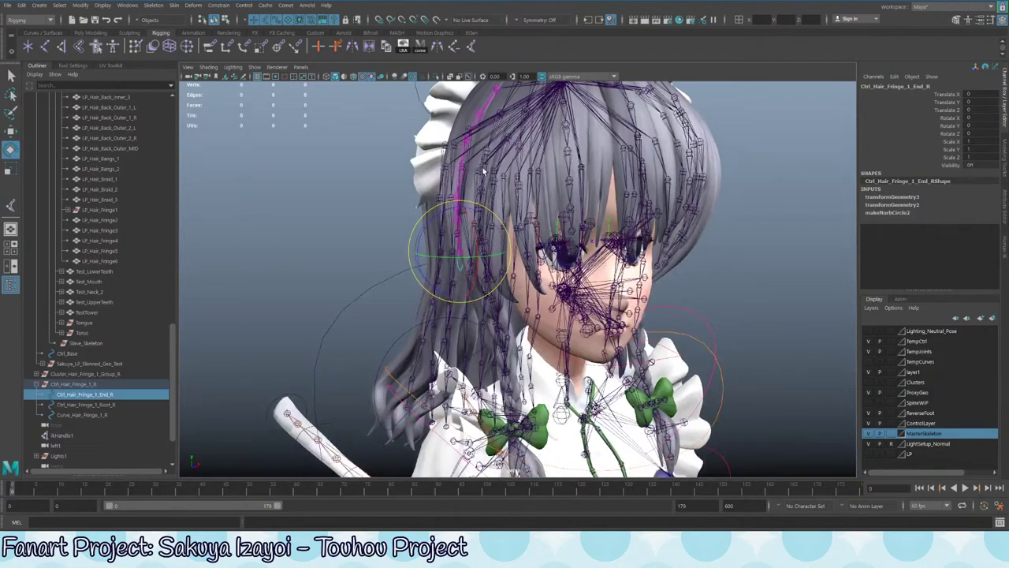
- Select the outer fringe mesh under LP_Hair_Fringe1 along with its joints and controls, and isolate them in the viewport
key("q")
left_click_drag(456, 203, 476, 169, "alt")
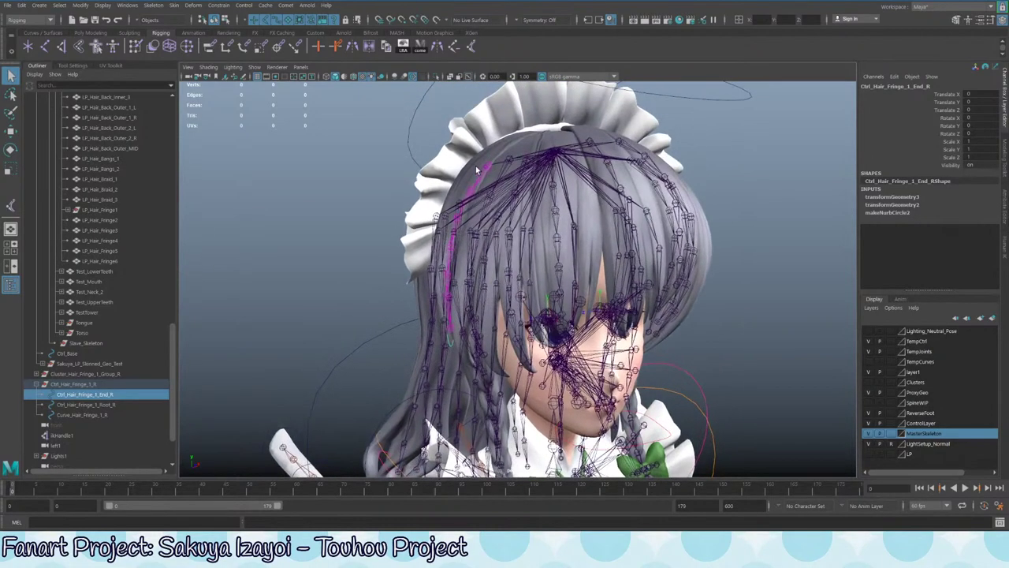
left_click(474, 169)
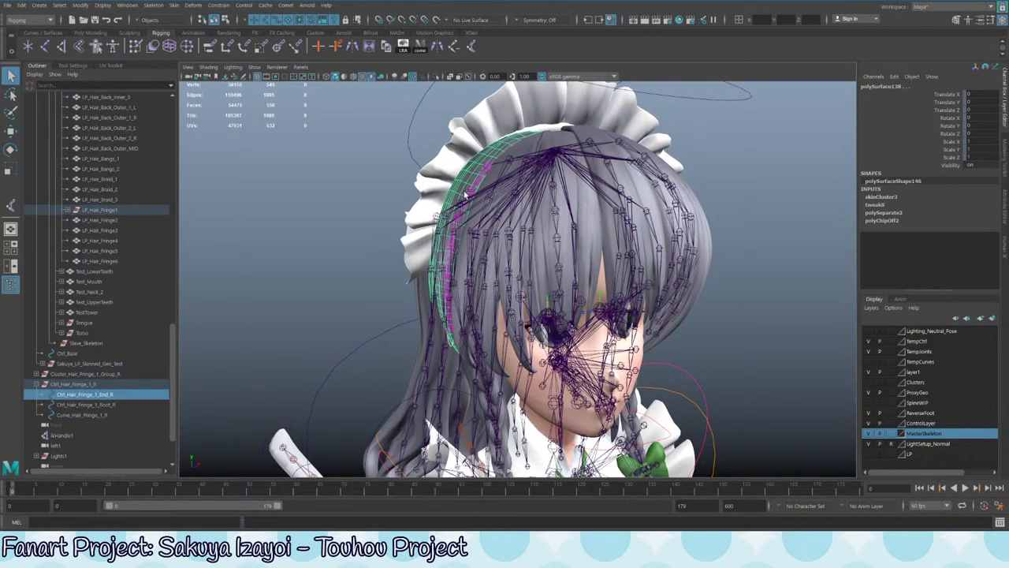
key("ctrl+1")
mouse_move(513, 214)
left_mouse_down("alt")
mouse_move(483, 197)
mouse_move(498, 209)
left_mouse_up("alt")
key("ctrl+1")
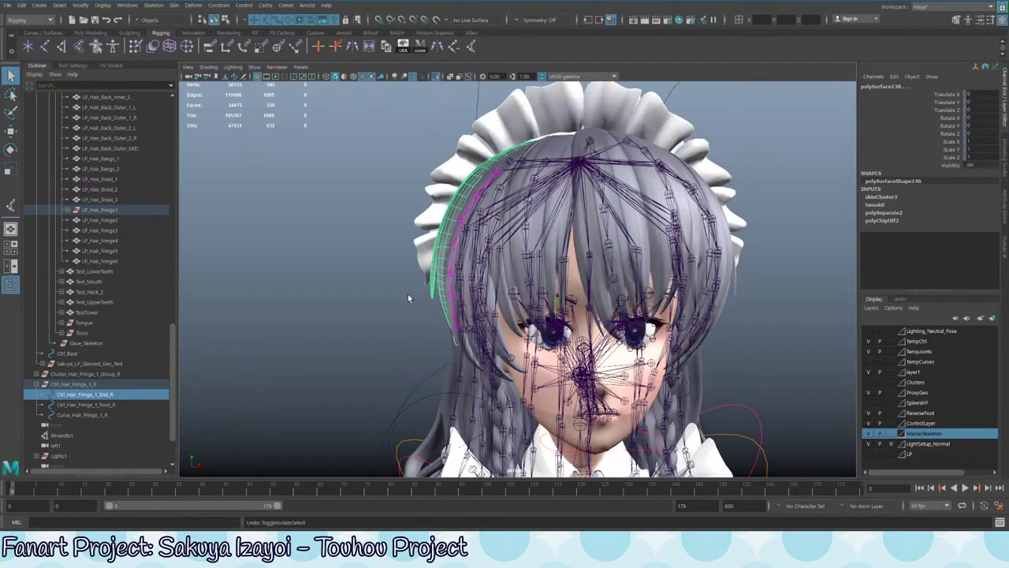
left_click(502, 172)
key("ctrl+1")
- Test how the fringe mesh deforms by moving Ctrl_Hair_Fringe_1_End_R up and outward, and undo the move
left_click(445, 362)
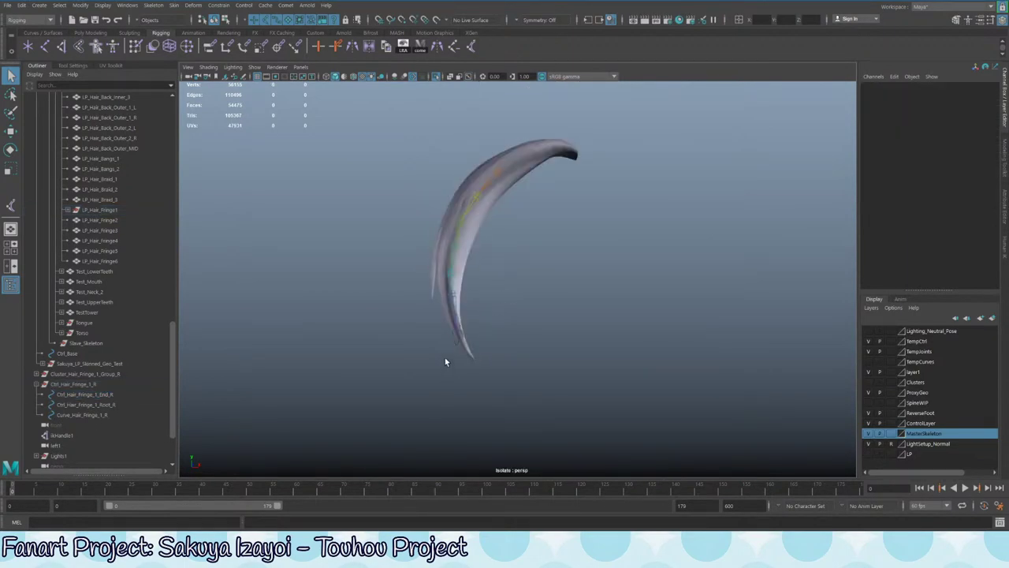
left_click(454, 343)
key("w")
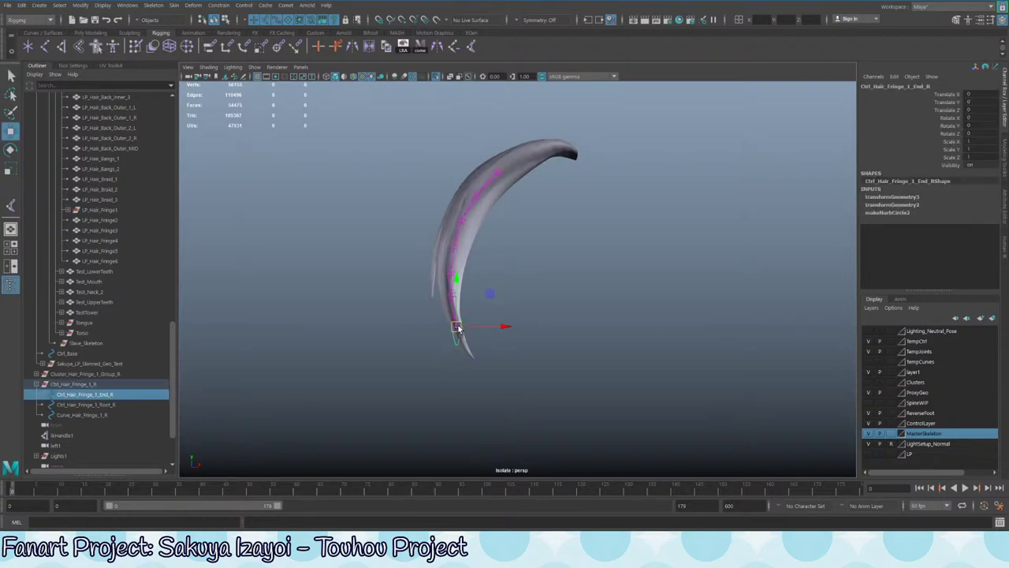
left_click_drag(459, 356, 431, 295)
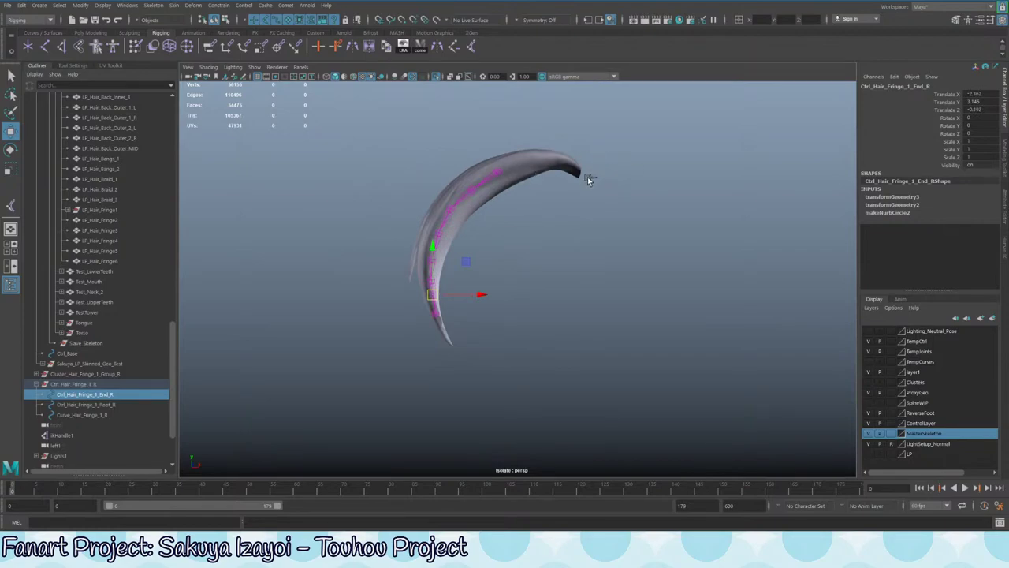
key("ctrl+z")
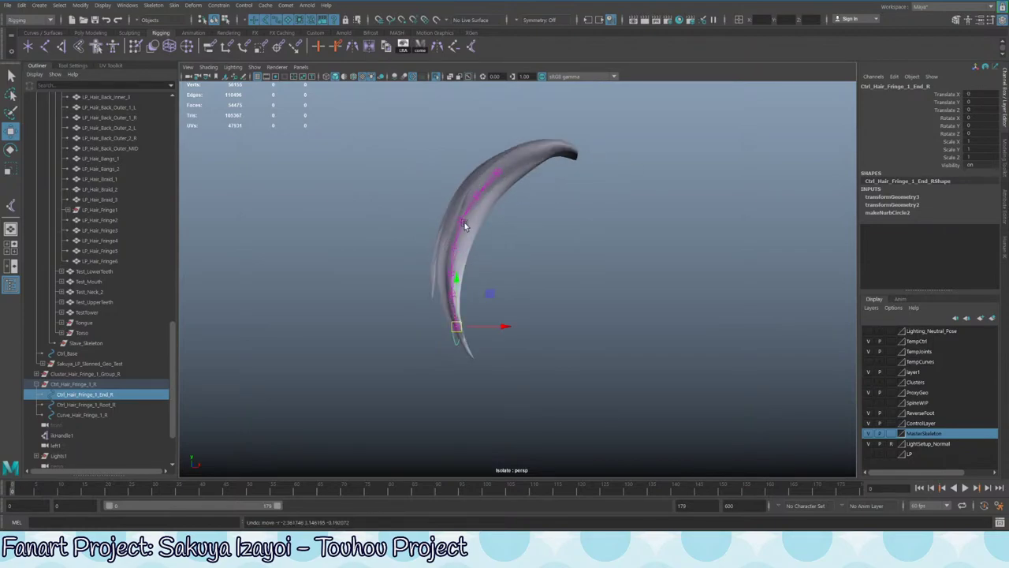
- Test the fringe mesh by moving Ctrl_Hair_Fringe_1_End_R up and outward and rotating it about Z, and undo both changes
left_click_drag(456, 327, 283, 258)
key("e")
left_click_drag(400, 293, 596, 295, "alt")
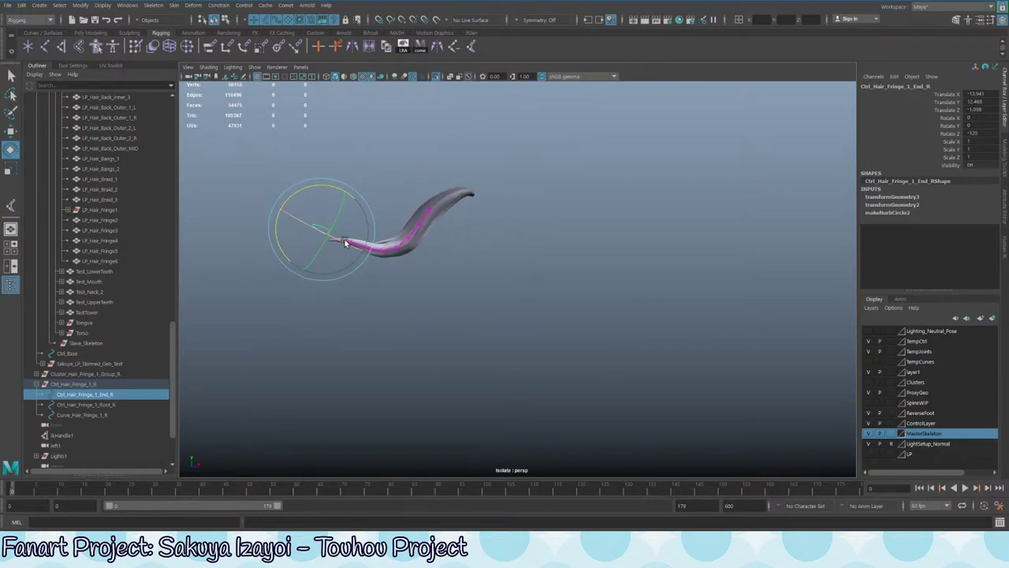
key("ctrl+z")
key("ctrl+z")
right_click_drag(380, 231, 467, 198, "alt")
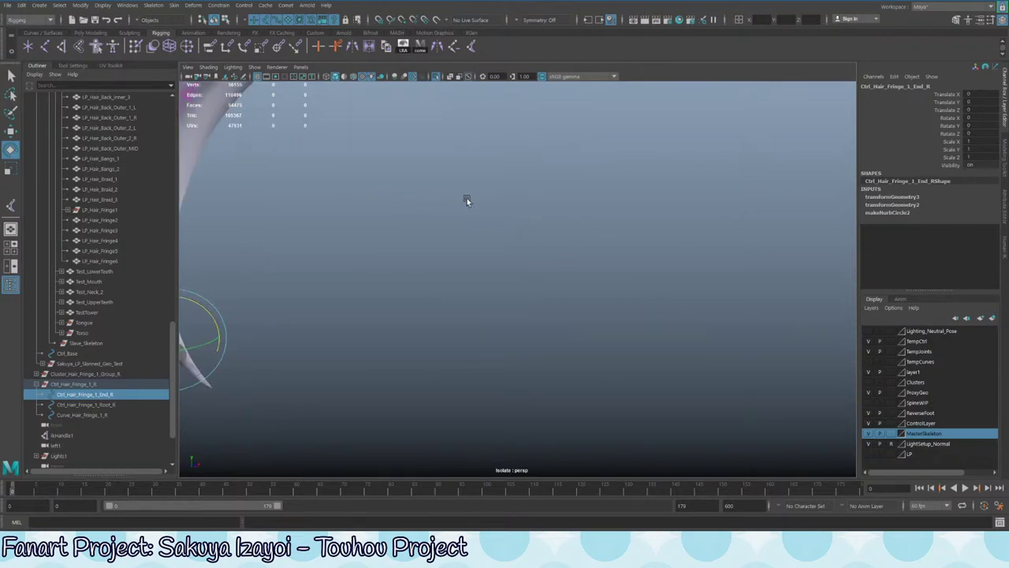
left_click_drag(467, 201, 428, 317, "alt")
key("ctrl+z")
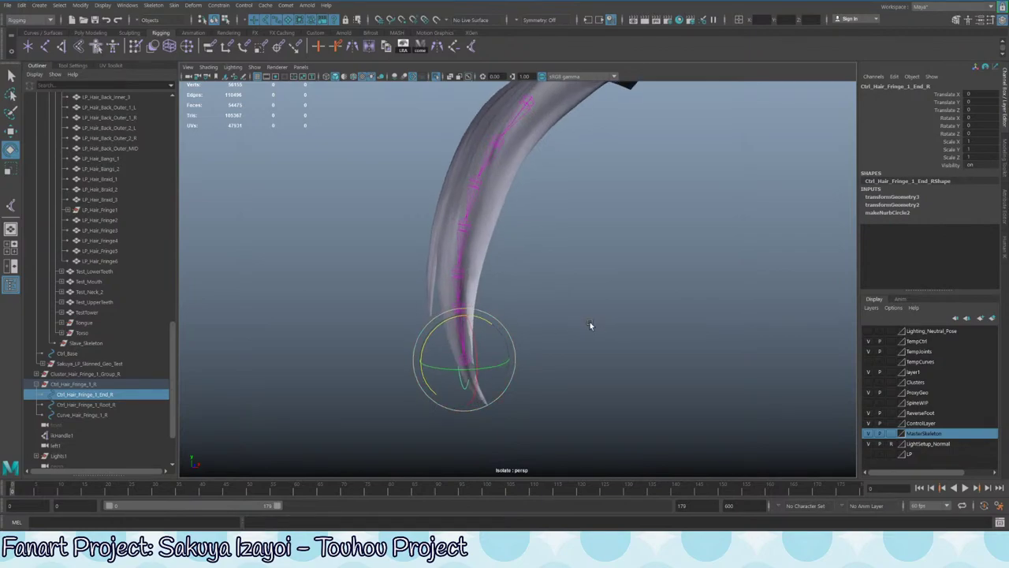
- Try rotating Ctrl_Hair_Fringe_1_End_R -45 degrees about Z and rotating the joint Hair_Fringe_1_7_R, and undo both rotations
left_click_drag(590, 325, 444, 338, "alt")
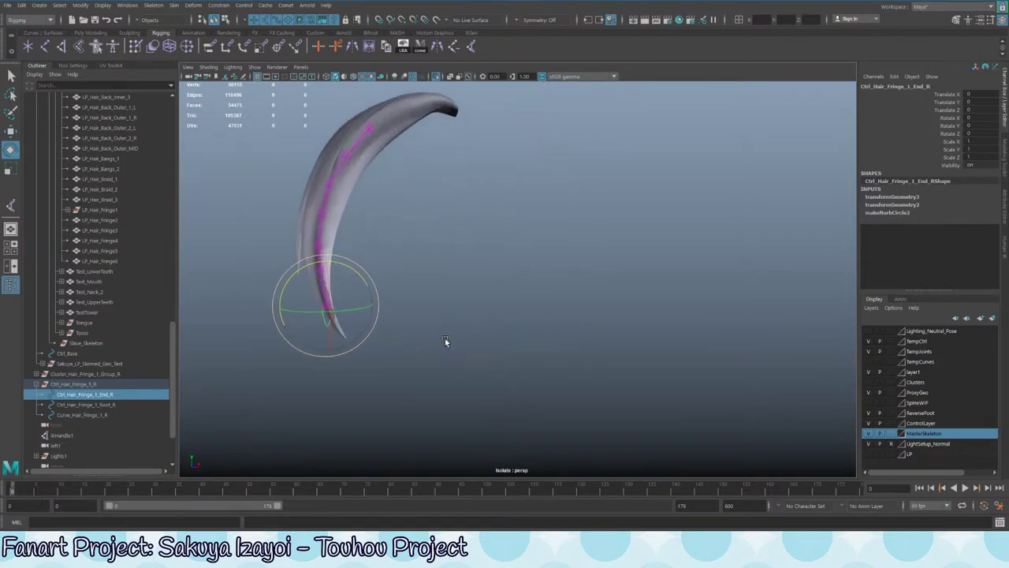
left_click_drag(341, 267, 313, 264)
key("q")
left_click(321, 310)
key("e")
left_click_drag(324, 318, 299, 319)
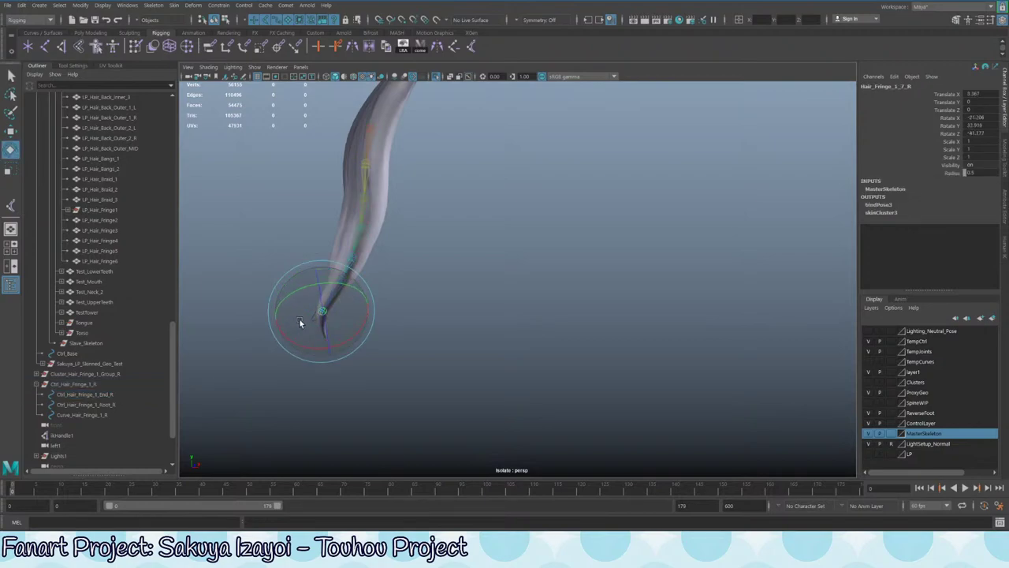
key("ctrl+z")
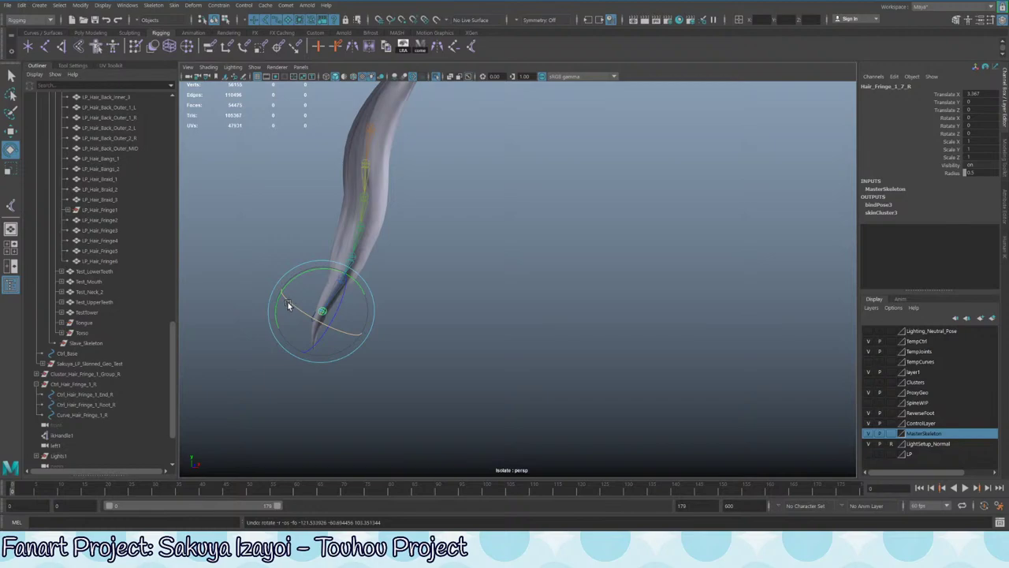
key("ctrl+z")
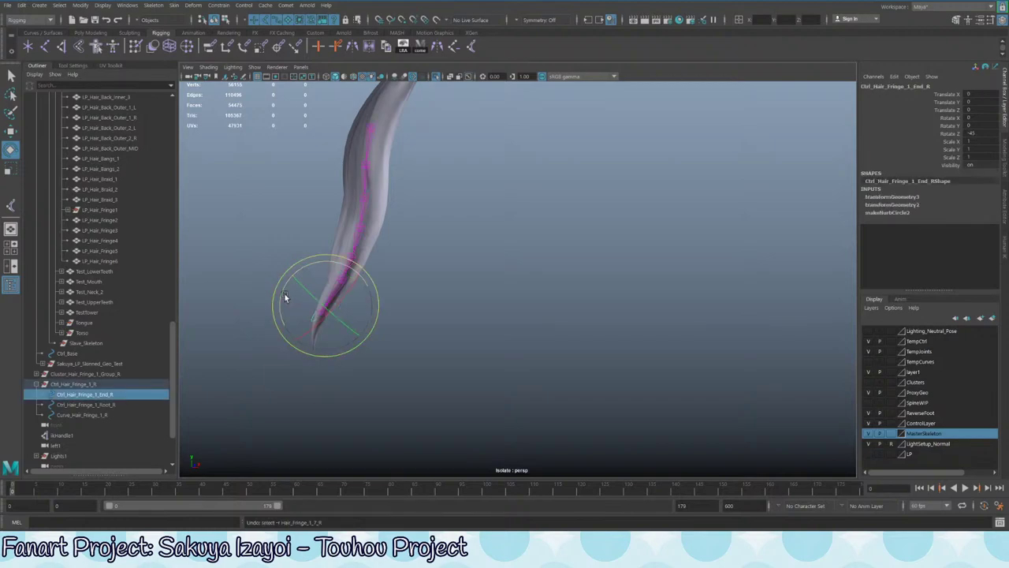
key("ctrl+z")
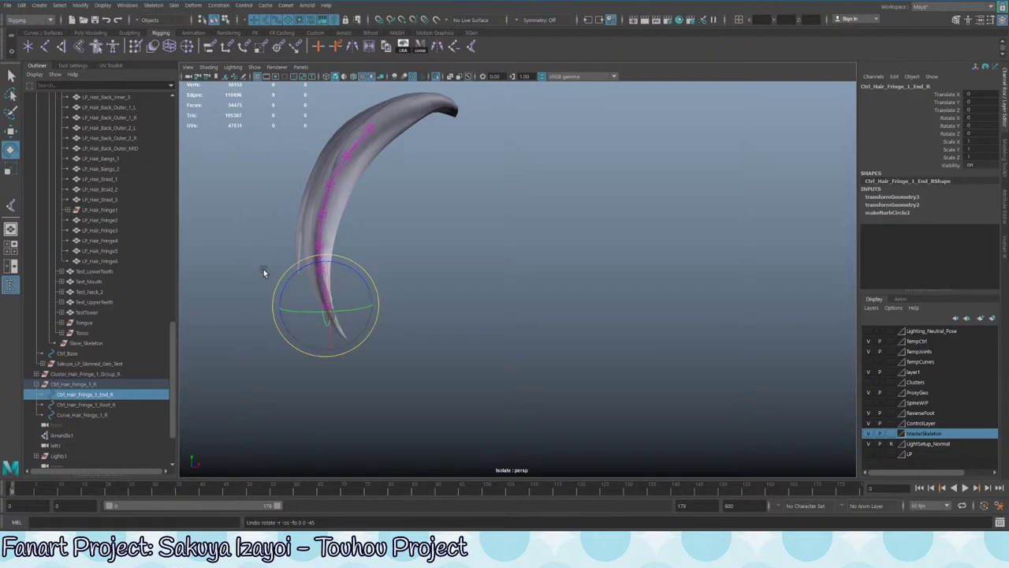
- Orient-constrain joint Hair_Fringe_1_7_R to Ctrl_Hair_Fringe_1_End_R on the X and Z axes with Maintain Offset on
middle_click_drag(349, 287, 421, 285, "alt")
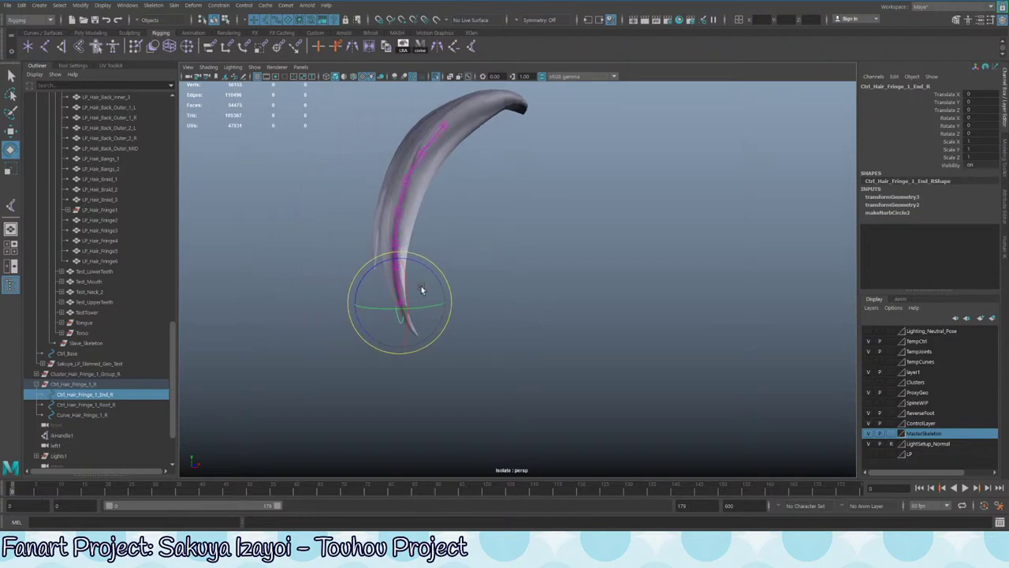
scroll(394, 307, "up", 3)
key("q")
left_click(342, 307)
left_click_drag(324, 324, 452, 354, "alt")
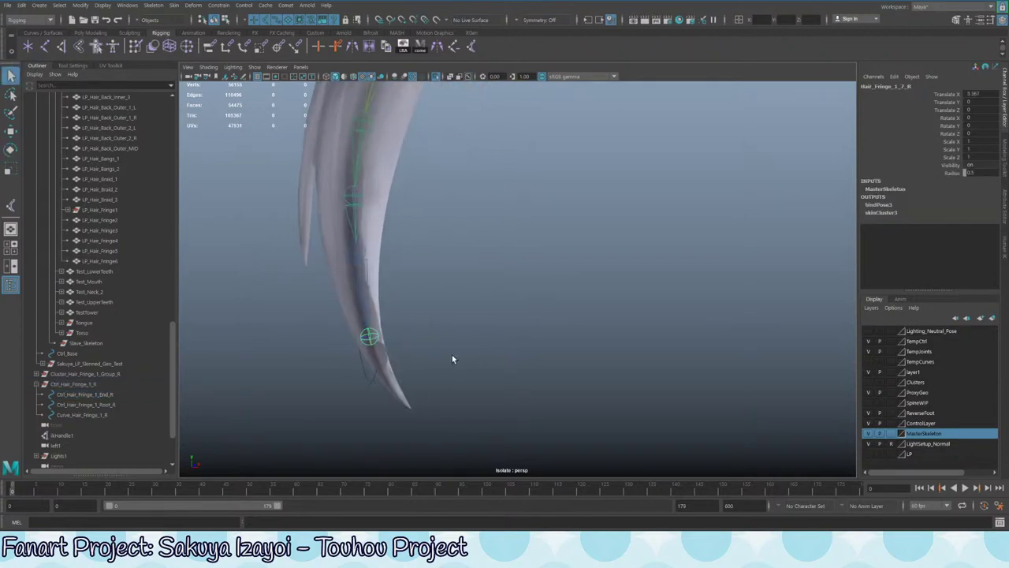
left_click_drag(366, 349, 451, 312, "alt")
left_click(453, 306)
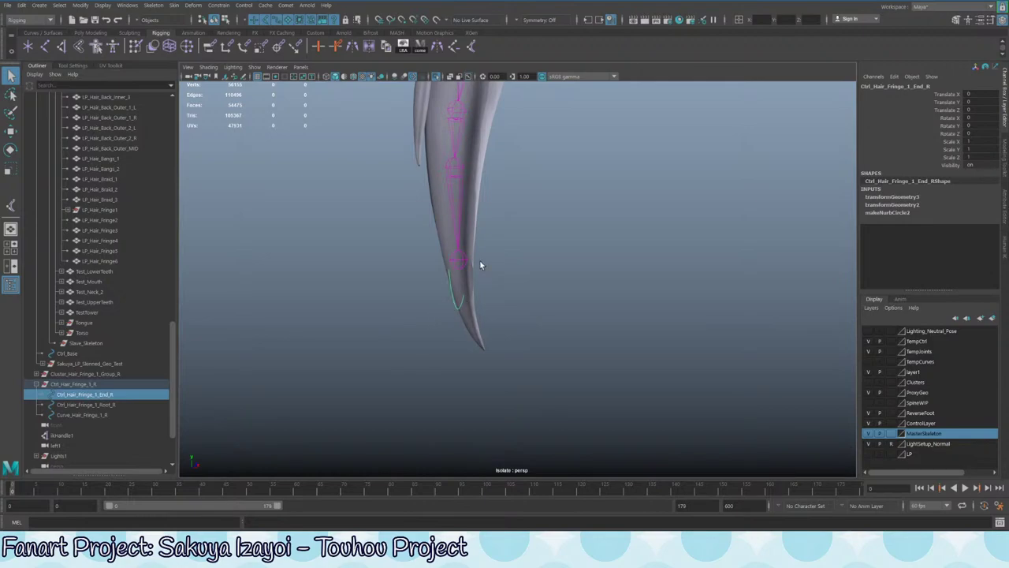
left_click(460, 261, "shift")
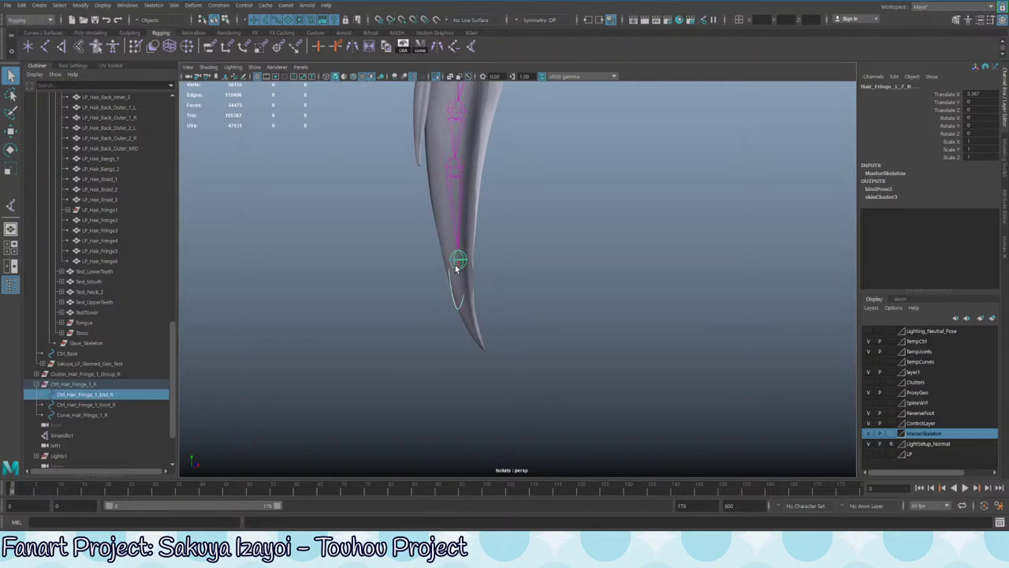
left_click(218, 4)
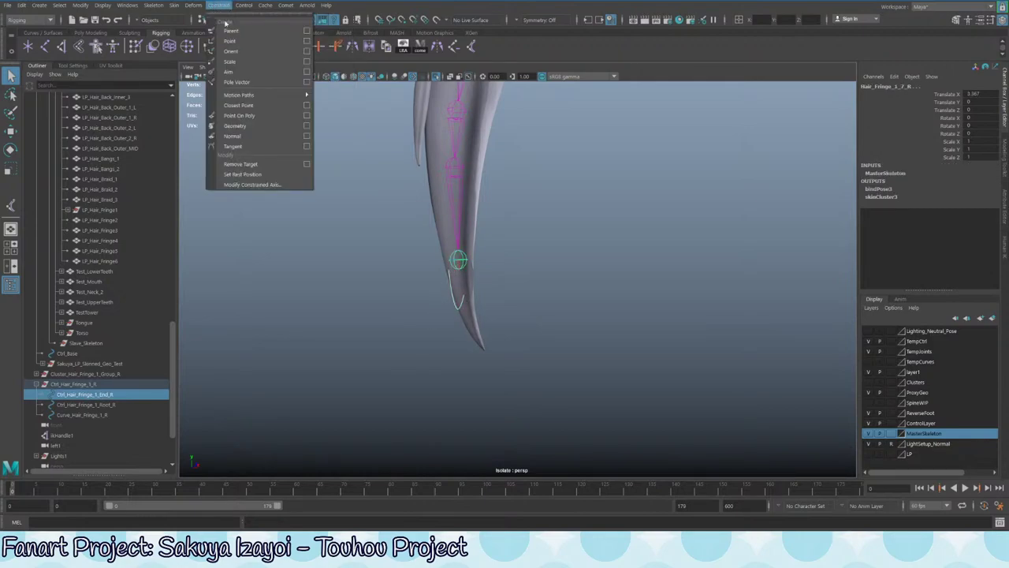
left_click(307, 51)
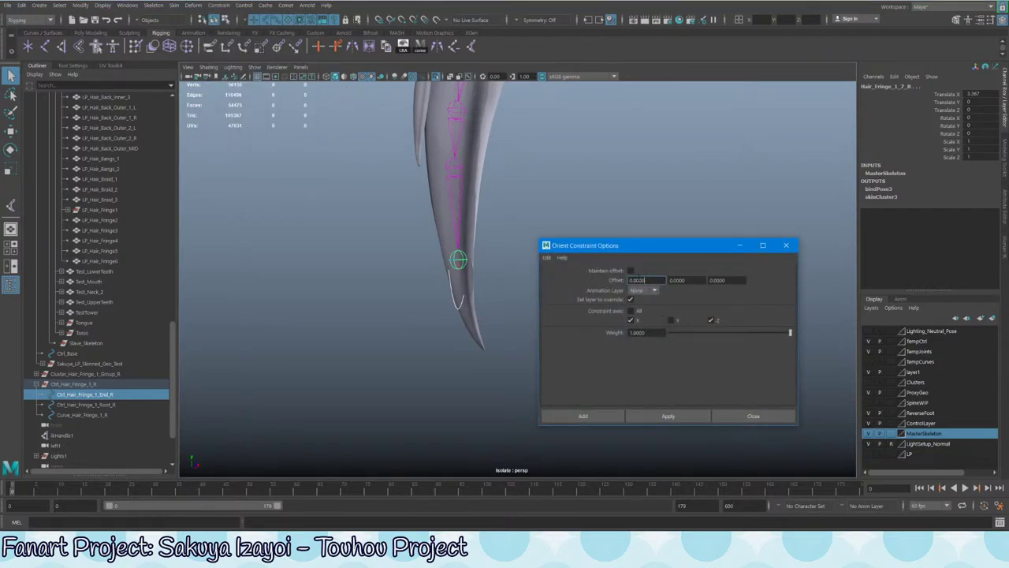
left_click(631, 270)
left_click(585, 416)
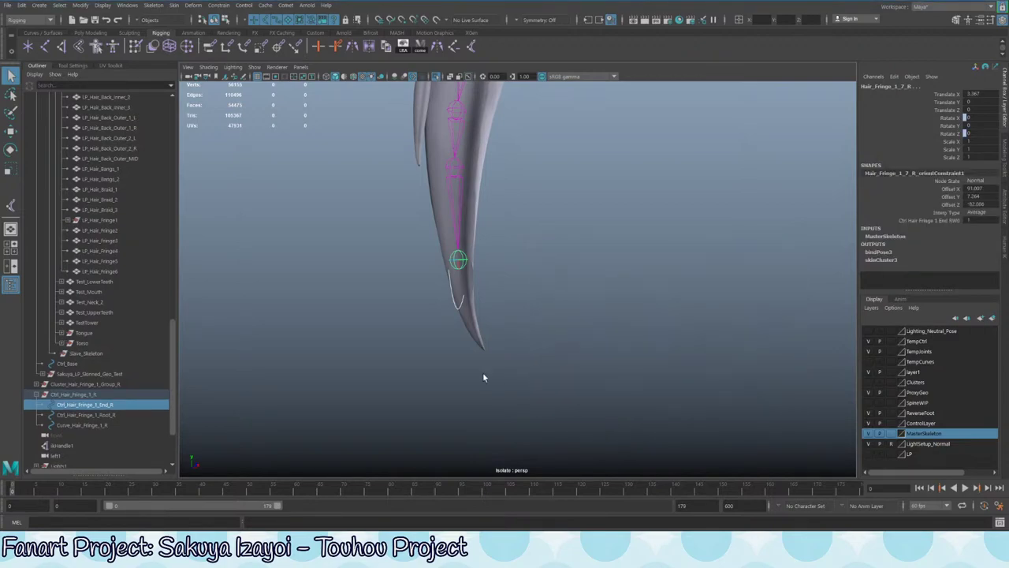
- Test the orient constraint by rotating Ctrl_Hair_Fringe_1_End_R in place, and undo the rotation
left_click(455, 302)
key("e")
left_click_drag(434, 270, 443, 186)
key("ctrl+z")
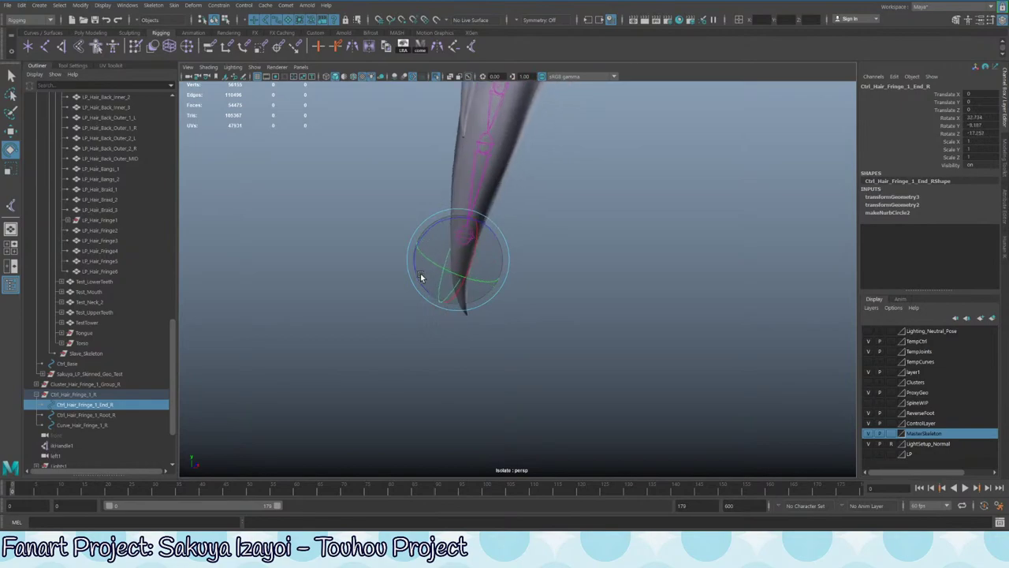
- Test the orient constraint with Ctrl_Hair_Fringe_1_End_R moved outward and freely rotated, and undo both transformations
right_click_drag(503, 301, 450, 259, "alt")
key("w")
left_click_drag(450, 259, 335, 254, "alt")
key("e")
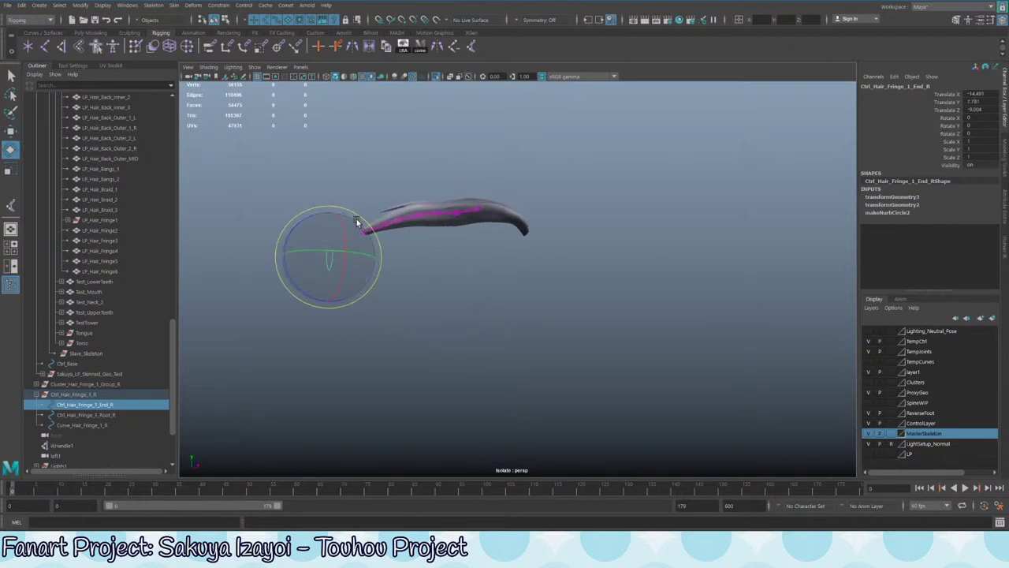
left_click_drag(360, 218, 390, 243)
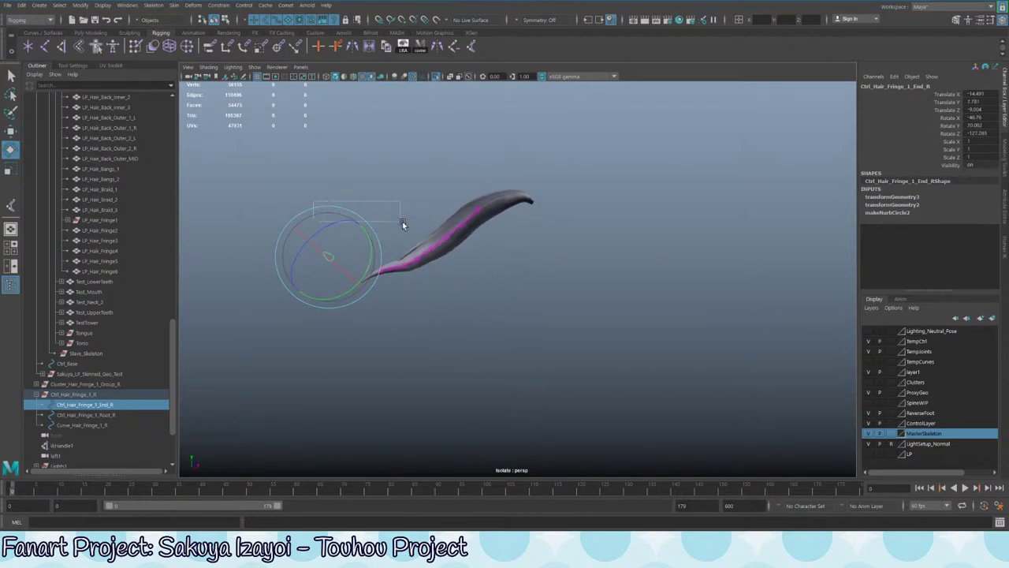
left_click(405, 226)
key("ctrl+z")
key("ctrl+z")
key("ctrl+z")
key("ctrl+z")
key("ctrl+z")
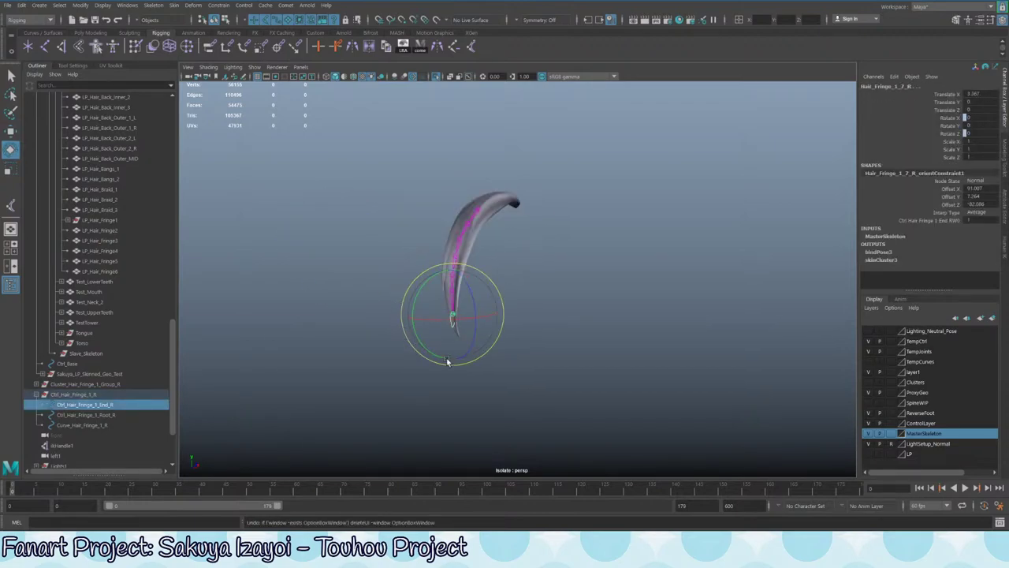
- Find the orient constraint next to joint Hair_Fringe_1_7_R in the hierarchy and delete it
scroll(448, 360, "up", 3)
middle_click_drag(432, 381, 467, 329, "alt")
key("q")
left_click(425, 294)
key("f")
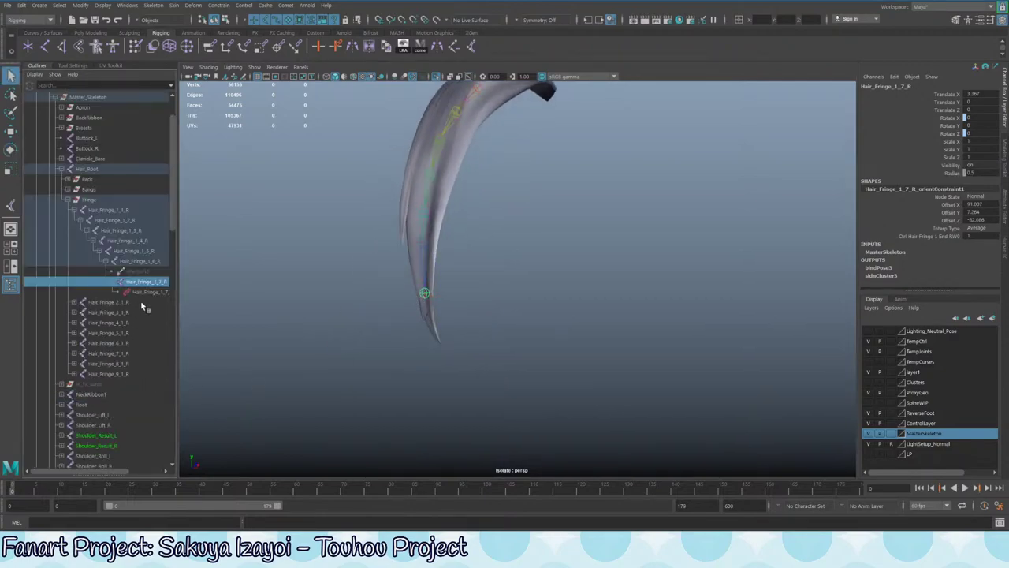
left_click(148, 296)
key("Delete")
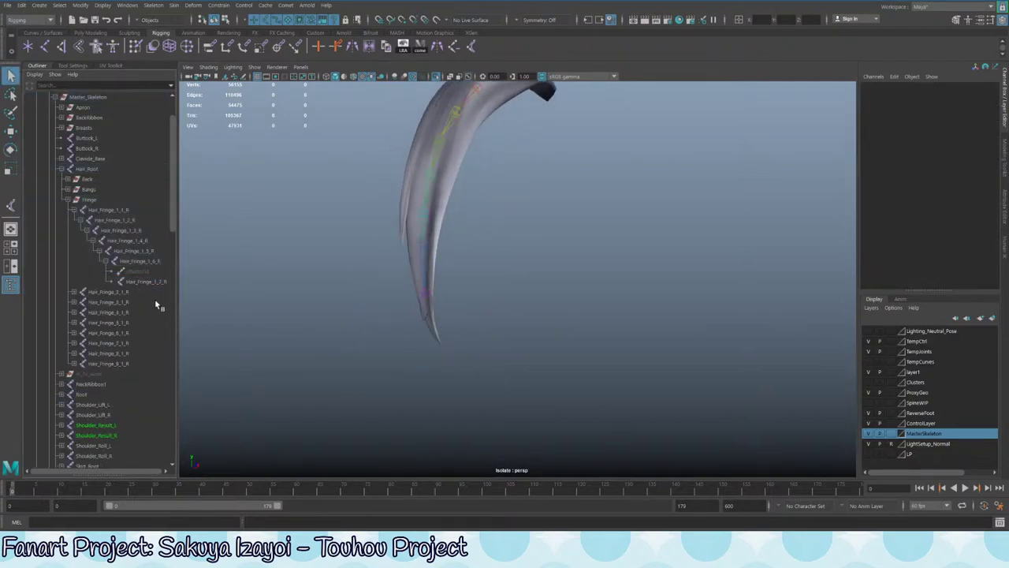
- Parent-constrain joint Hair_Fringe_1_7_R to Ctrl_Hair_Fringe_1_End_R with Maintain Offset on, all rotation axes constrained and translation excluded
left_click(426, 320)
left_click(420, 319)
left_click(427, 295, "shift")
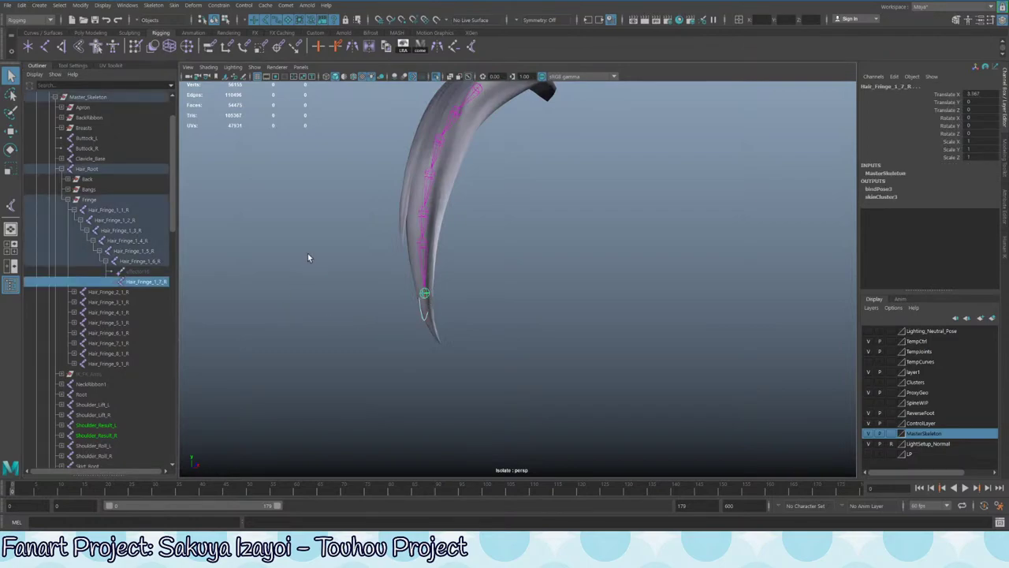
left_click(218, 5)
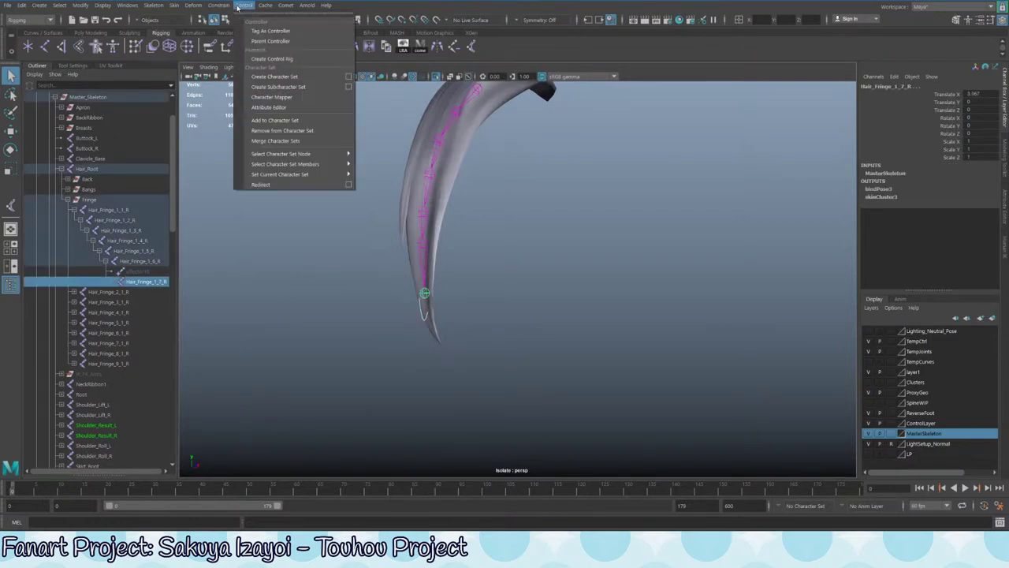
left_click(307, 31)
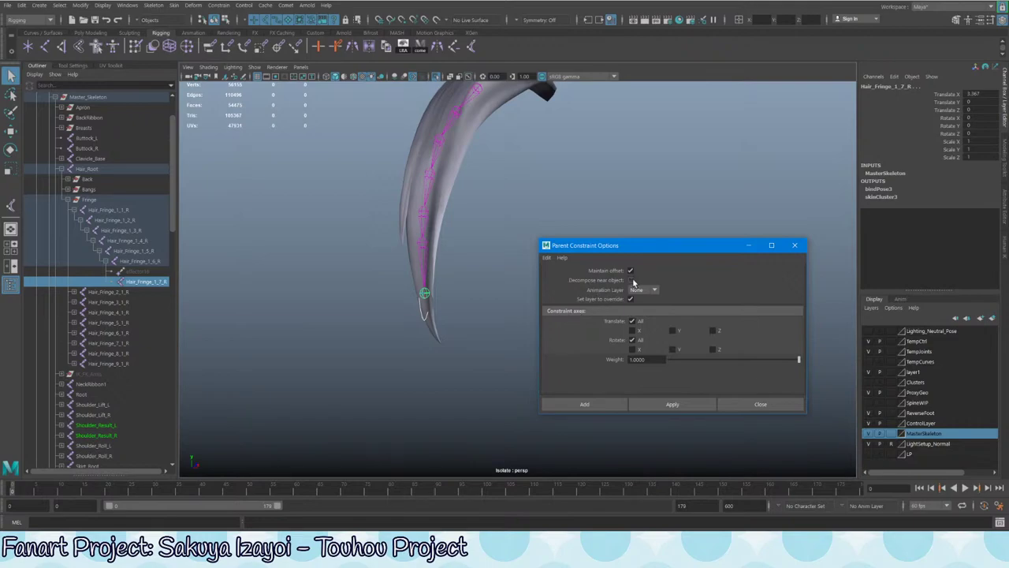
left_click(632, 321)
left_click(423, 323)
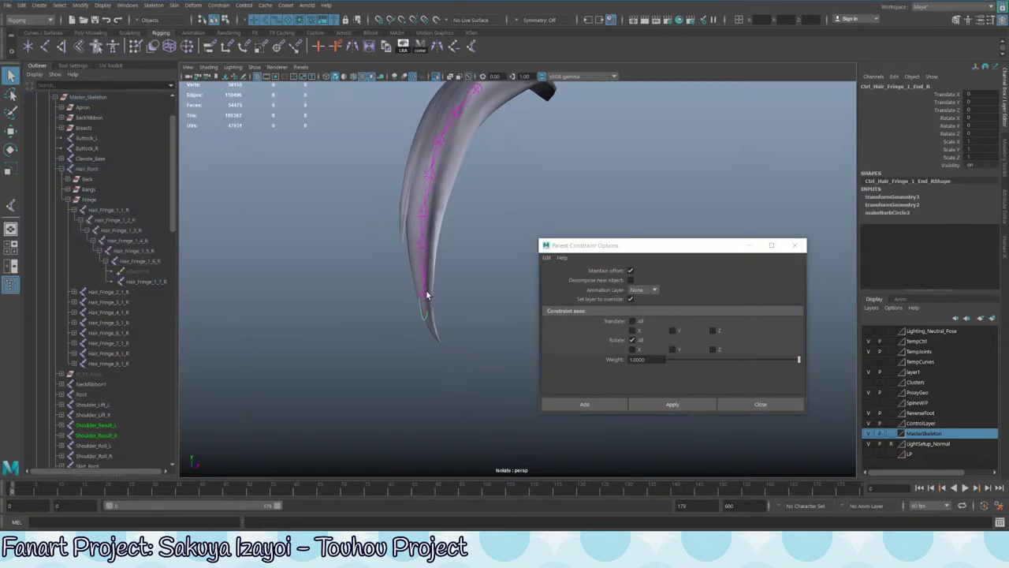
left_click(426, 294)
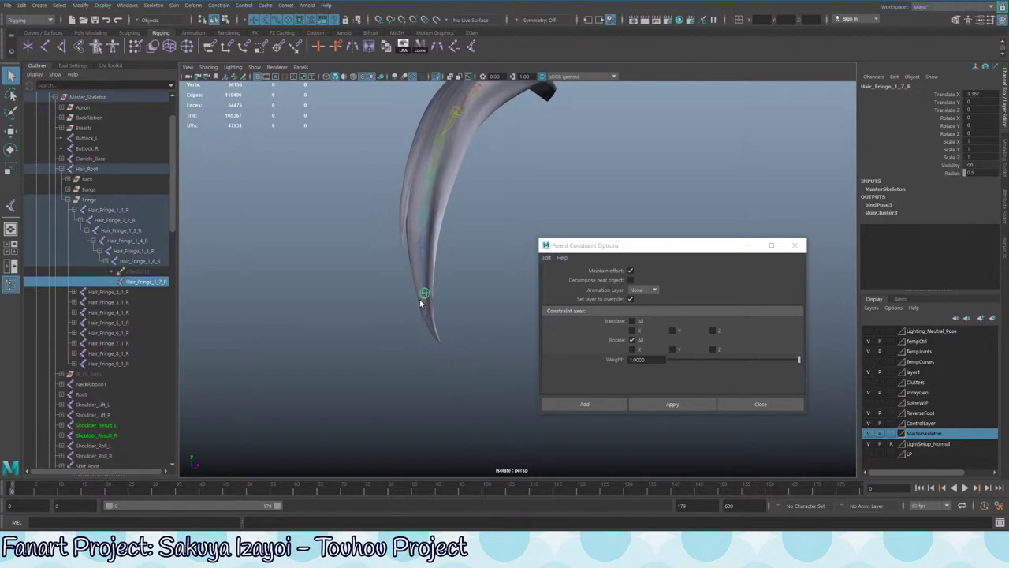
left_click(671, 404)
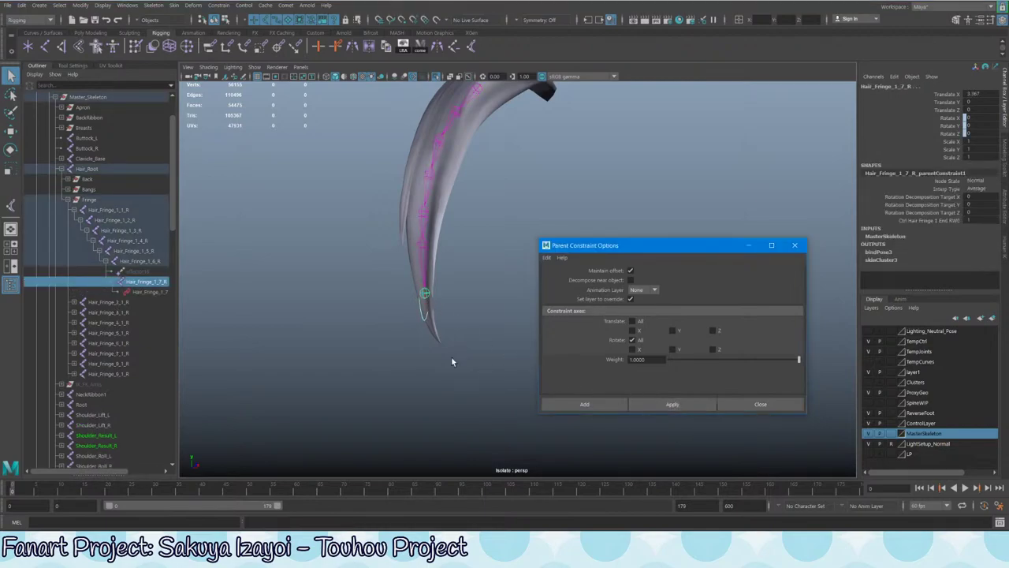
- Test the parent constraint by rotating Ctrl_Hair_Fringe_1_End_R in place, and undo the rotation
left_click(423, 317)
key("e")
left_click_drag(429, 315, 307, 276)
key("ctrl+z")
- Move Ctrl_Hair_Fringe_1_End_R up and outward, test rotating the fringe tip there, and undo the rotations
scroll(308, 277, "down", 4)
key("w")
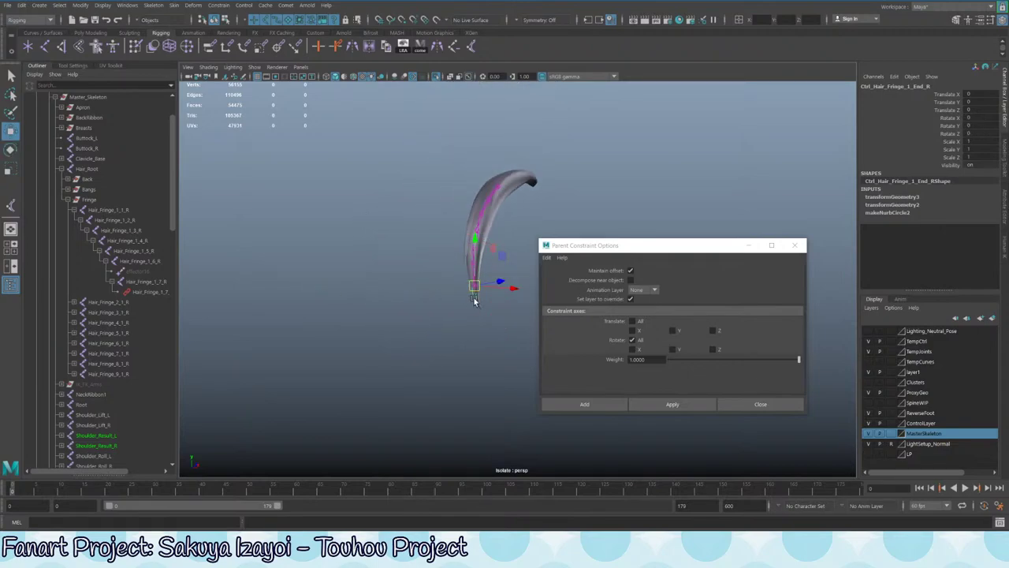
middle_click_drag(474, 302, 448, 294, "alt")
left_click_drag(450, 287, 456, 257)
key("e")
key("ctrl+z")
key("ctrl+z")
key("ctrl+z")
key("ctrl+z")
key("ctrl+z")
key("ctrl+z")
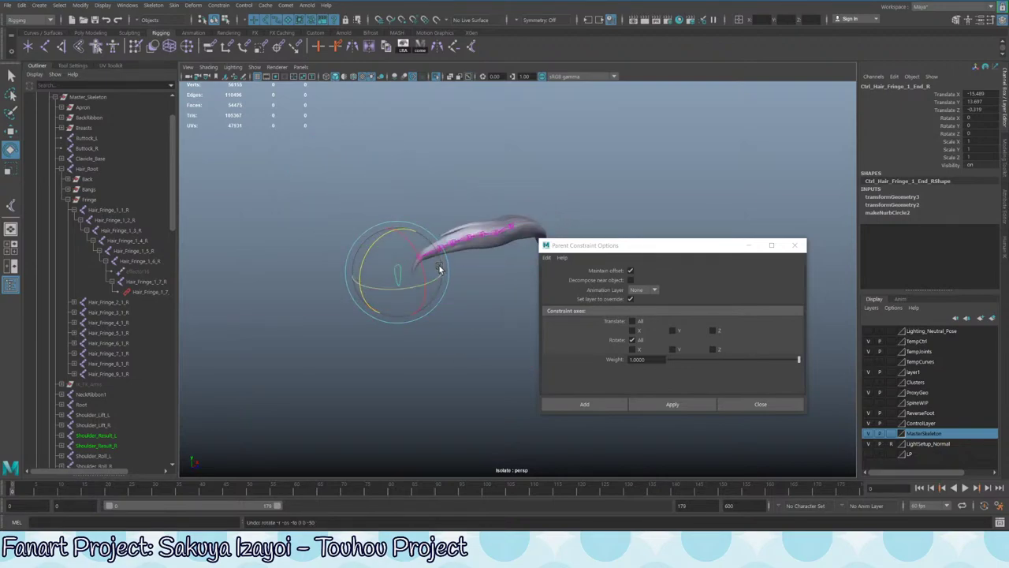
- Close the parent constraint options, test moving and rotating Ctrl_Hair_Fringe_1_End_R from other viewing angles, and undo back to its zero pose
left_click_drag(462, 293, 655, 329, "alt")
left_click(763, 404)
key("w")
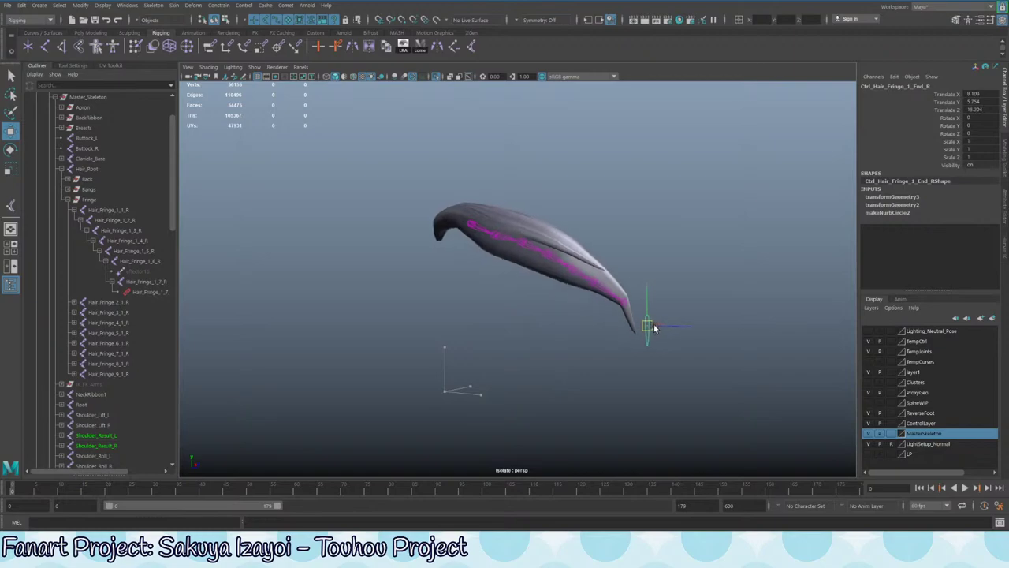
key("e")
mouse_move(680, 295)
left_mouse_down()
mouse_move(669, 344)
mouse_move(687, 297)
mouse_move(677, 286)
left_mouse_up()
key("ctrl+z")
key("w")
left_click_drag(645, 320, 330, 274)
key("e")
key("ctrl+z")
key("ctrl+z")
key("ctrl+z")
key("ctrl+z")
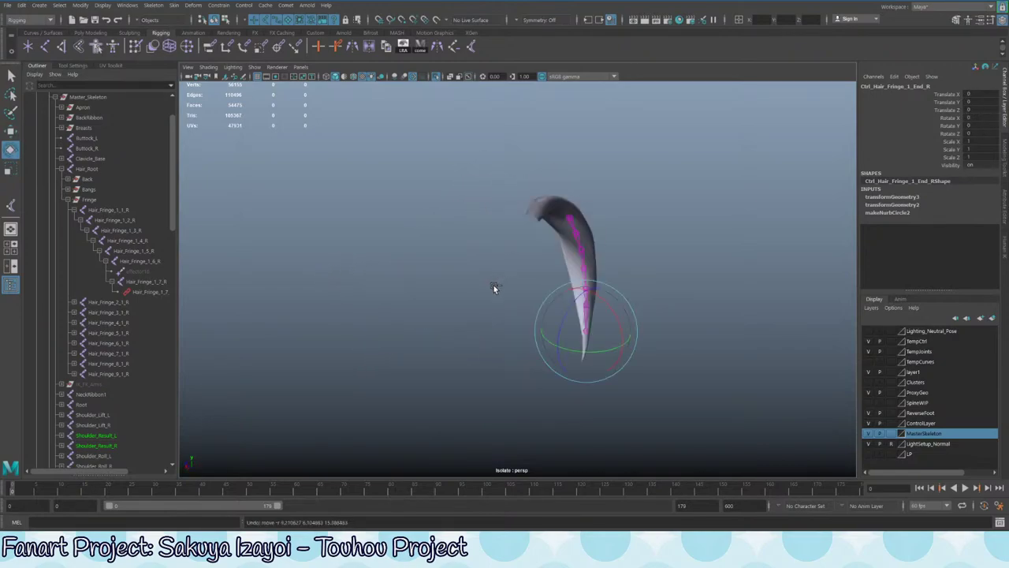
- Exit the isolated view and frame the character's head and fringe from the front
left_click_drag(485, 291, 599, 306, "alt")
key("ctrl+1")
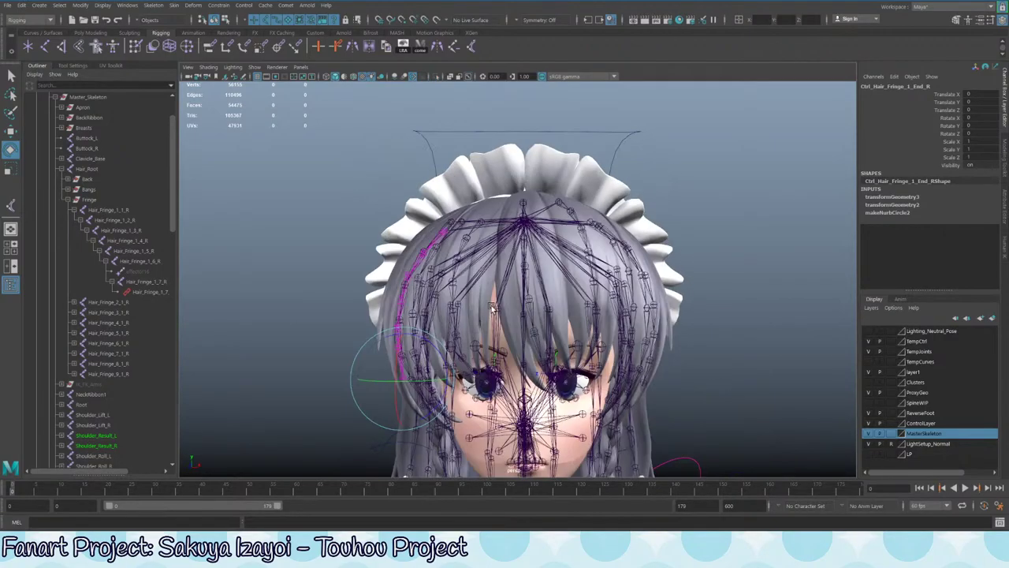
right_click_drag(599, 306, 490, 355, "alt")
middle_click_drag(490, 354, 486, 294, "alt")
- Test the fringe on the full character by moving Ctrl_Hair_Fringe_1_End_R outward and rotating it about Z, and undo everything
key("w")
left_click_drag(439, 292, 407, 309)
key("e")
key("w")
key("e")
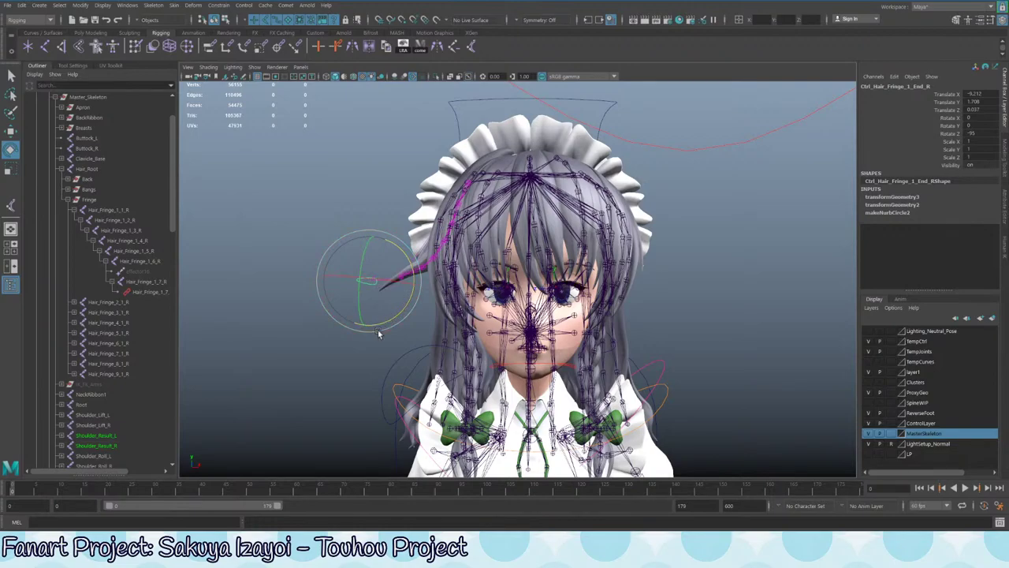
key("ctrl+z")
key("ctrl+z")
key("ctrl+z")
key("ctrl+z")
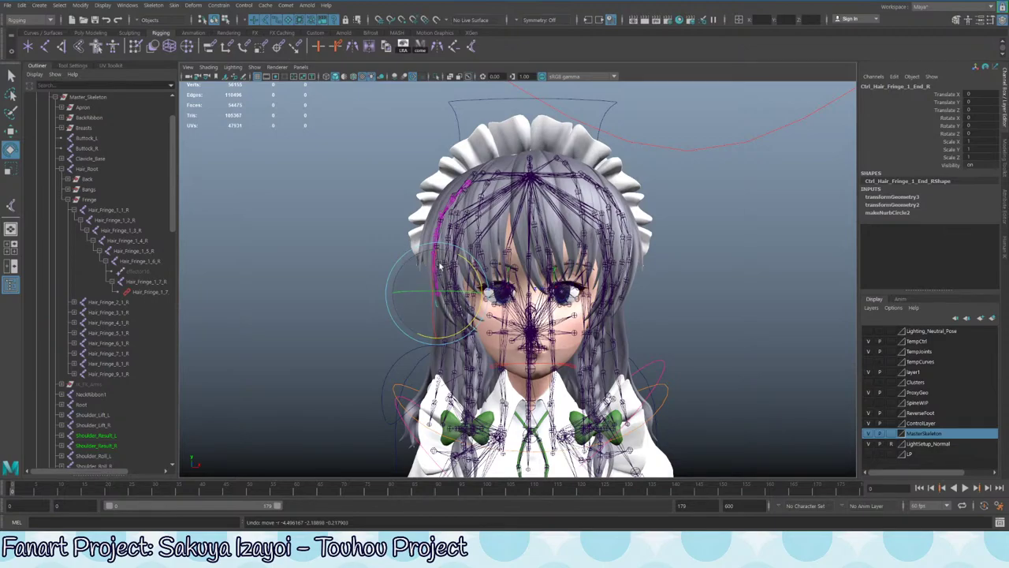
- Pose Ctrl_Hair_Fringe_1_End_R outward and up to about X -12.4, Y 7.2, with the fringe tip rotated -85 about Z
key("w")
left_click_drag(438, 292, 366, 264)
key("e")
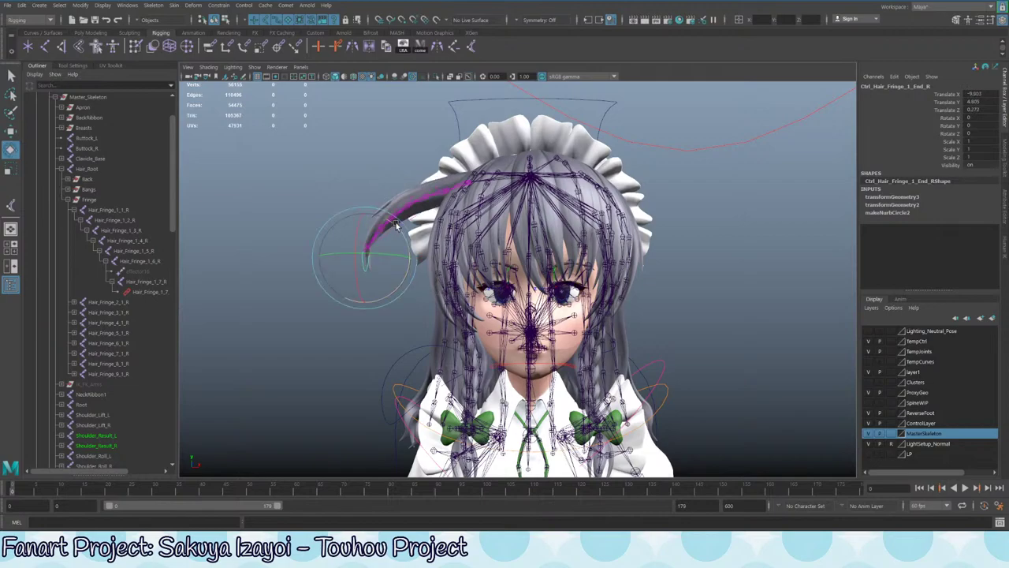
left_click_drag(395, 226, 405, 294)
key("w")
left_click_drag(358, 257, 346, 240)
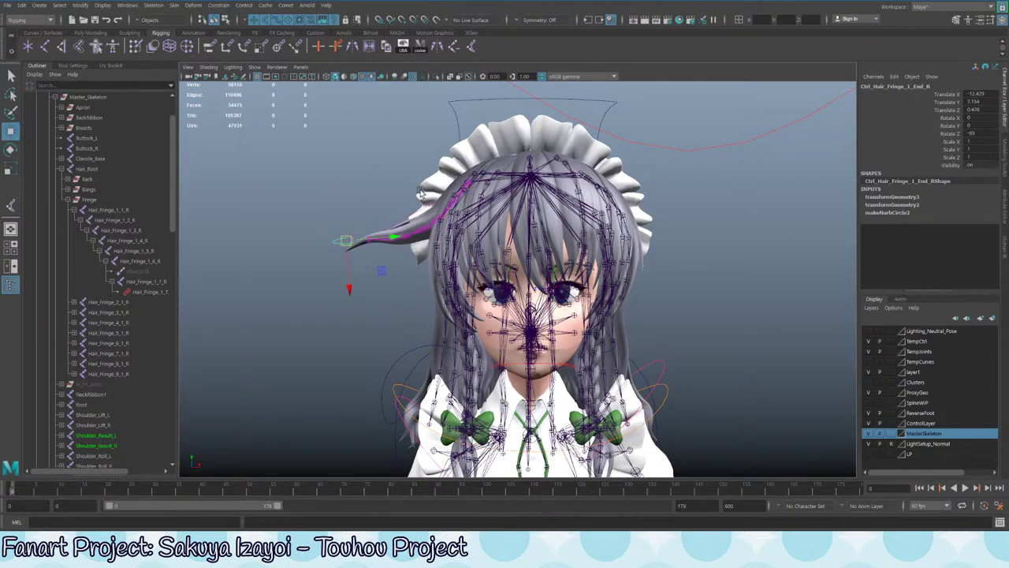
- Check the posed fringe against the whole character from several angles, and undo the moves and rotation of Ctrl_Hair_Fringe_1_End_R
scroll(600, 314, "down", 6)
middle_click_drag(600, 314, 480, 182, "alt")
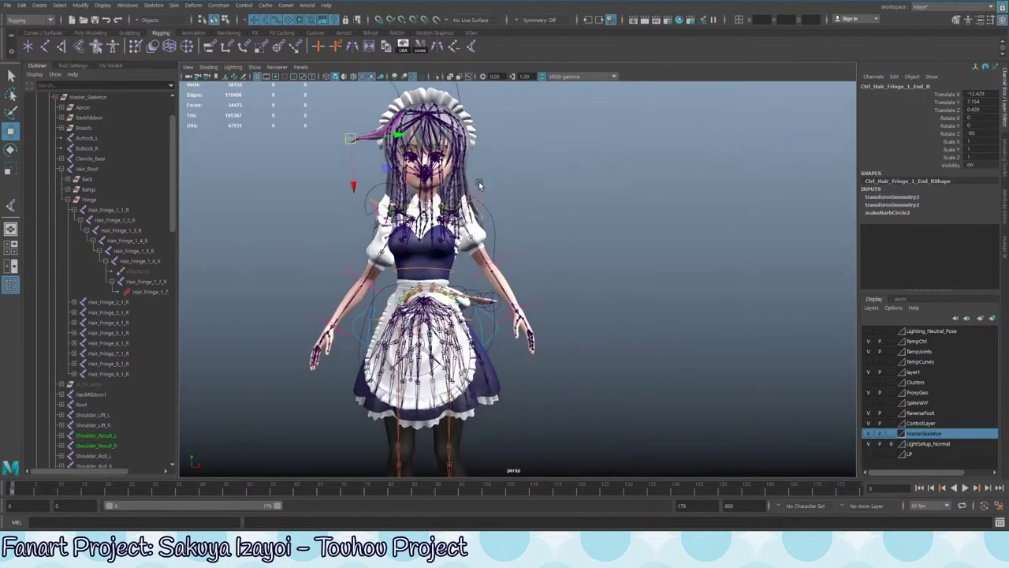
left_click_drag(480, 182, 446, 313, "alt")
left_click_drag(555, 297, 611, 309, "alt")
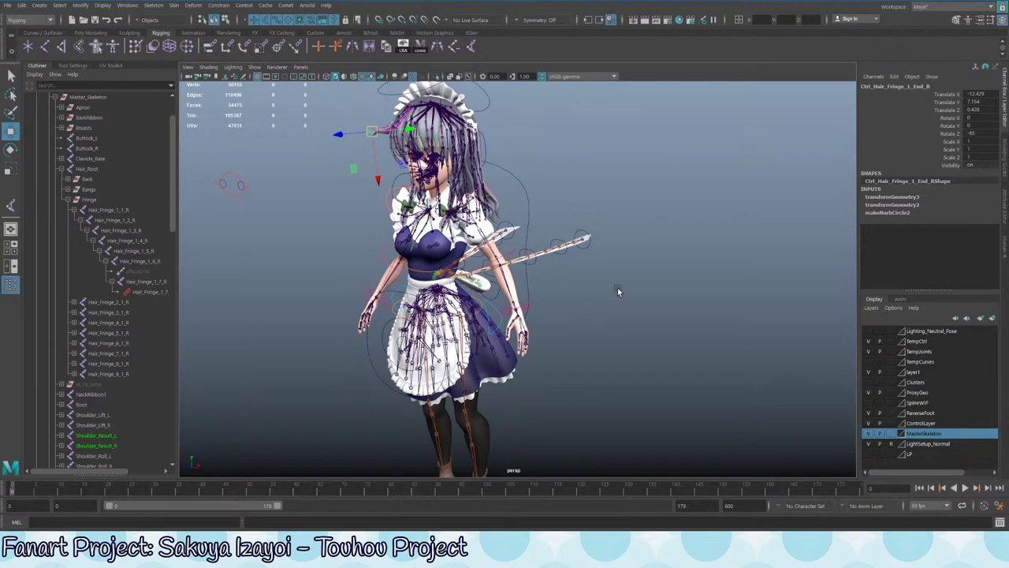
middle_click_drag(409, 192, 462, 284, "alt")
left_click_drag(462, 283, 538, 288, "alt")
scroll(513, 256, "up", 5)
middle_click_drag(513, 256, 447, 218, "alt")
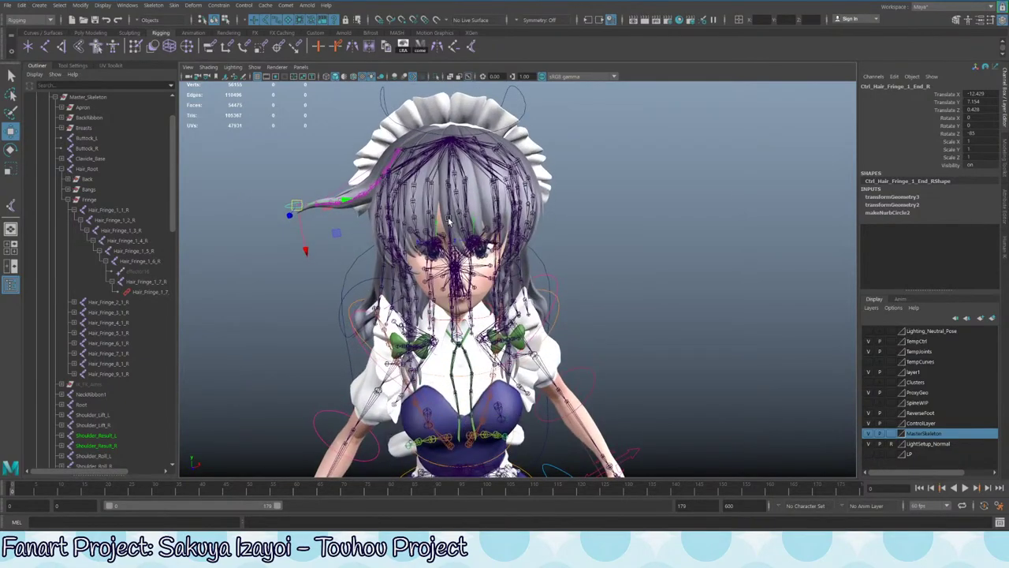
key("ctrl+z")
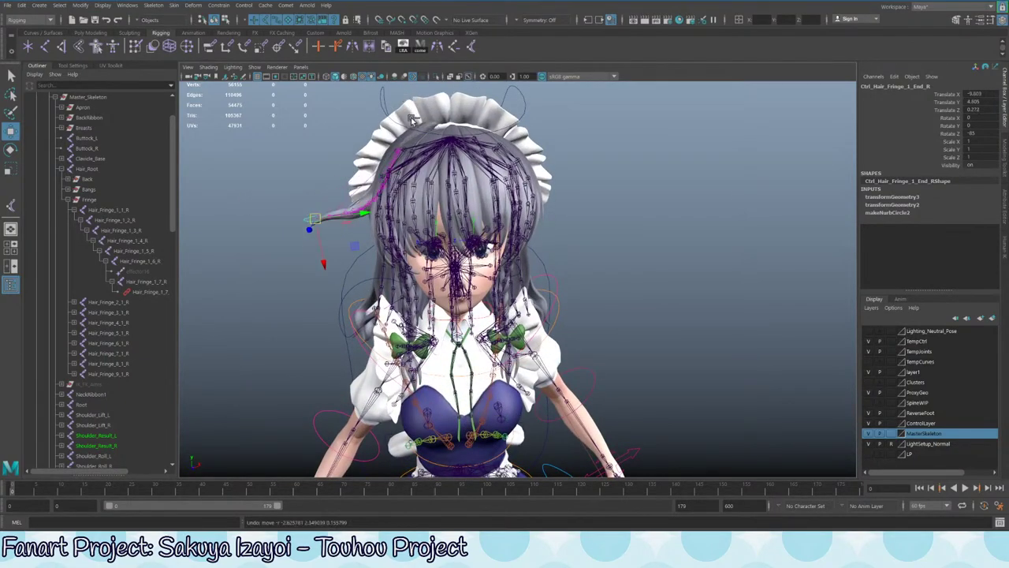
key("ctrl+z")
key("ctrl+z")
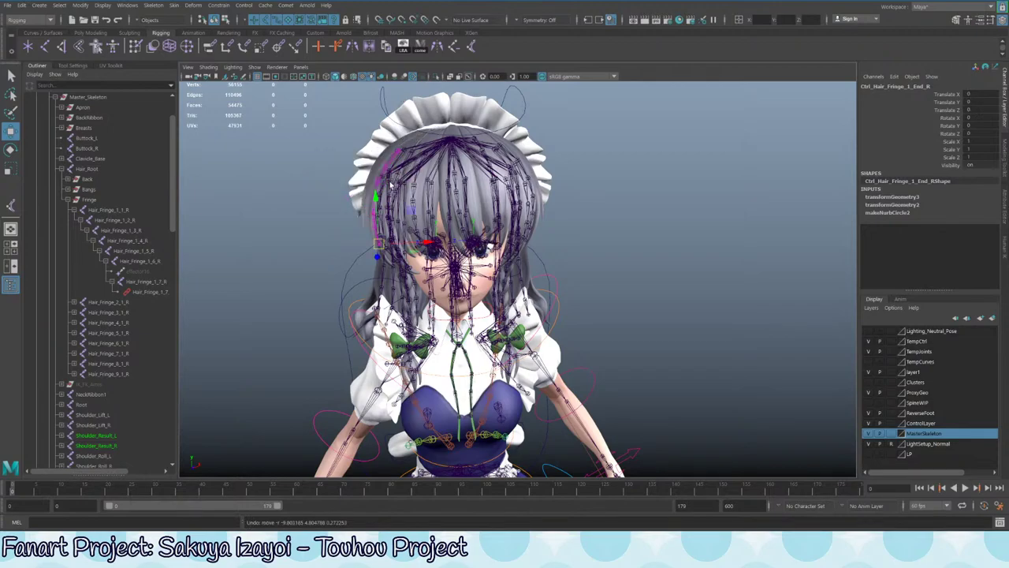
- Examine the fringe and side hair joint chains from both sides and the front of the head
left_click_drag(415, 246, 498, 262, "alt")
right_click_drag(498, 262, 541, 280, "alt")
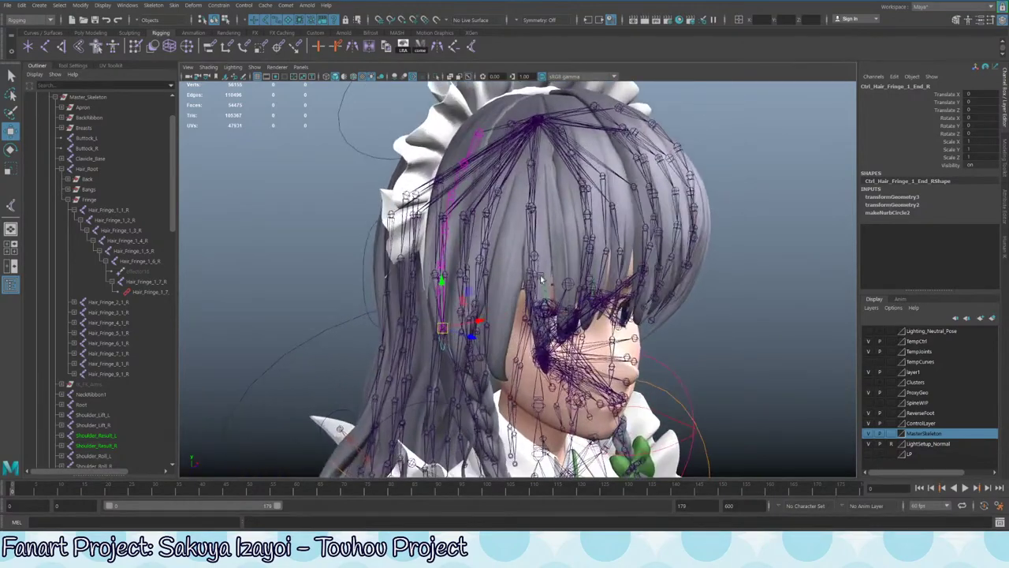
left_click_drag(541, 279, 539, 323, "alt")
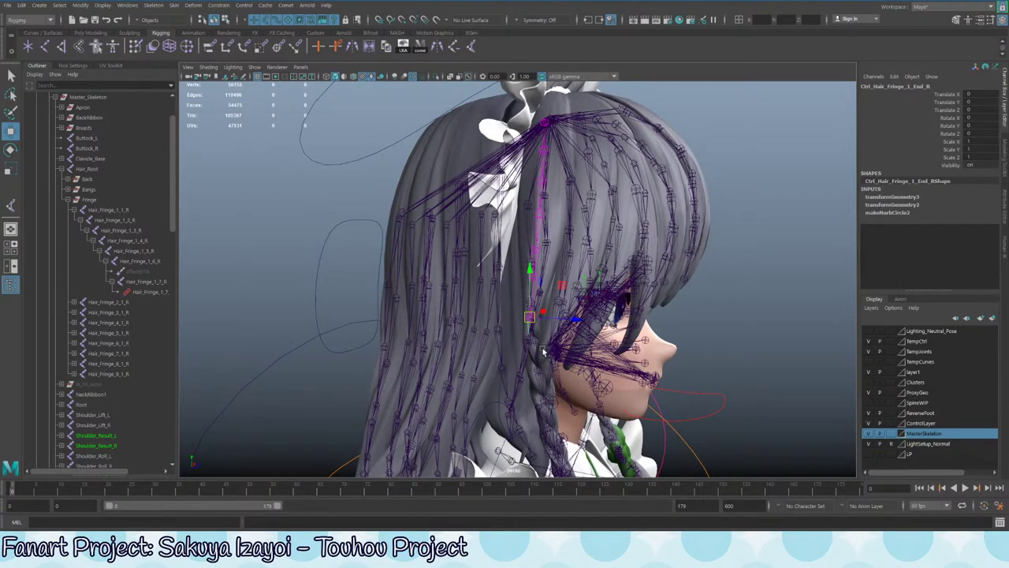
right_click_drag(626, 456, 599, 371, "alt")
left_click_drag(599, 371, 475, 250, "alt")
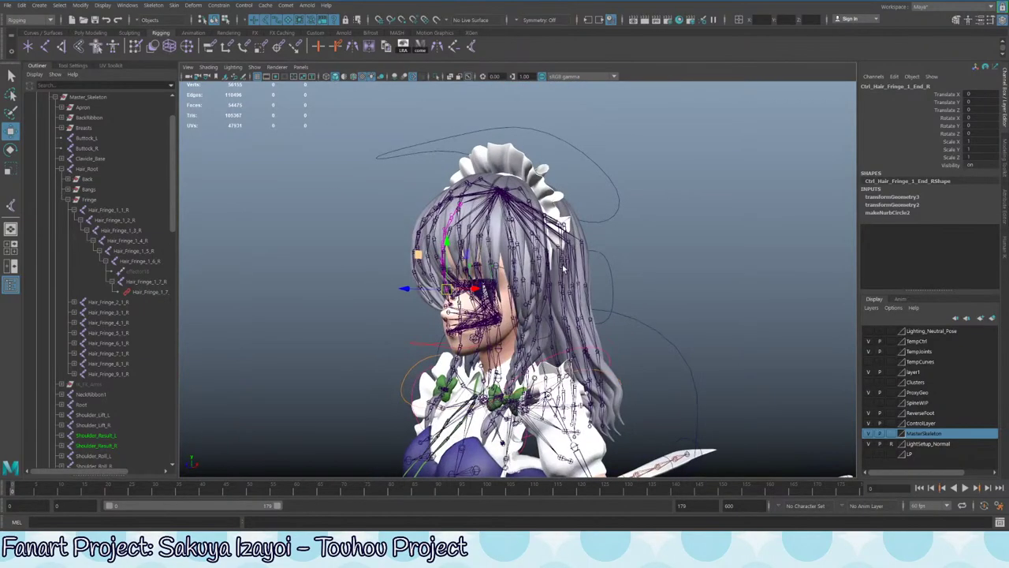
left_click_drag(563, 269, 609, 308, "alt")
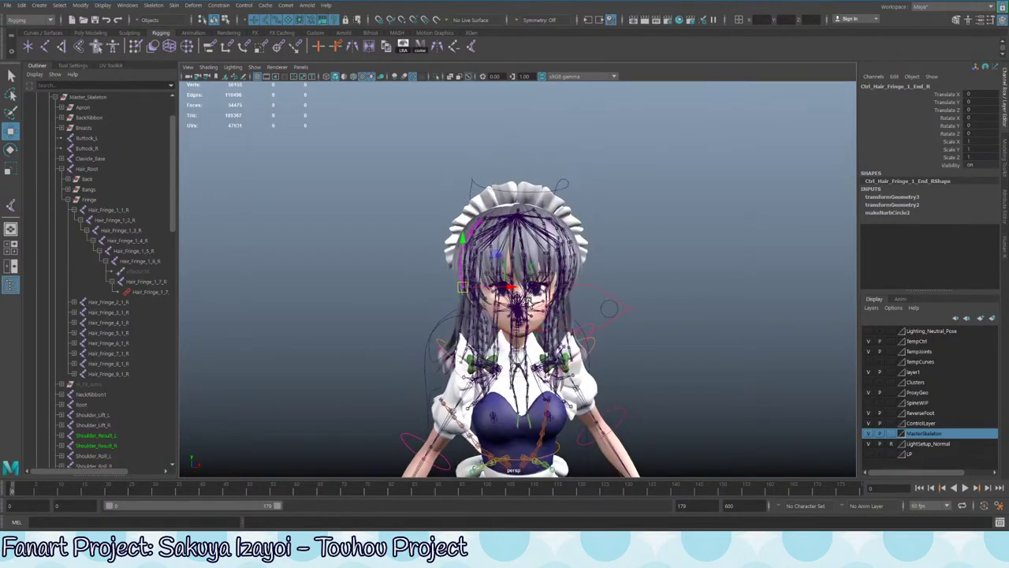
left_click_drag(530, 302, 540, 297, "alt")
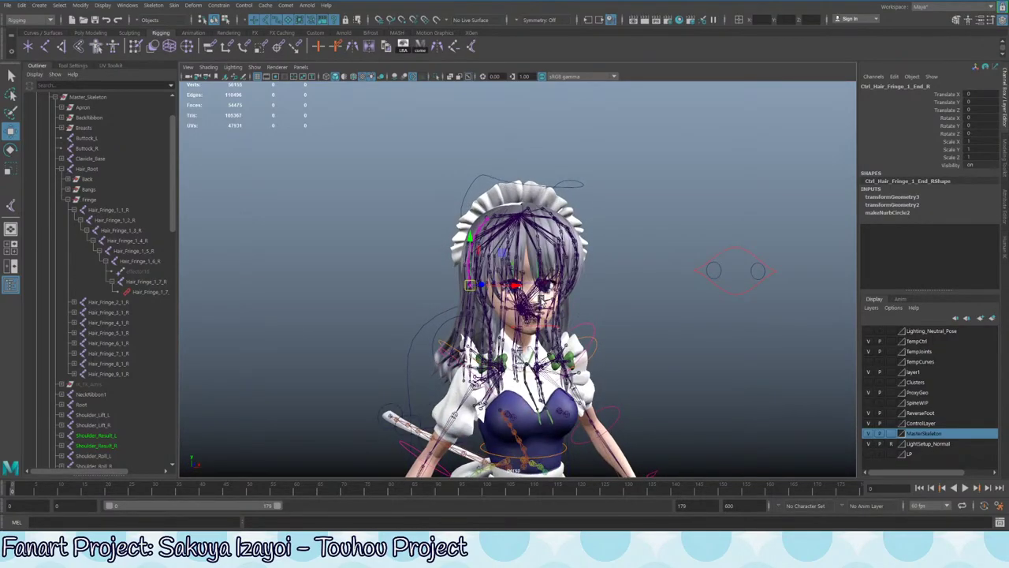
- Examine the joint chains of the apron and skirt, and inspect the upper body and hair joints from the side
left_click_drag(671, 322, 456, 250, "alt")
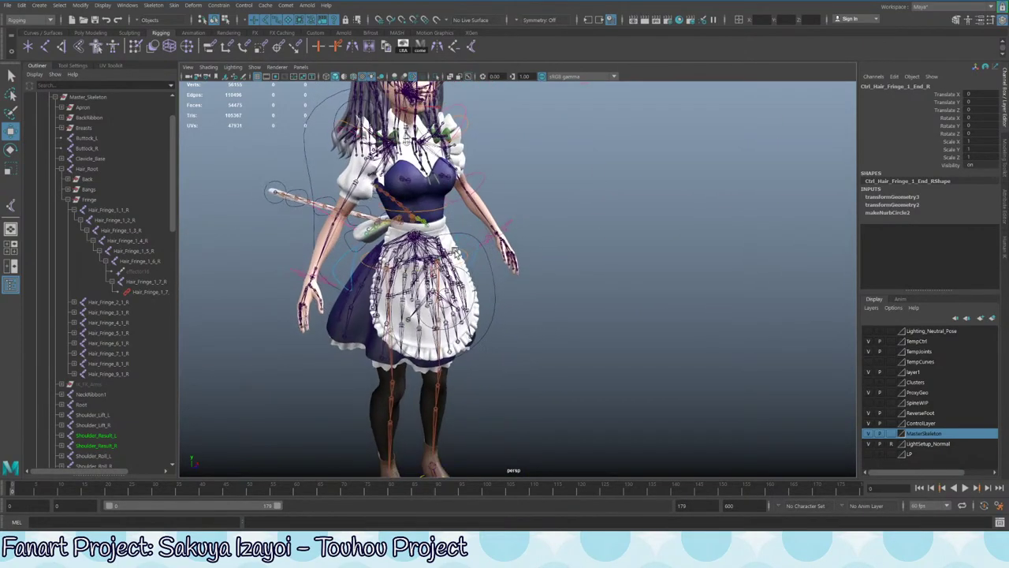
middle_click_drag(456, 252, 538, 223, "alt")
right_click_drag(539, 223, 549, 322, "alt")
left_click_drag(379, 348, 400, 343, "alt")
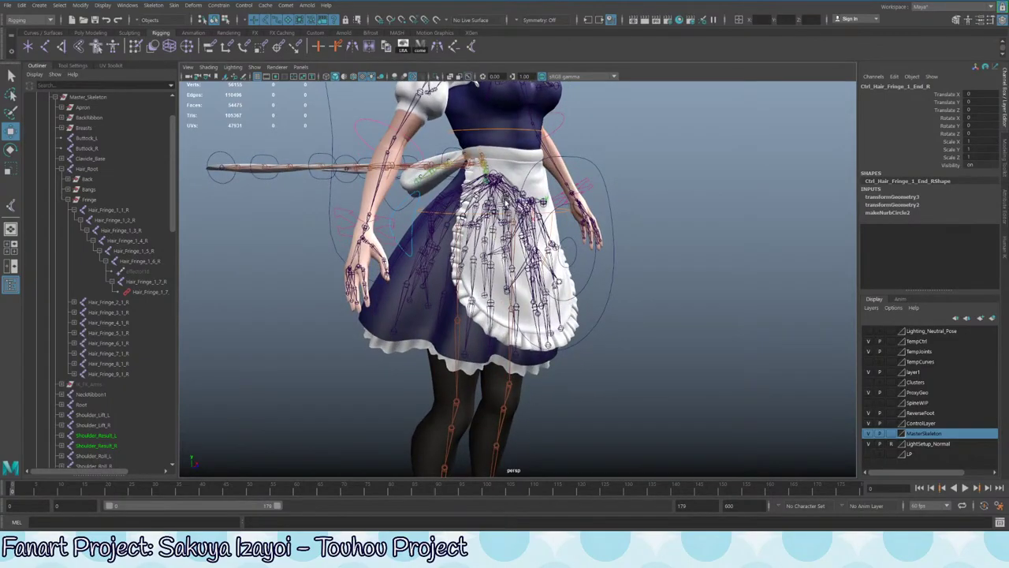
middle_click_drag(505, 200, 495, 284, "alt")
right_click_drag(495, 208, 447, 201, "alt")
middle_click_drag(446, 197, 440, 280, "alt")
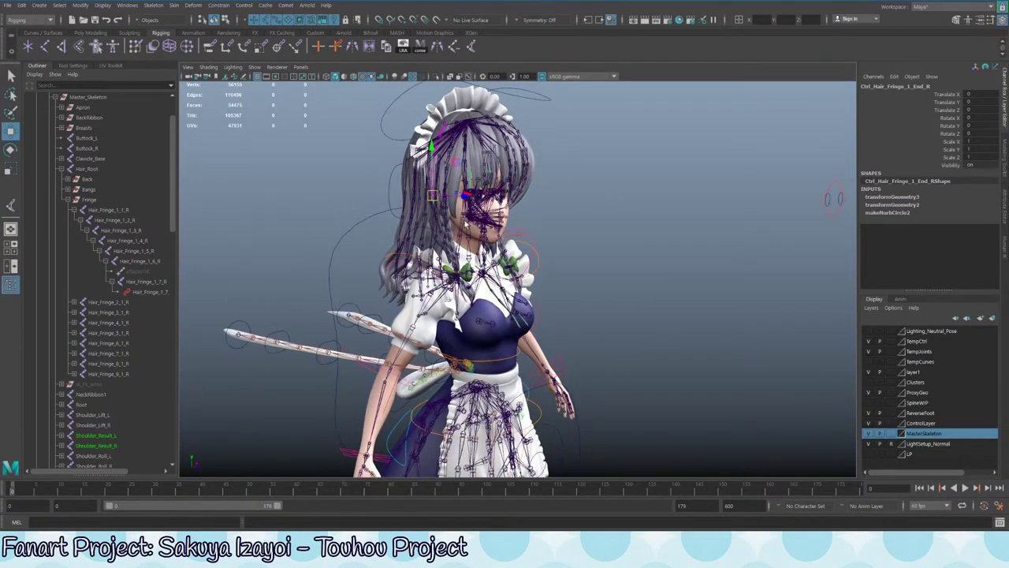
left_click_drag(465, 223, 452, 216, "alt")
middle_click_drag(452, 216, 449, 277, "alt")
right_click_drag(450, 237, 520, 229, "alt")
left_click_drag(532, 197, 492, 227, "alt")
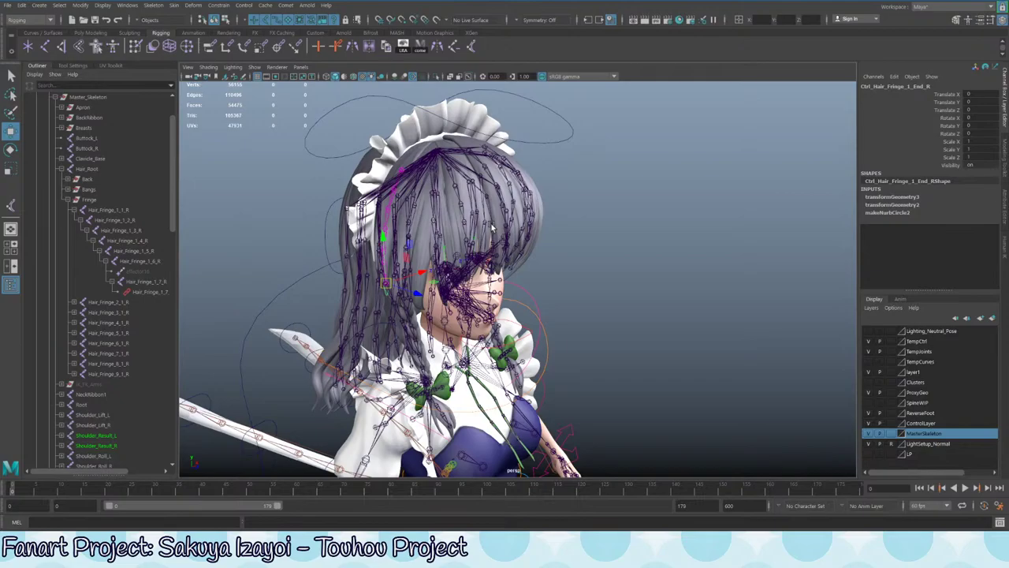
- Test Ctrl_Hair_Fringe_1_End_R by moving it outward and rotating it -100 about Z, check the fringe's deformation, and undo both changes
left_click_drag(466, 237, 324, 260, "alt")
scroll(386, 259, "up", 2)
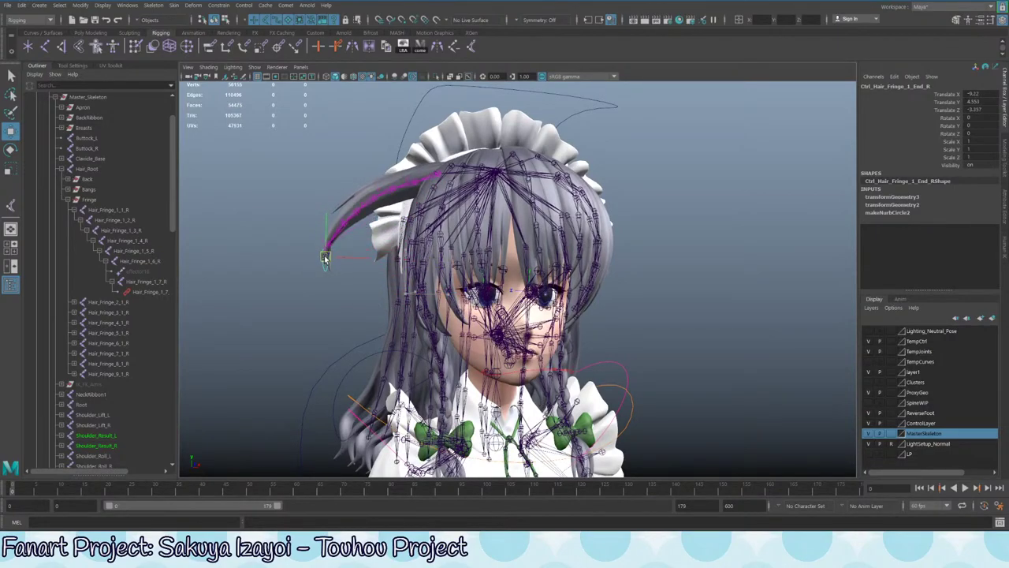
key("e")
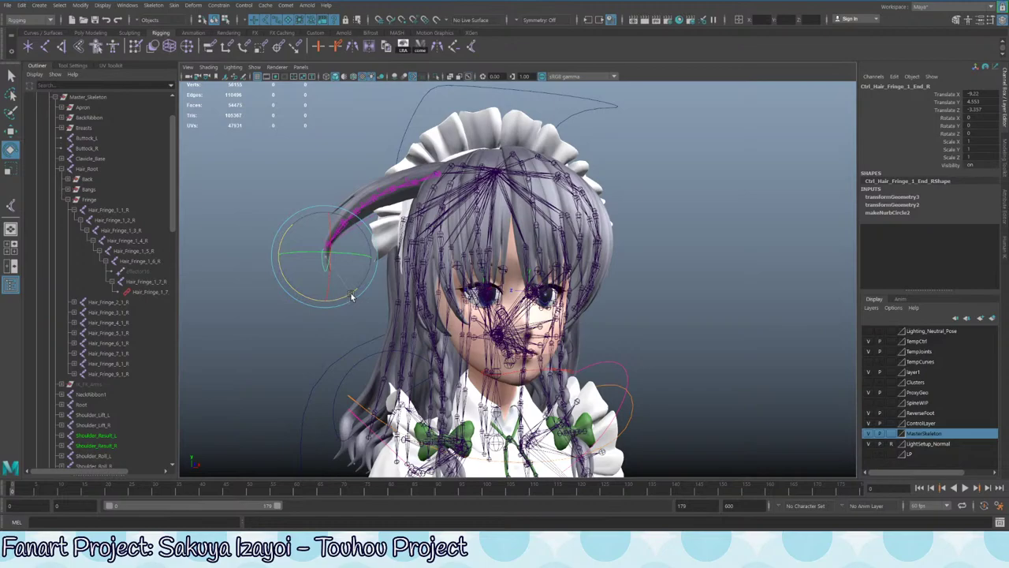
left_click_drag(352, 297, 292, 296)
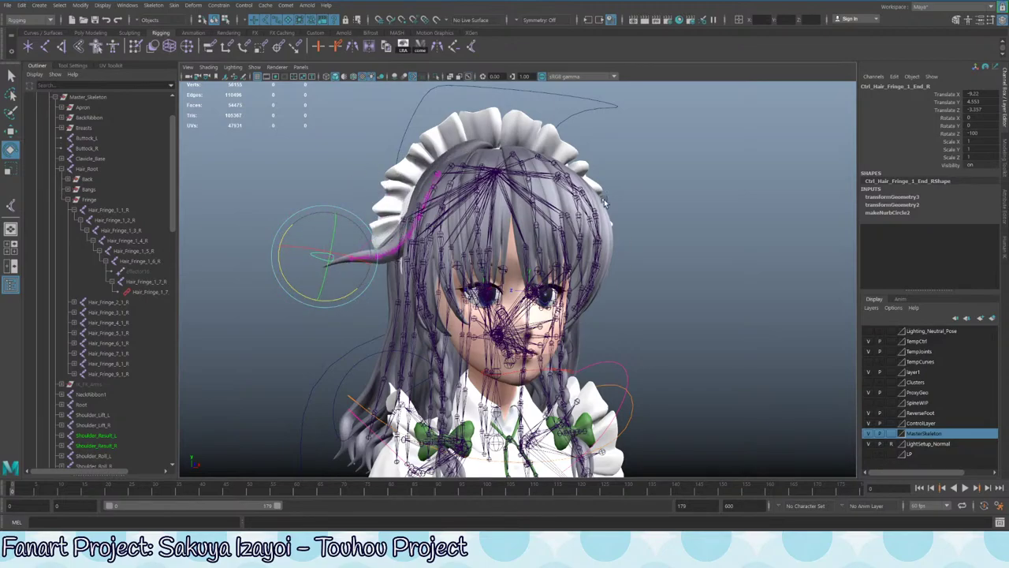
scroll(605, 203, "down", 5)
scroll(460, 279, "up", 3)
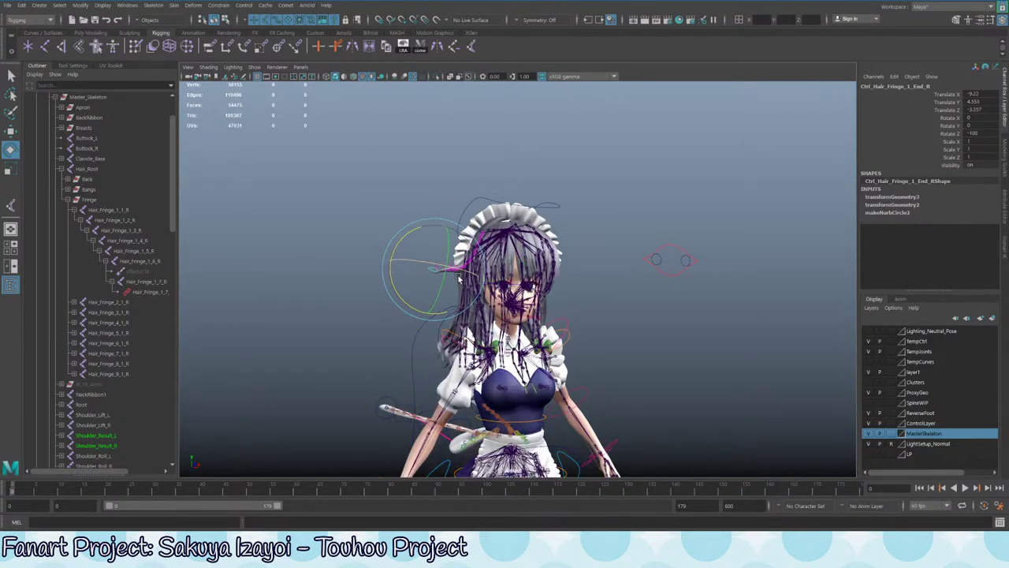
scroll(459, 279, "up", 4)
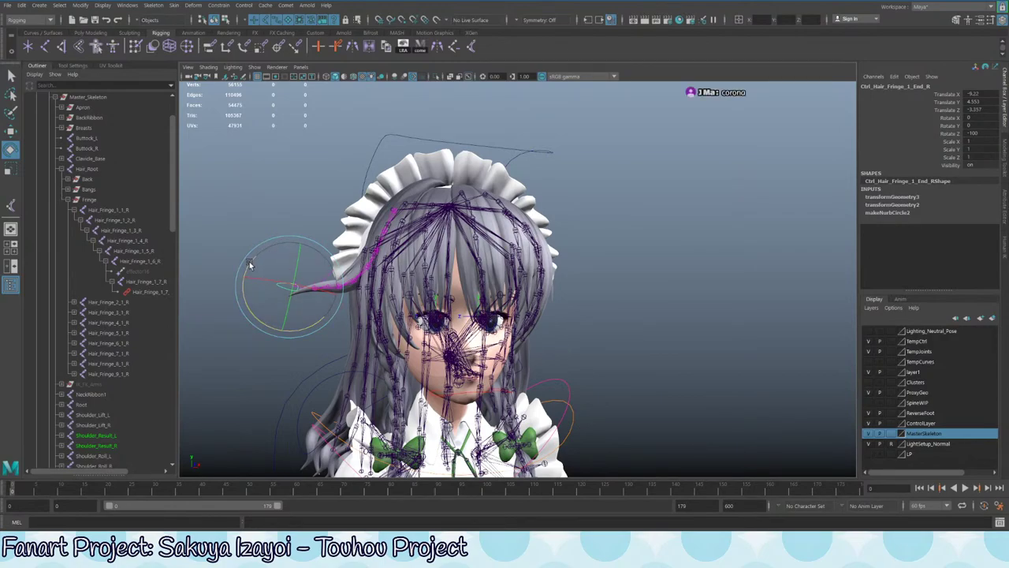
key("ctrl+z")
key("ctrl+z")
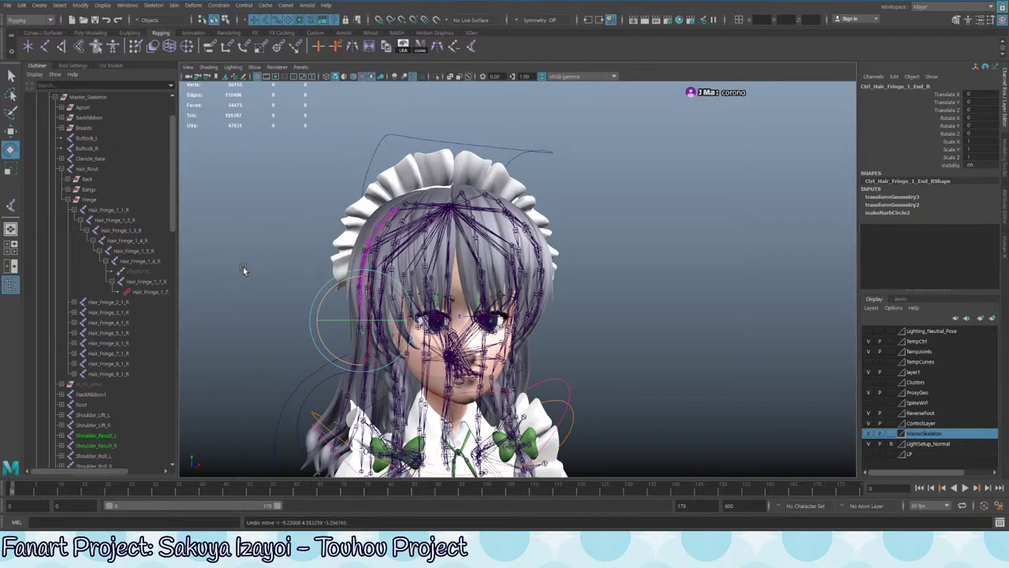